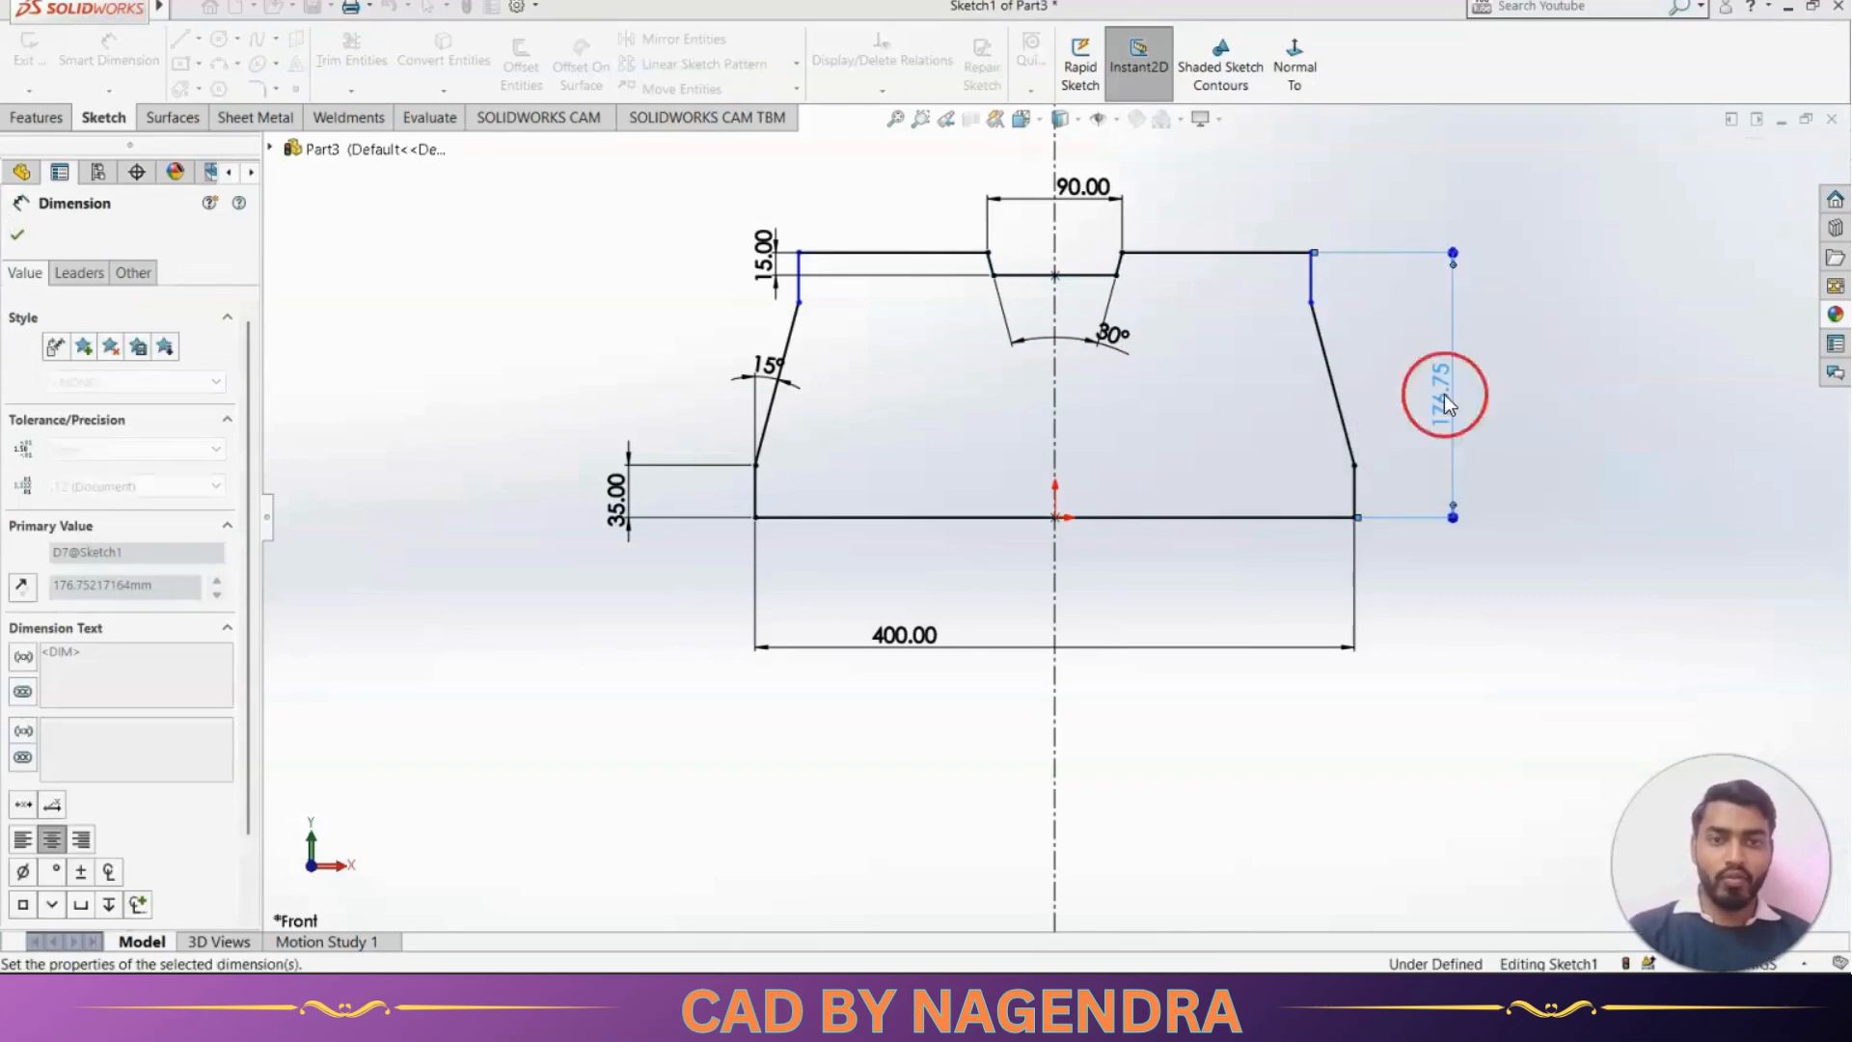
# Set the profile's overall height to 250 mm and move the corner between the right vertical and slanted edges upward to shorten the vertical
pyautogui.click(1211, 417)
pyautogui.scroll(2, 1161, 396)
pyautogui.scroll(-2, 1050, 247)
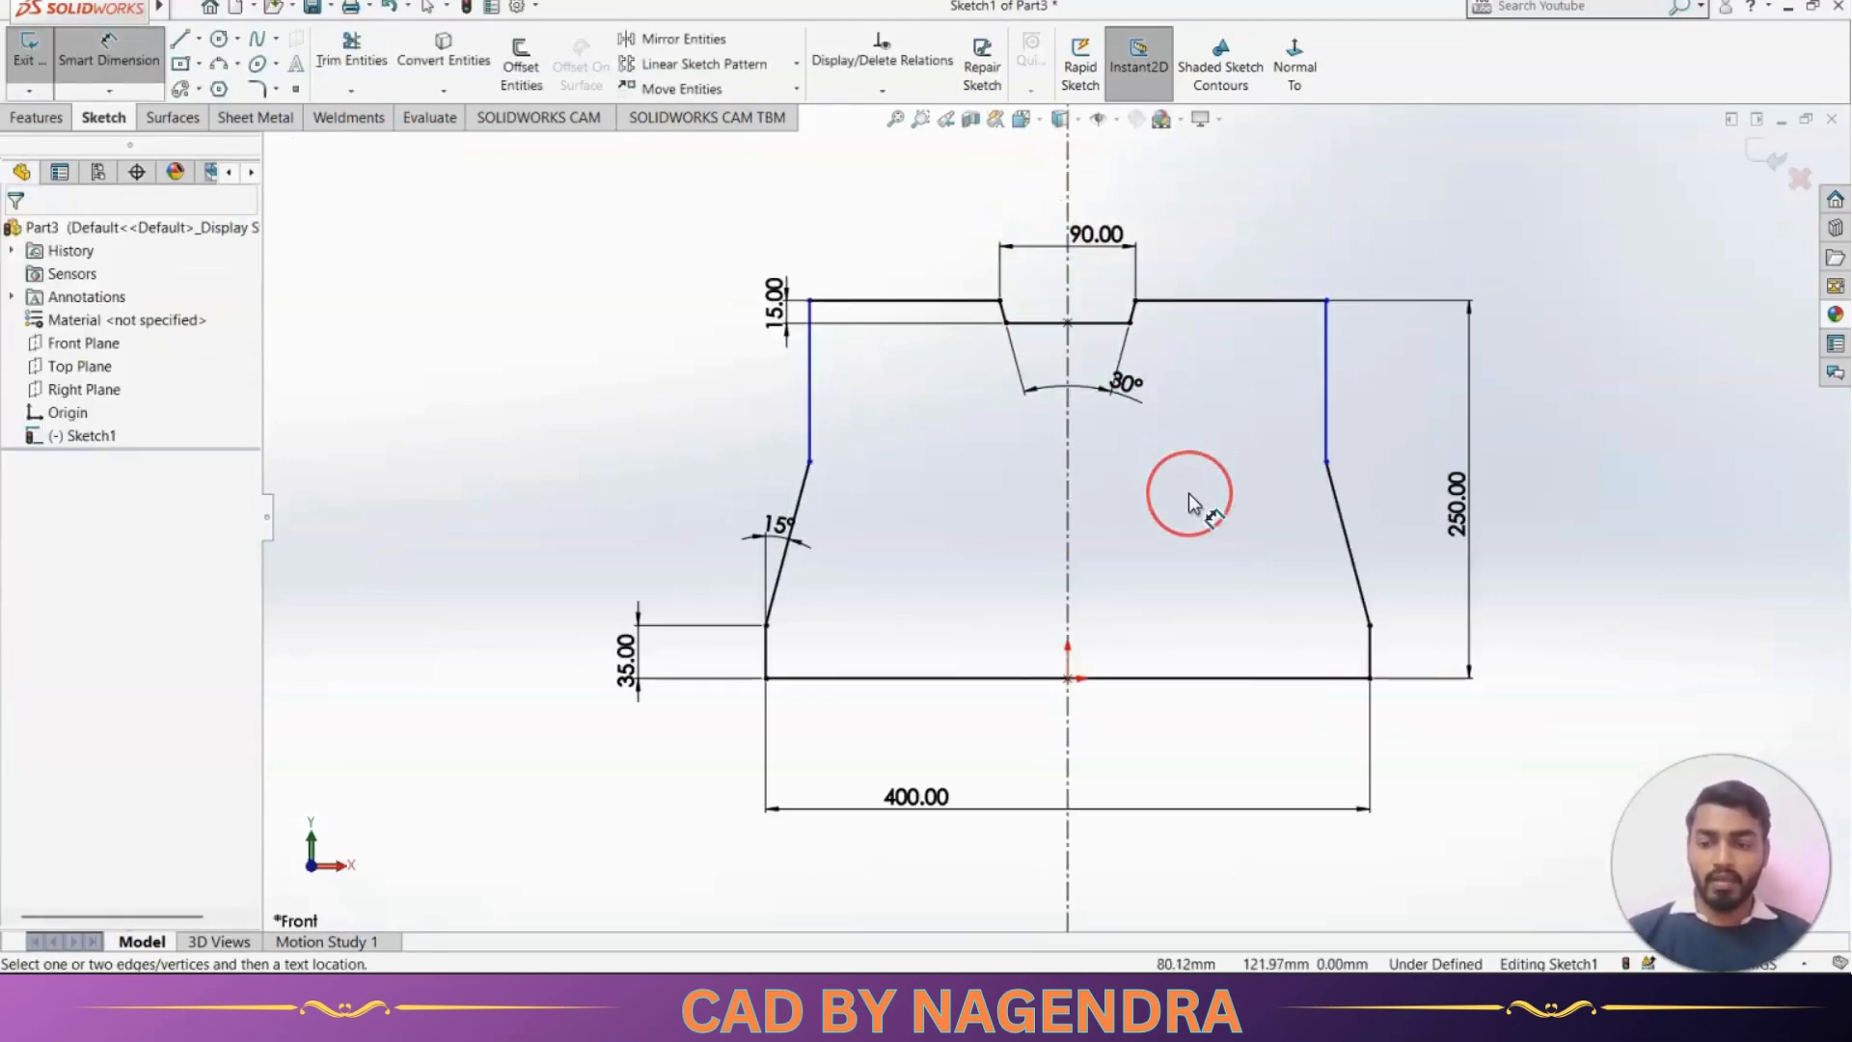
pyautogui.hotkey('alt', 'Tab')
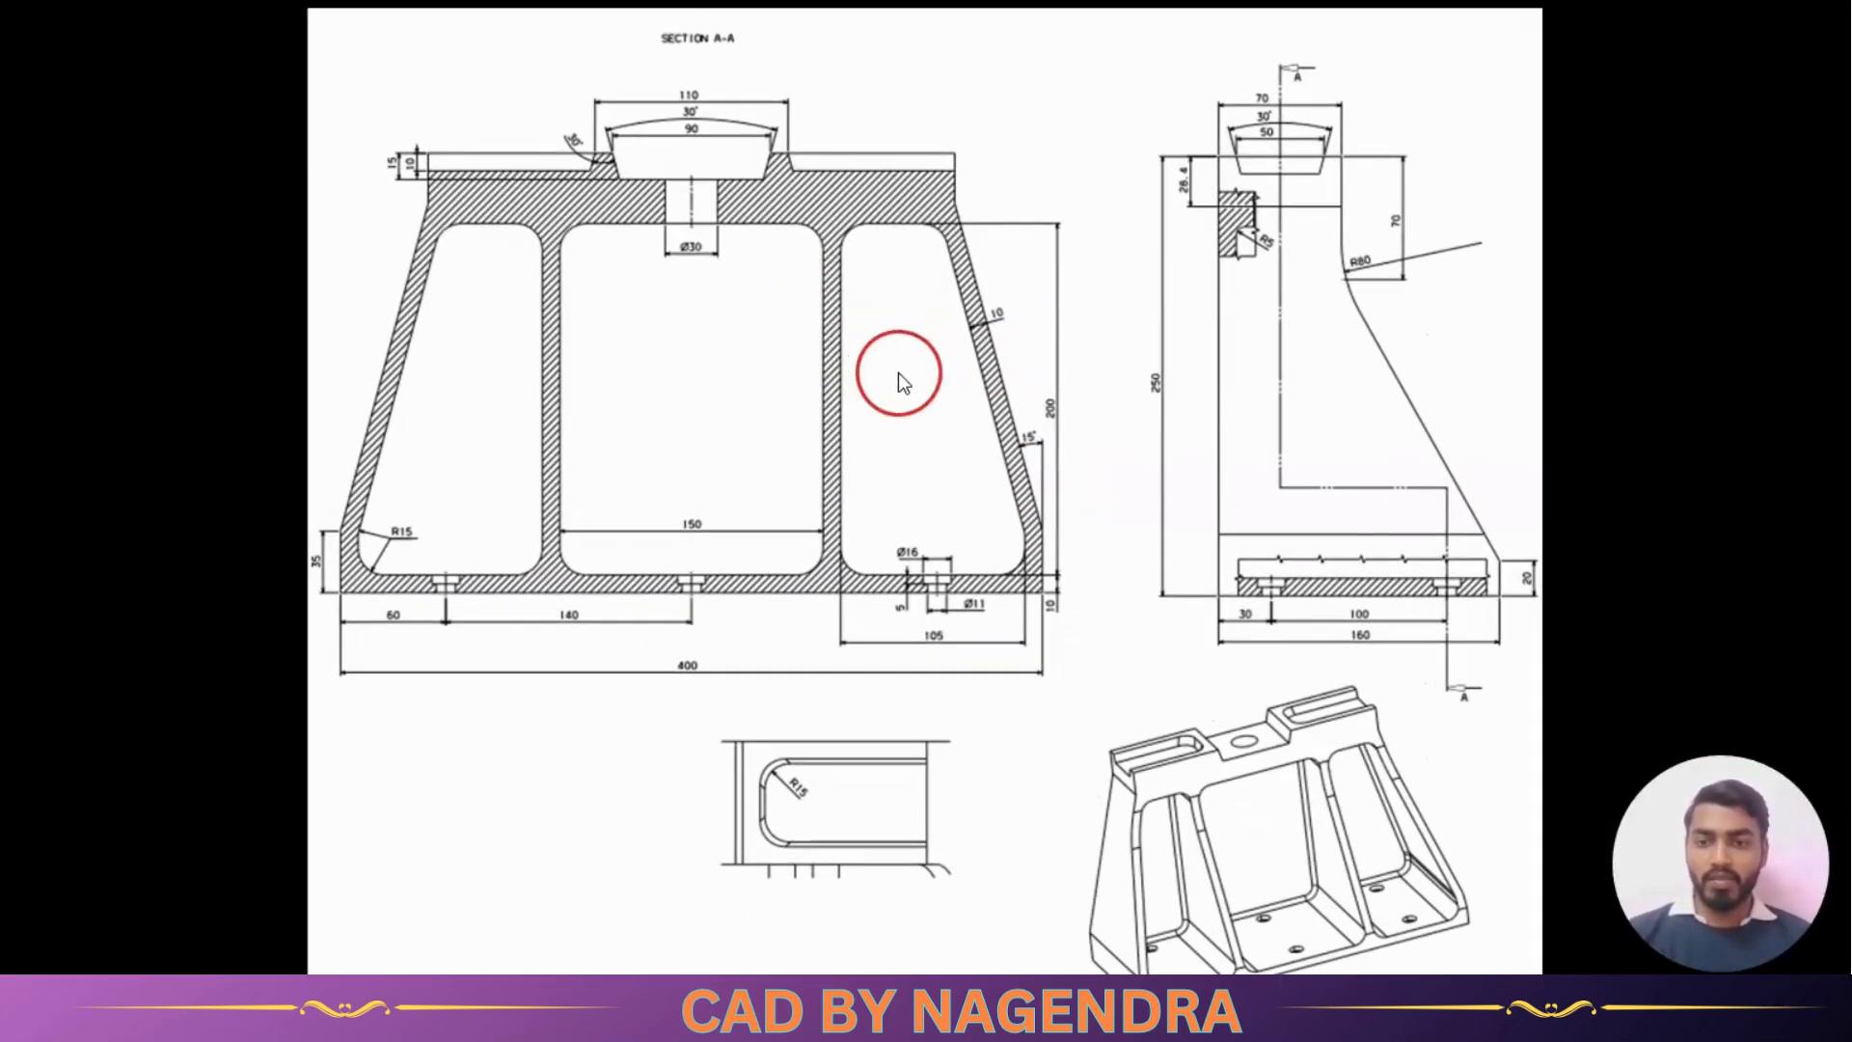
pyautogui.hotkey('alt', 'Tab')
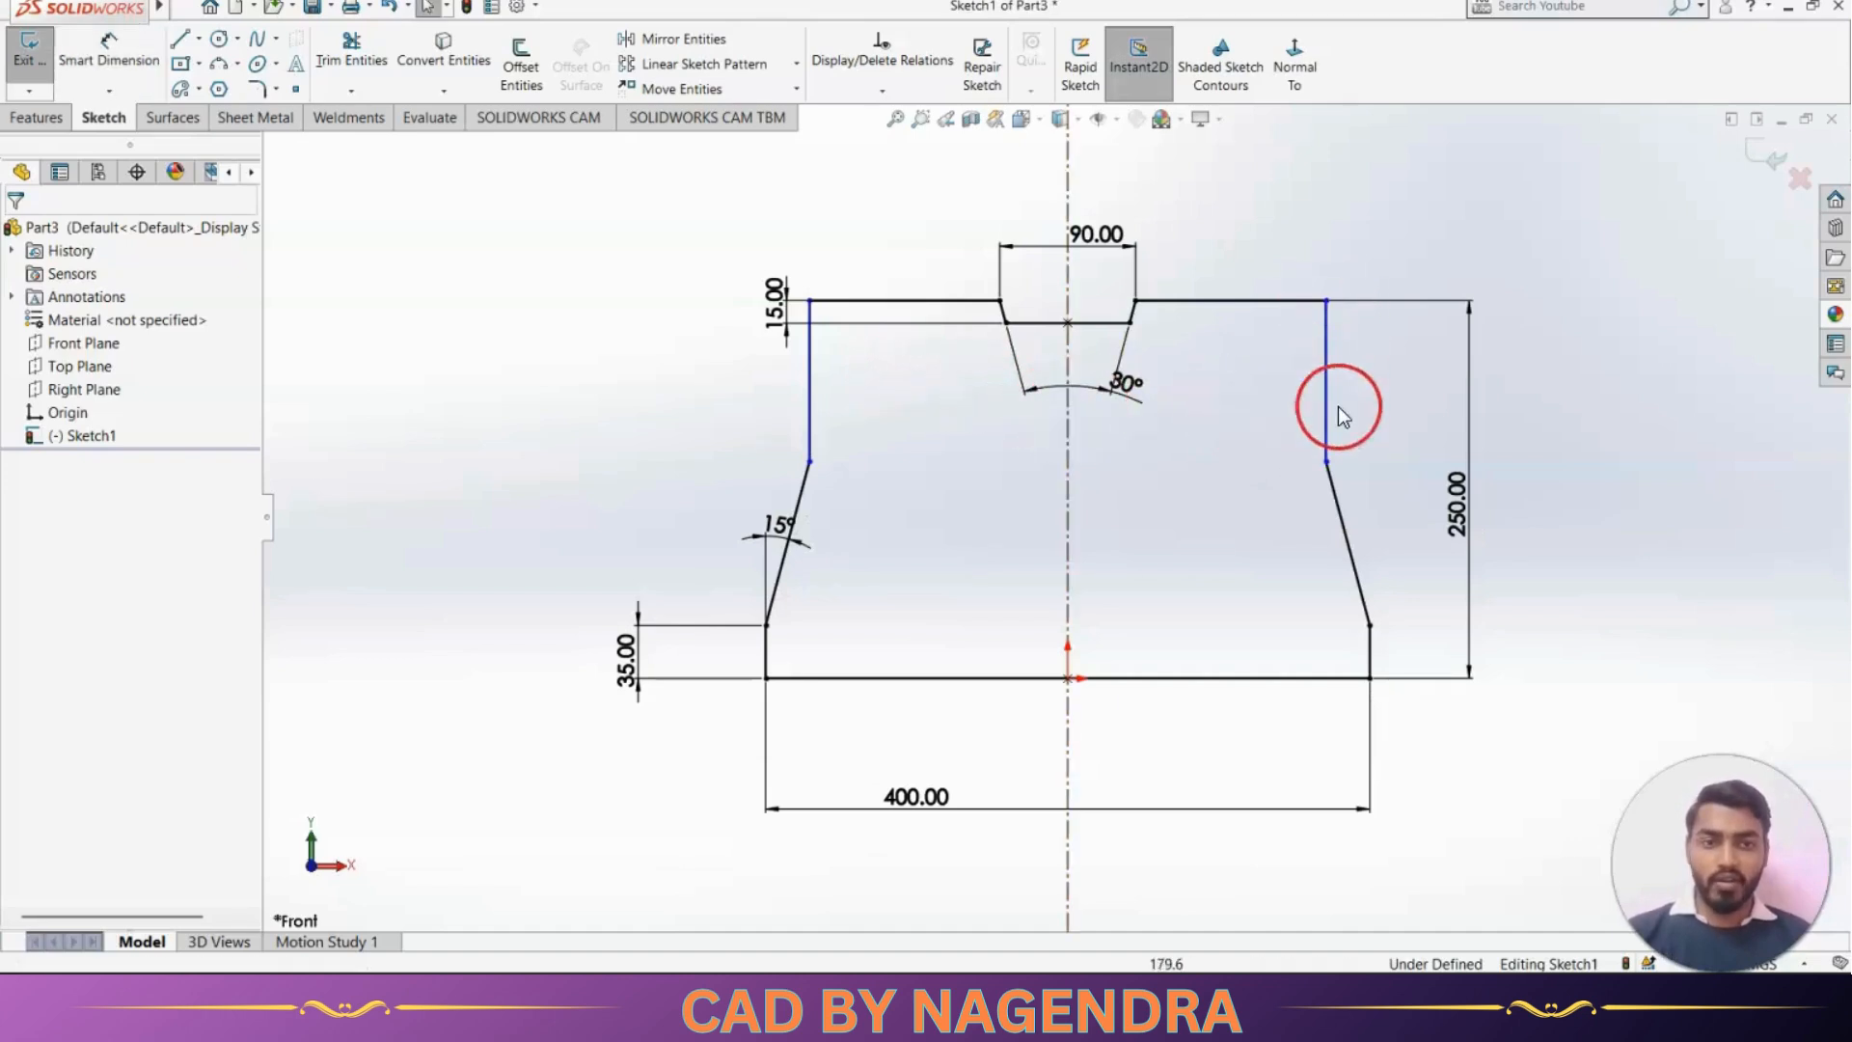
pyautogui.moveTo(1324, 463); pyautogui.dragTo(1299, 367)
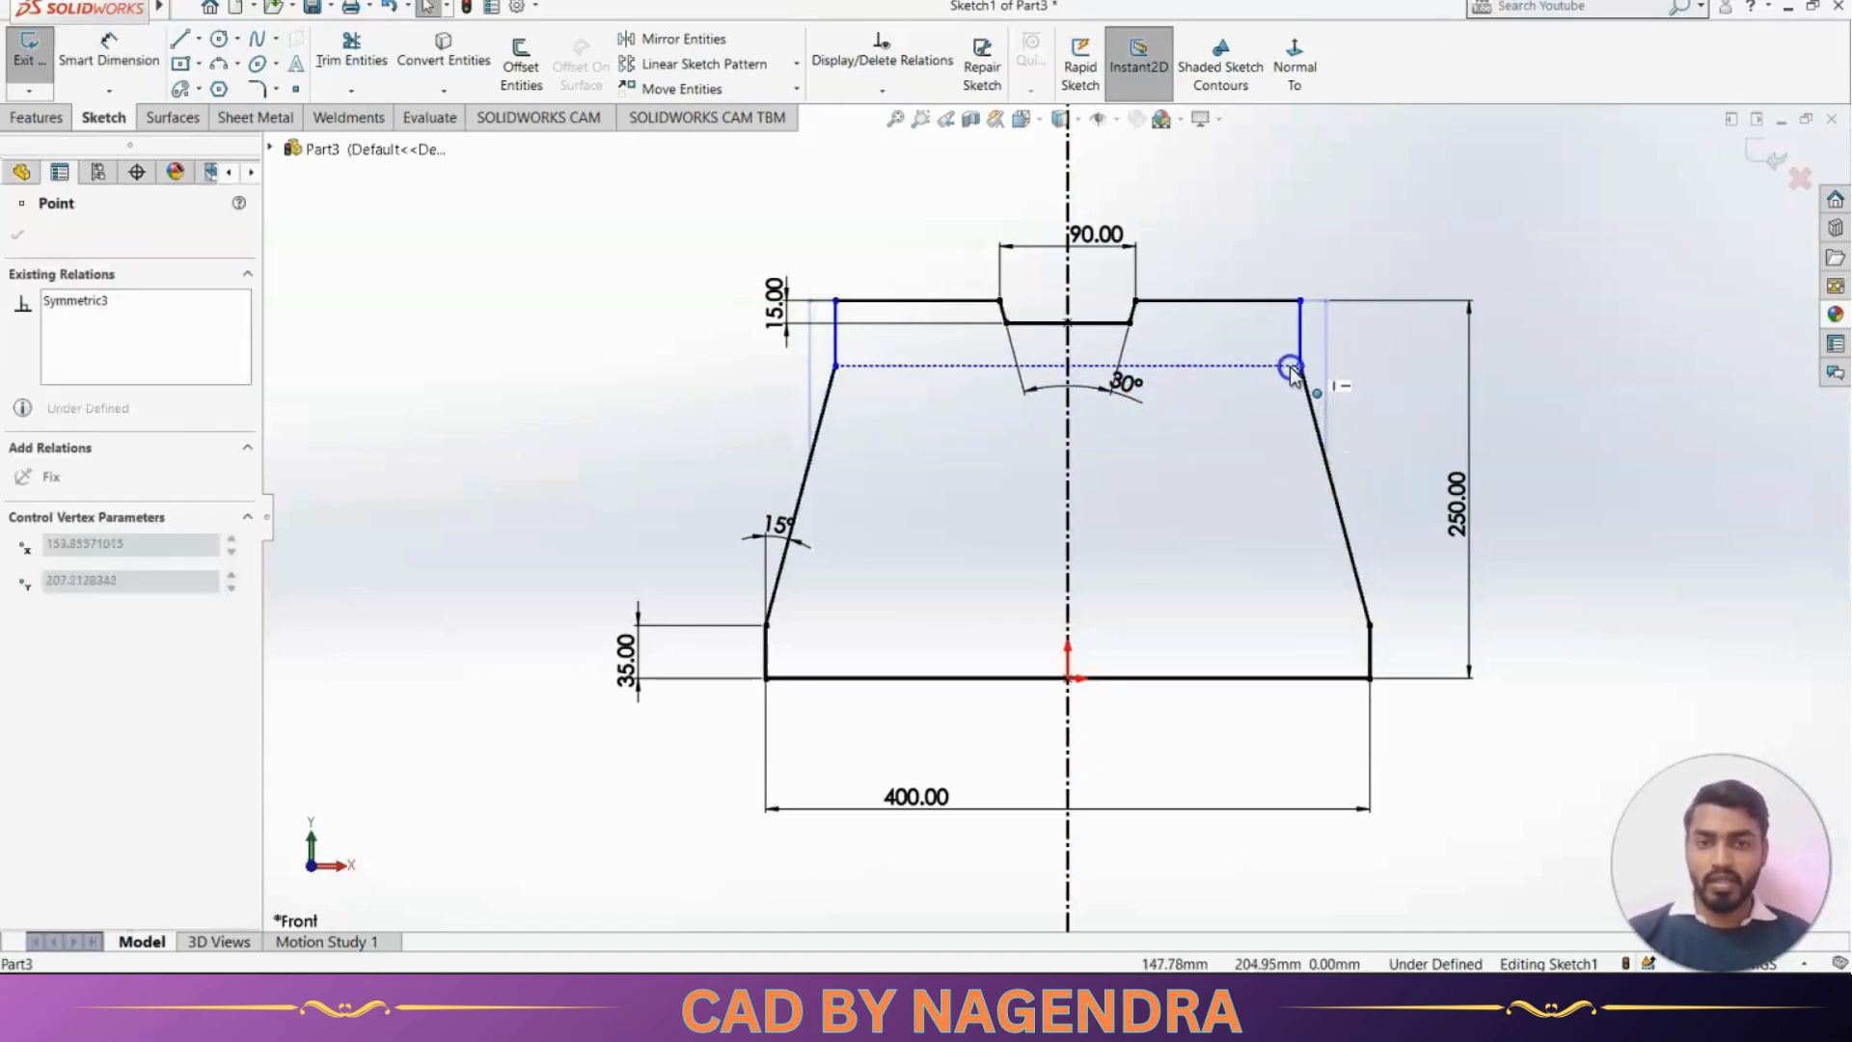
pyautogui.click(1223, 468)
# Check the reference drawing, dimension the upper-right vertical edge to 28.4 mm, and exit the sketch
pyautogui.hotkey('alt', 'Tab')
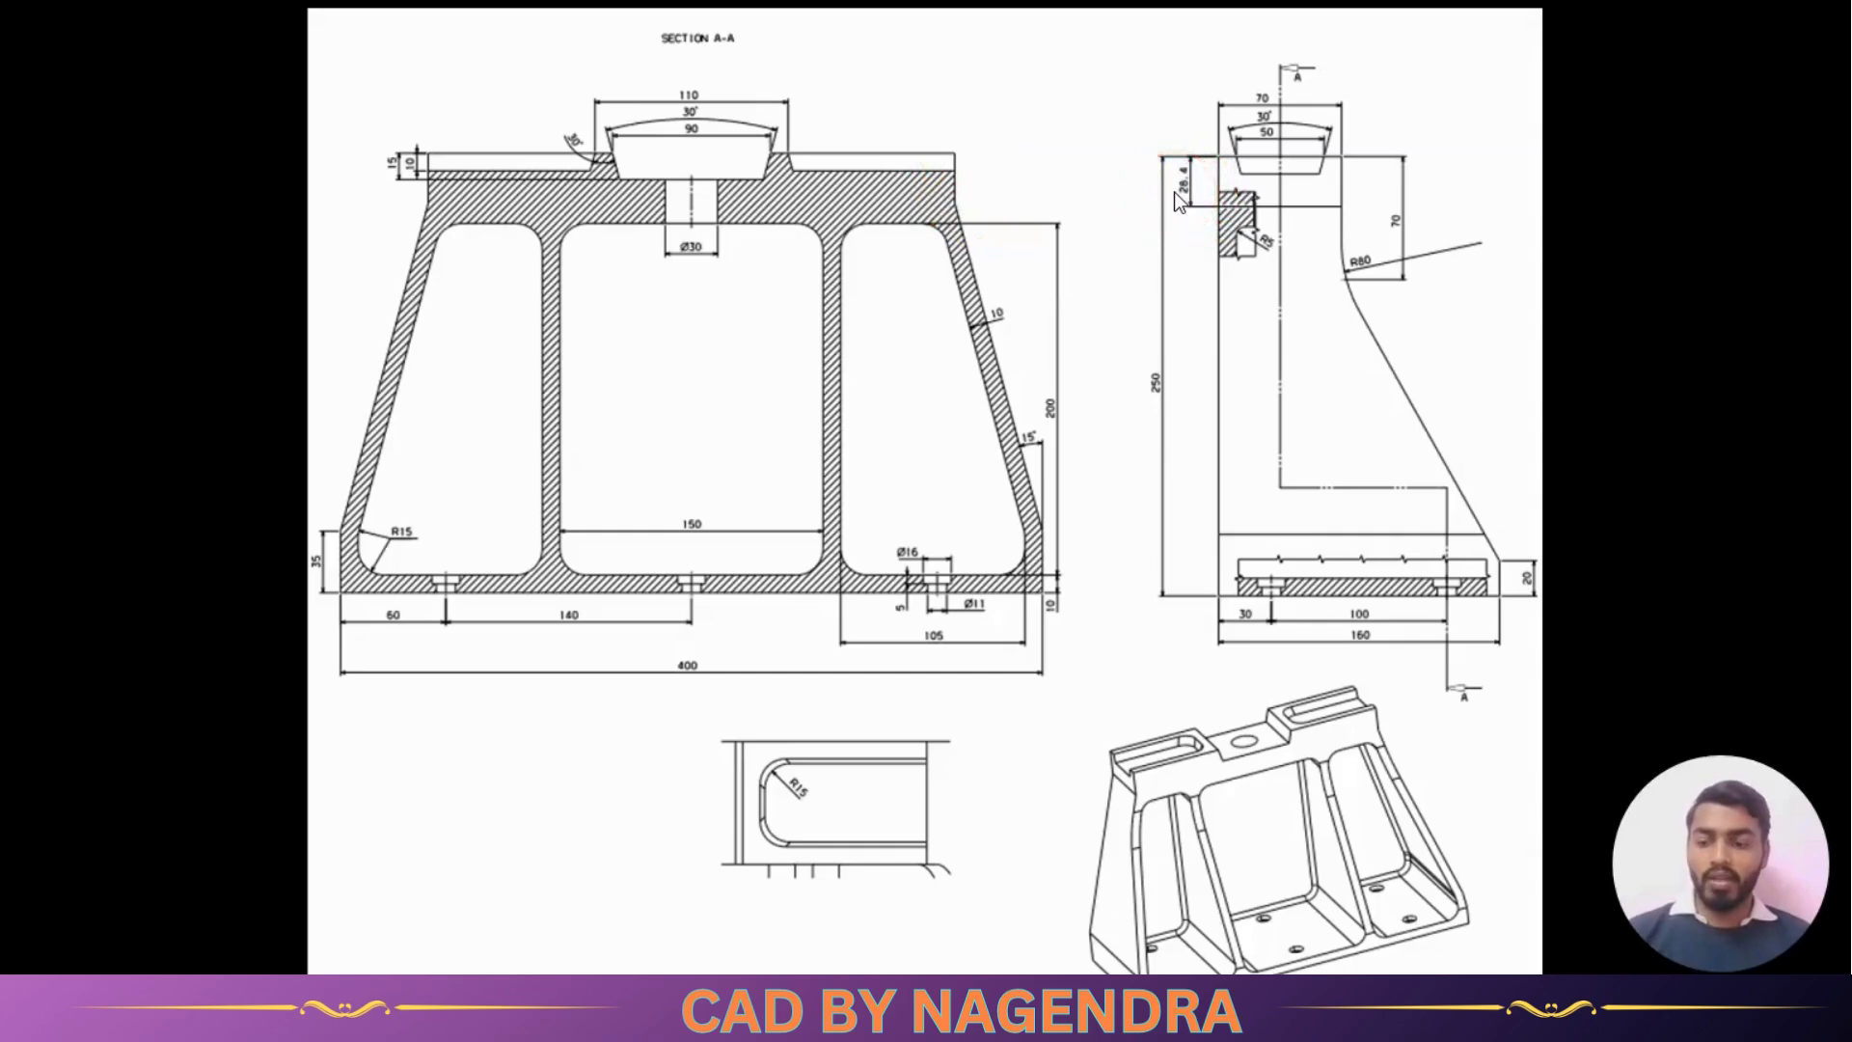
pyautogui.hotkey('alt', 'Tab')
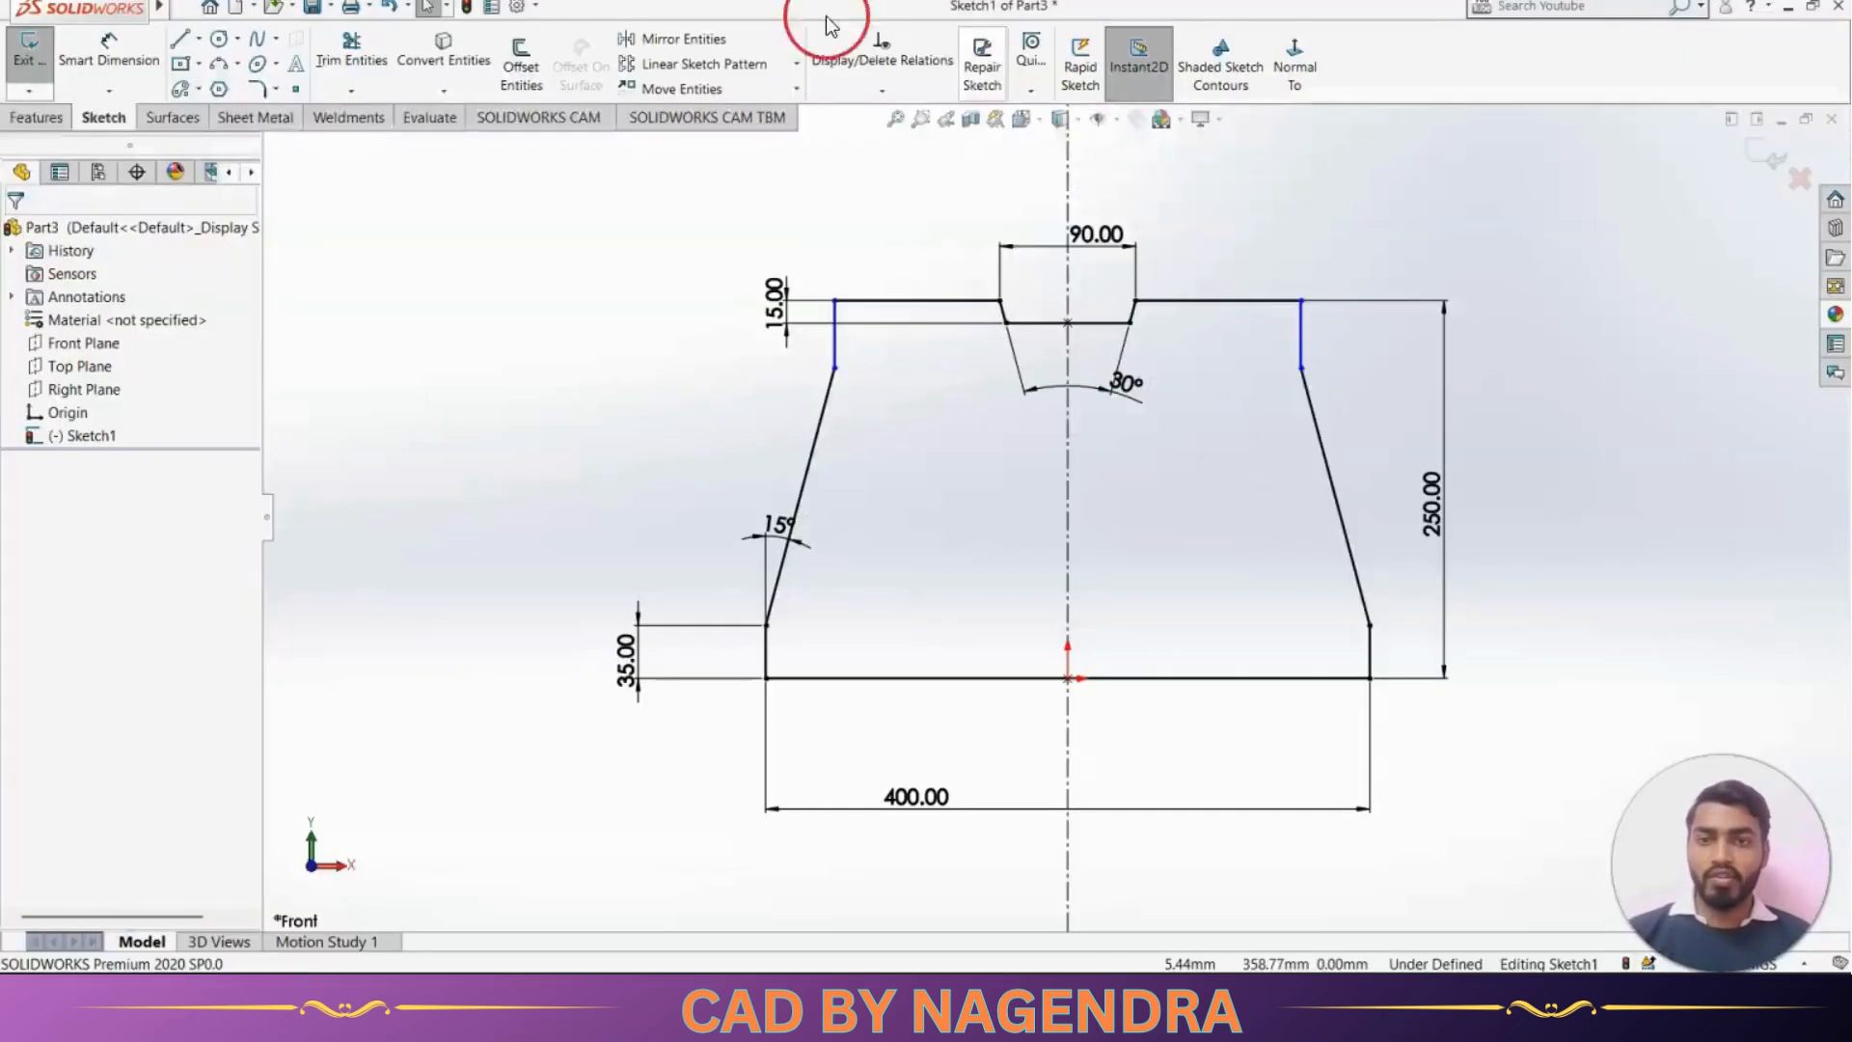
pyautogui.click(114, 63)
pyautogui.click(1301, 351)
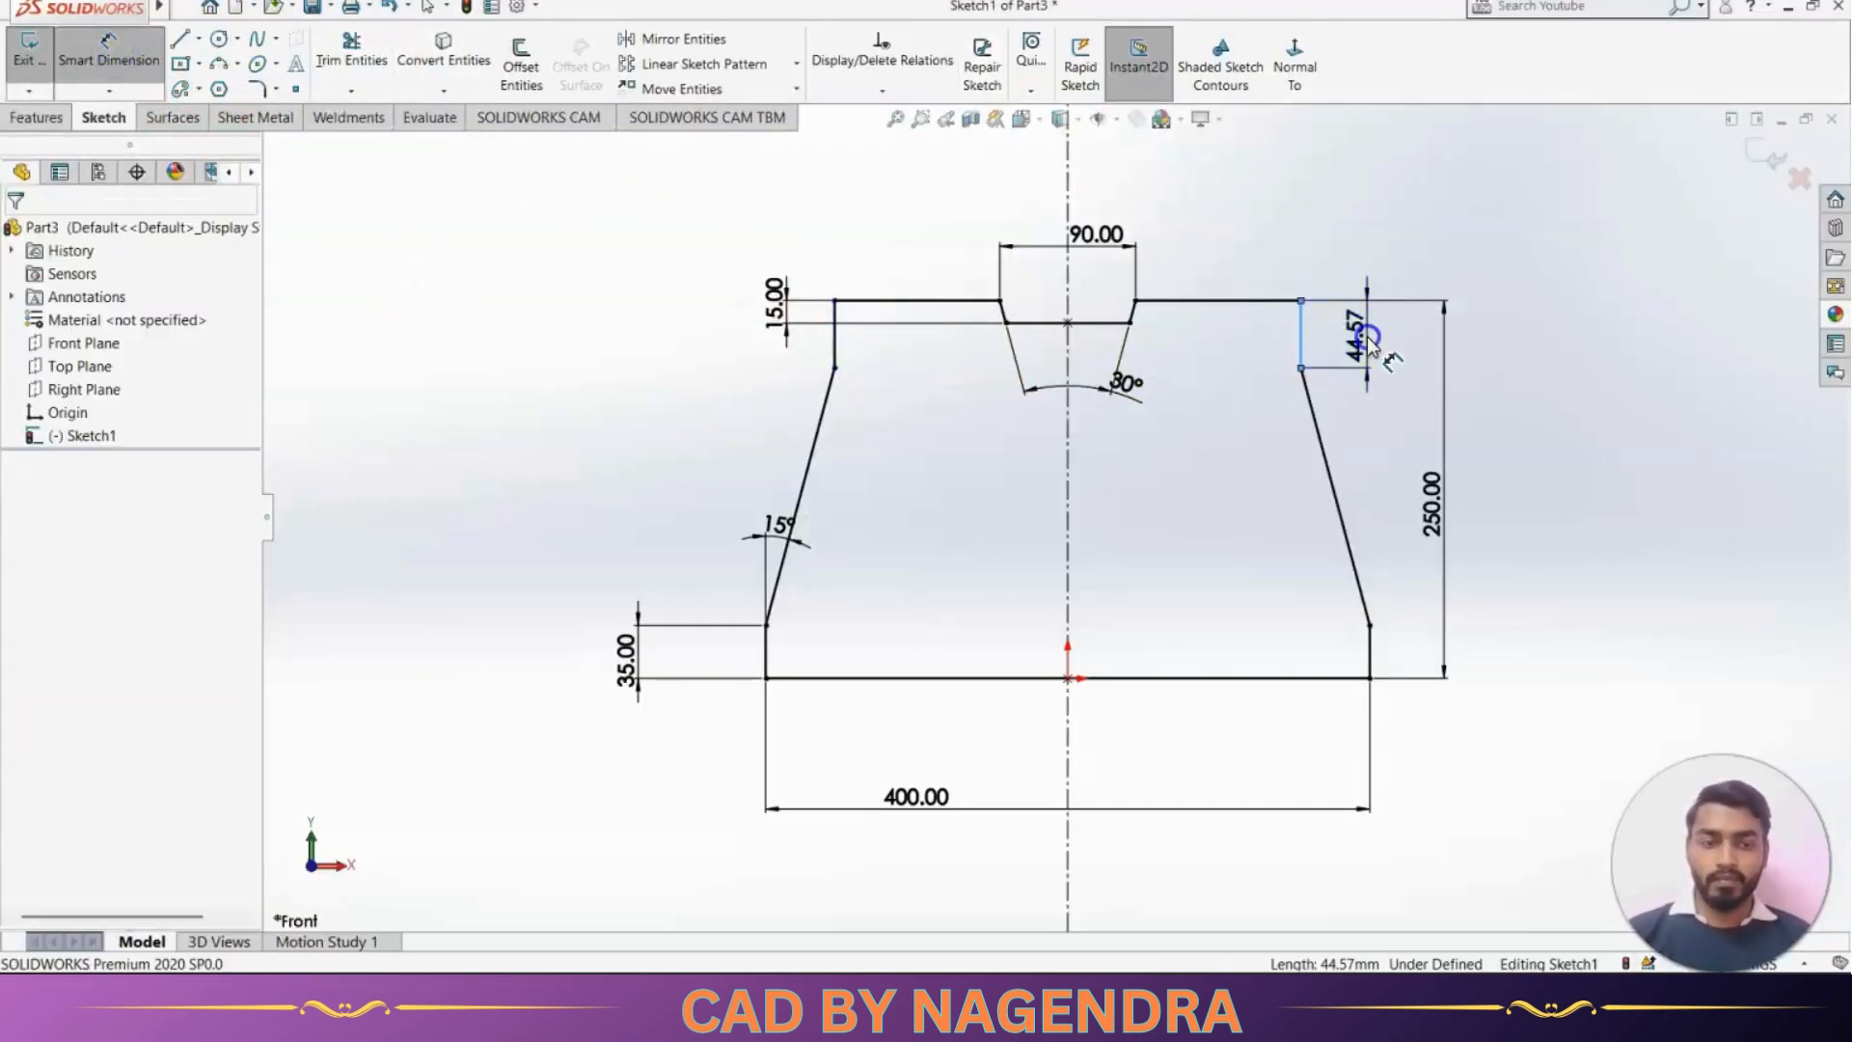
pyautogui.click(1368, 340)
pyautogui.write('28.4')
pyautogui.press('Return')
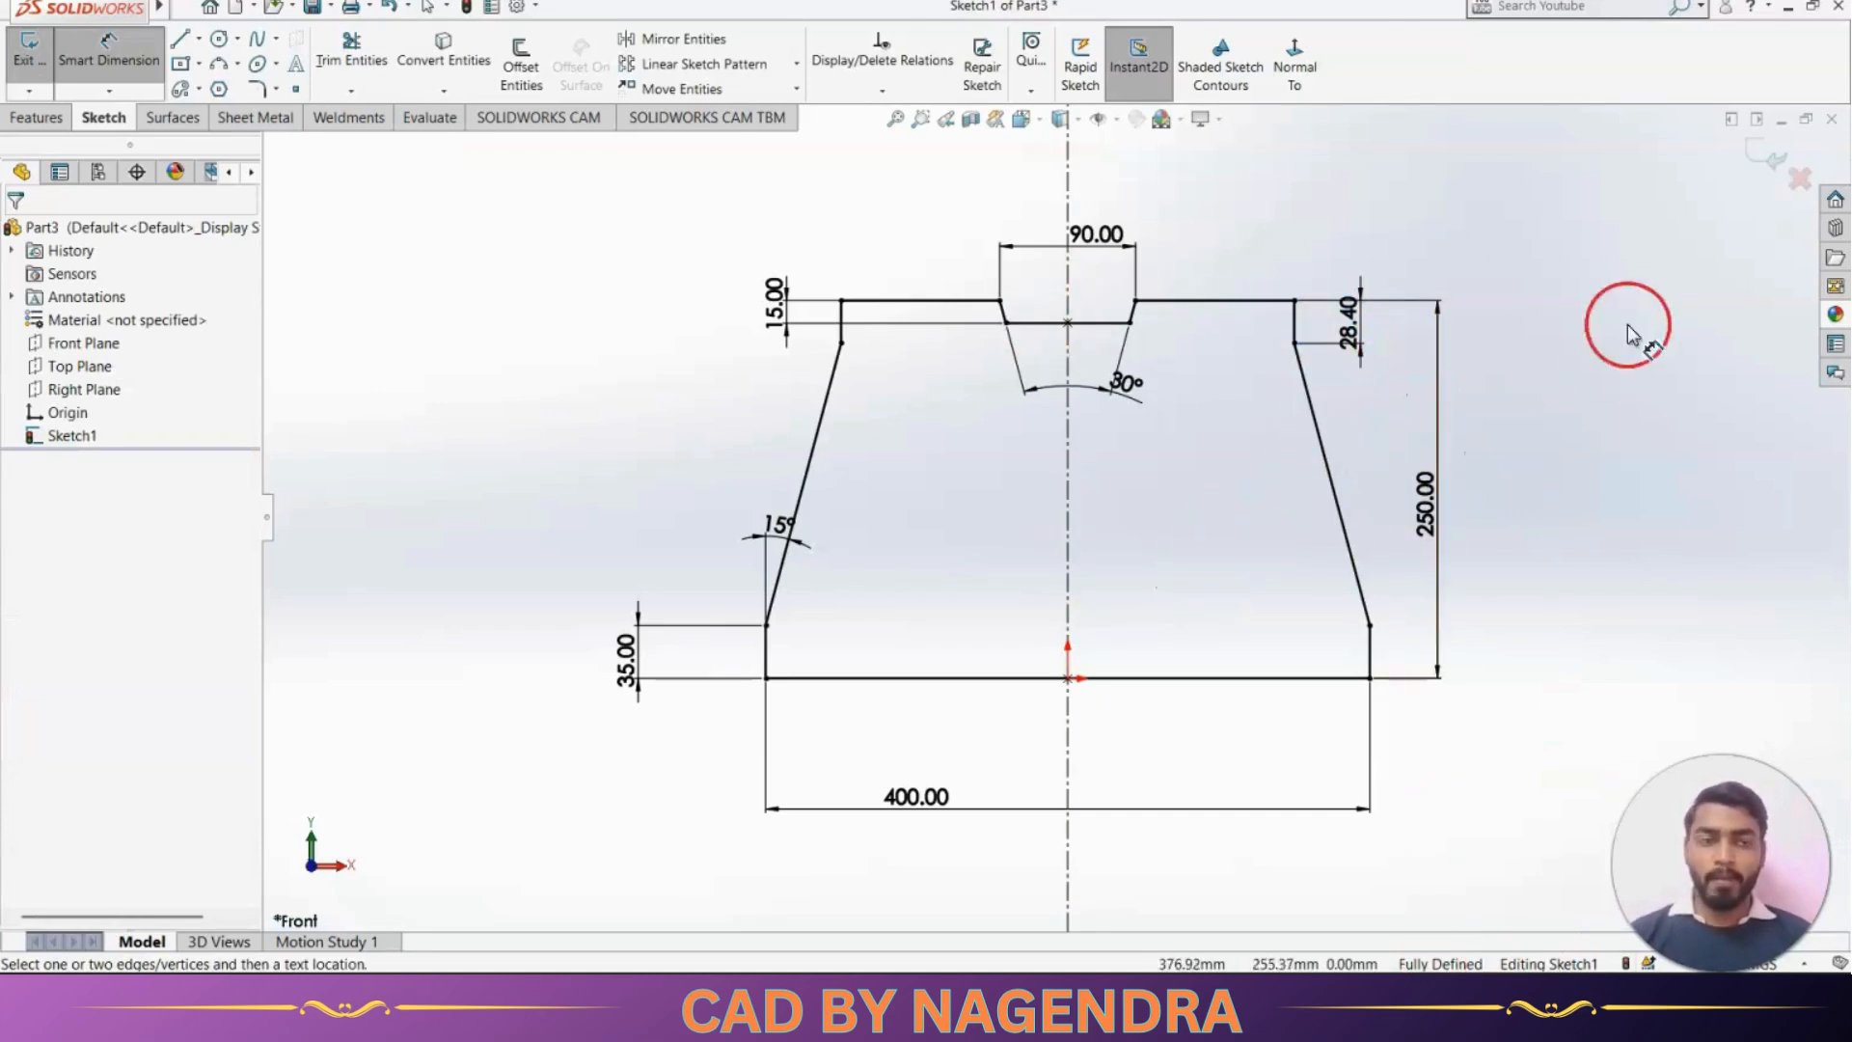
pyautogui.click(1760, 158)
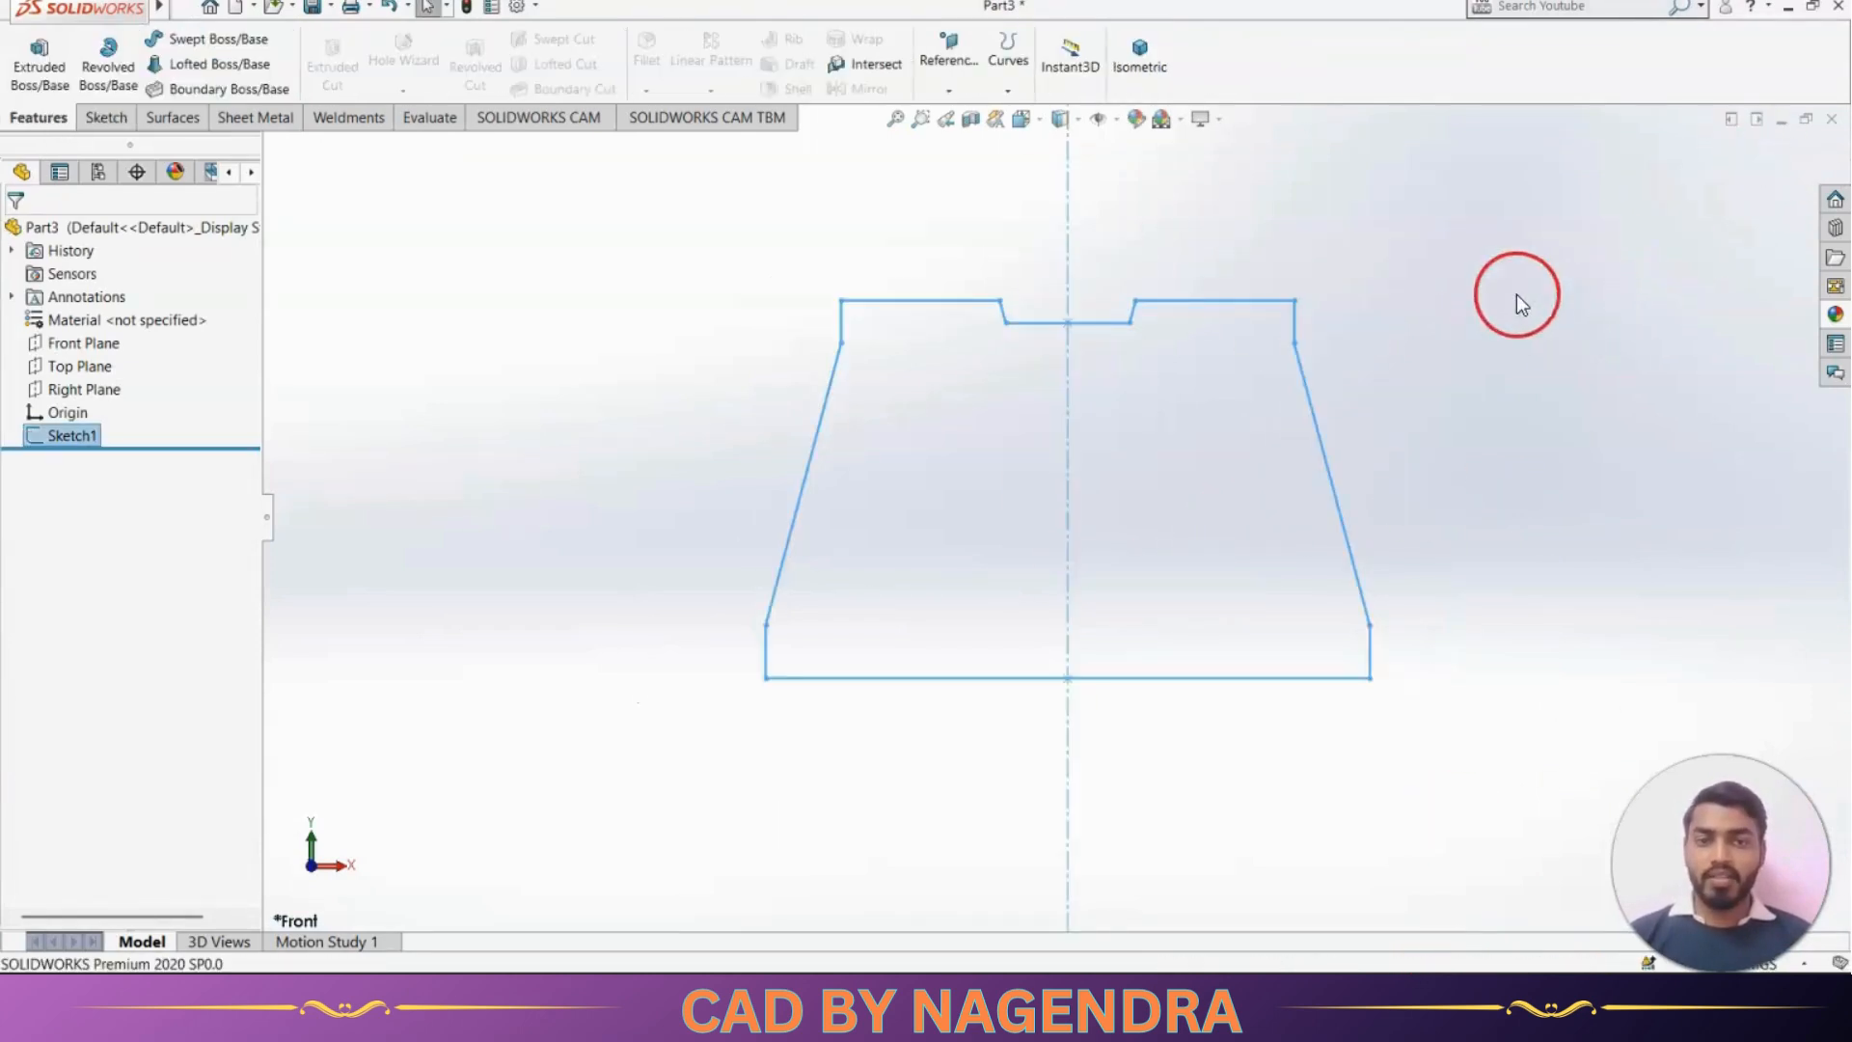
# Extrude the front profile as a blind boss 240 mm deep
pyautogui.click(1136, 50)
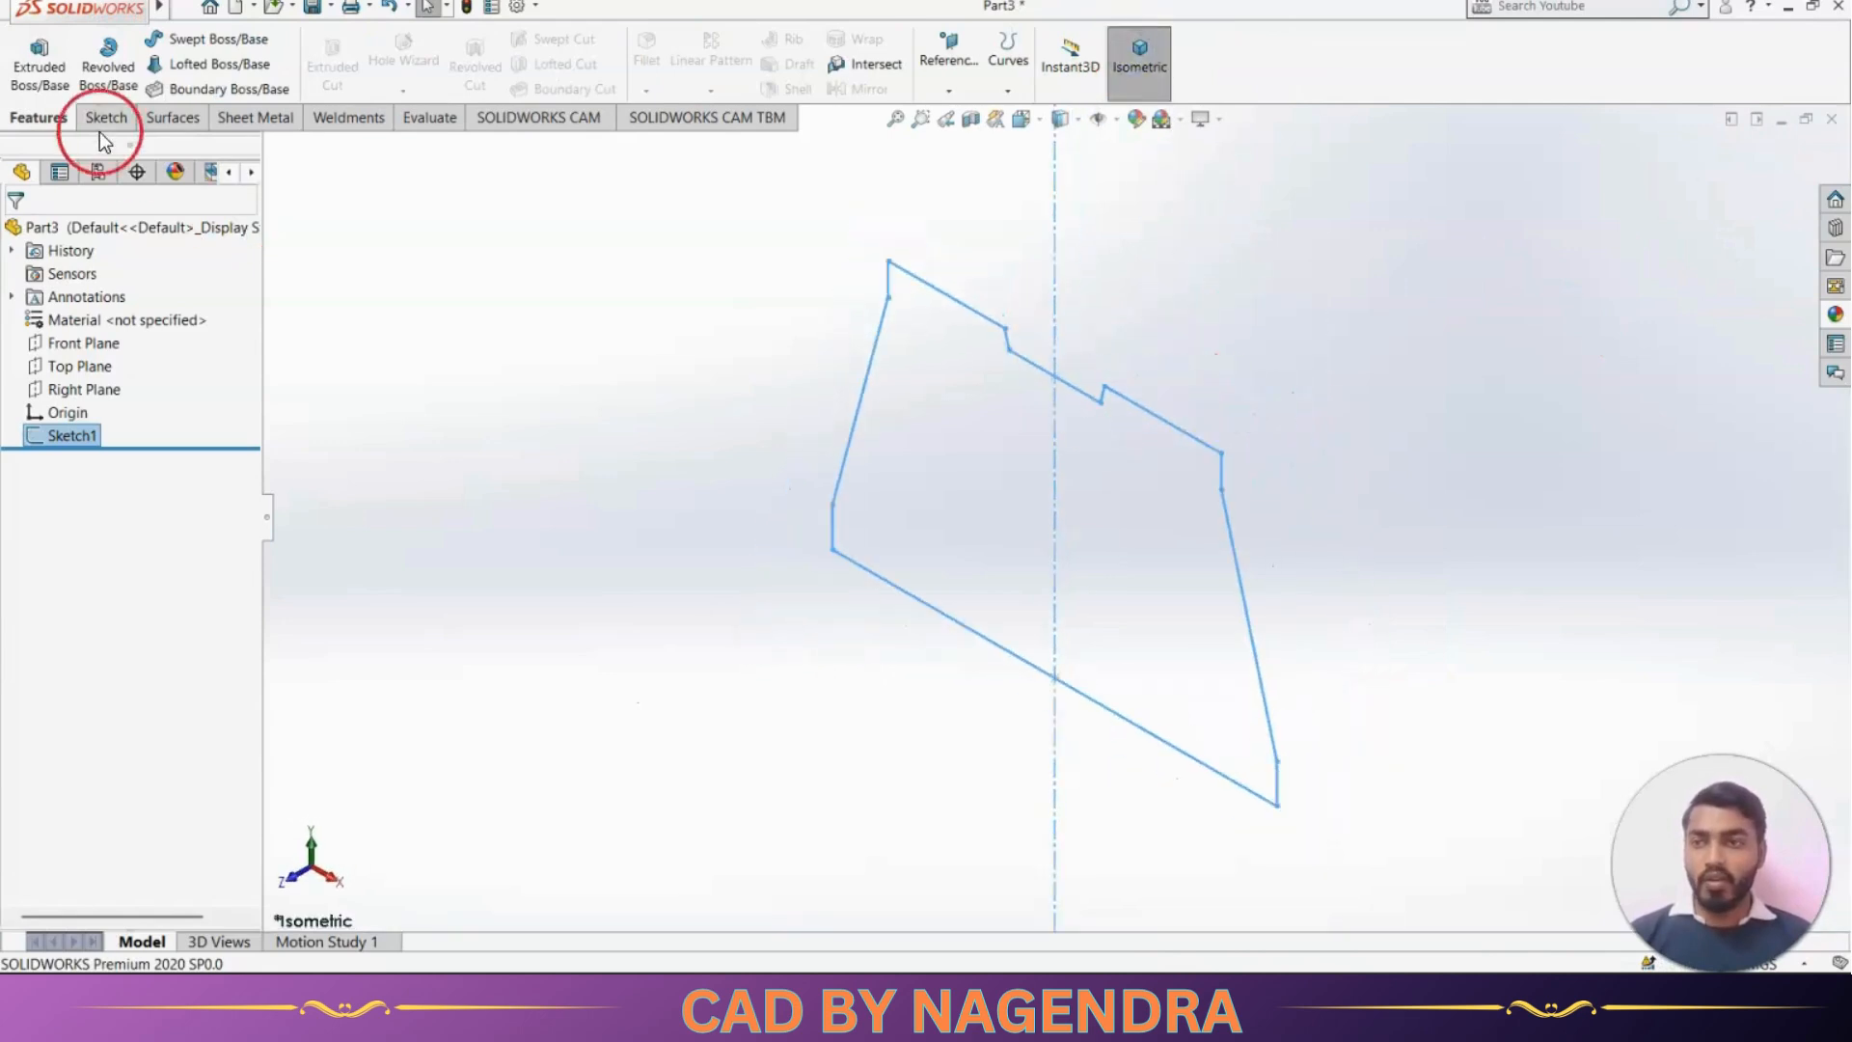
pyautogui.click(39, 60)
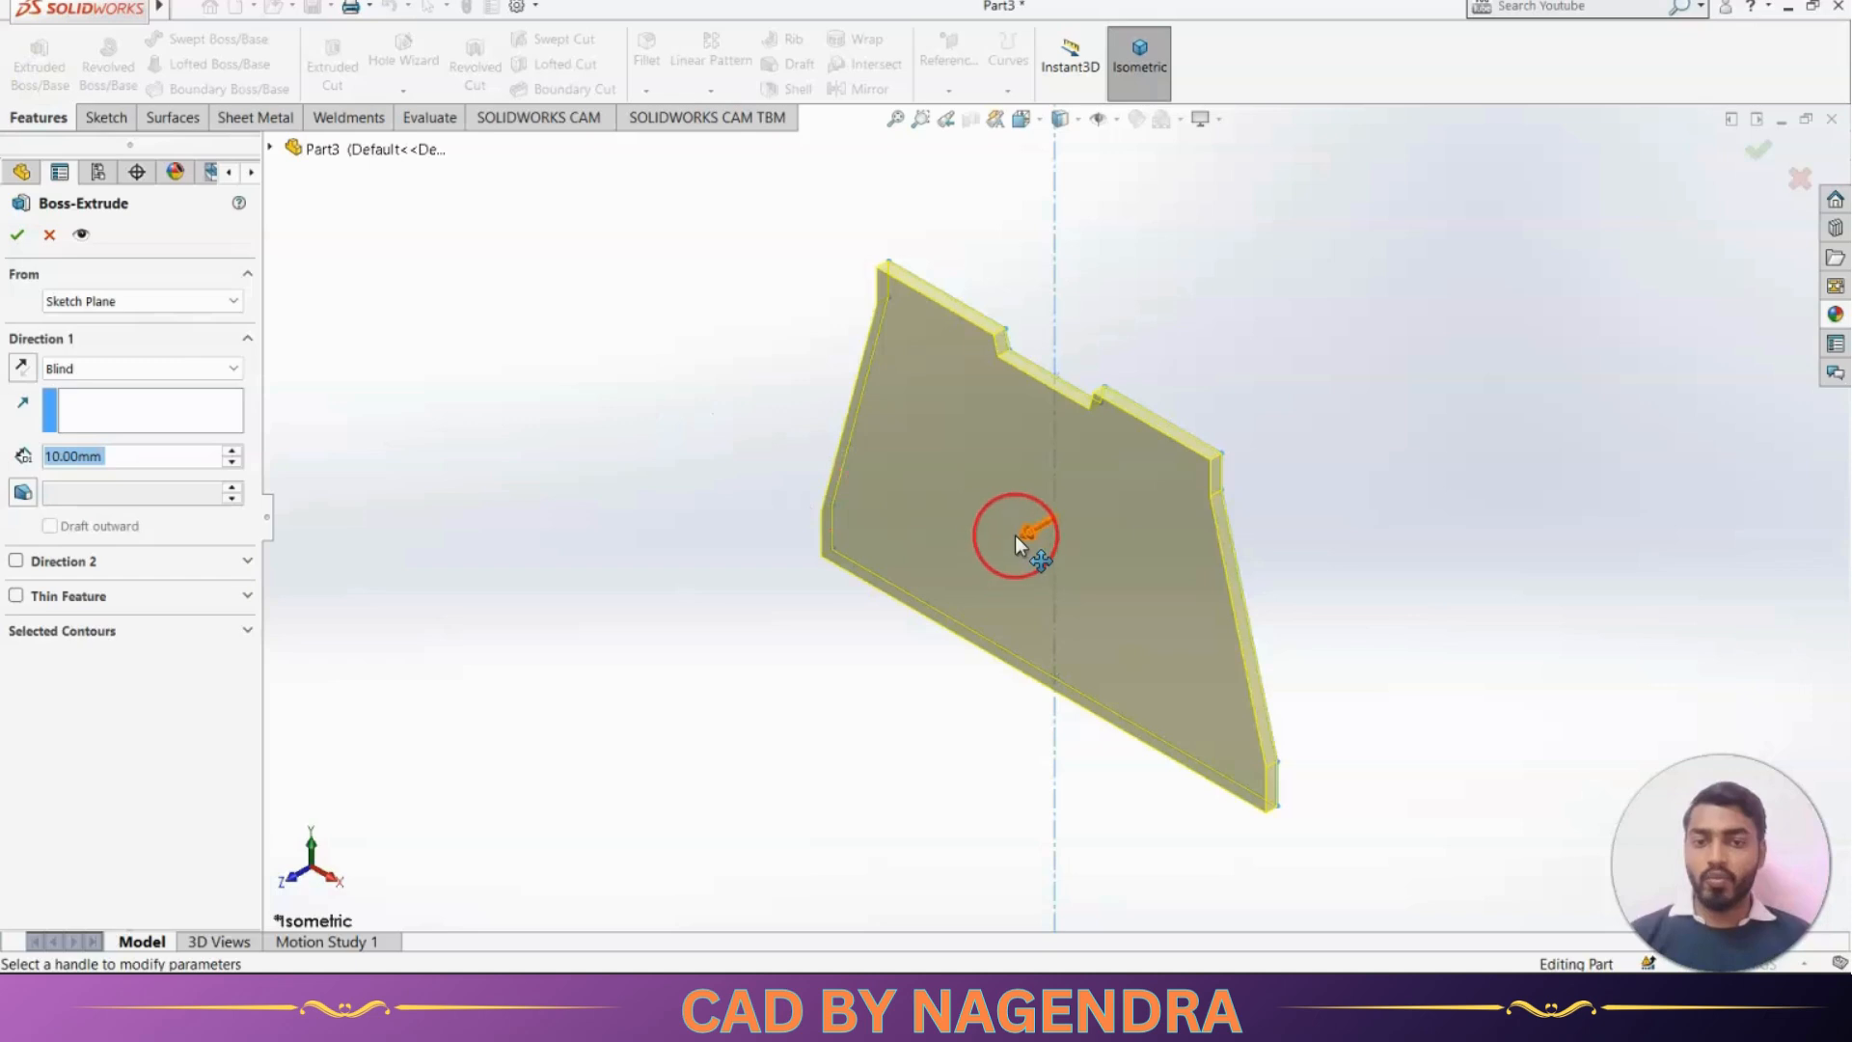
pyautogui.moveTo(1015, 535); pyautogui.dragTo(744, 646)
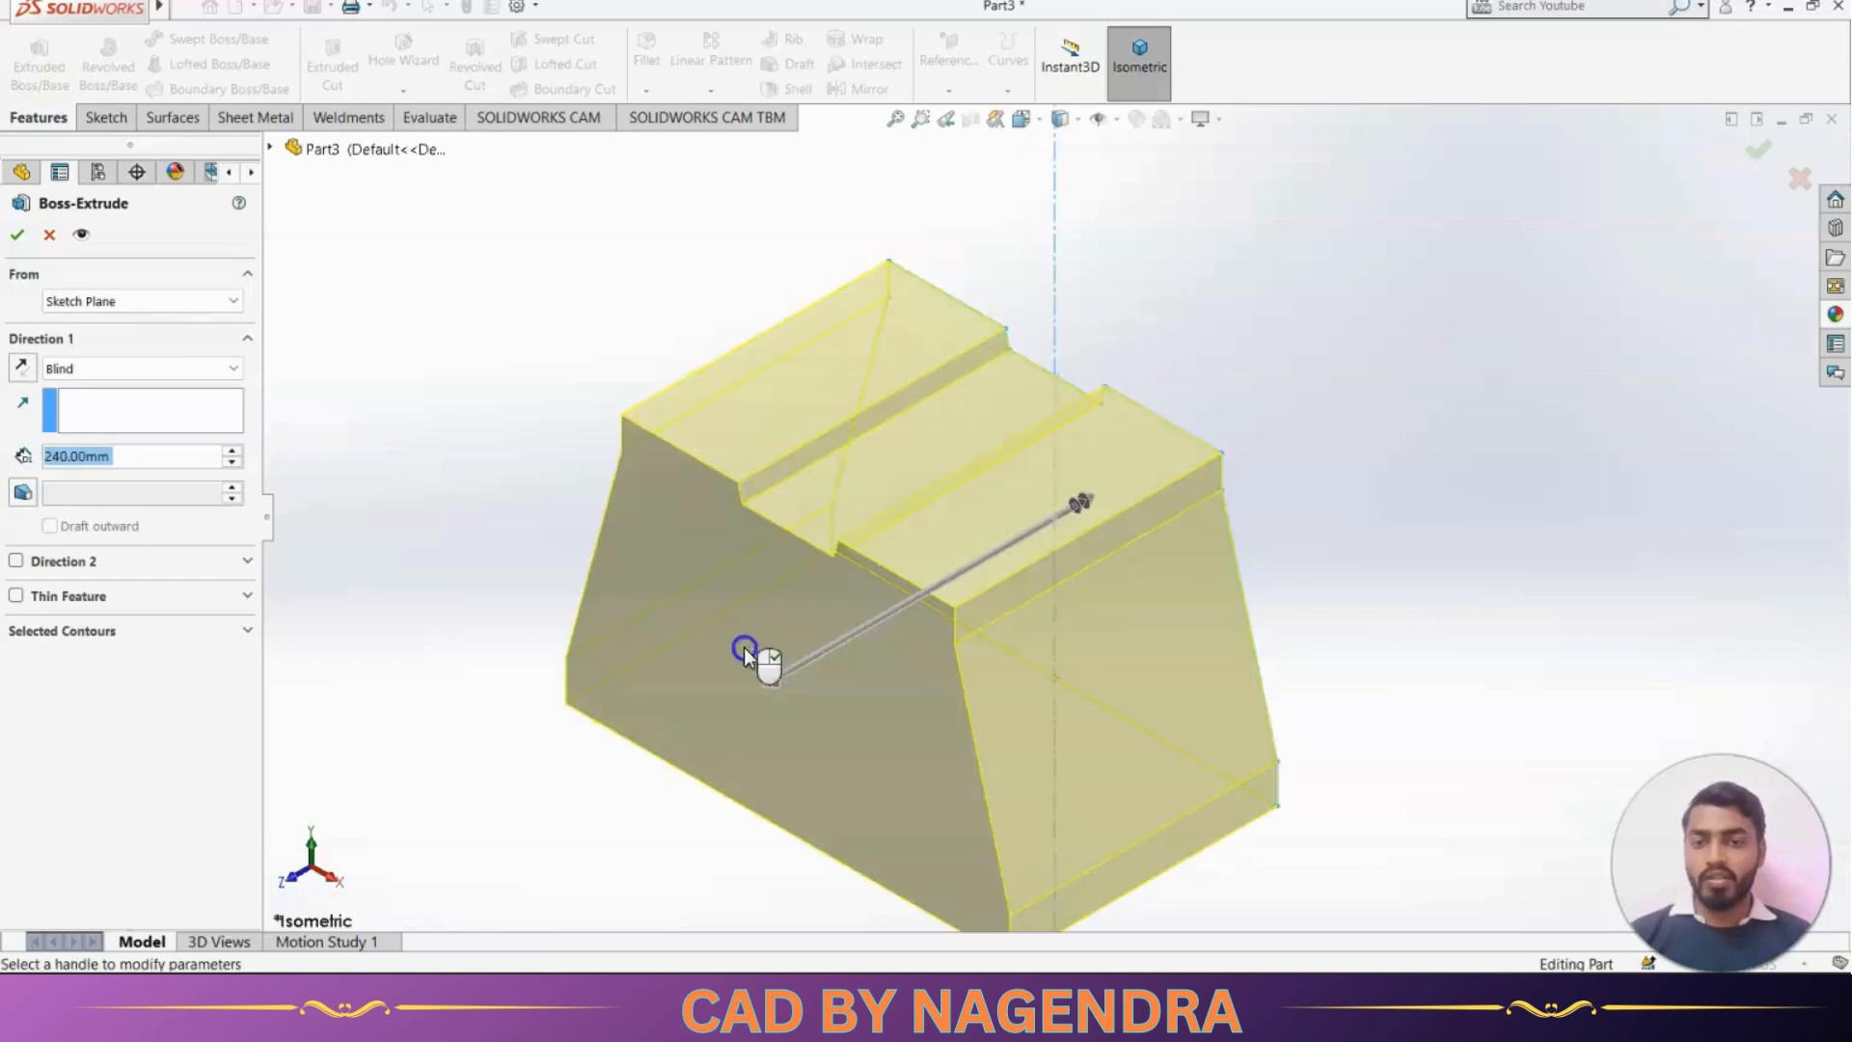
pyautogui.scroll(2, 1246, 507)
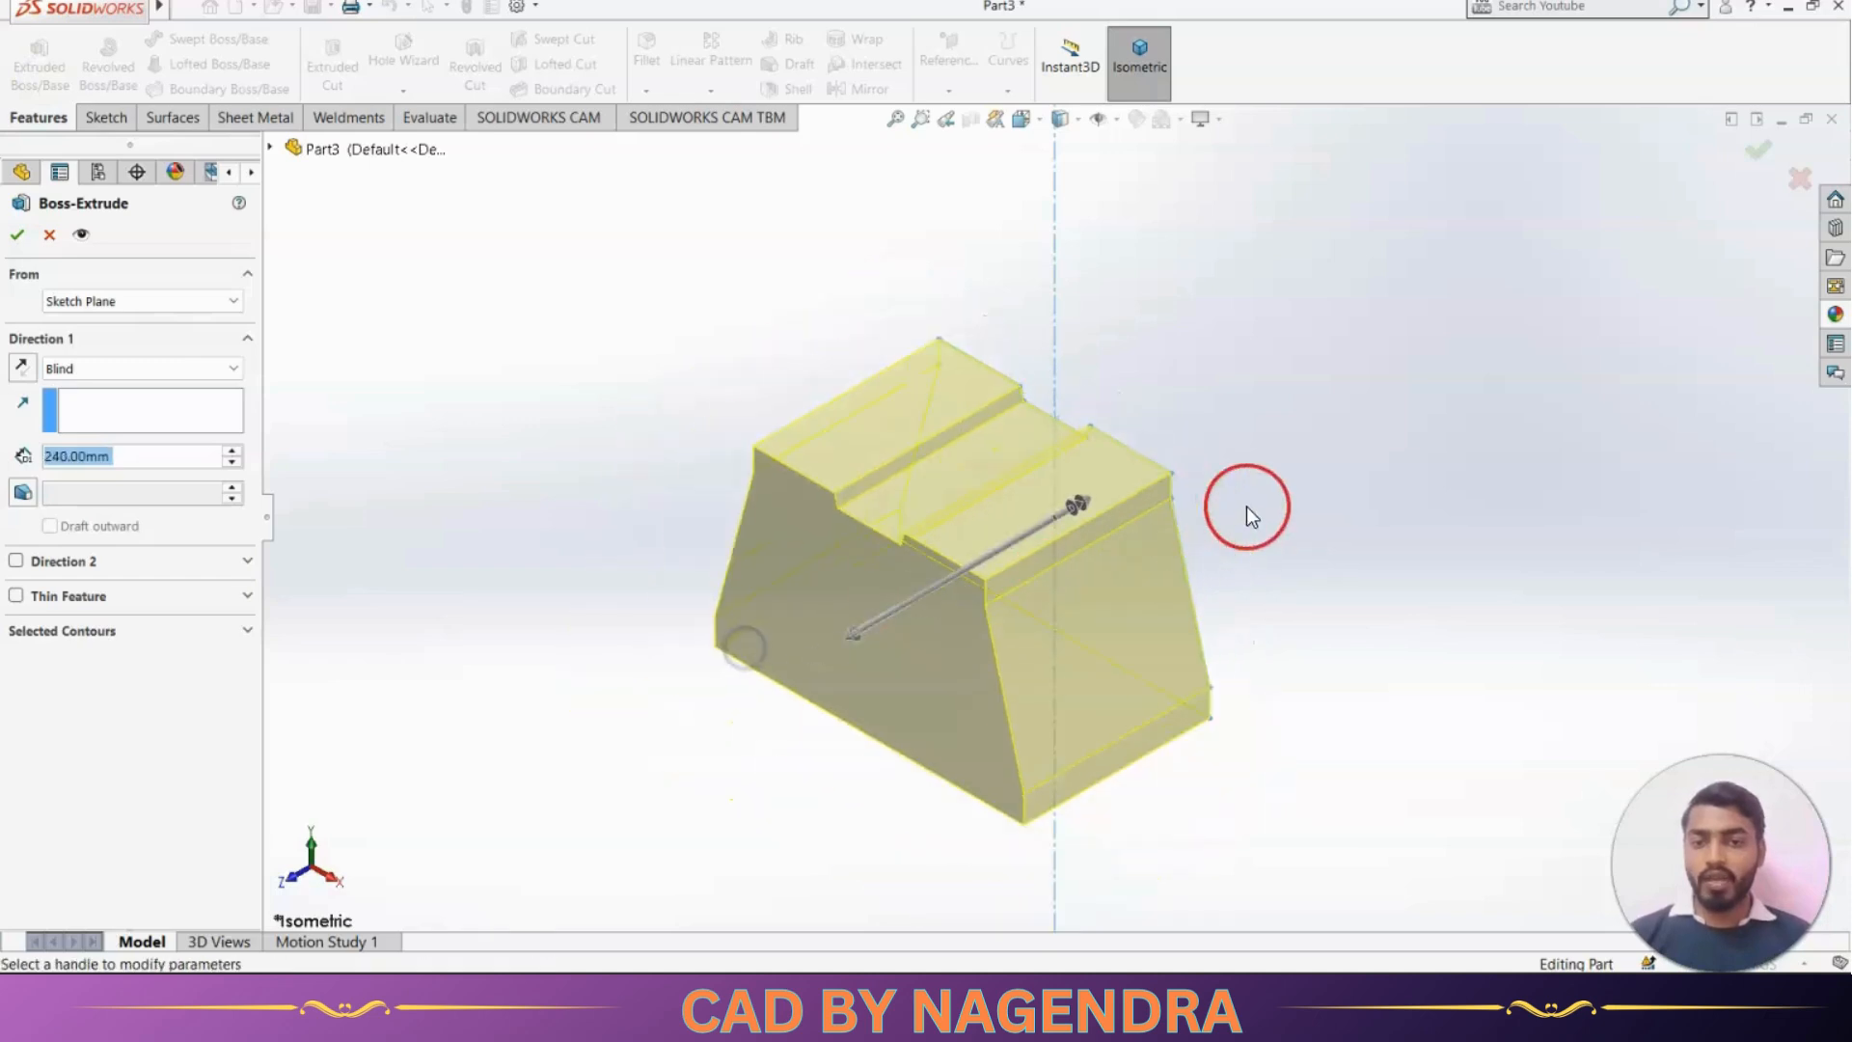
pyautogui.click(17, 234)
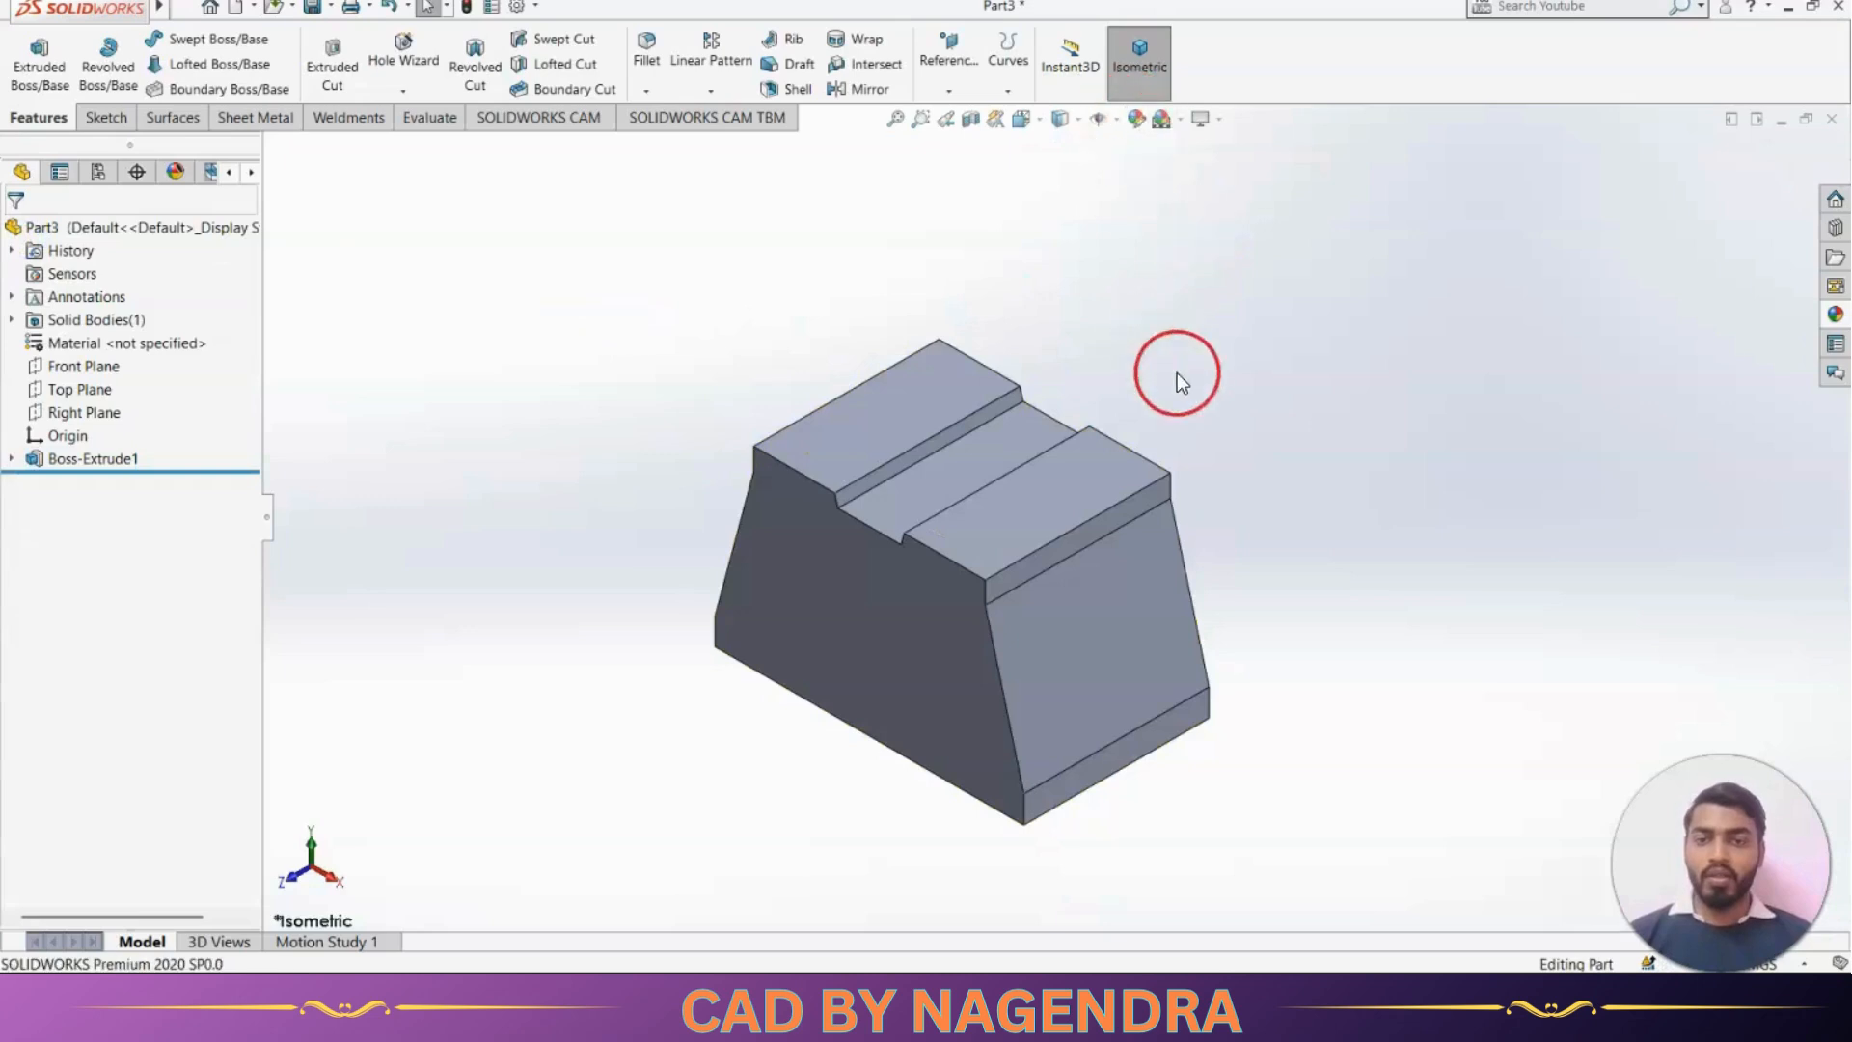
# Check the side view in the reference drawing, start a sketch on the Right Plane, and view it face-on from the left side
pyautogui.moveTo(1268, 480); pyautogui.dragTo(1284, 402, button='middle')
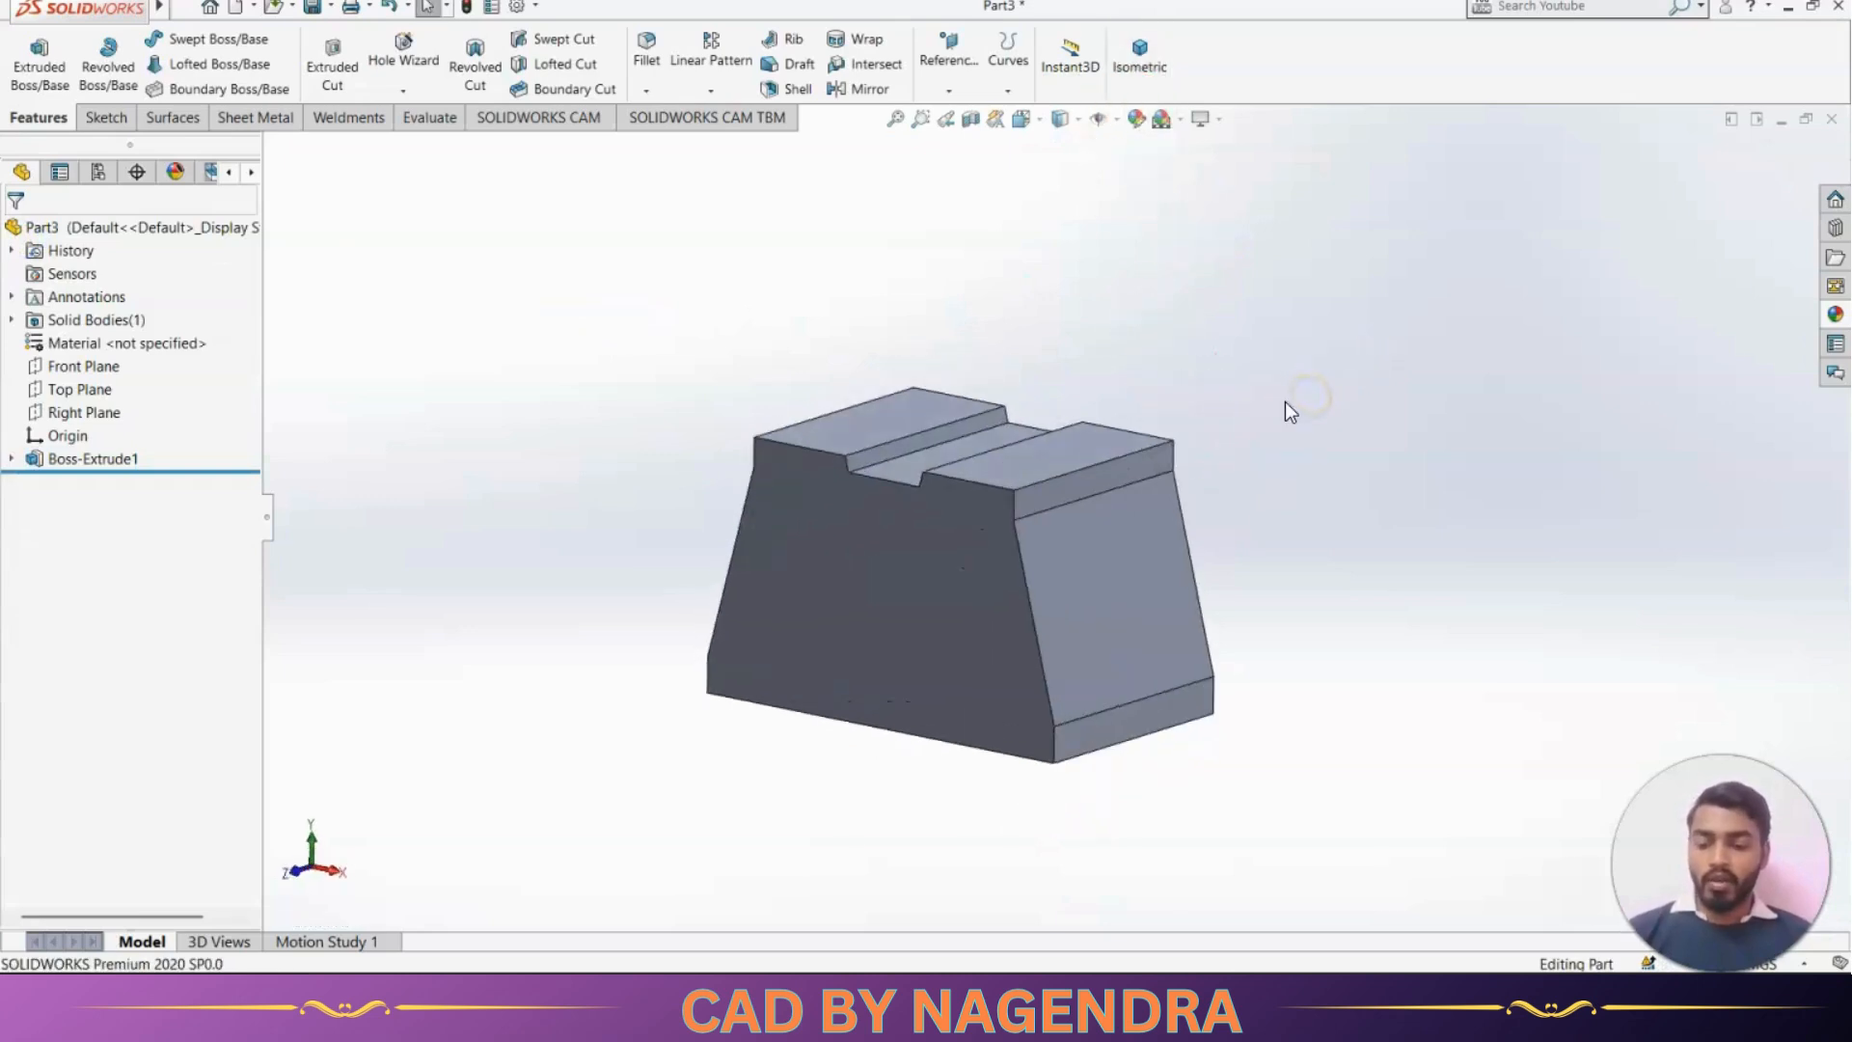
pyautogui.moveTo(742, 617)
pyautogui.mouseDown(button='middle')
pyautogui.moveTo(992, 674)
pyautogui.moveTo(990, 771)
pyautogui.moveTo(1194, 643)
pyautogui.mouseUp(button='middle')
pyautogui.hotkey('alt', 'Tab')
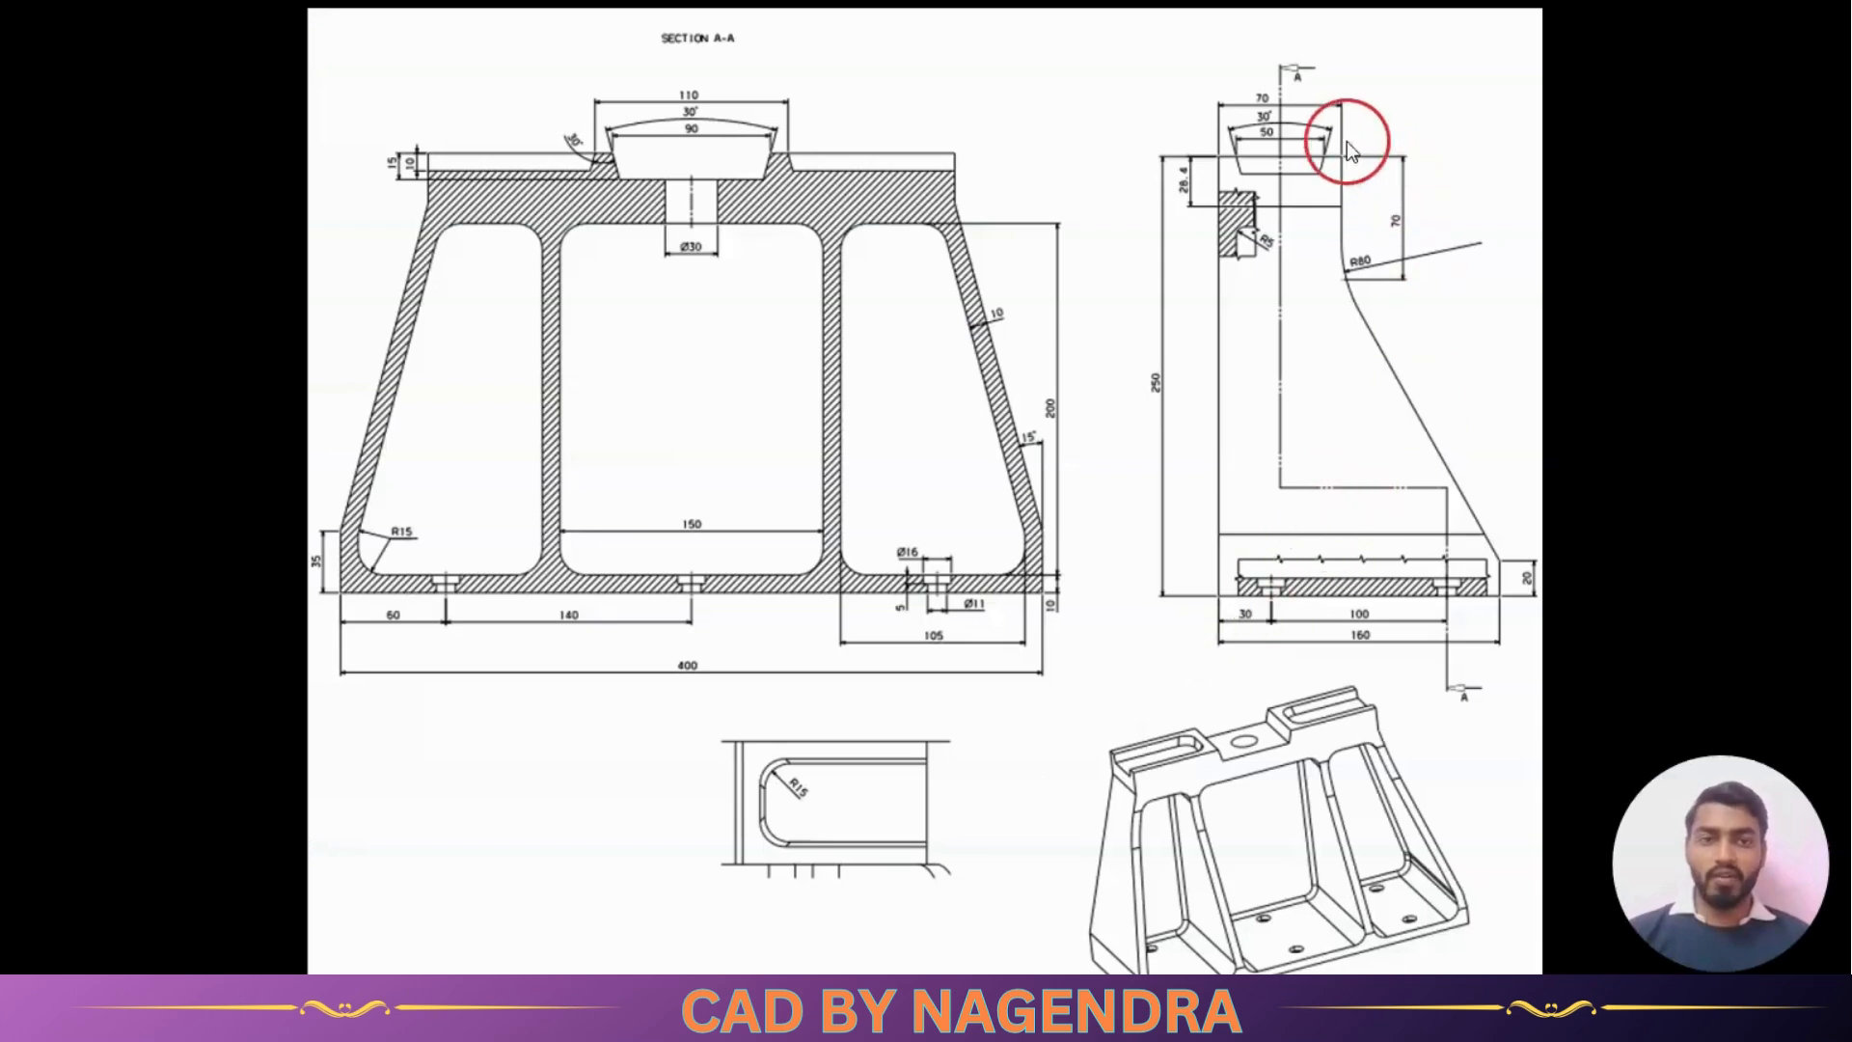
pyautogui.hotkey('alt', 'Tab')
pyautogui.click(1139, 58)
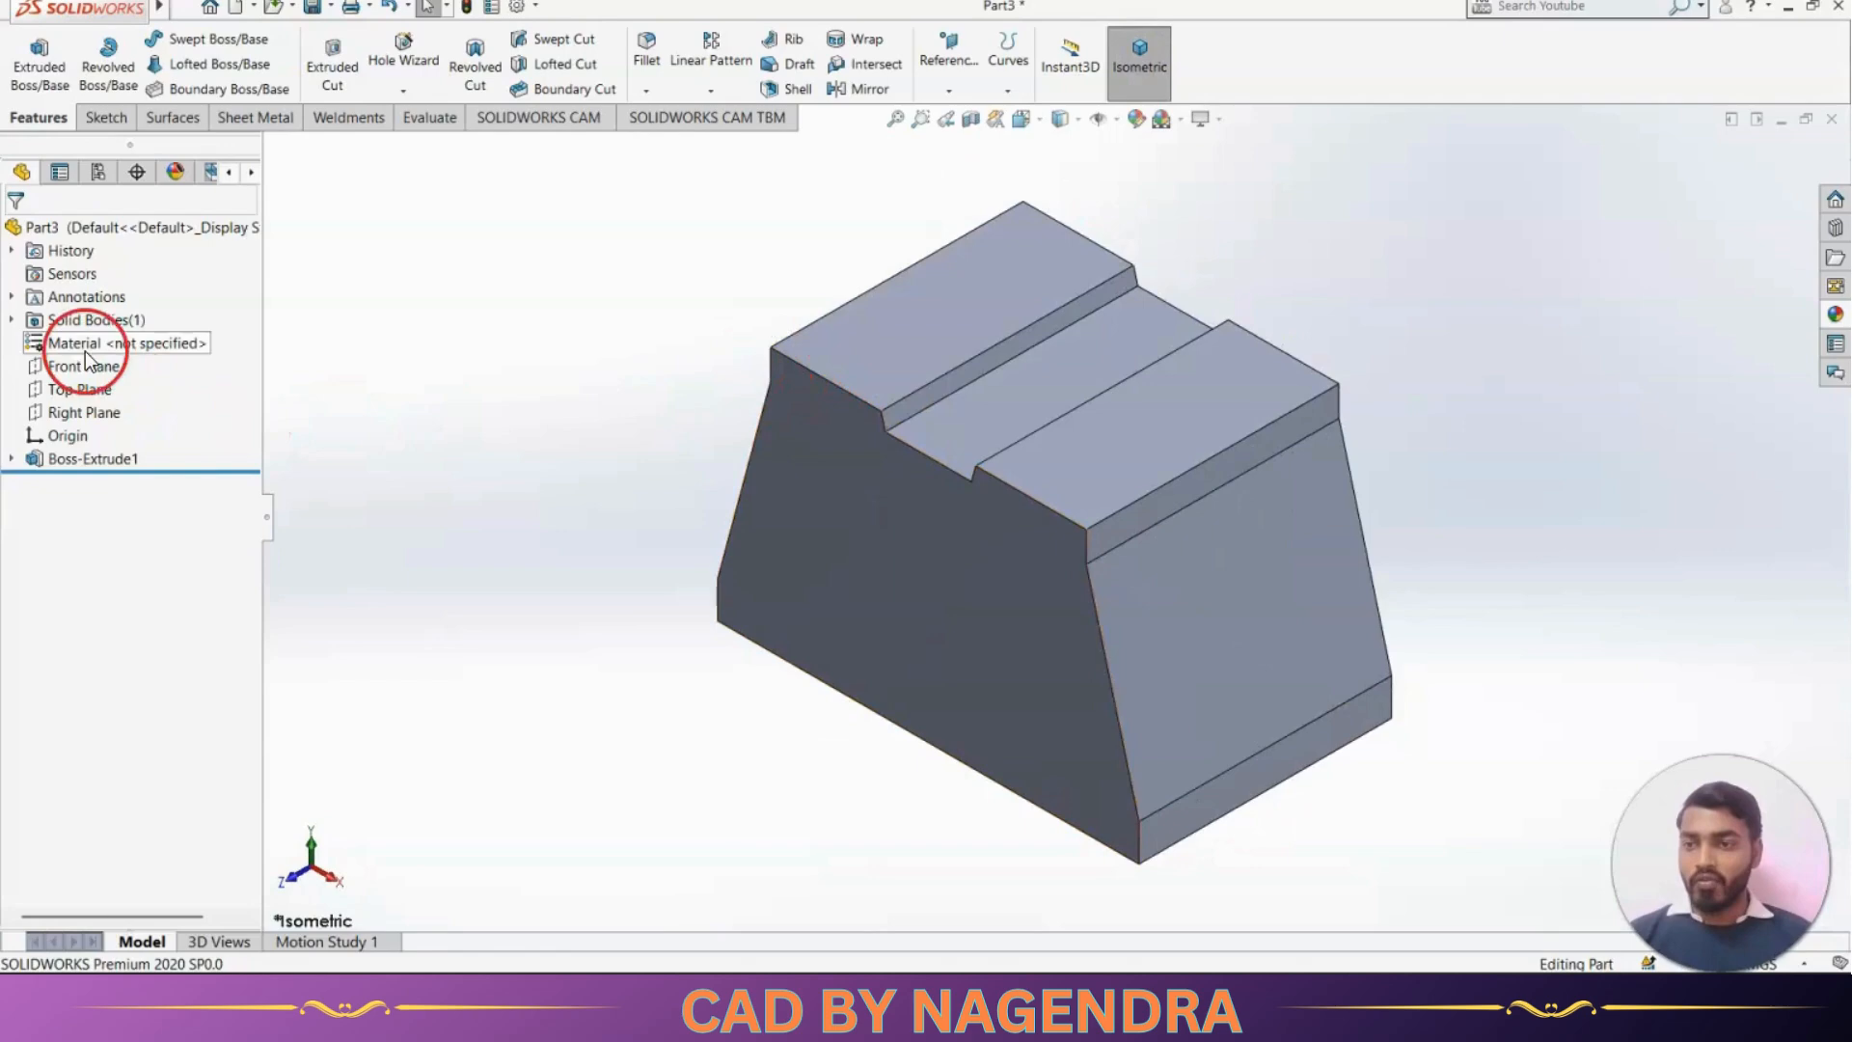
pyautogui.click(95, 415)
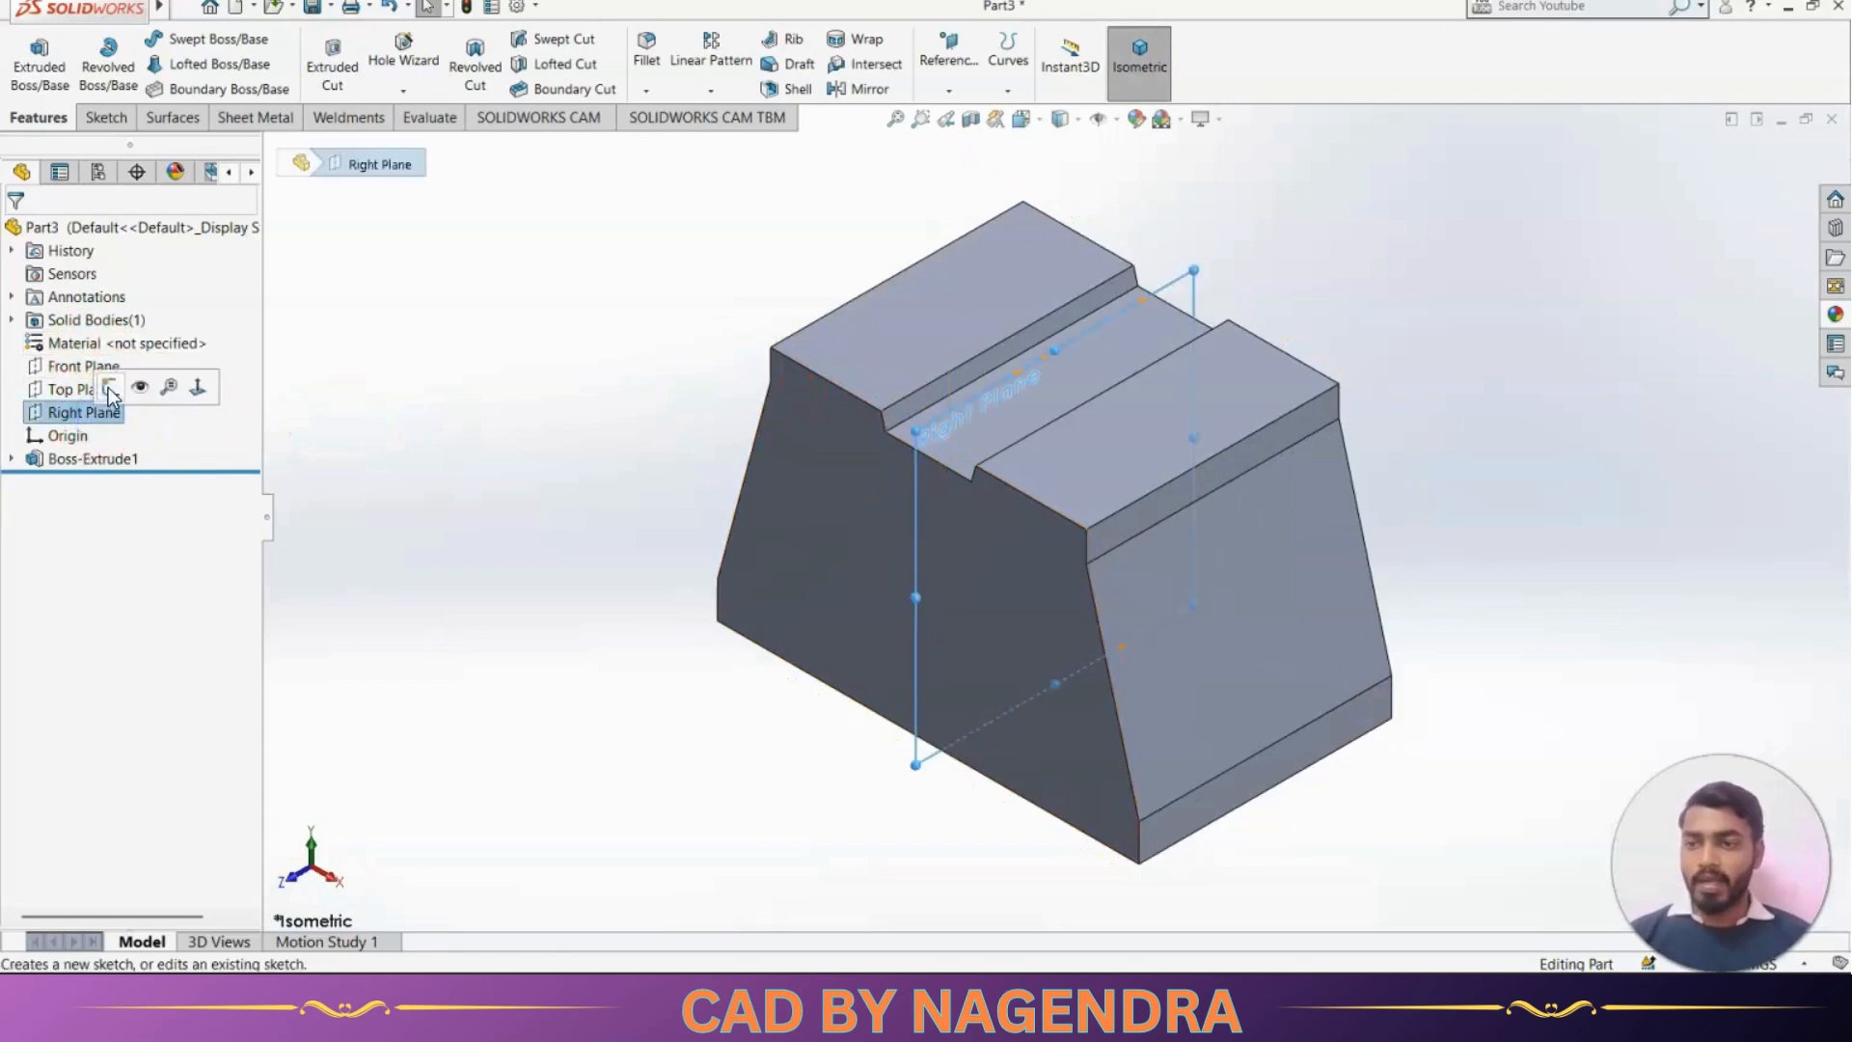
pyautogui.click(109, 389)
pyautogui.click(1302, 69)
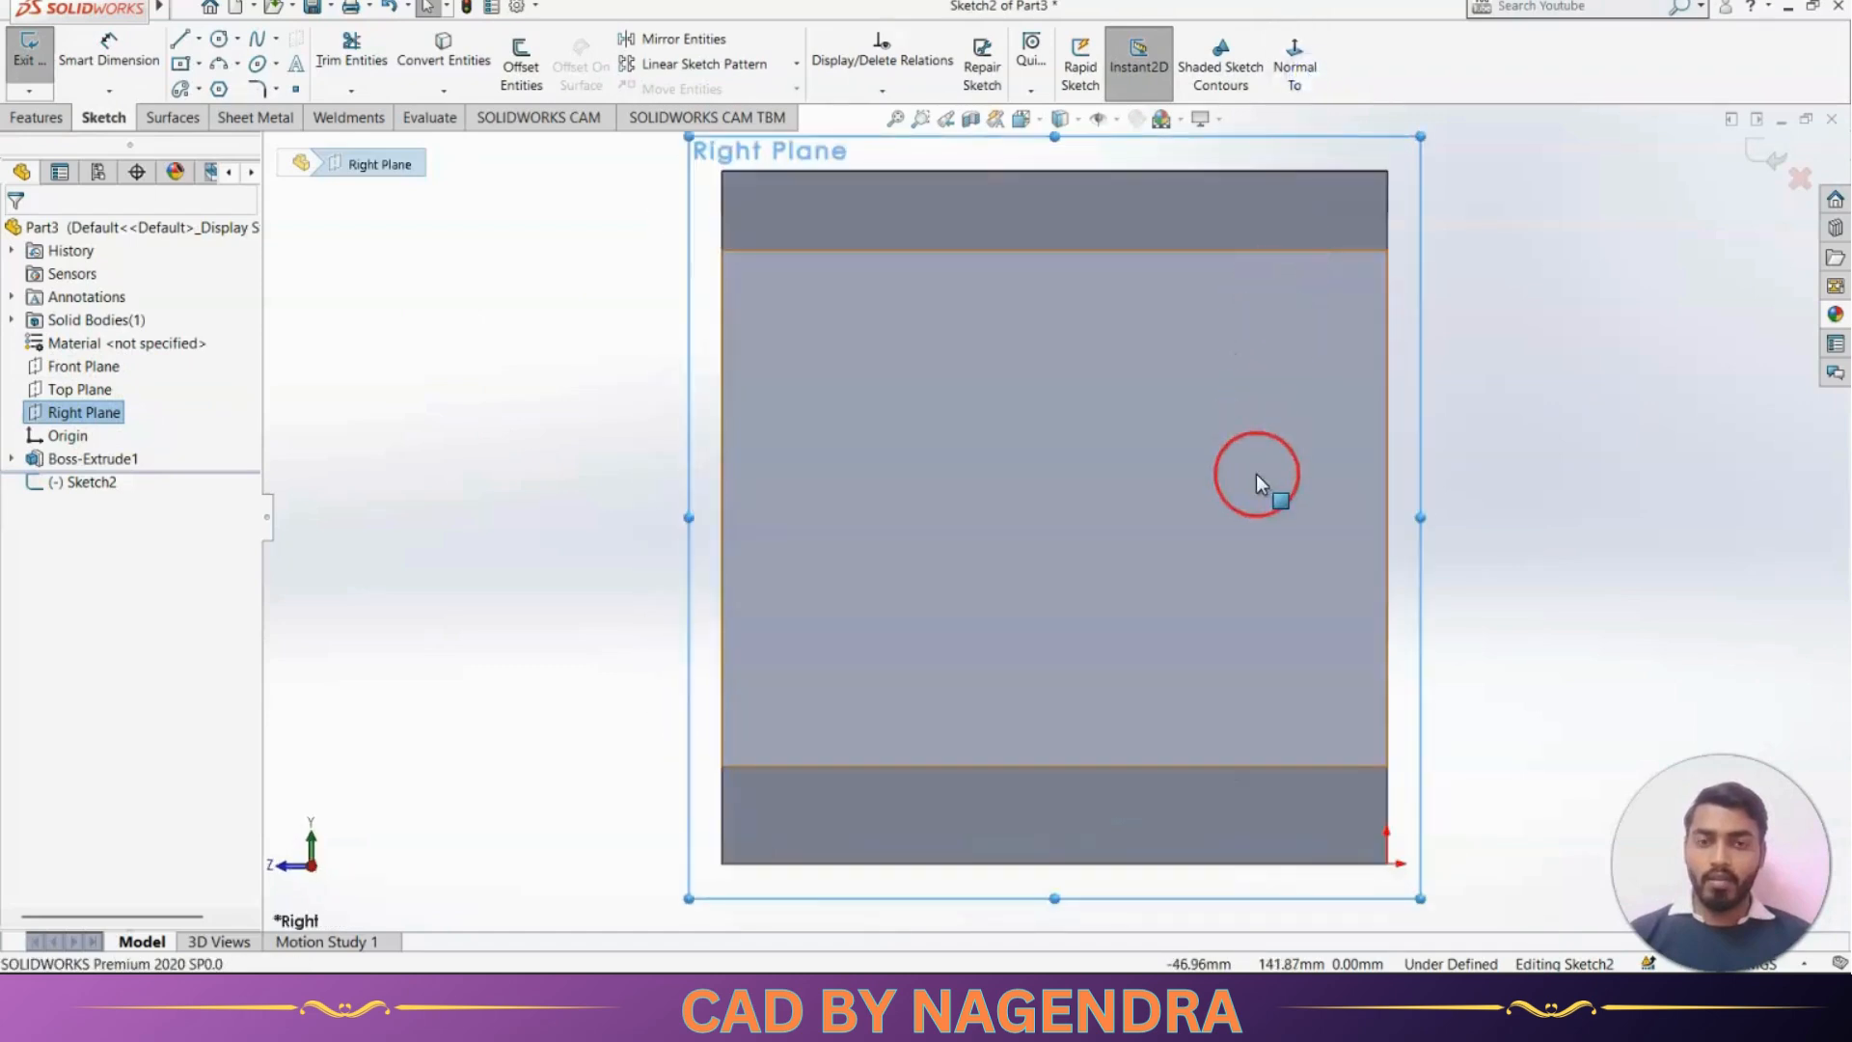
pyautogui.click(1296, 83)
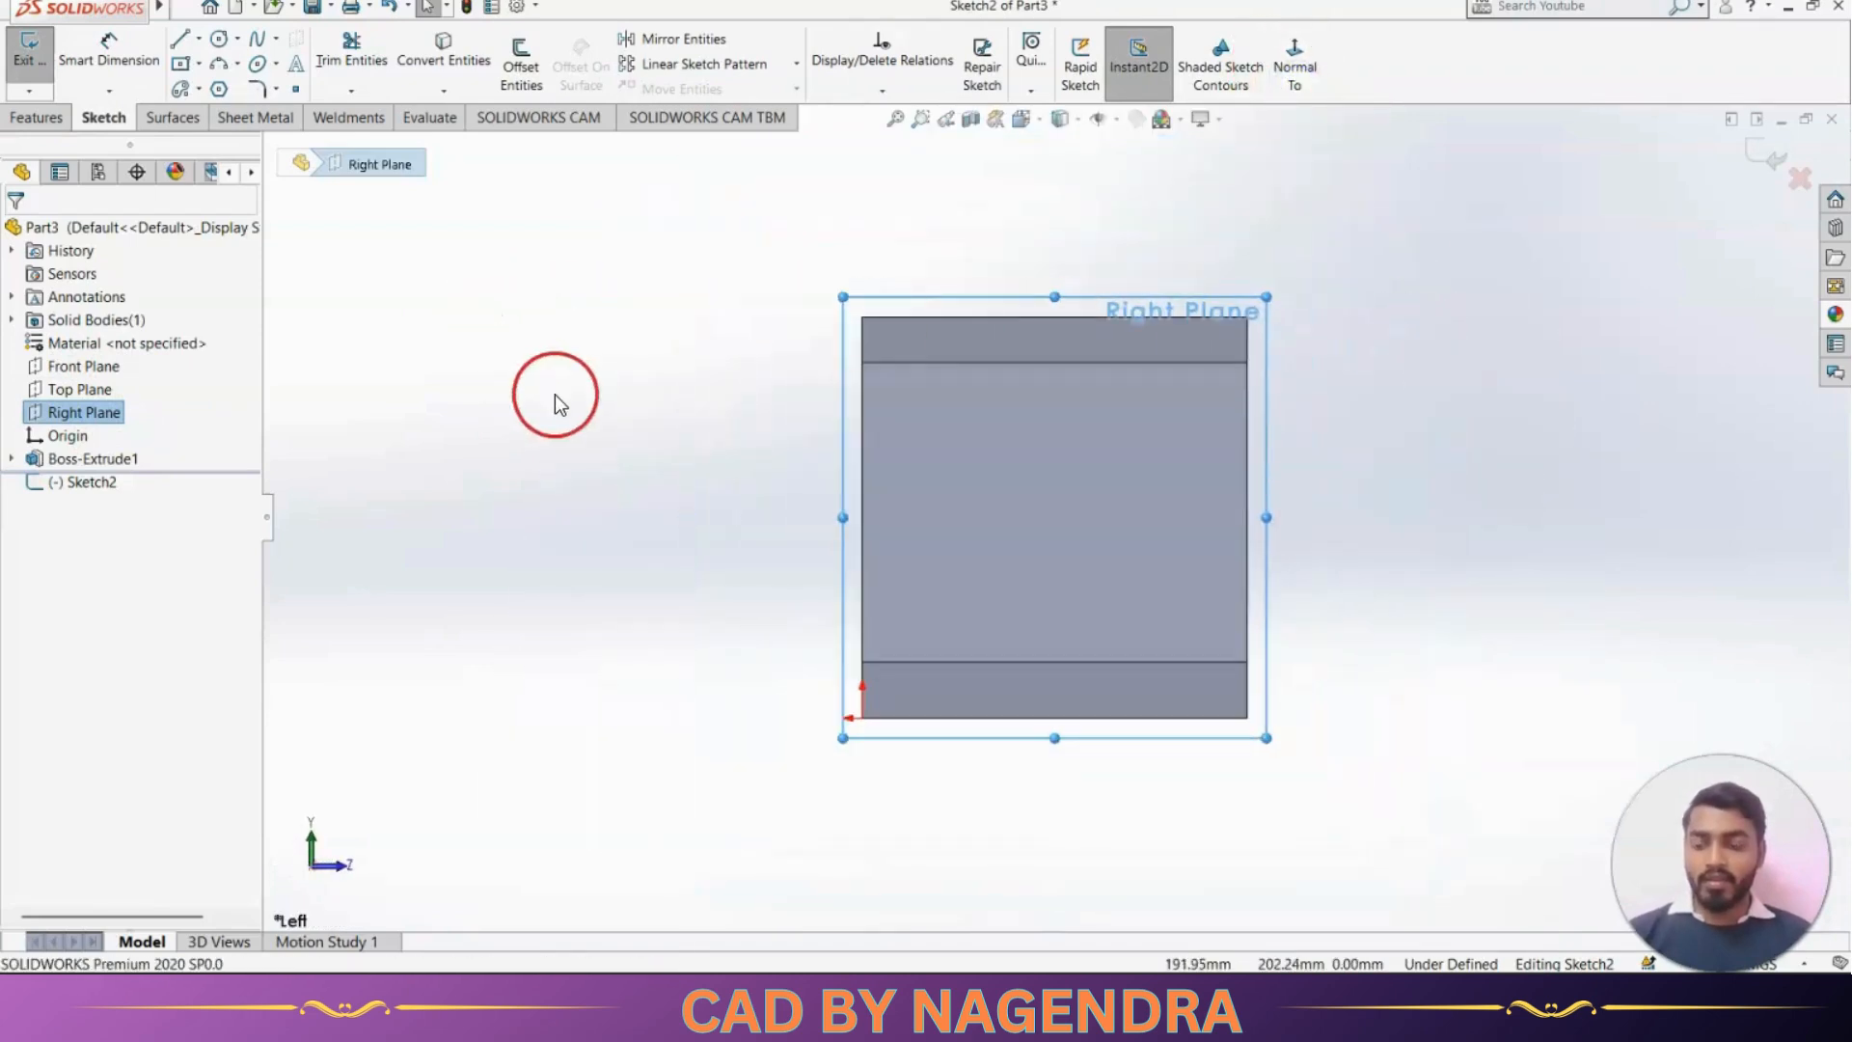
# Following the reference side view, sketch lines from the origin up to the block's top, about 98 mm along it, and a short distance down
pyautogui.hotkey('alt', 'Tab')
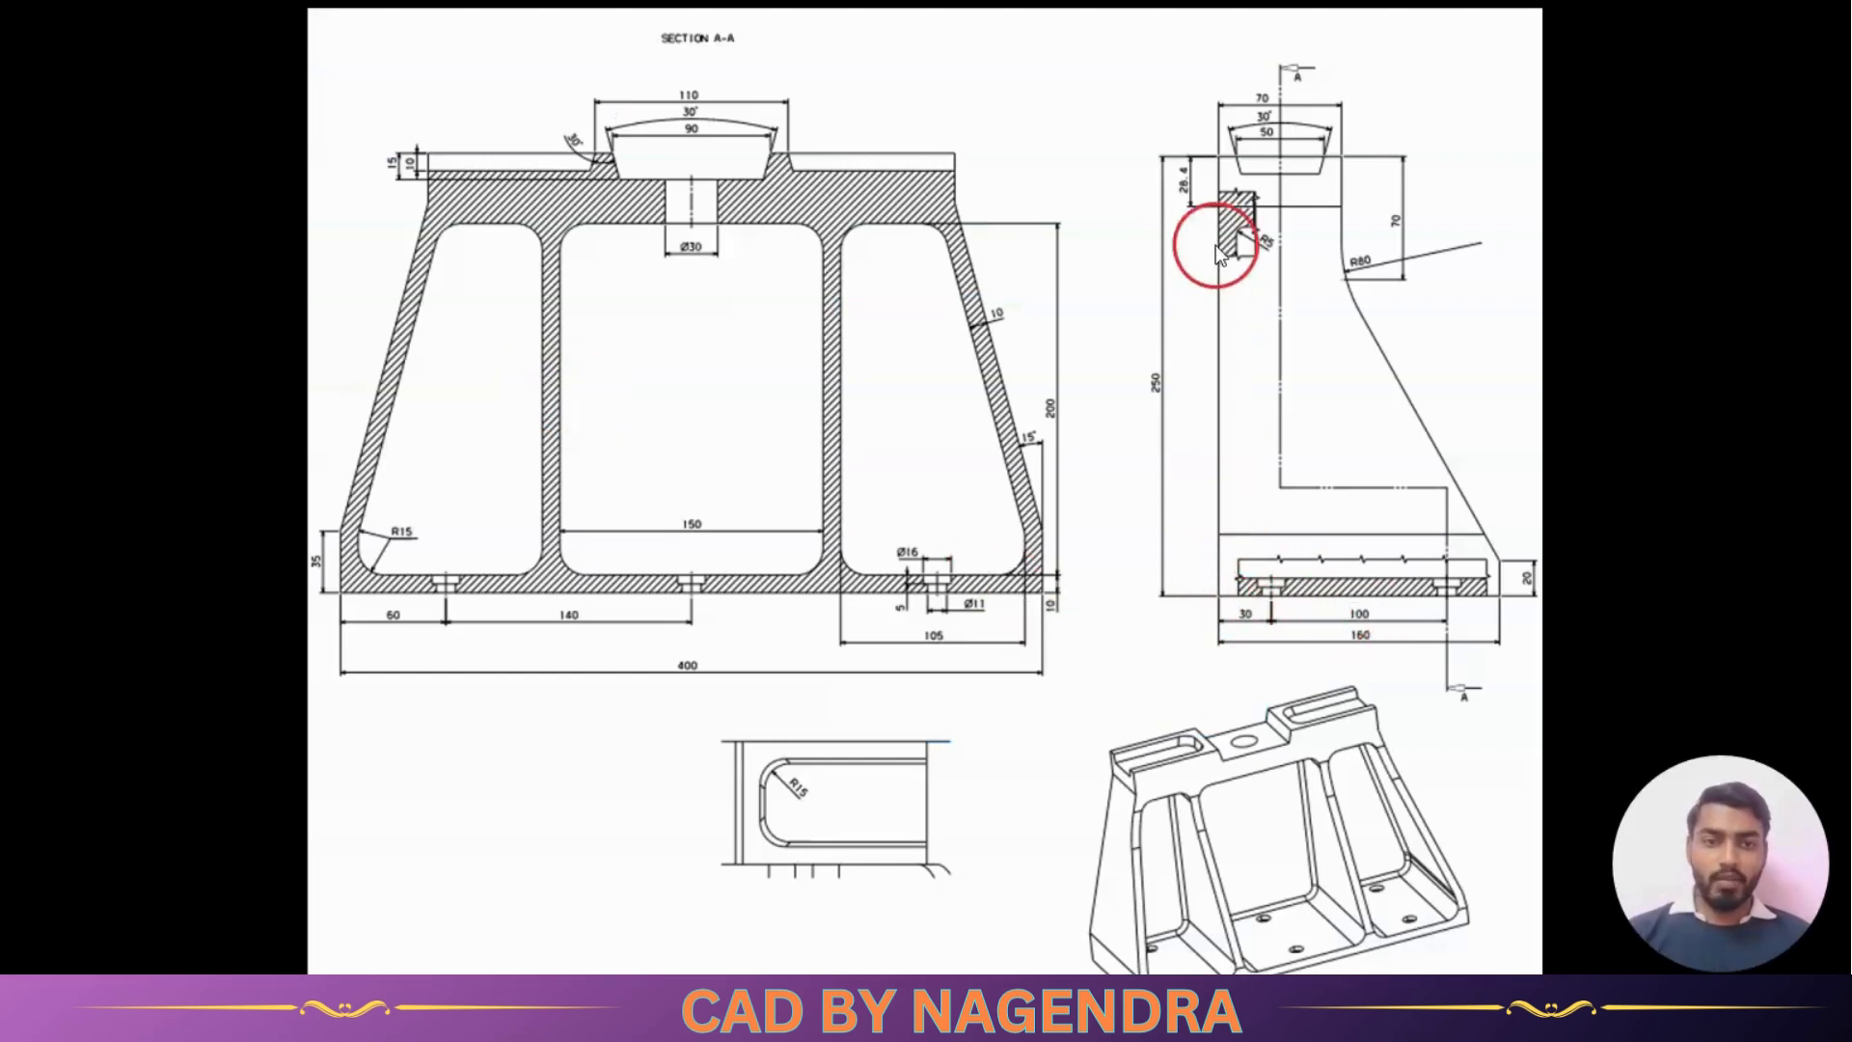
pyautogui.hotkey('alt', 'Tab')
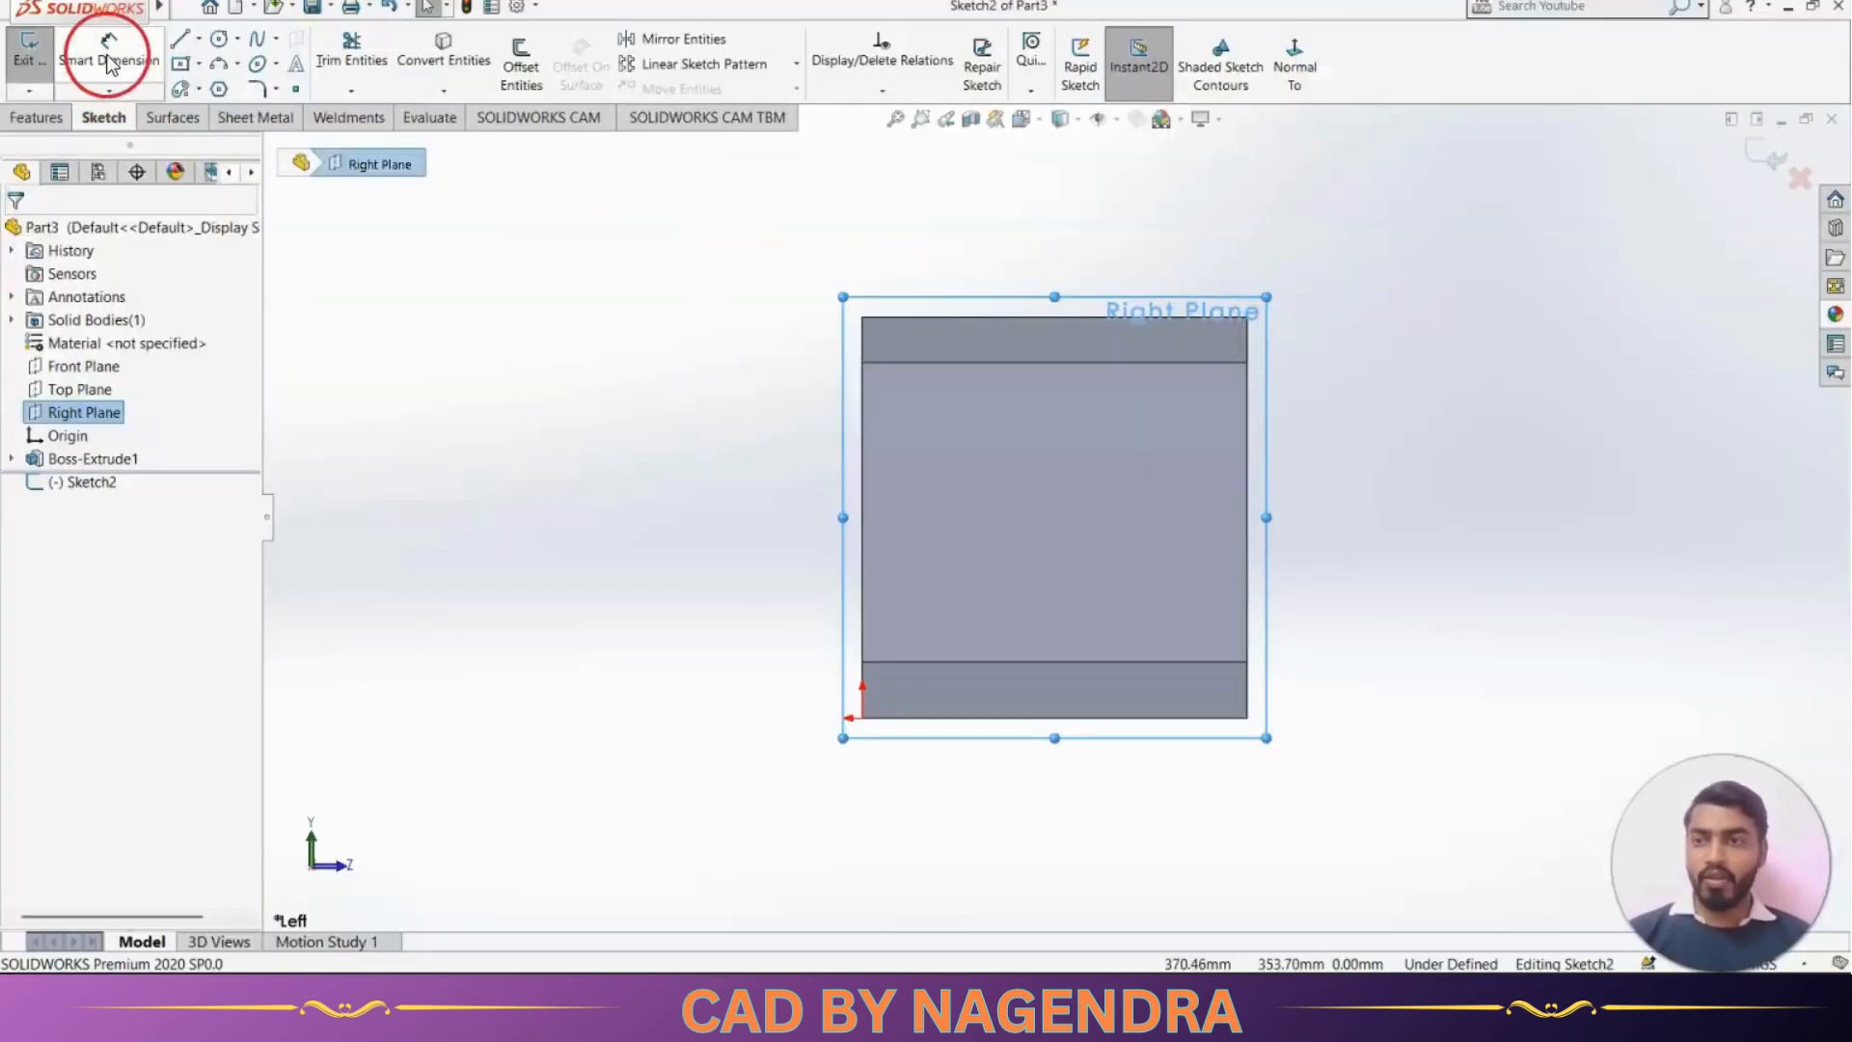
pyautogui.click(183, 43)
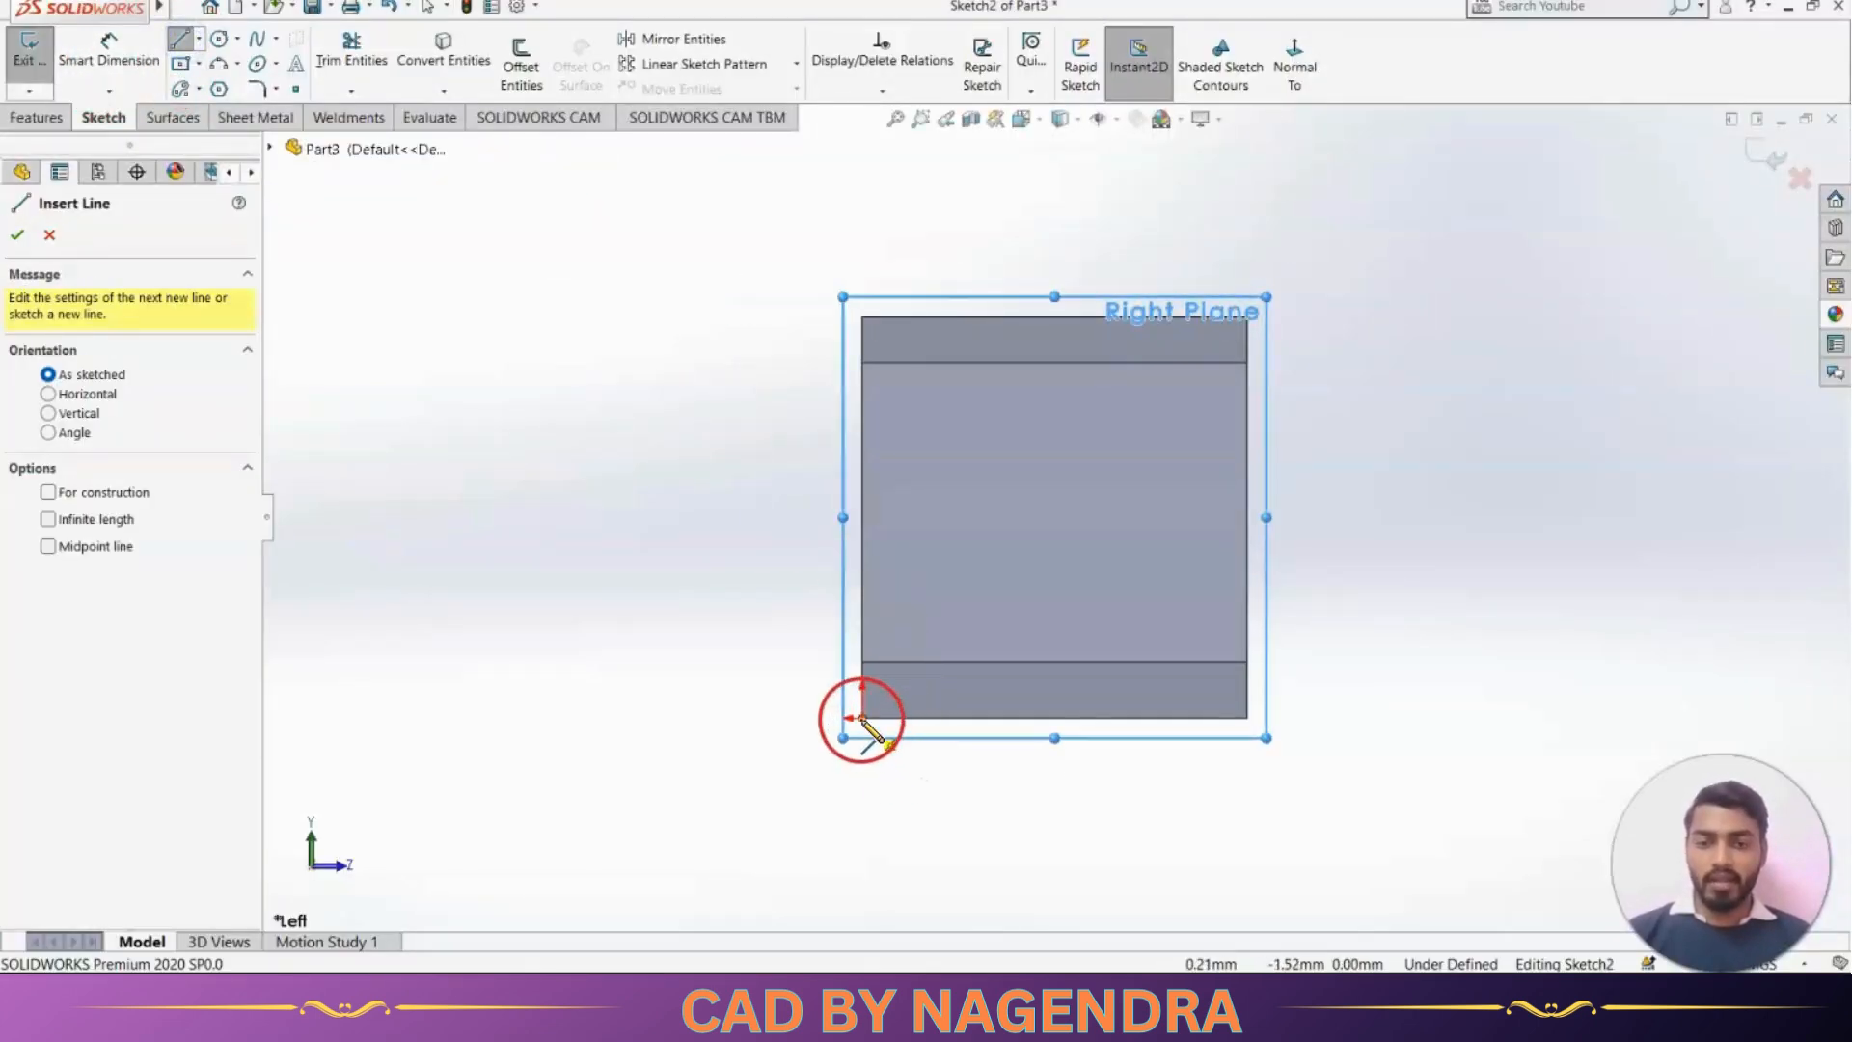
pyautogui.click(861, 718)
pyautogui.hotkey('alt', 'Tab')
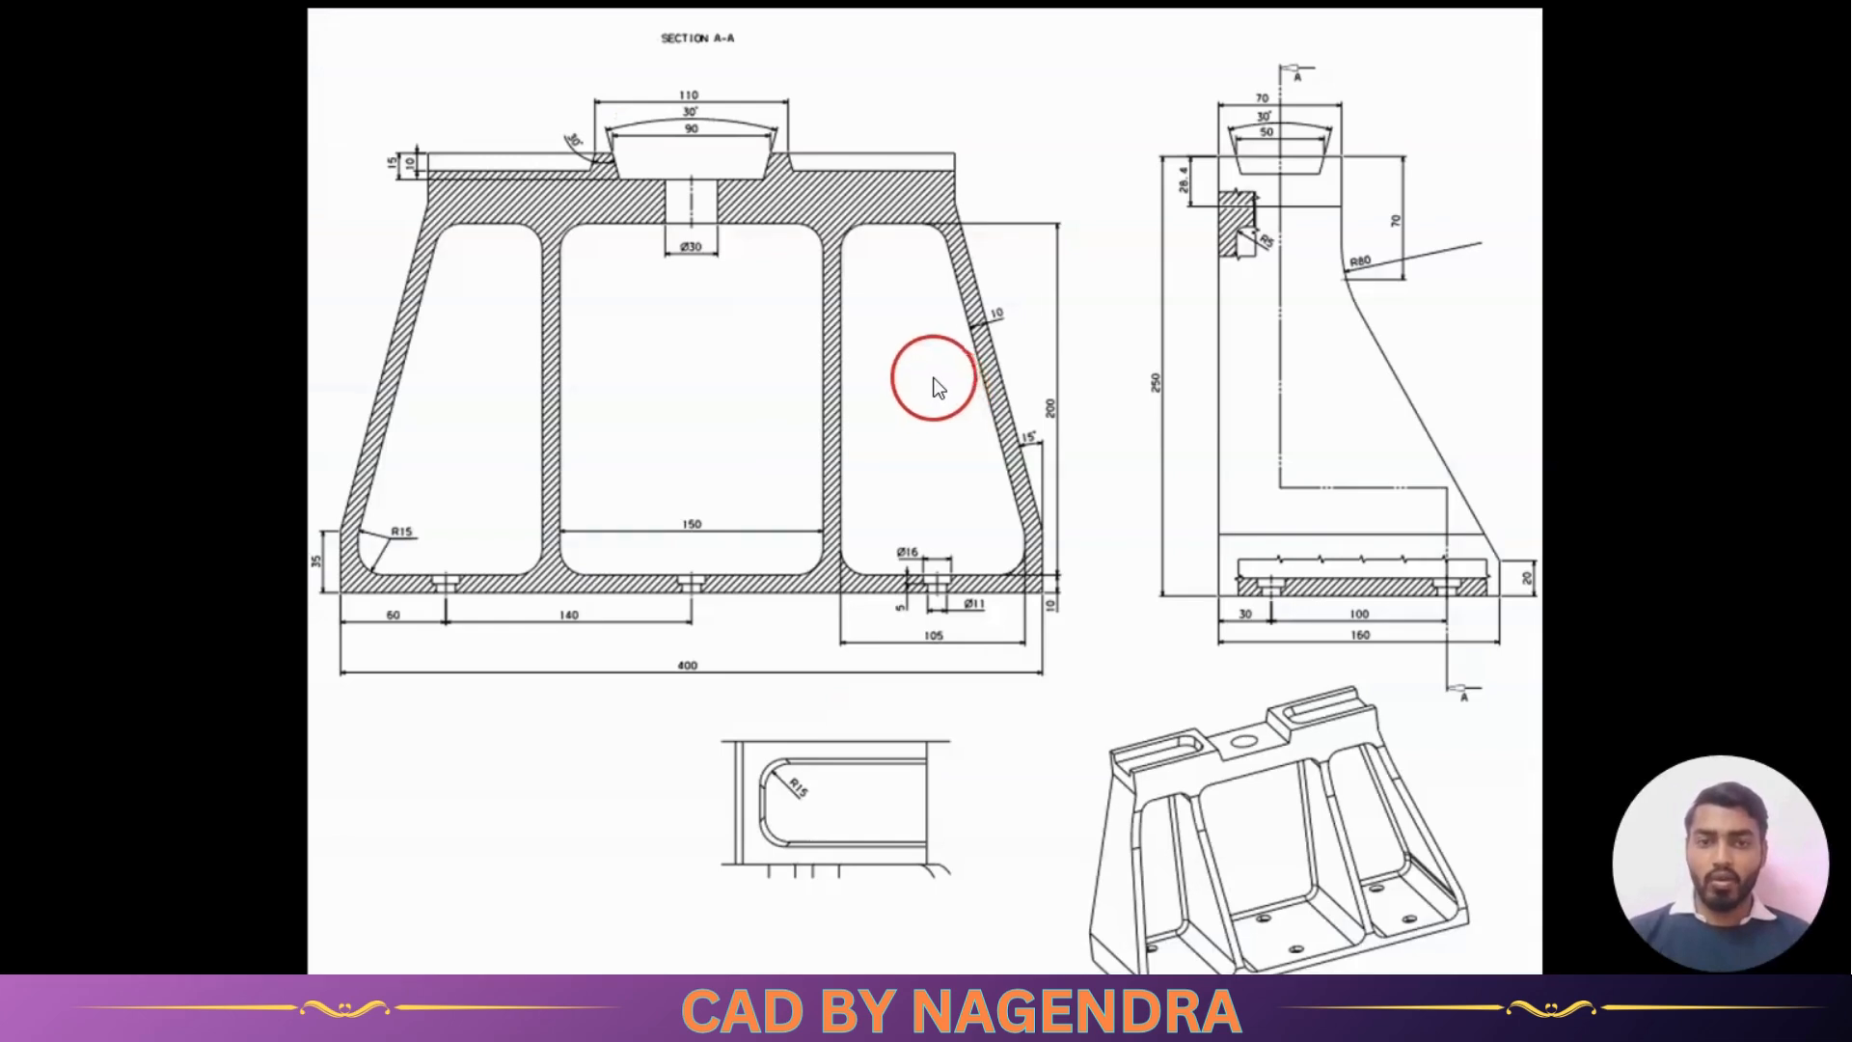
pyautogui.hotkey('alt', 'Tab')
pyautogui.click(861, 317)
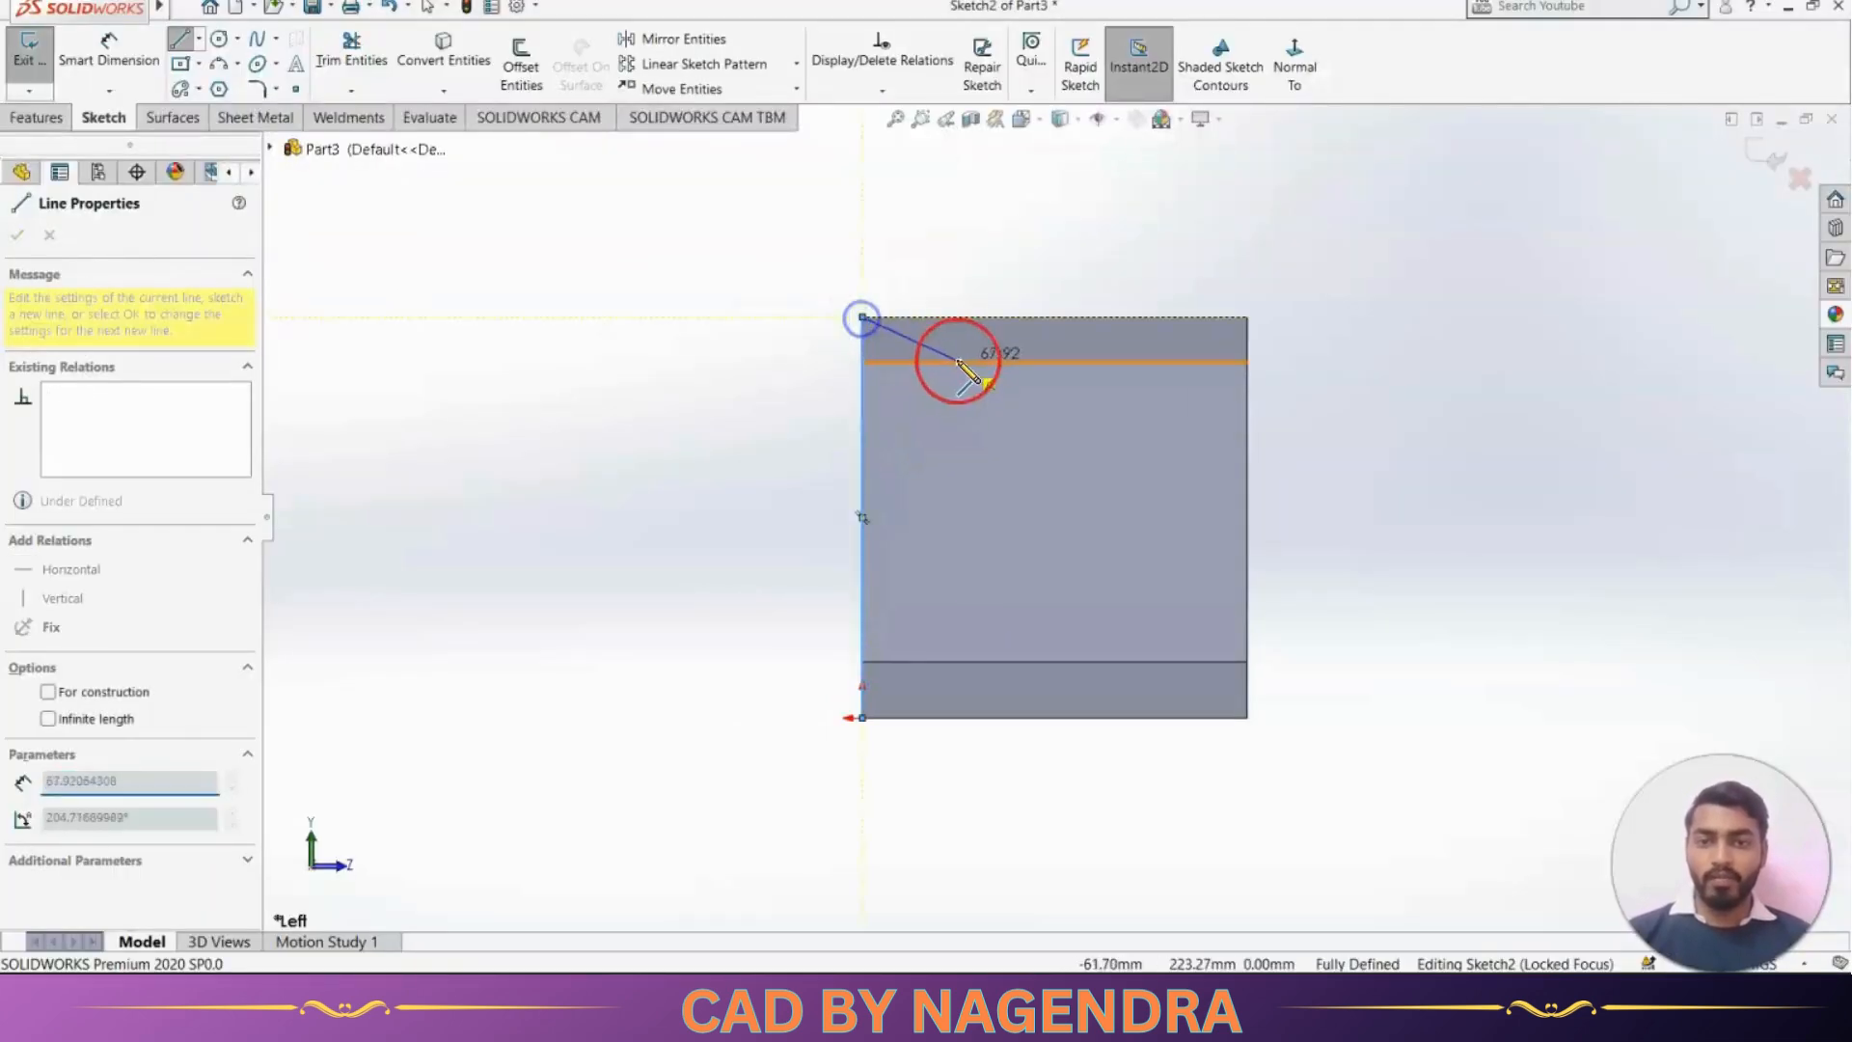
pyautogui.hotkey('alt', 'Tab')
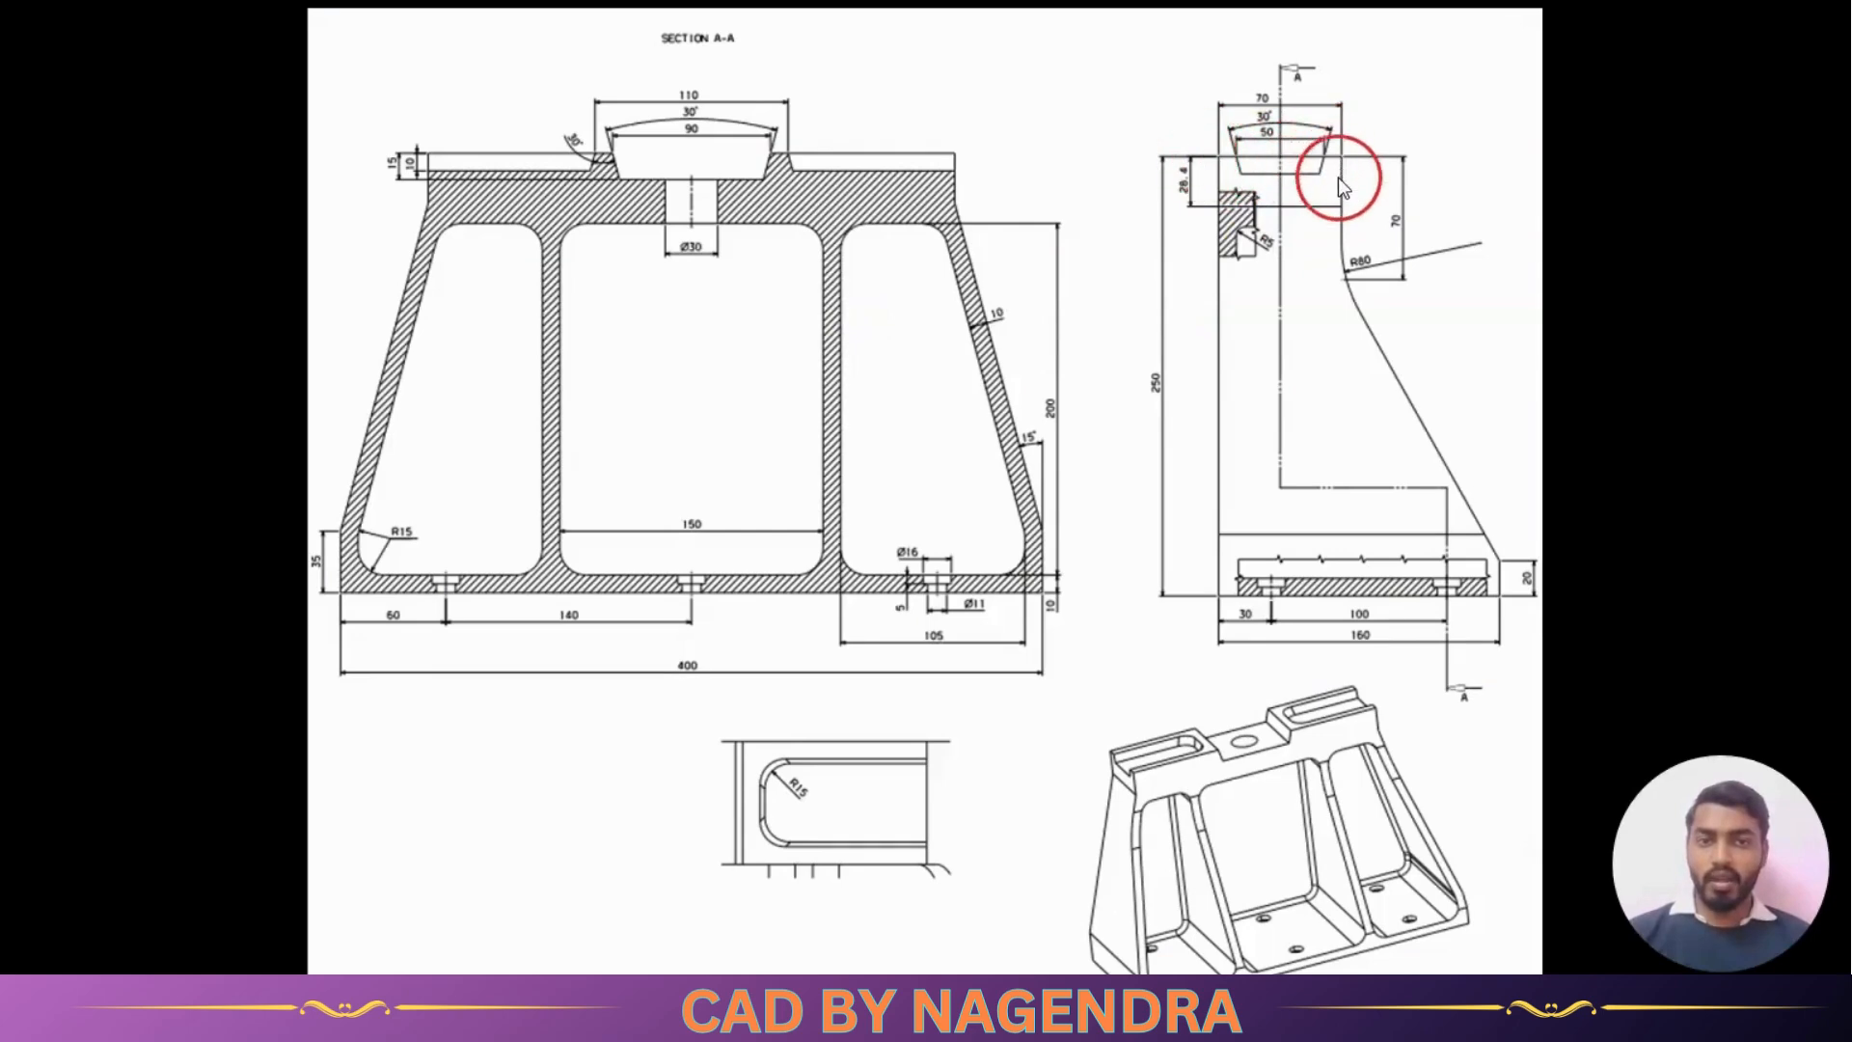
pyautogui.hotkey('alt', 'Tab')
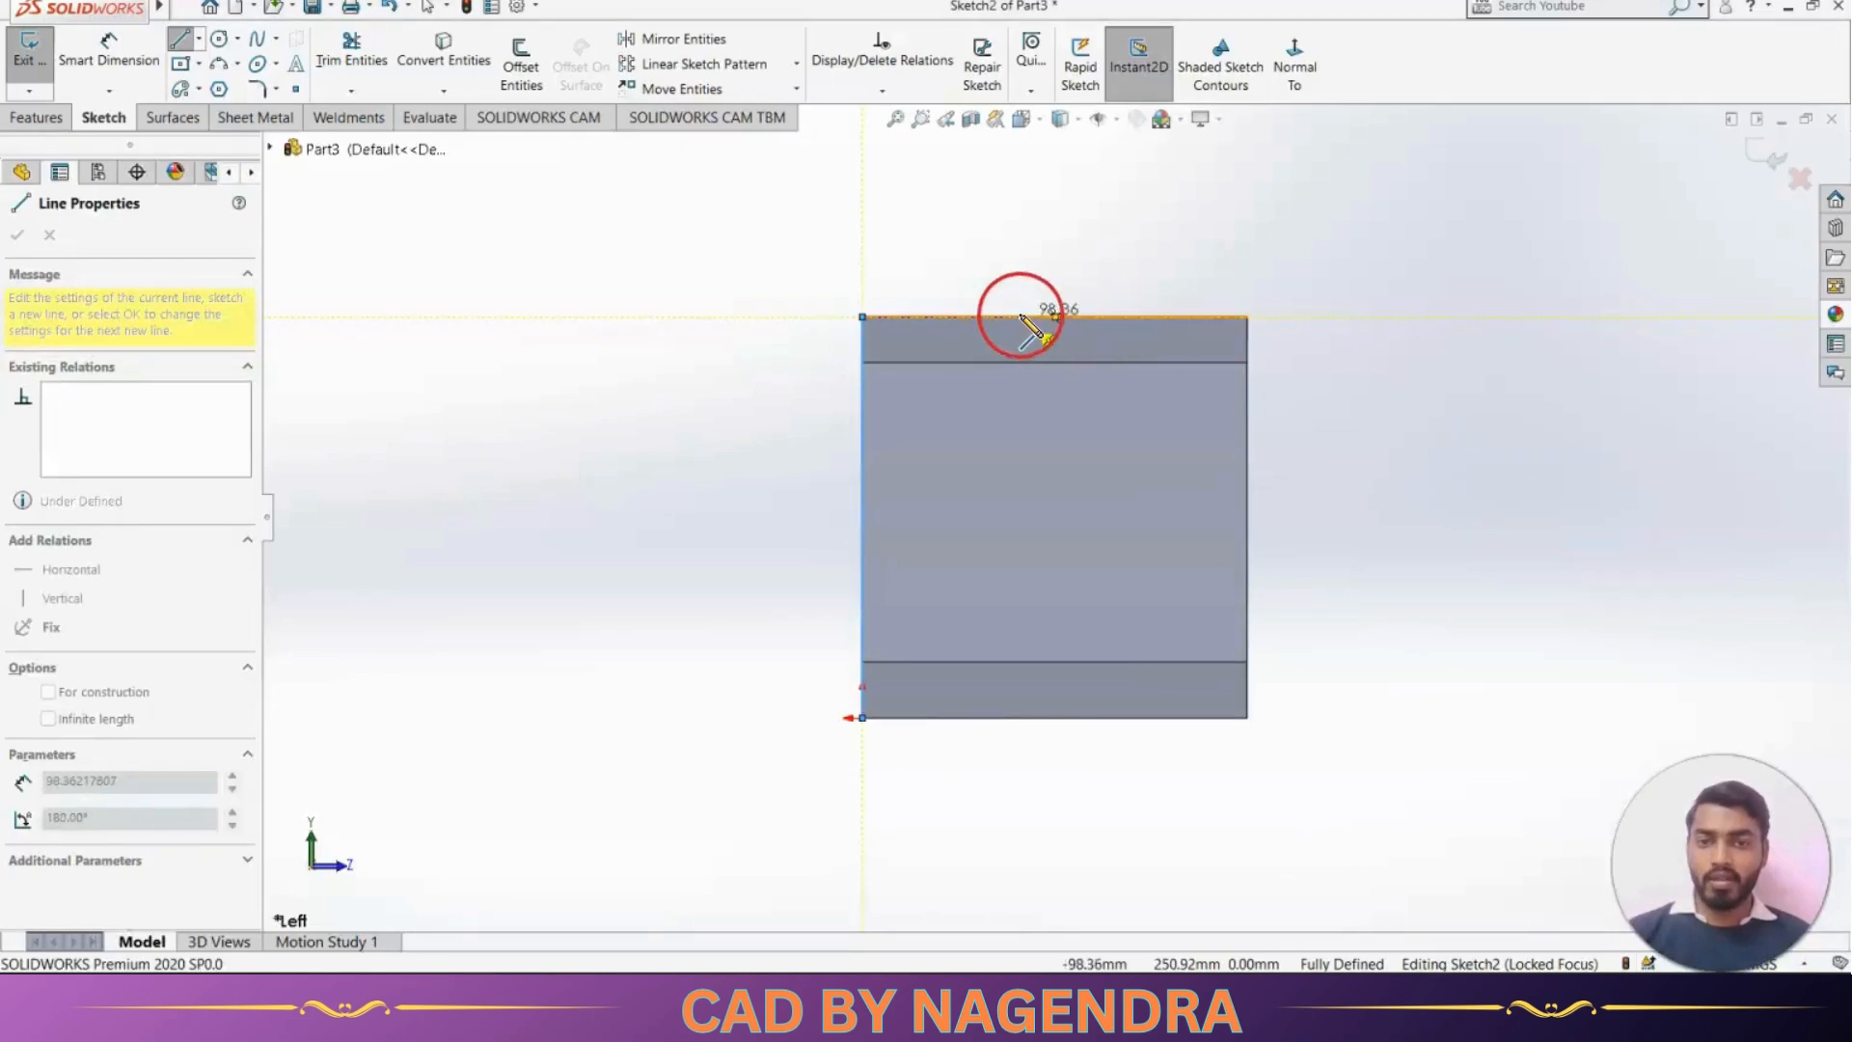
pyautogui.click(1020, 317)
pyautogui.click(1020, 405)
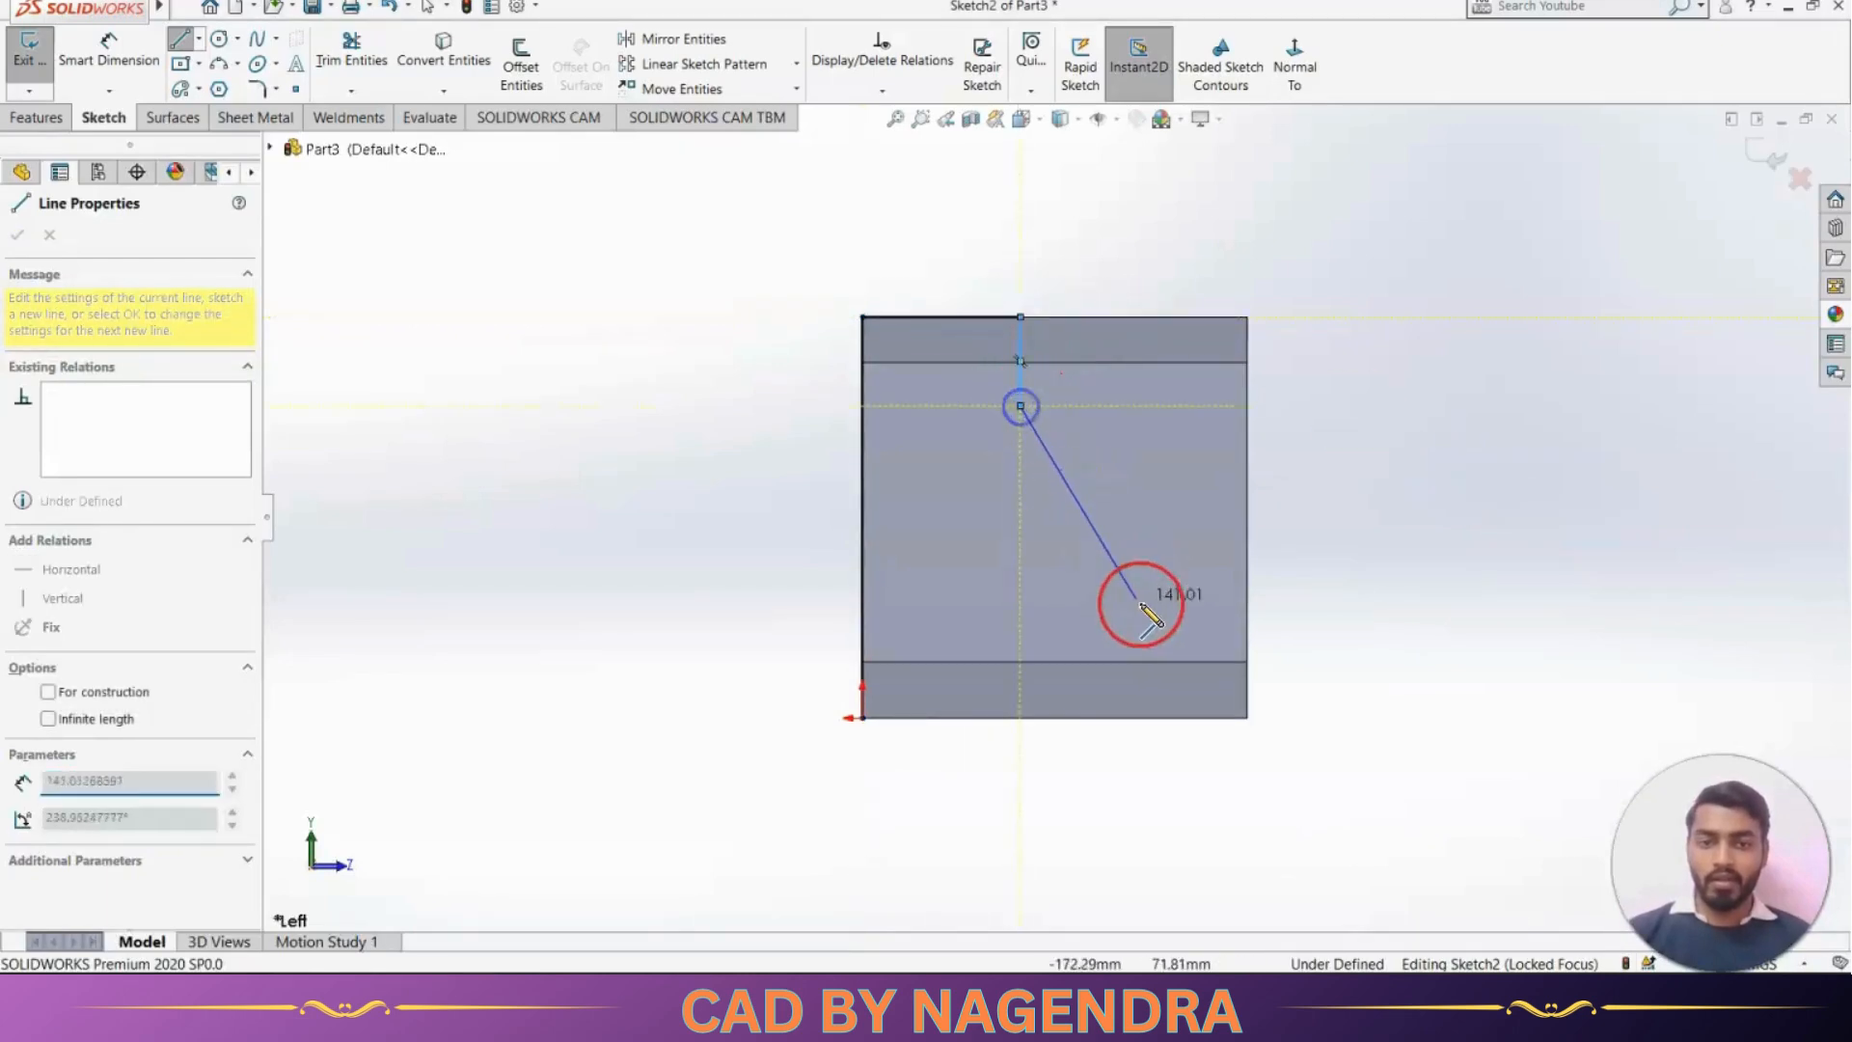
# Close the side profile with a slanted line, a vertical about 54 mm long to the base, and a horizontal about 189 mm to the origin
pyautogui.press('Escape')
pyautogui.hotkey('alt', 'Tab')
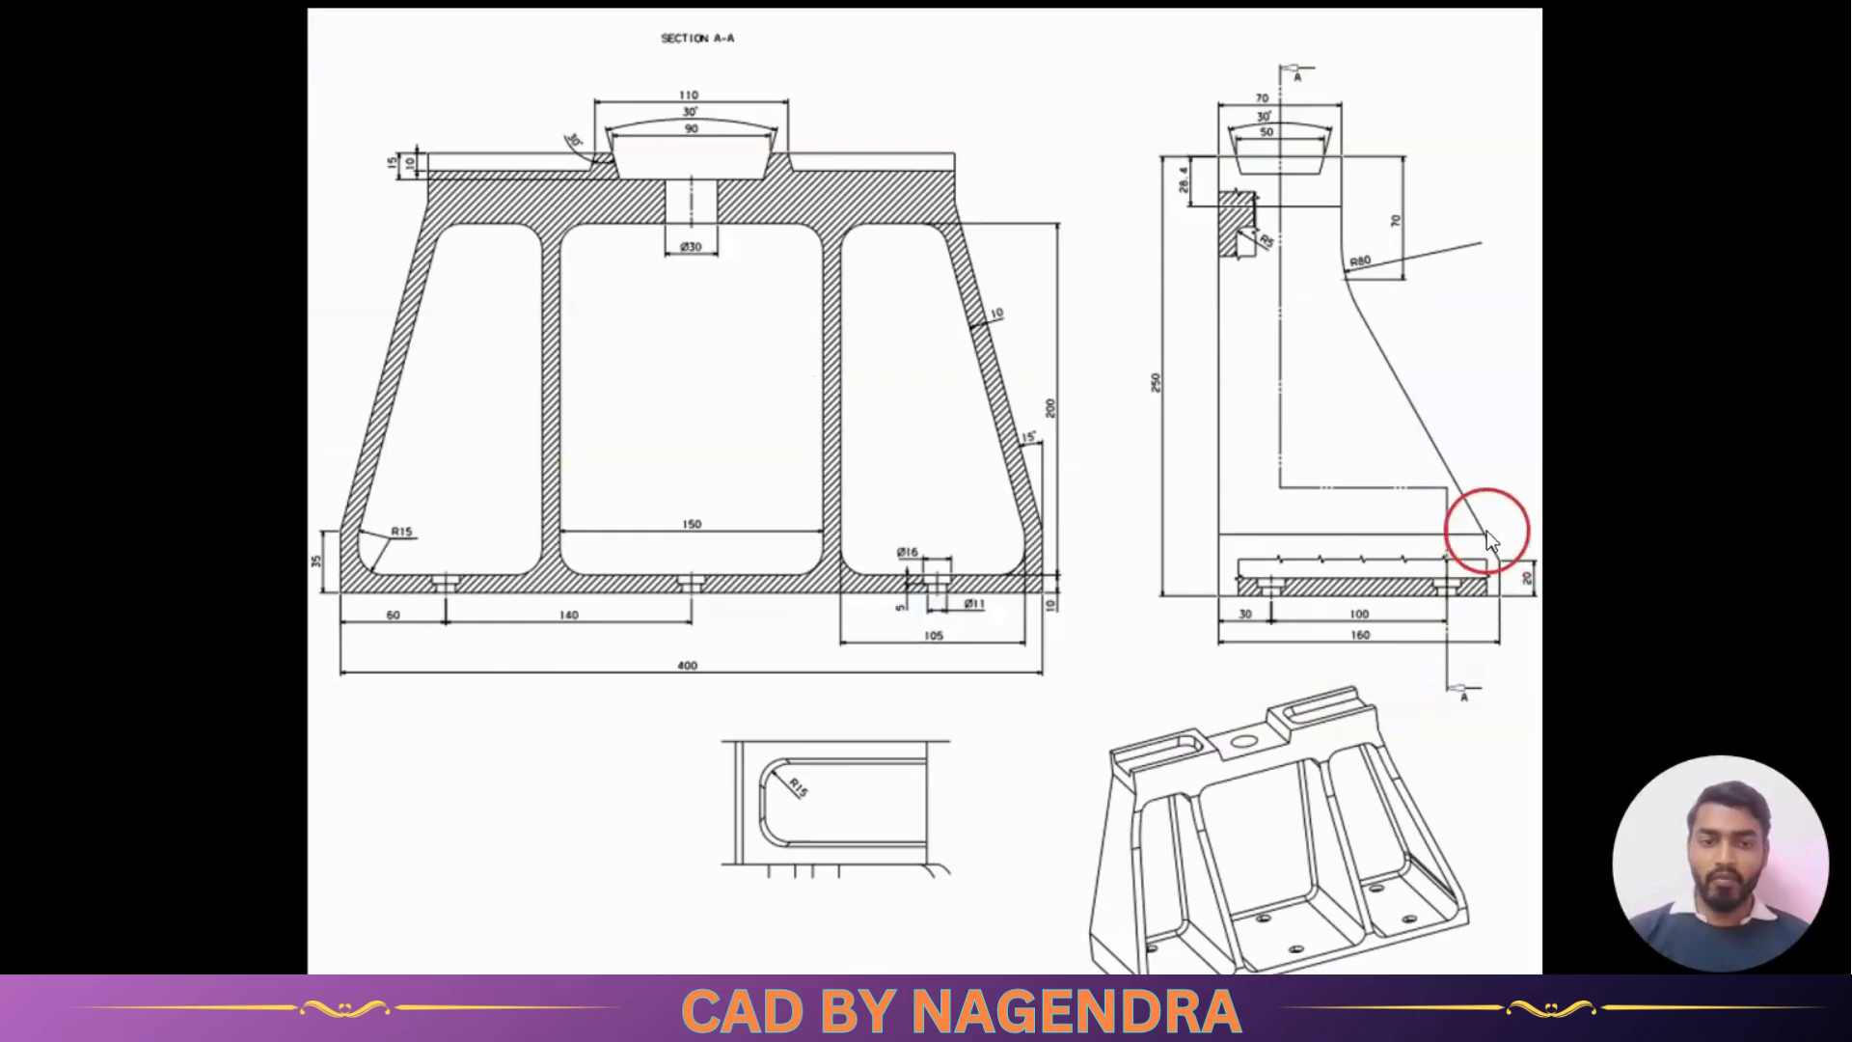
pyautogui.hotkey('alt', 'Tab')
pyautogui.click(1165, 631)
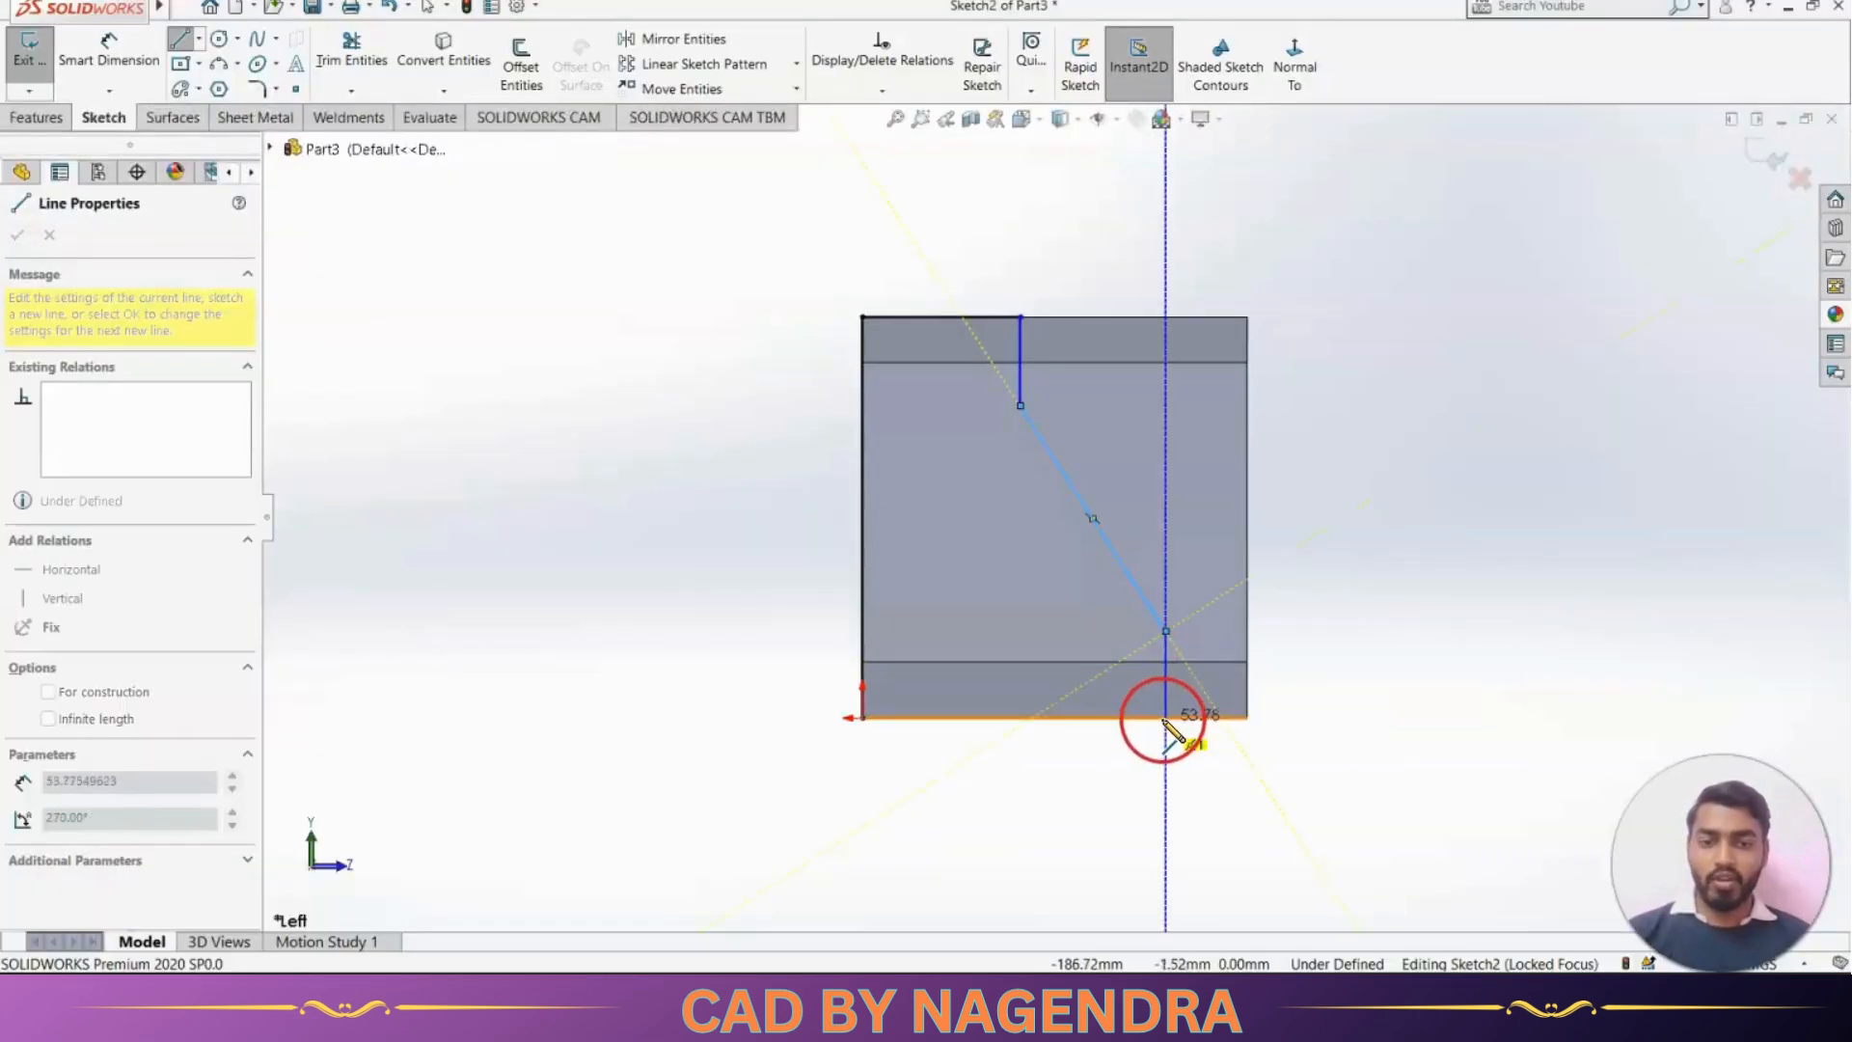
pyautogui.click(1165, 718)
pyautogui.click(862, 717)
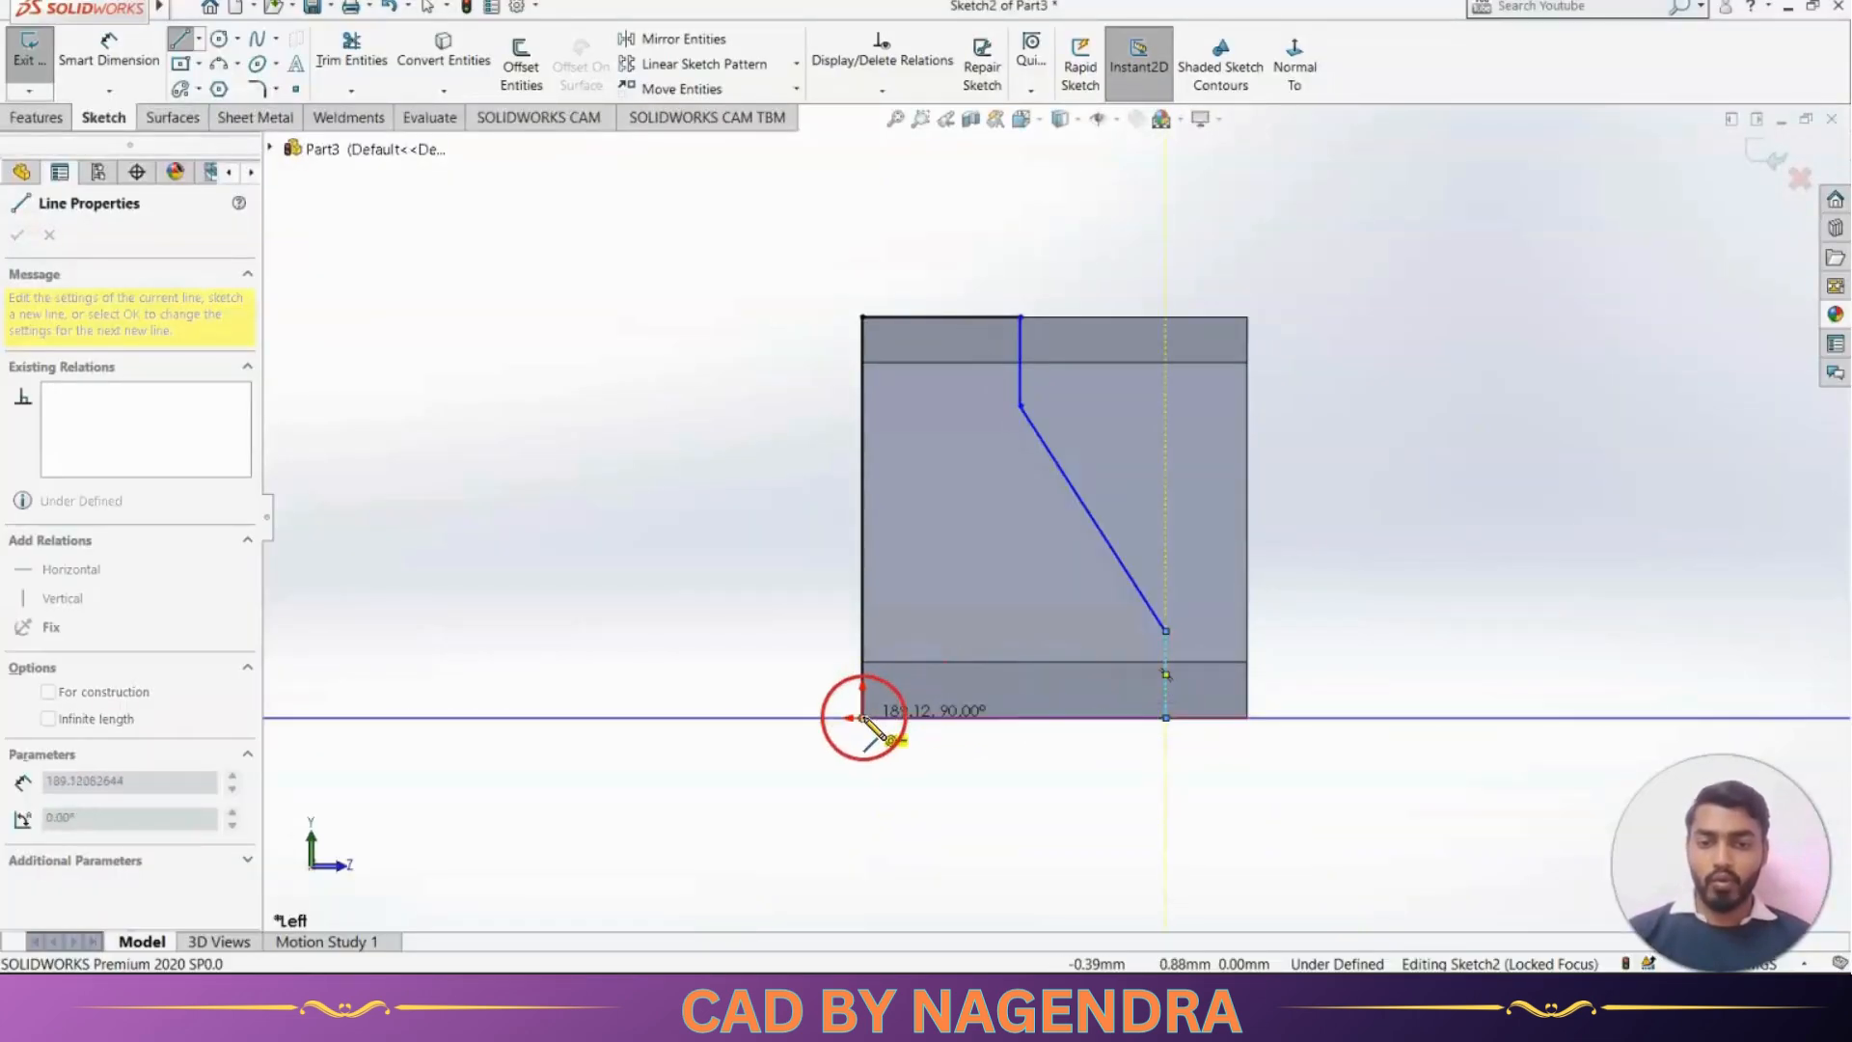
# Check the reference side view and dimension the profile's top horizontal line to 70 mm
pyautogui.click(118, 45)
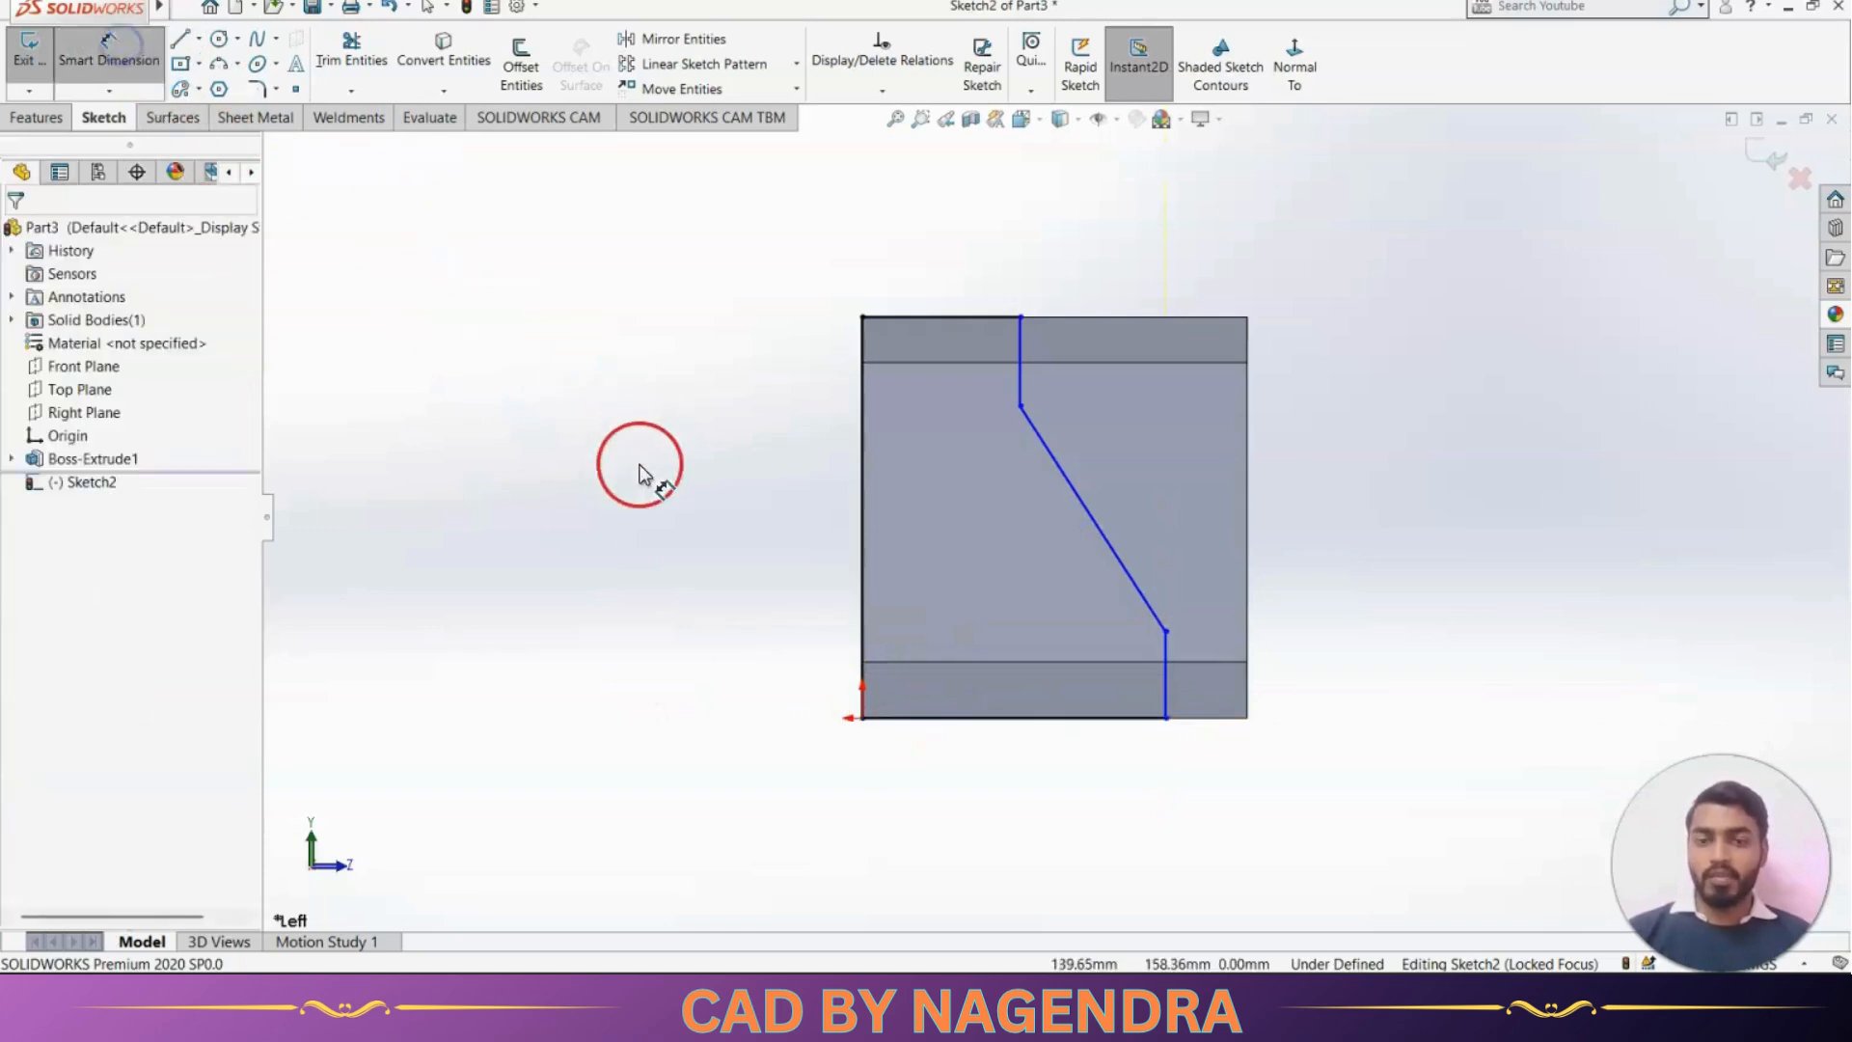
pyautogui.hotkey('alt', 'Tab')
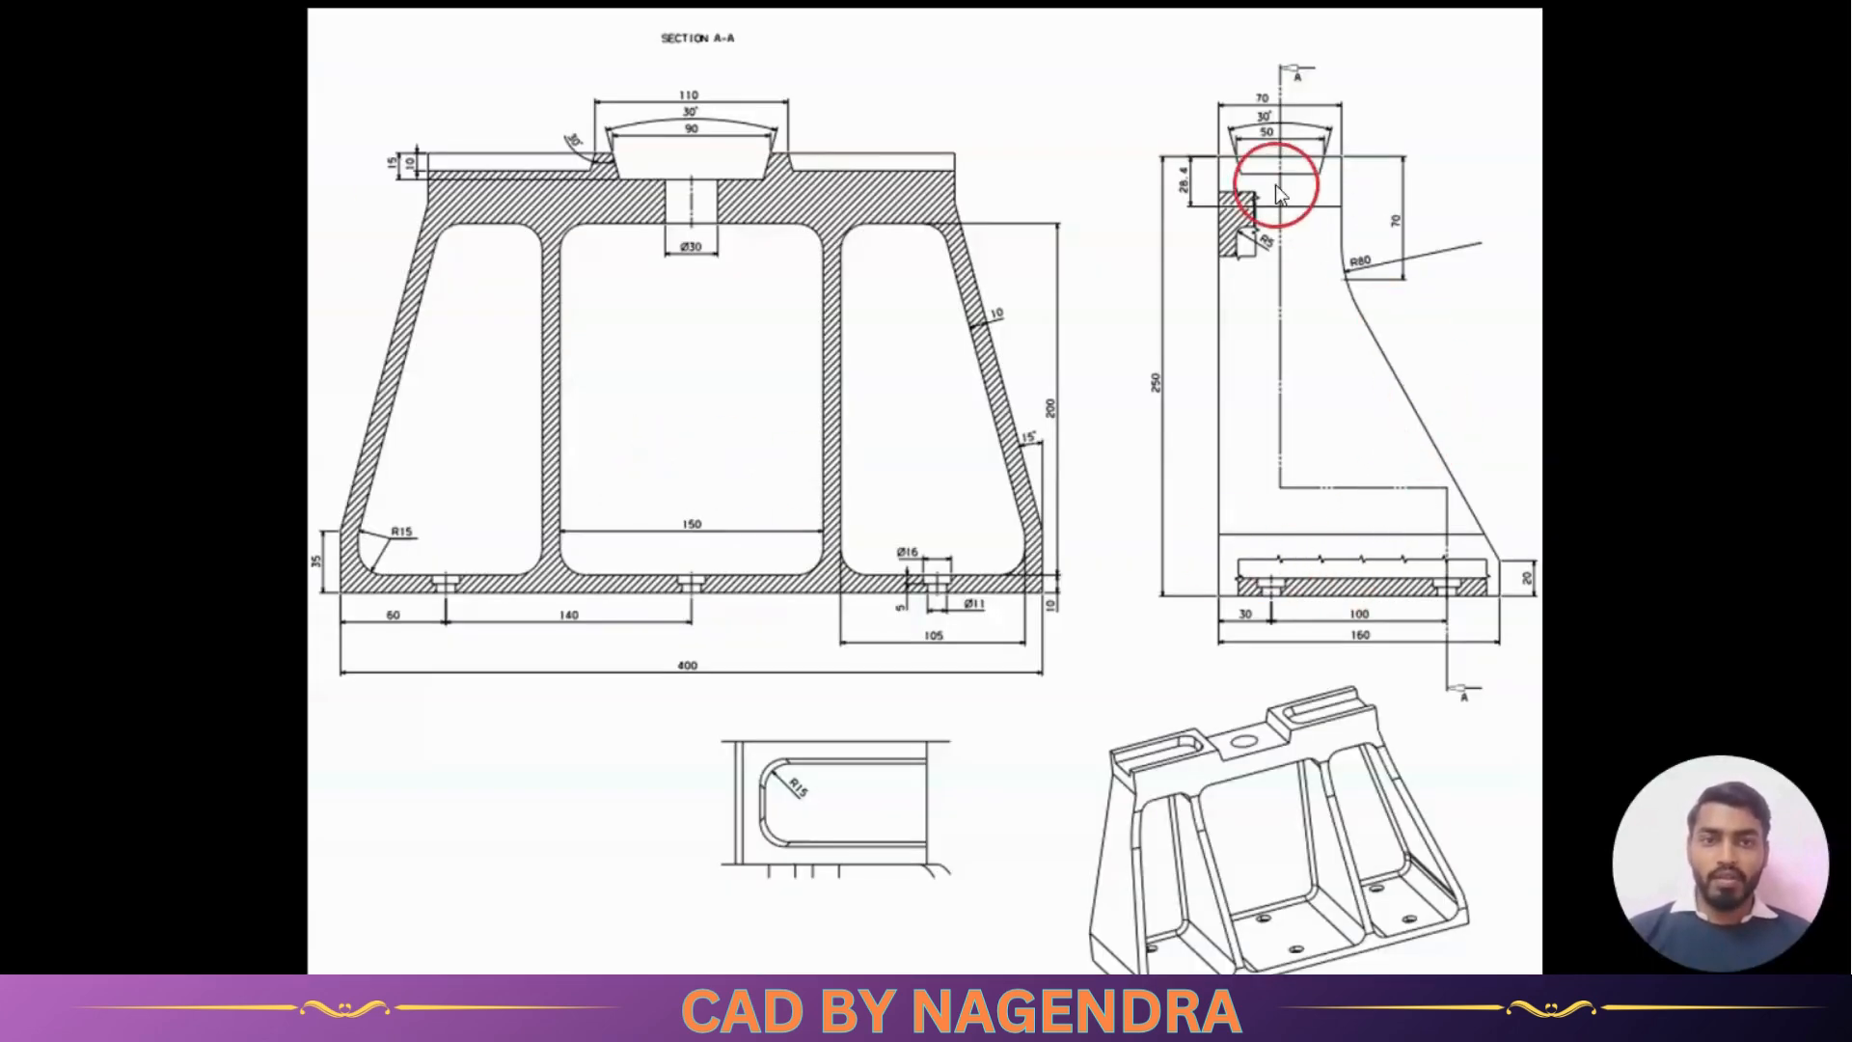
pyautogui.hotkey('alt', 'Tab')
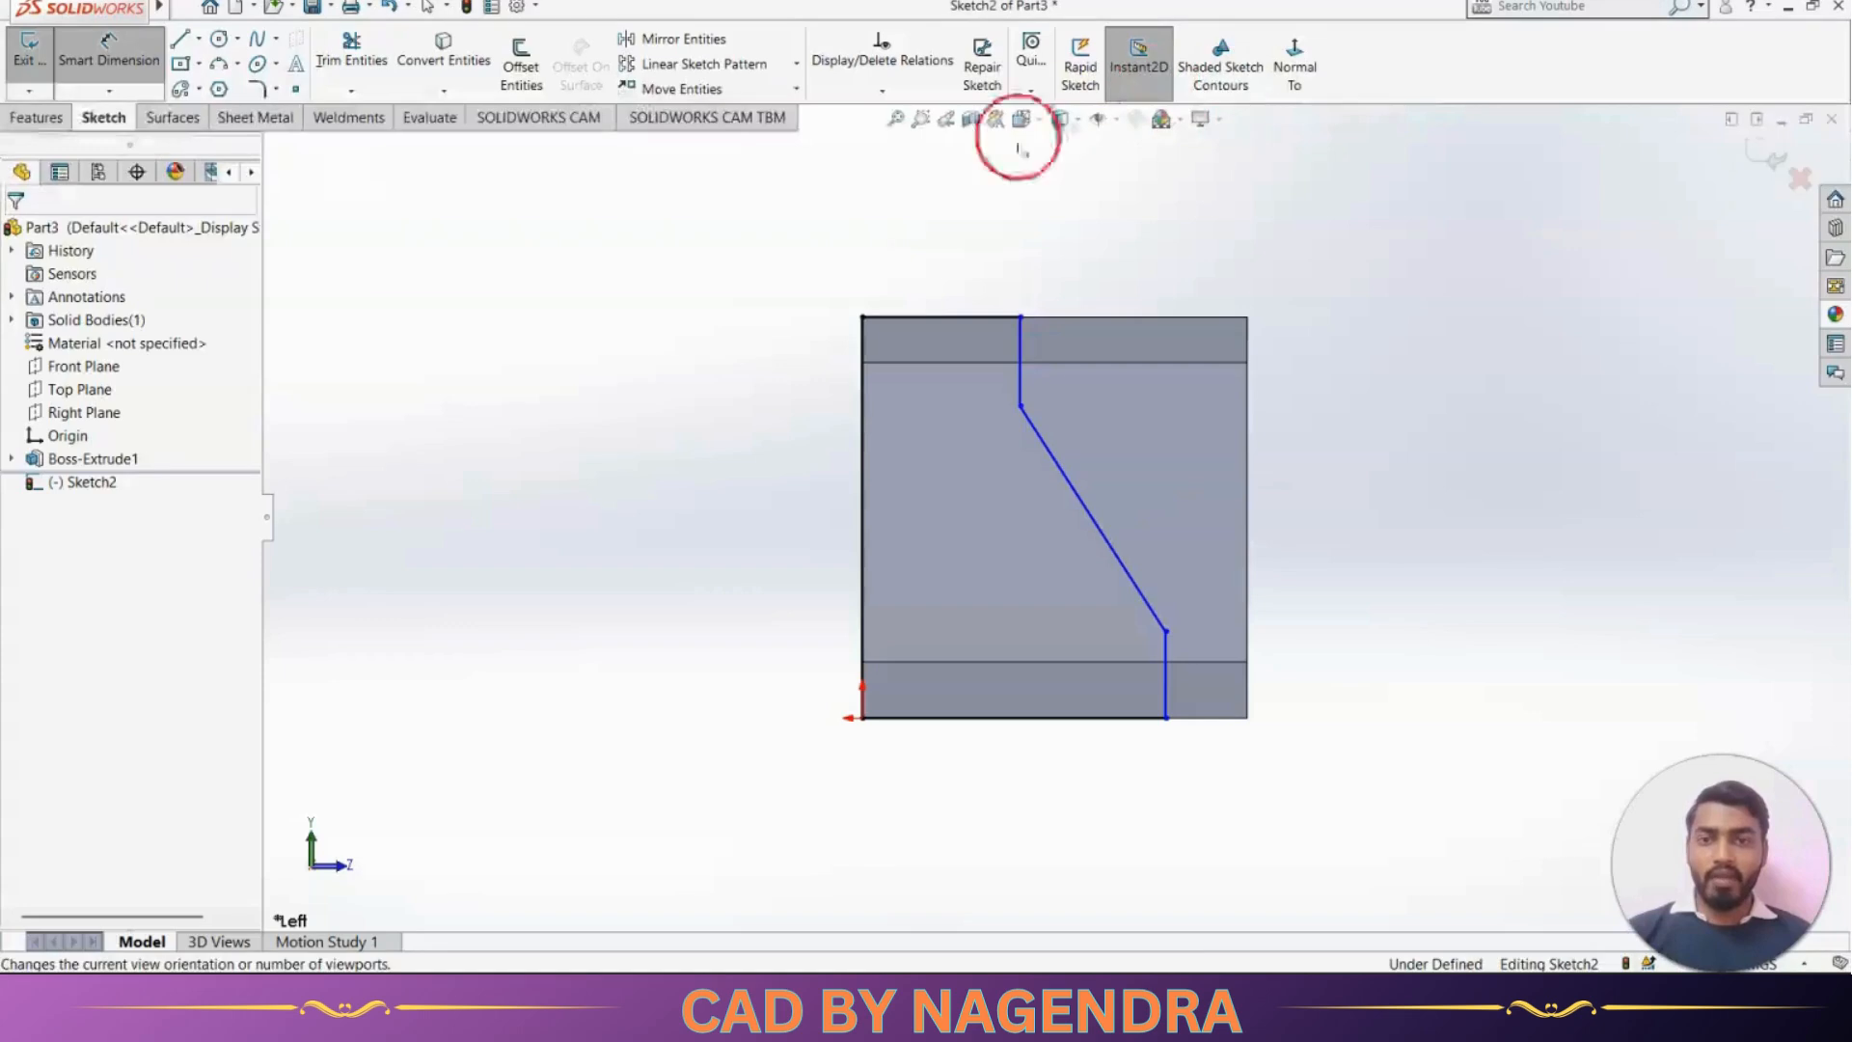
pyautogui.click(923, 318)
pyautogui.click(902, 275)
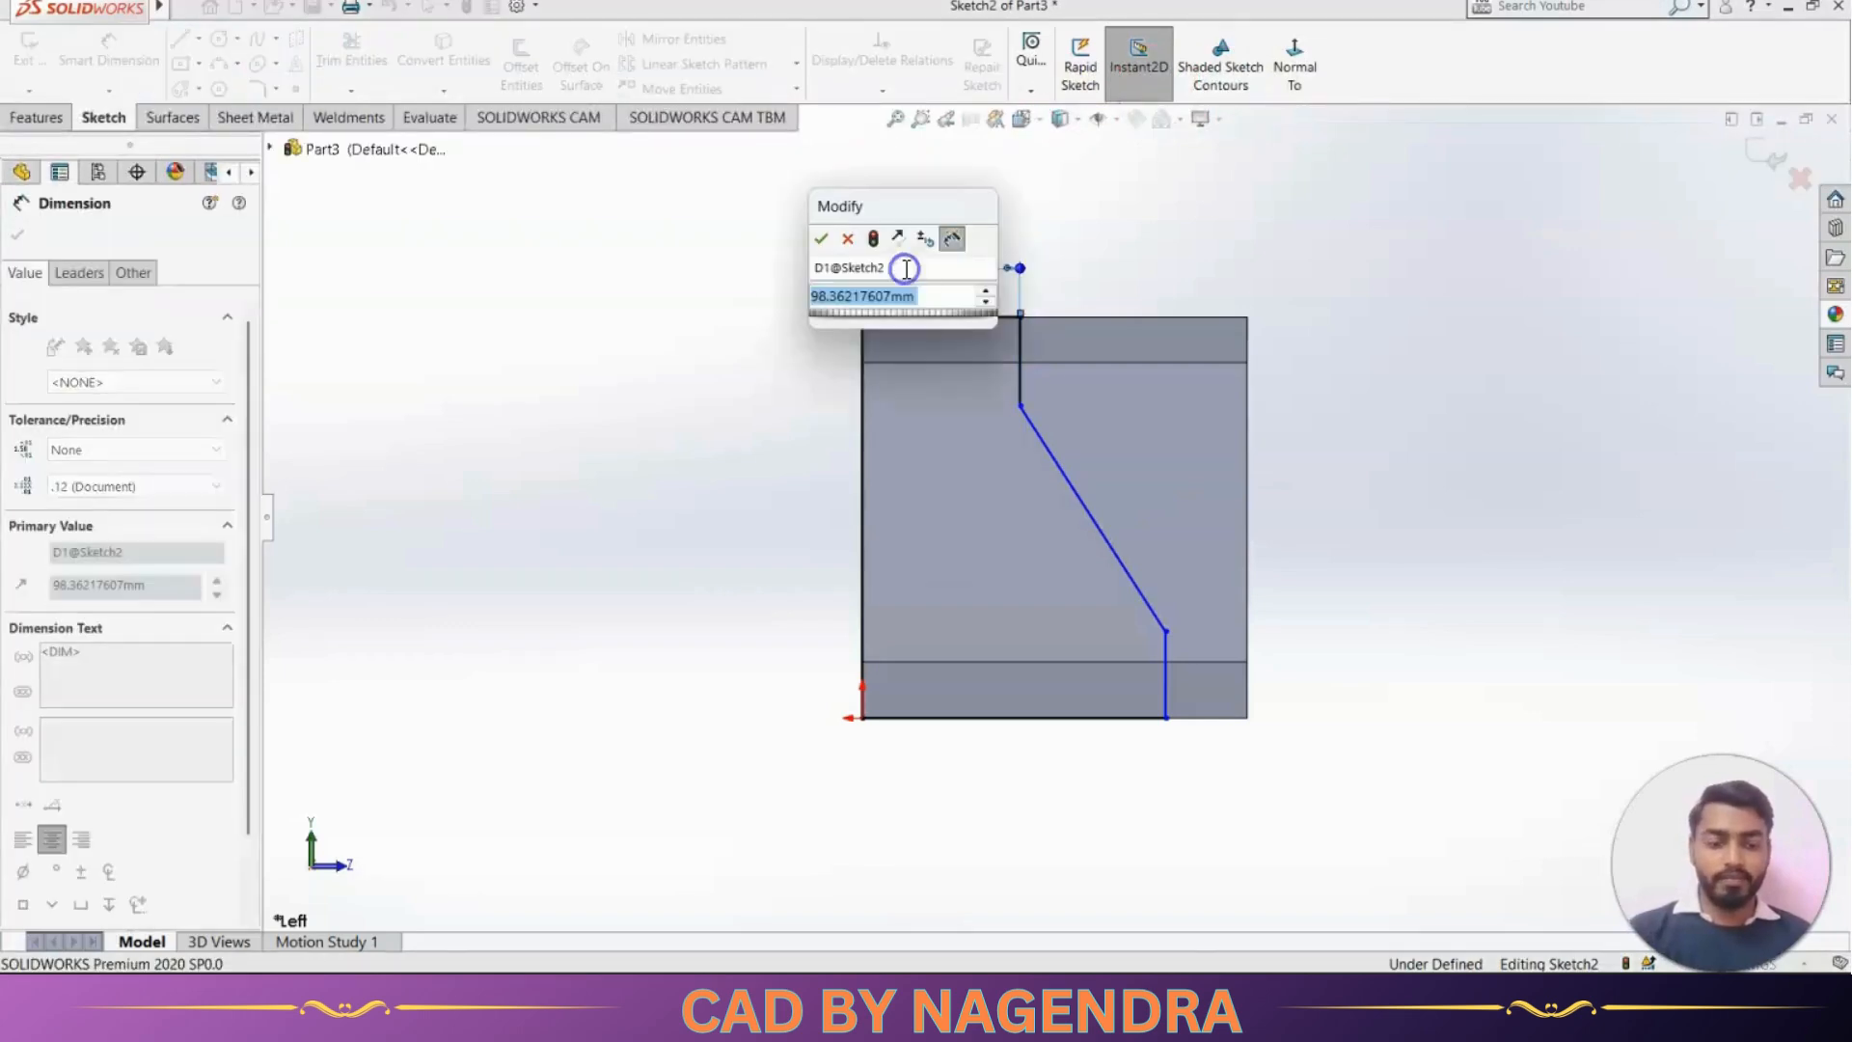
pyautogui.write('70')
pyautogui.press('Return')
# Check the reference drawing and dimension the short vertical line at the profile's base to 20 mm
pyautogui.hotkey('alt', 'Tab')
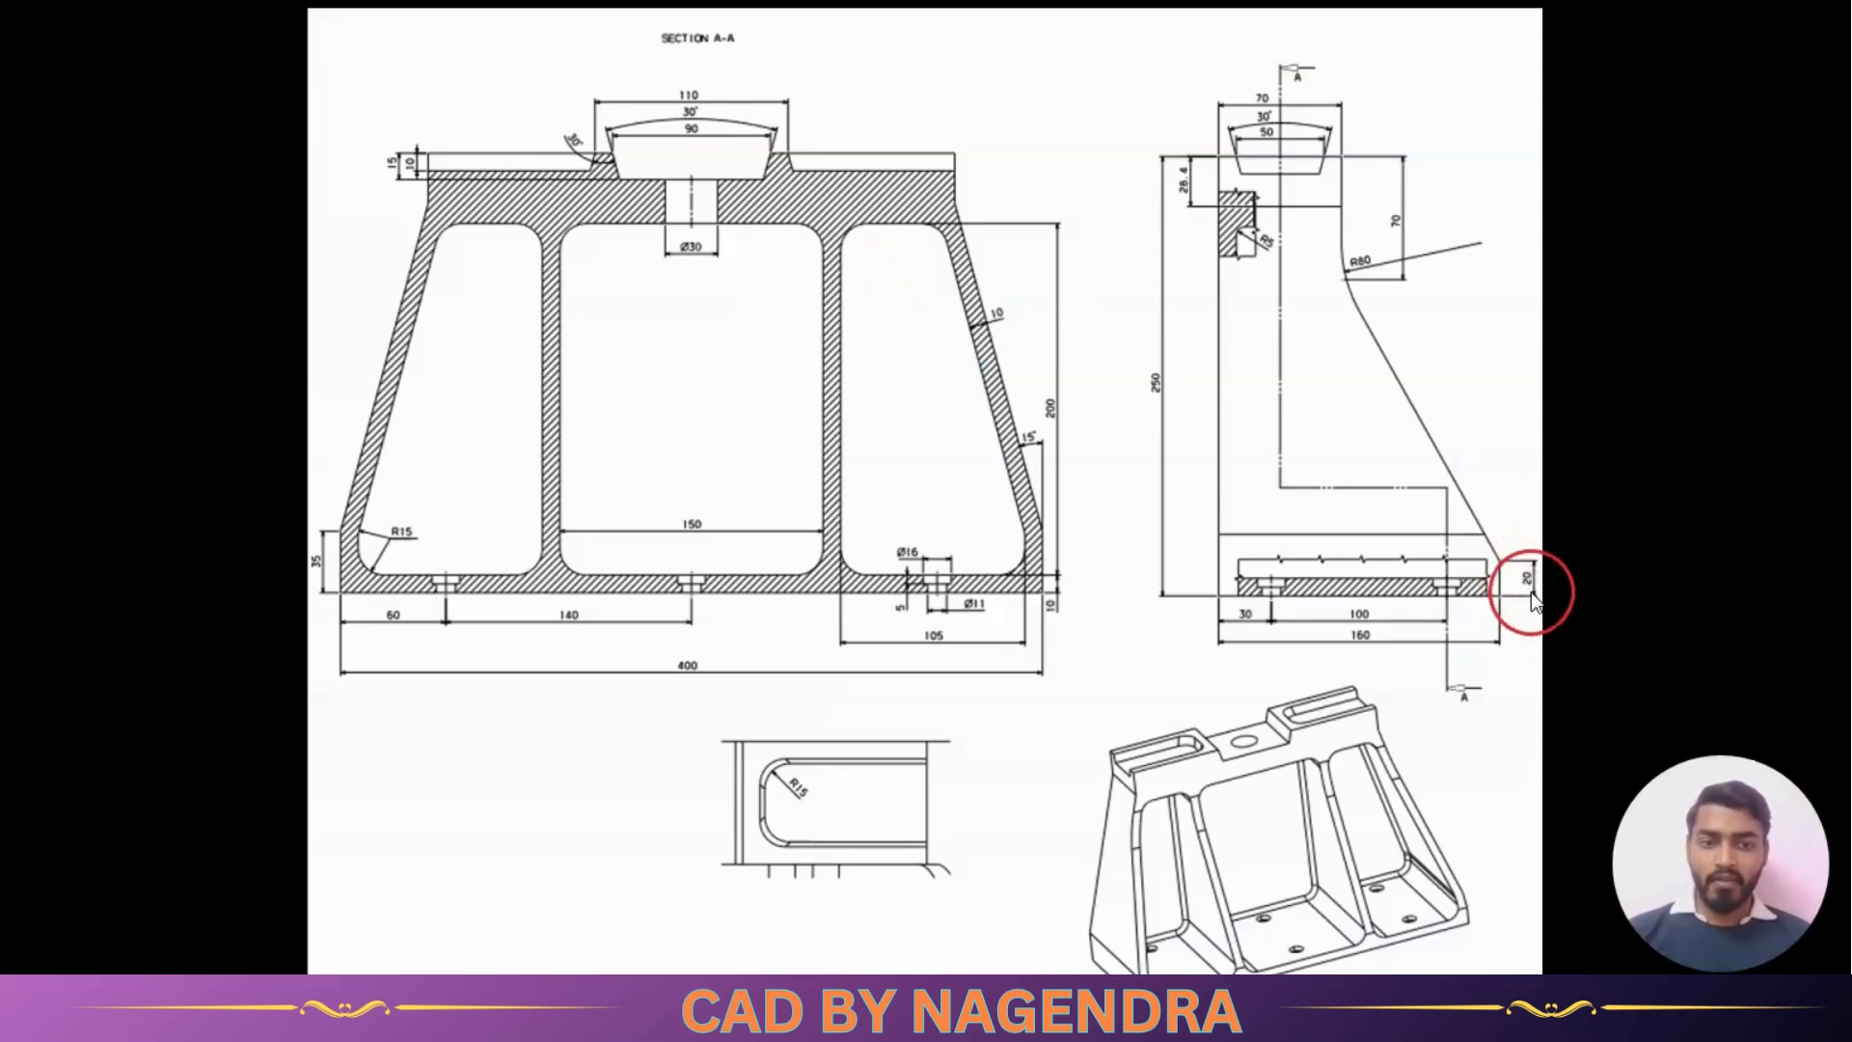
pyautogui.hotkey('alt', 'Tab')
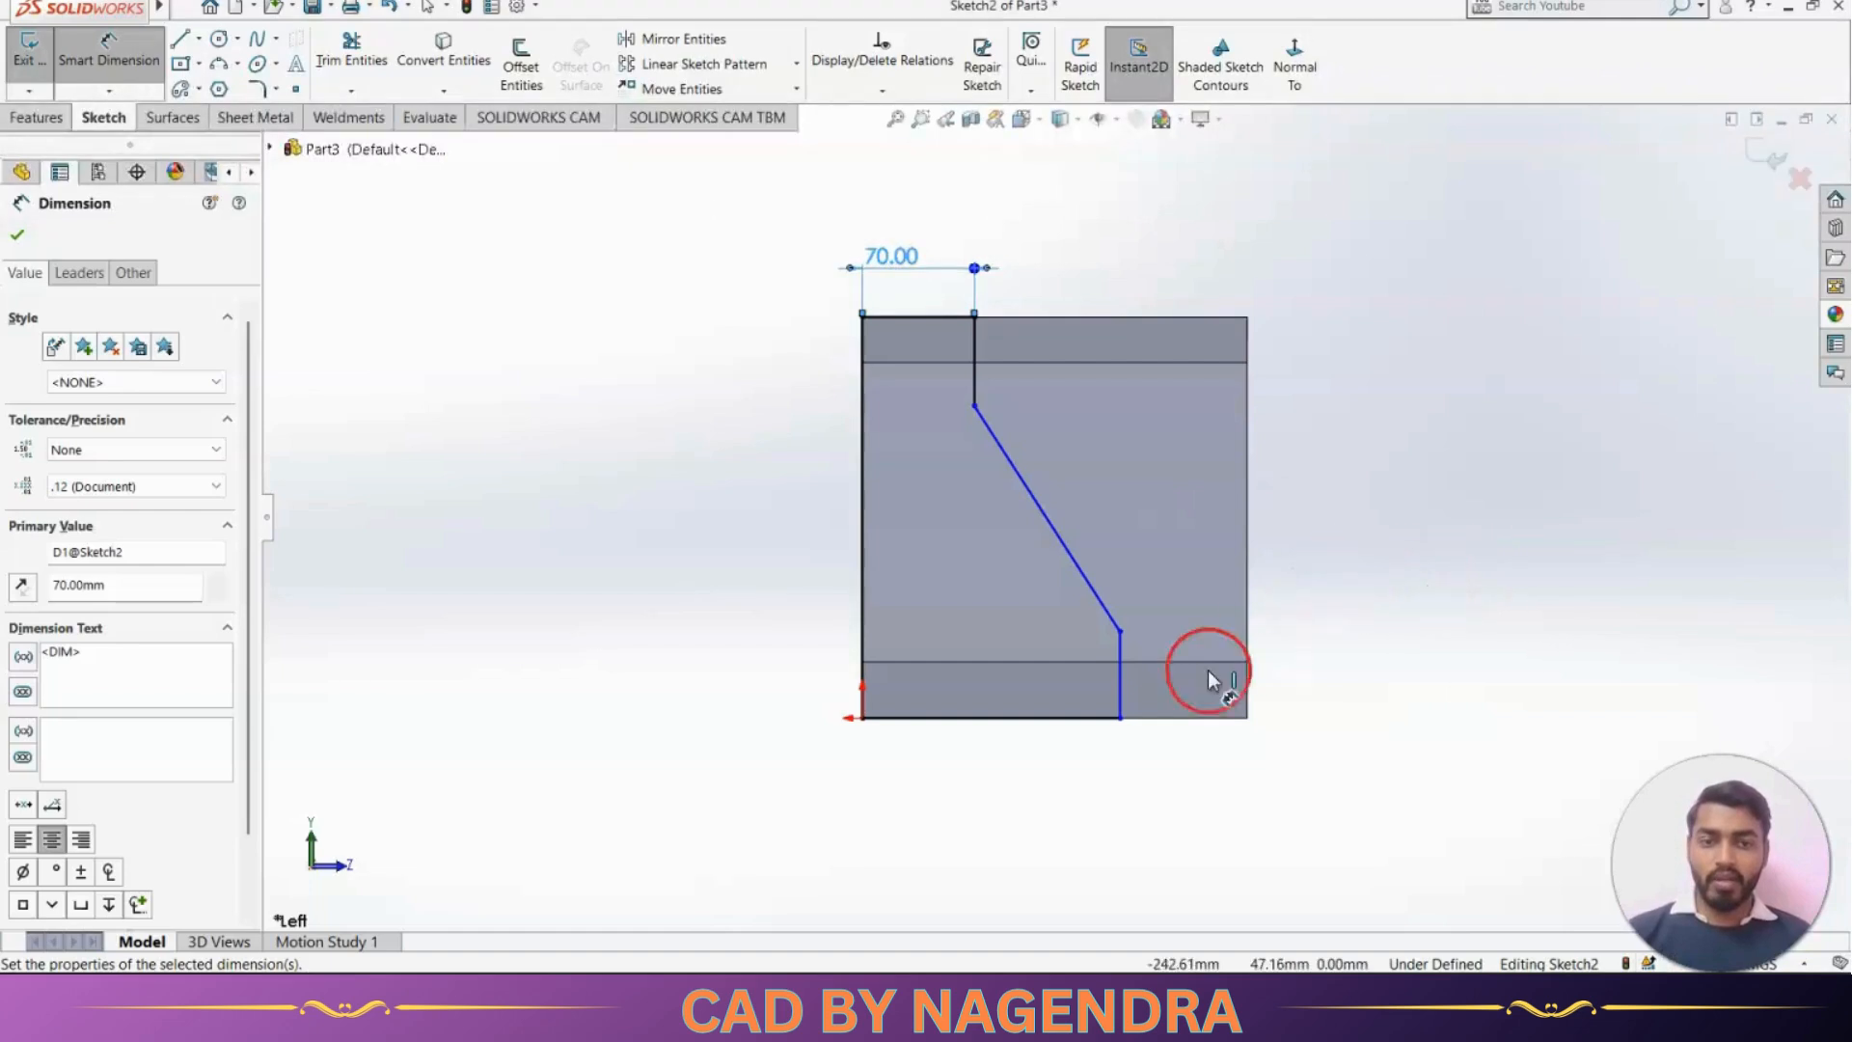
pyautogui.click(1120, 675)
pyautogui.click(1331, 698)
pyautogui.write('2')
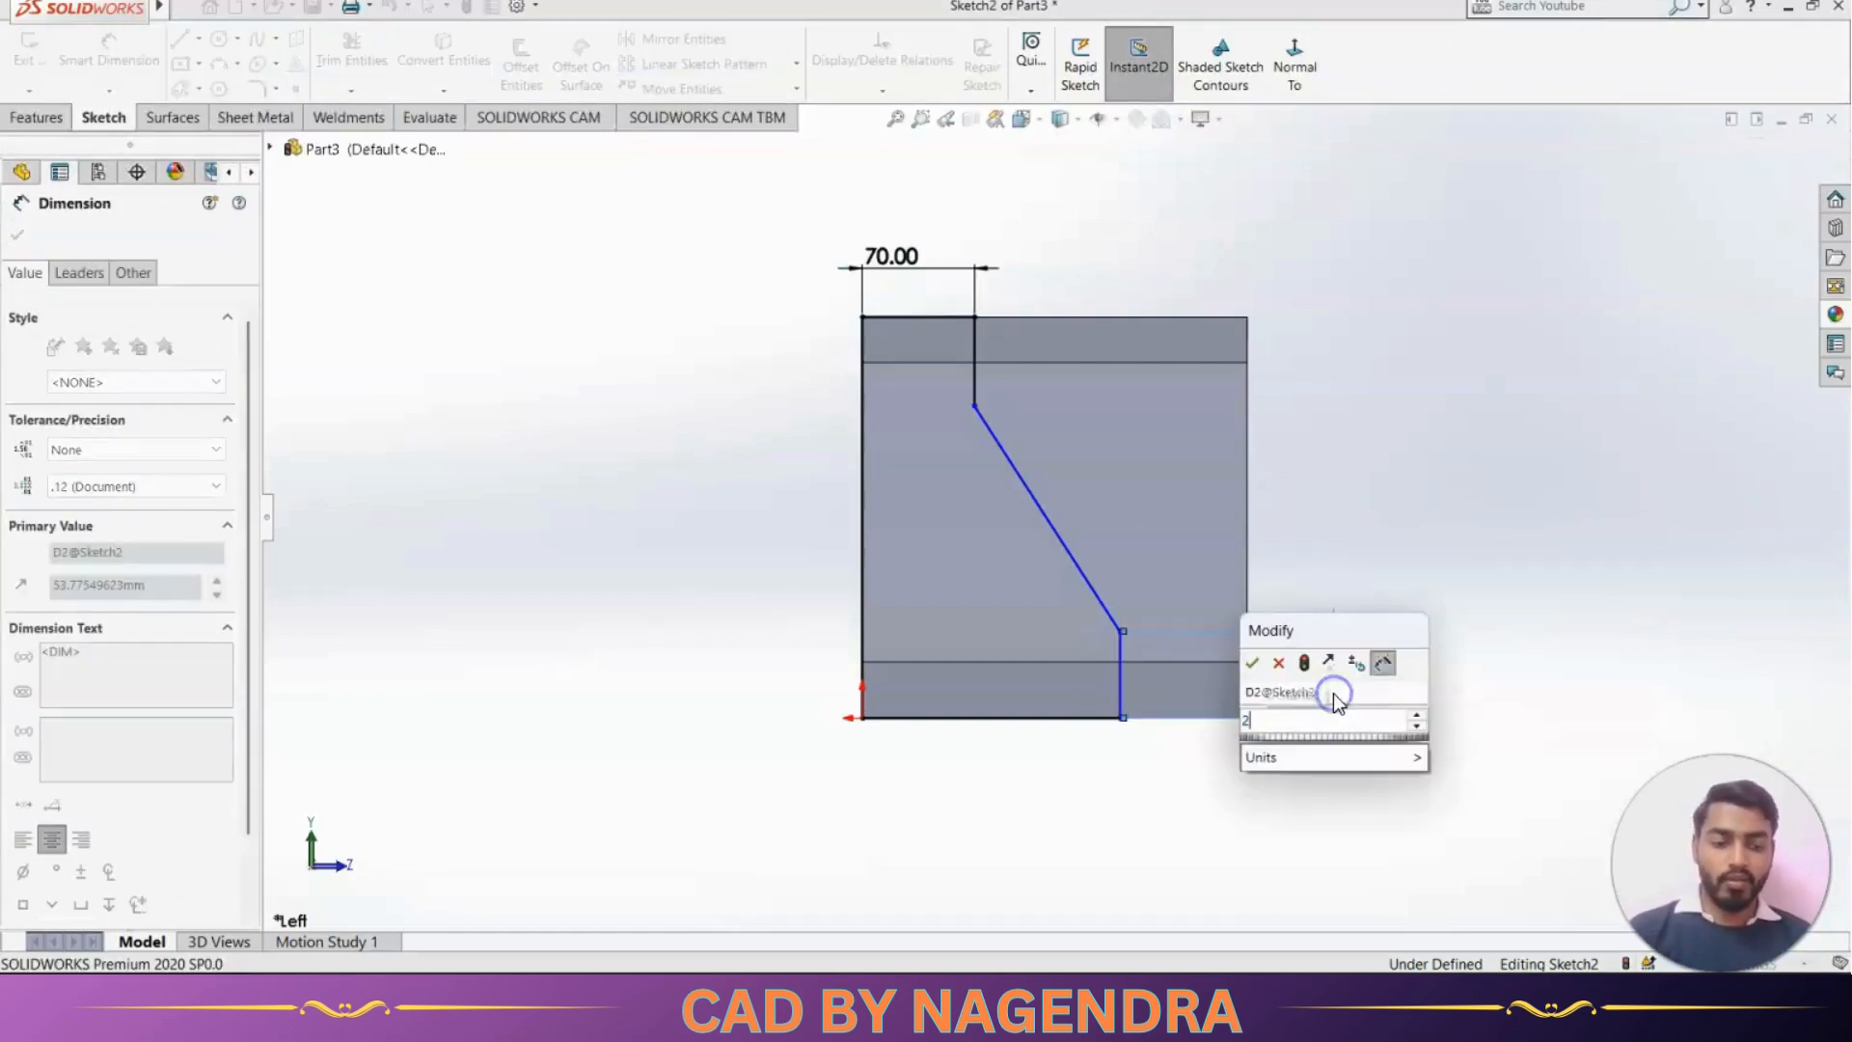
pyautogui.write('0')
pyautogui.press('Return')
# Check the reference drawing and dimension the vertical line descending from the profile's top to 70 mm
pyautogui.hotkey('alt', 'Tab')
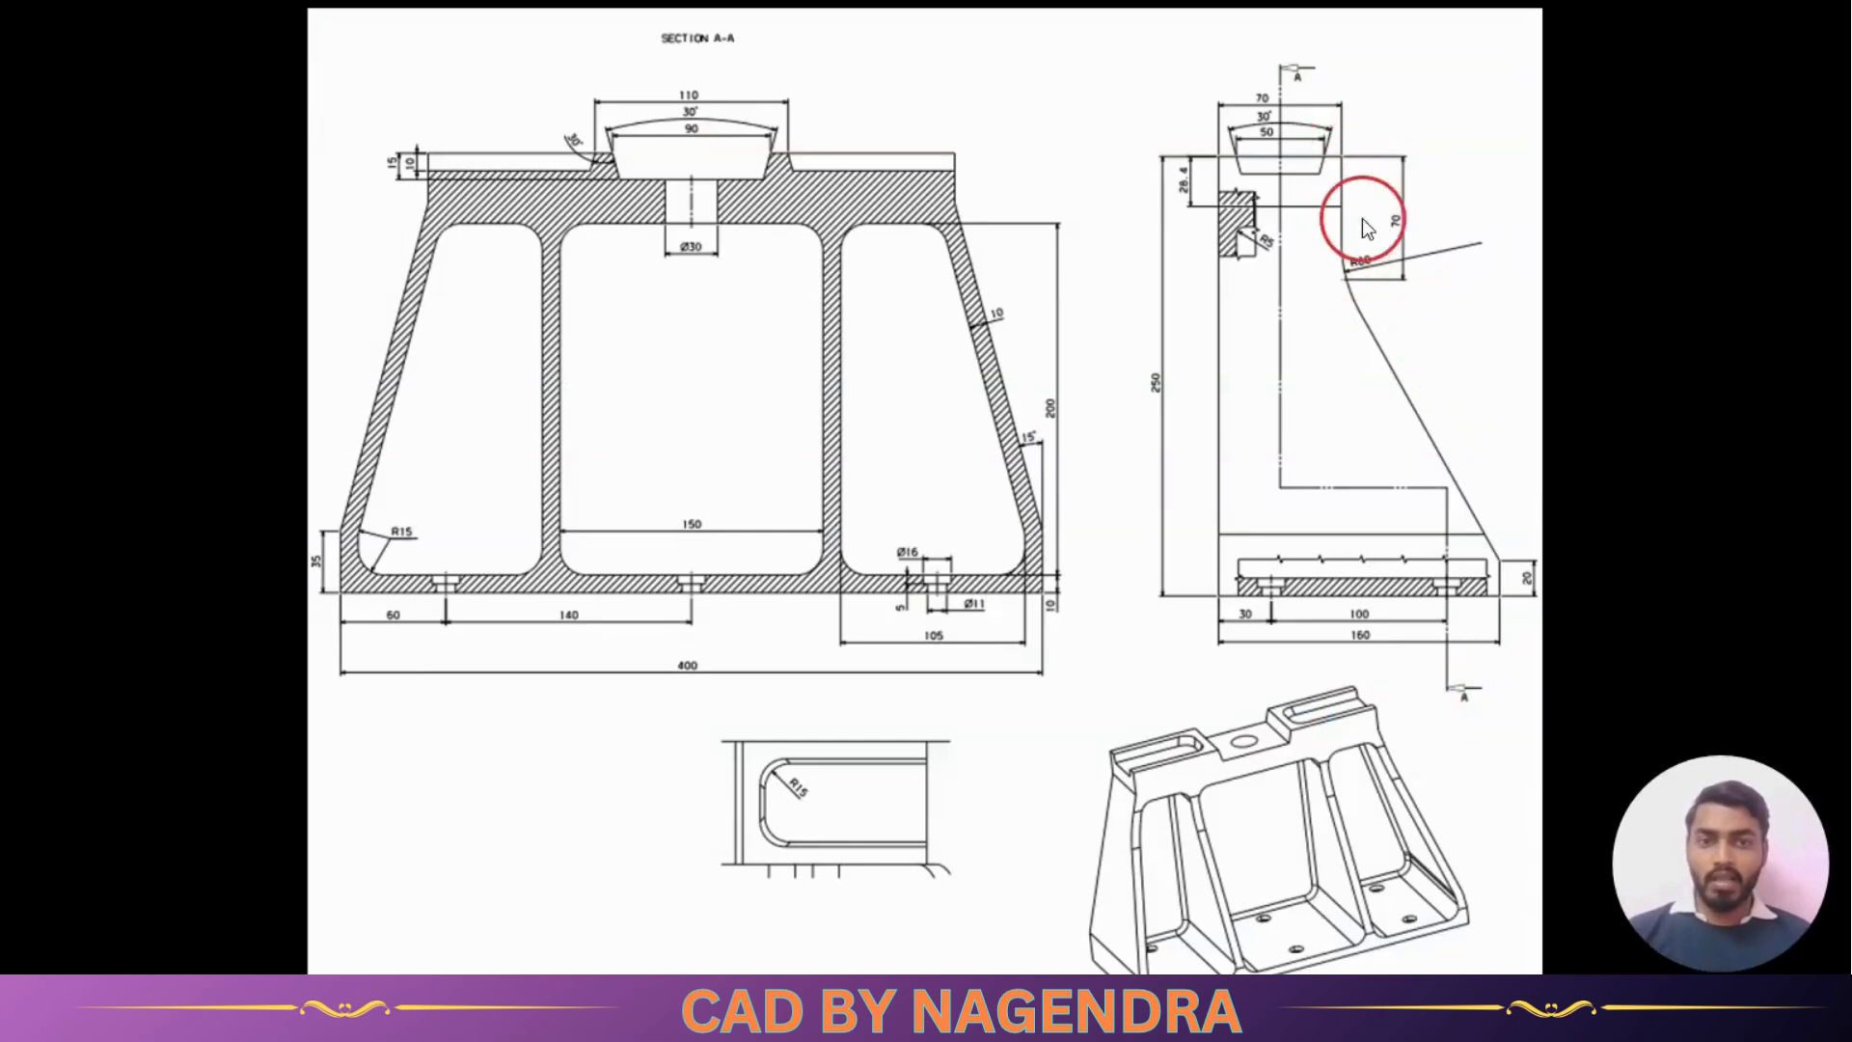
pyautogui.hotkey('alt', 'Tab')
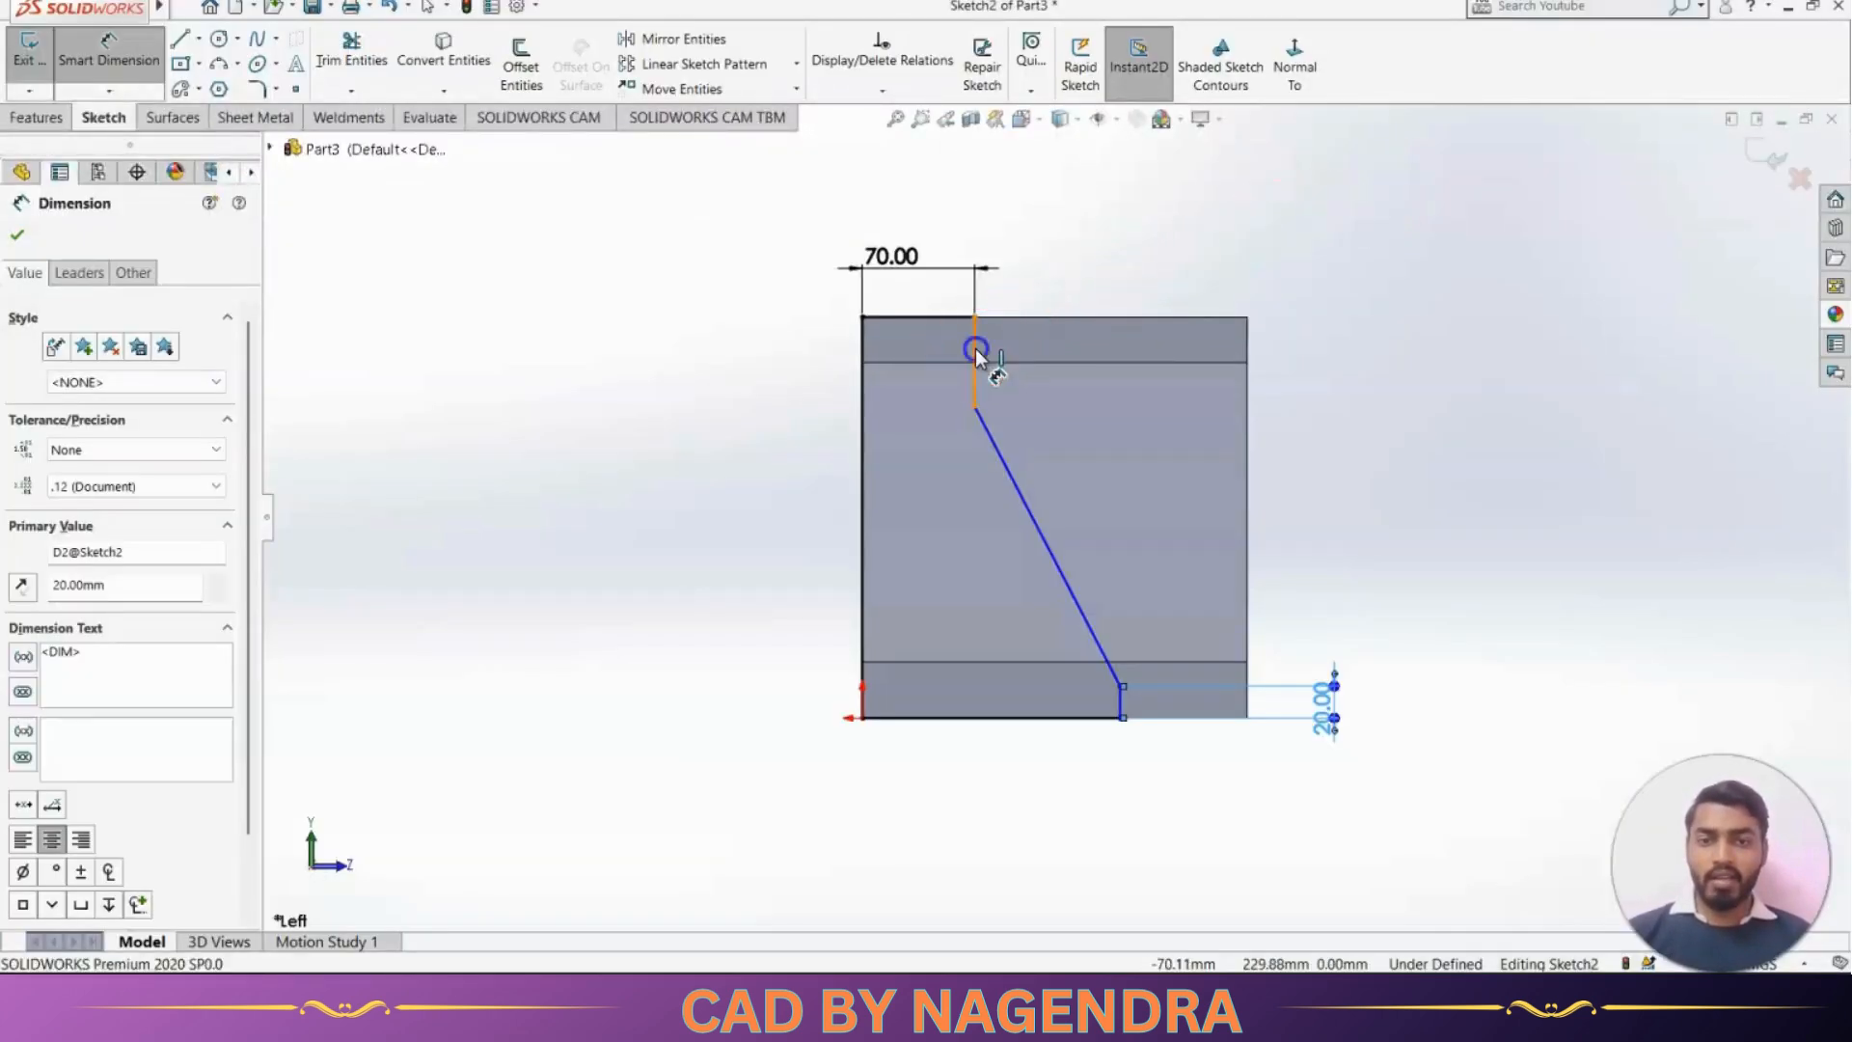
pyautogui.click(975, 349)
pyautogui.click(1334, 319)
pyautogui.write('70')
pyautogui.press('Return')
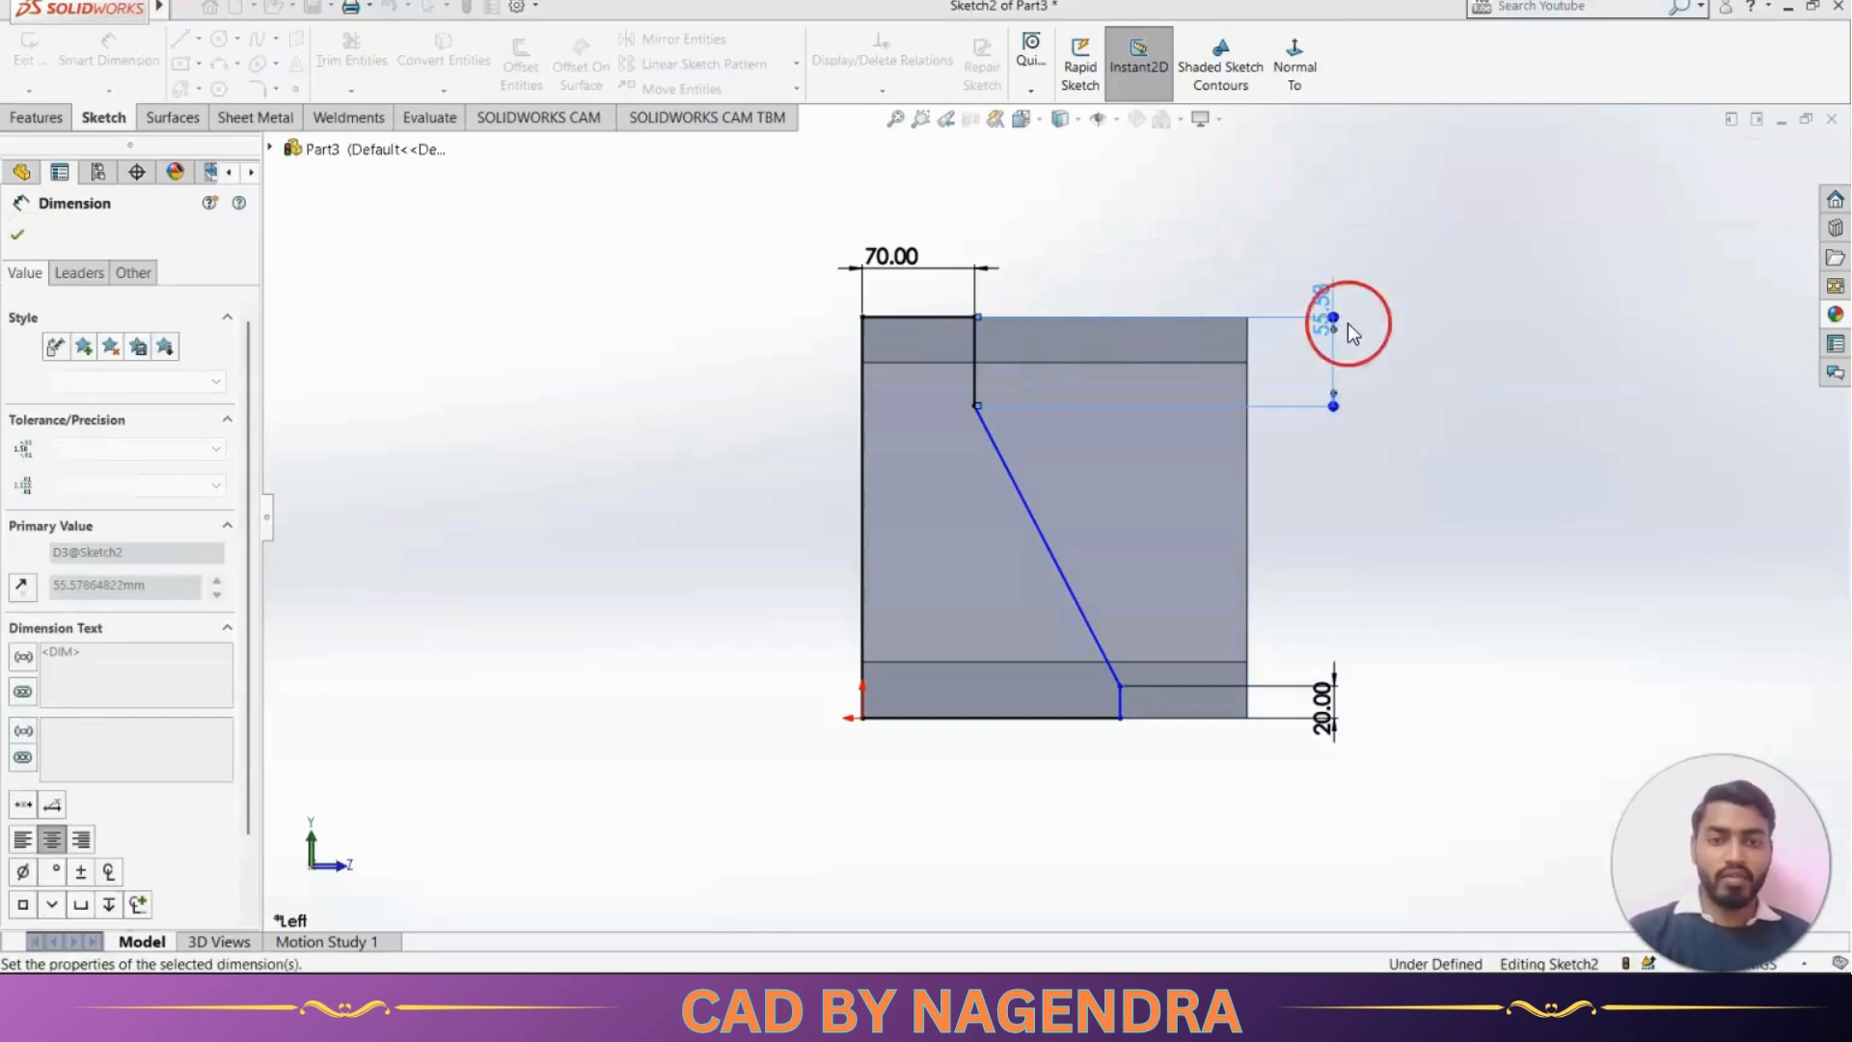
# Dimension the profile's bottom line to 160 mm as in the reference side view, and exit the sketch
pyautogui.hotkey('alt', 'Tab')
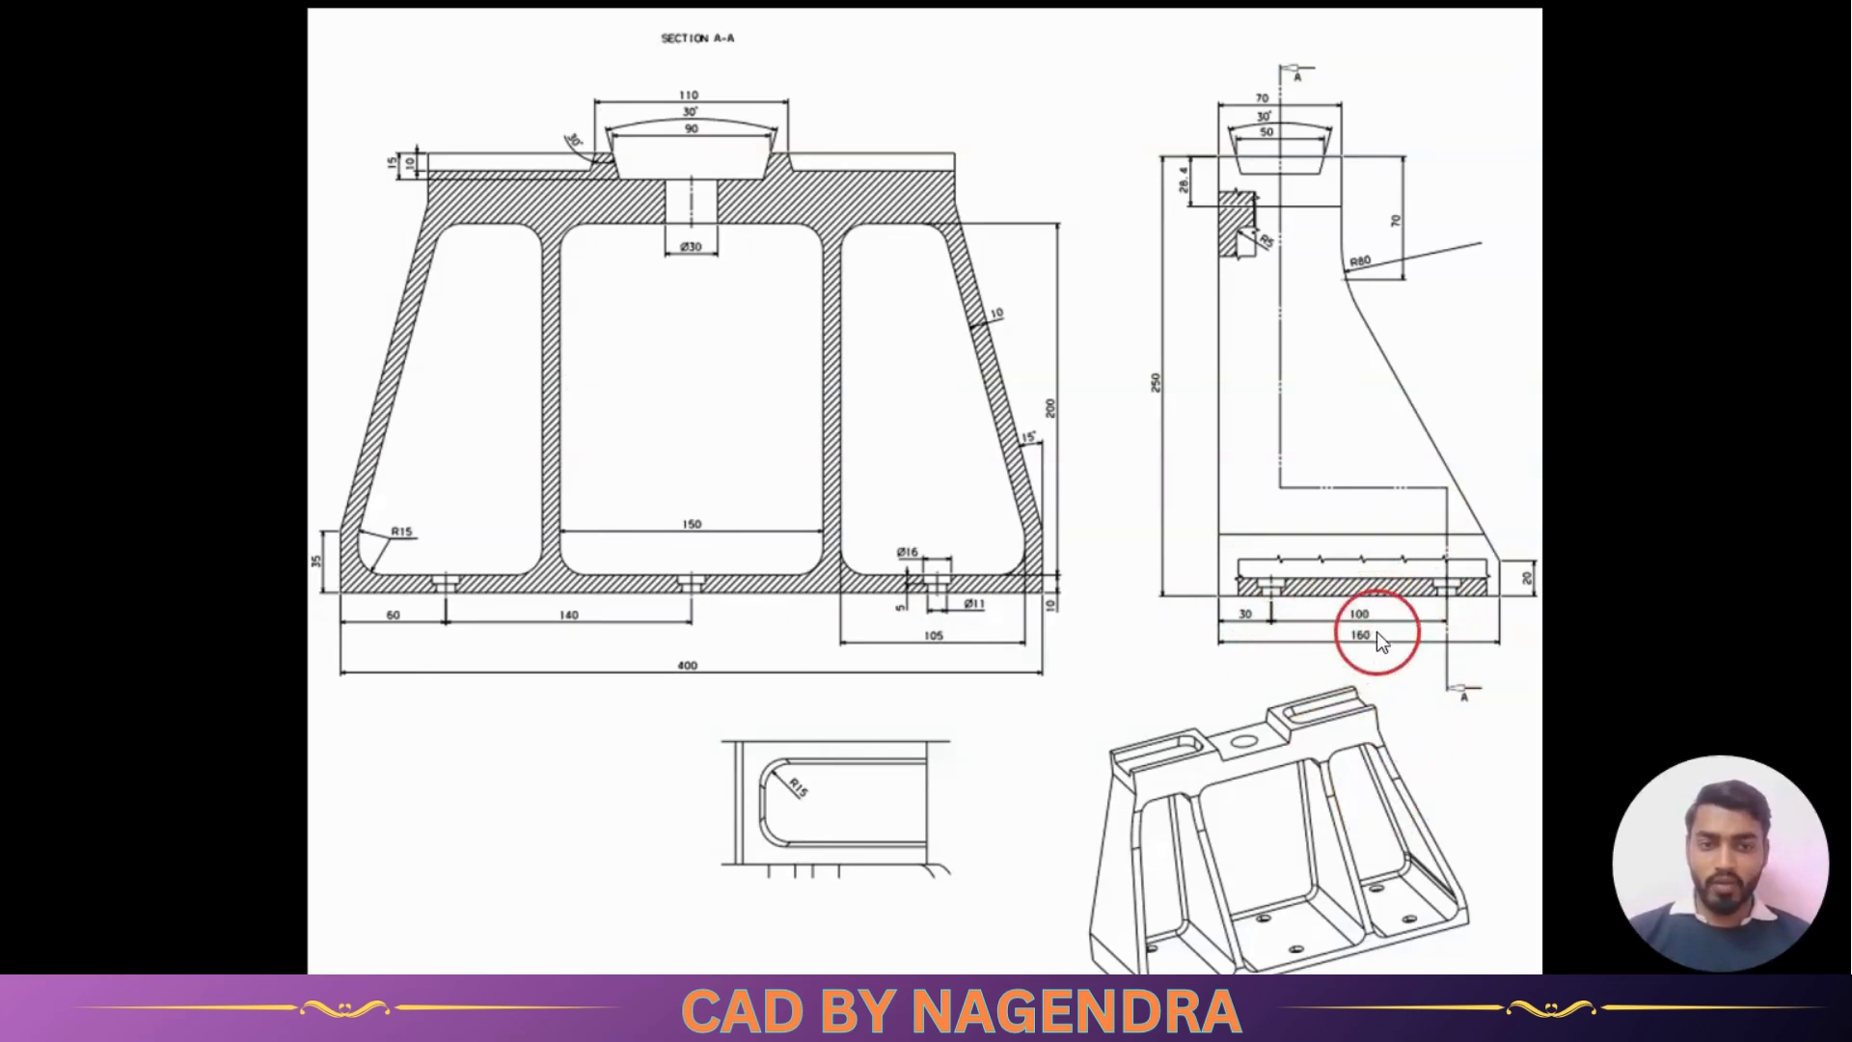
pyautogui.hotkey('alt', 'Tab')
pyautogui.click(1076, 723)
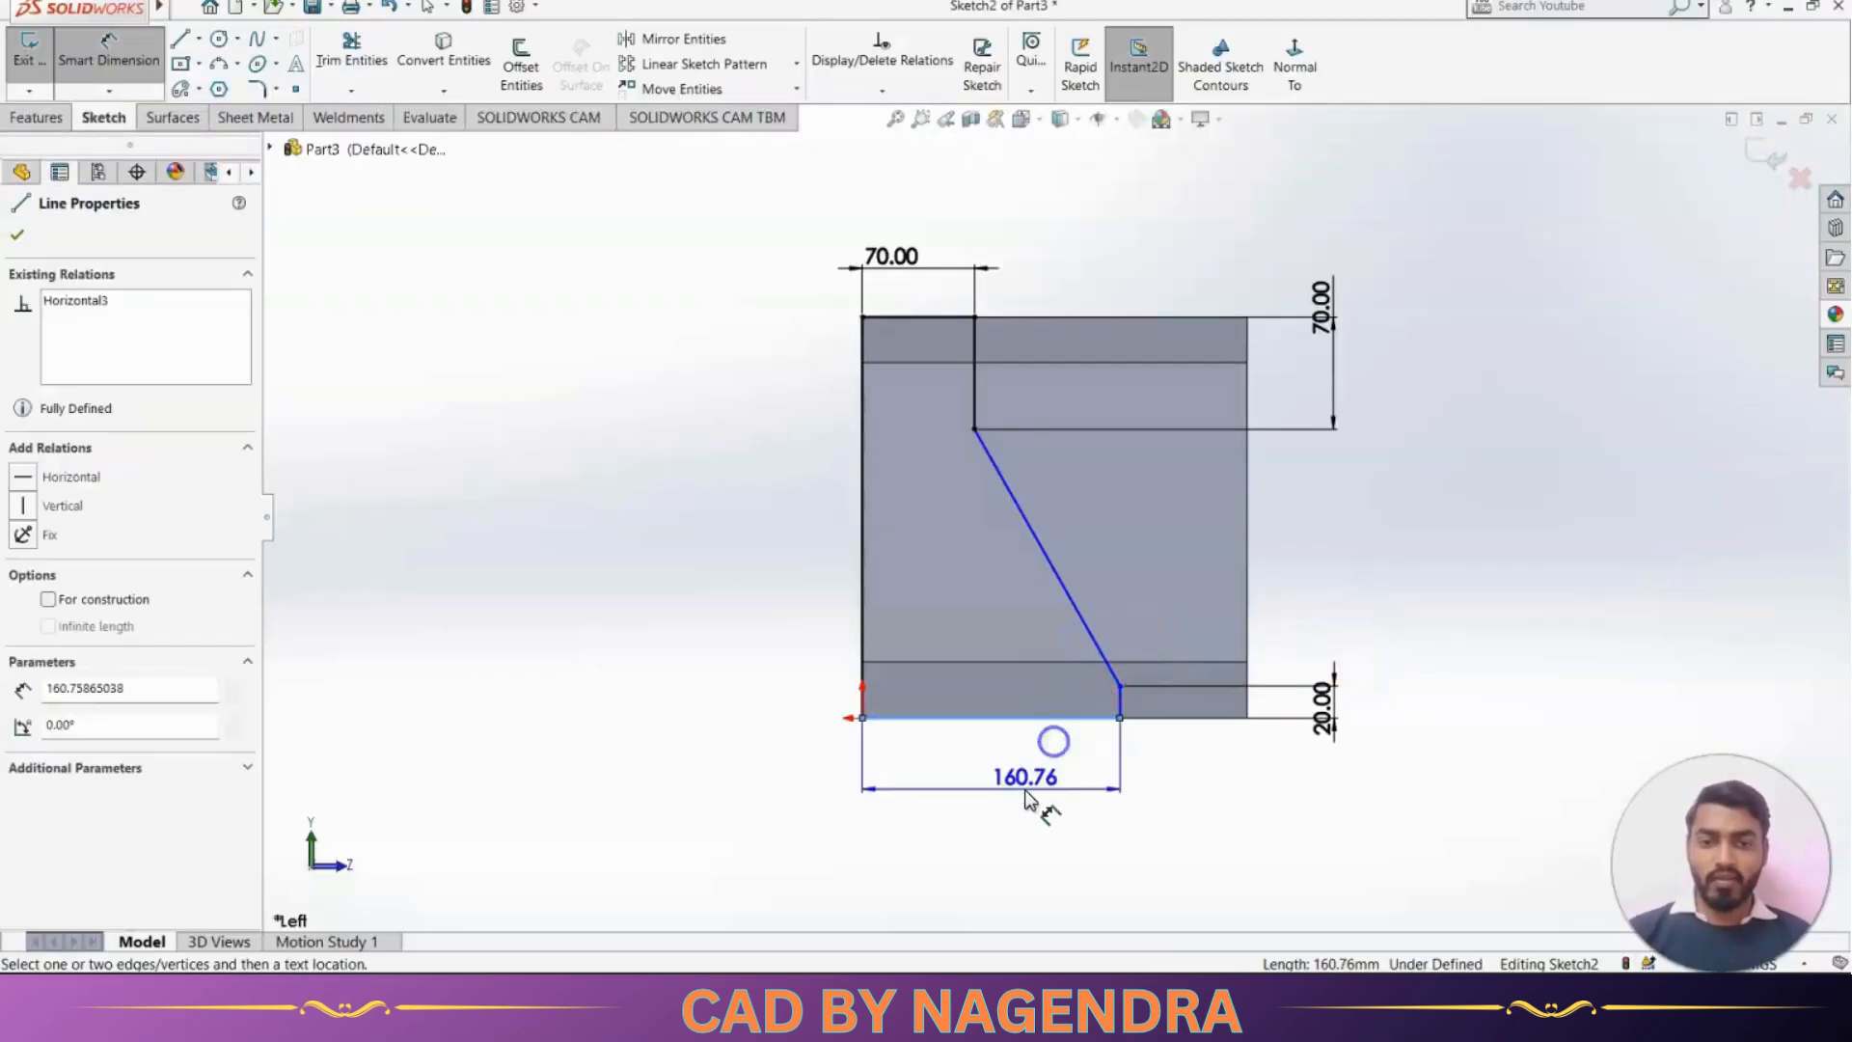
pyautogui.click(1025, 785)
pyautogui.write('160')
pyautogui.press('Return')
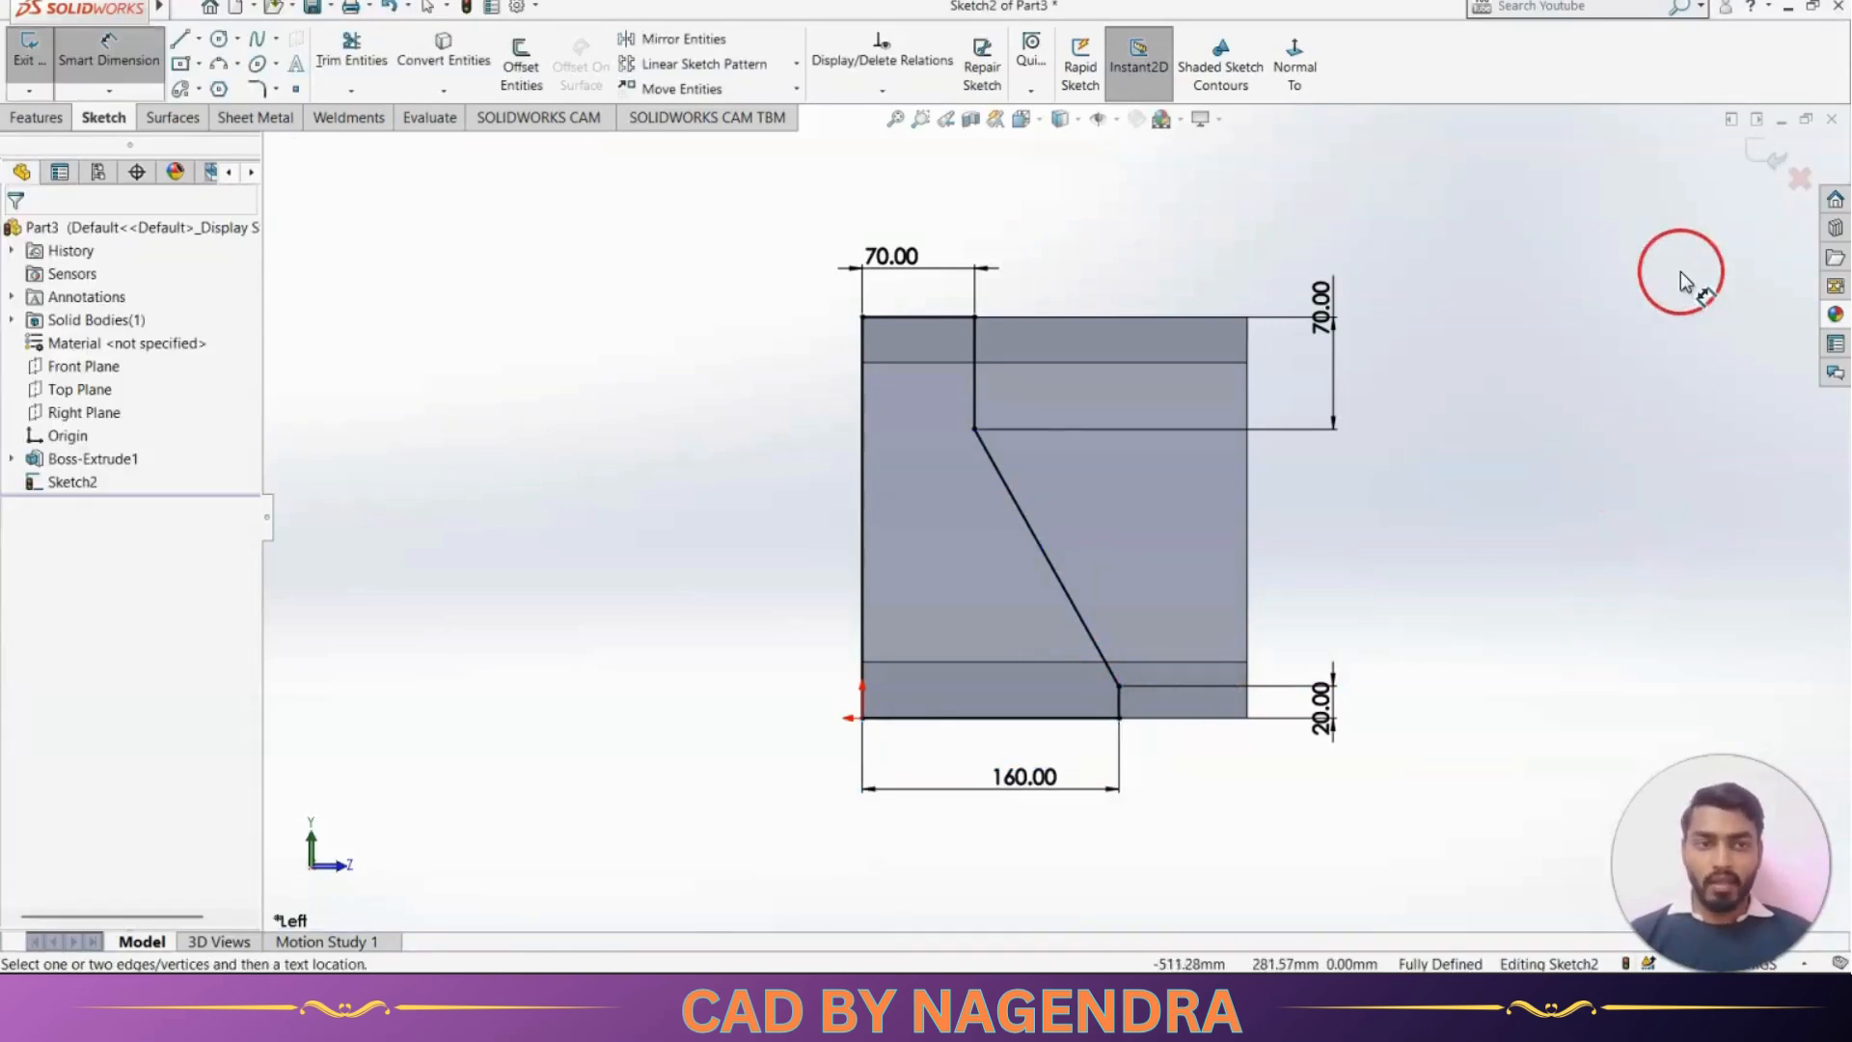
pyautogui.click(1772, 156)
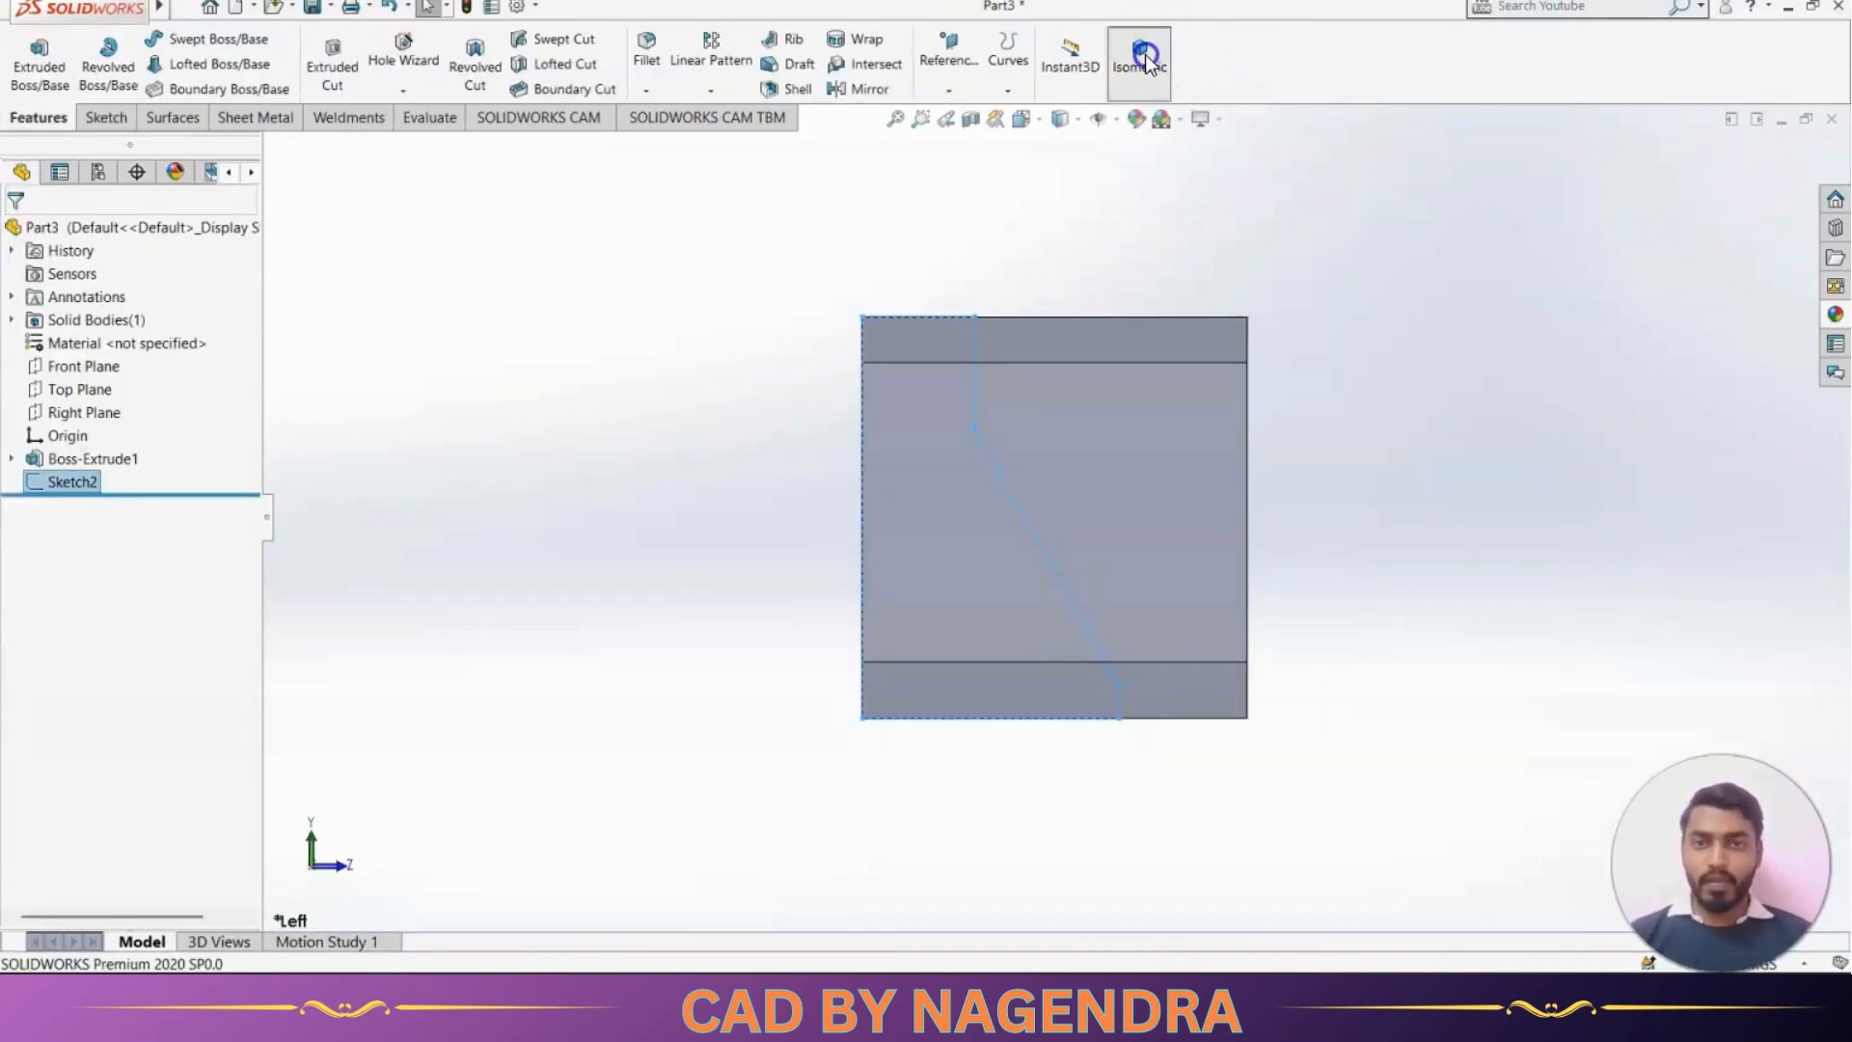
# Set up a Mid Plane boss extrusion of the side profile, 524 mm deep so that it extends past both sides of the block
pyautogui.click(1142, 58)
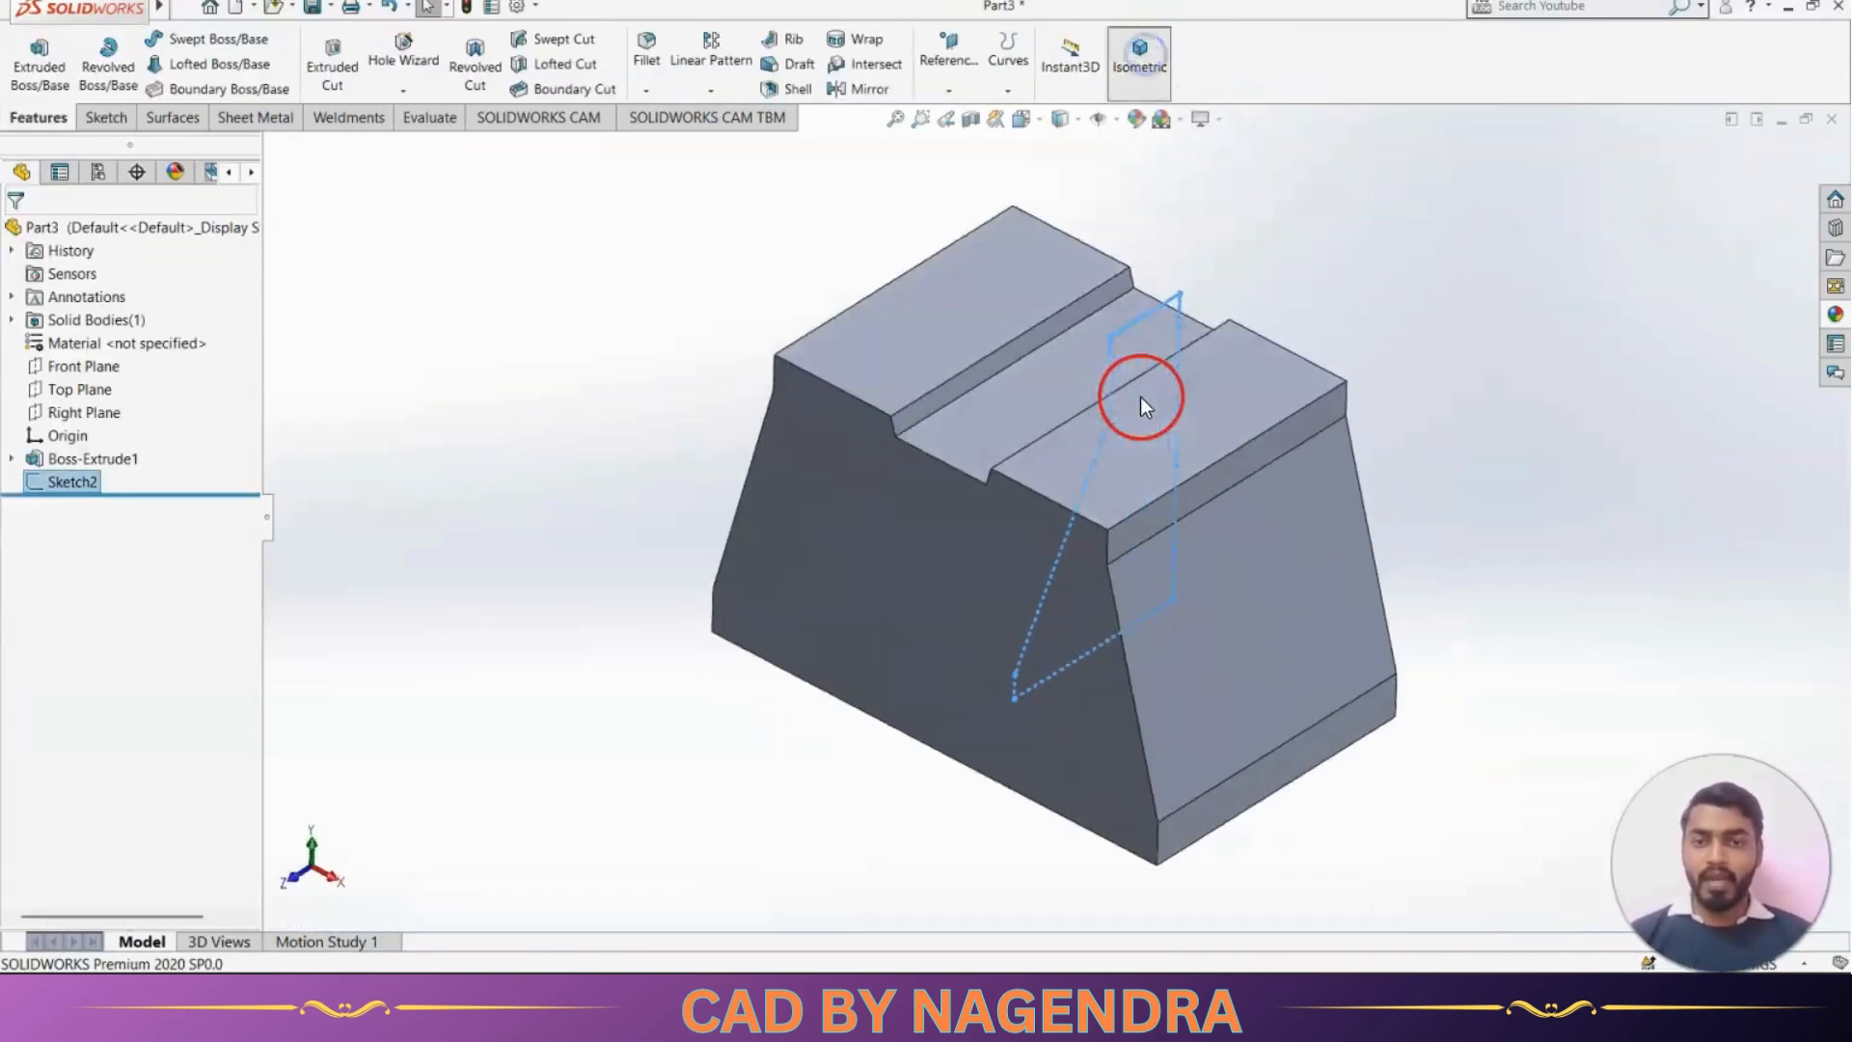
pyautogui.click(58, 87)
pyautogui.click(159, 378)
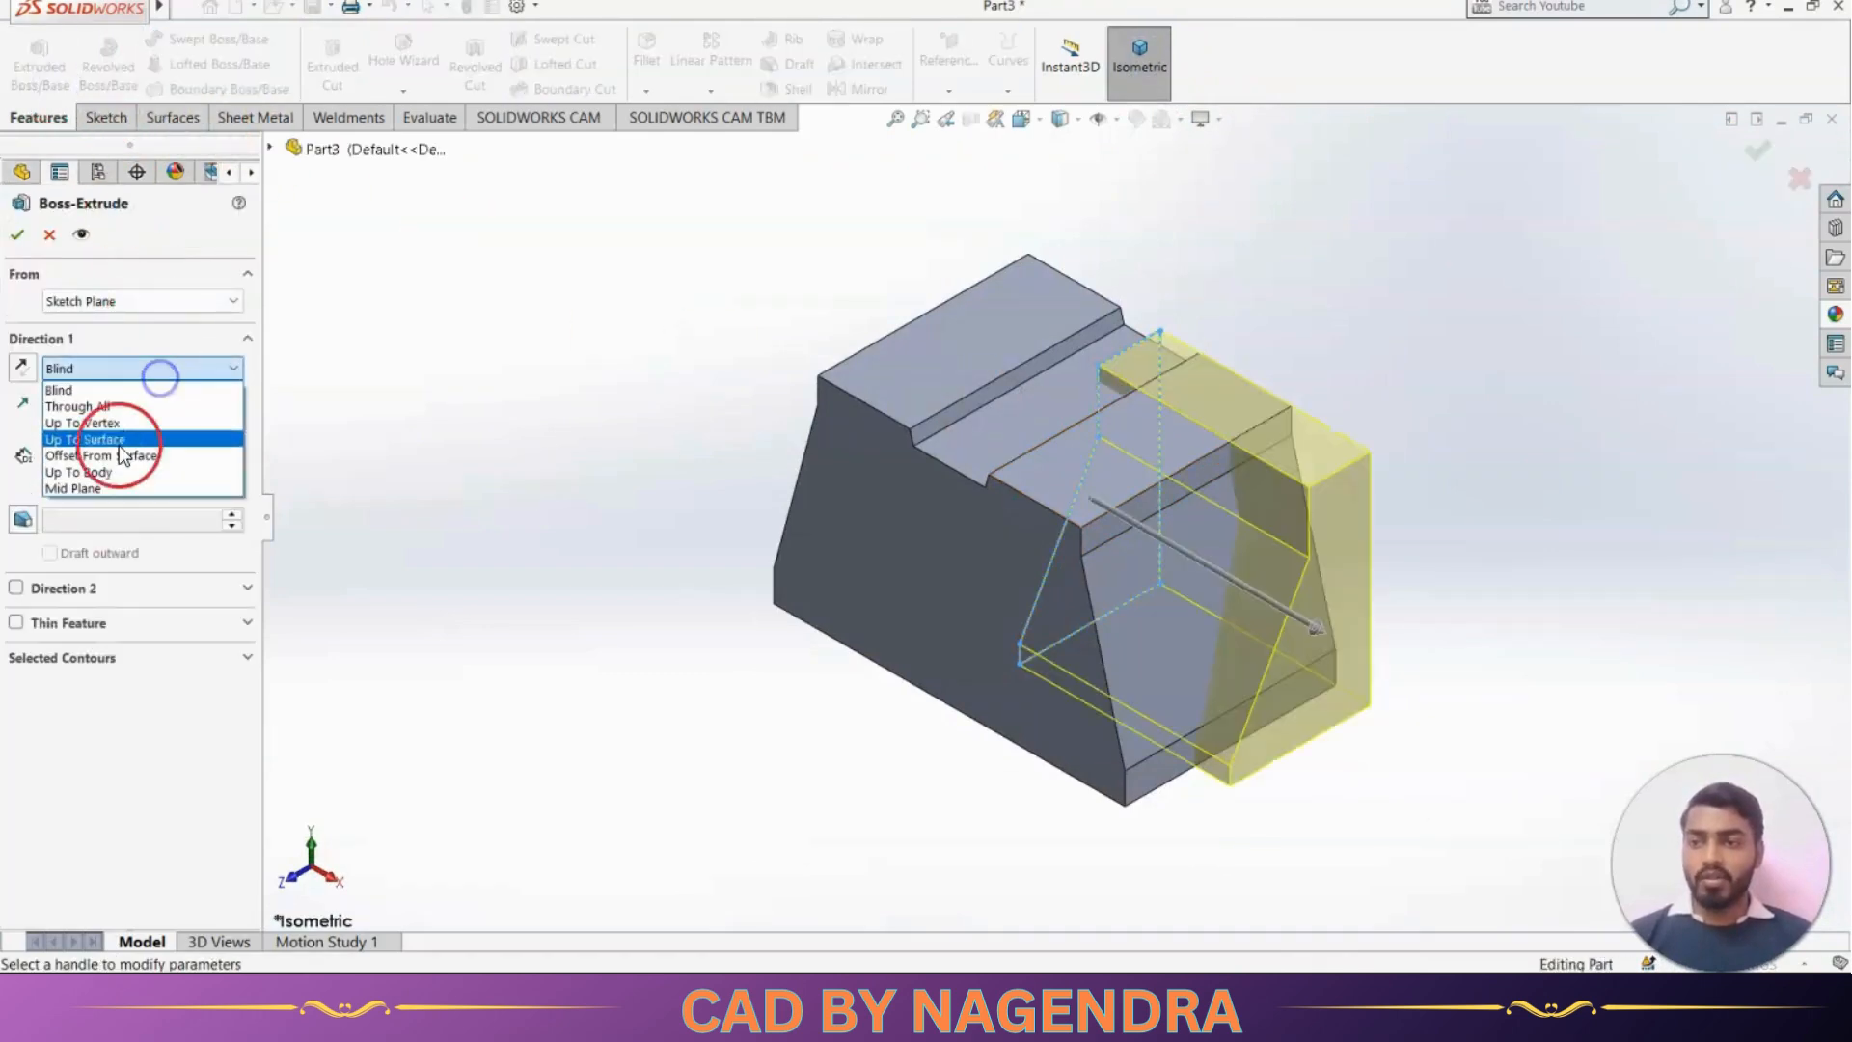
pyautogui.click(106, 487)
pyautogui.moveTo(936, 638); pyautogui.dragTo(1009, 569, button='middle')
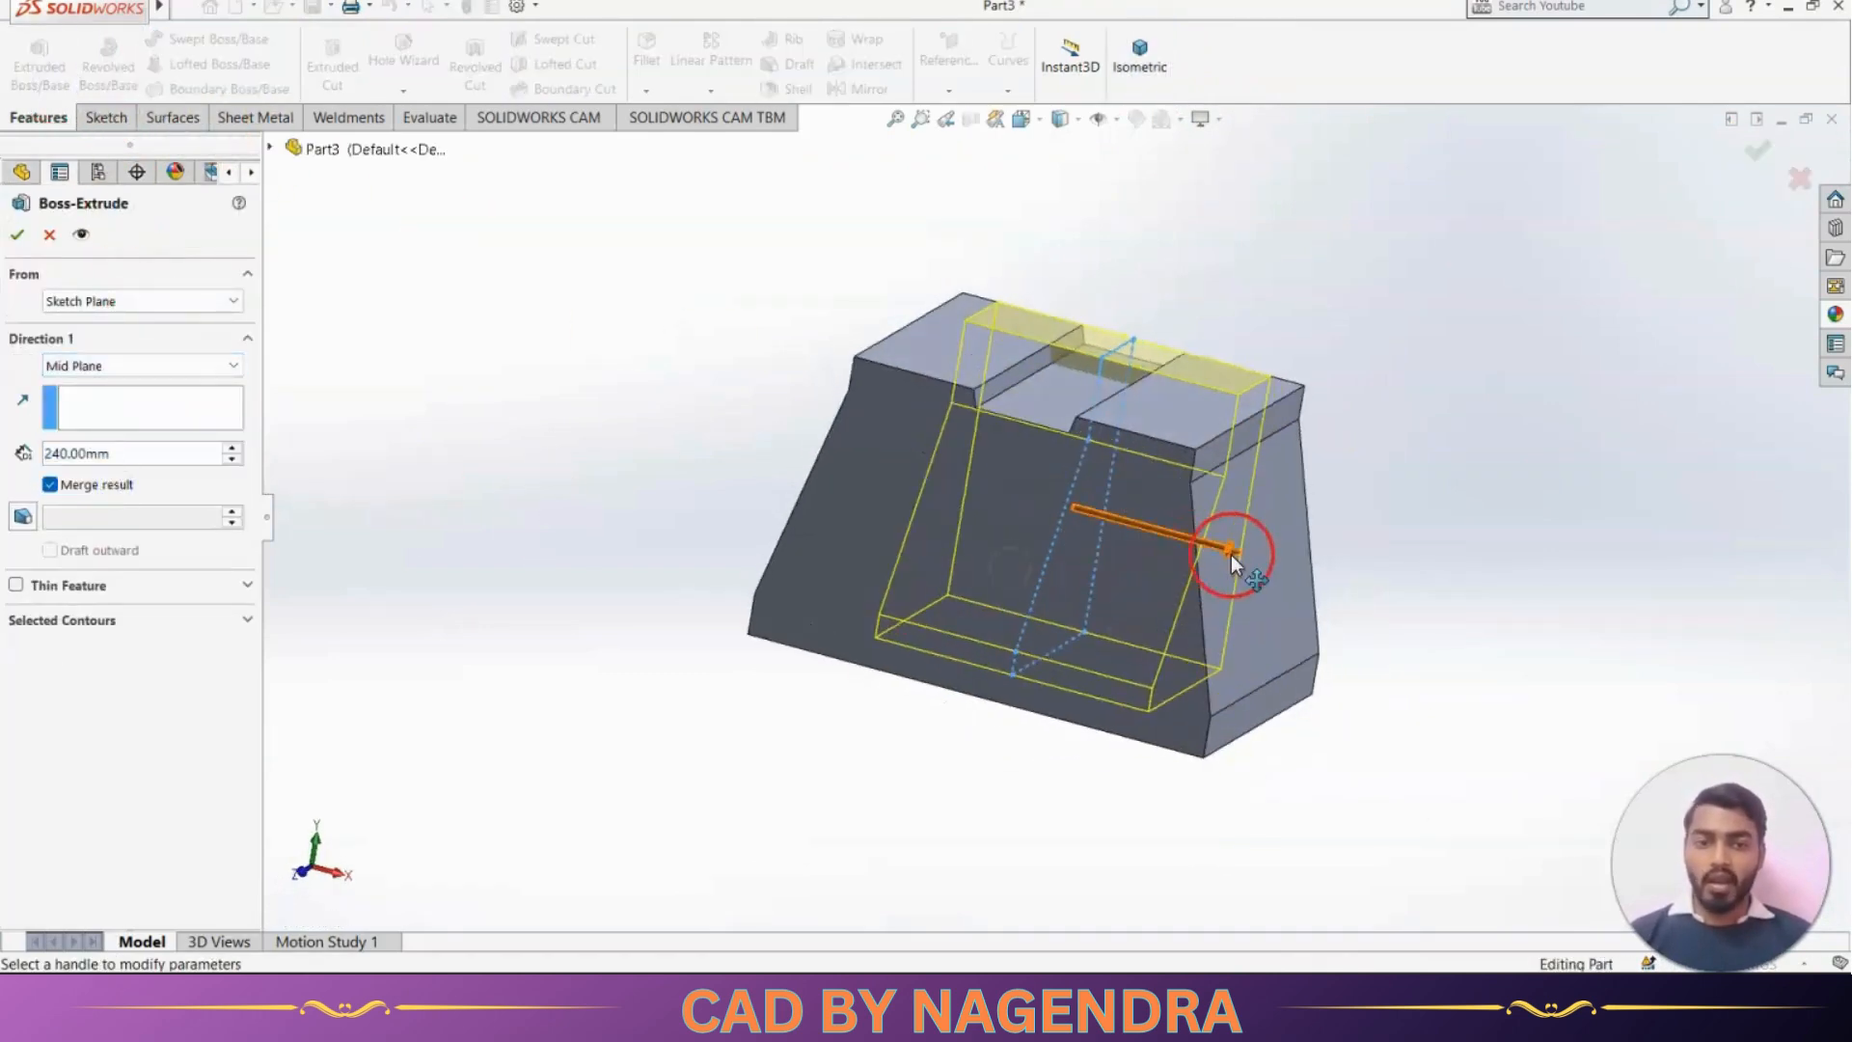
pyautogui.moveTo(1231, 554); pyautogui.dragTo(1364, 611)
pyautogui.moveTo(1364, 612); pyautogui.dragTo(768, 817, button='middle')
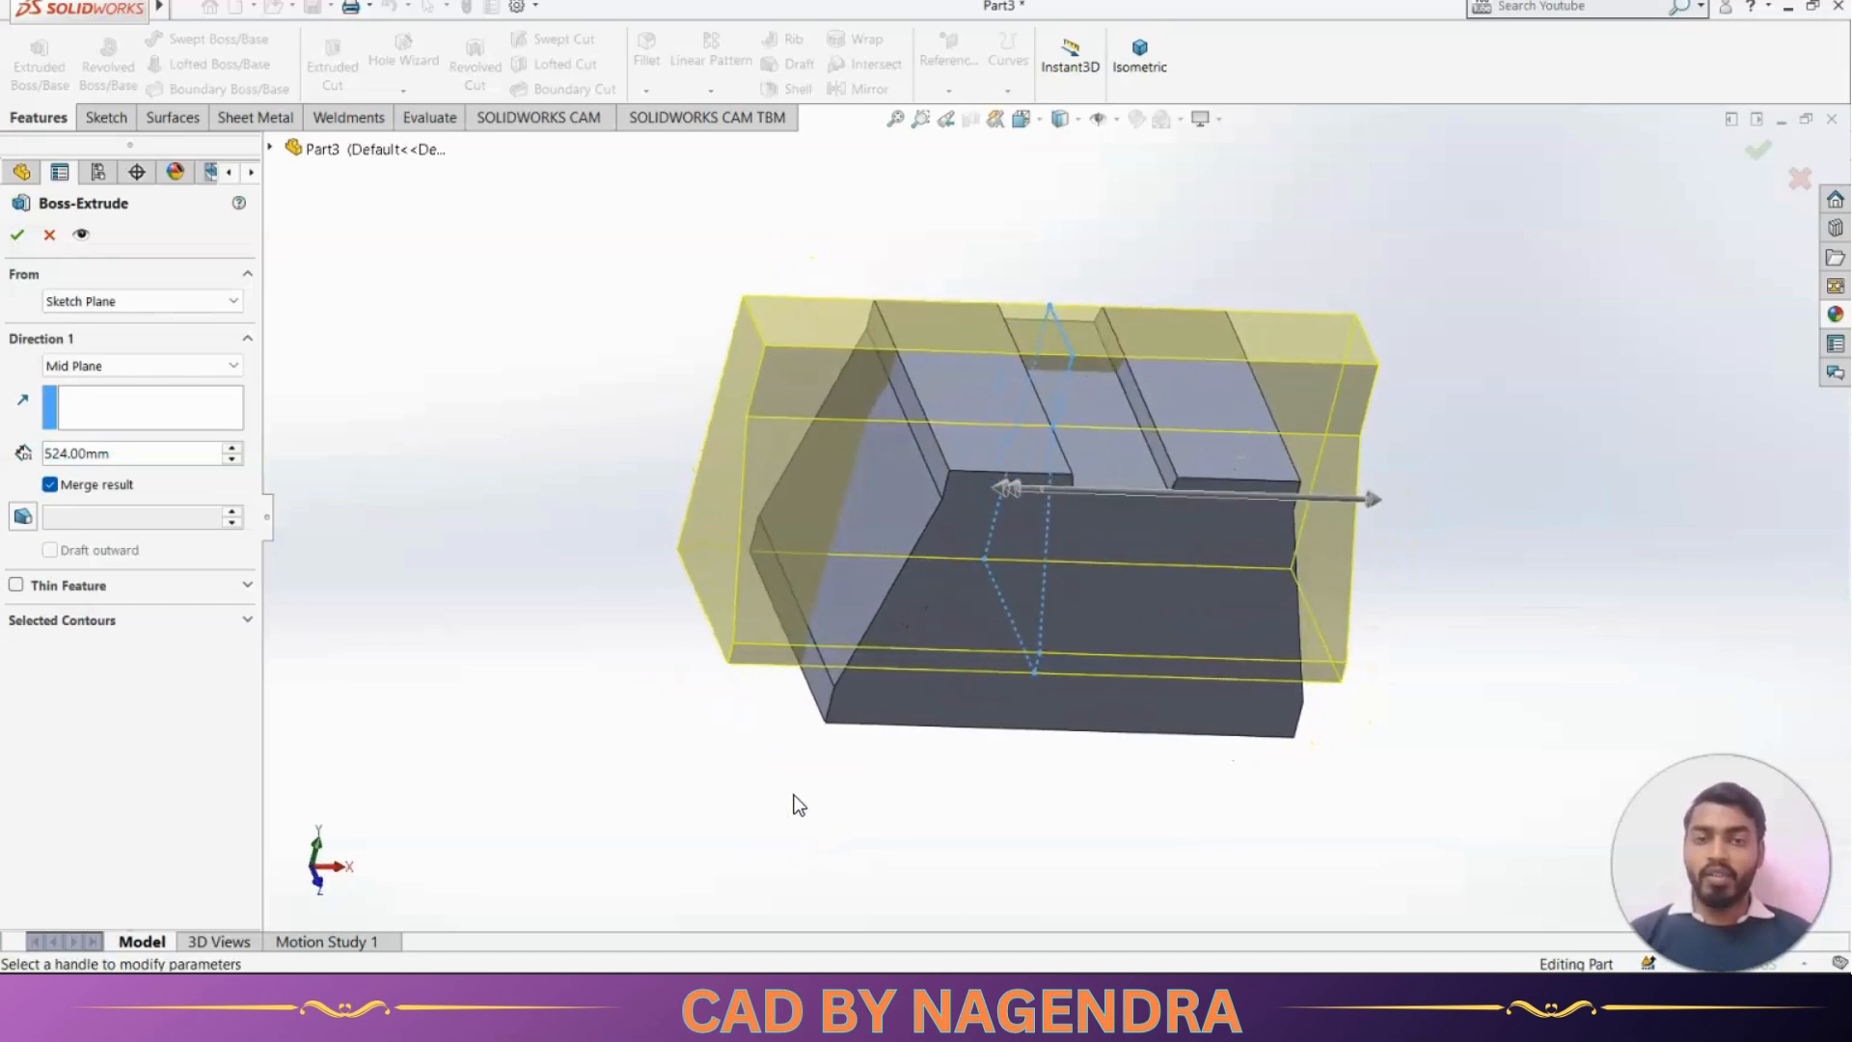
pyautogui.moveTo(1061, 776); pyautogui.dragTo(979, 764, button='middle')
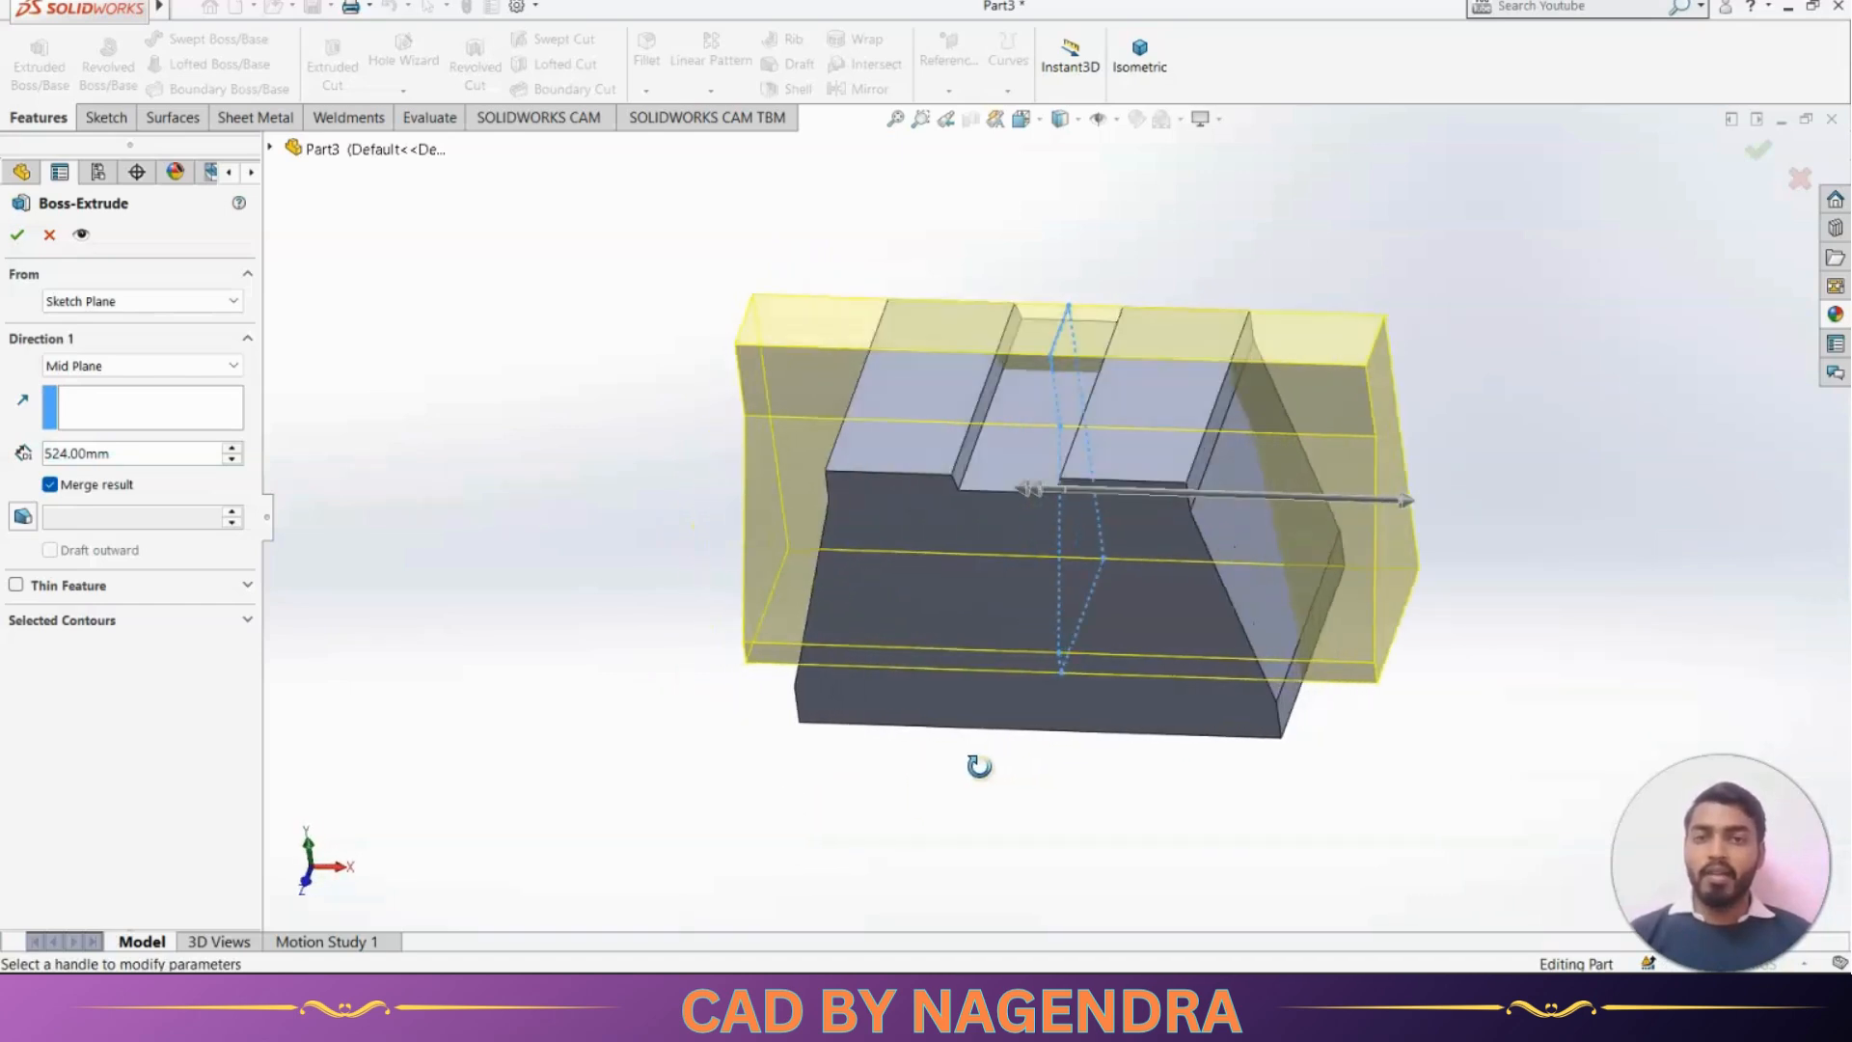
# Turn off merging for the side-profile extrusion so it stays a separate body, and finish it
pyautogui.click(878, 81)
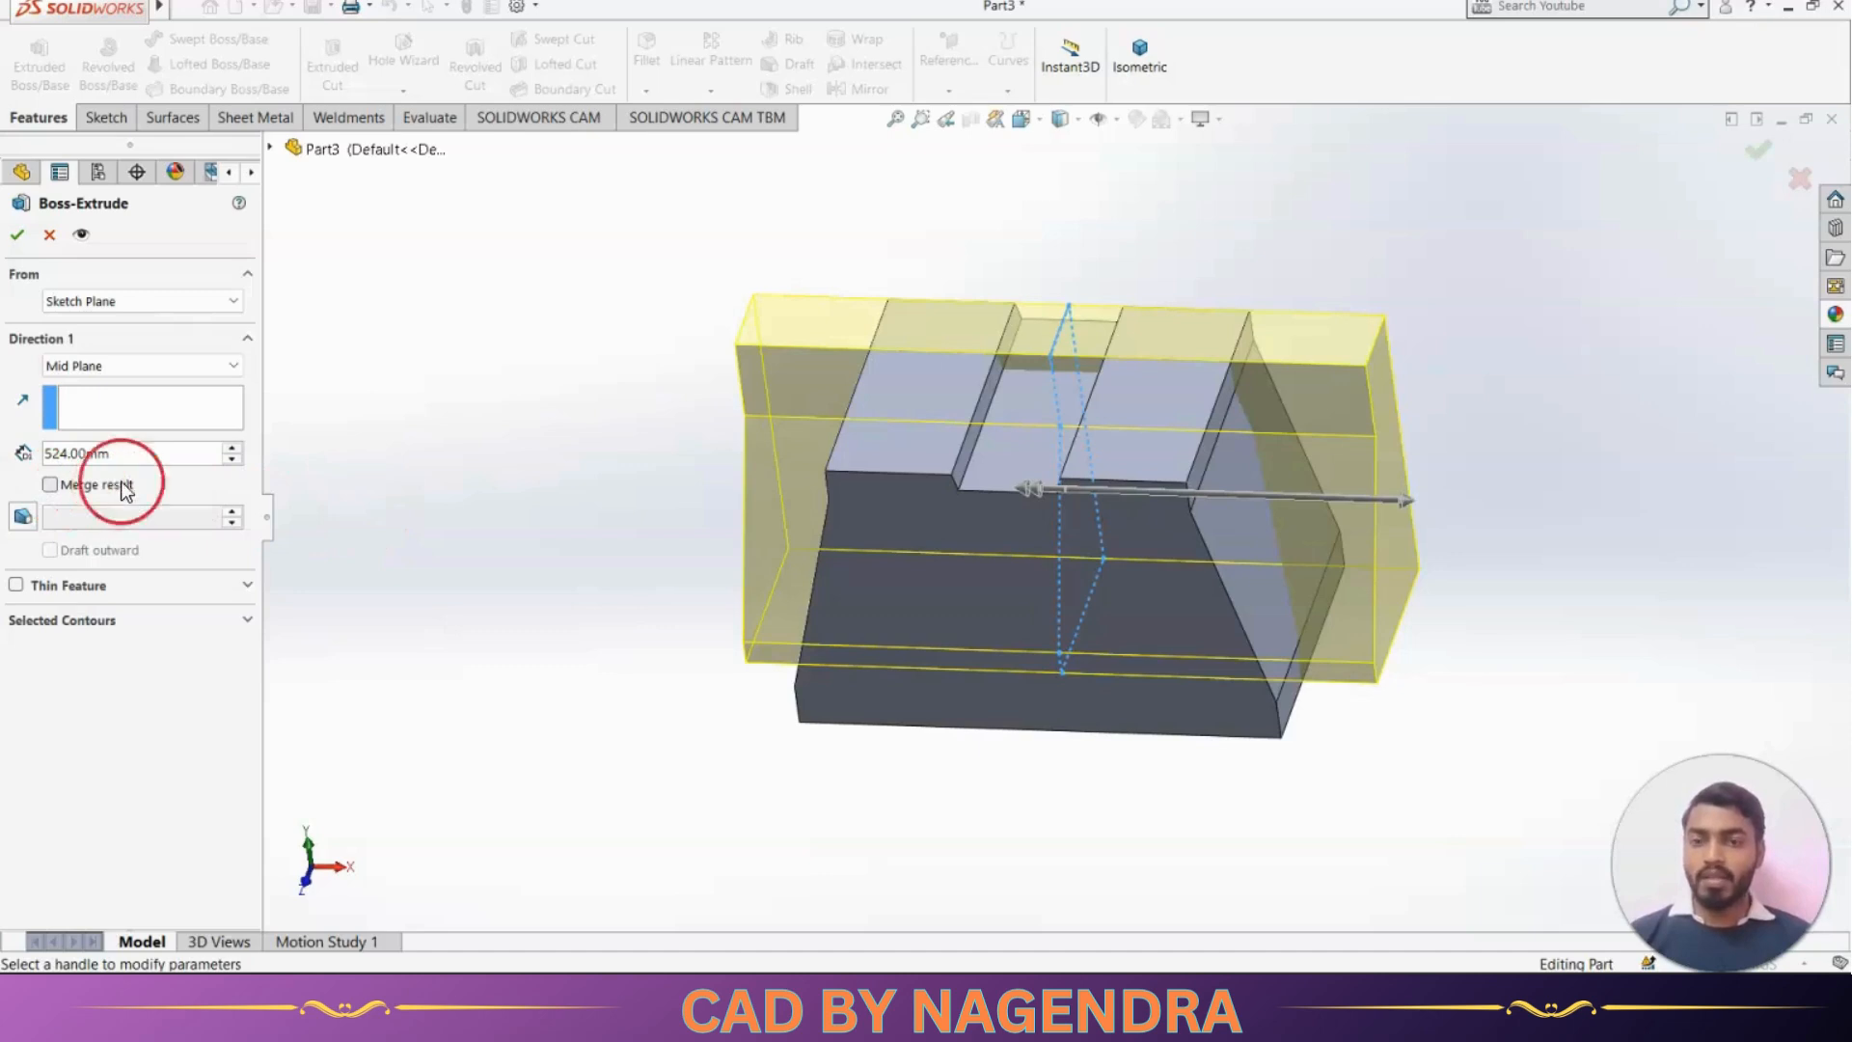
pyautogui.moveTo(1025, 749); pyautogui.dragTo(1111, 666, button='middle')
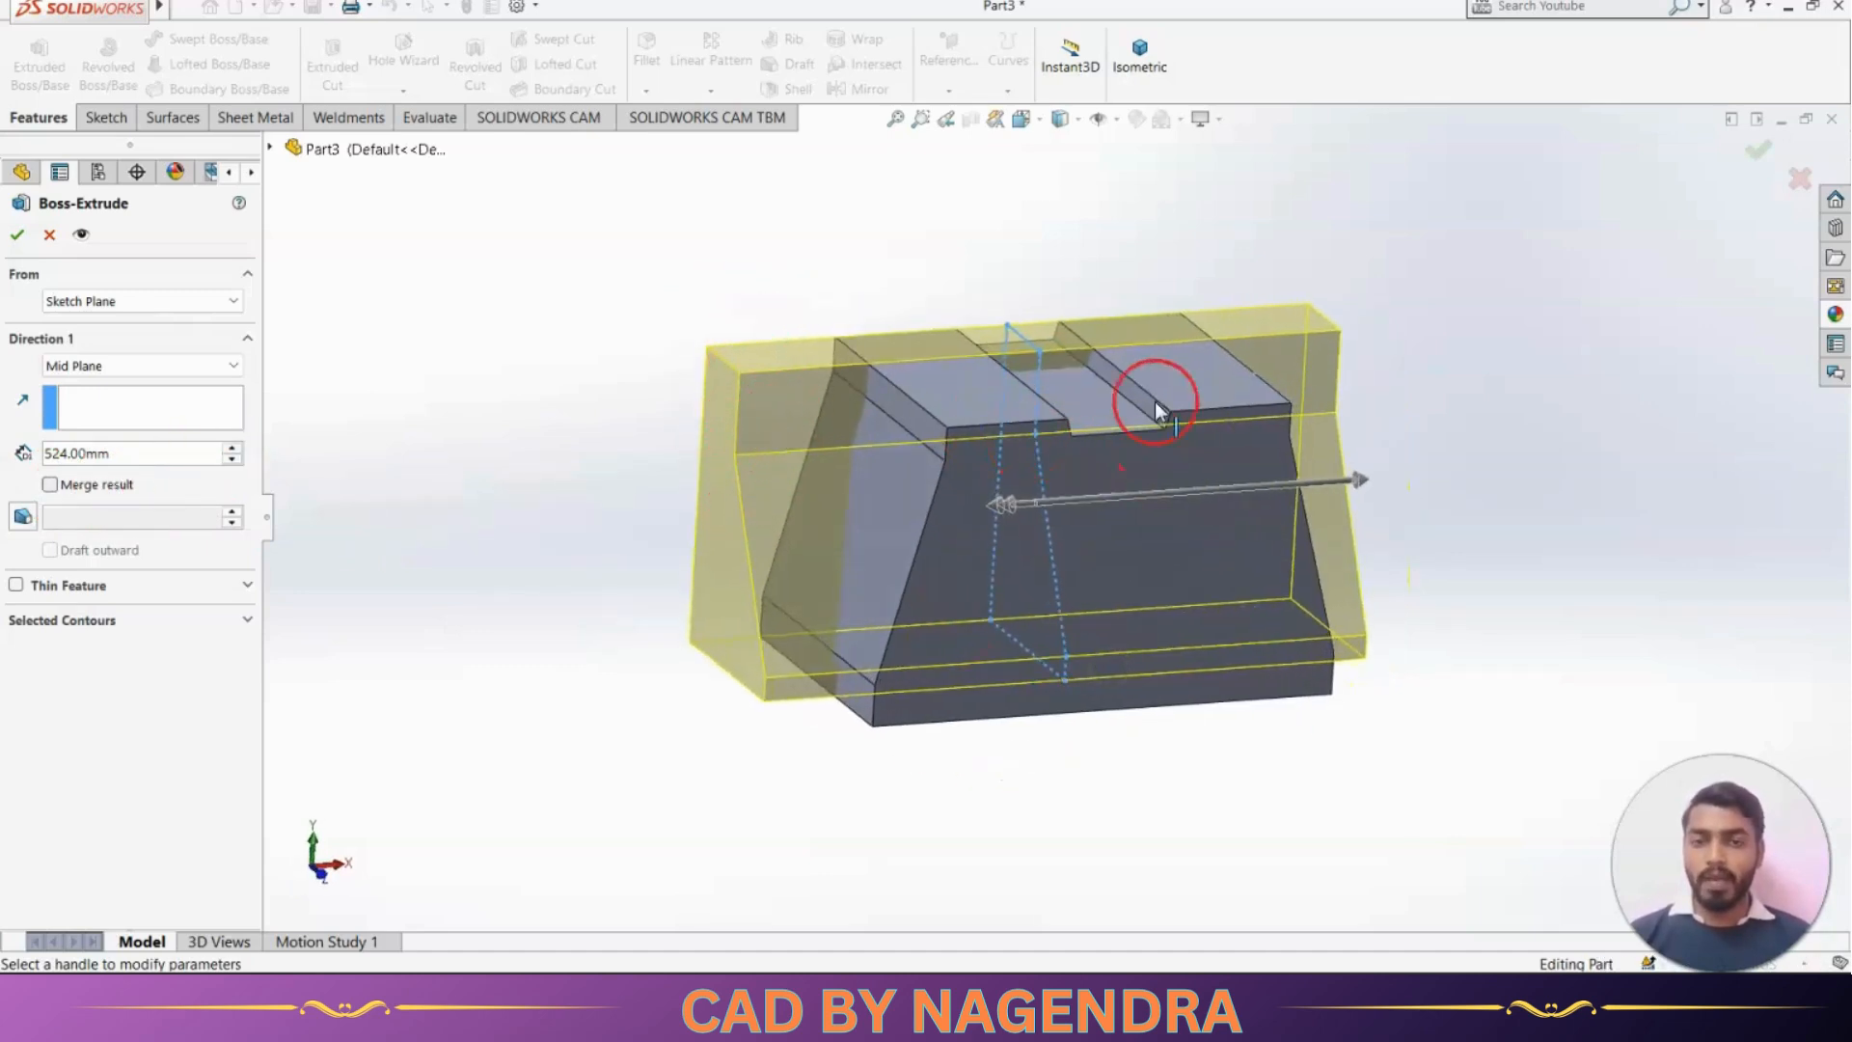
pyautogui.click(16, 235)
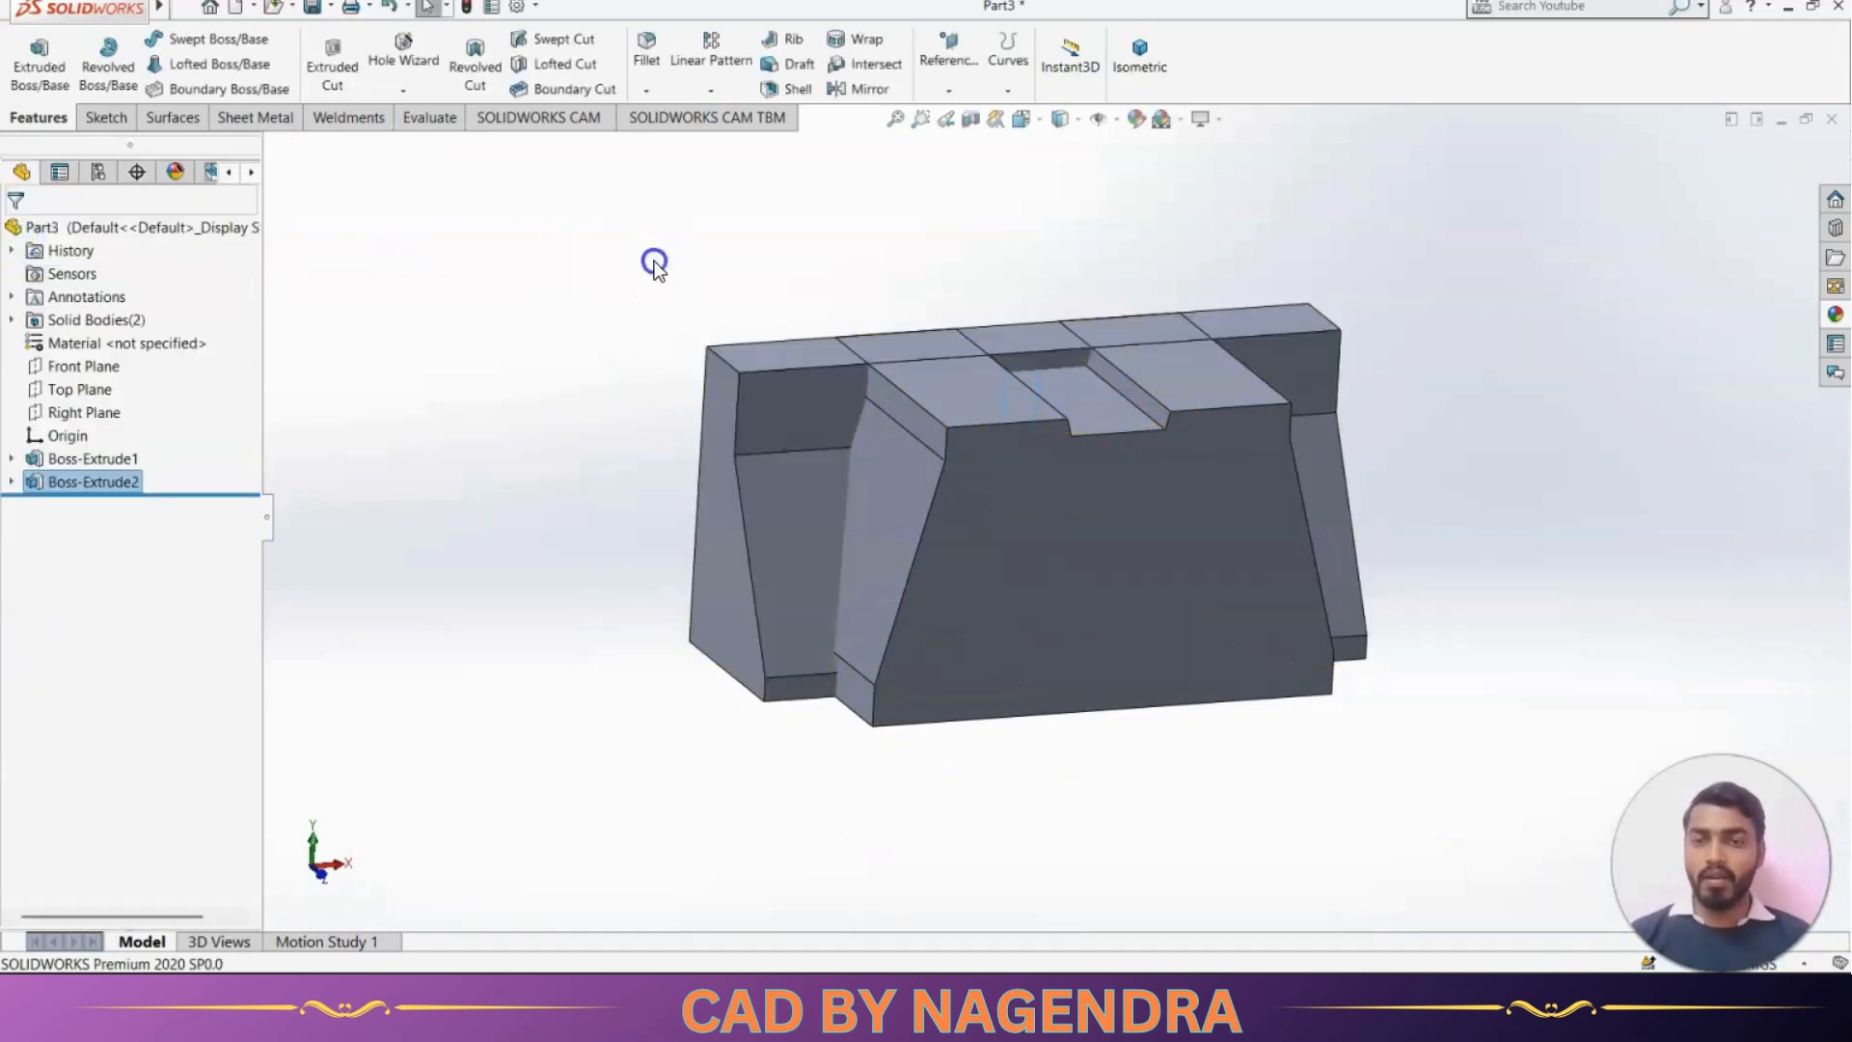
pyautogui.click(817, 447)
pyautogui.click(967, 533)
pyautogui.click(796, 552)
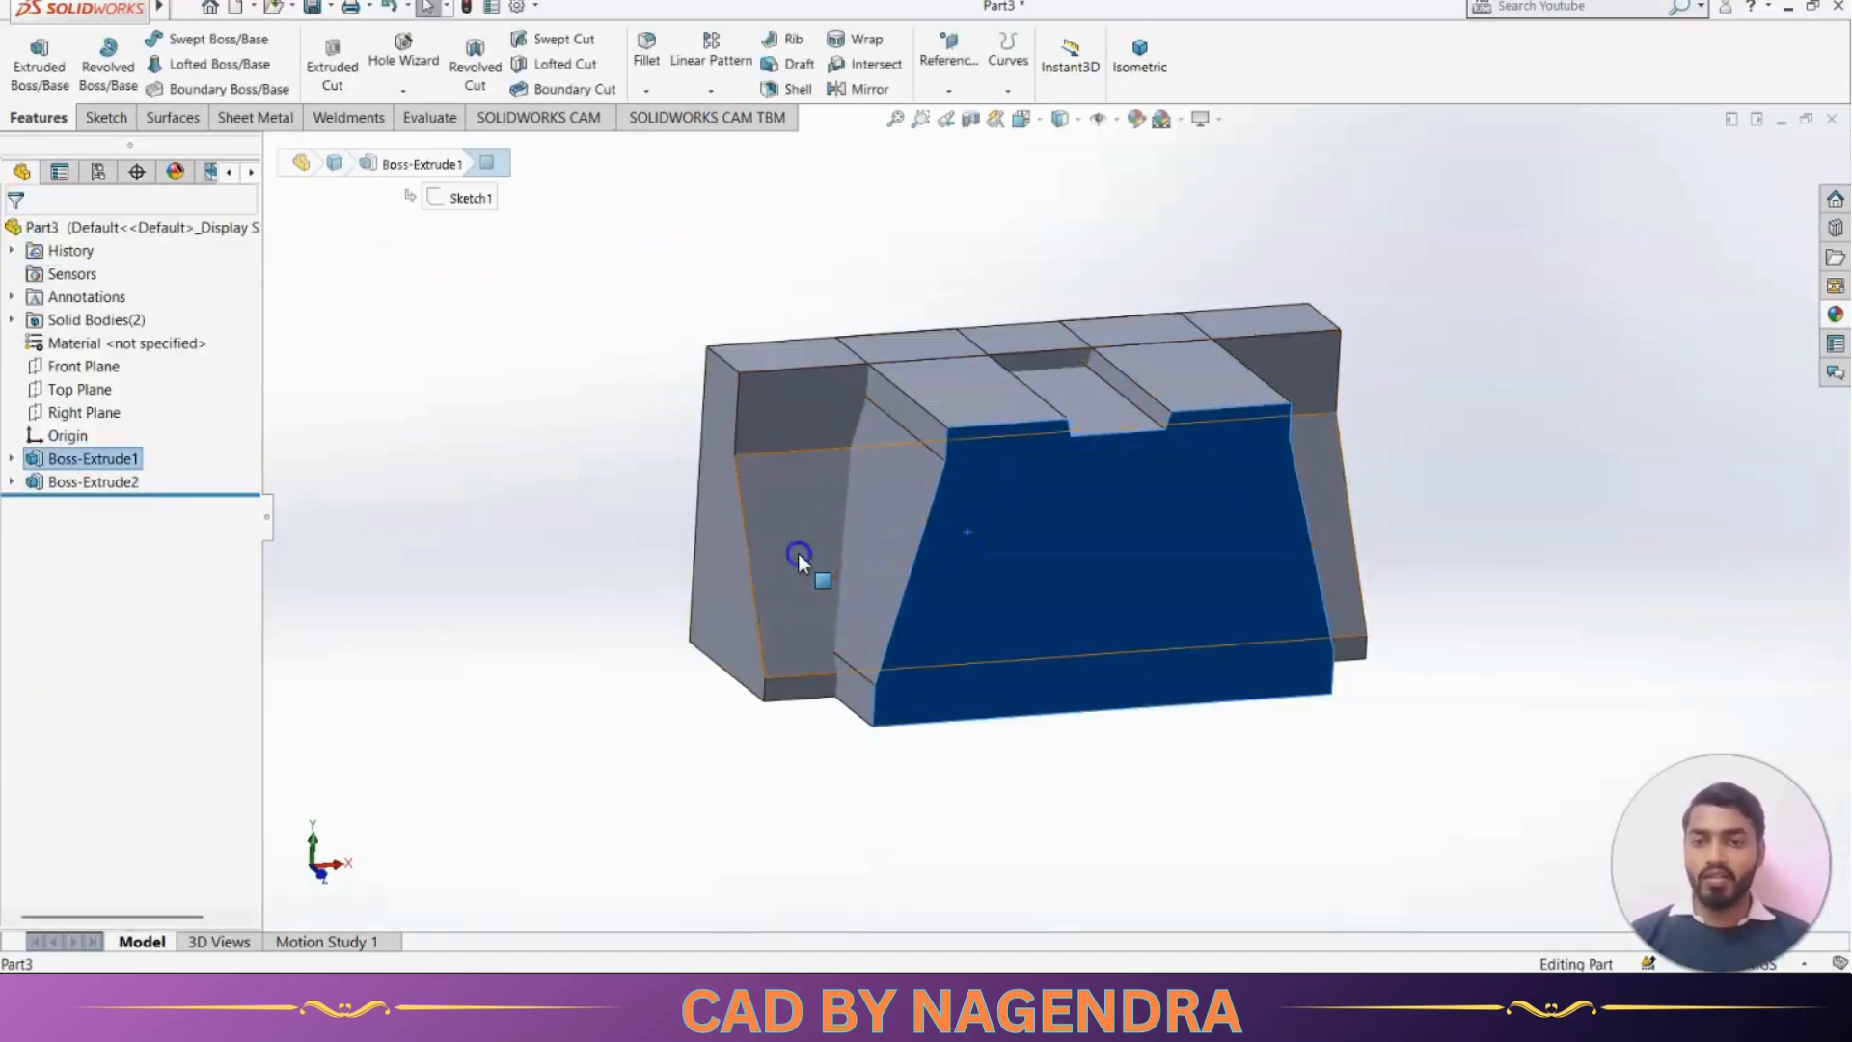
pyautogui.click(567, 565)
pyautogui.click(1142, 180)
# In isometric view, run Intersect on the Boss-Extrude2 and Boss-Extrude1 bodies with Create both, and generate the list of regions
pyautogui.click(1167, 67)
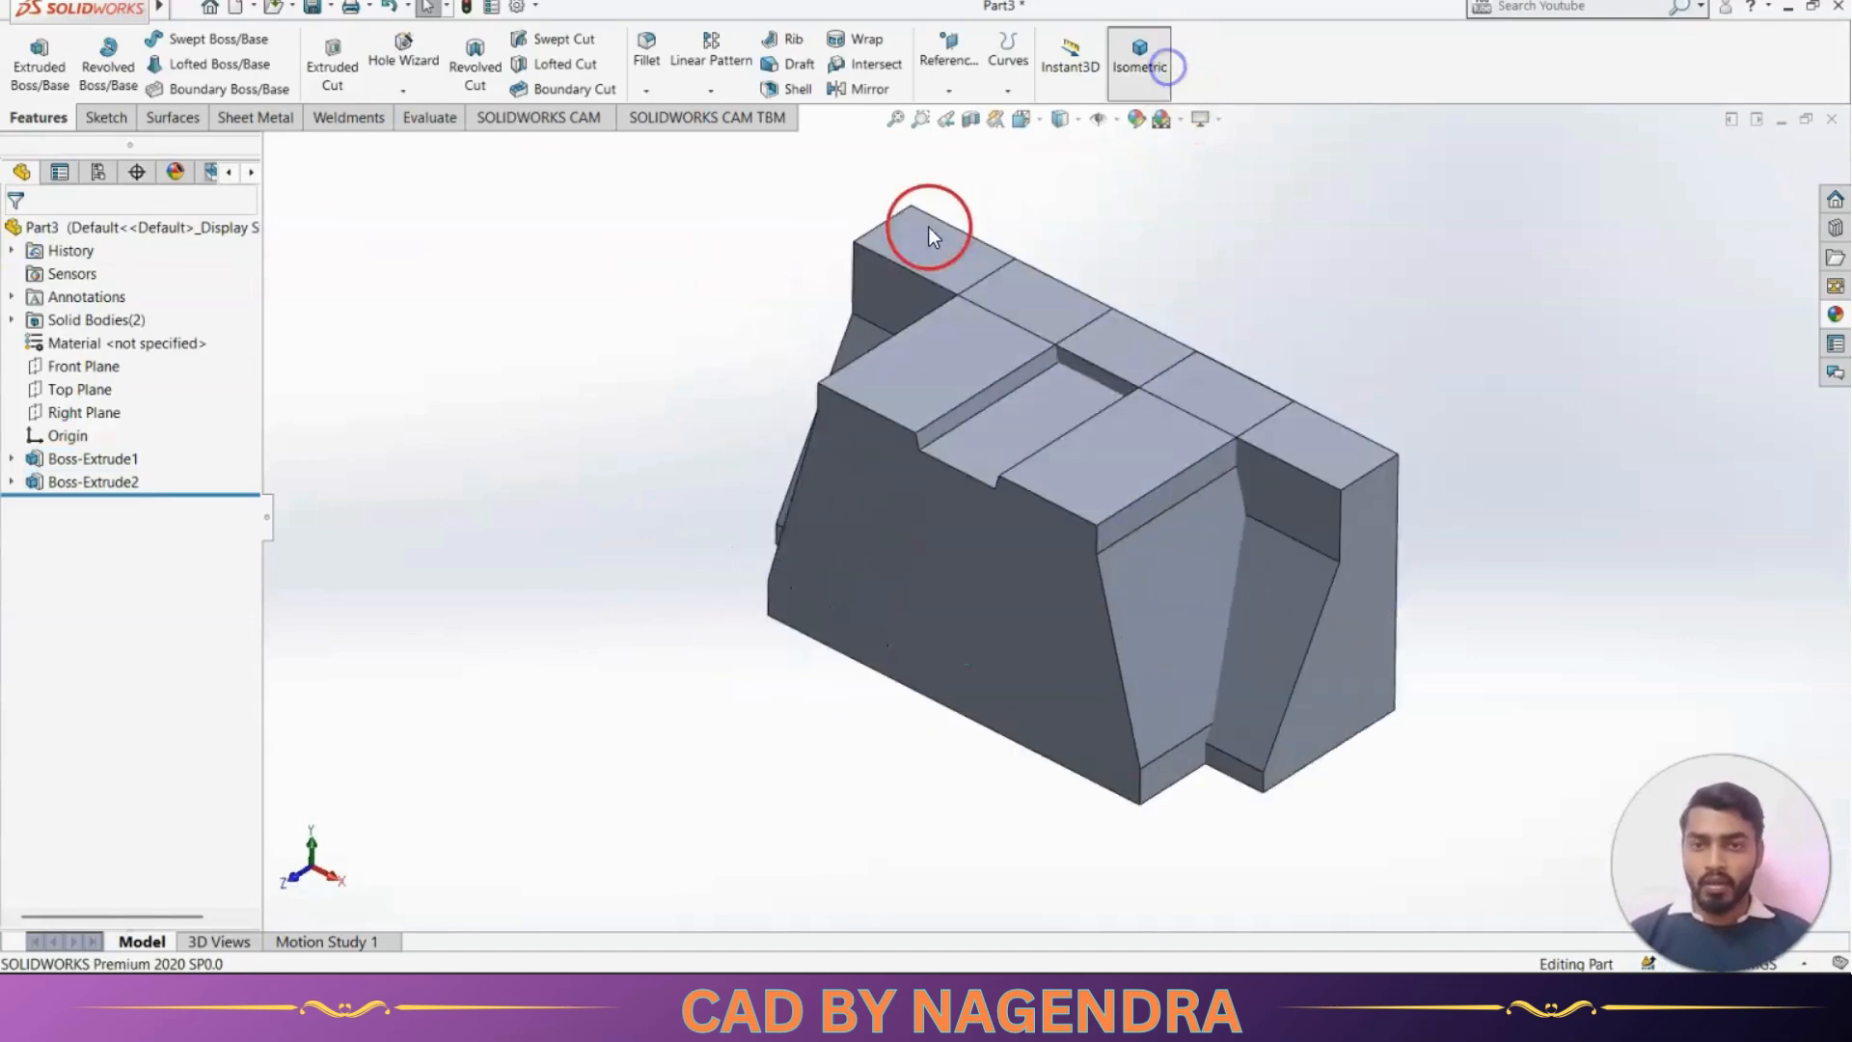
pyautogui.click(889, 77)
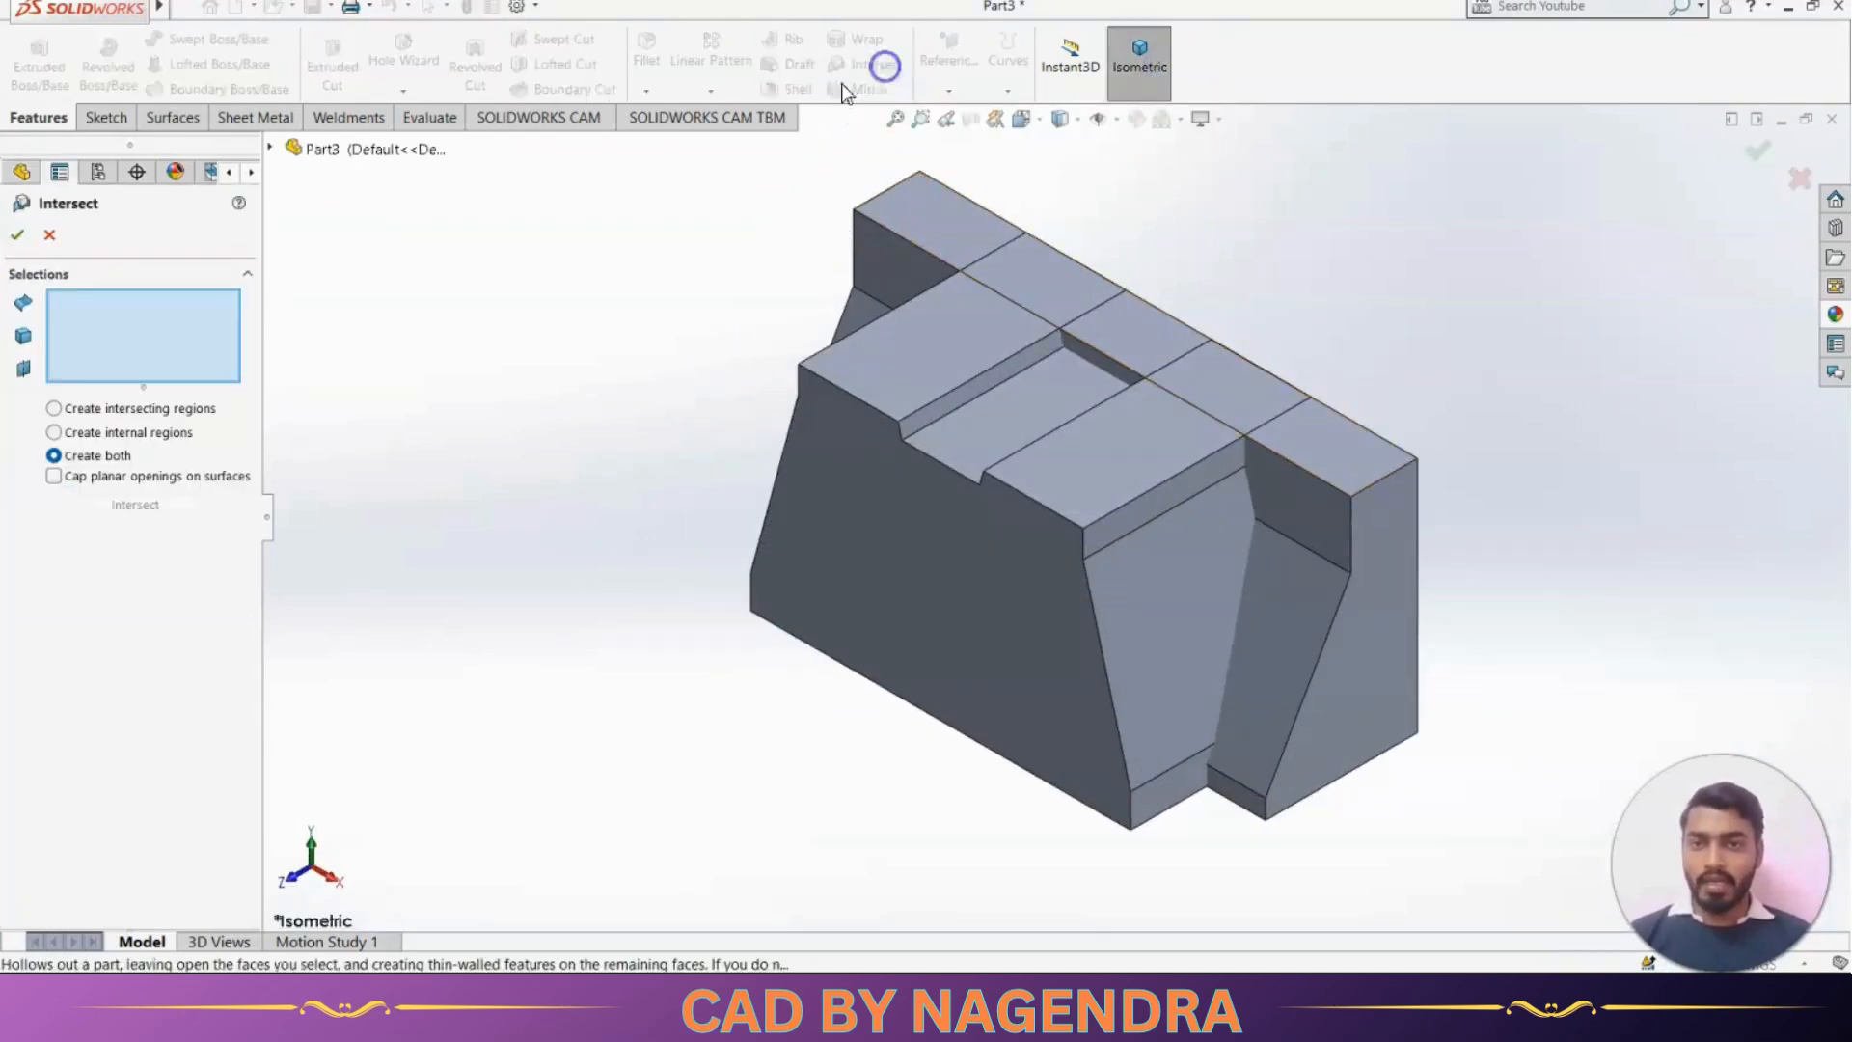
pyautogui.click(649, 260)
pyautogui.click(881, 226)
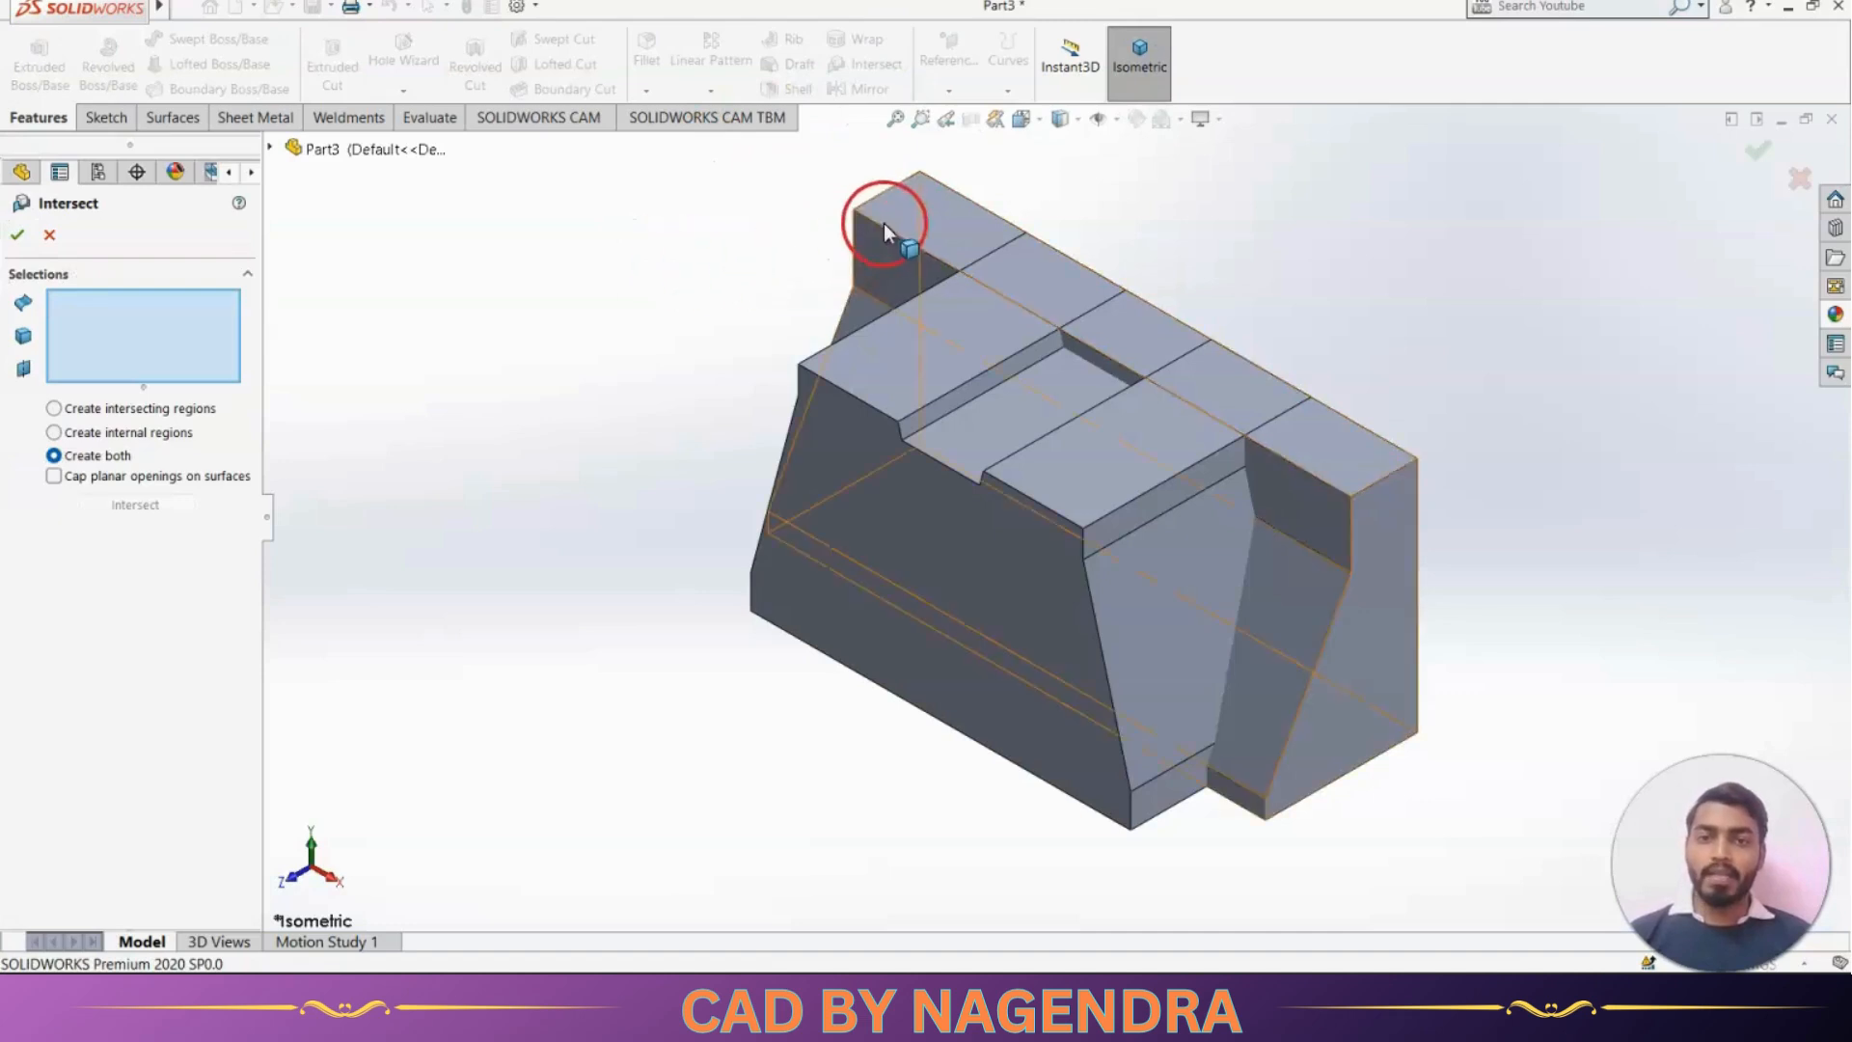
pyautogui.click(845, 288)
pyautogui.click(881, 376)
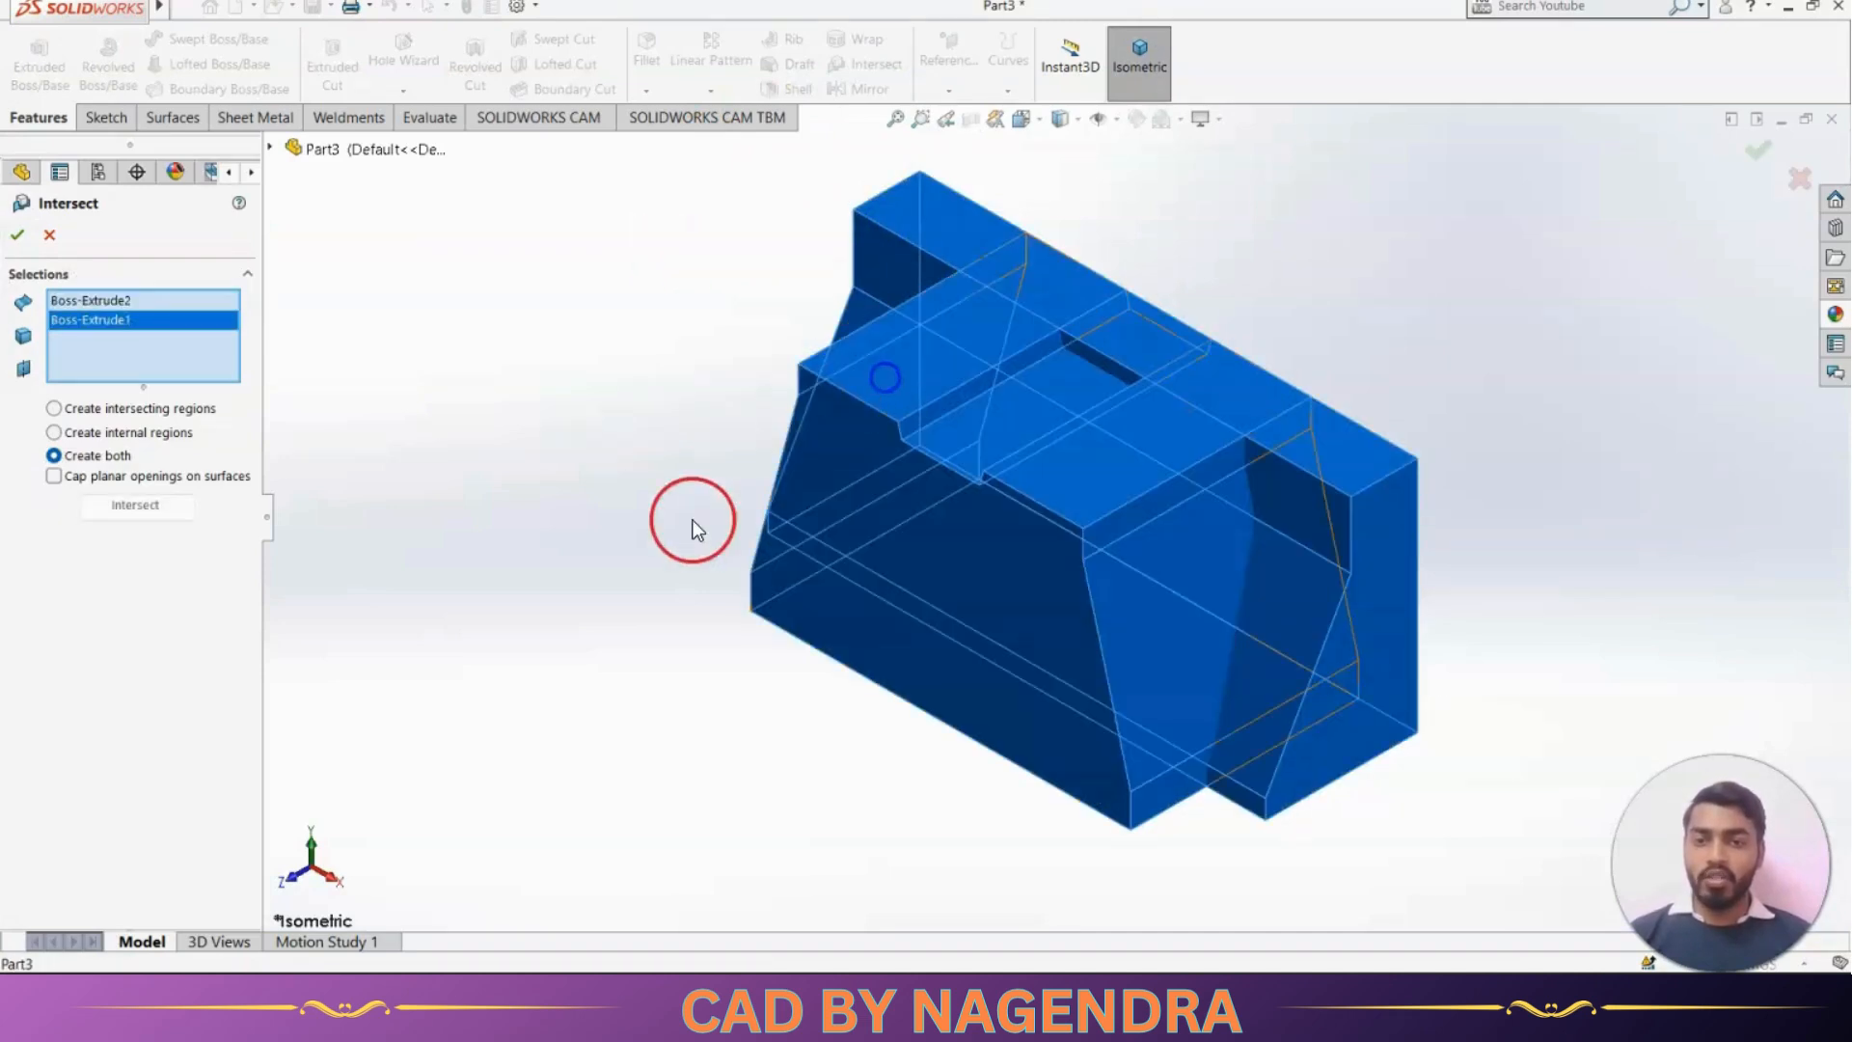
pyautogui.click(145, 507)
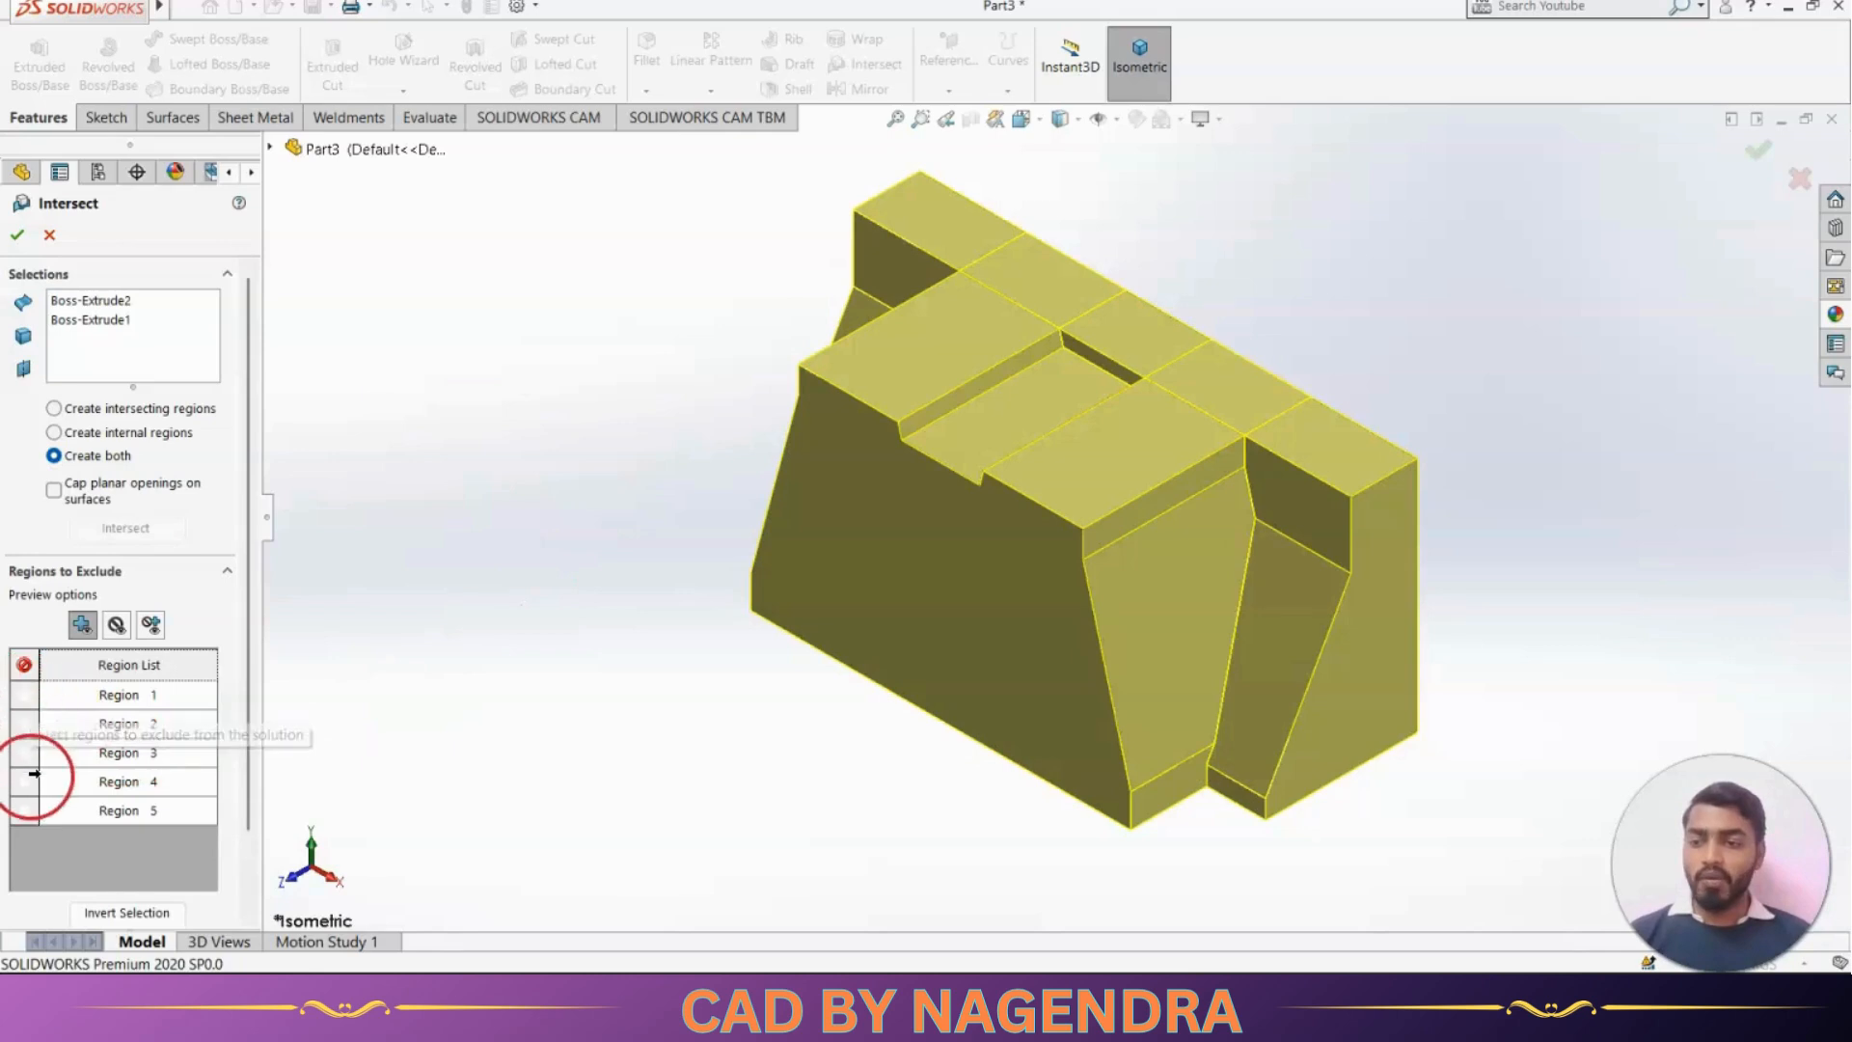
# Exclude Regions 1, 2, 3 and 4 from the intersection, keep only Region 5, and finish the Intersect feature
pyautogui.click(113, 698)
pyautogui.click(26, 695)
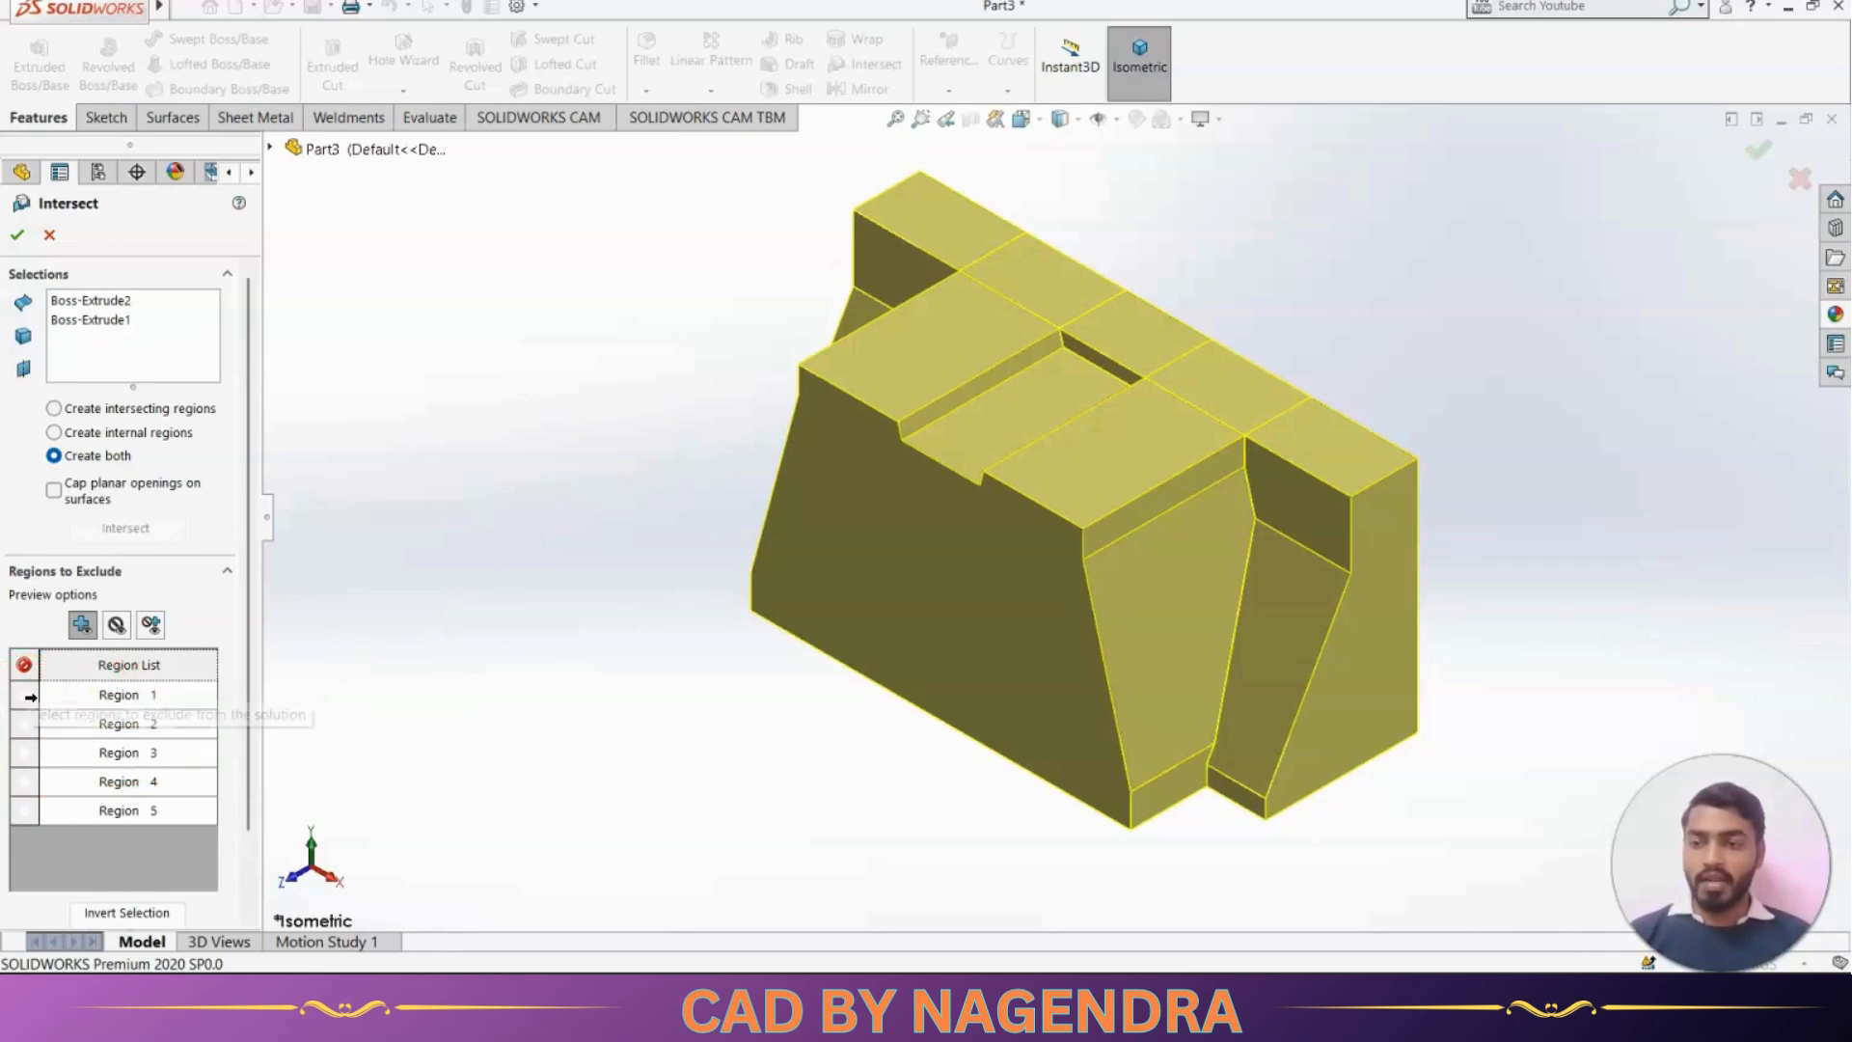
pyautogui.click(29, 699)
pyautogui.click(794, 768)
pyautogui.click(120, 752)
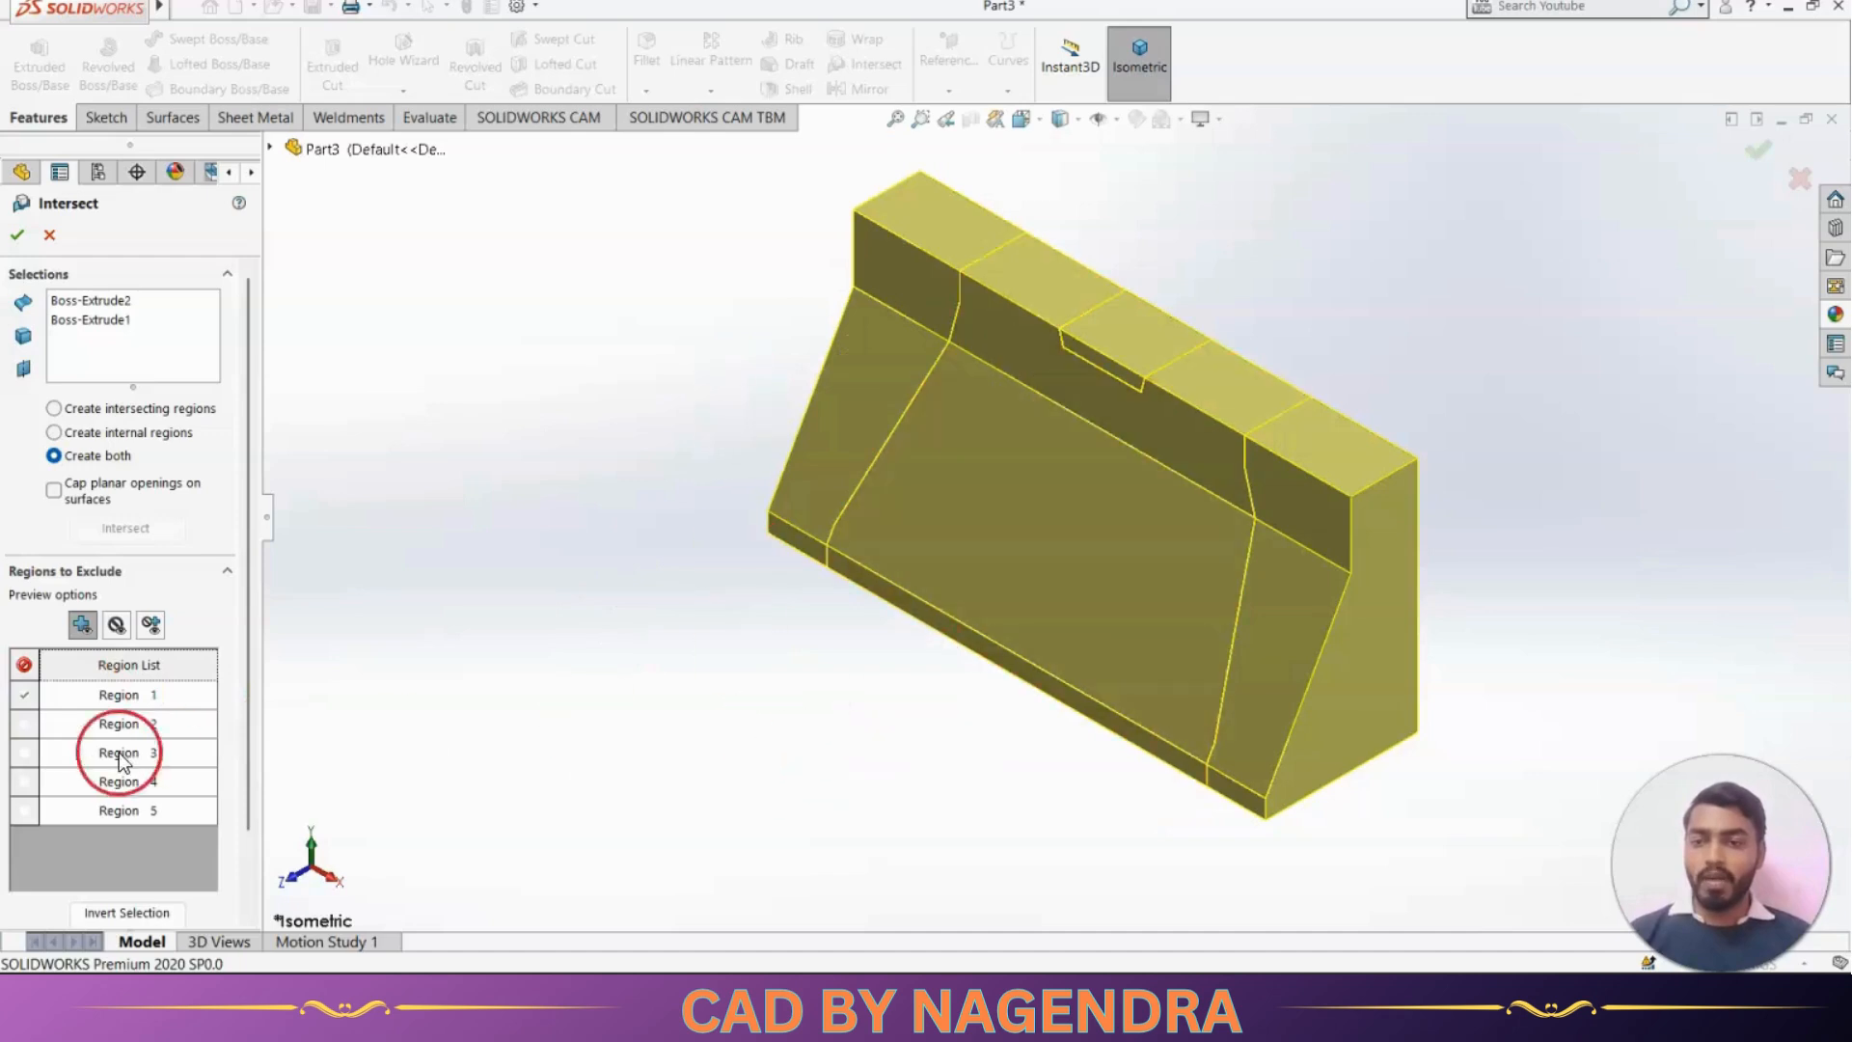
pyautogui.click(27, 723)
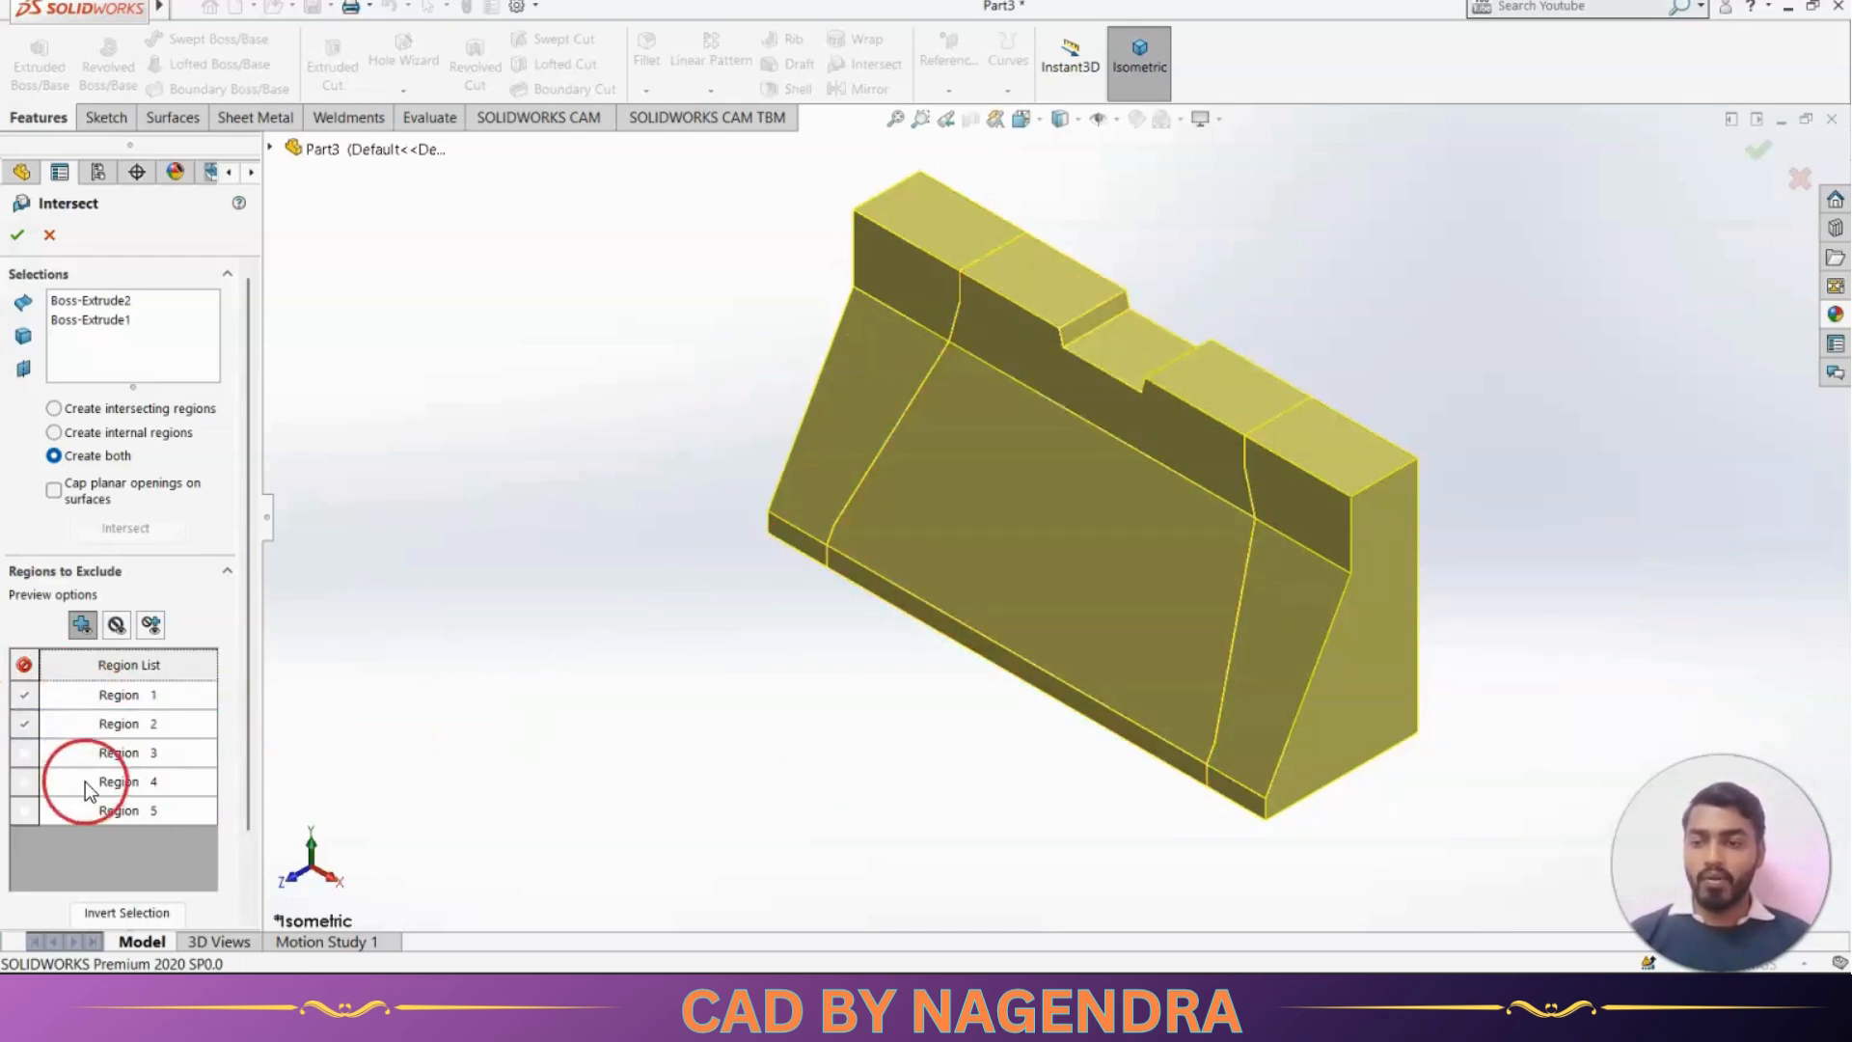
pyautogui.click(30, 750)
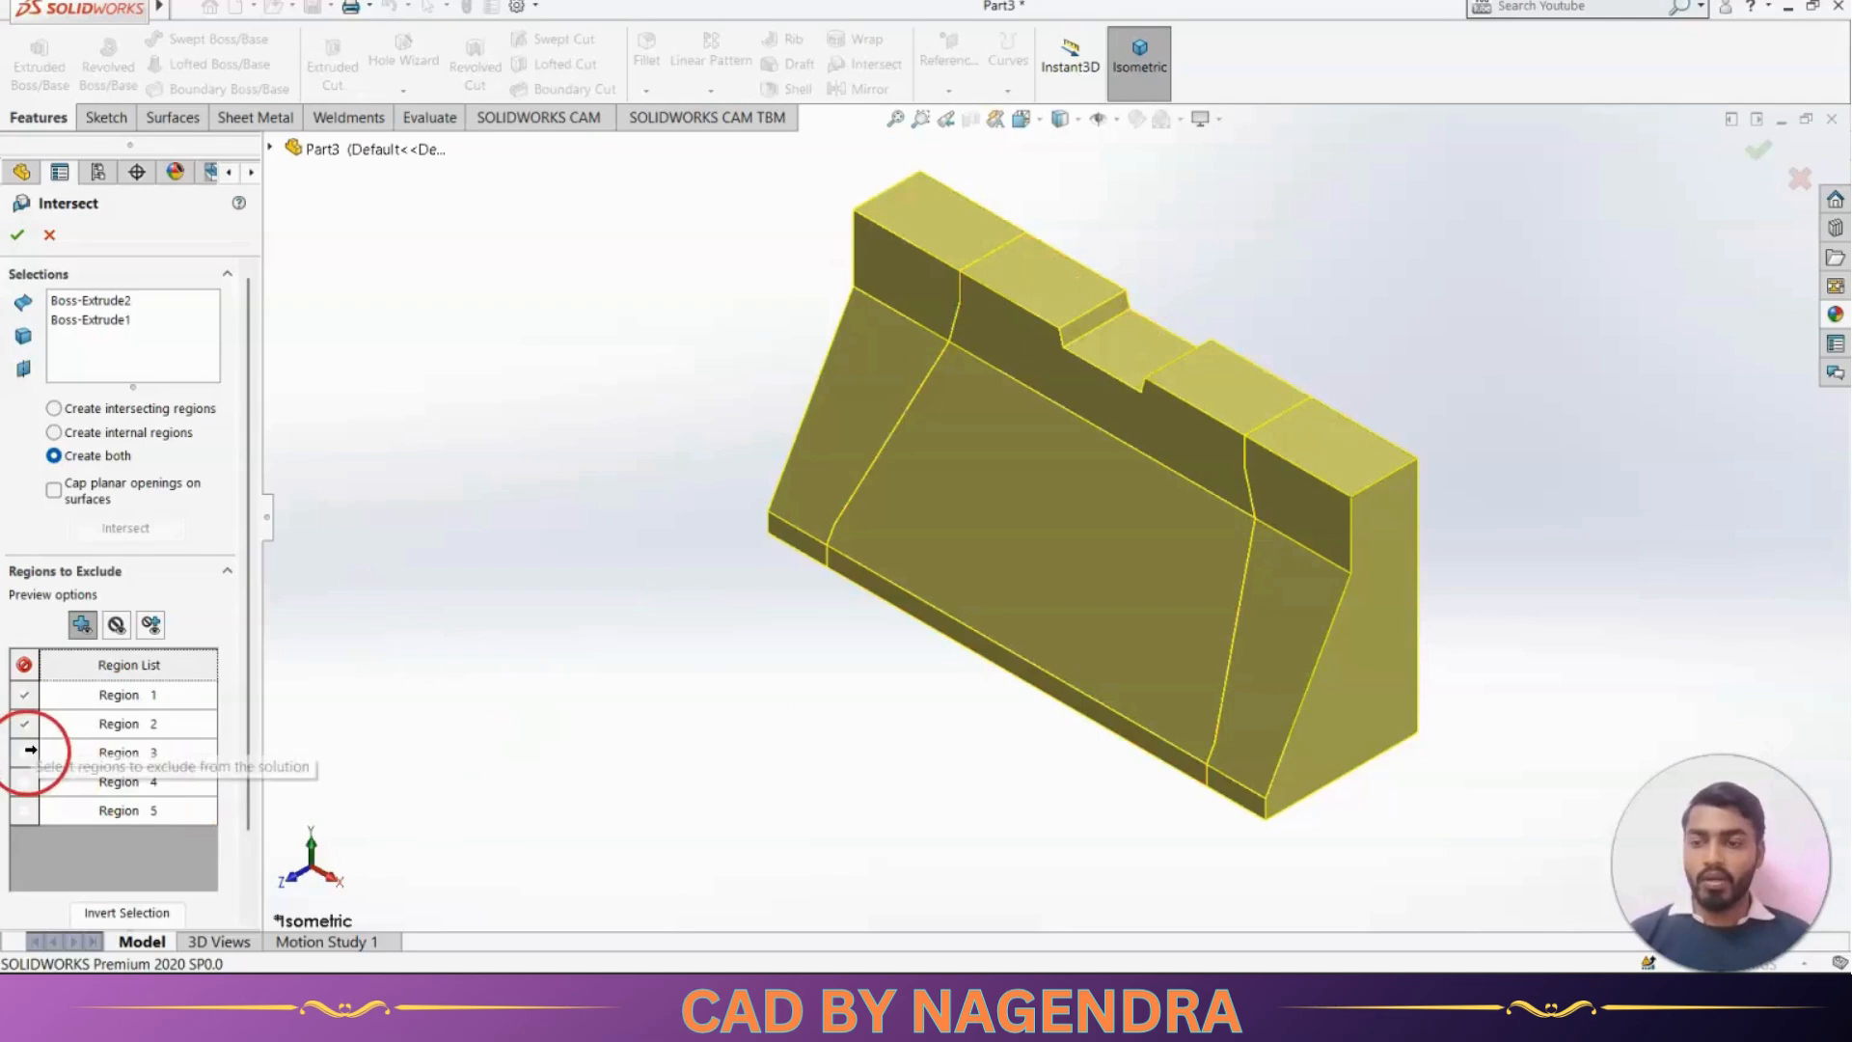
pyautogui.click(27, 779)
pyautogui.click(134, 810)
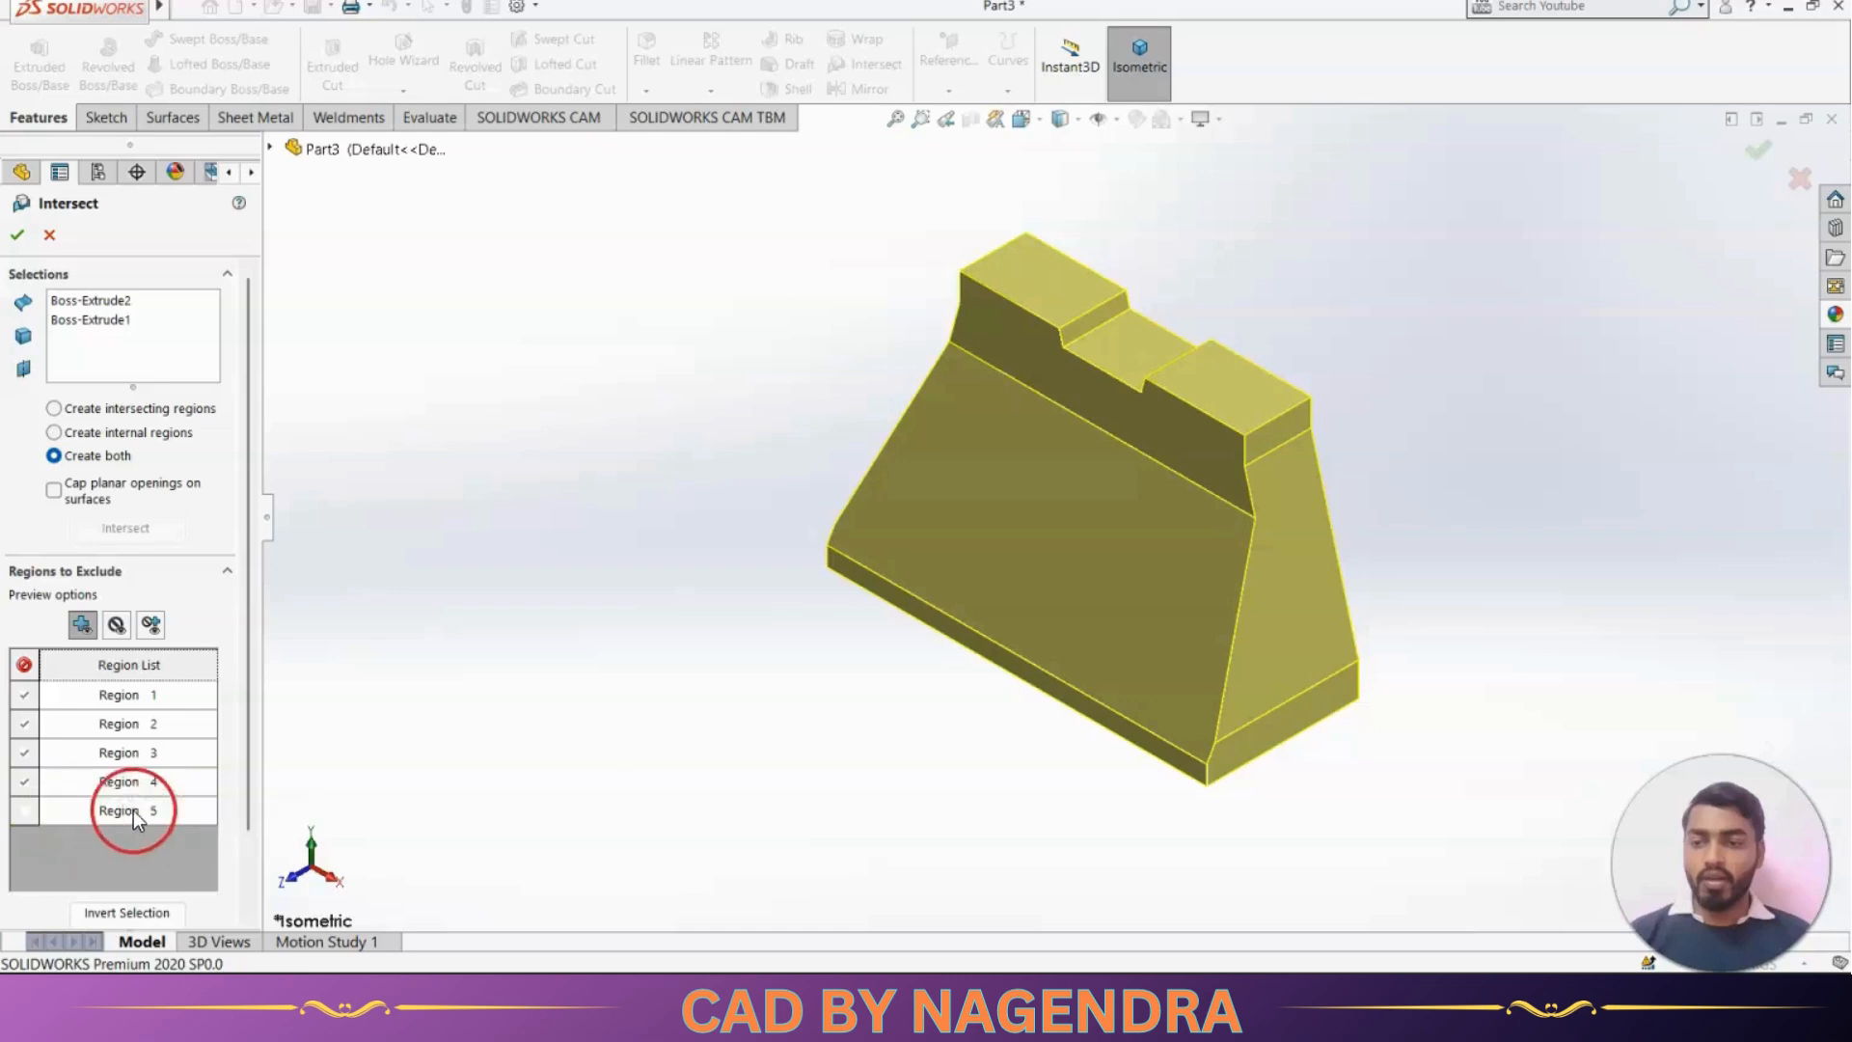
pyautogui.click(19, 233)
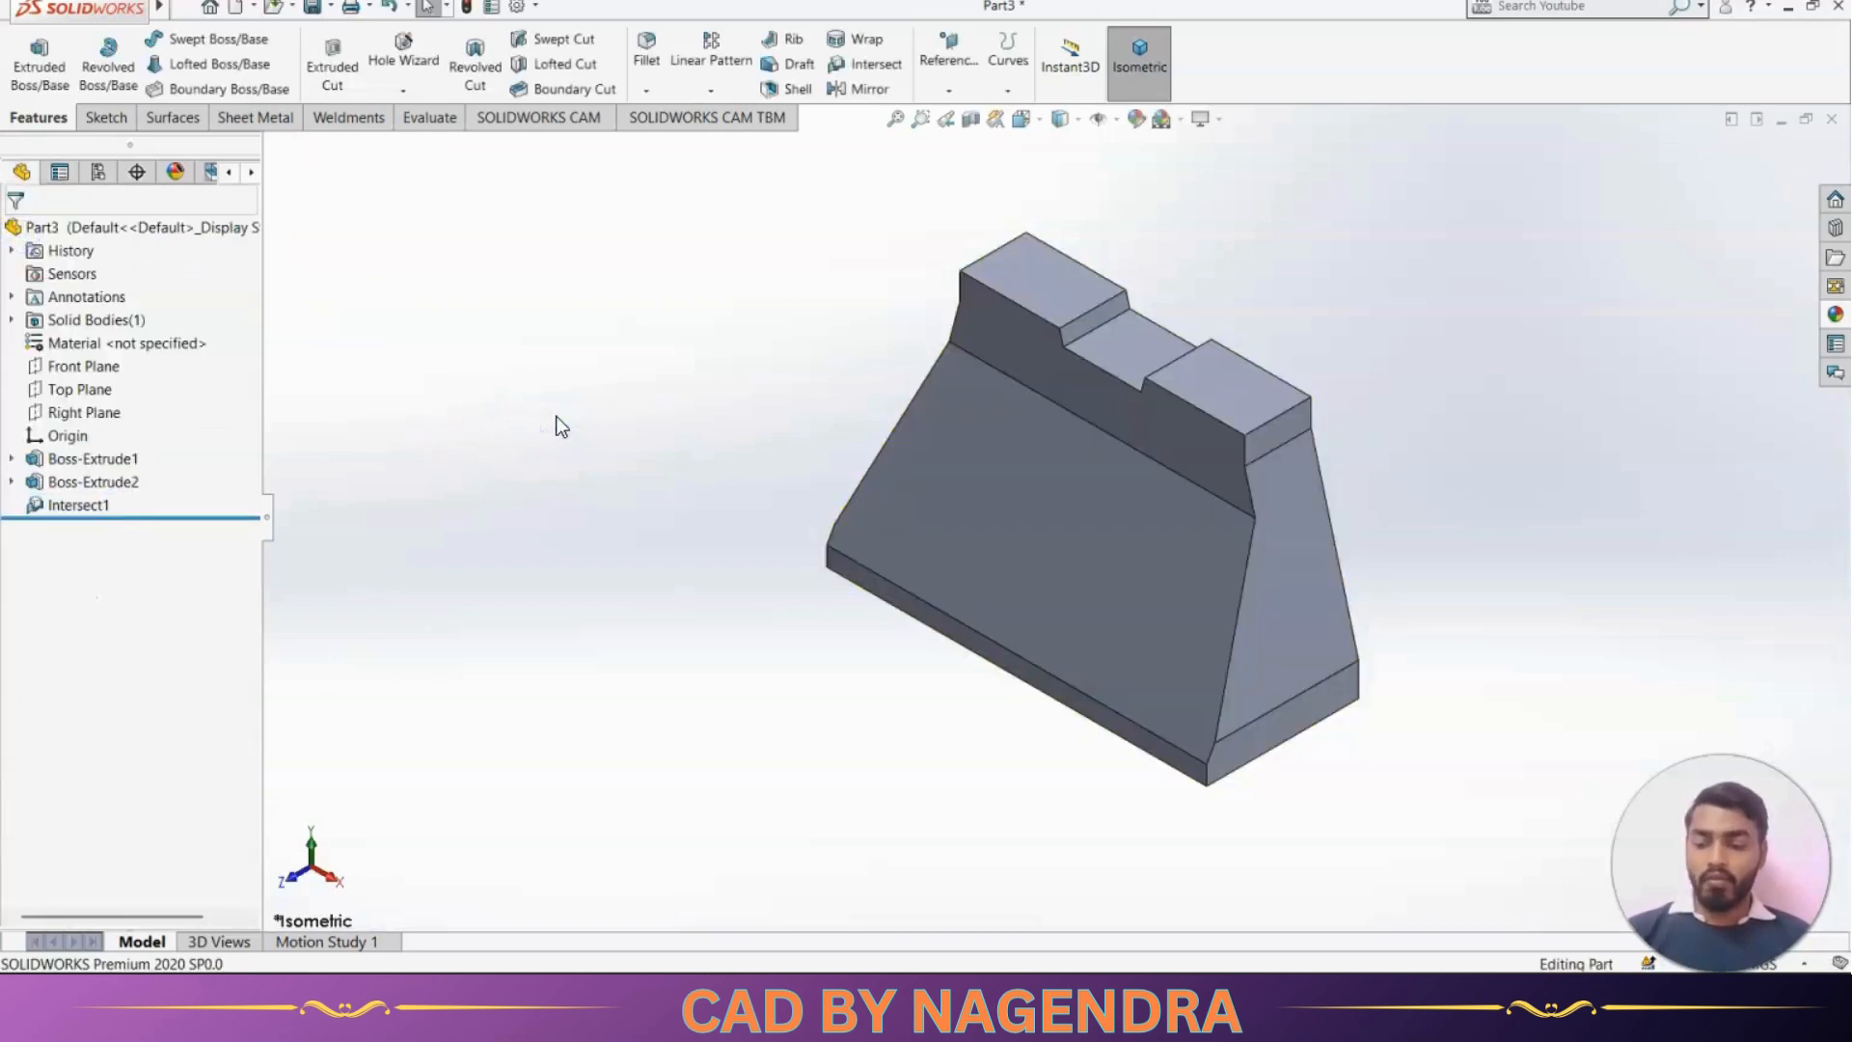
# Examine the intersected body in front, left and isometric views, and compare it with the pocket dimensions in the reference drawing
pyautogui.hotkey('ctrl', '1')
pyautogui.click(1512, 443)
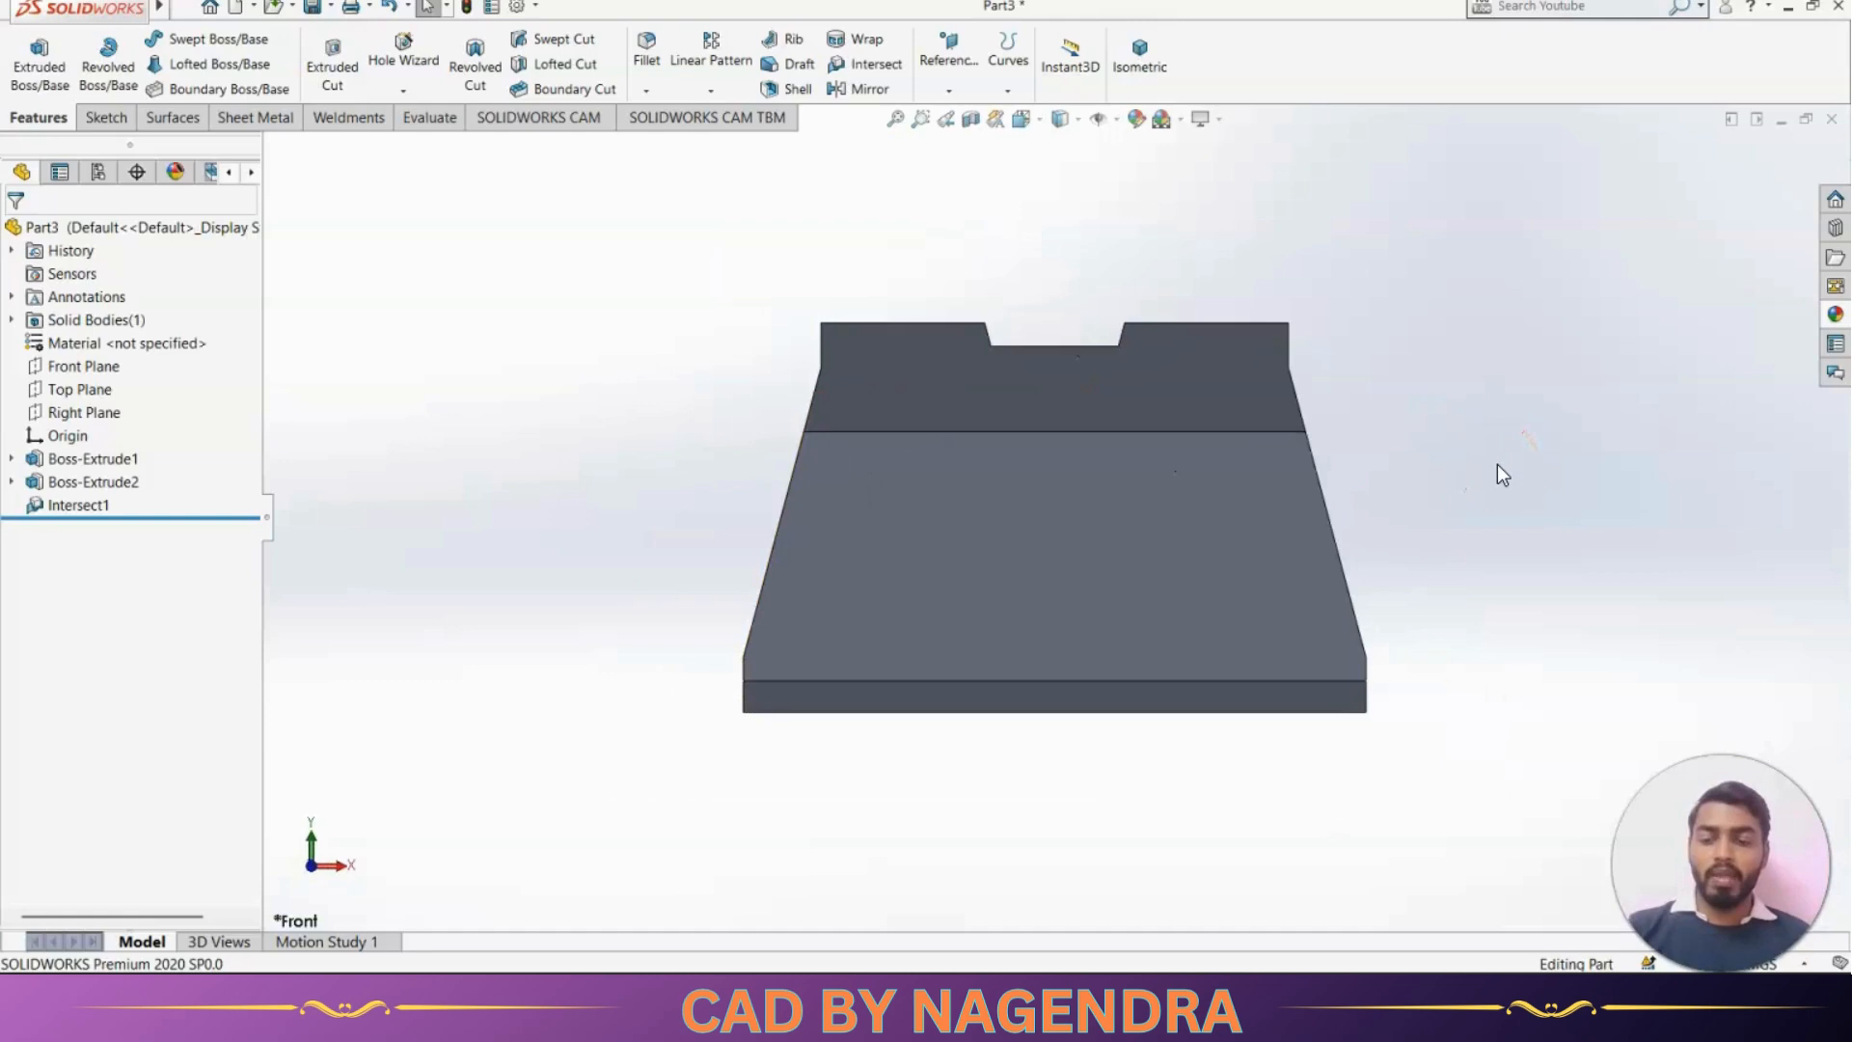
pyautogui.hotkey('ctrl', '3')
pyautogui.click(1471, 465)
pyautogui.click(1068, 569)
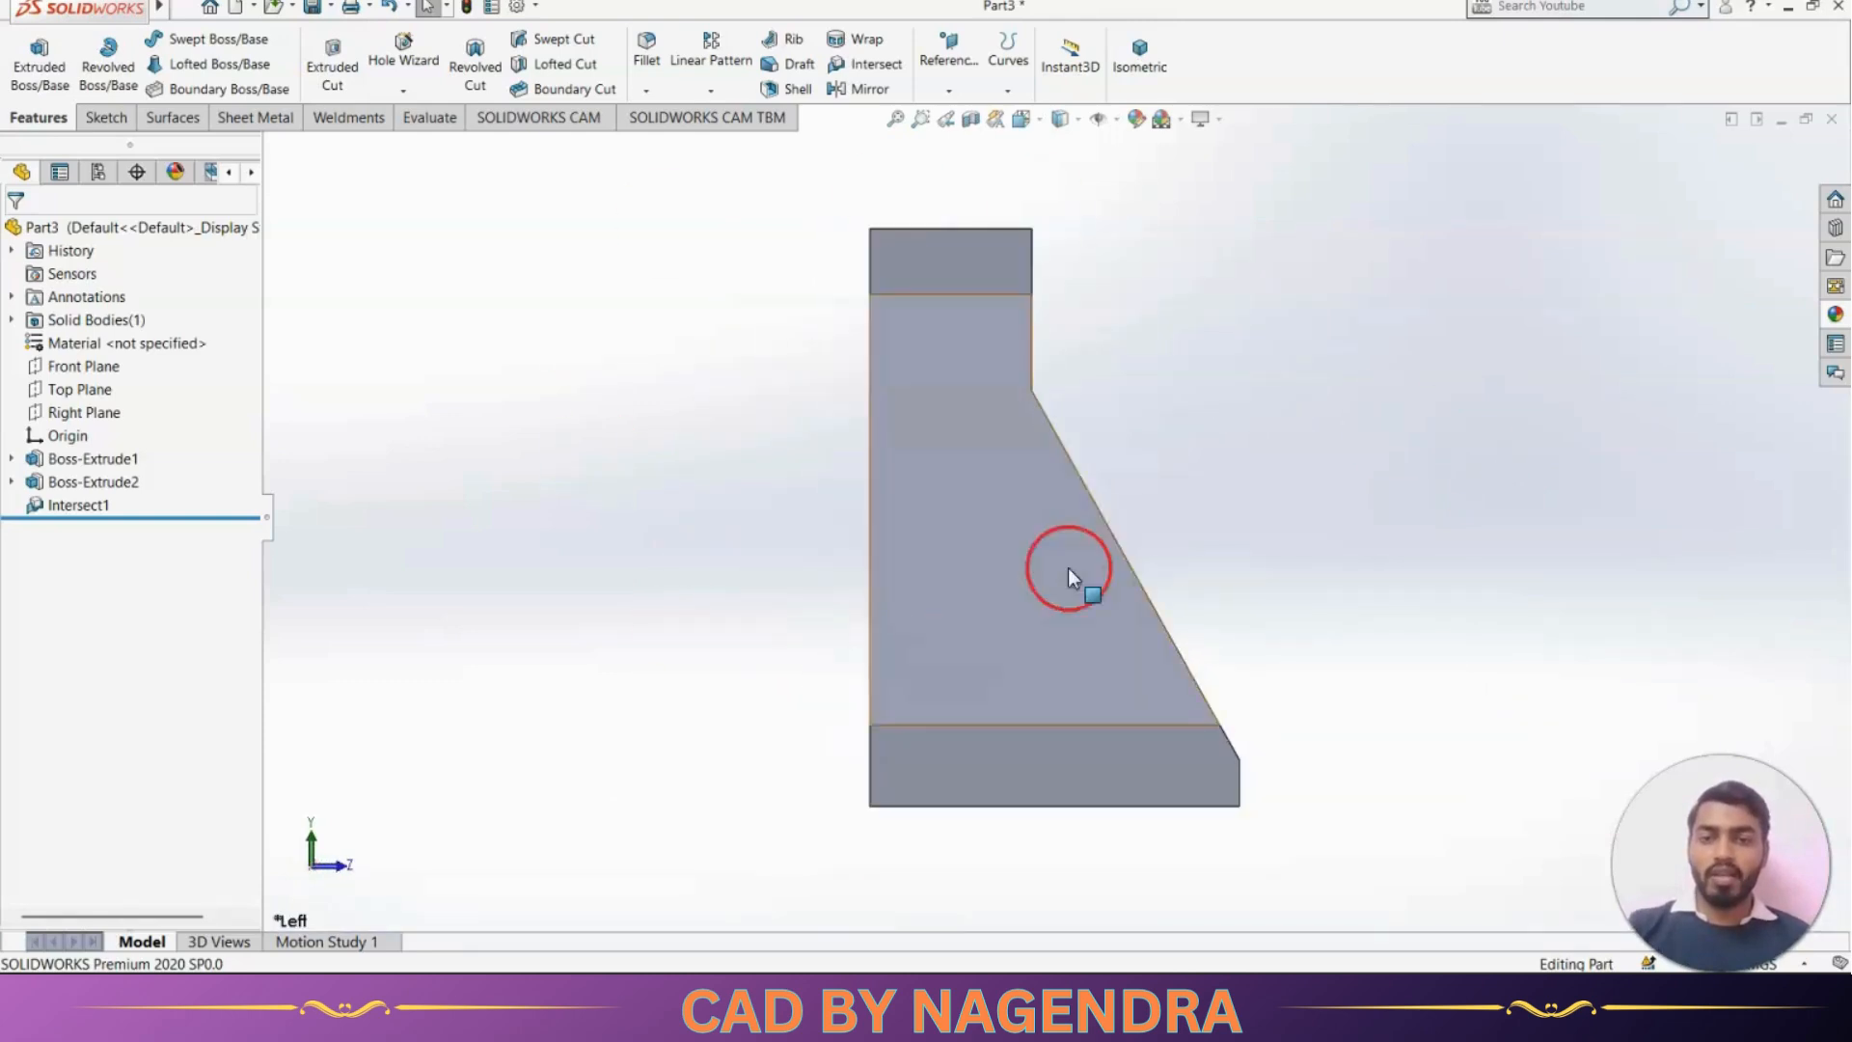
pyautogui.click(1218, 461)
pyautogui.click(1141, 55)
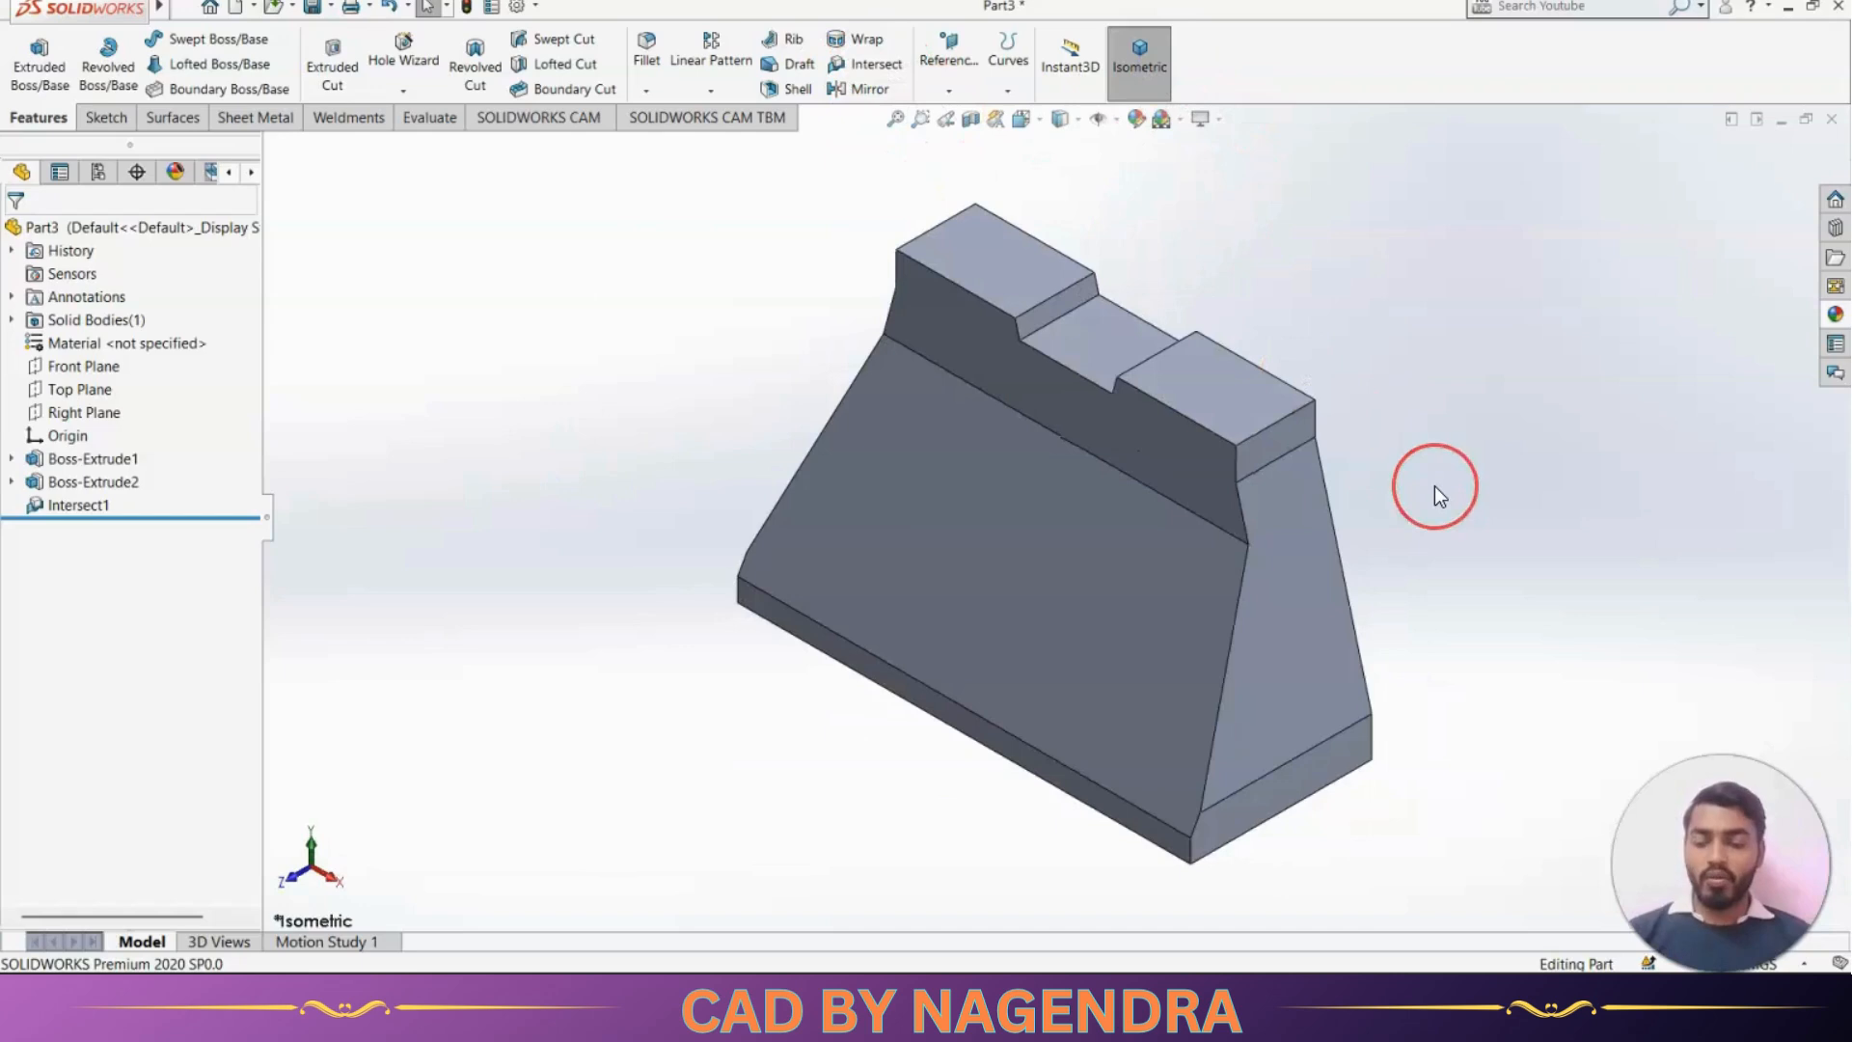
pyautogui.hotkey('alt', 'Tab')
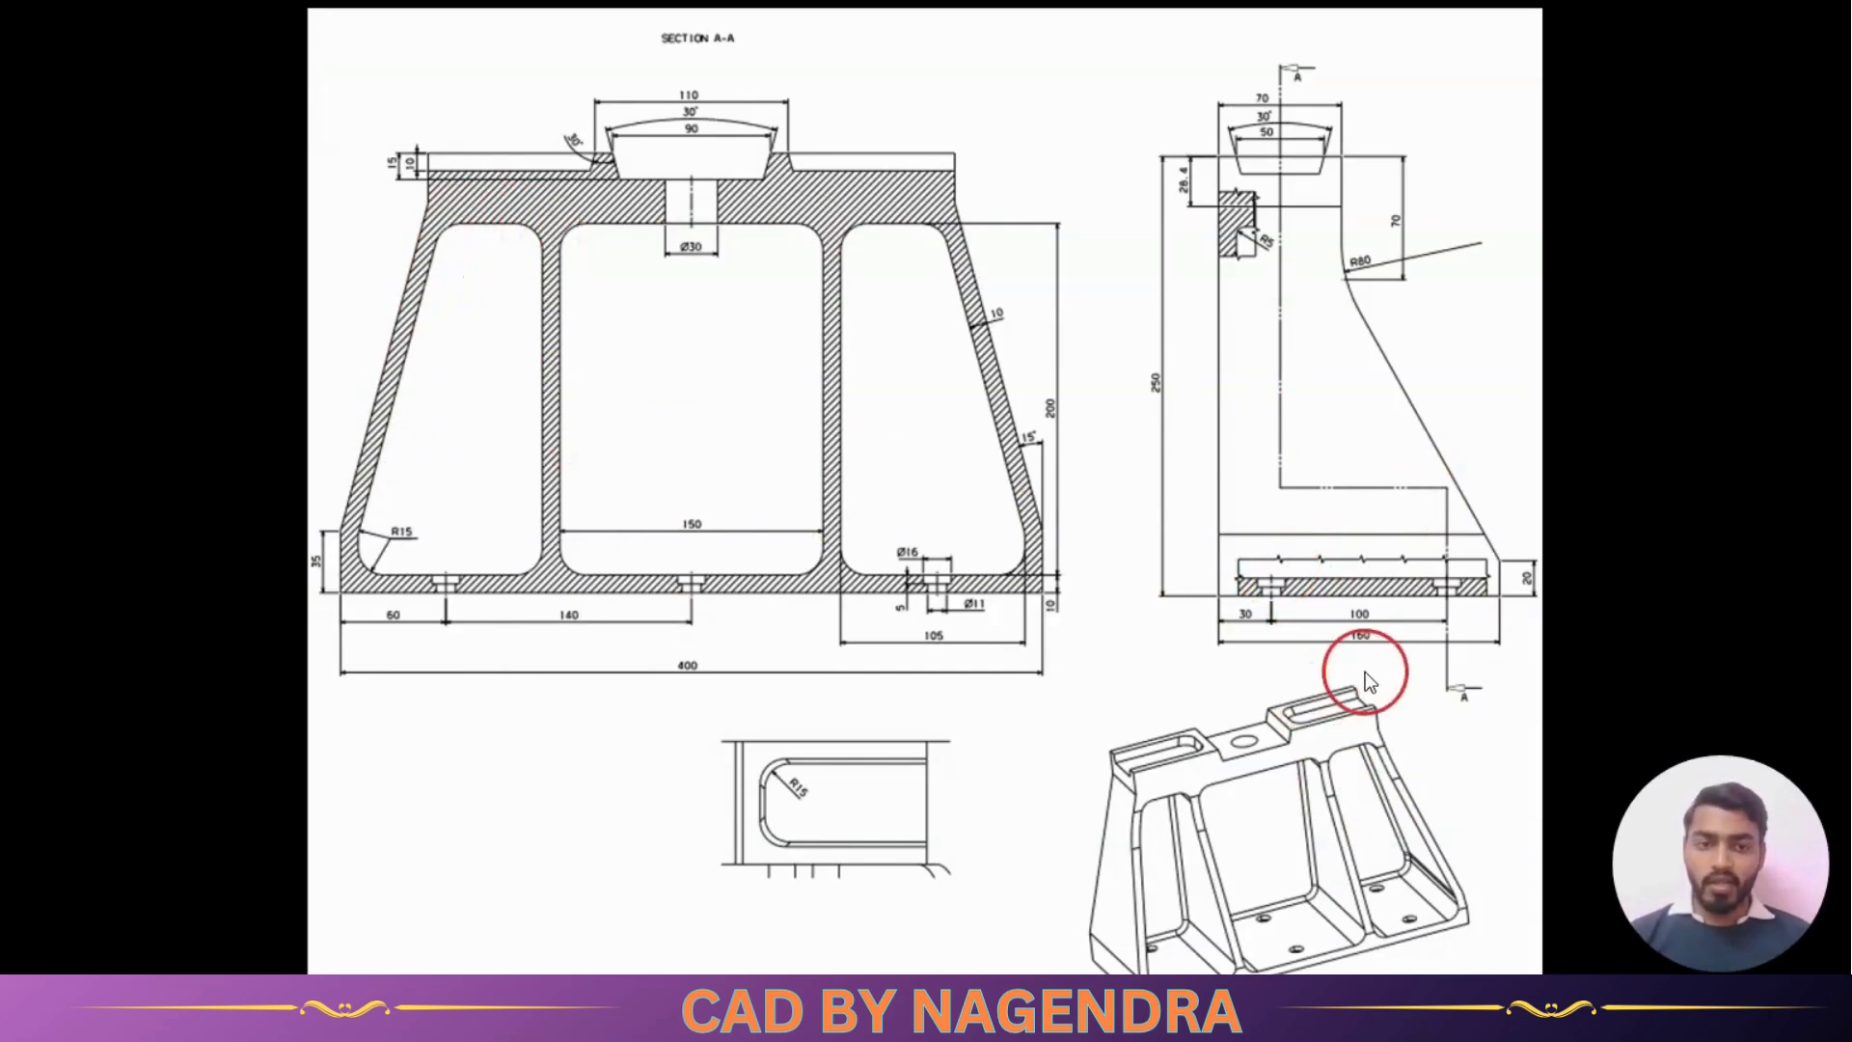
pyautogui.scroll(2, 1492, 673)
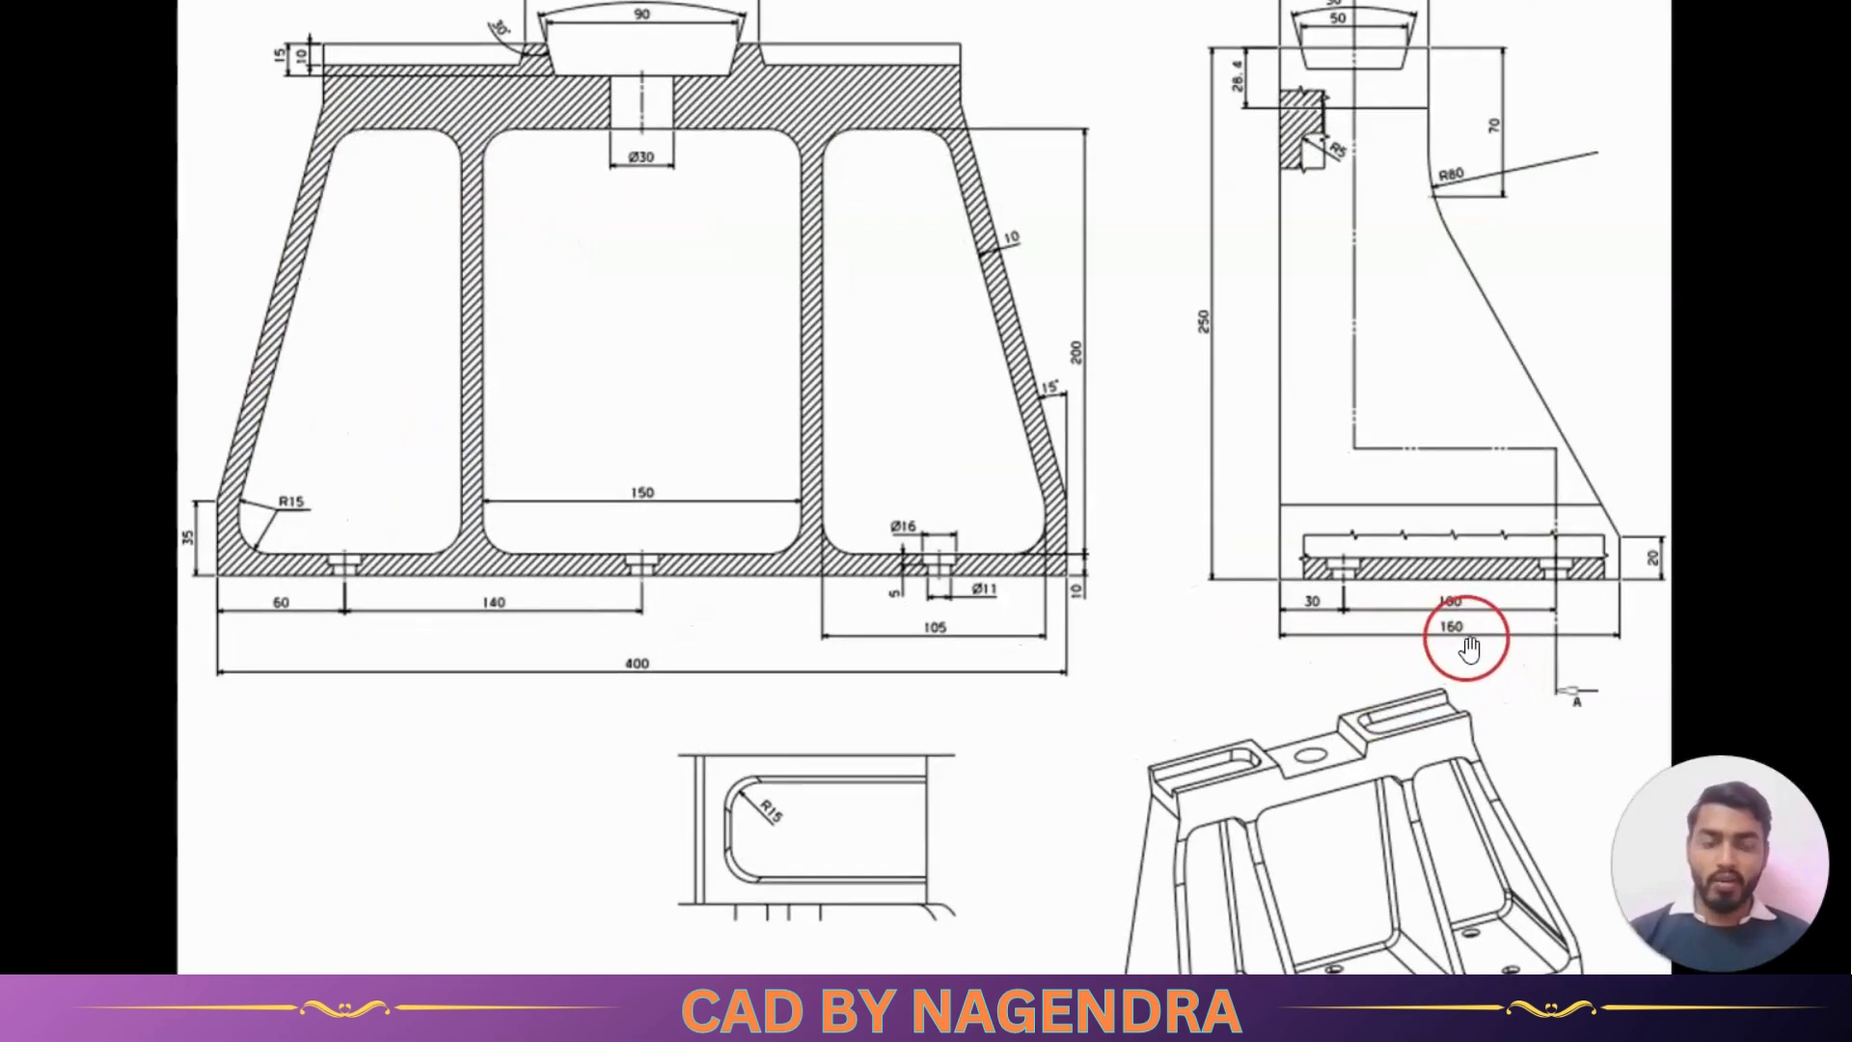
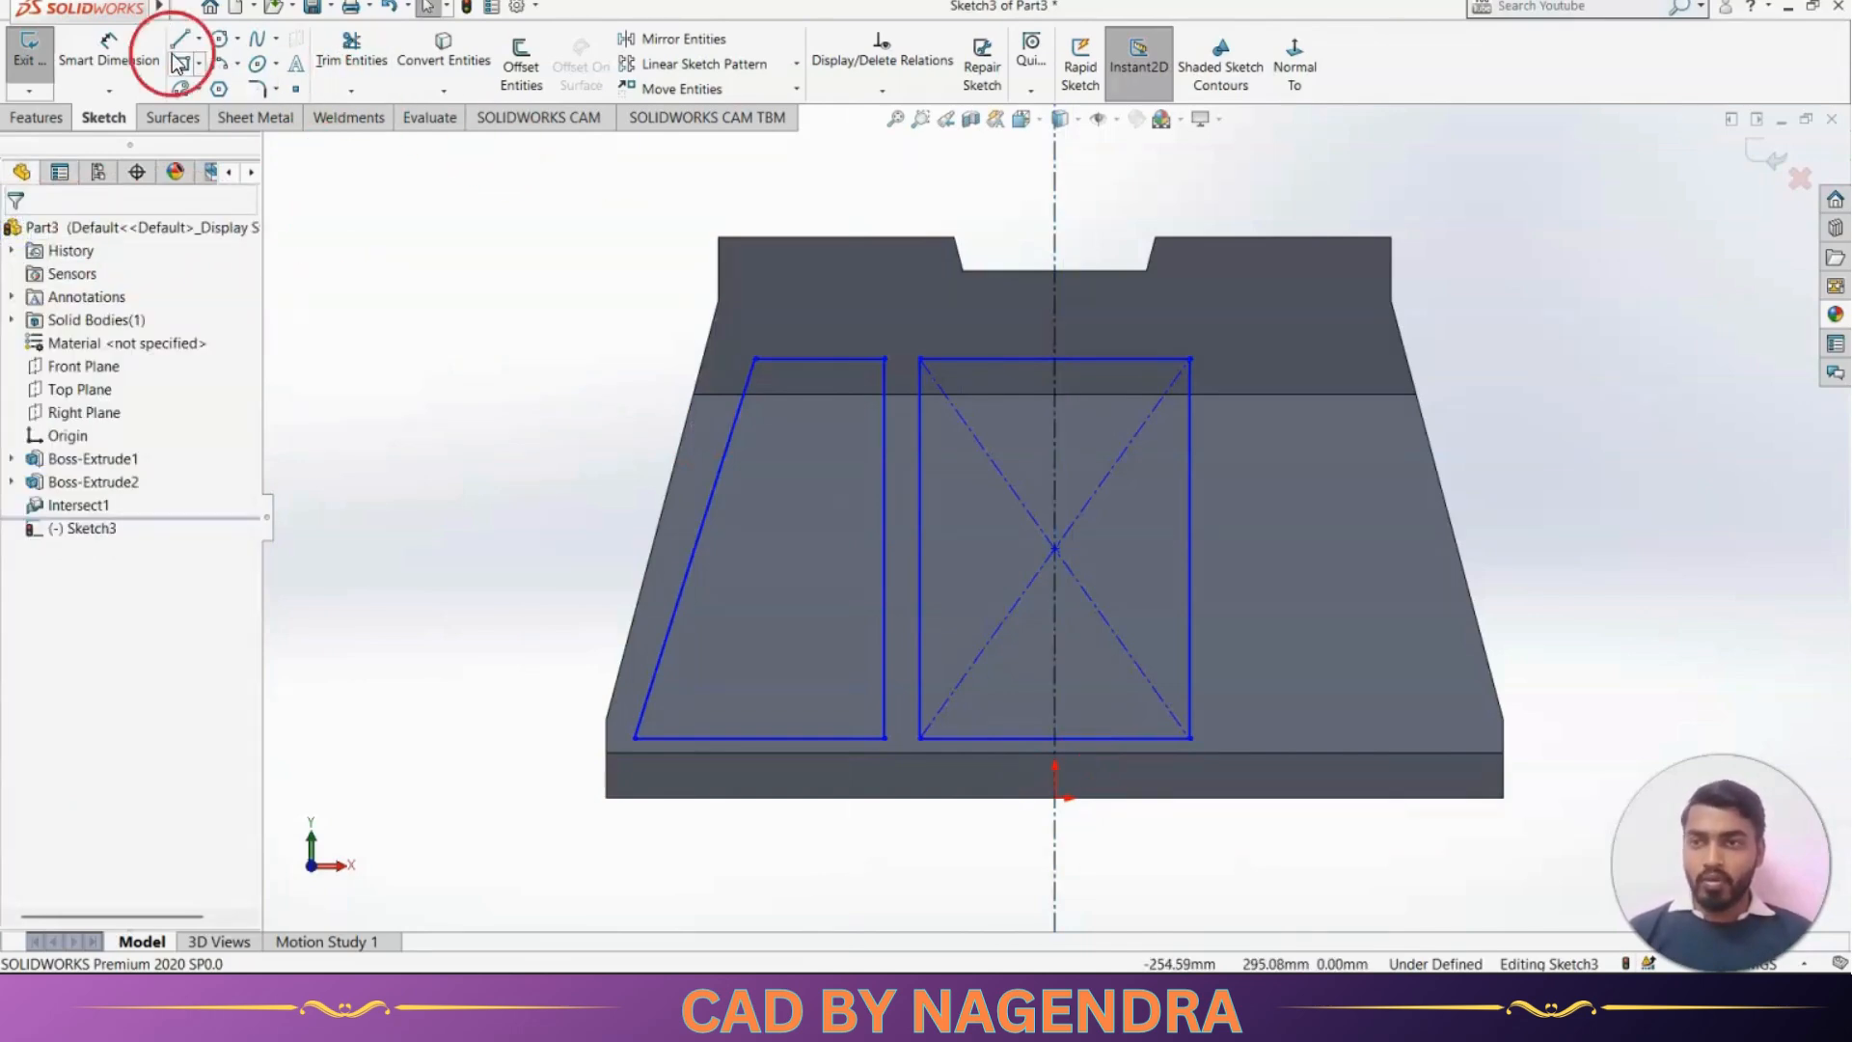
# Check the pocket sizes in the reference drawing and dimension the central rectangle's width as 150 mm
pyautogui.click(124, 52)
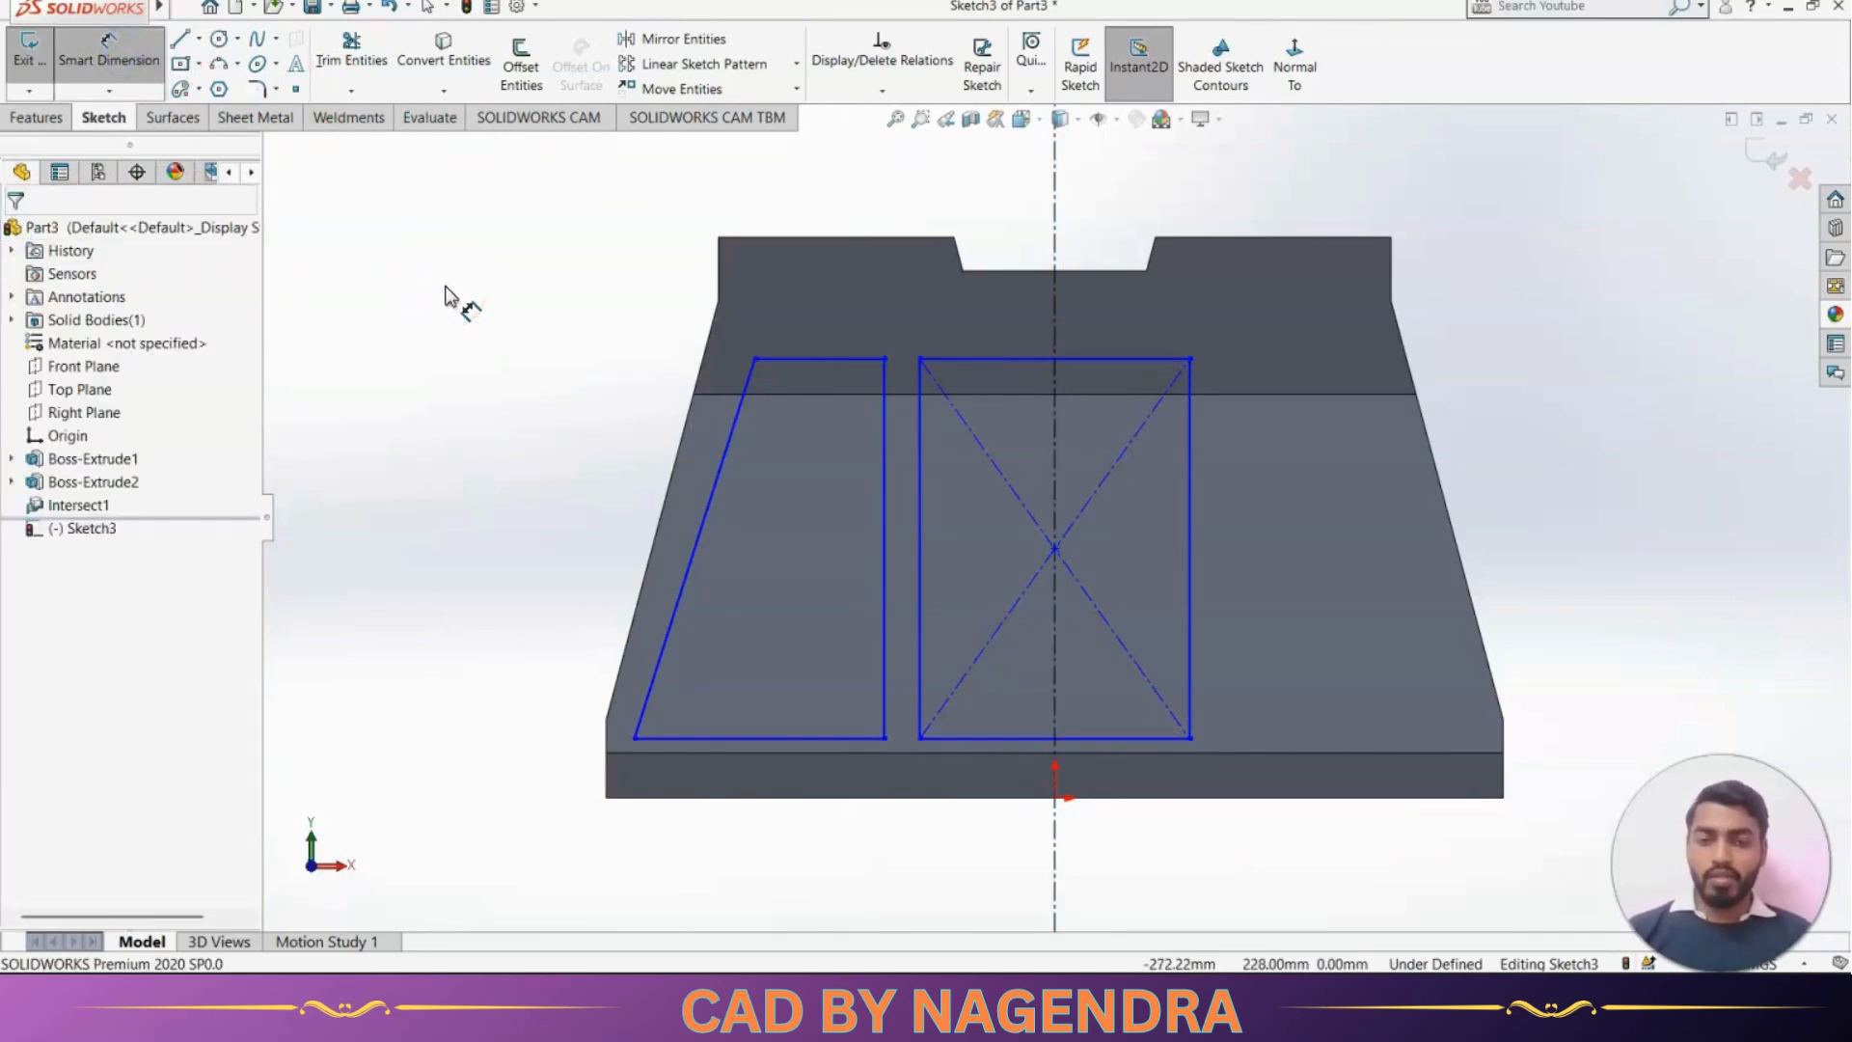
pyautogui.press('super+Tab')
pyautogui.press('super+Tab')
pyautogui.hotkey('alt', 'Tab')
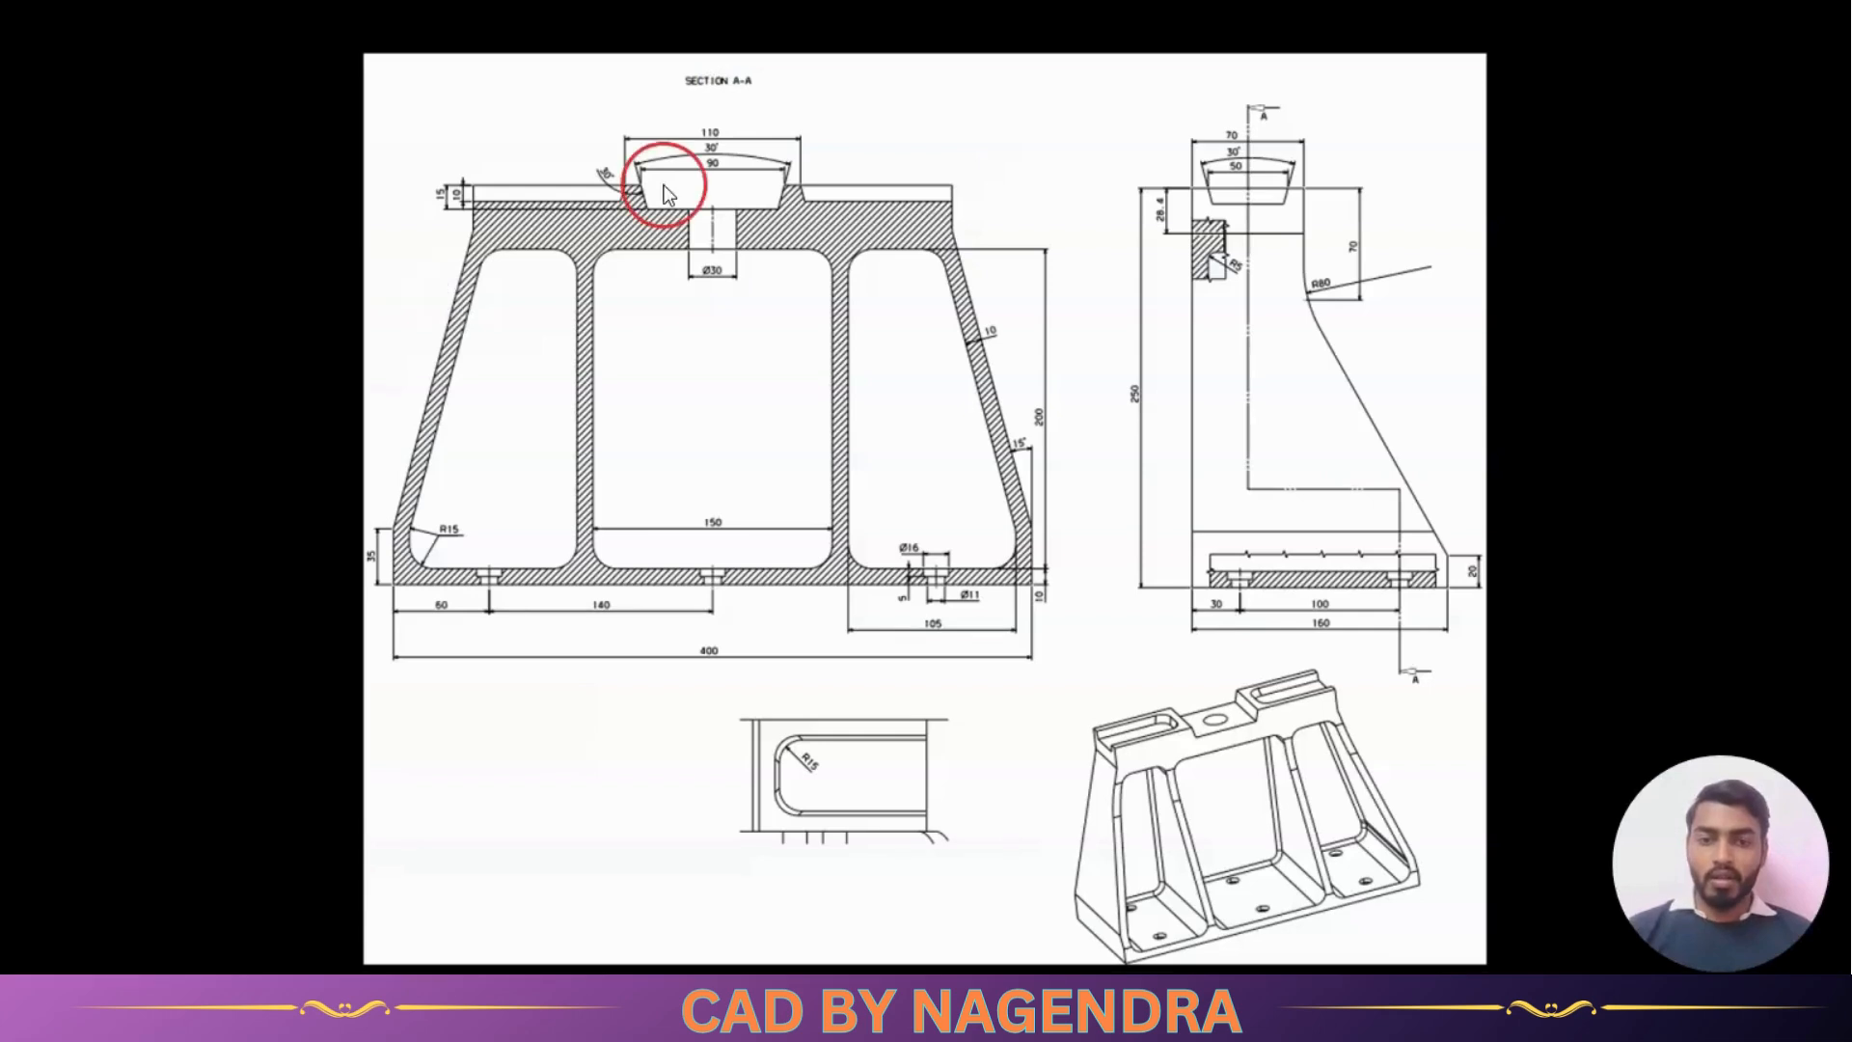
pyautogui.scroll(3, 696, 533)
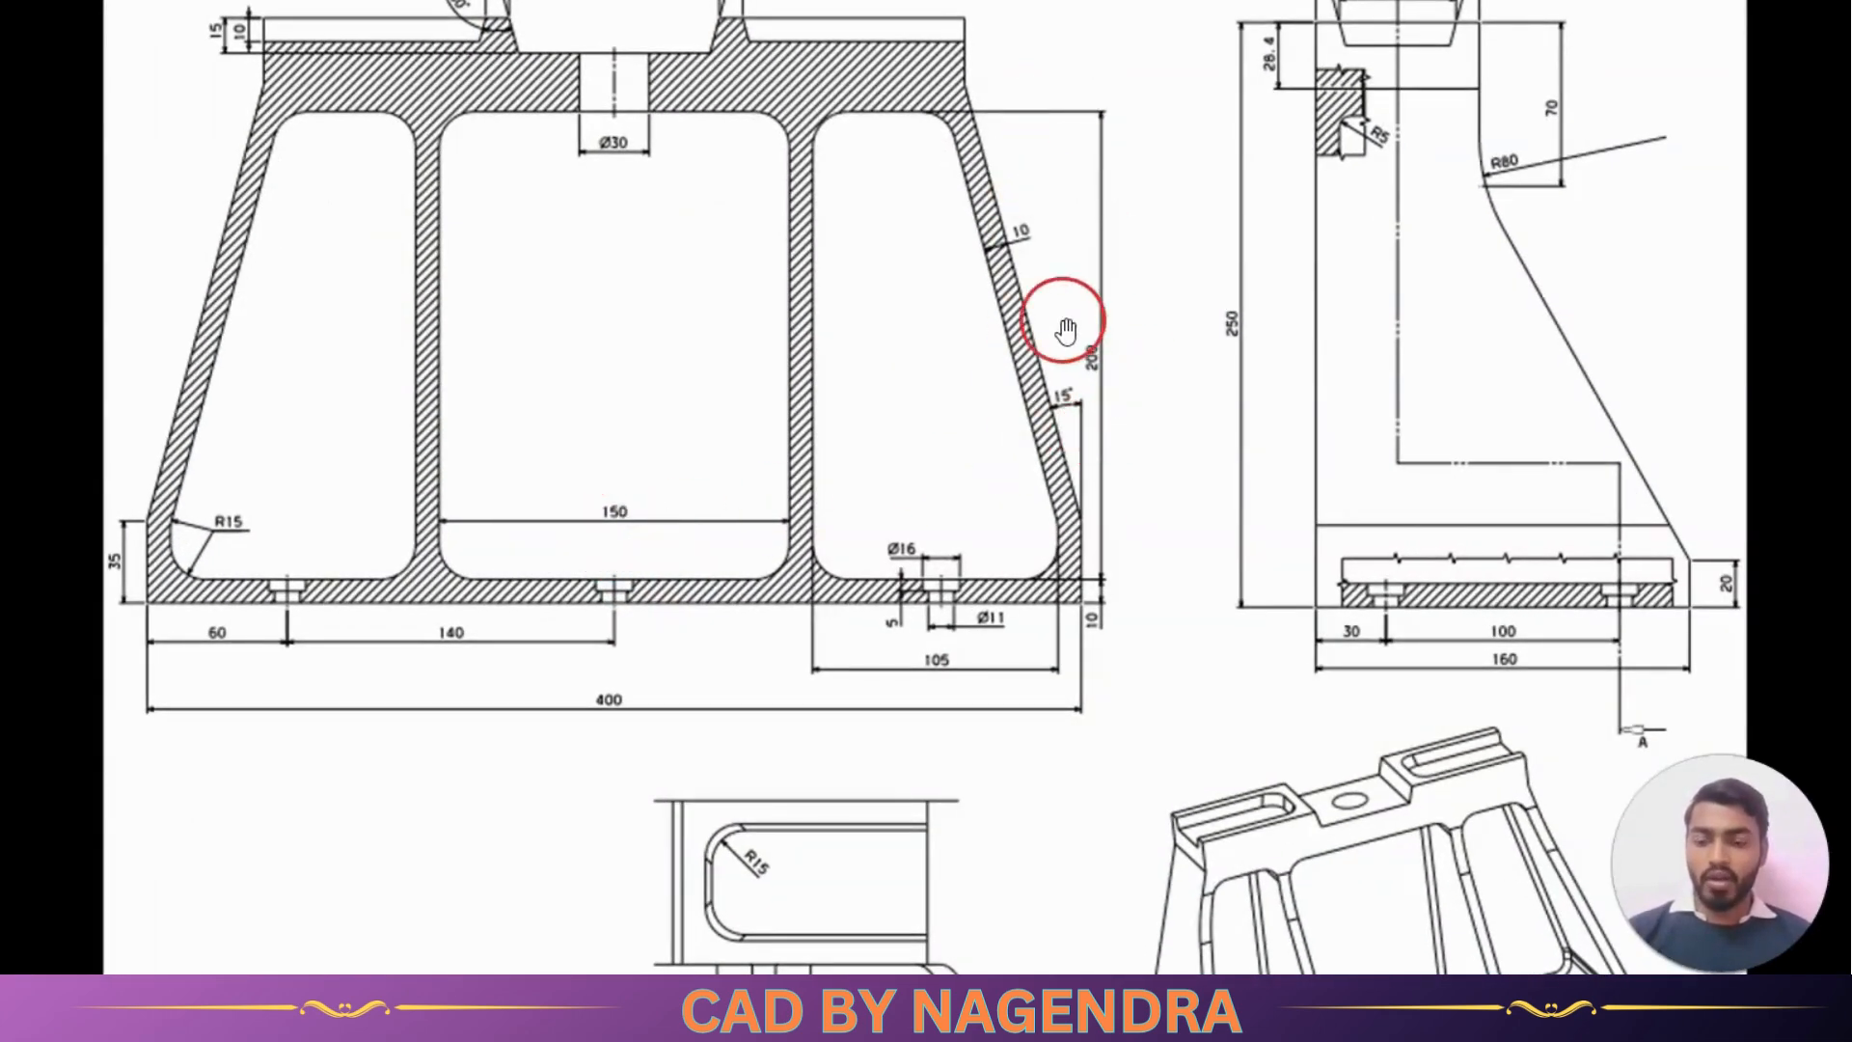
pyautogui.hotkey('alt', 'Tab')
pyautogui.click(1000, 738)
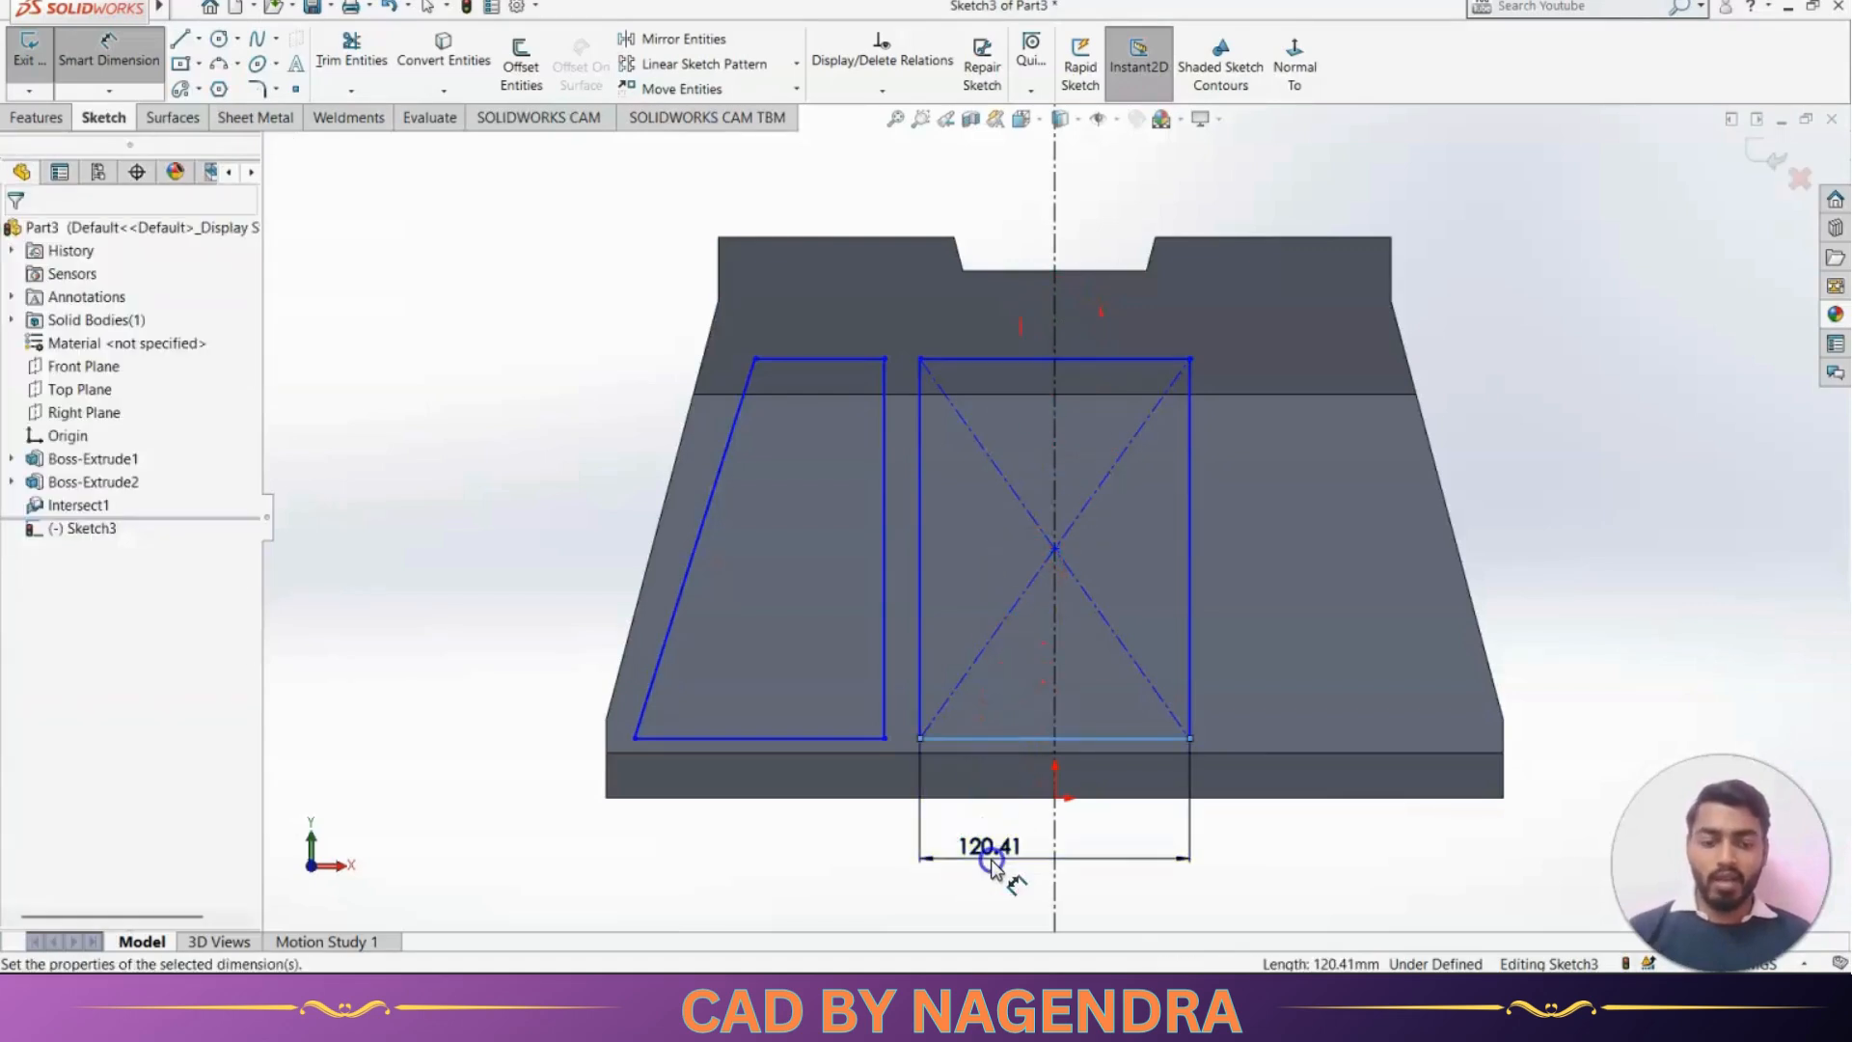
pyautogui.click(994, 859)
pyautogui.write('150')
pyautogui.press('Return')
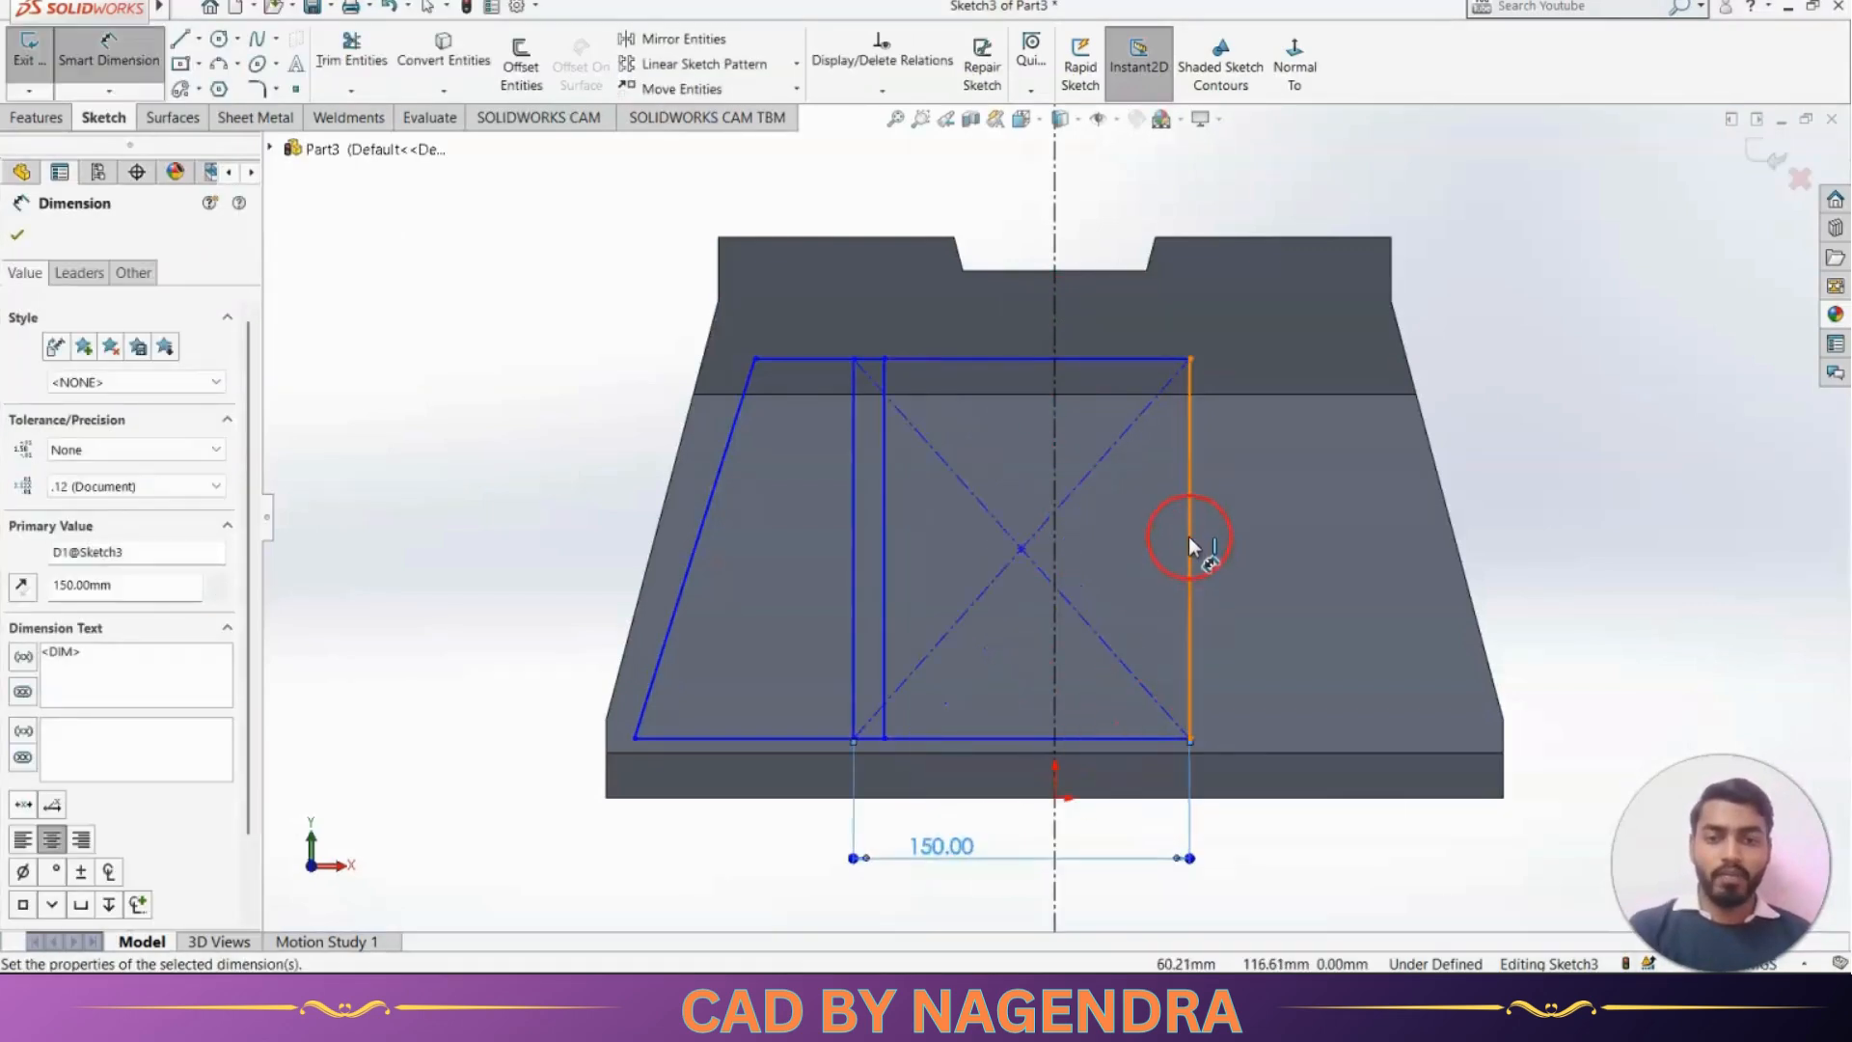
# Dimension the central rectangle's height as 200 mm
pyautogui.click(1191, 537)
pyautogui.click(1565, 557)
pyautogui.write('2')
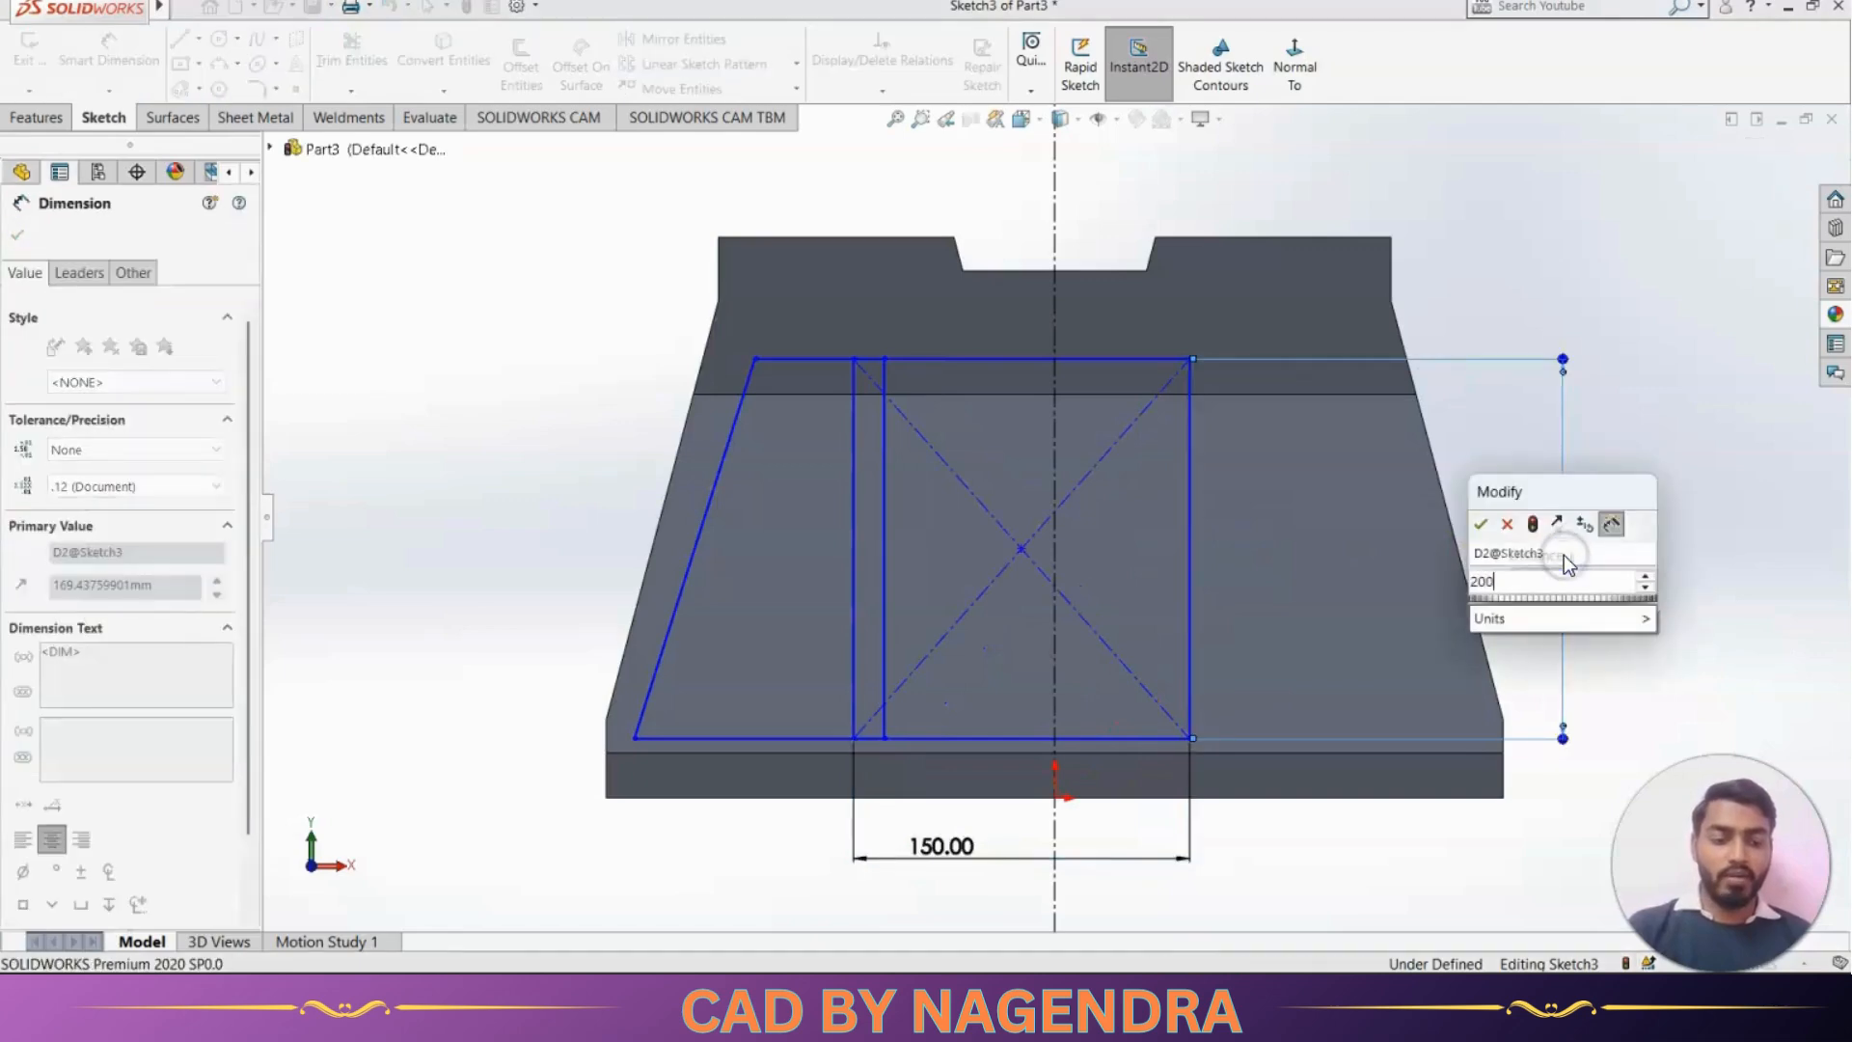
pyautogui.write('00')
pyautogui.press('Return')
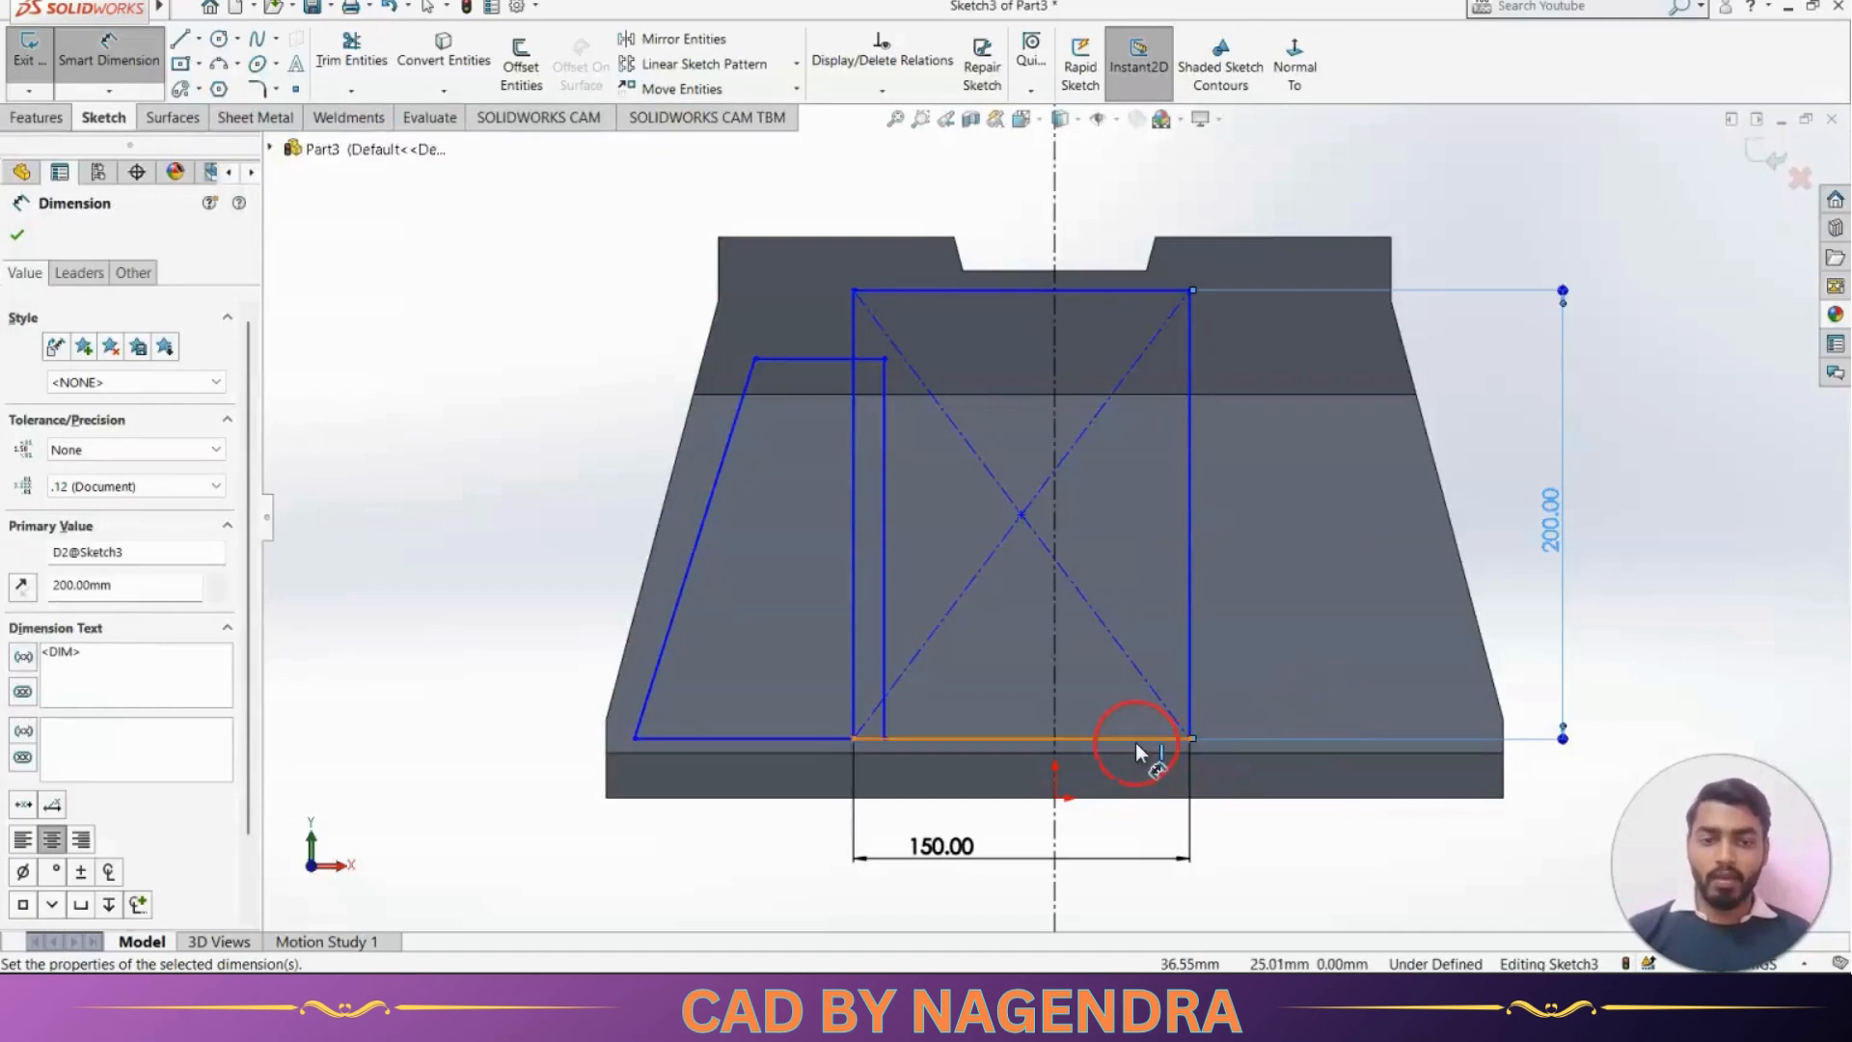
# Dimension the central rectangle's lower edge 10 mm above the bottom edge of the body
pyautogui.click(1136, 743)
pyautogui.click(1136, 798)
pyautogui.click(1539, 861)
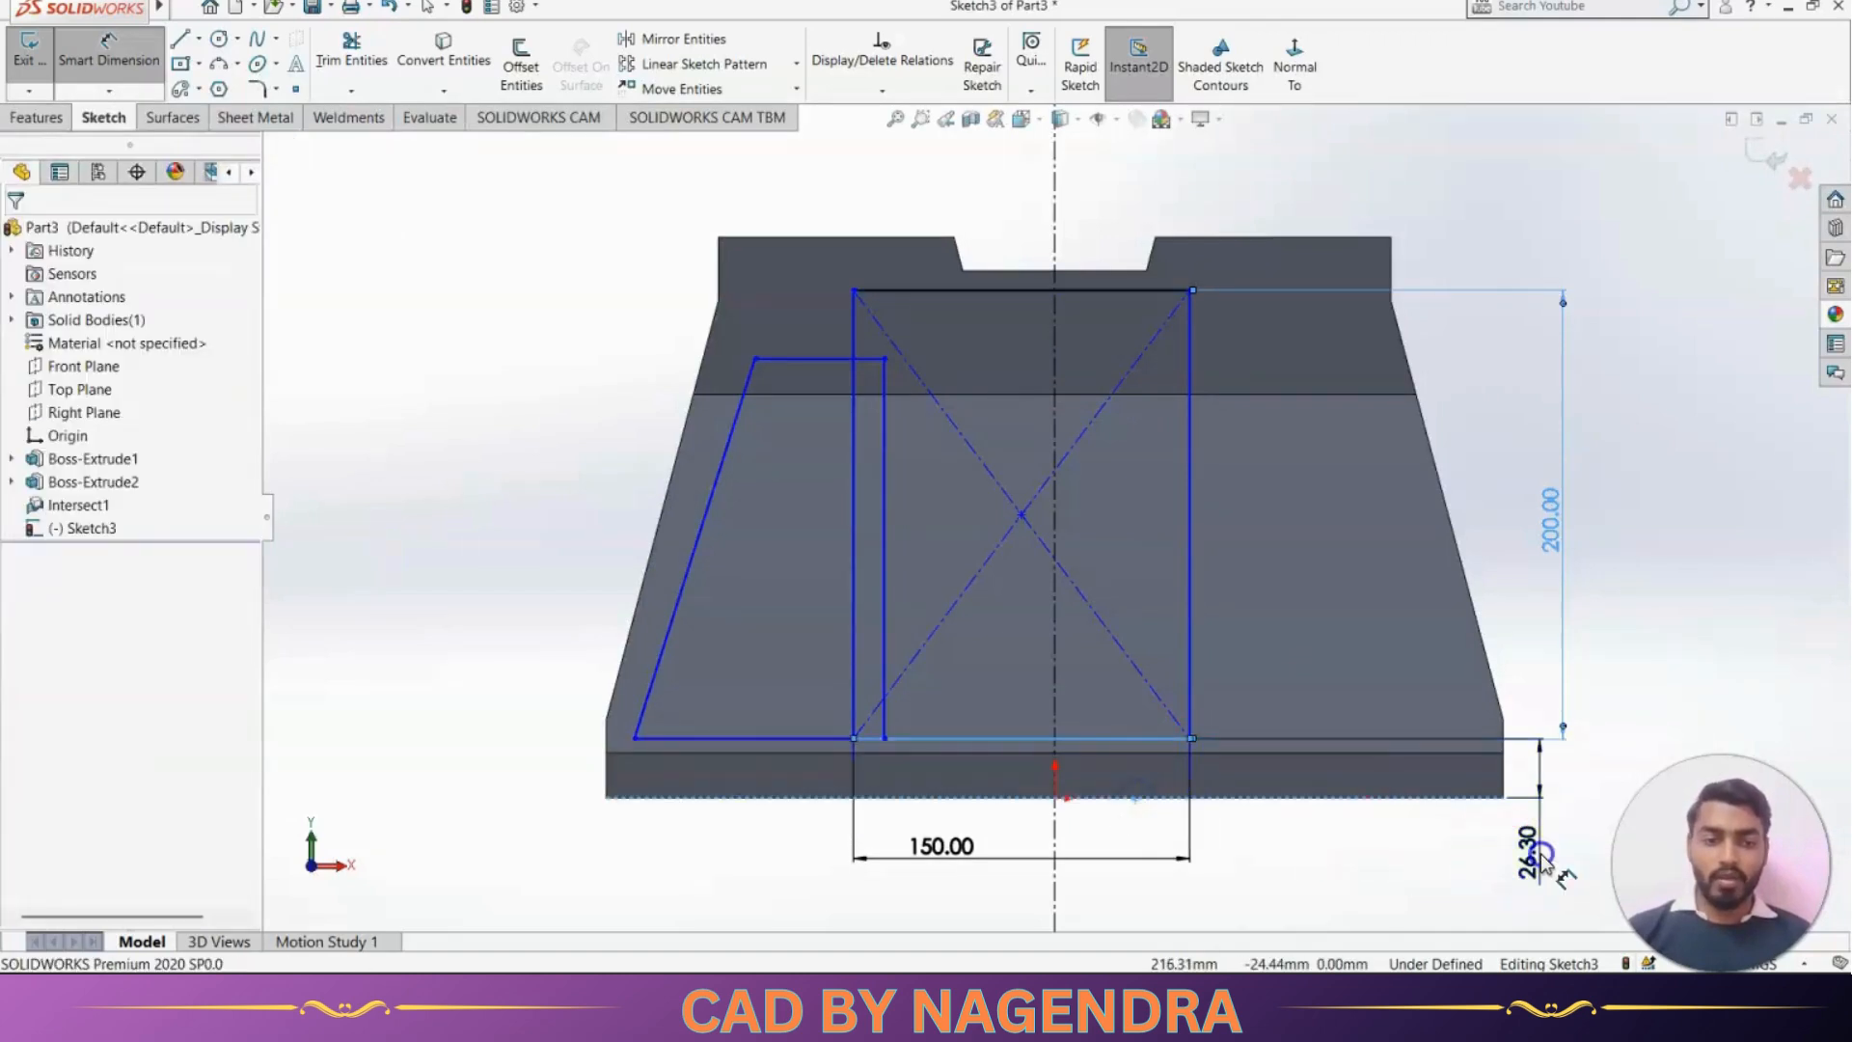
pyautogui.write('10')
pyautogui.press('Return')
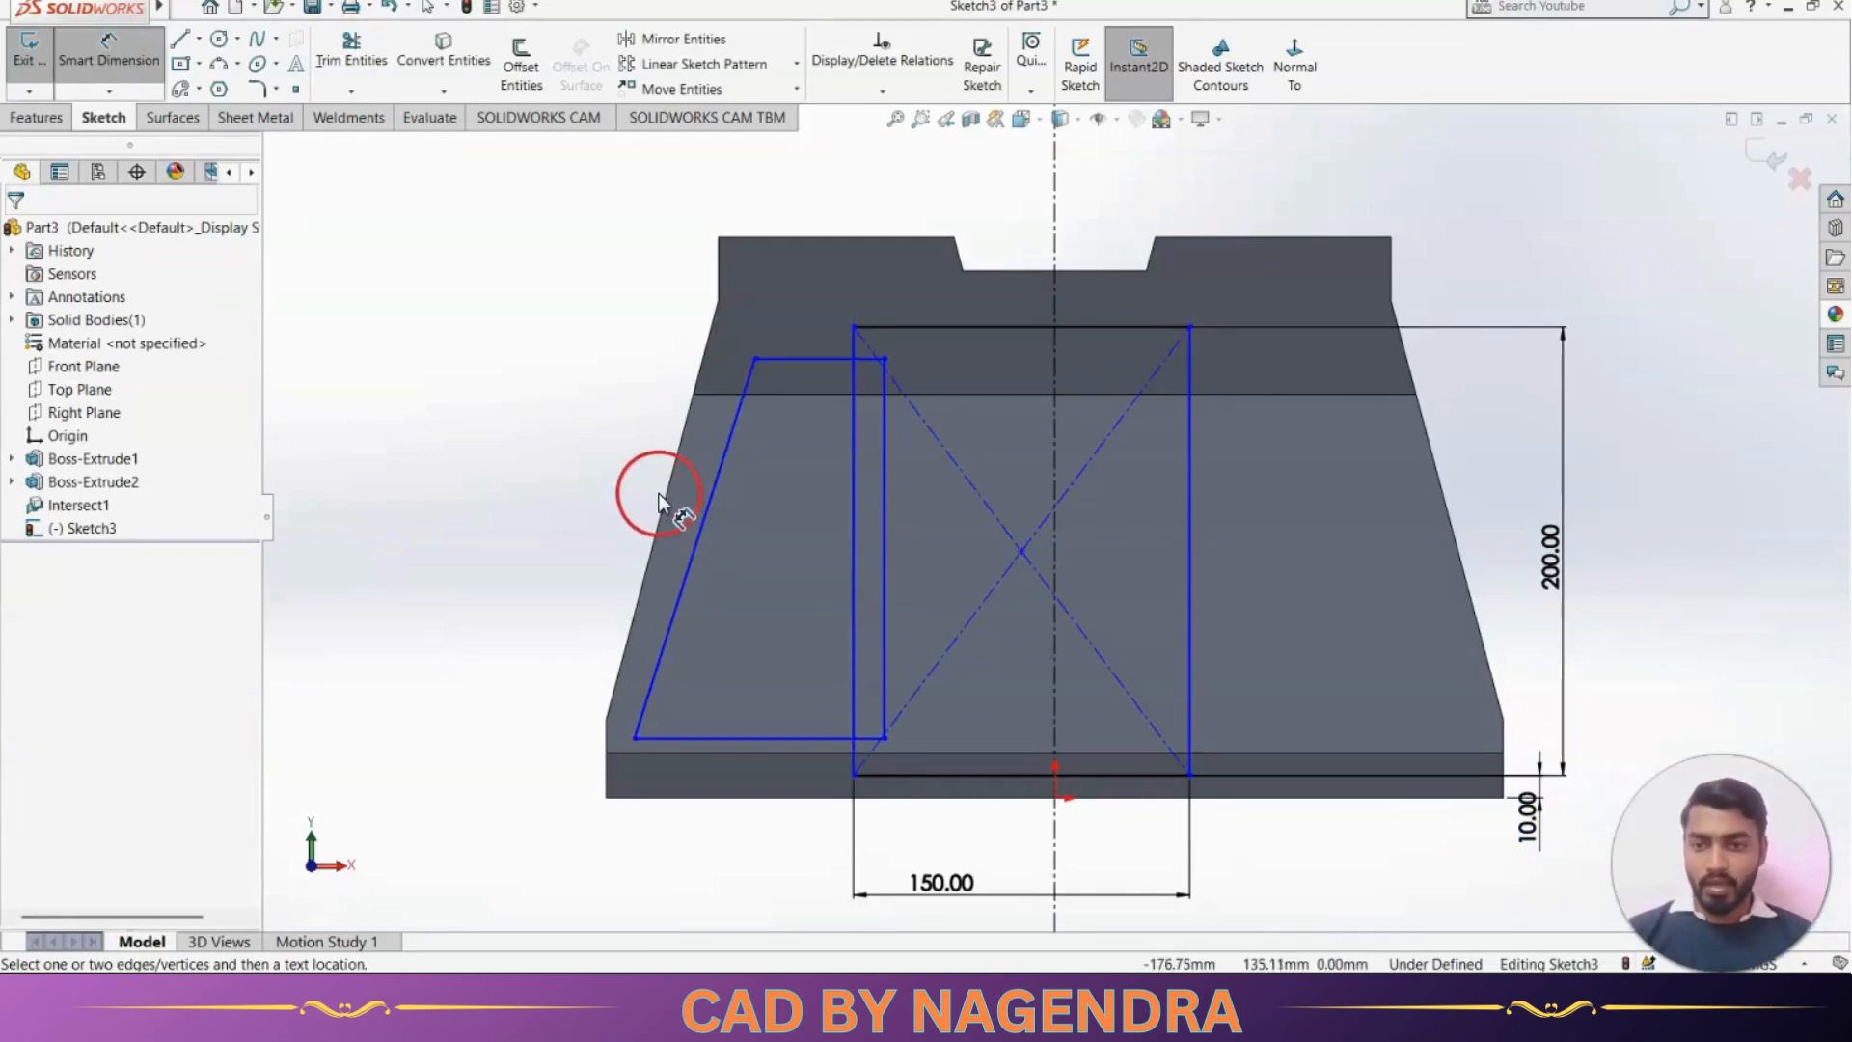
pyautogui.press('Escape')
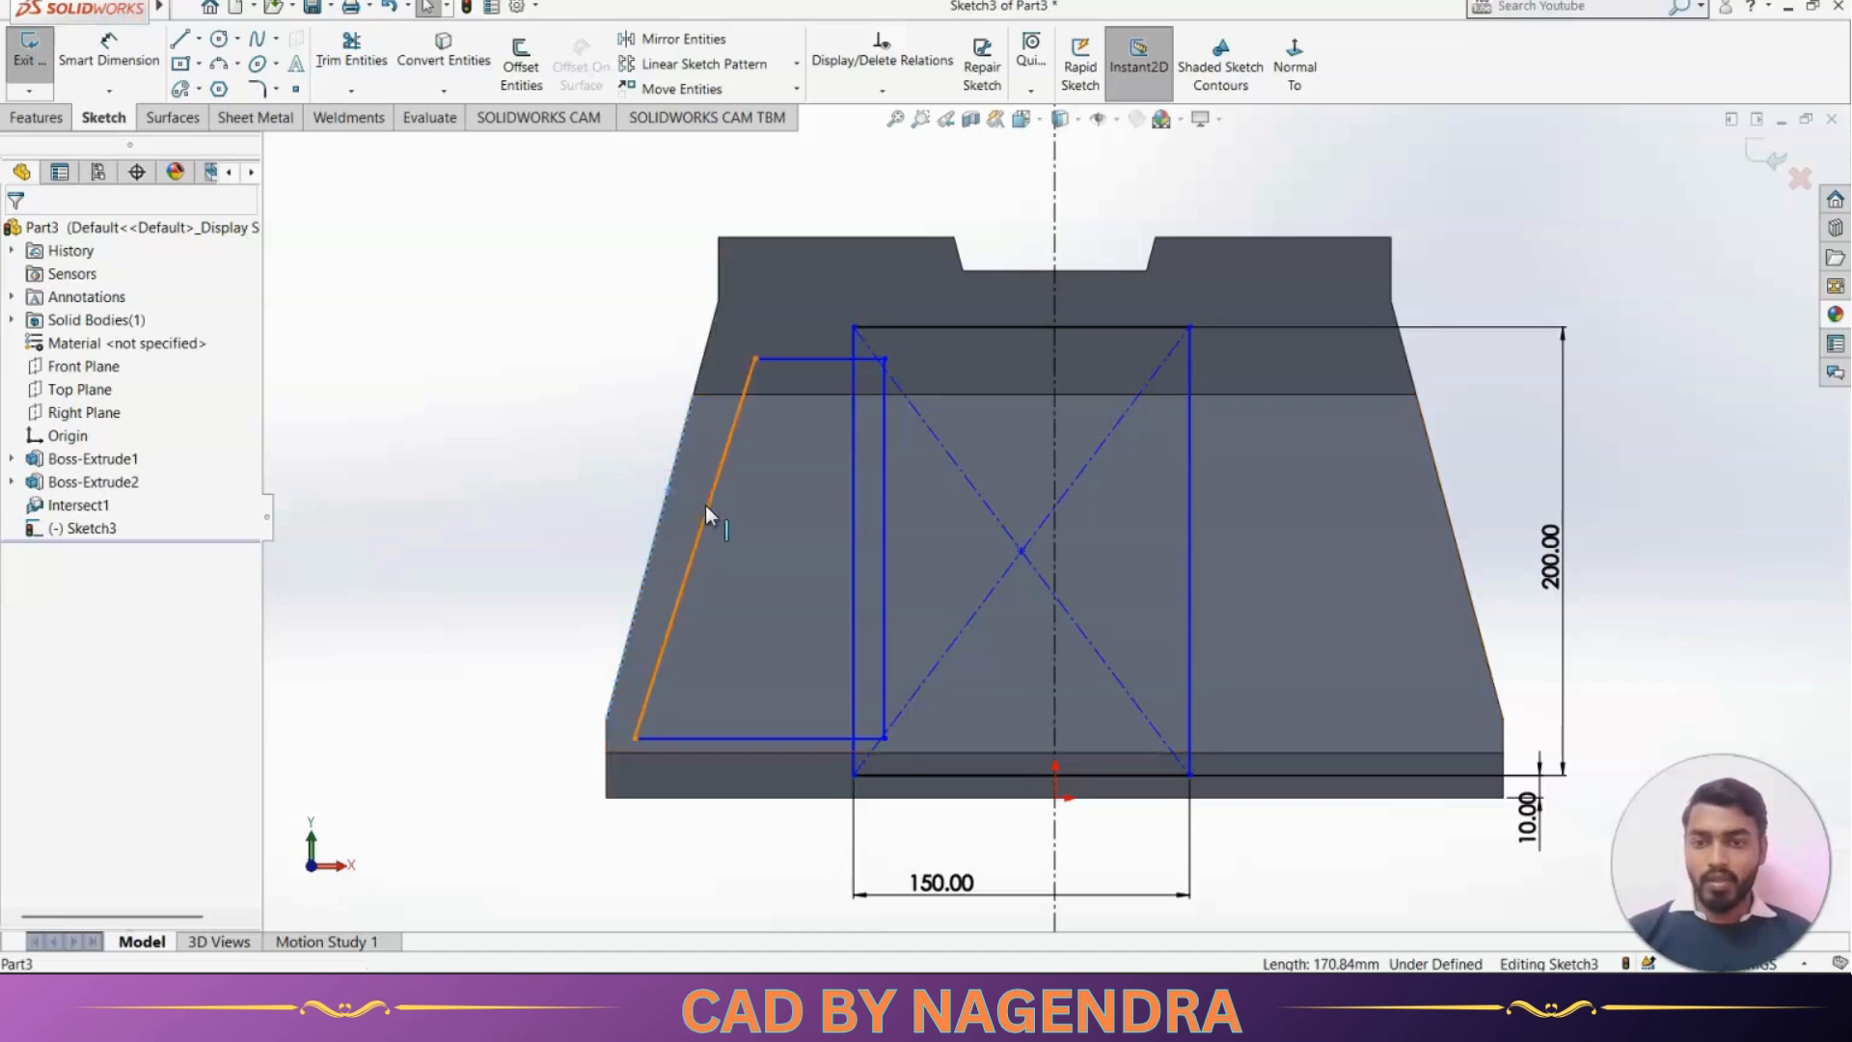
# Make the slanted line of the left pocket outline parallel to the body's sloping left edge
pyautogui.click(706, 508)
pyautogui.keyDown('ctrl'); pyautogui.click(674, 473); pyautogui.keyUp('ctrl')
pyautogui.click(812, 419)
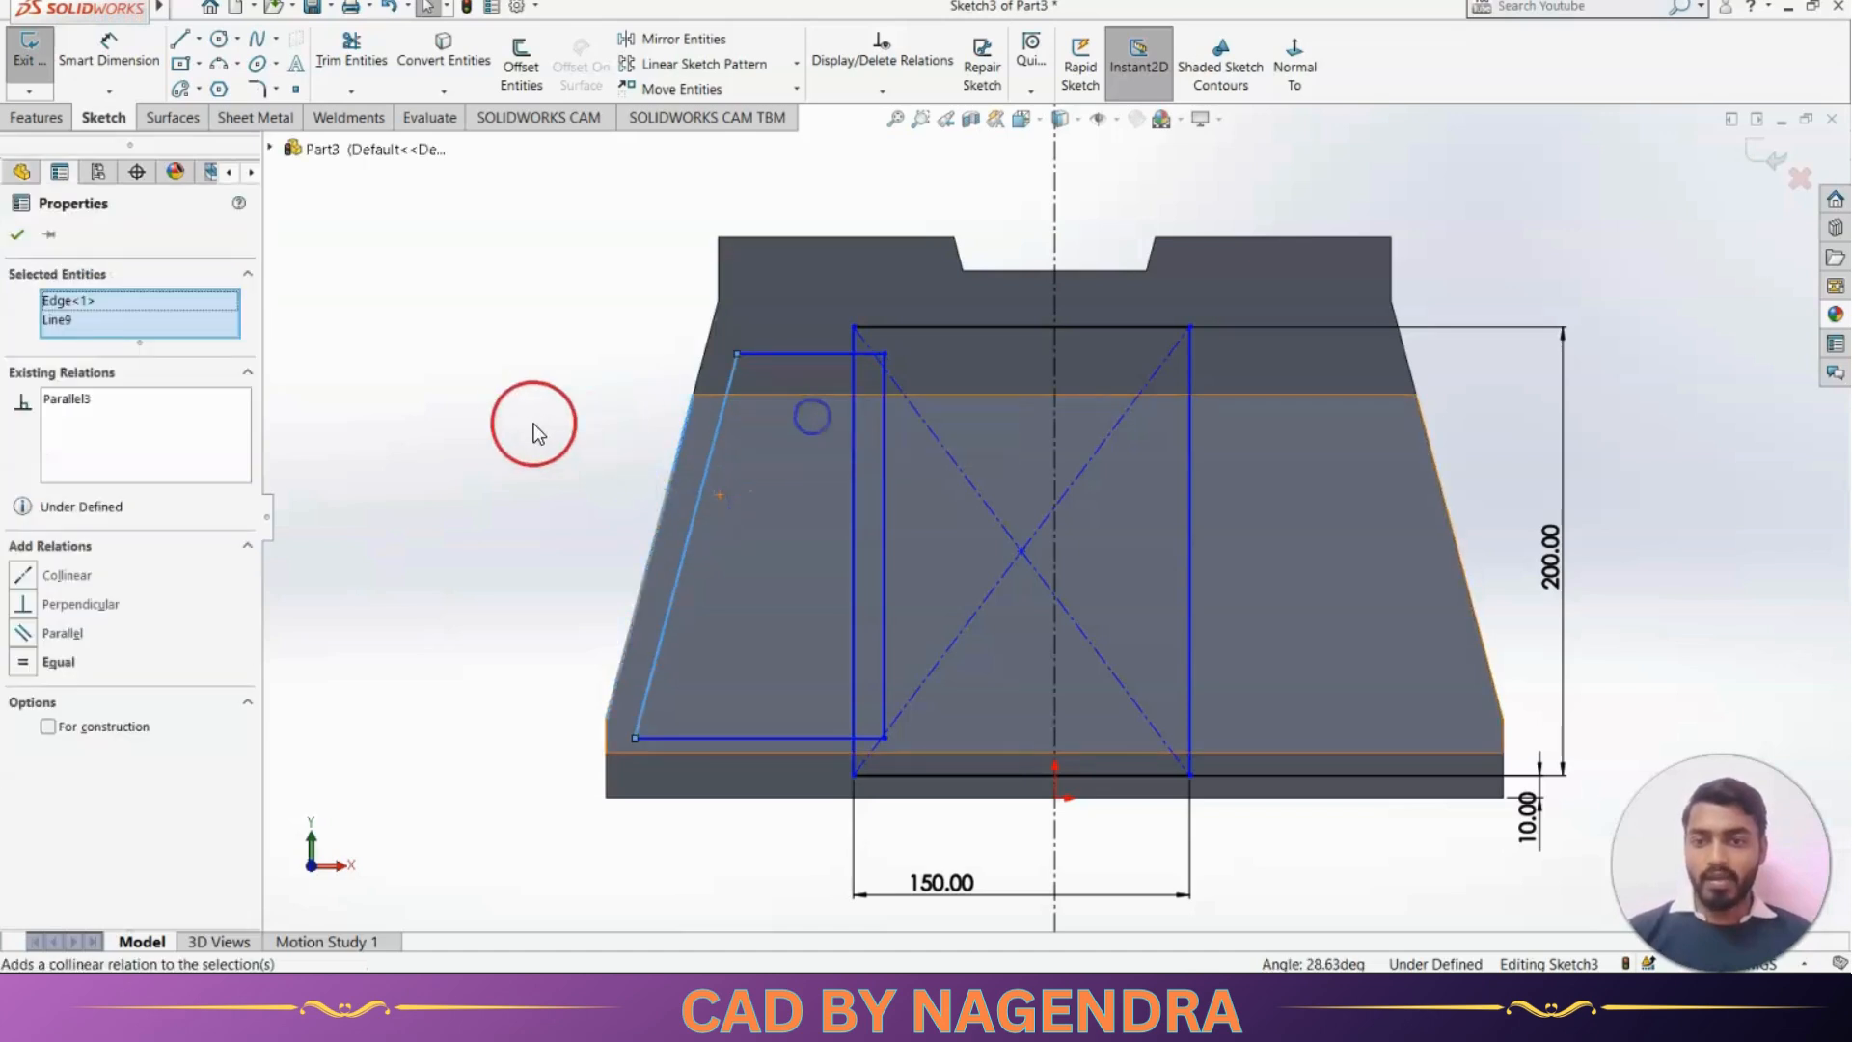
pyautogui.click(535, 424)
# Dimension the left pocket's slanted line 10 mm from the body's sloping left edge
pyautogui.click(109, 53)
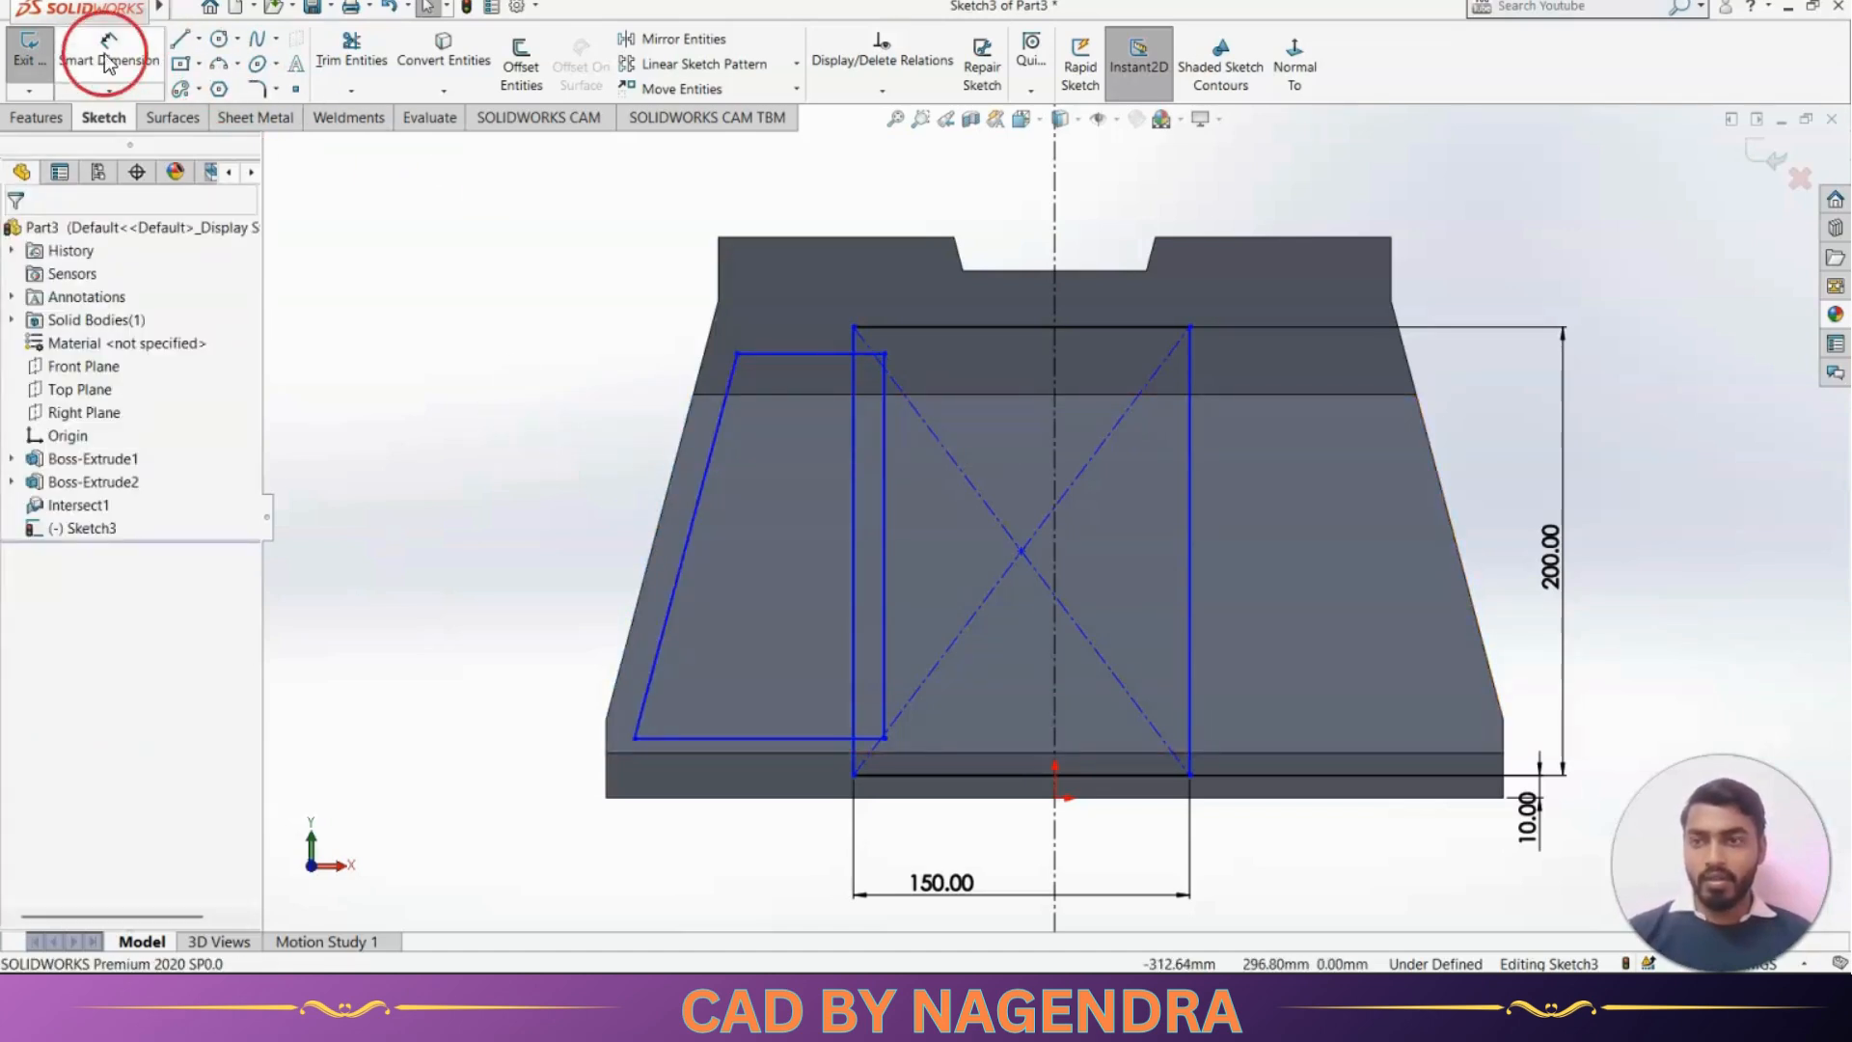
pyautogui.click(674, 454)
pyautogui.click(709, 484)
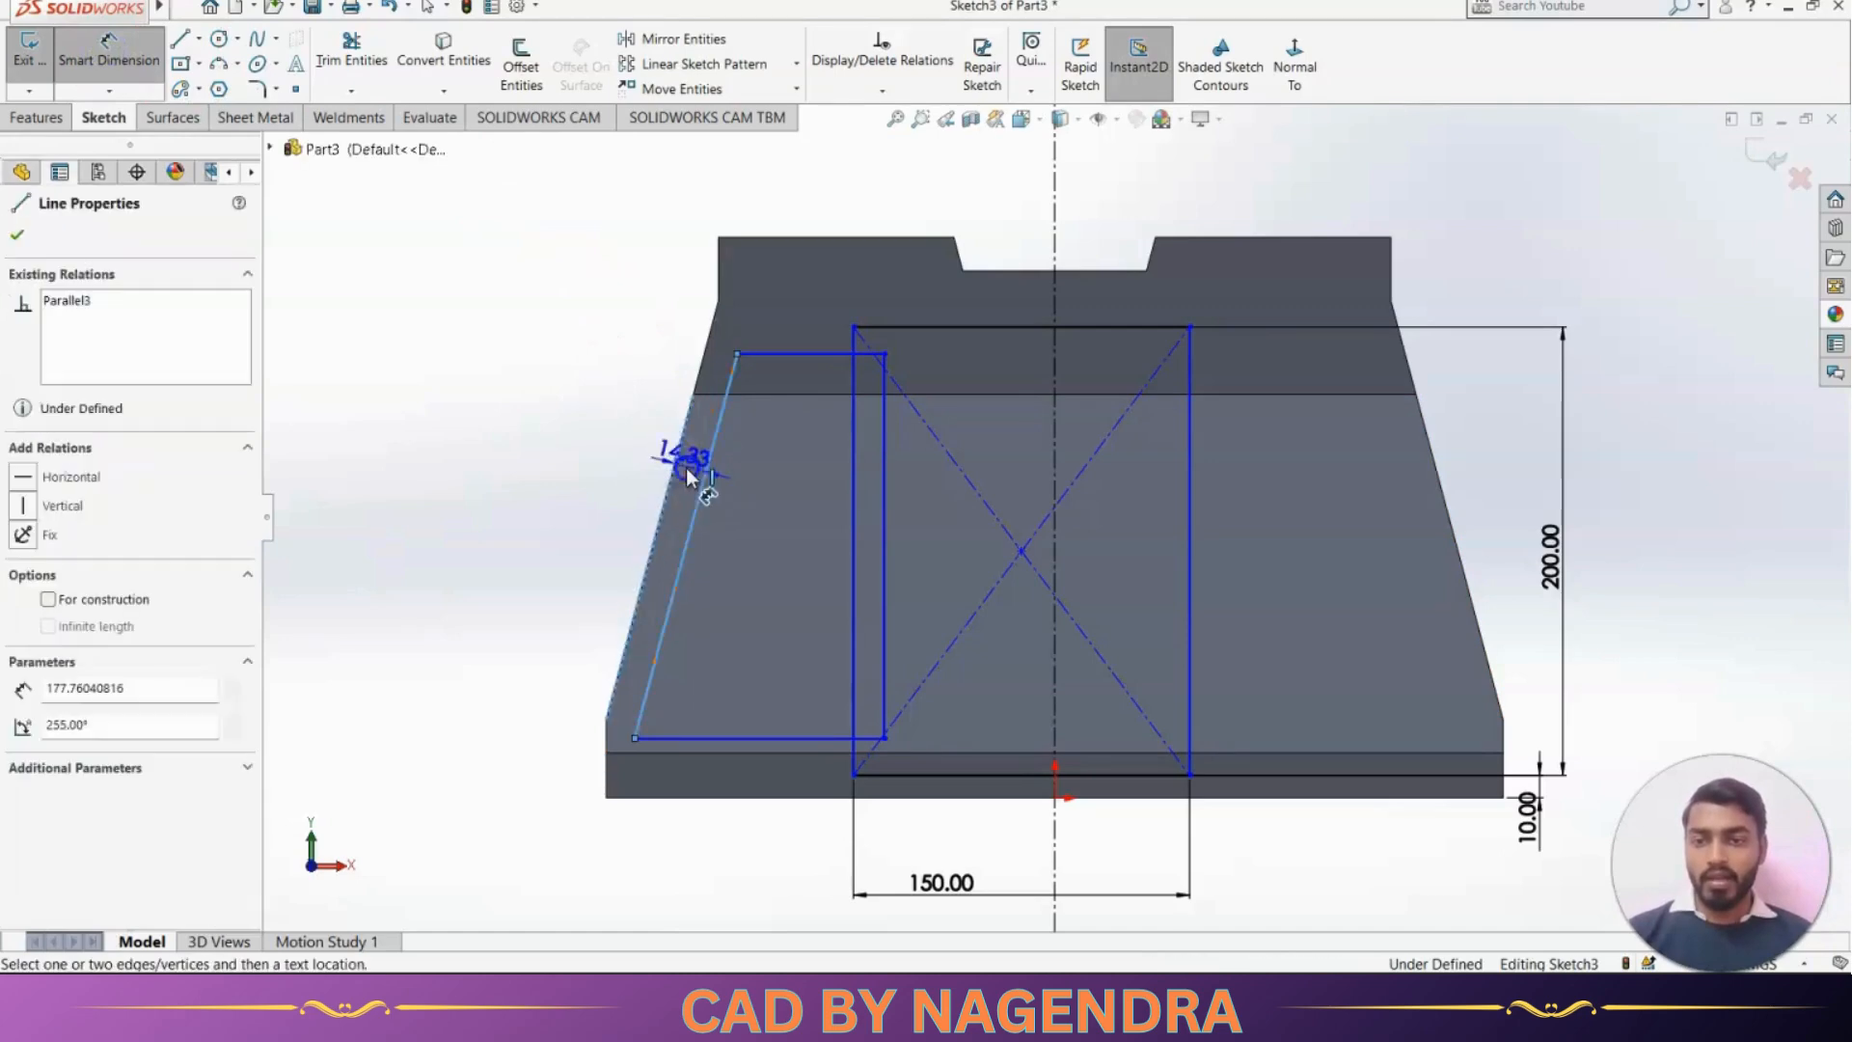
pyautogui.click(579, 430)
pyautogui.write('10')
pyautogui.press('Return')
pyautogui.click(1034, 430)
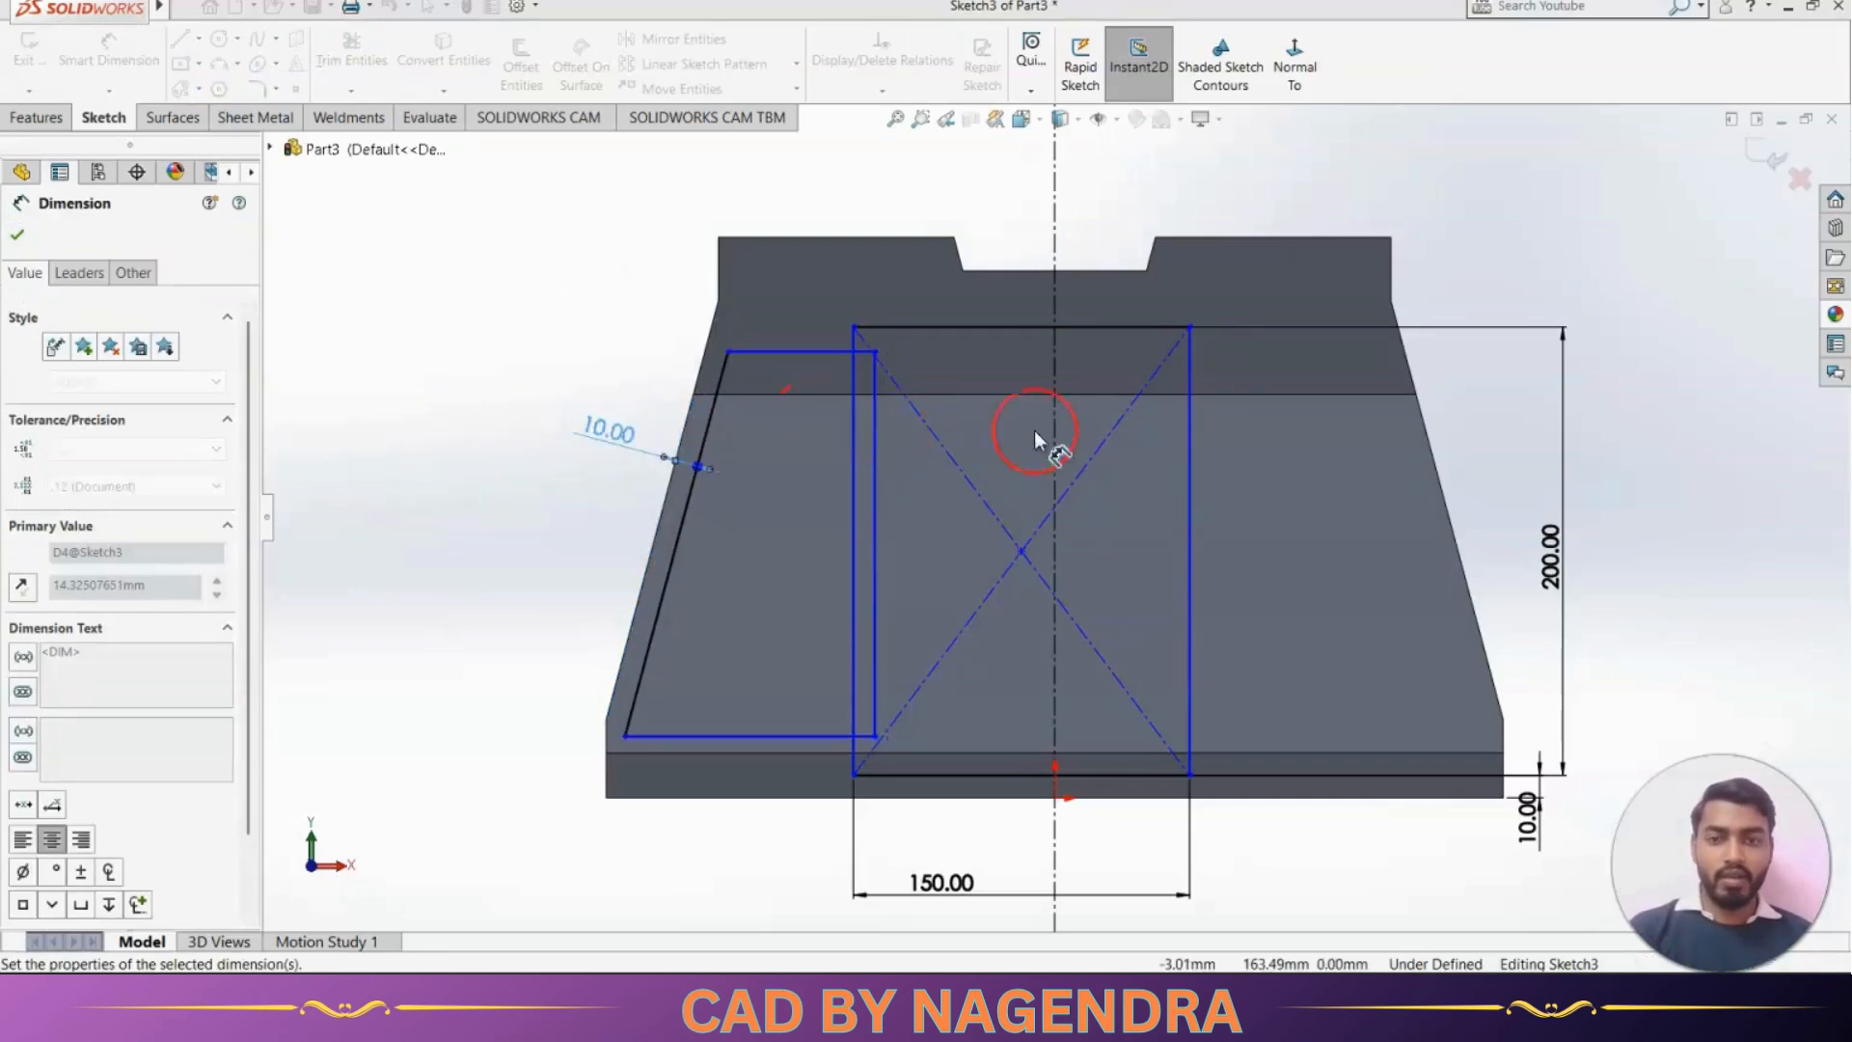
# Move the left pocket's vertical line outward so that it no longer overlaps the central rectangle
pyautogui.click(1188, 421)
pyautogui.click(872, 446)
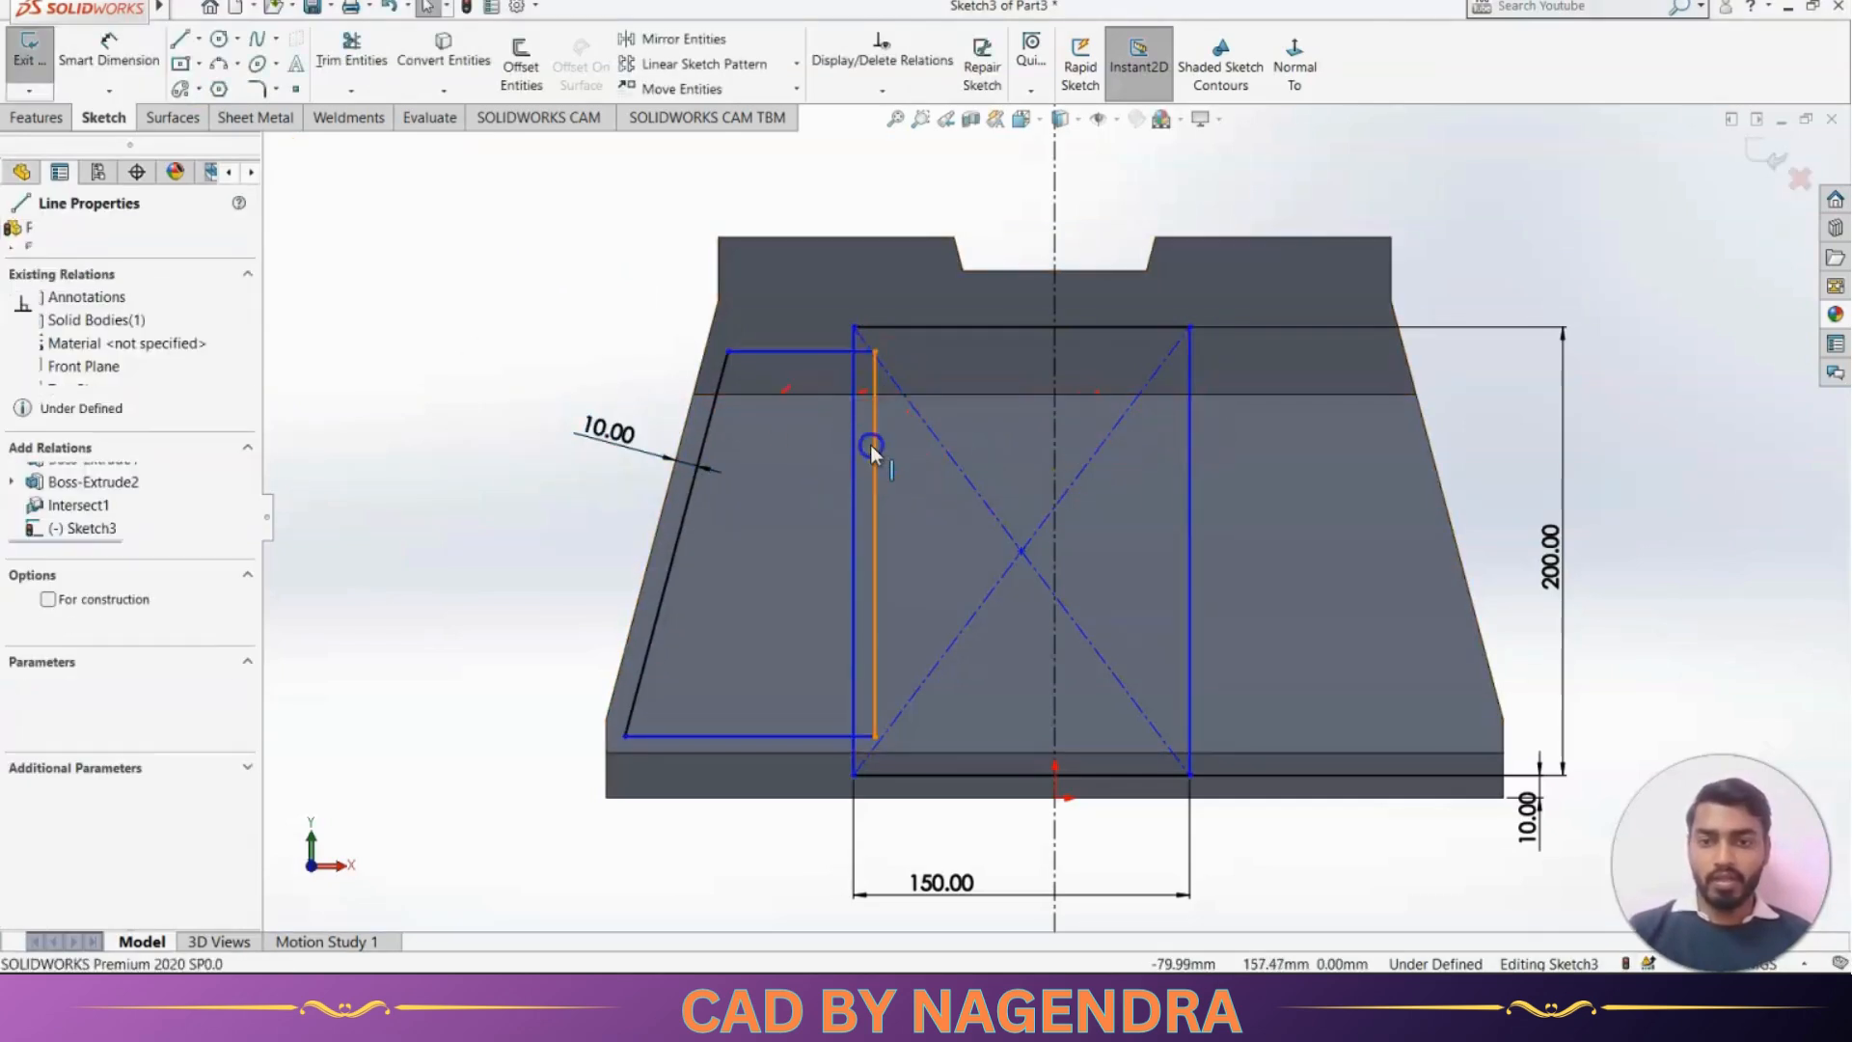
pyautogui.moveTo(870, 444); pyautogui.dragTo(826, 436)
pyautogui.click(478, 434)
pyautogui.click(765, 490)
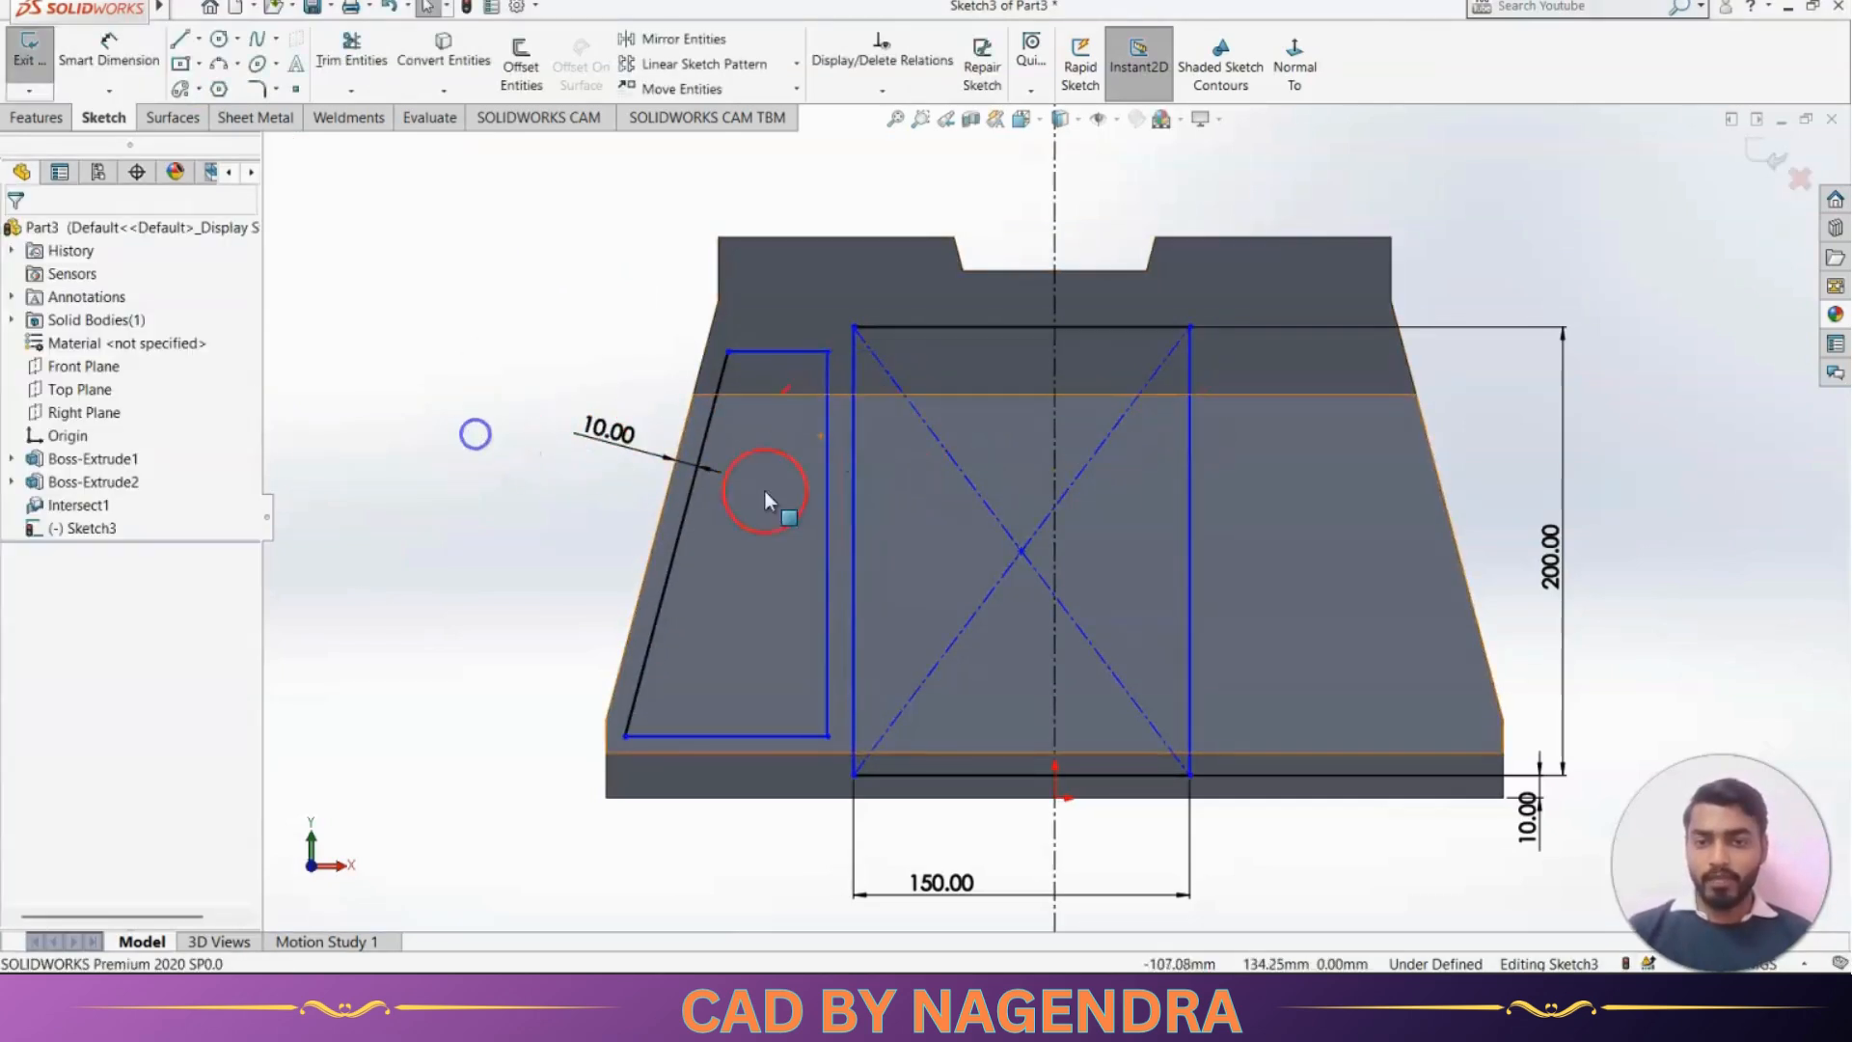
# Make the central rectangle's center point coincident with the vertical centerline
pyautogui.click(1022, 552)
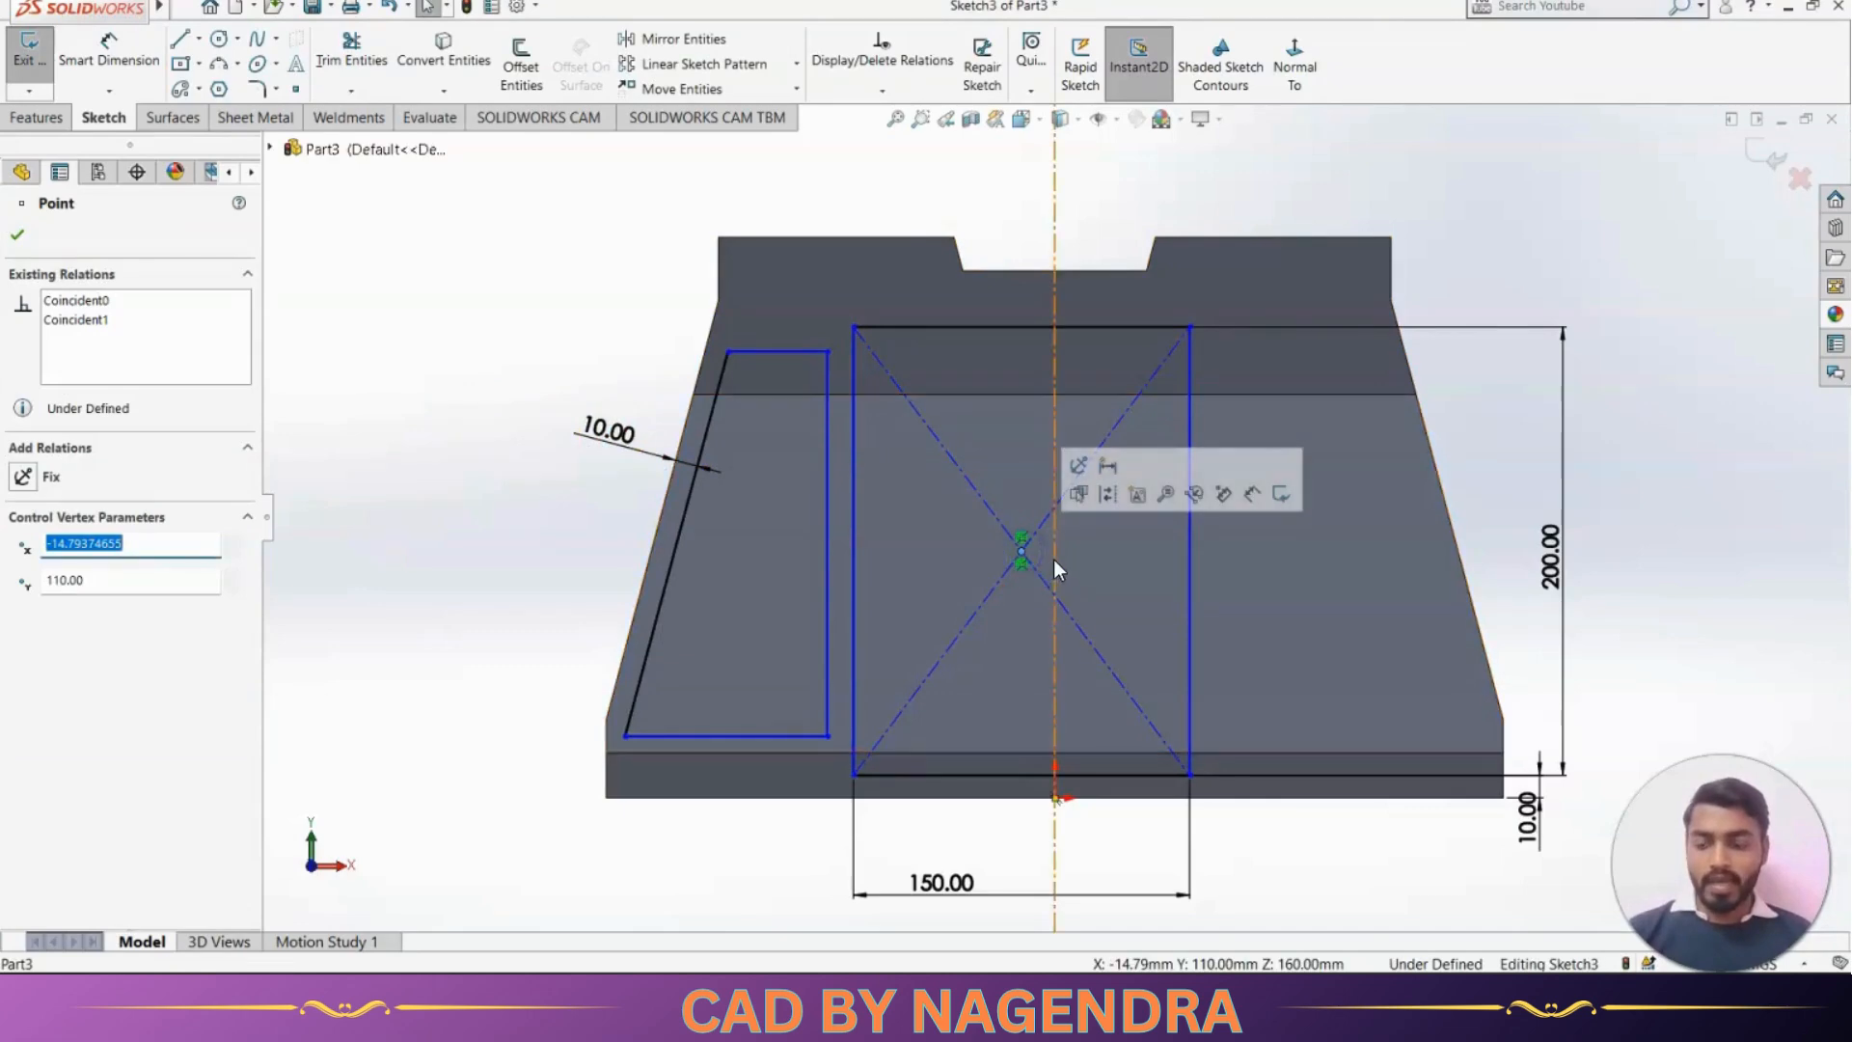
pyautogui.keyDown('ctrl'); pyautogui.click(1054, 560); pyautogui.keyUp('ctrl')
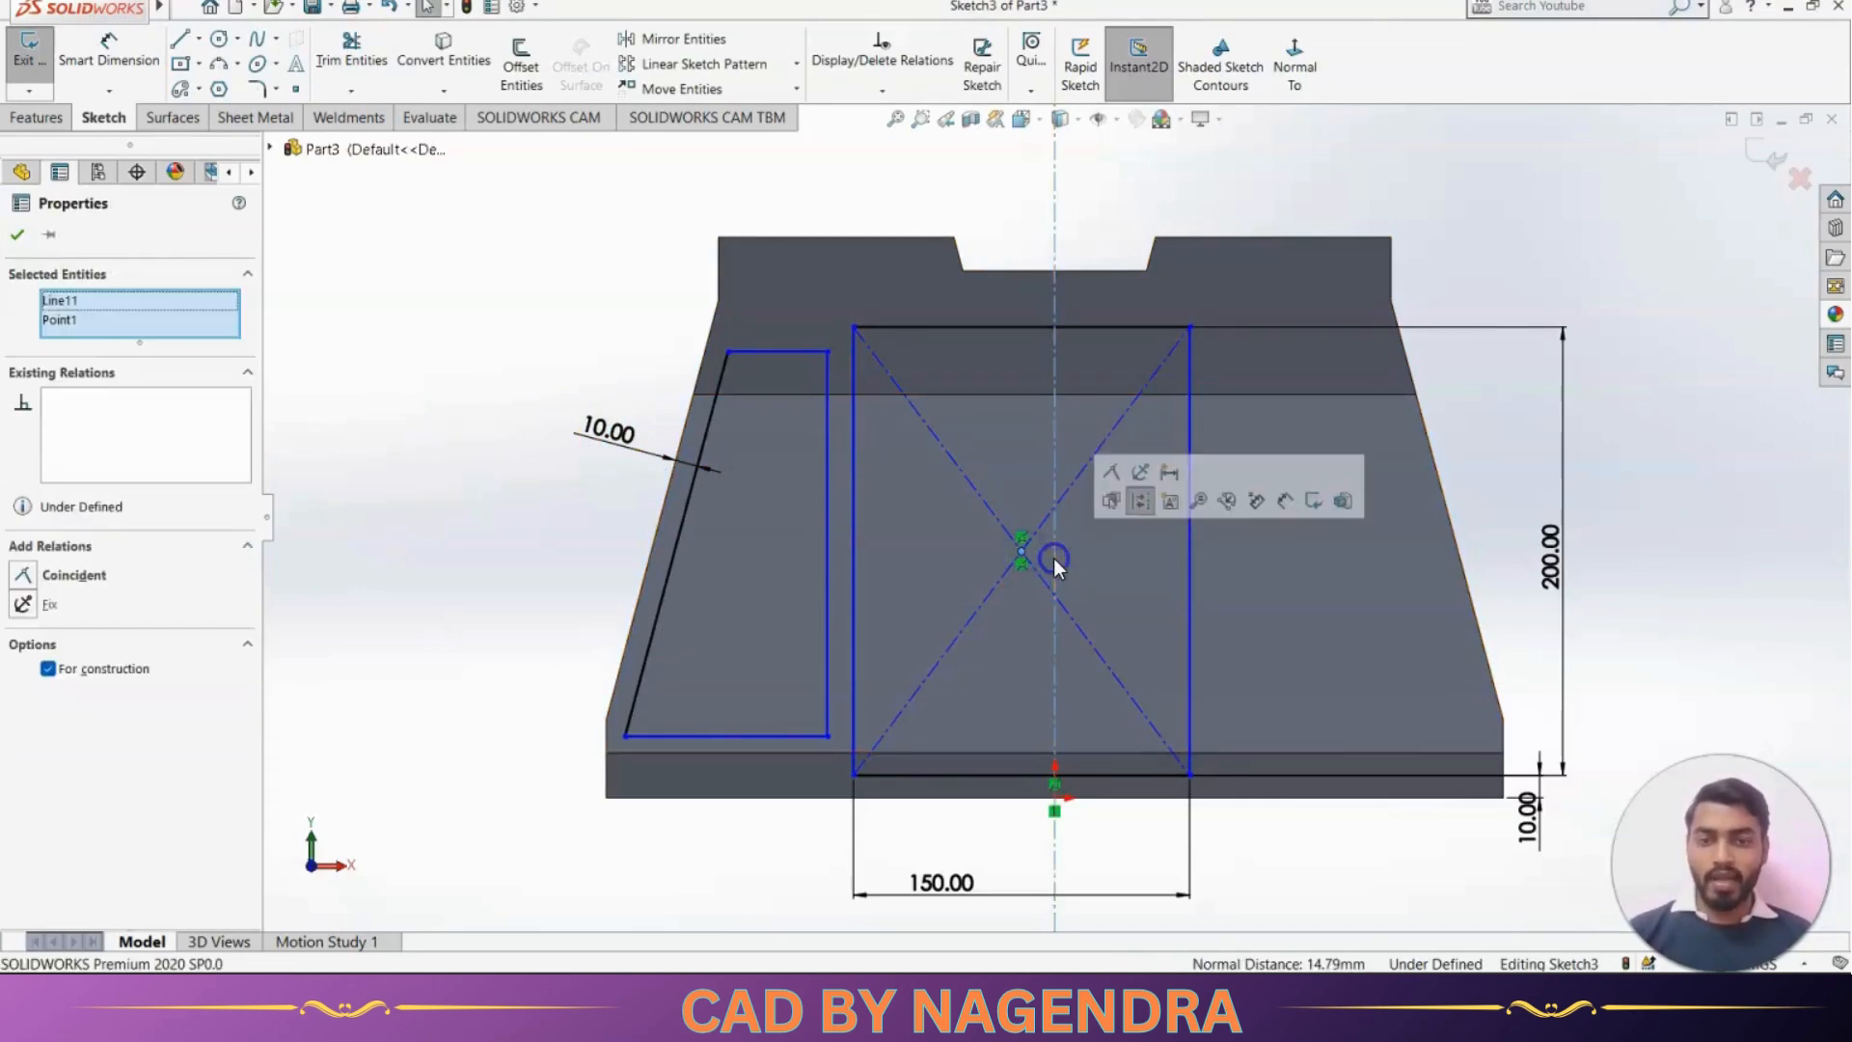
pyautogui.click(1112, 476)
pyautogui.click(1698, 498)
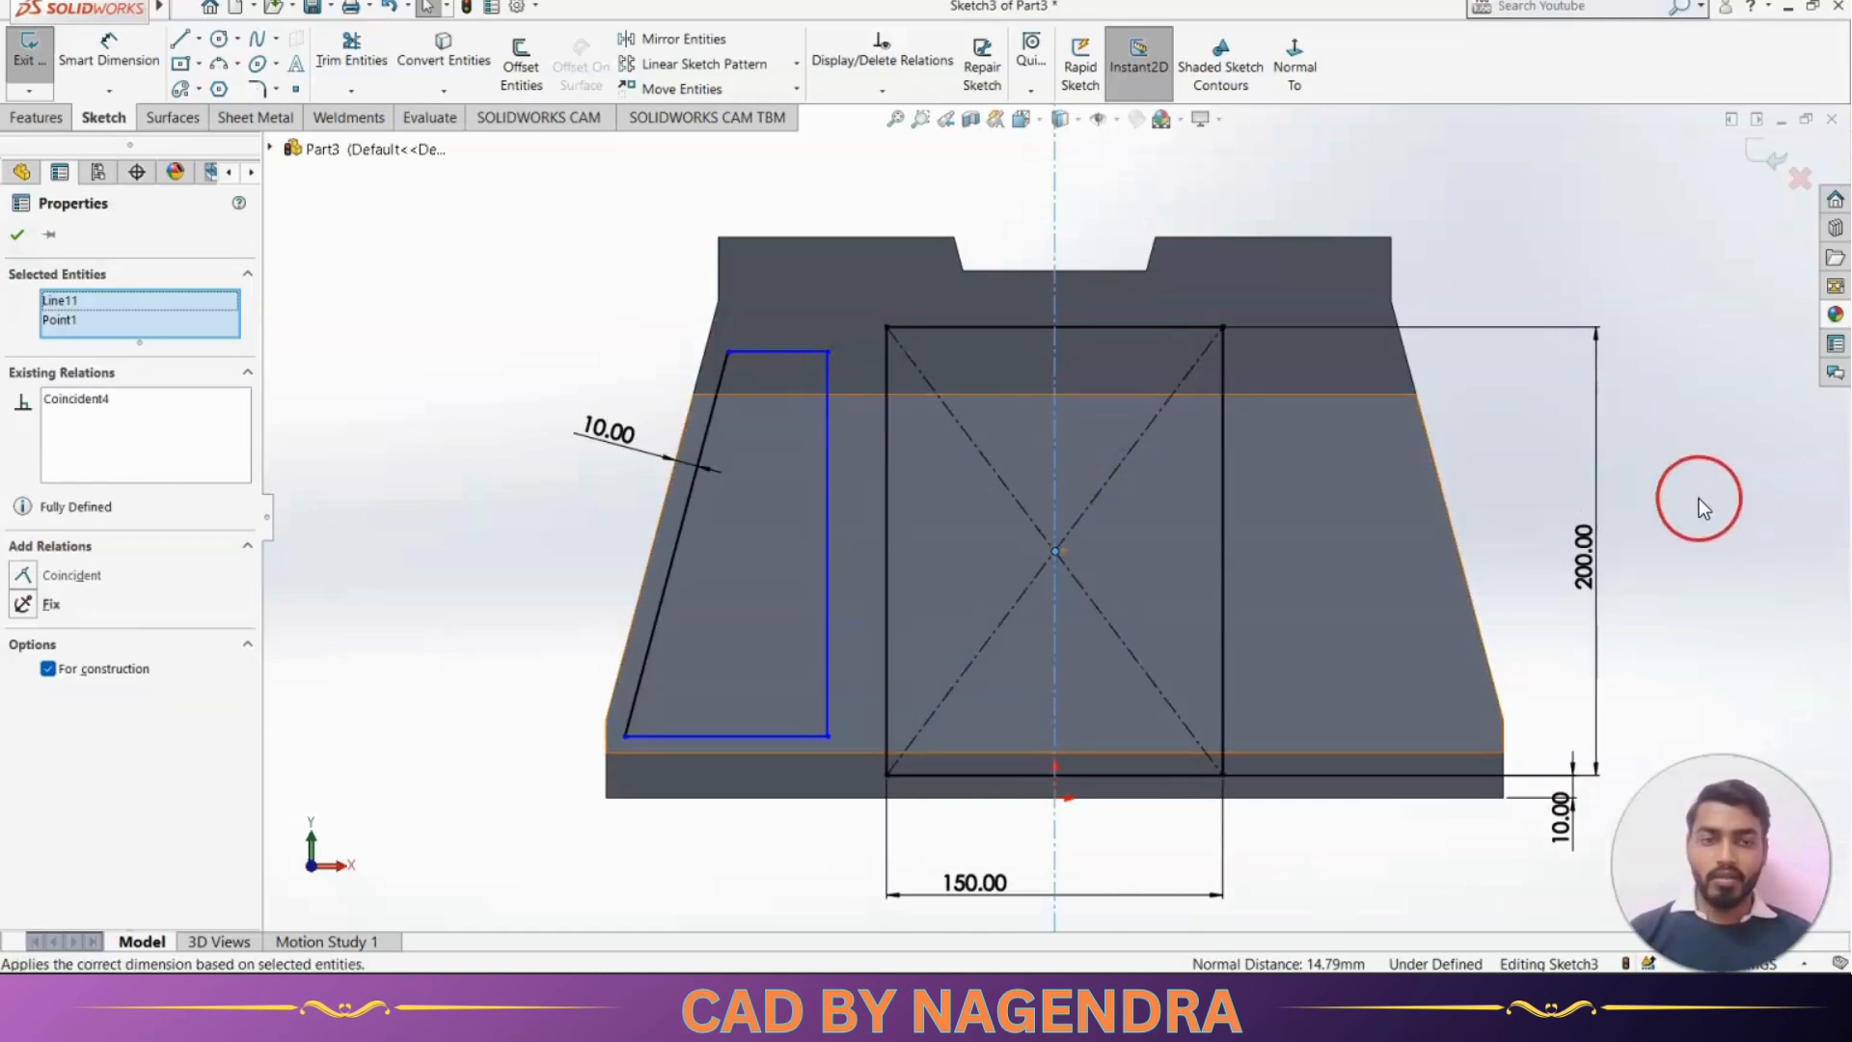
# Make the left pocket's upper and lower lines collinear with the central rectangle's upper and lower edges
pyautogui.click(798, 359)
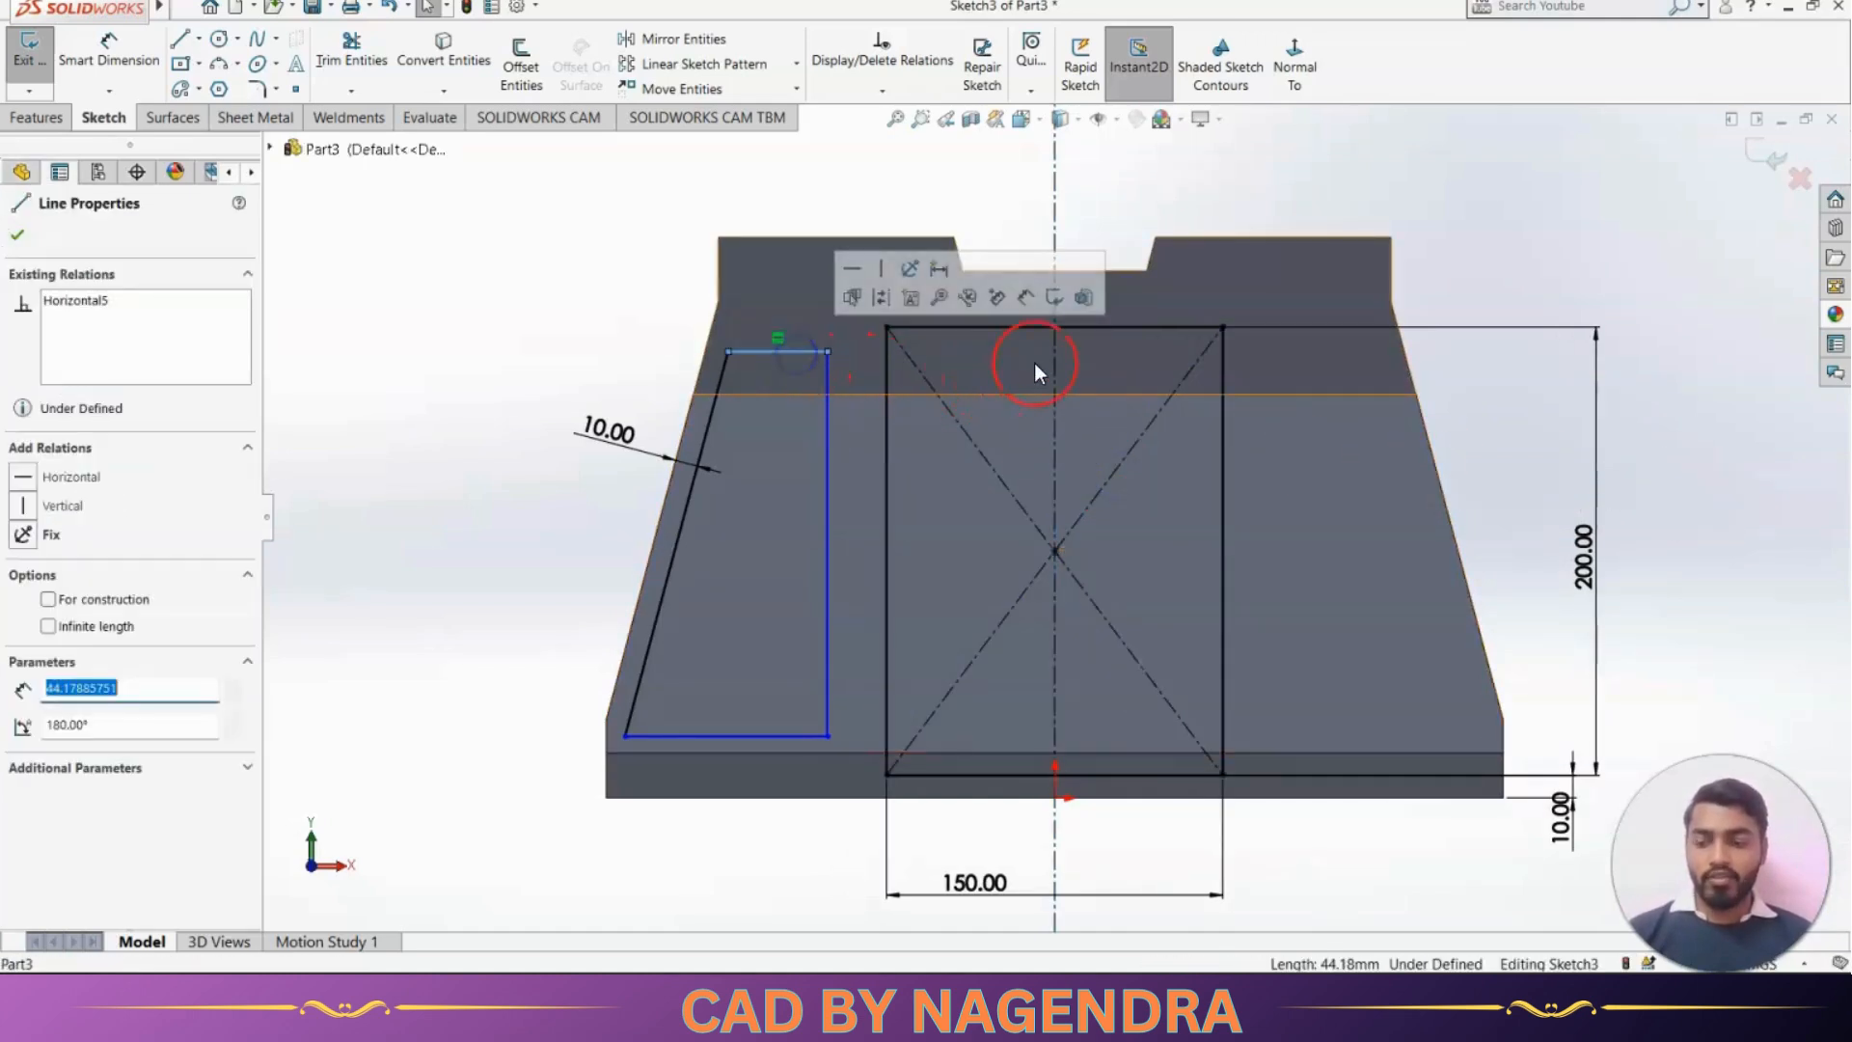
pyautogui.keyDown('ctrl'); pyautogui.click(994, 329); pyautogui.keyUp('ctrl')
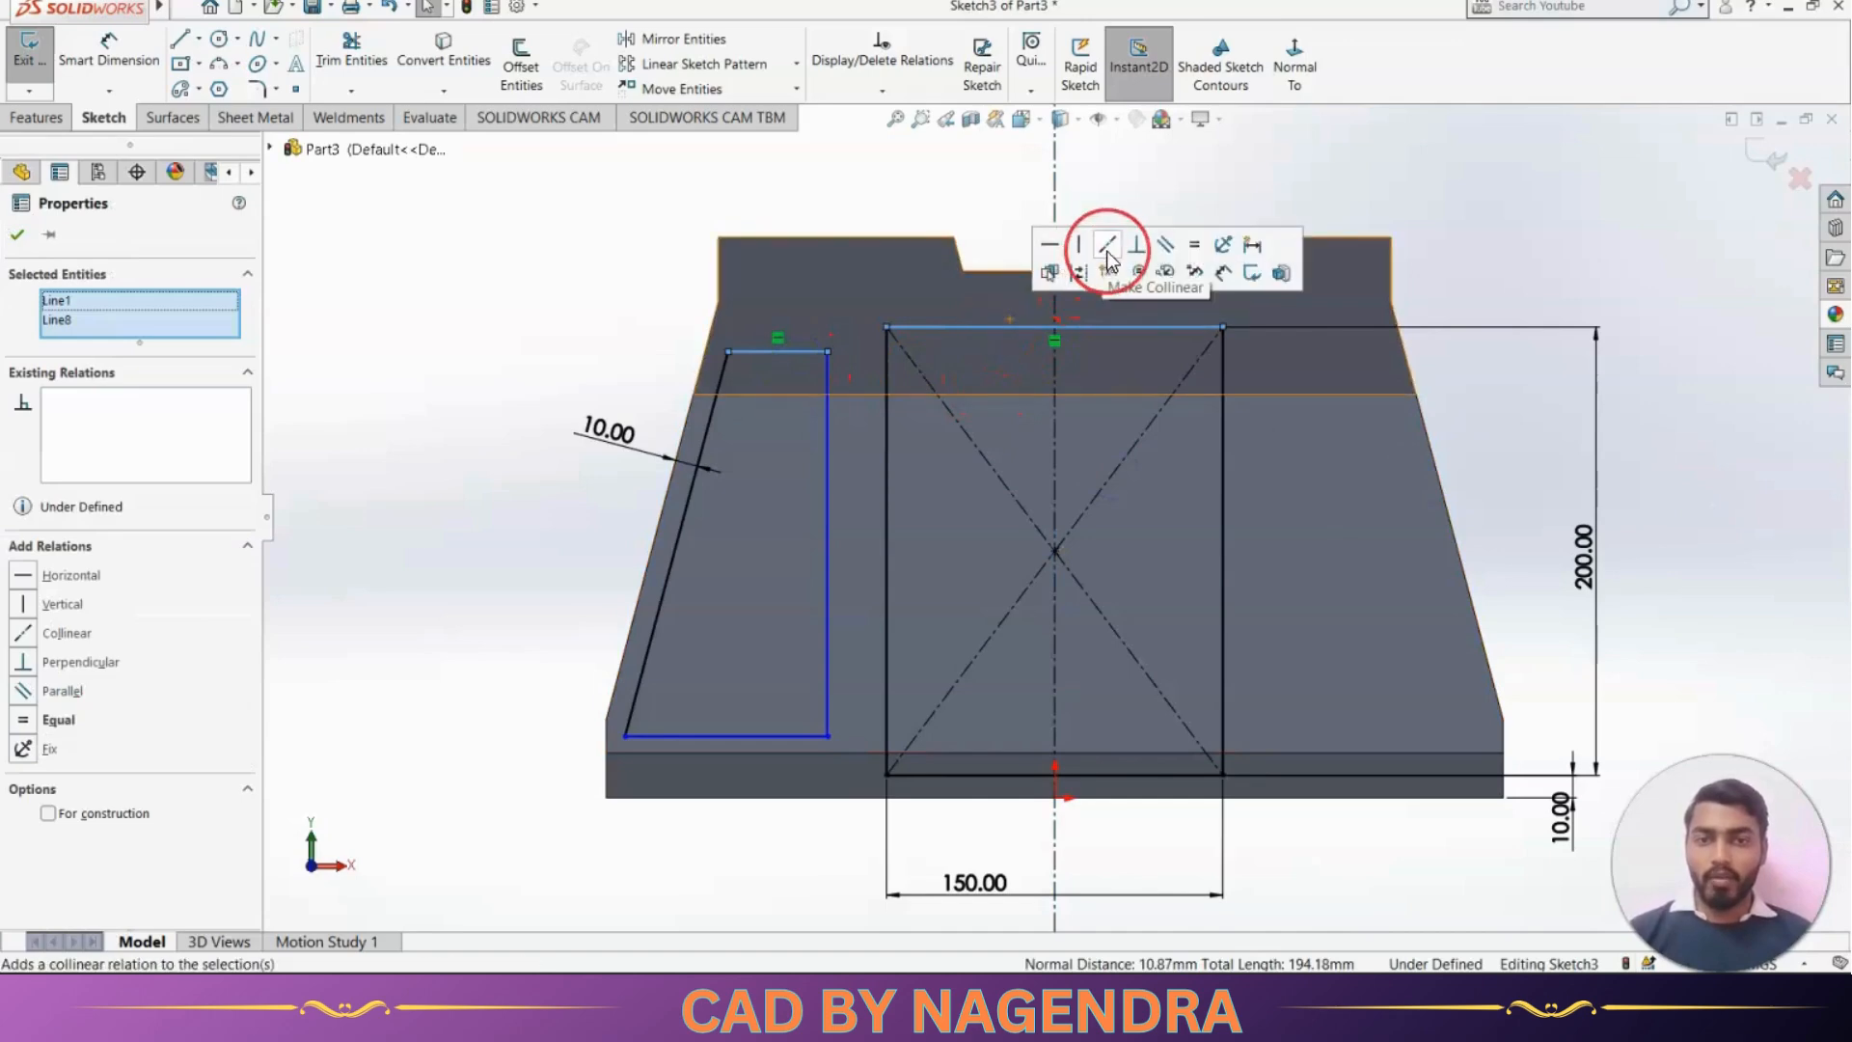
pyautogui.click(1107, 254)
pyautogui.click(914, 170)
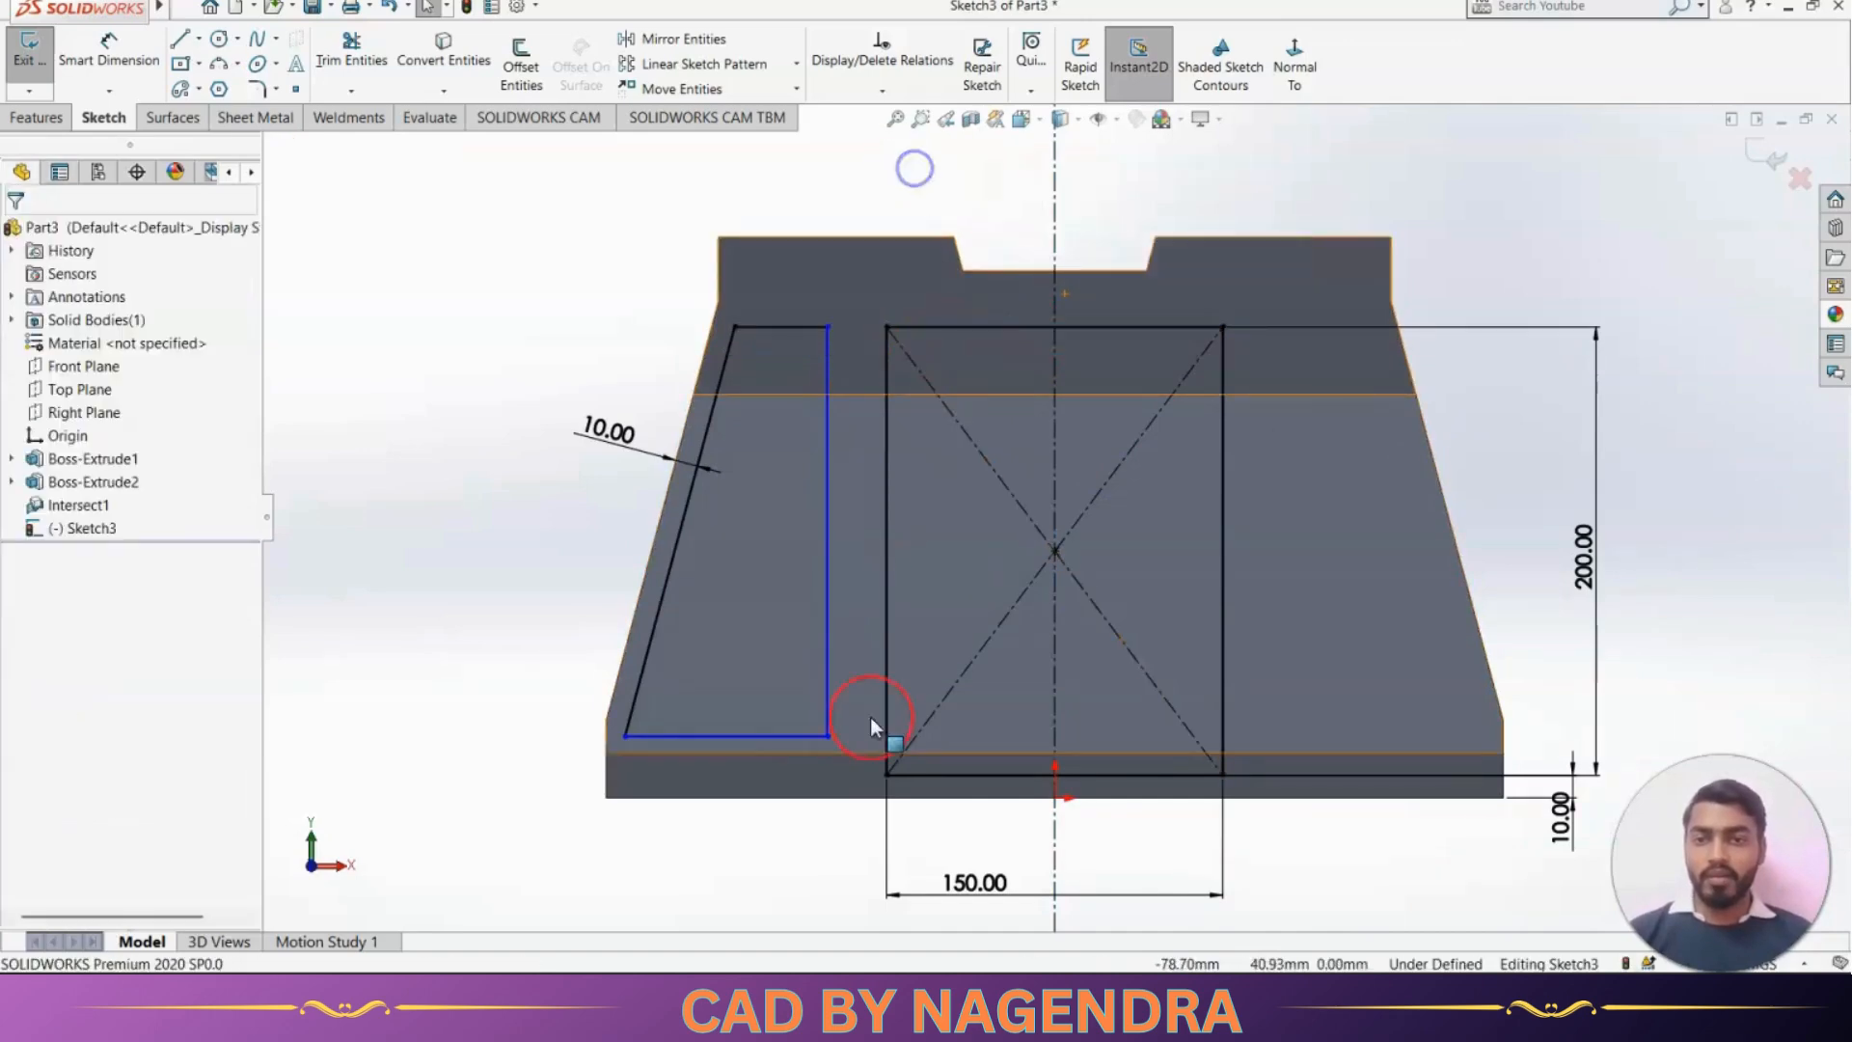
pyautogui.click(778, 738)
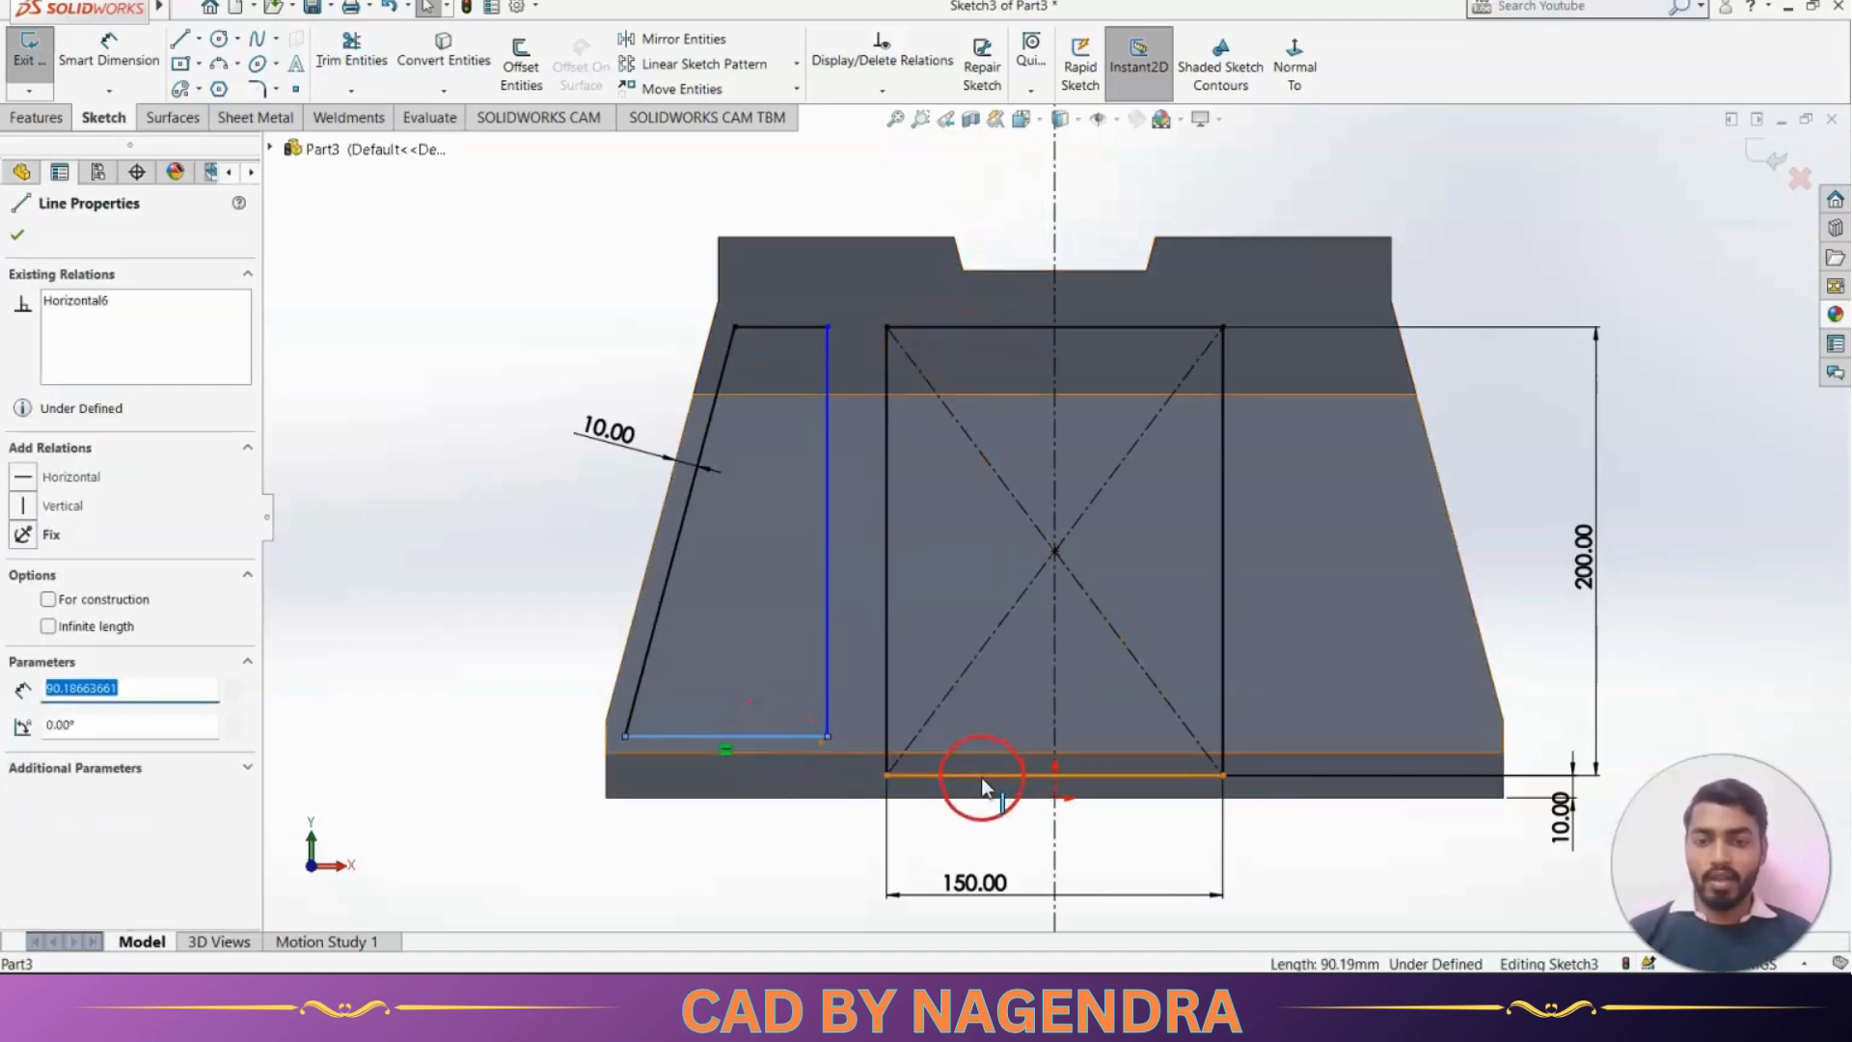
pyautogui.keyDown('ctrl'); pyautogui.click(983, 774); pyautogui.keyUp('ctrl')
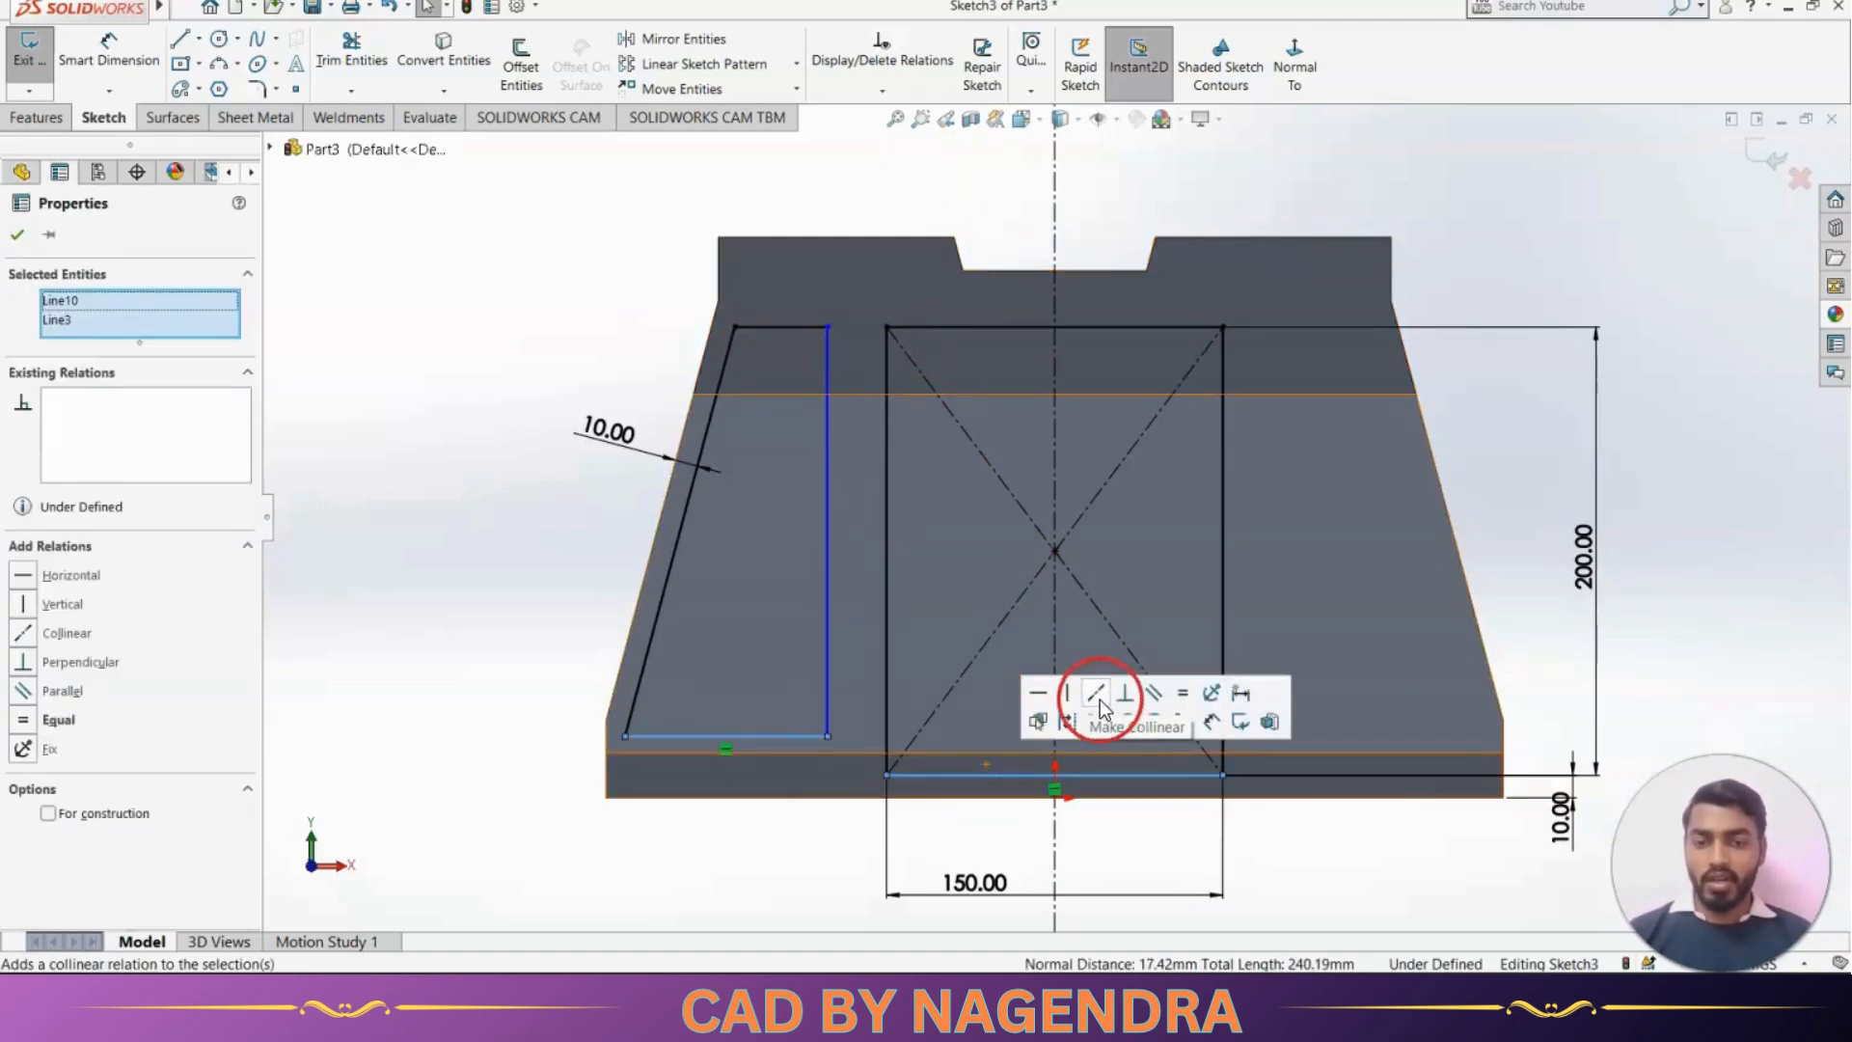
pyautogui.click(1097, 695)
pyautogui.click(434, 569)
# Dimension the gap between the left pocket's vertical line and the central rectangle's left side as 10 mm
pyautogui.click(116, 56)
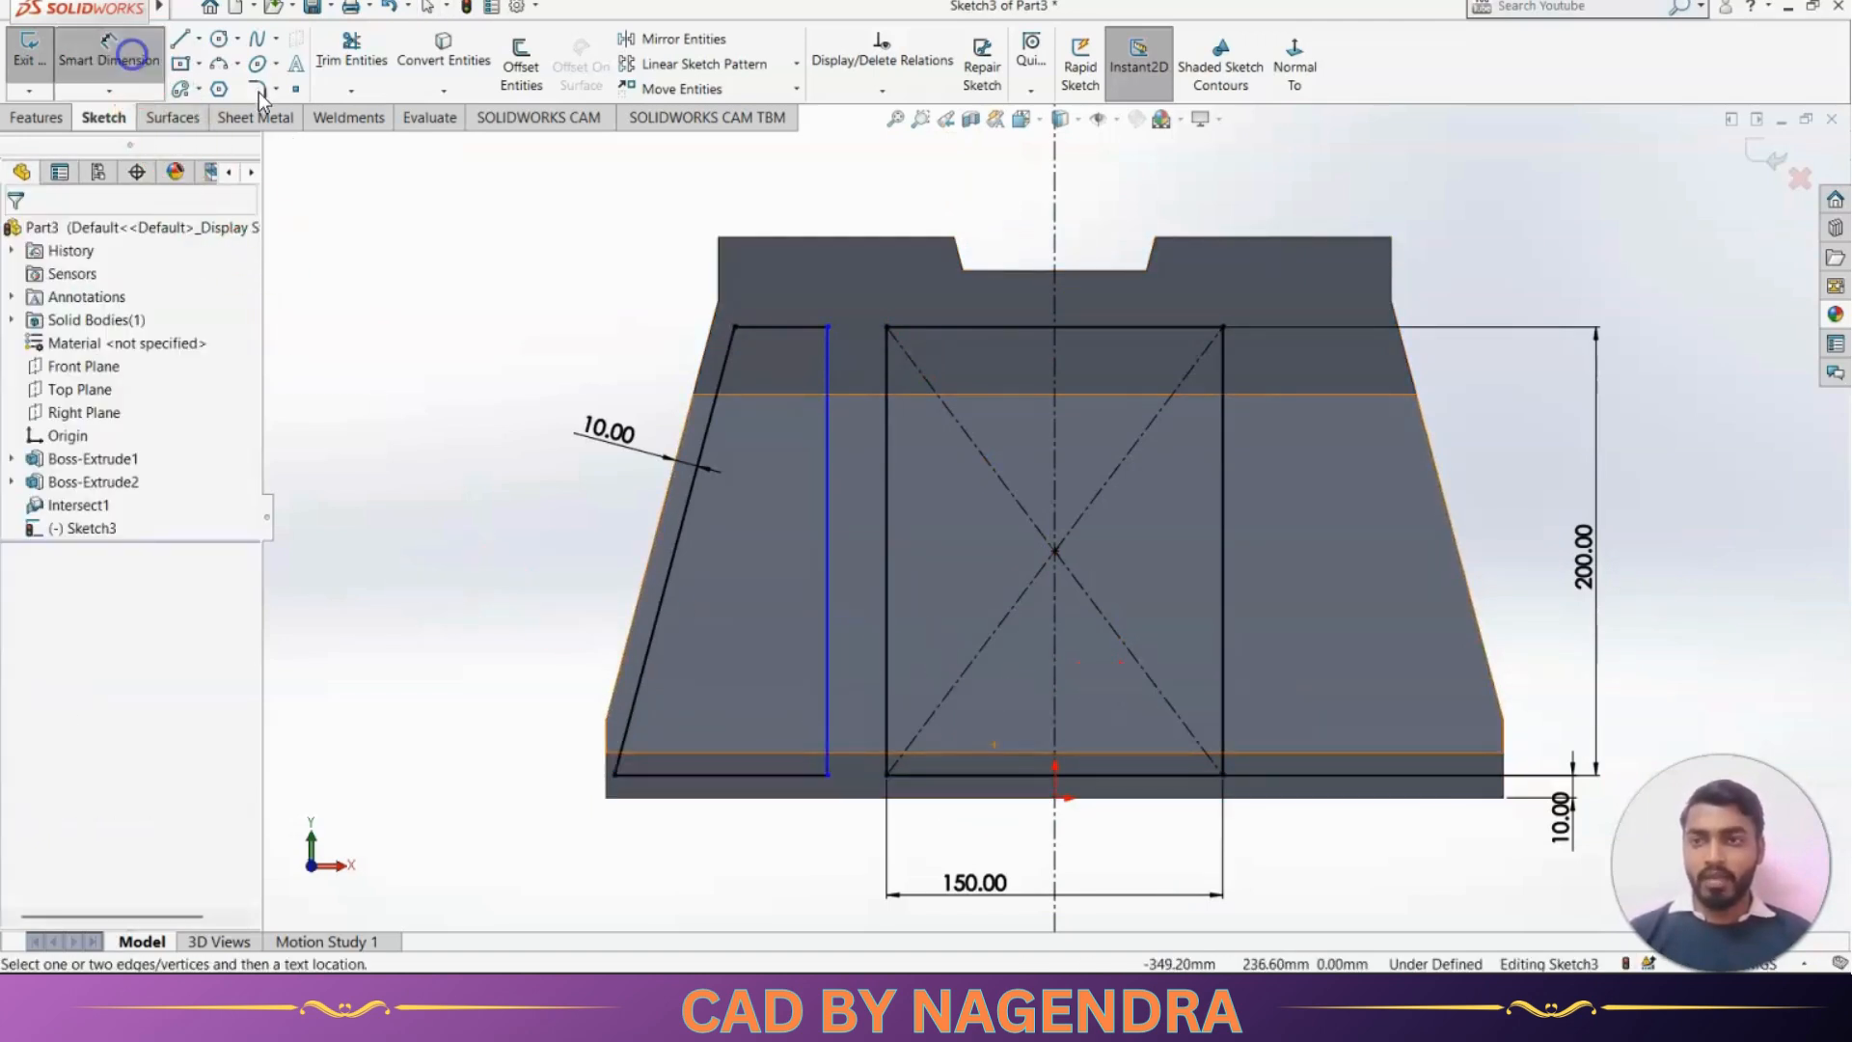
pyautogui.click(823, 522)
pyautogui.click(886, 525)
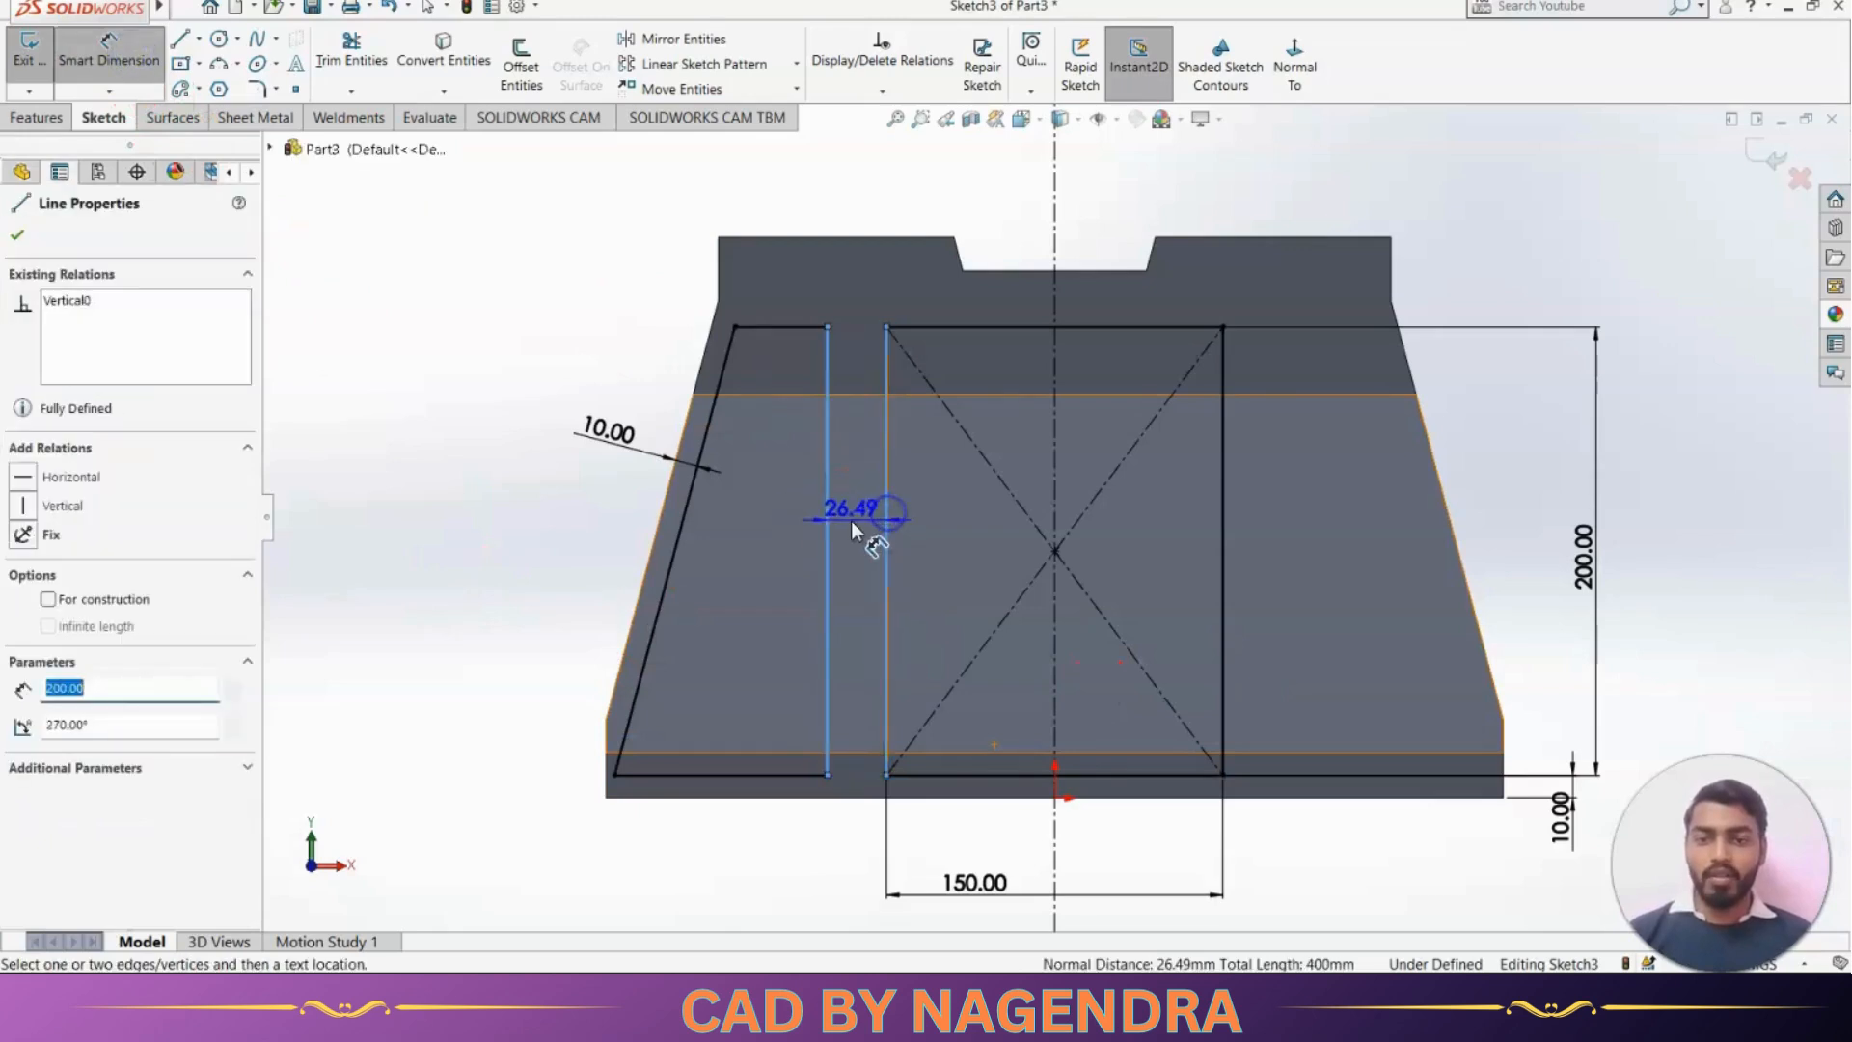
pyautogui.click(856, 526)
pyautogui.write('10')
pyautogui.press('Return')
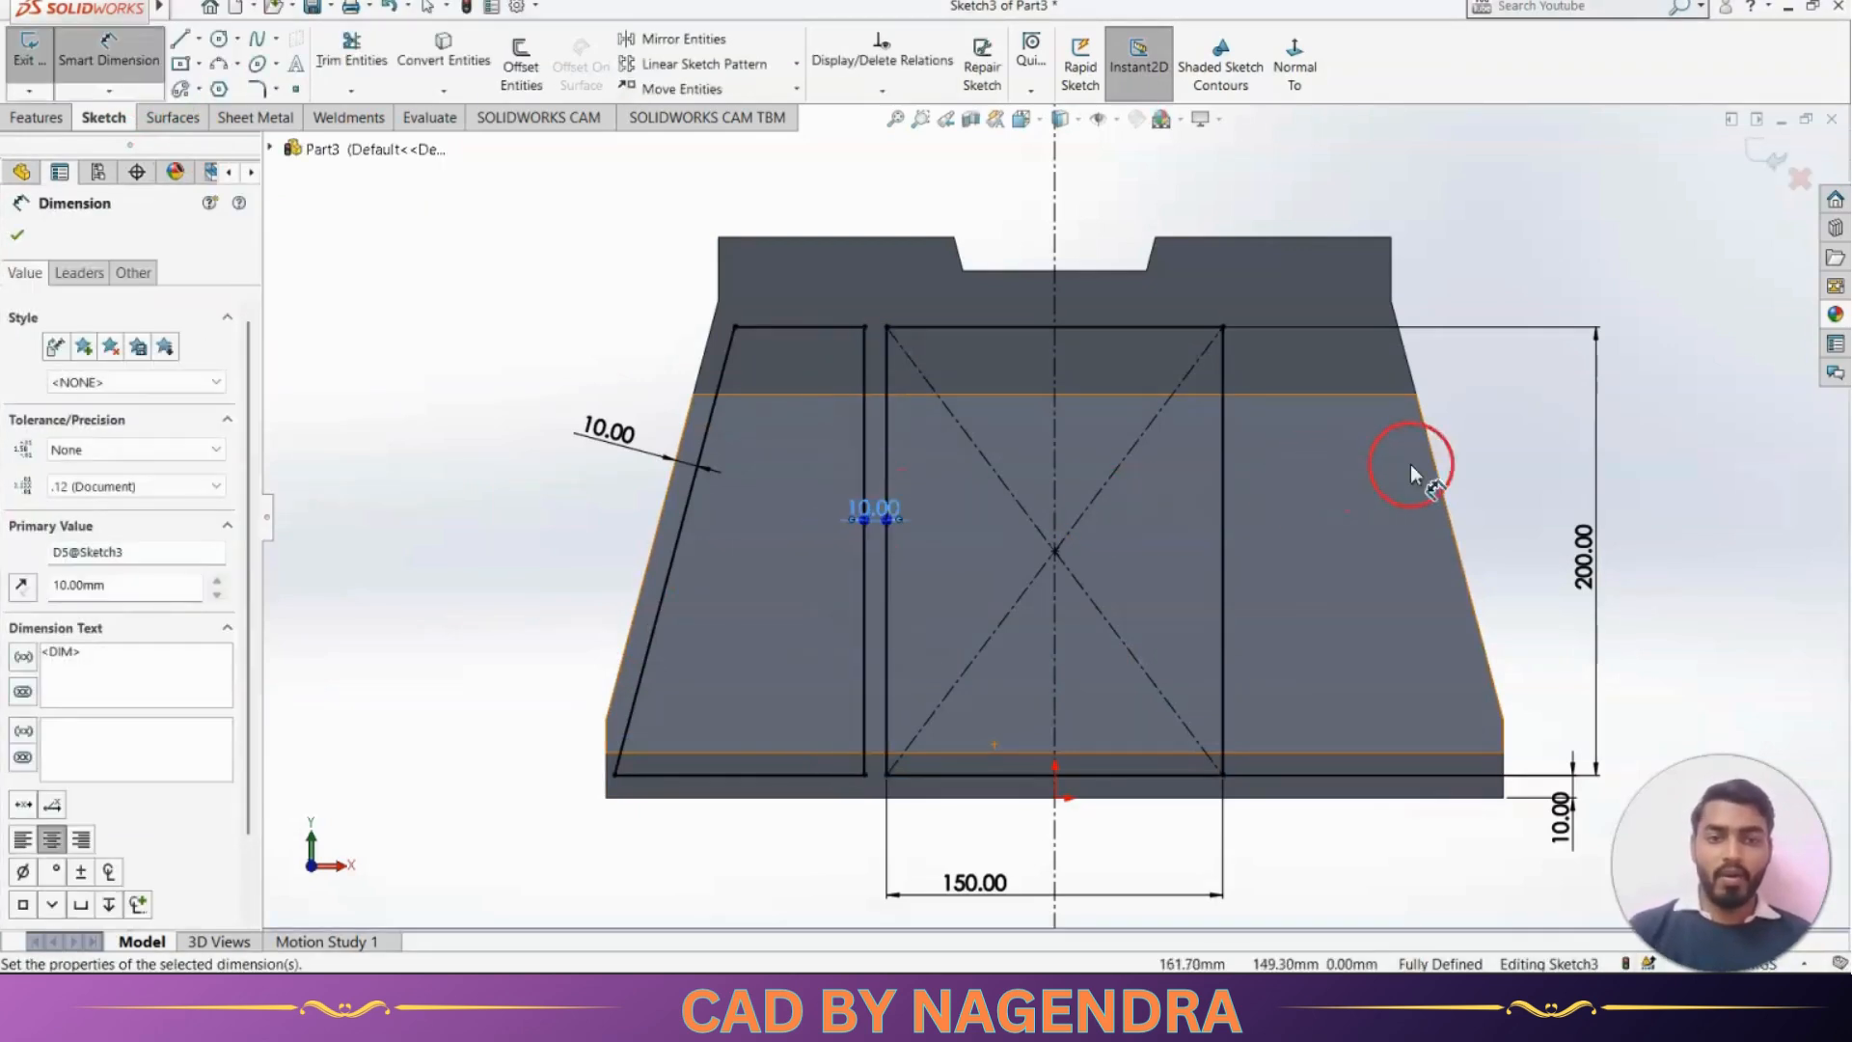
pyautogui.click(1492, 466)
# Mirror the left pocket's four lines about the vertical centerline to create the matching pocket on the other side
pyautogui.click(675, 38)
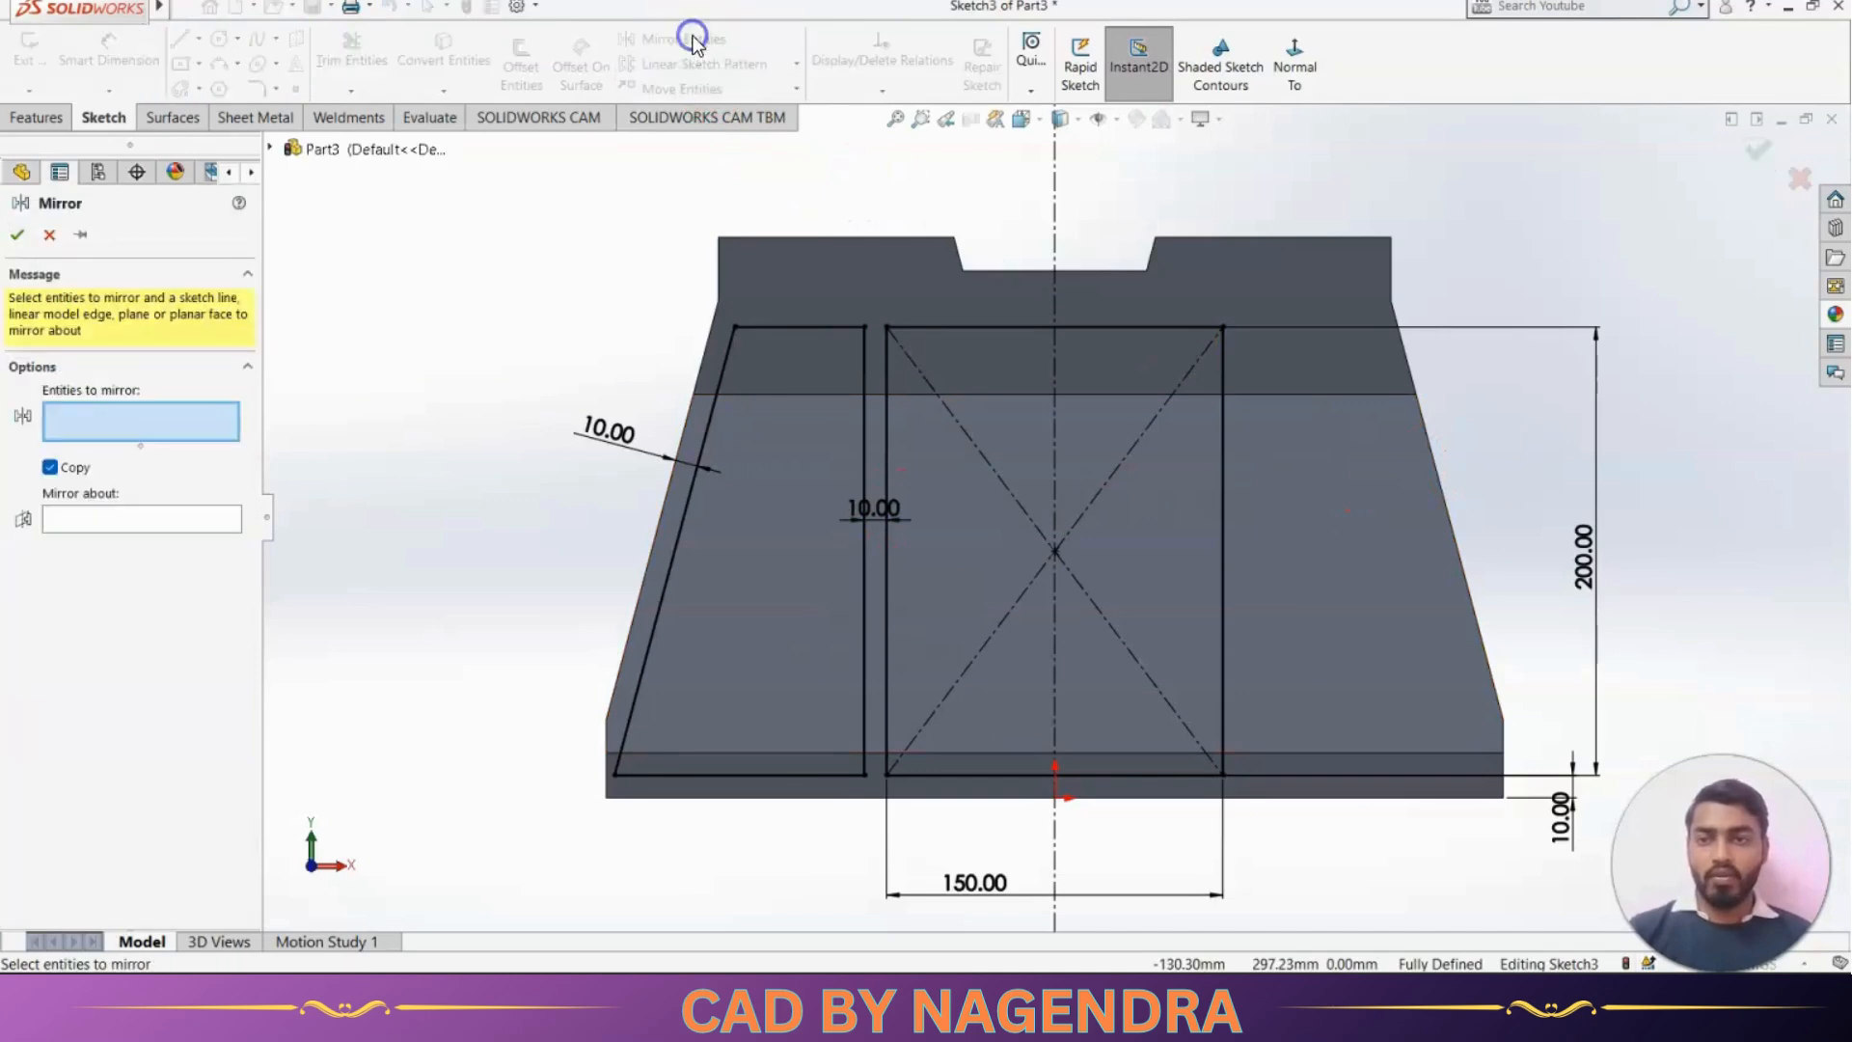
pyautogui.click(815, 329)
pyautogui.click(730, 364)
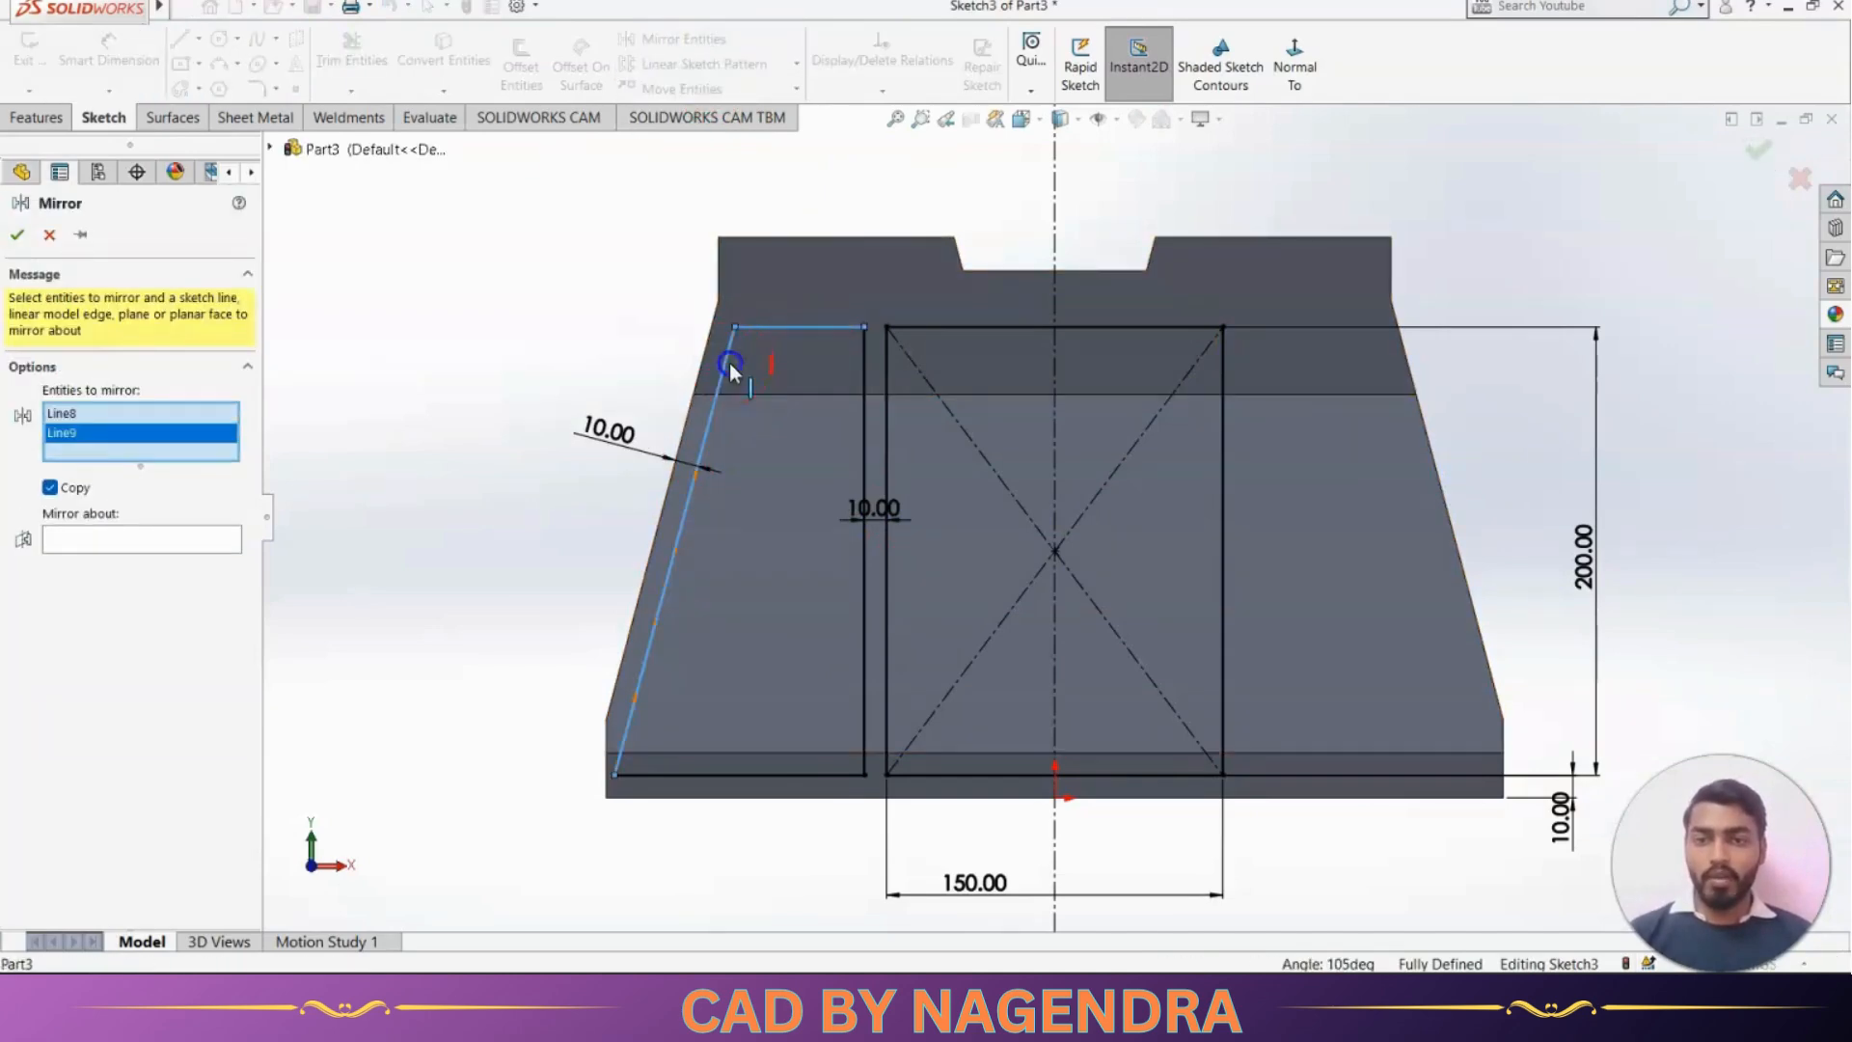
pyautogui.click(865, 382)
pyautogui.click(802, 775)
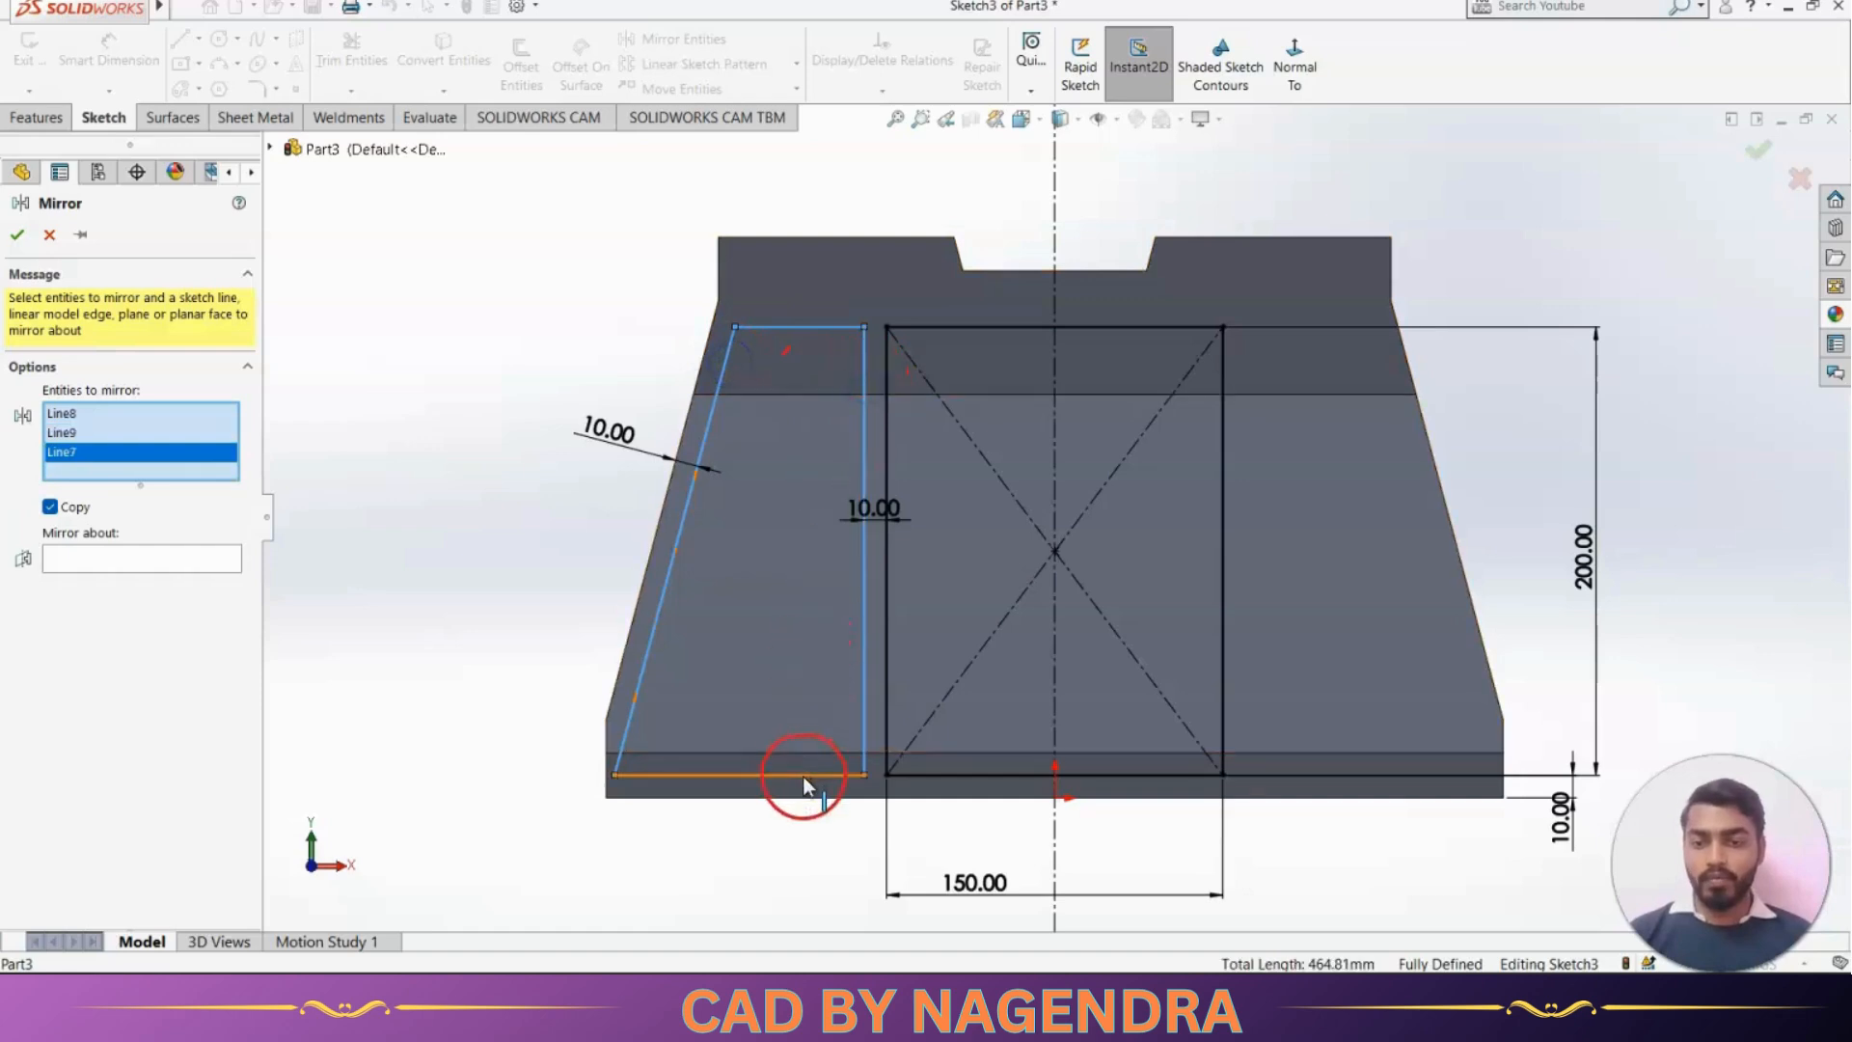
pyautogui.click(208, 606)
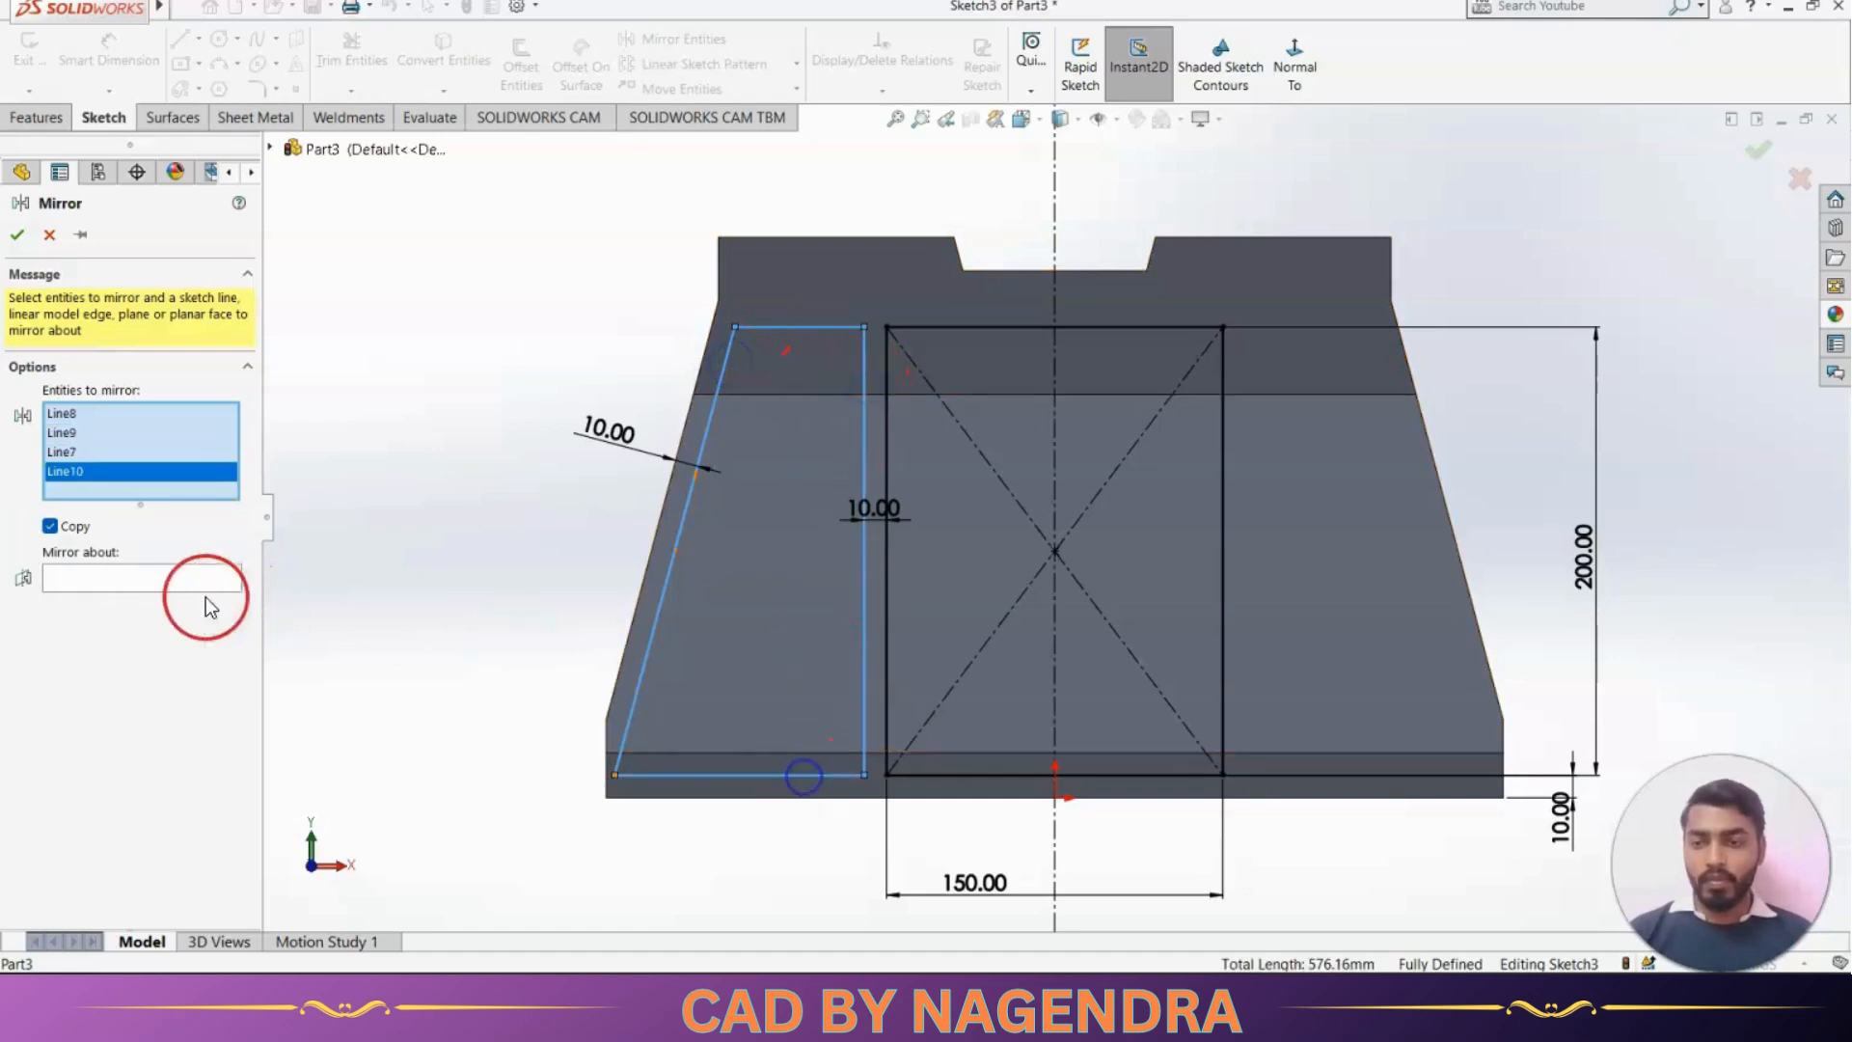
pyautogui.click(1054, 441)
pyautogui.click(14, 236)
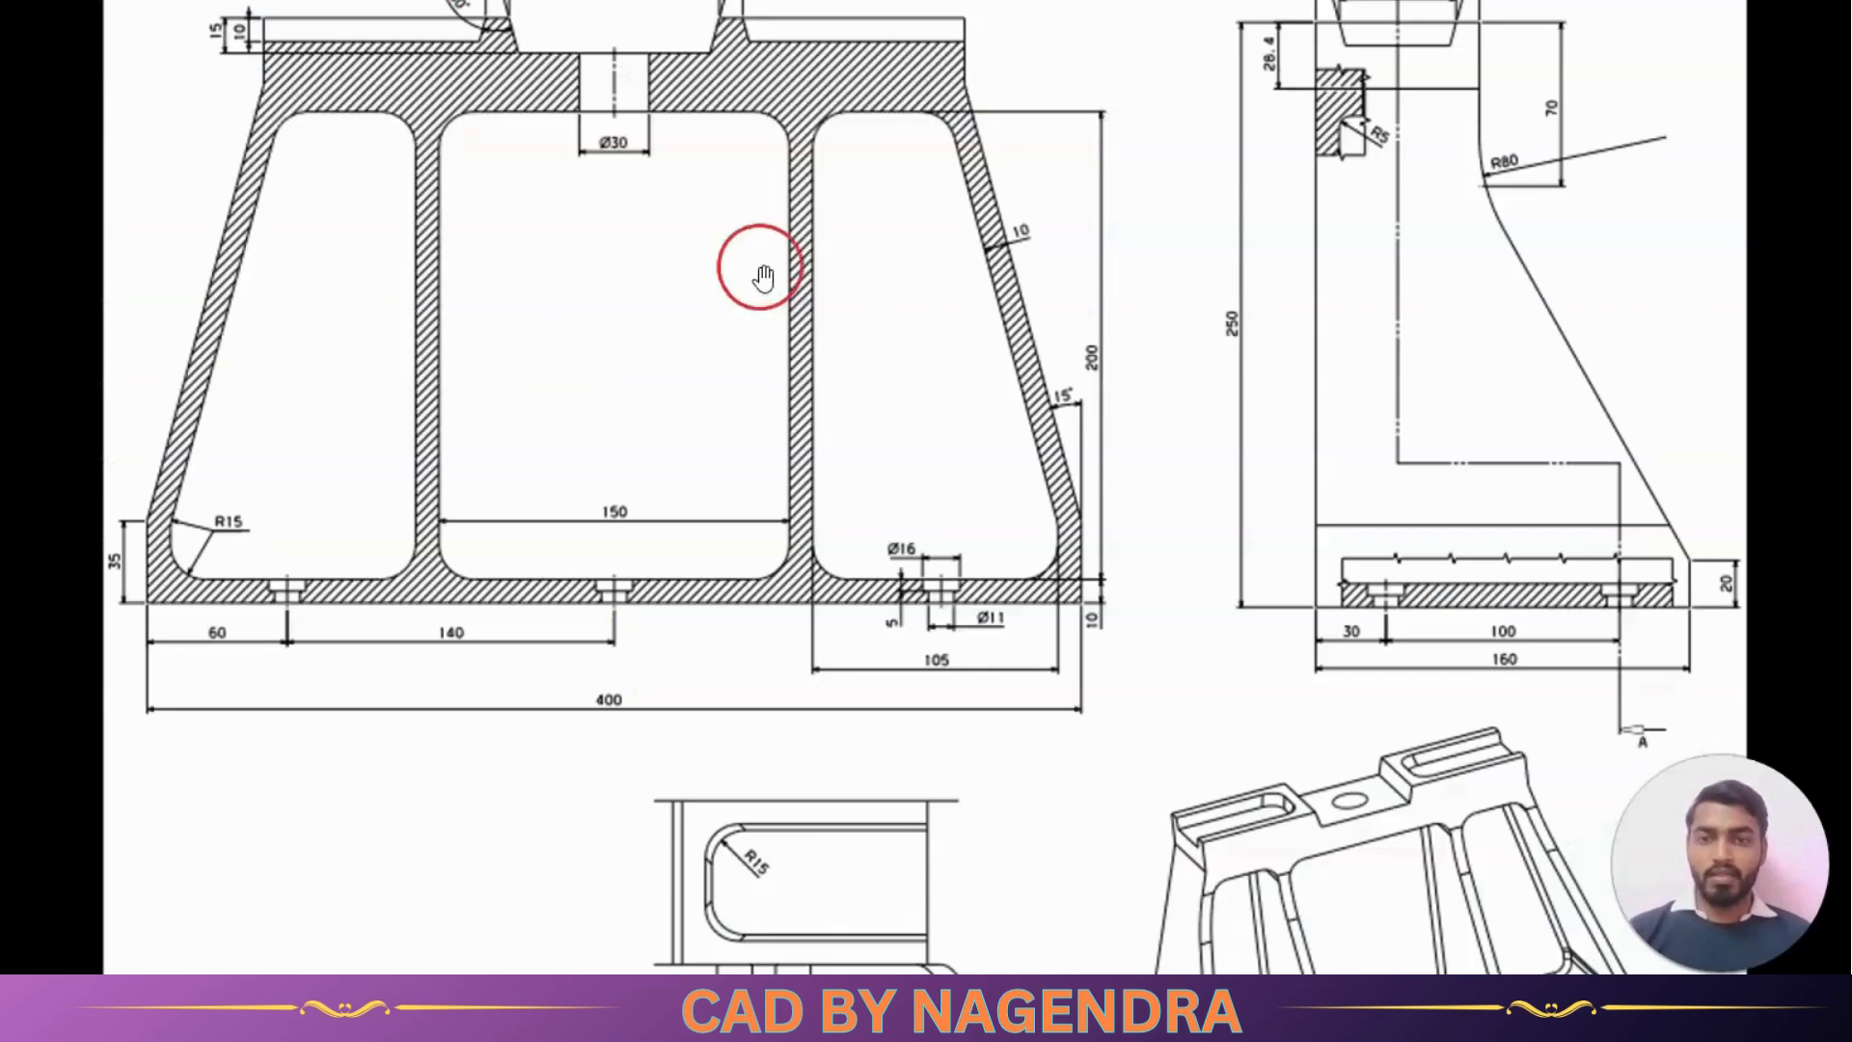
# Exit the sketch and cut-extrude the three pocket profiles into the body with a blind depth of 150 mm
pyautogui.scroll(-1, 806, 362)
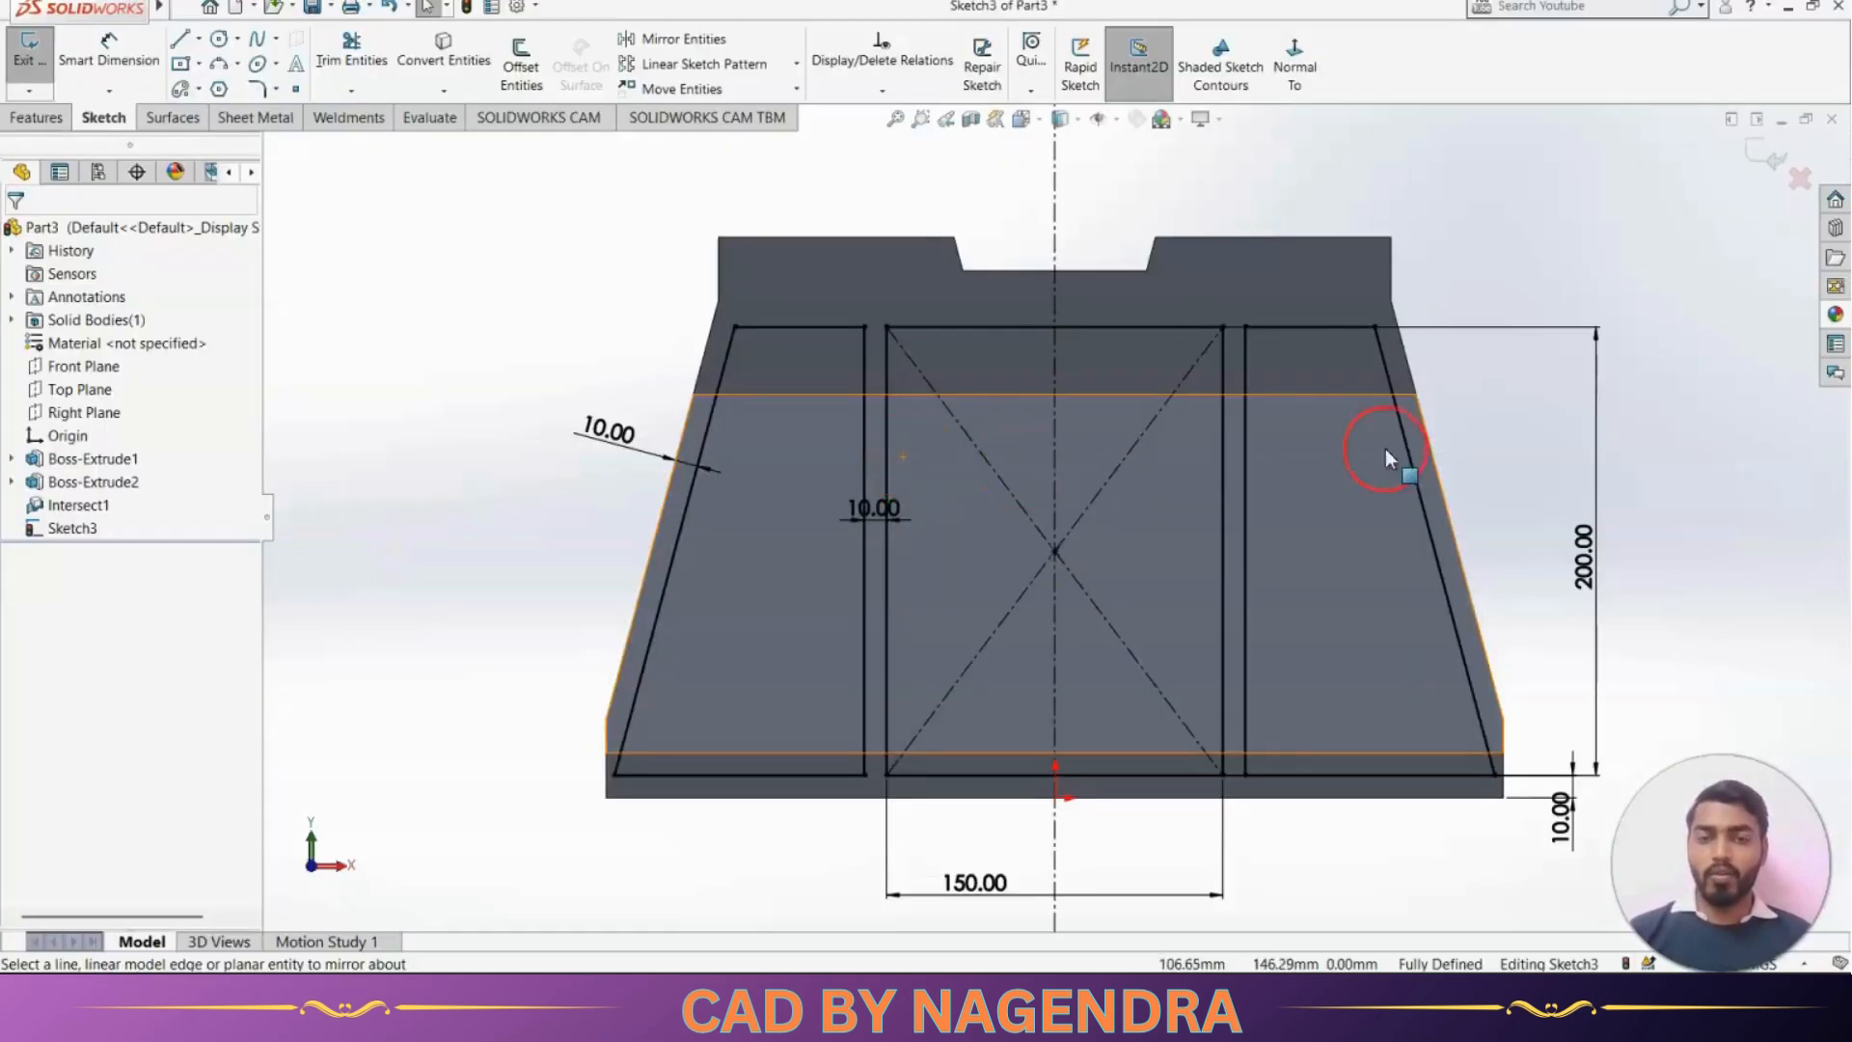
pyautogui.scroll(-2, 1535, 405)
pyautogui.scroll(2, 1555, 385)
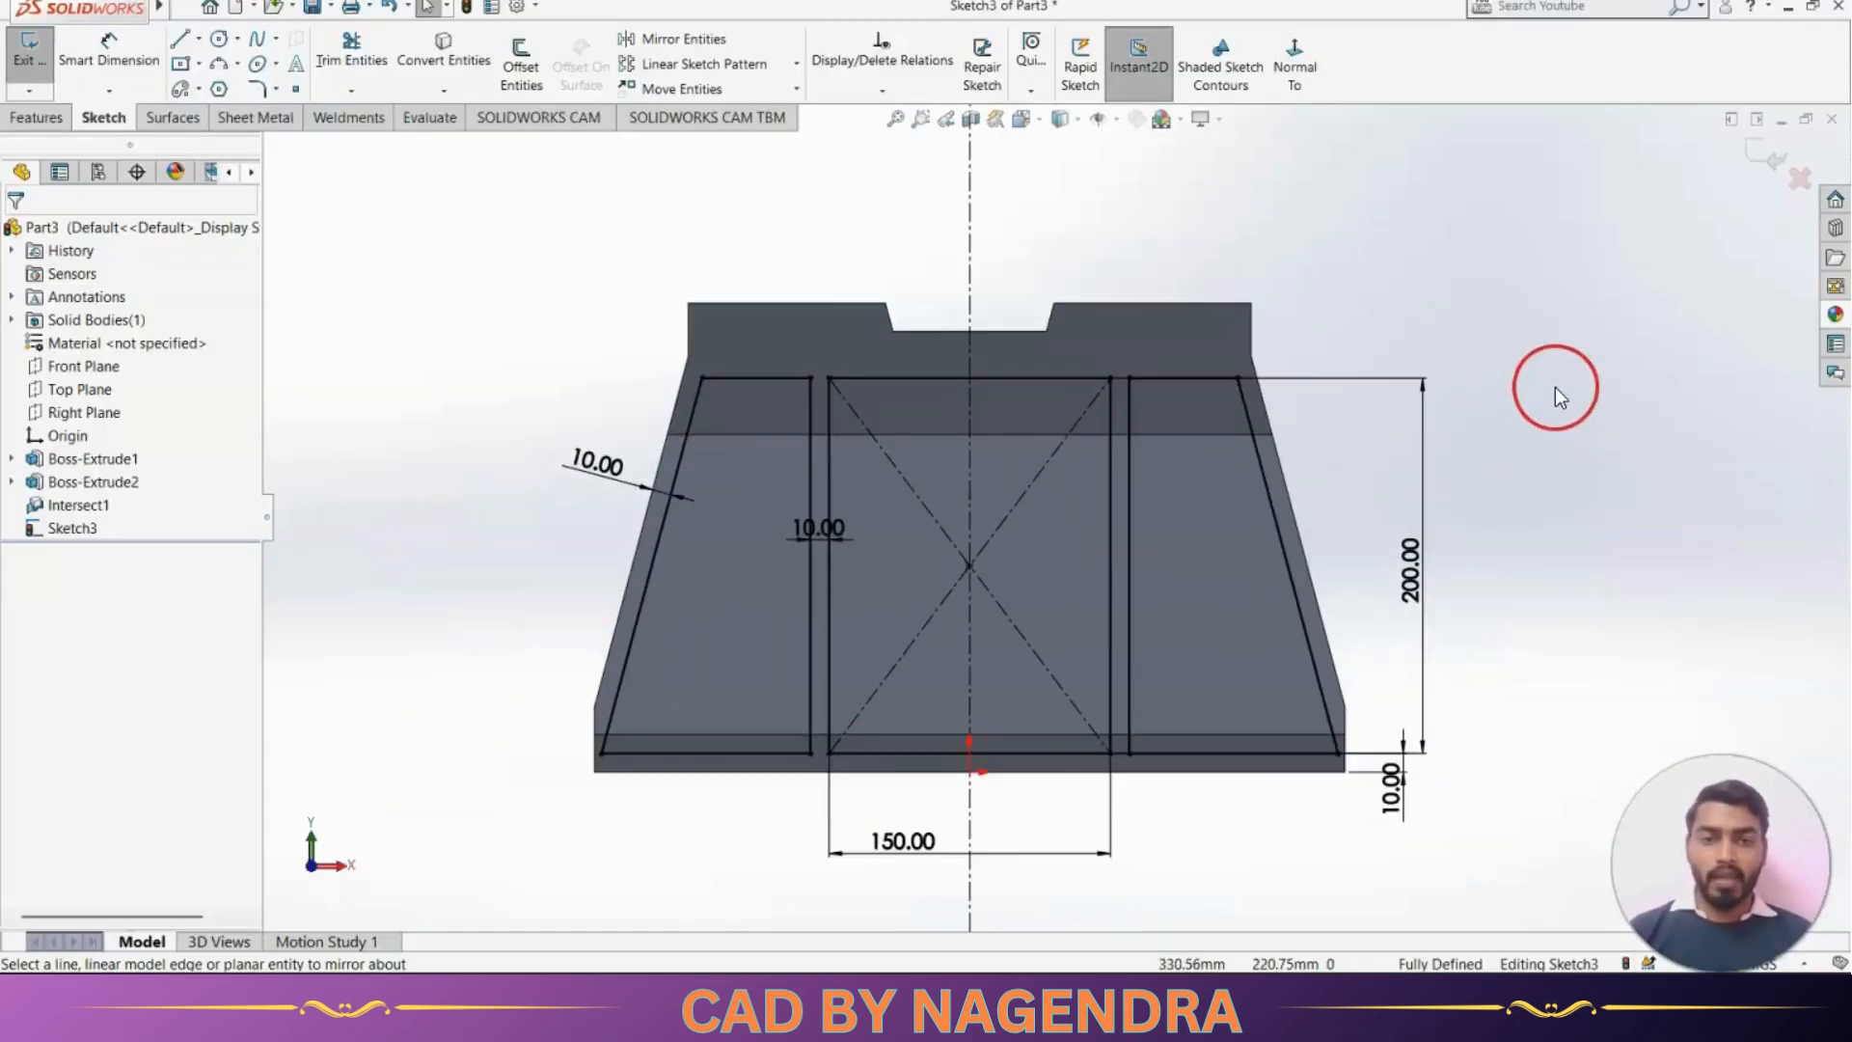
pyautogui.click(1772, 159)
pyautogui.click(1157, 64)
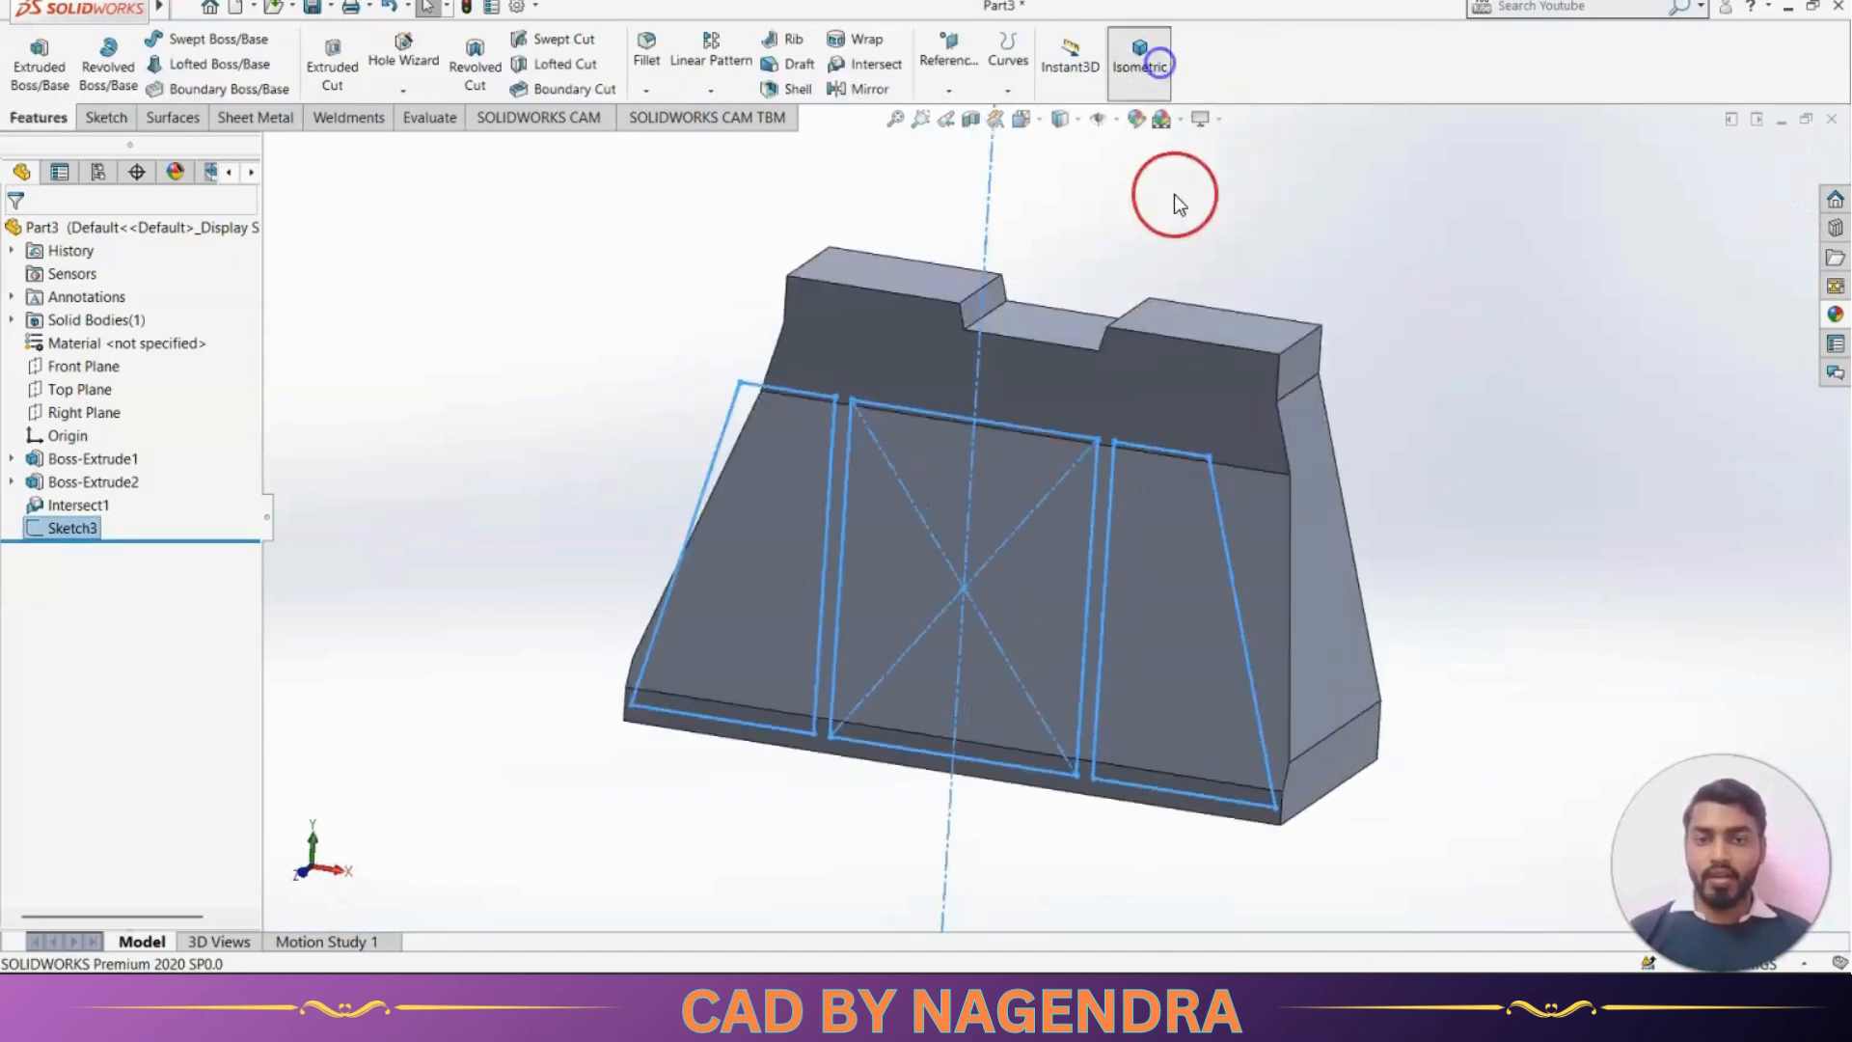
pyautogui.click(332, 65)
pyautogui.hotkey('alt', 'Tab')
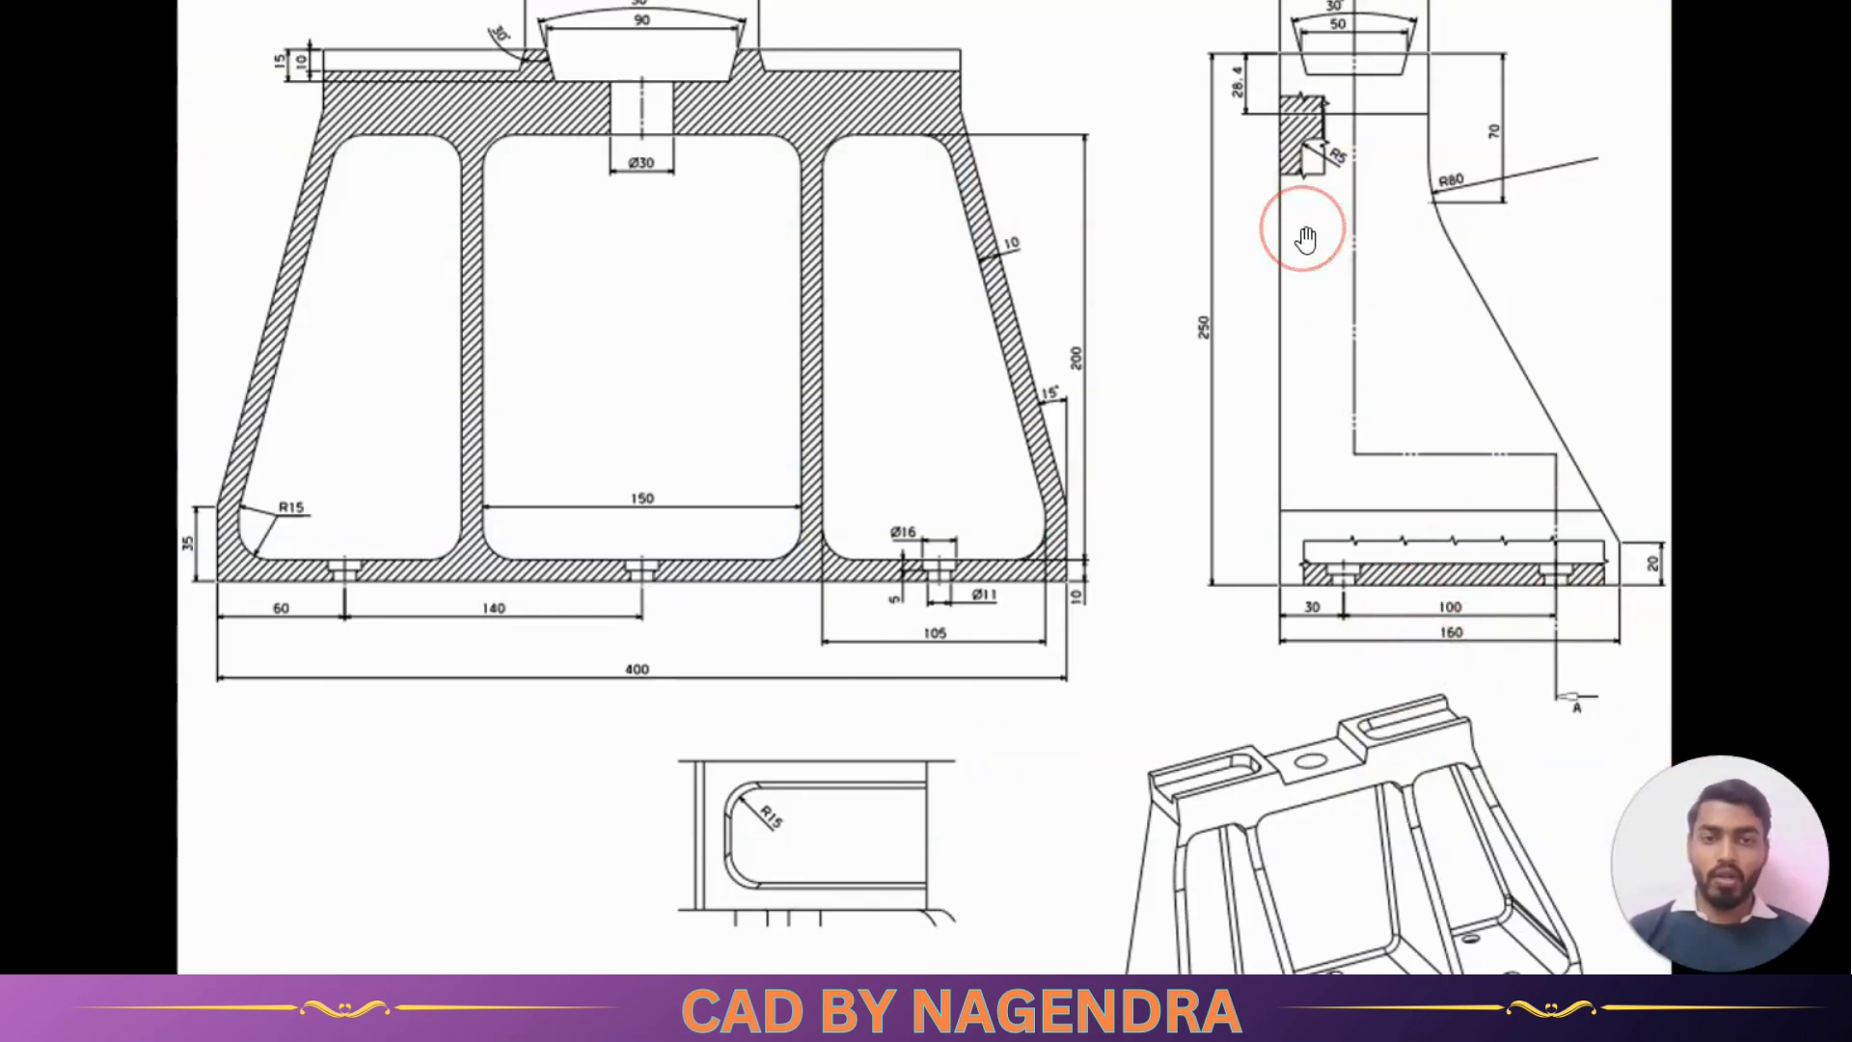
pyautogui.hotkey('alt', 'Tab')
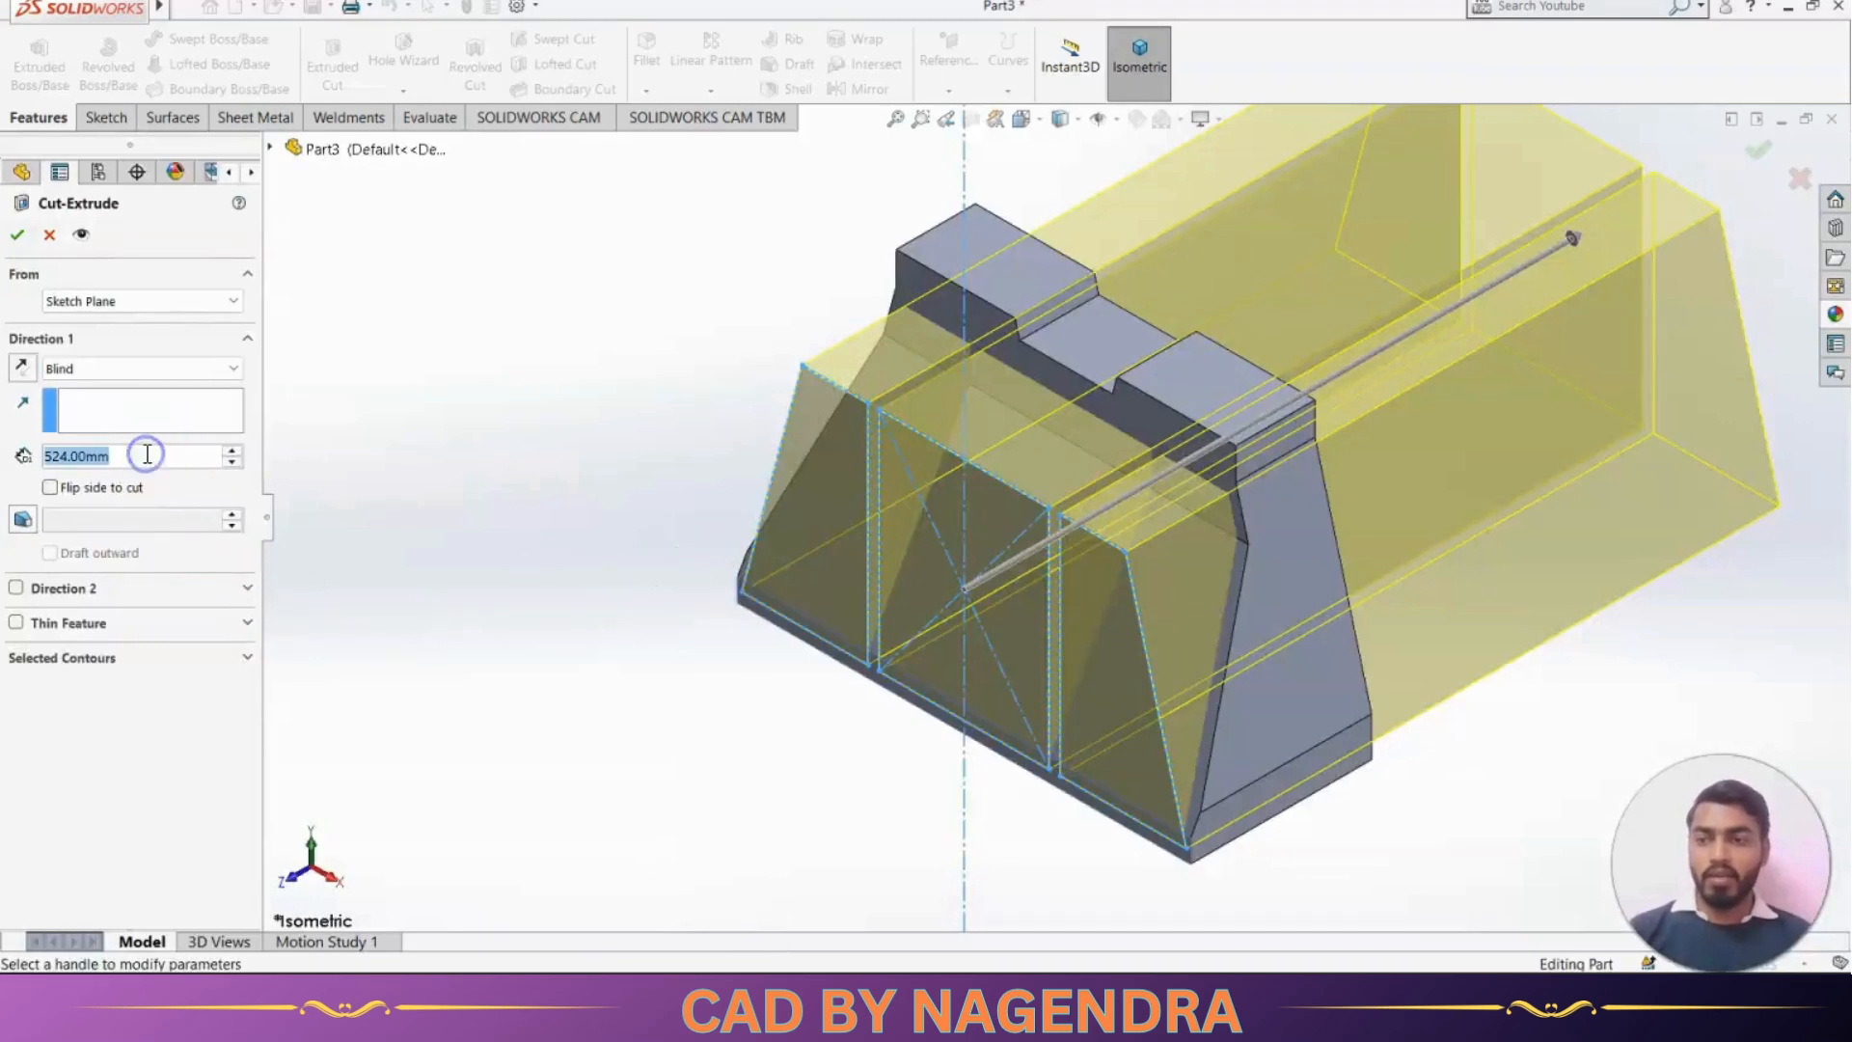
pyautogui.write('150')
pyautogui.press('Return')
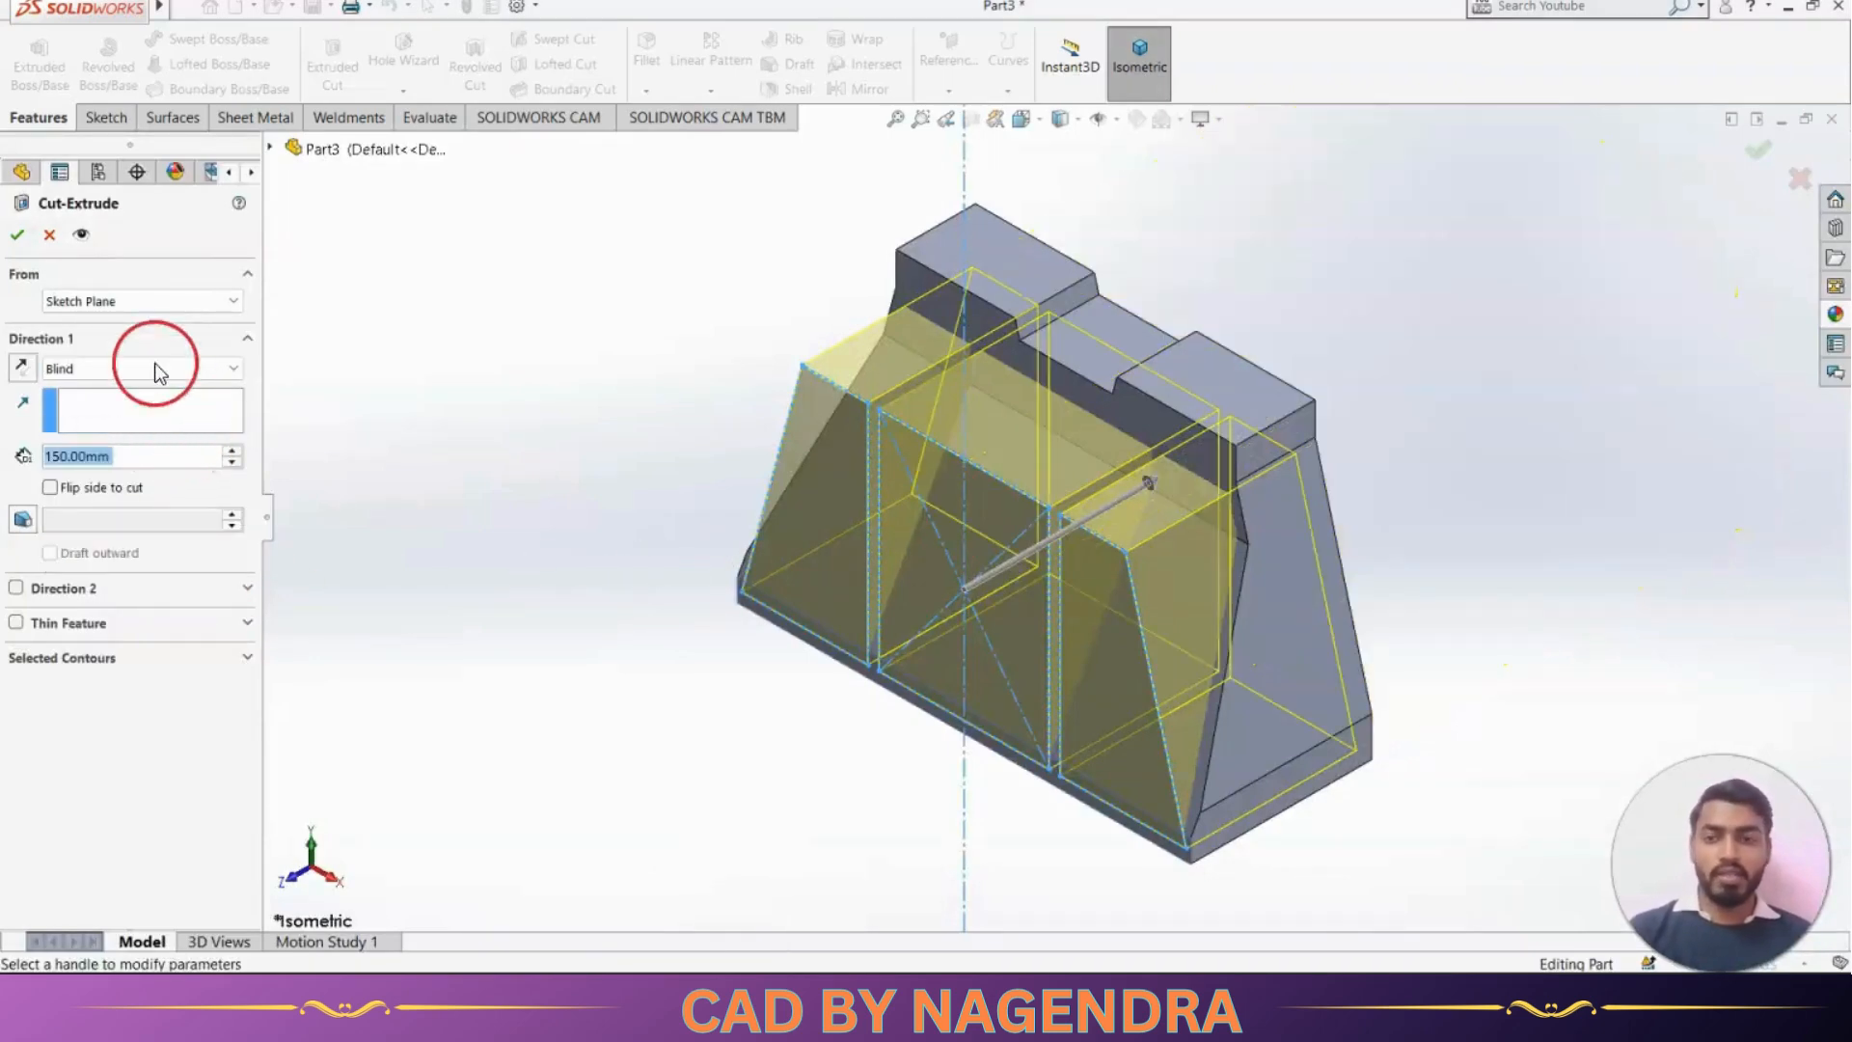
pyautogui.click(20, 235)
# Check the reference drawing's upper groove, and start a sketch viewed normal to the left end face of the bracket's upper block
pyautogui.moveTo(797, 788); pyautogui.dragTo(860, 628, button='middle')
pyautogui.click(1180, 60)
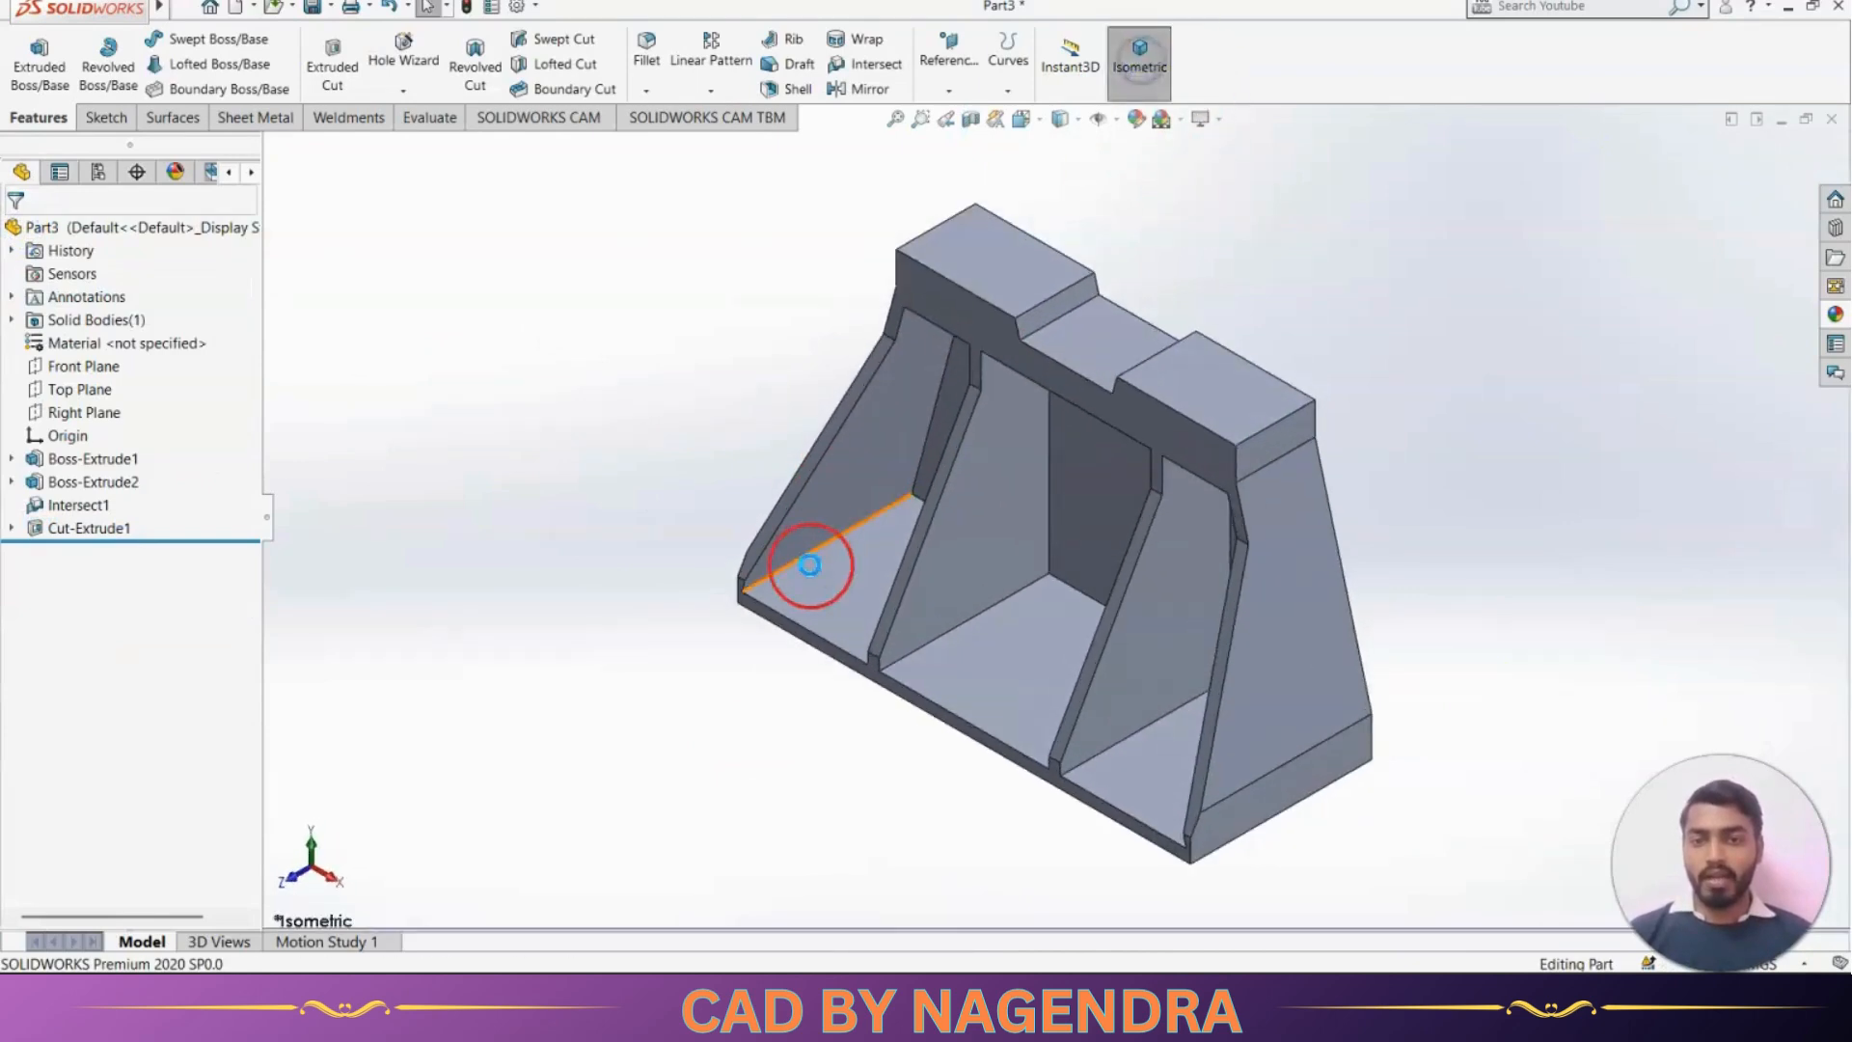
pyautogui.moveTo(814, 566); pyautogui.dragTo(1137, 848, button='middle')
pyautogui.hotkey('alt', 'Tab')
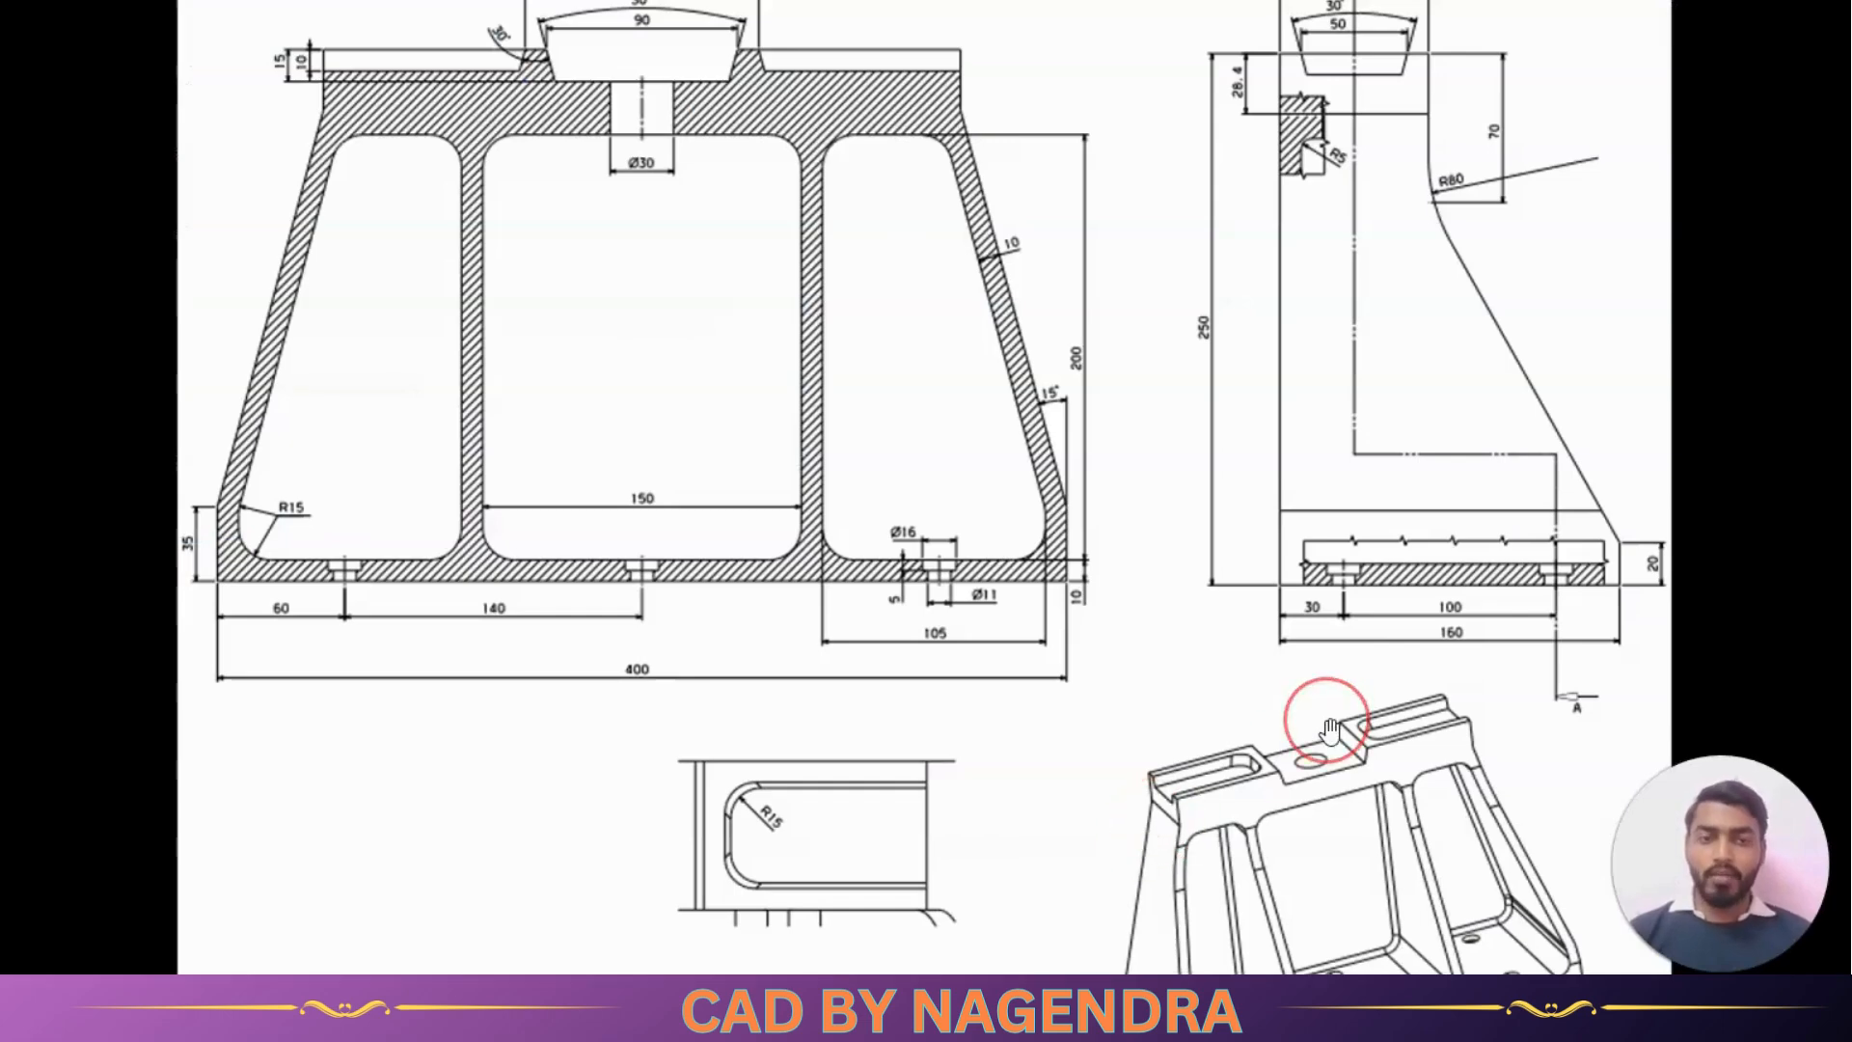
pyautogui.scroll(1, 1150, 671)
pyautogui.scroll(-2, 1148, 670)
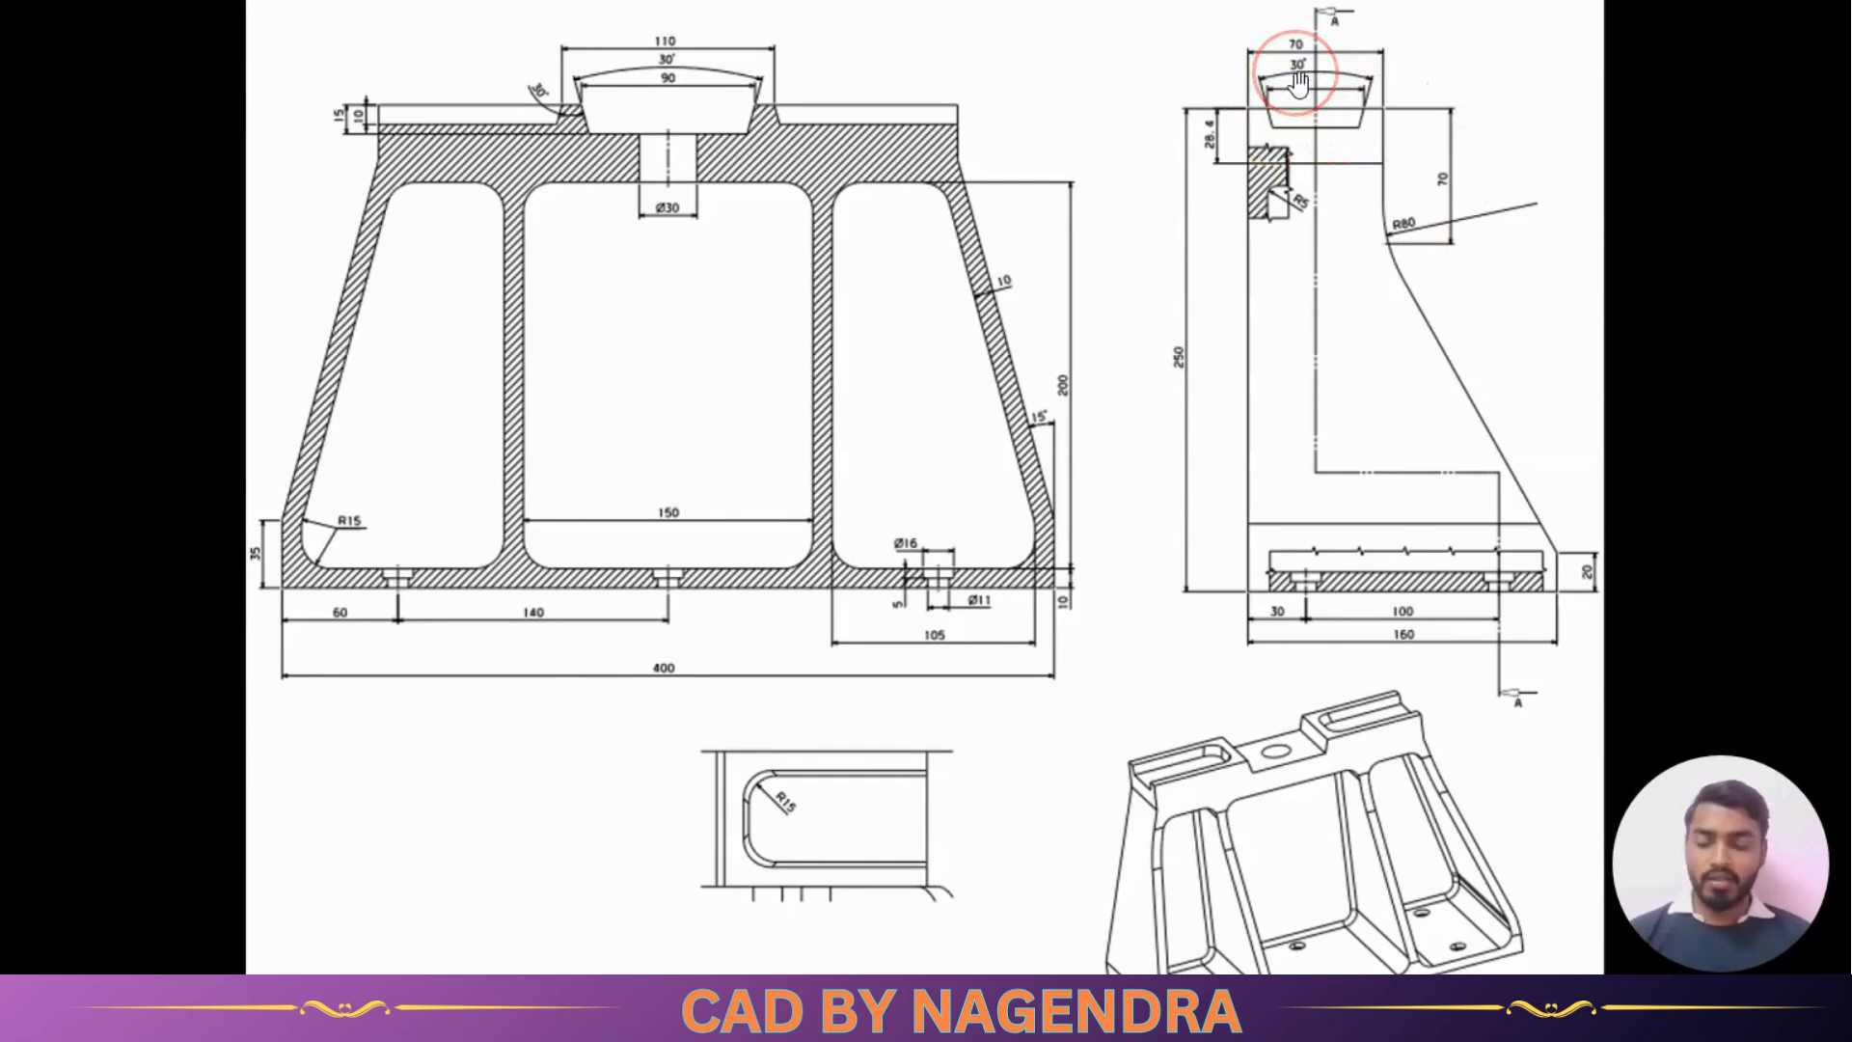
pyautogui.hotkey('alt', 'Tab')
pyautogui.moveTo(1021, 436)
pyautogui.mouseDown(button='middle')
pyautogui.moveTo(864, 494)
pyautogui.moveTo(1016, 374)
pyautogui.moveTo(955, 371)
pyautogui.mouseUp(button='middle')
pyautogui.click(889, 401)
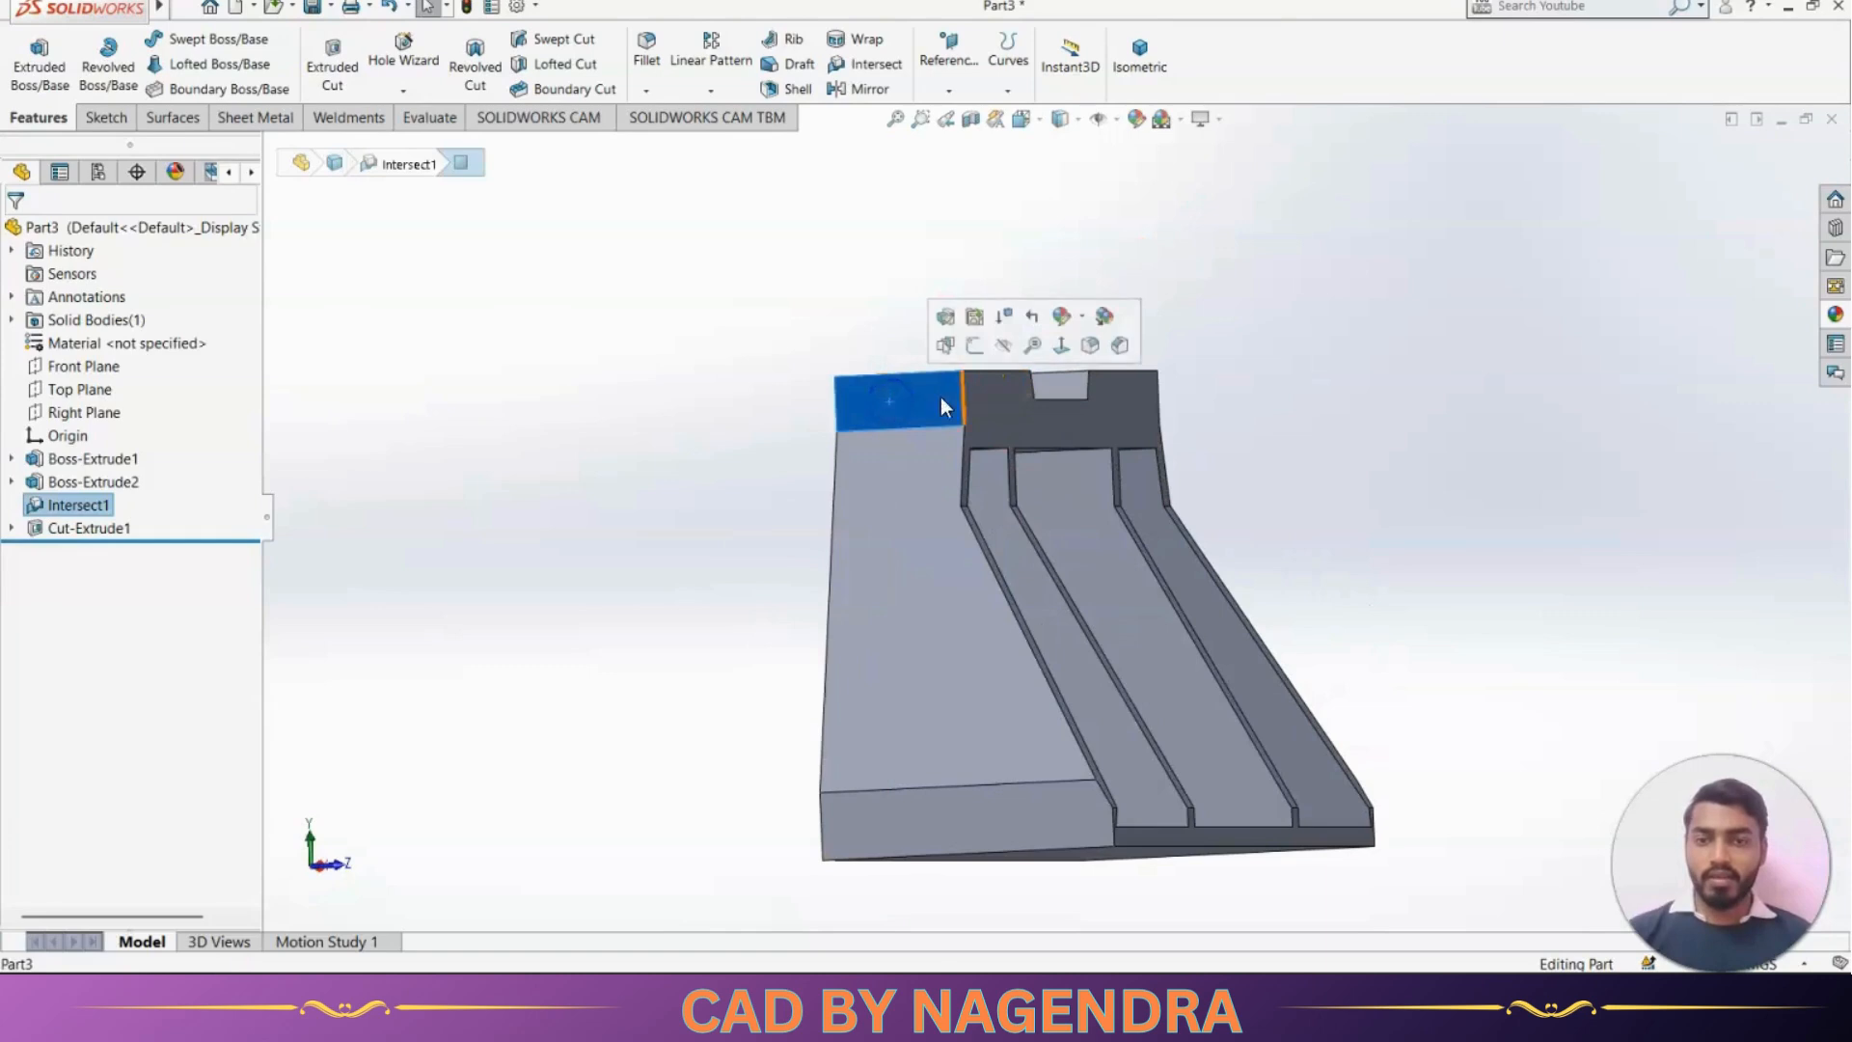
pyautogui.click(975, 349)
pyautogui.click(1316, 73)
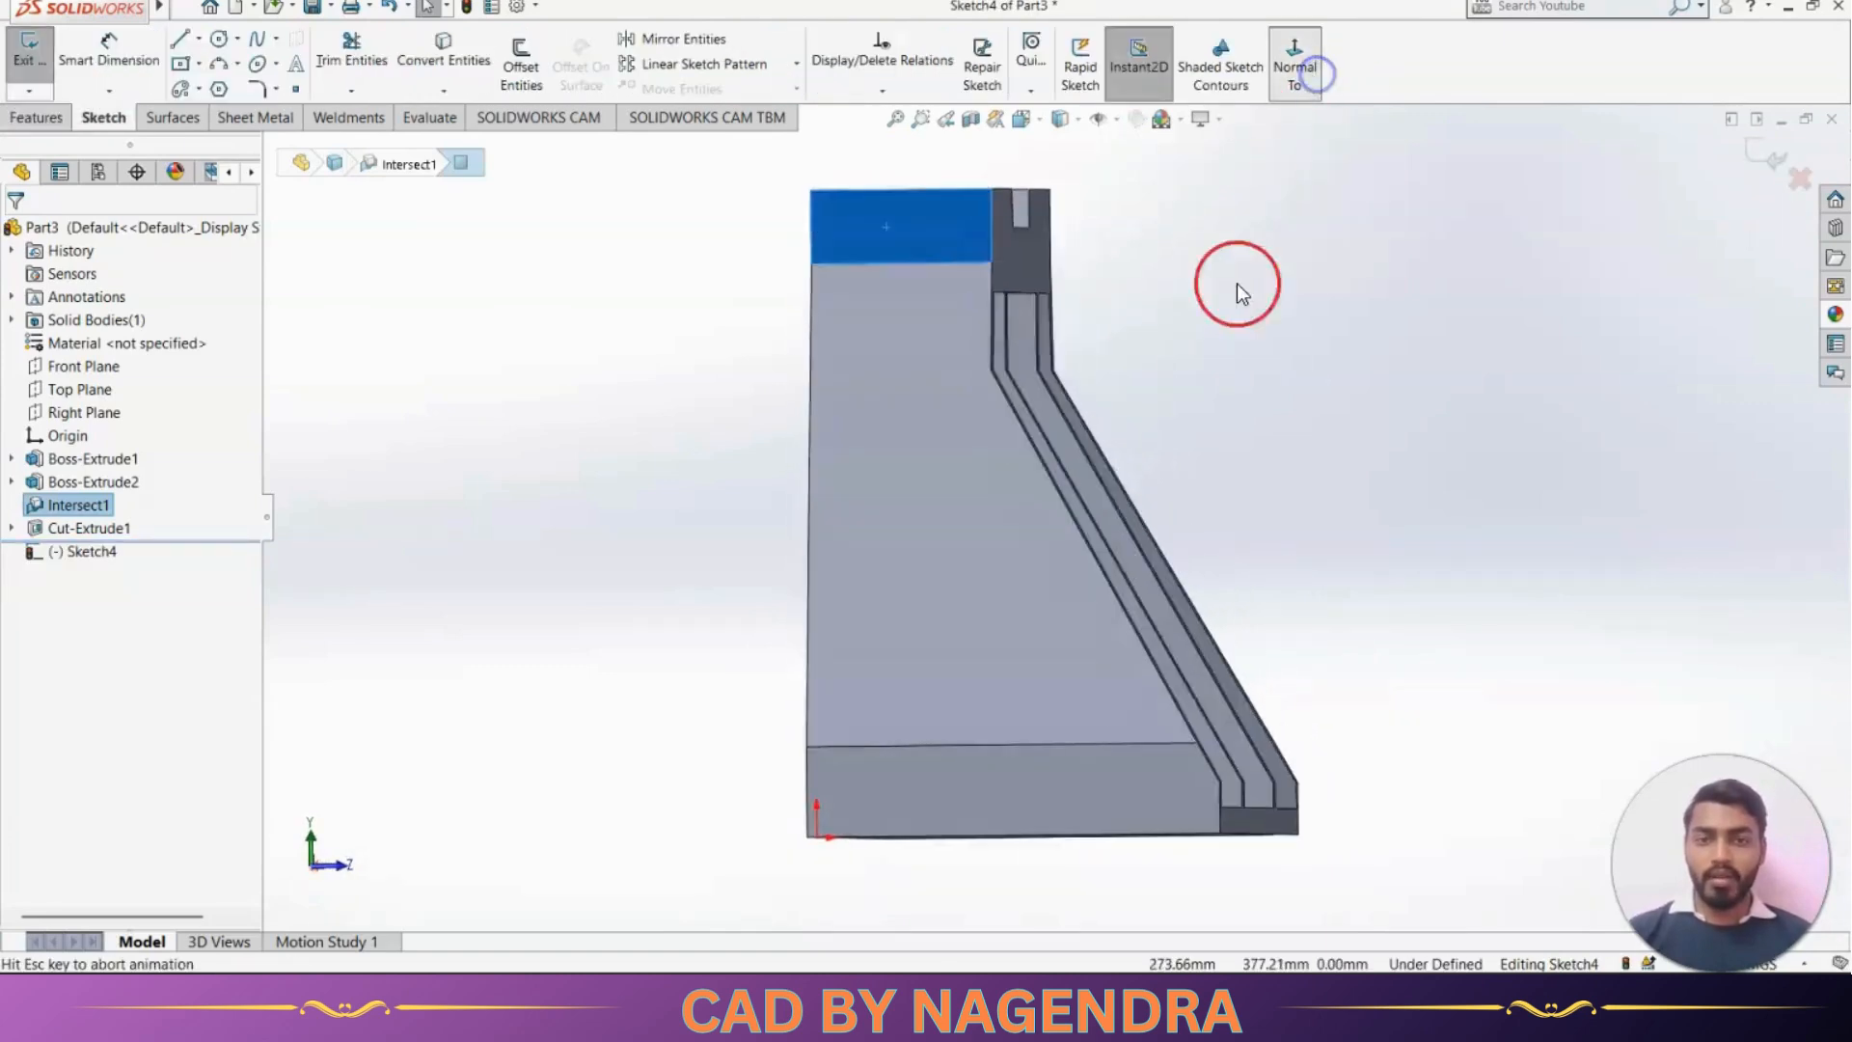
pyautogui.click(670, 239)
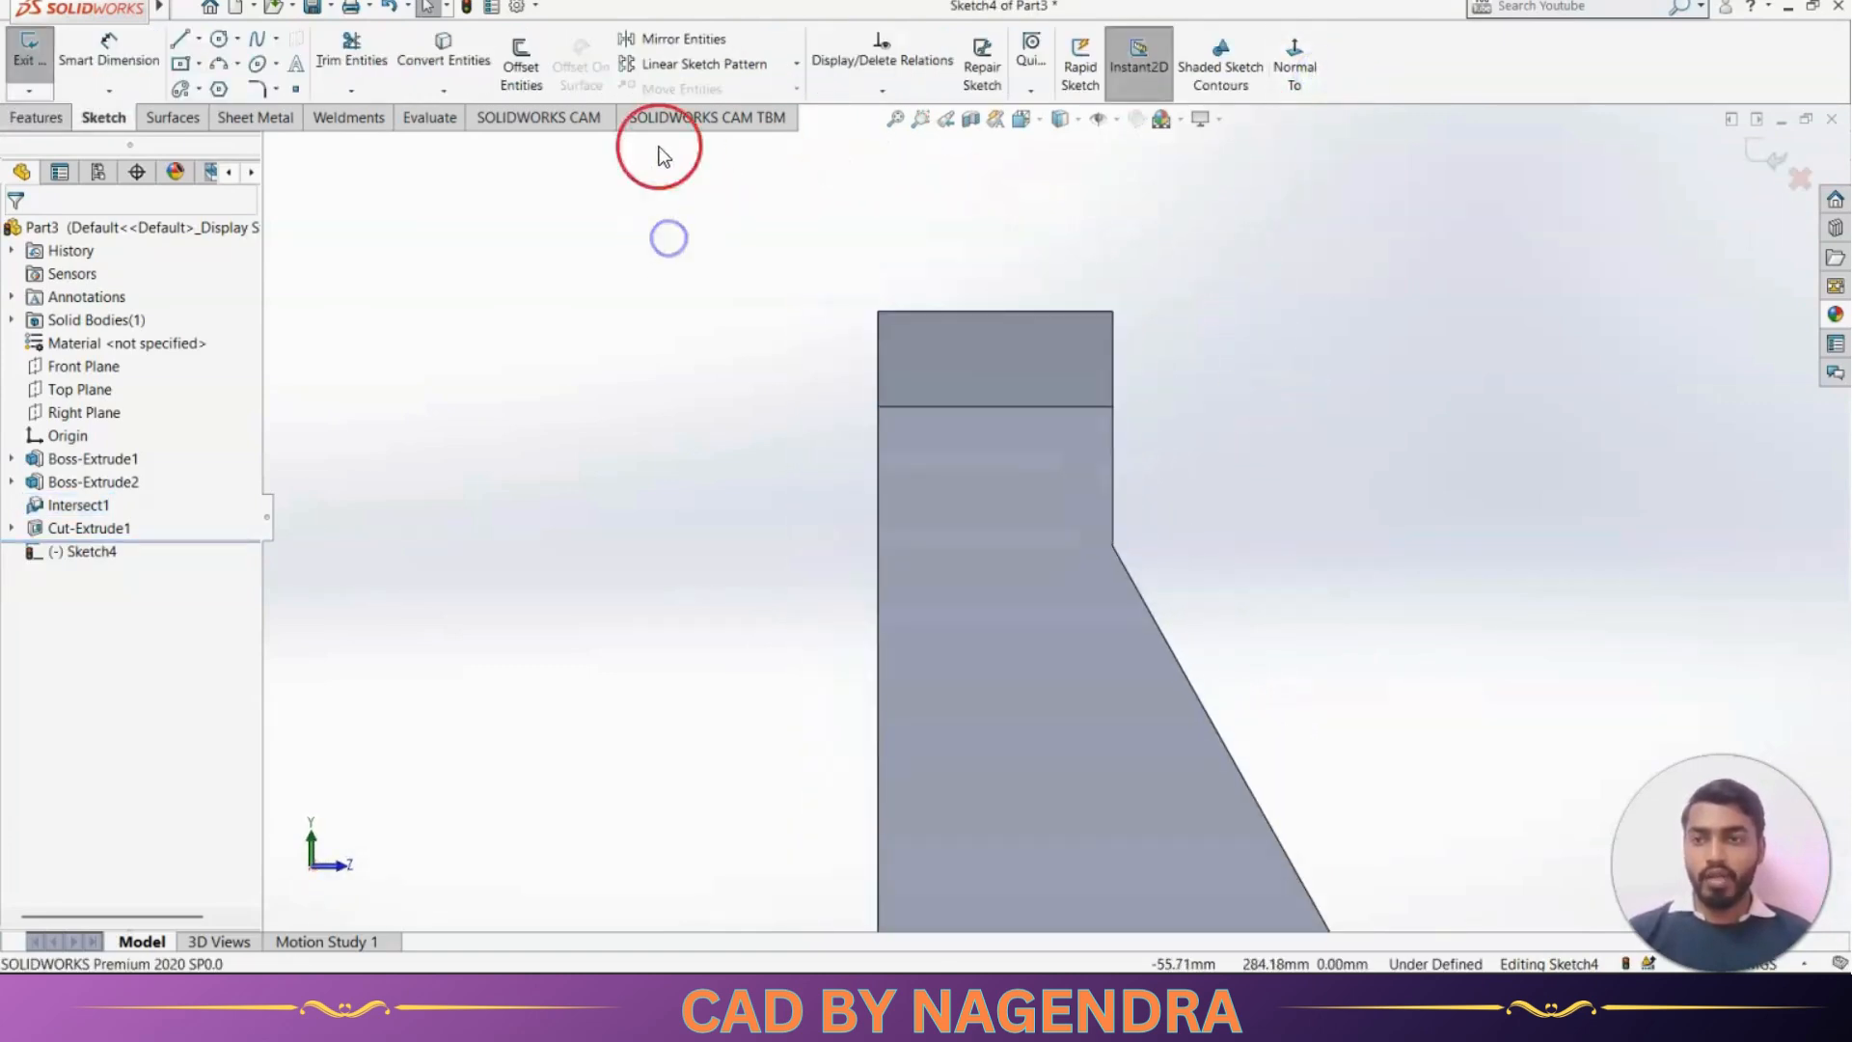
# Convert the end face's top edge into a sketch line
pyautogui.click(449, 53)
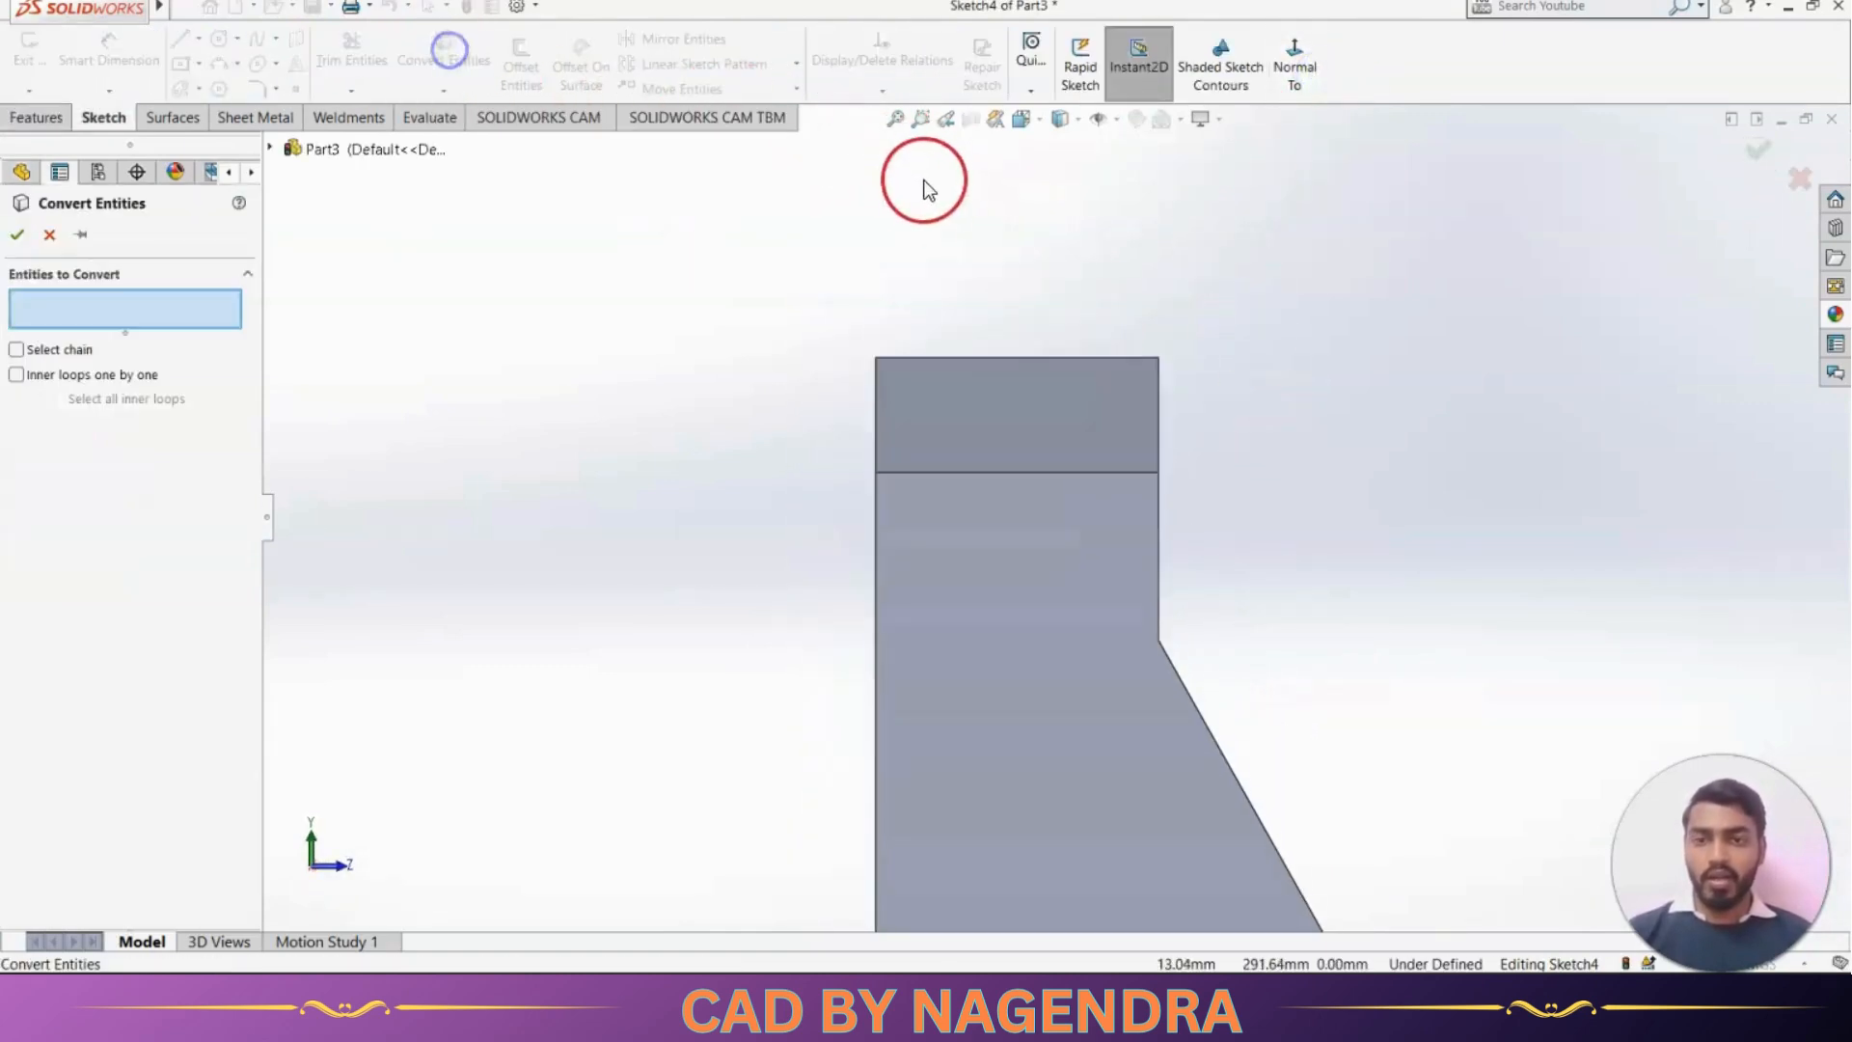
pyautogui.click(1000, 356)
pyautogui.click(43, 237)
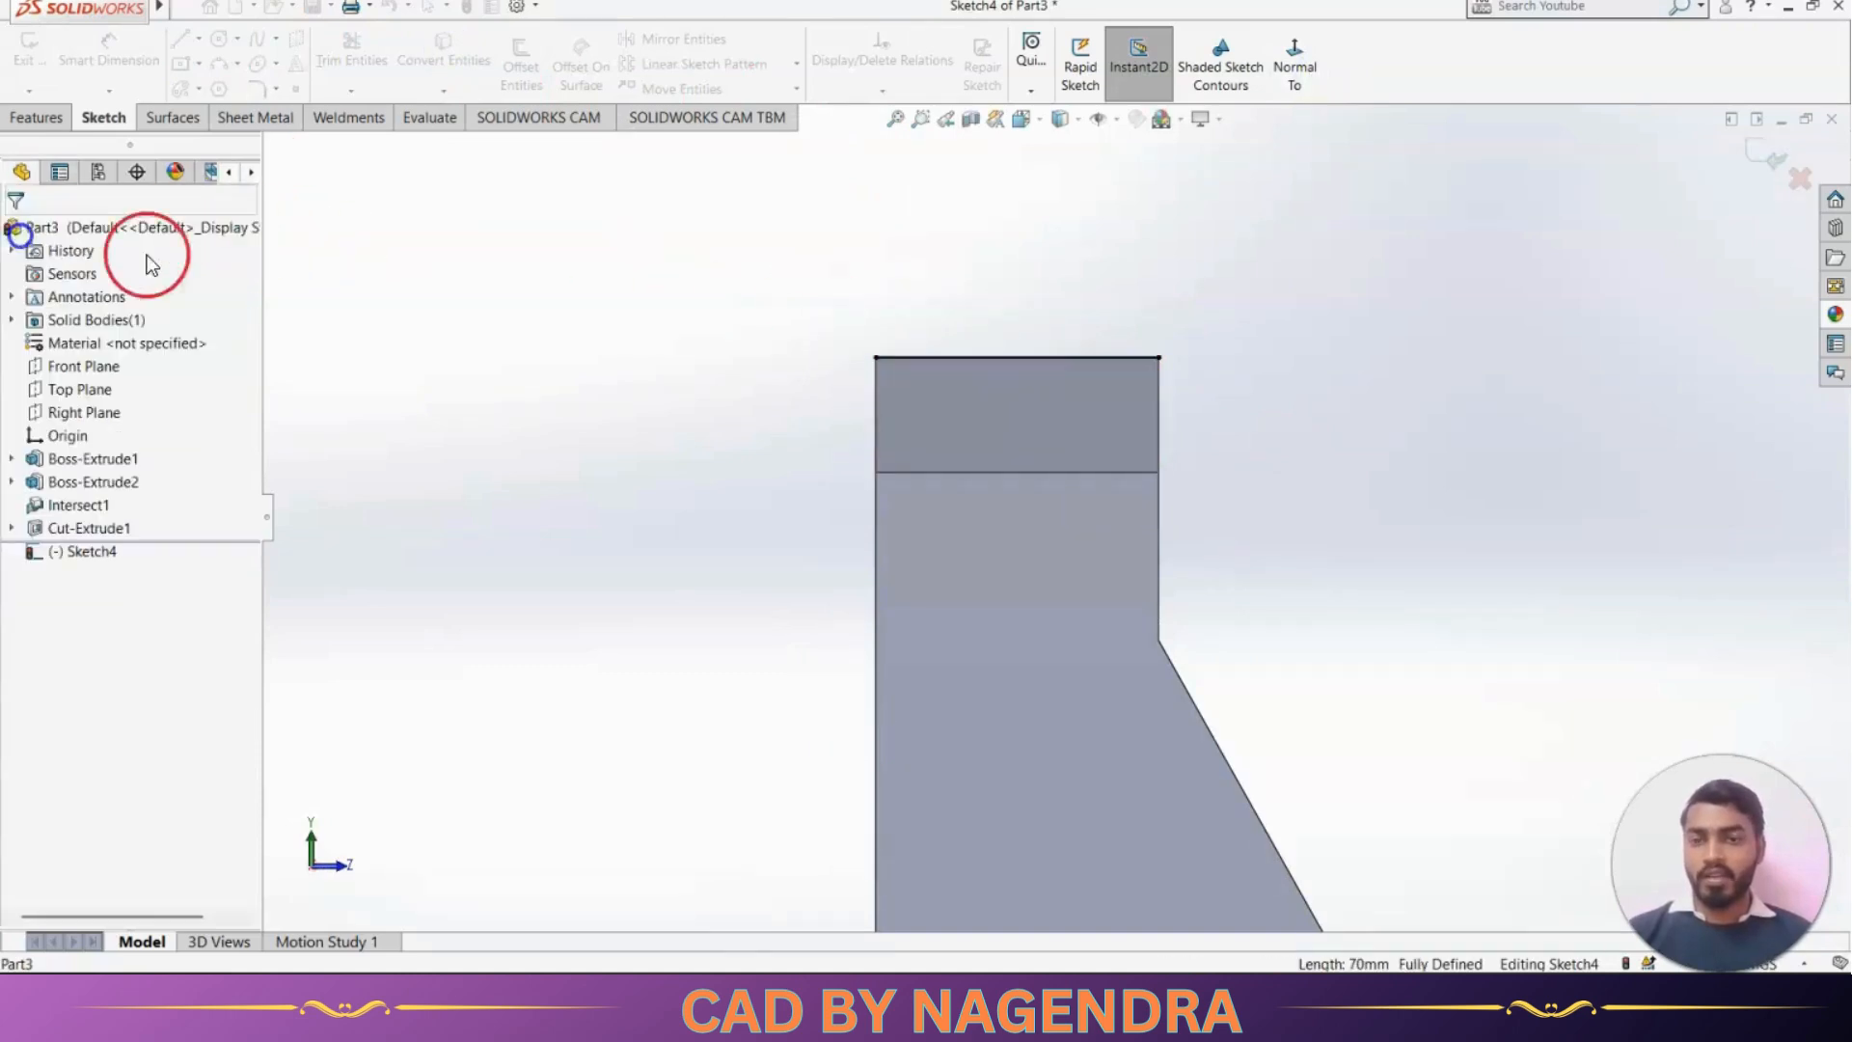
# Sketch a three-line trapezoidal groove outline below the converted edge, about 10 mm deep with a bottom line about 39 mm long
pyautogui.click(176, 42)
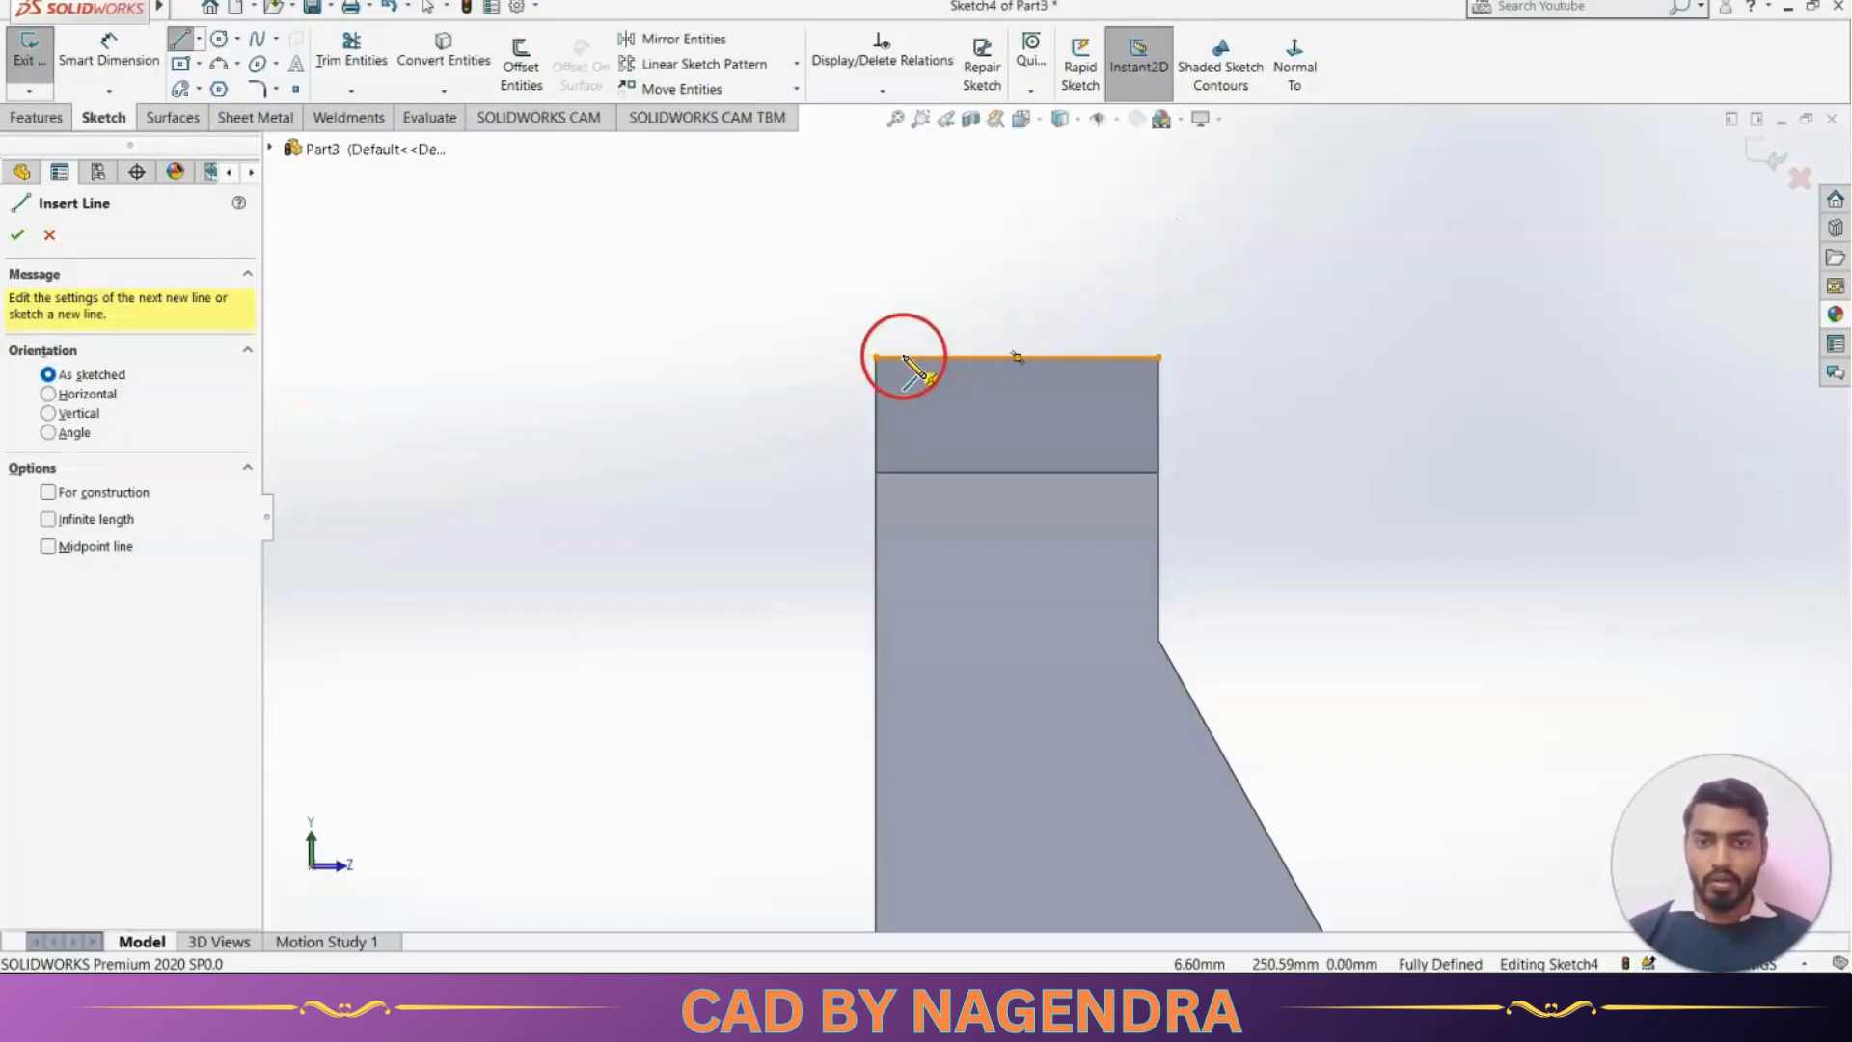
pyautogui.click(903, 357)
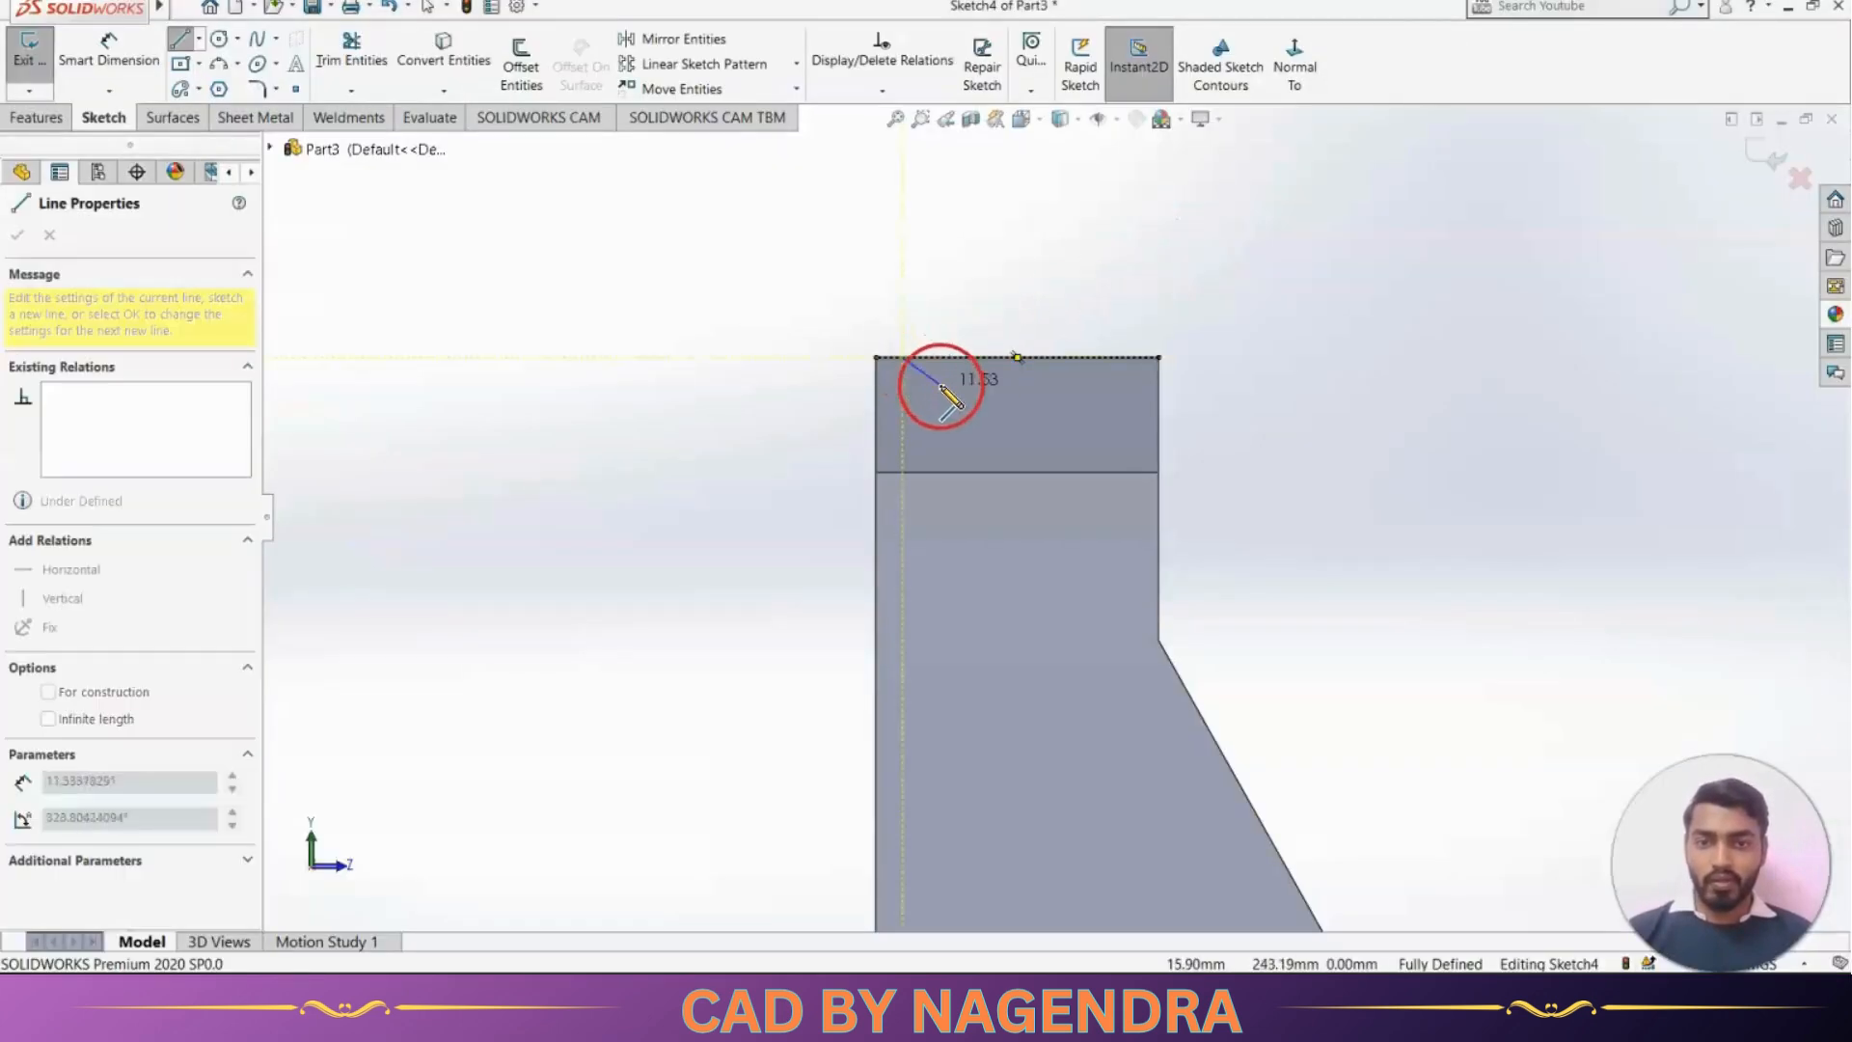
pyautogui.click(933, 397)
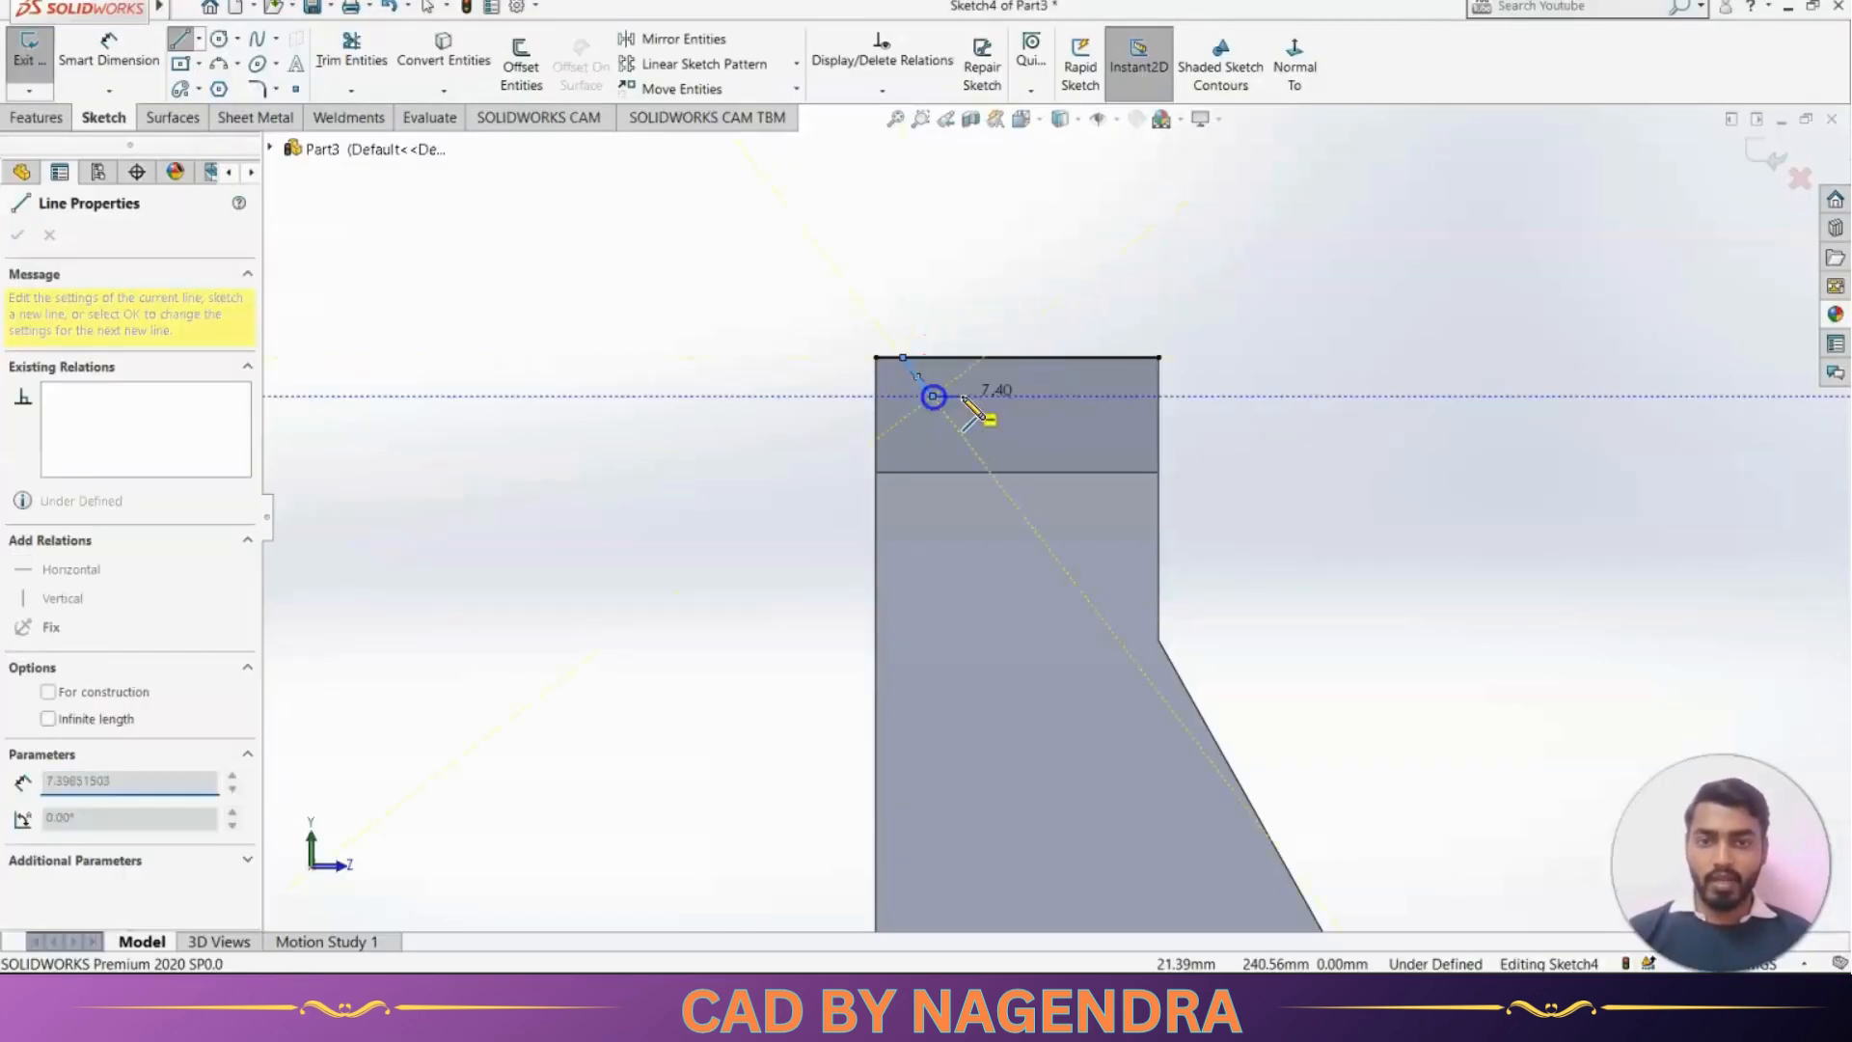
pyautogui.click(1090, 395)
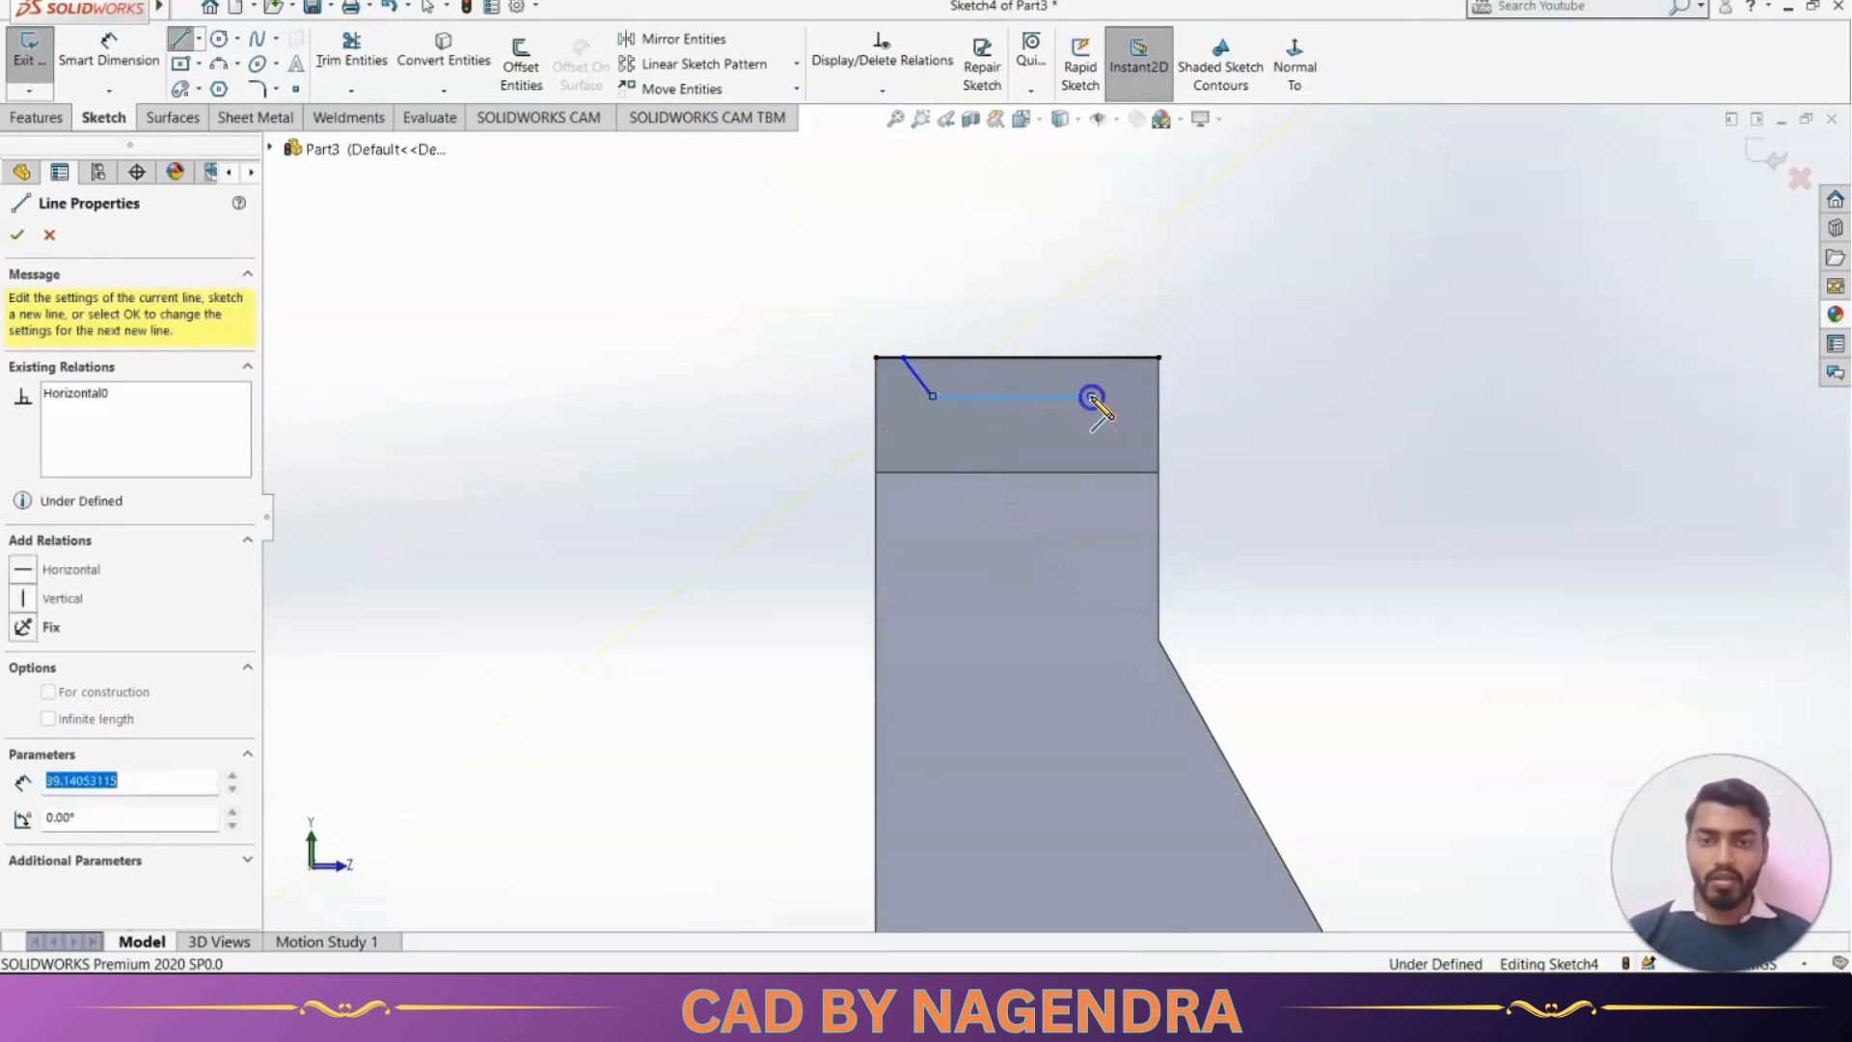
pyautogui.click(1129, 358)
pyautogui.press('Escape')
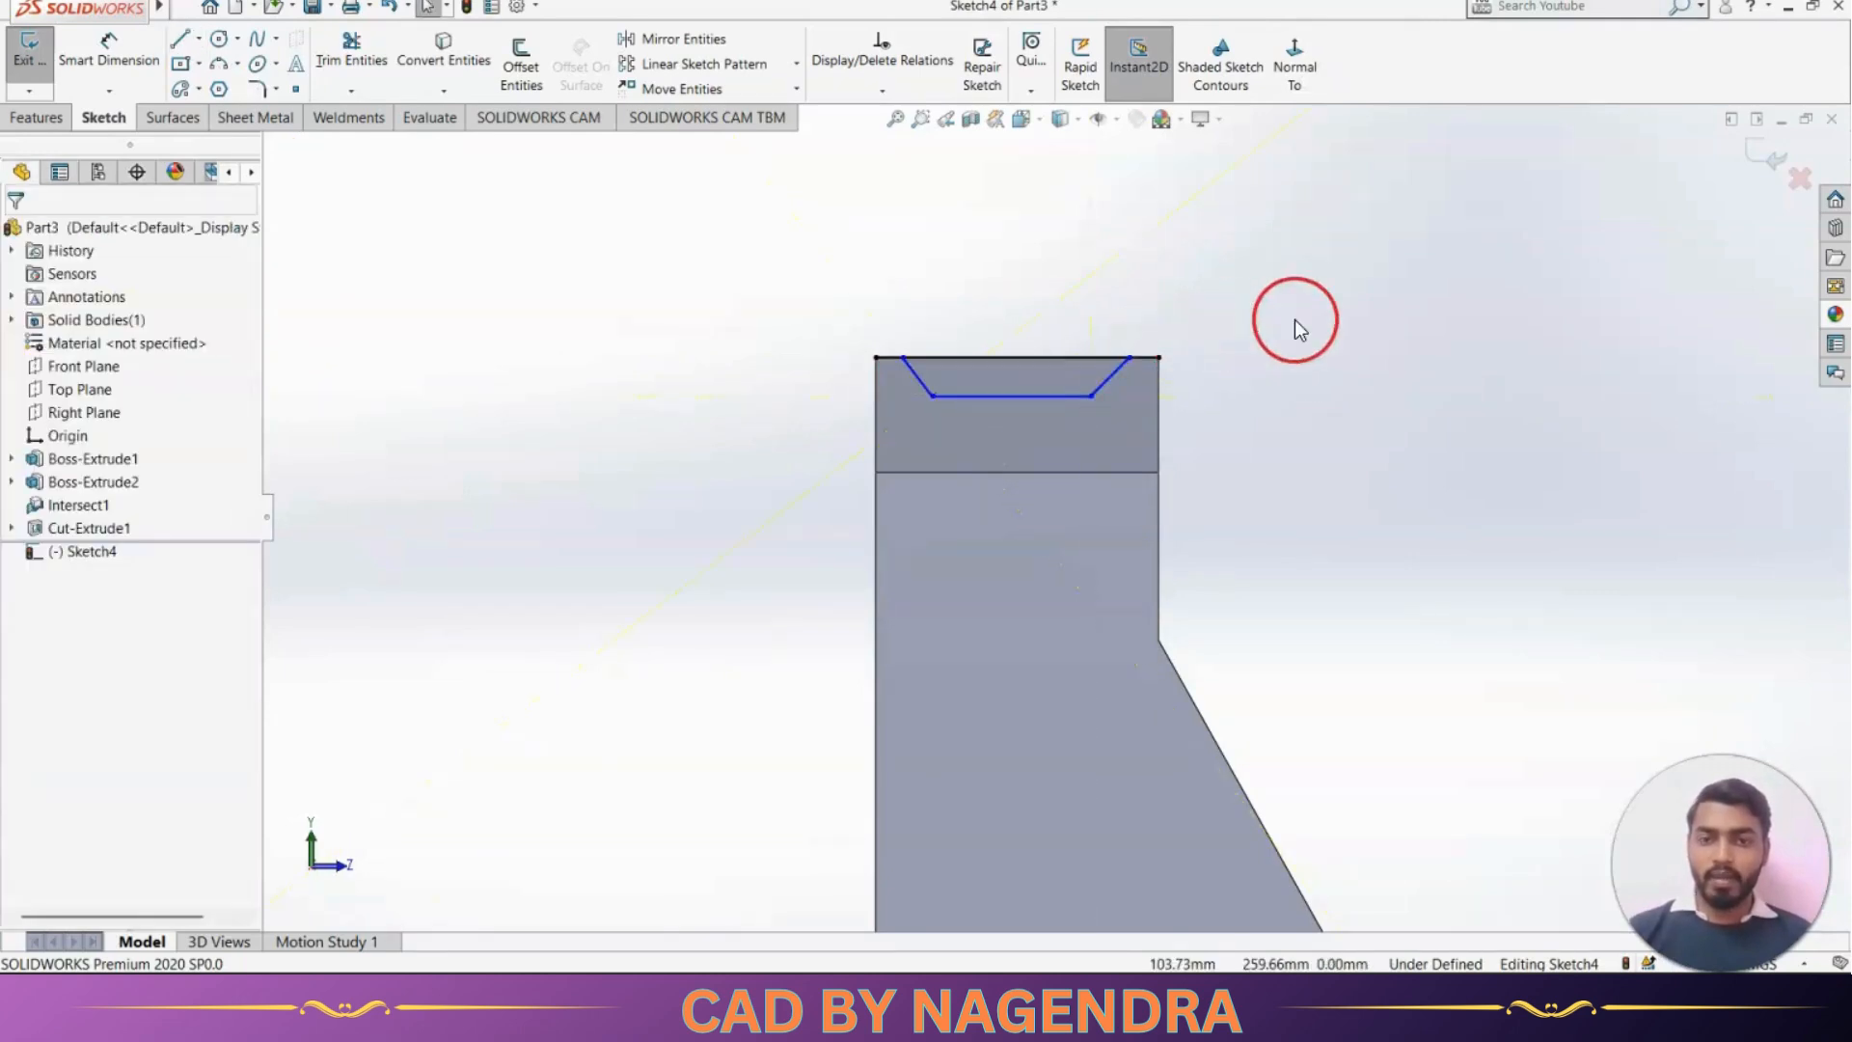
# Trim both ends of the converted top line outside the groove outline to close the trapezoid
pyautogui.click(352, 53)
pyautogui.scroll(-3, 968, 343)
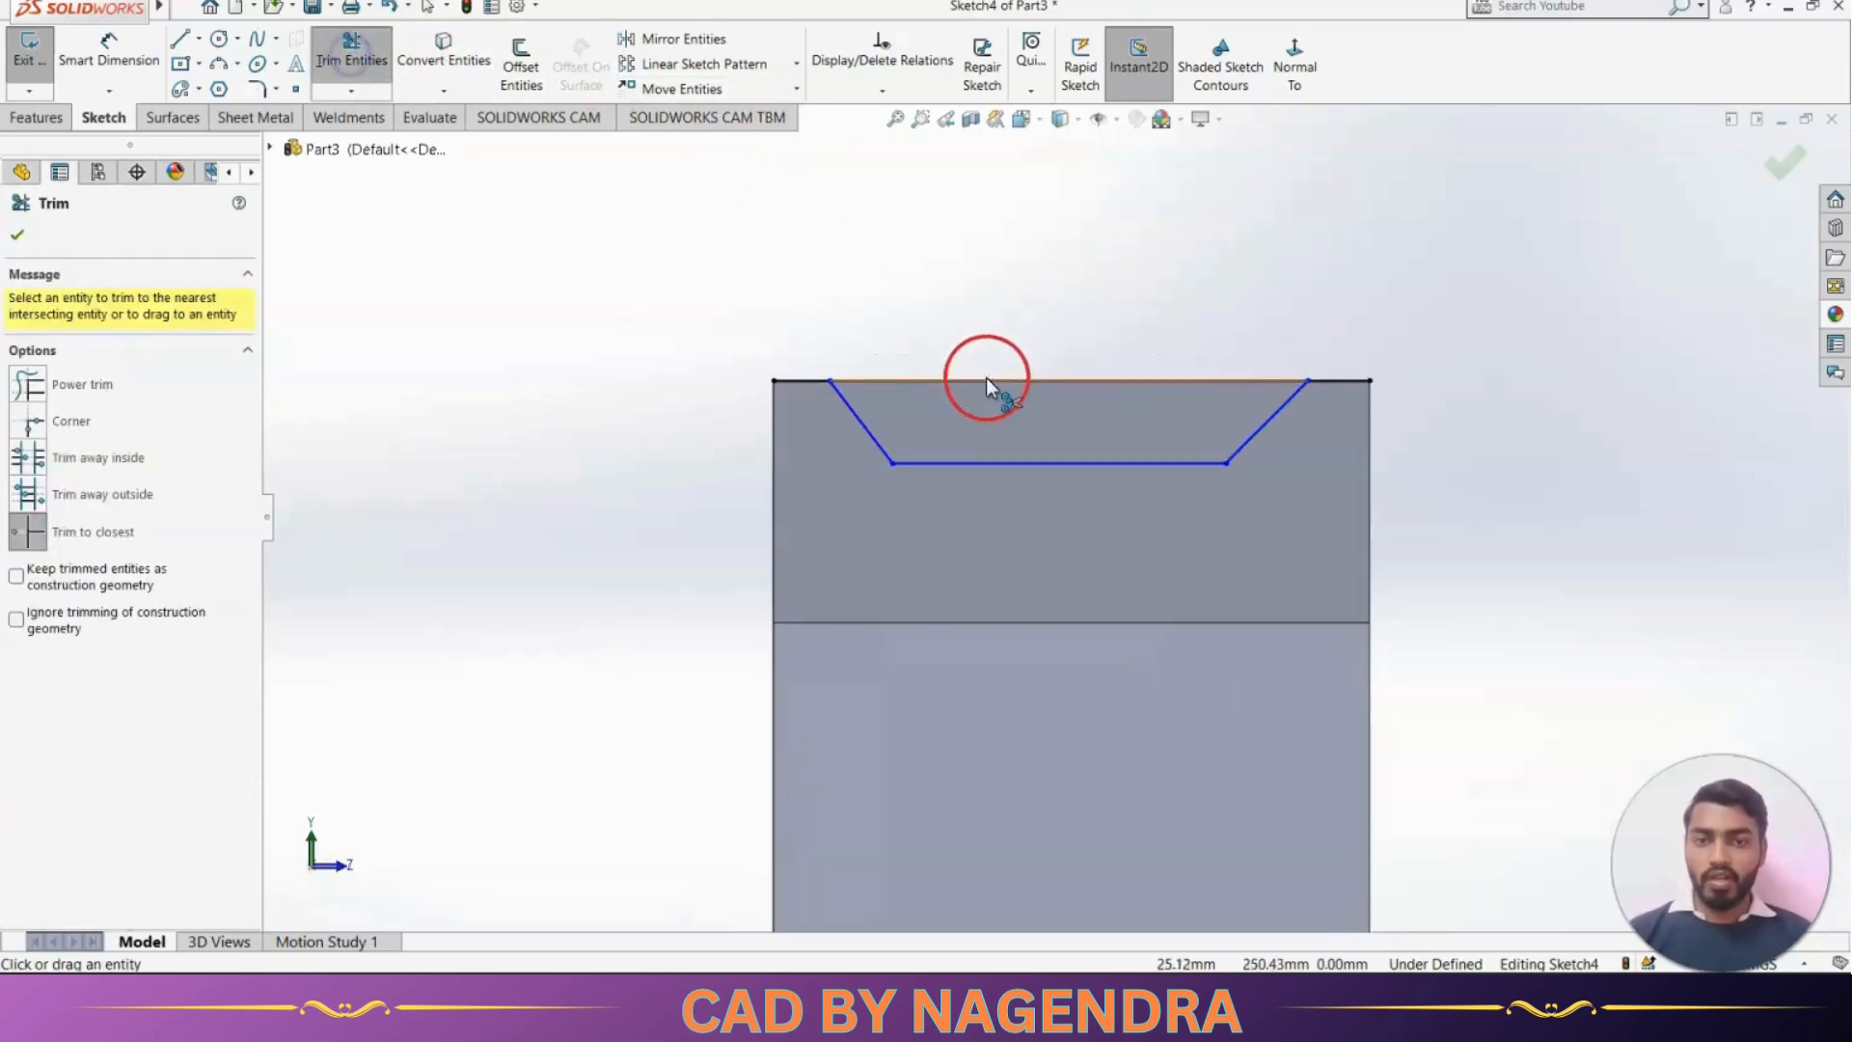
pyautogui.click(797, 380)
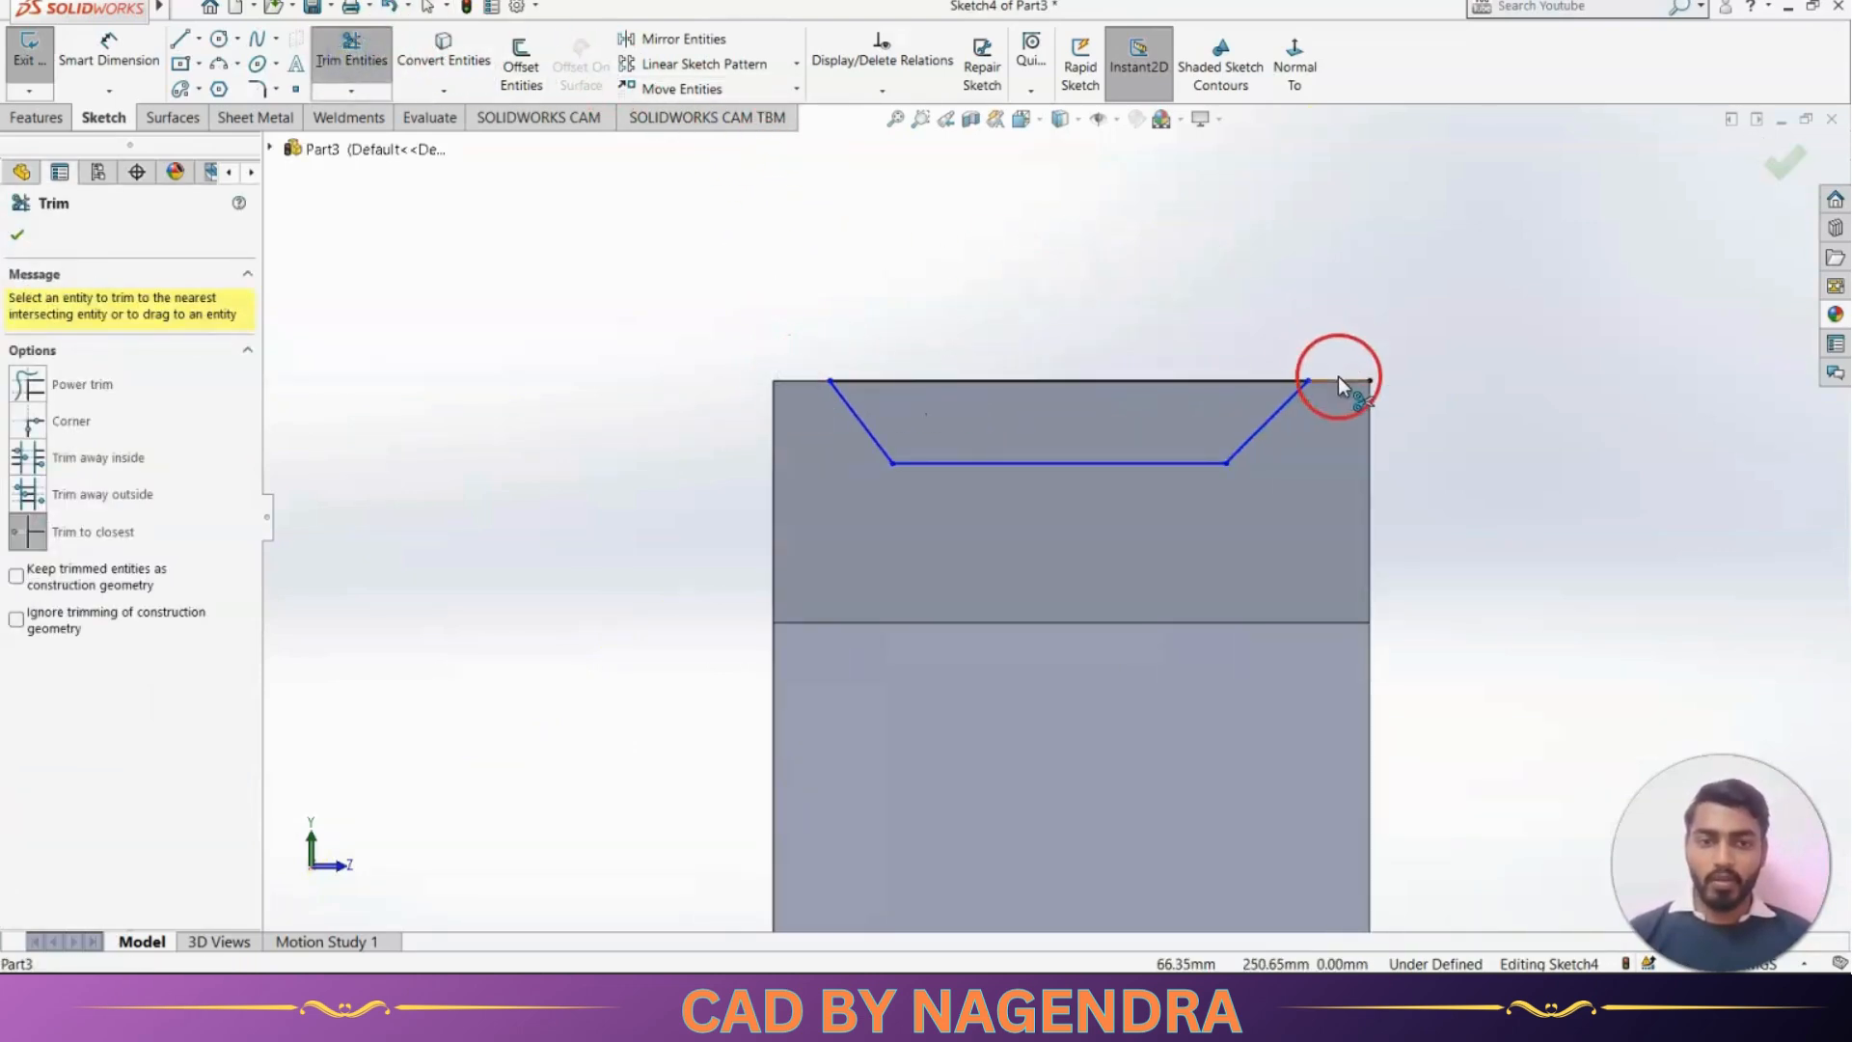
pyautogui.click(1339, 376)
pyautogui.scroll(1, 1188, 299)
pyautogui.scroll(1, 1188, 299)
pyautogui.press('Escape')
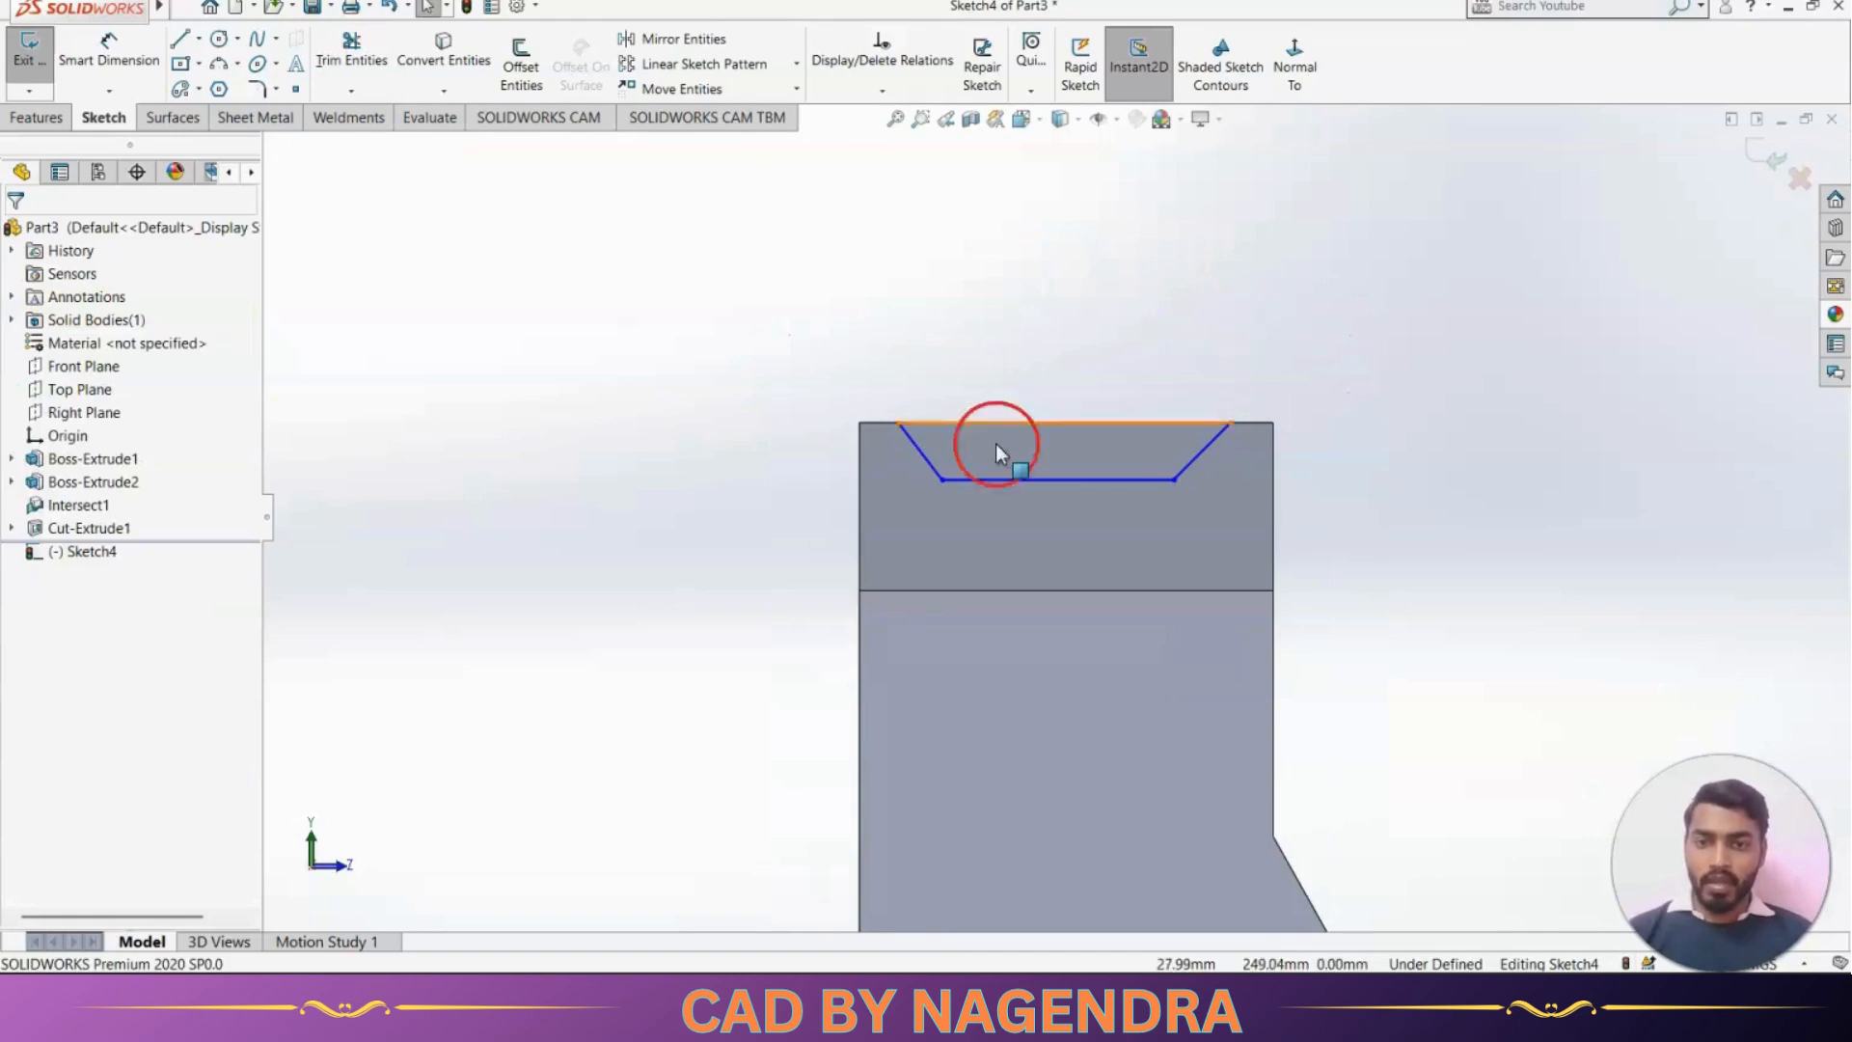
# Make the trapezoid's two slanted sides equal in length
pyautogui.click(917, 449)
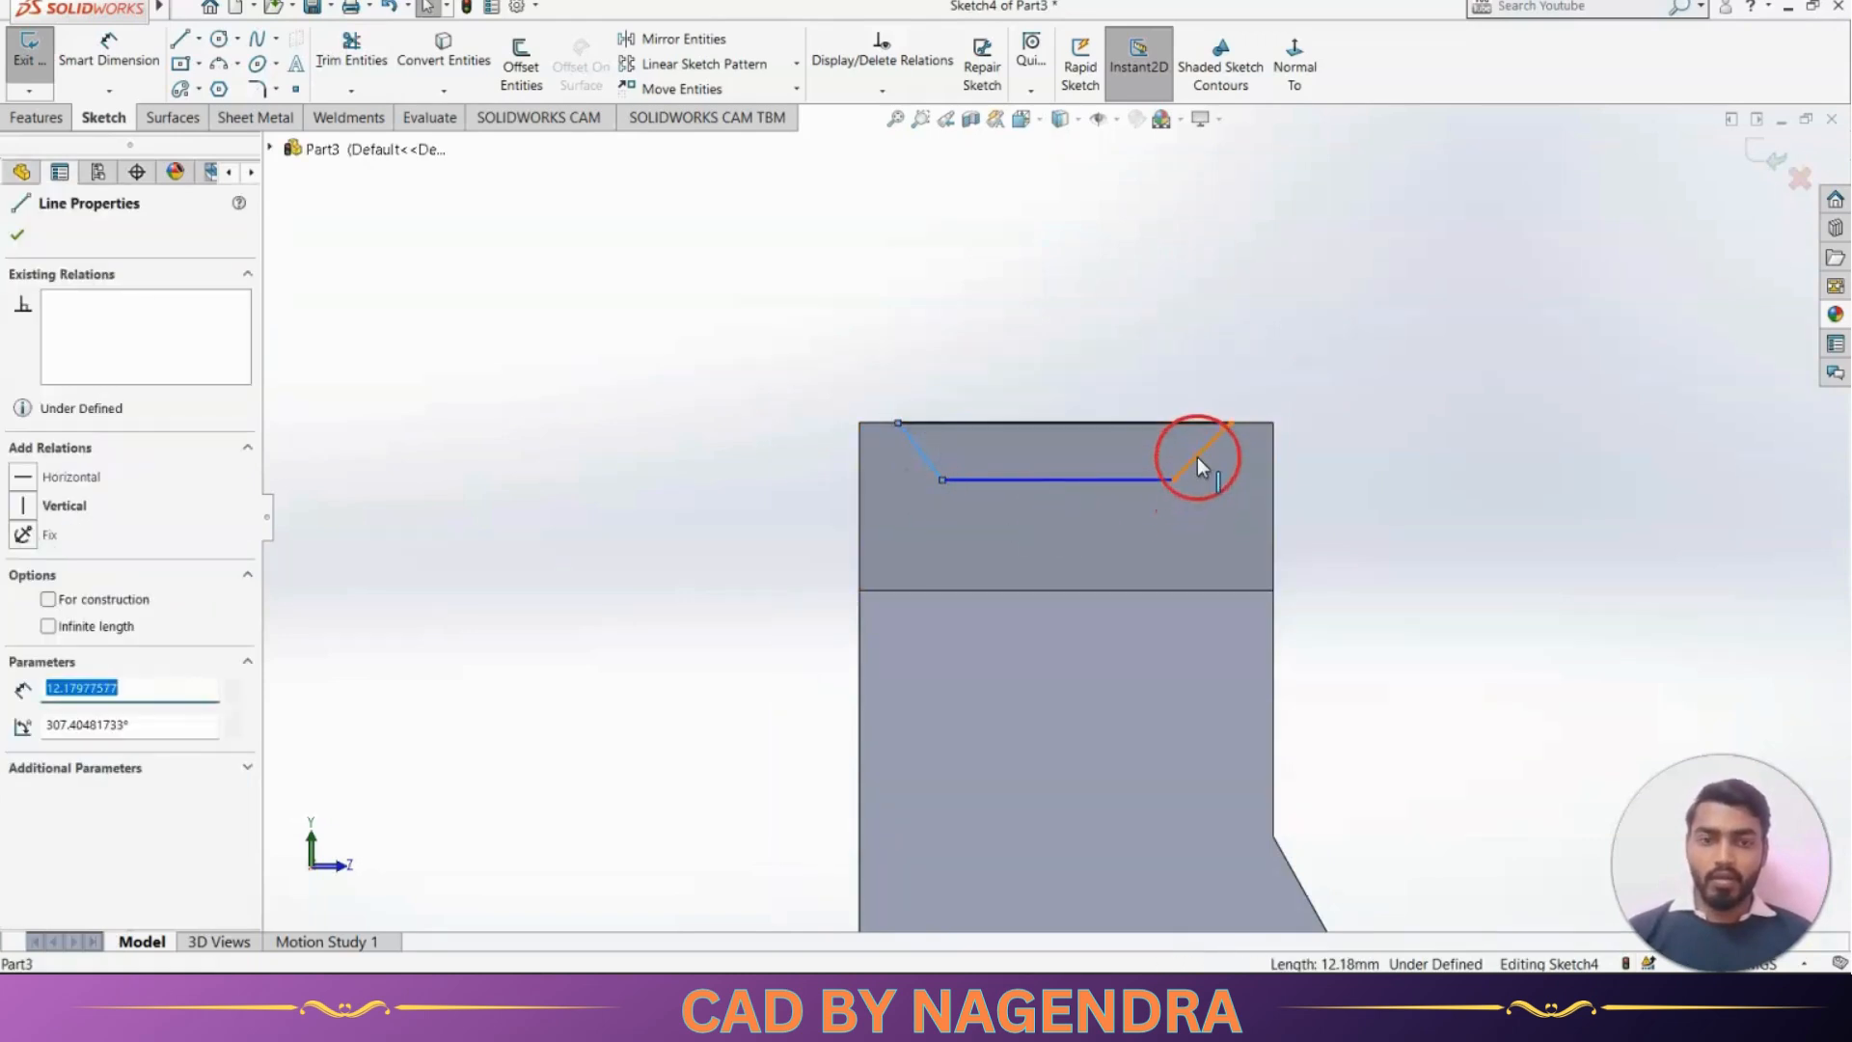
pyautogui.keyDown('ctrl'); pyautogui.click(1196, 457); pyautogui.keyUp('ctrl')
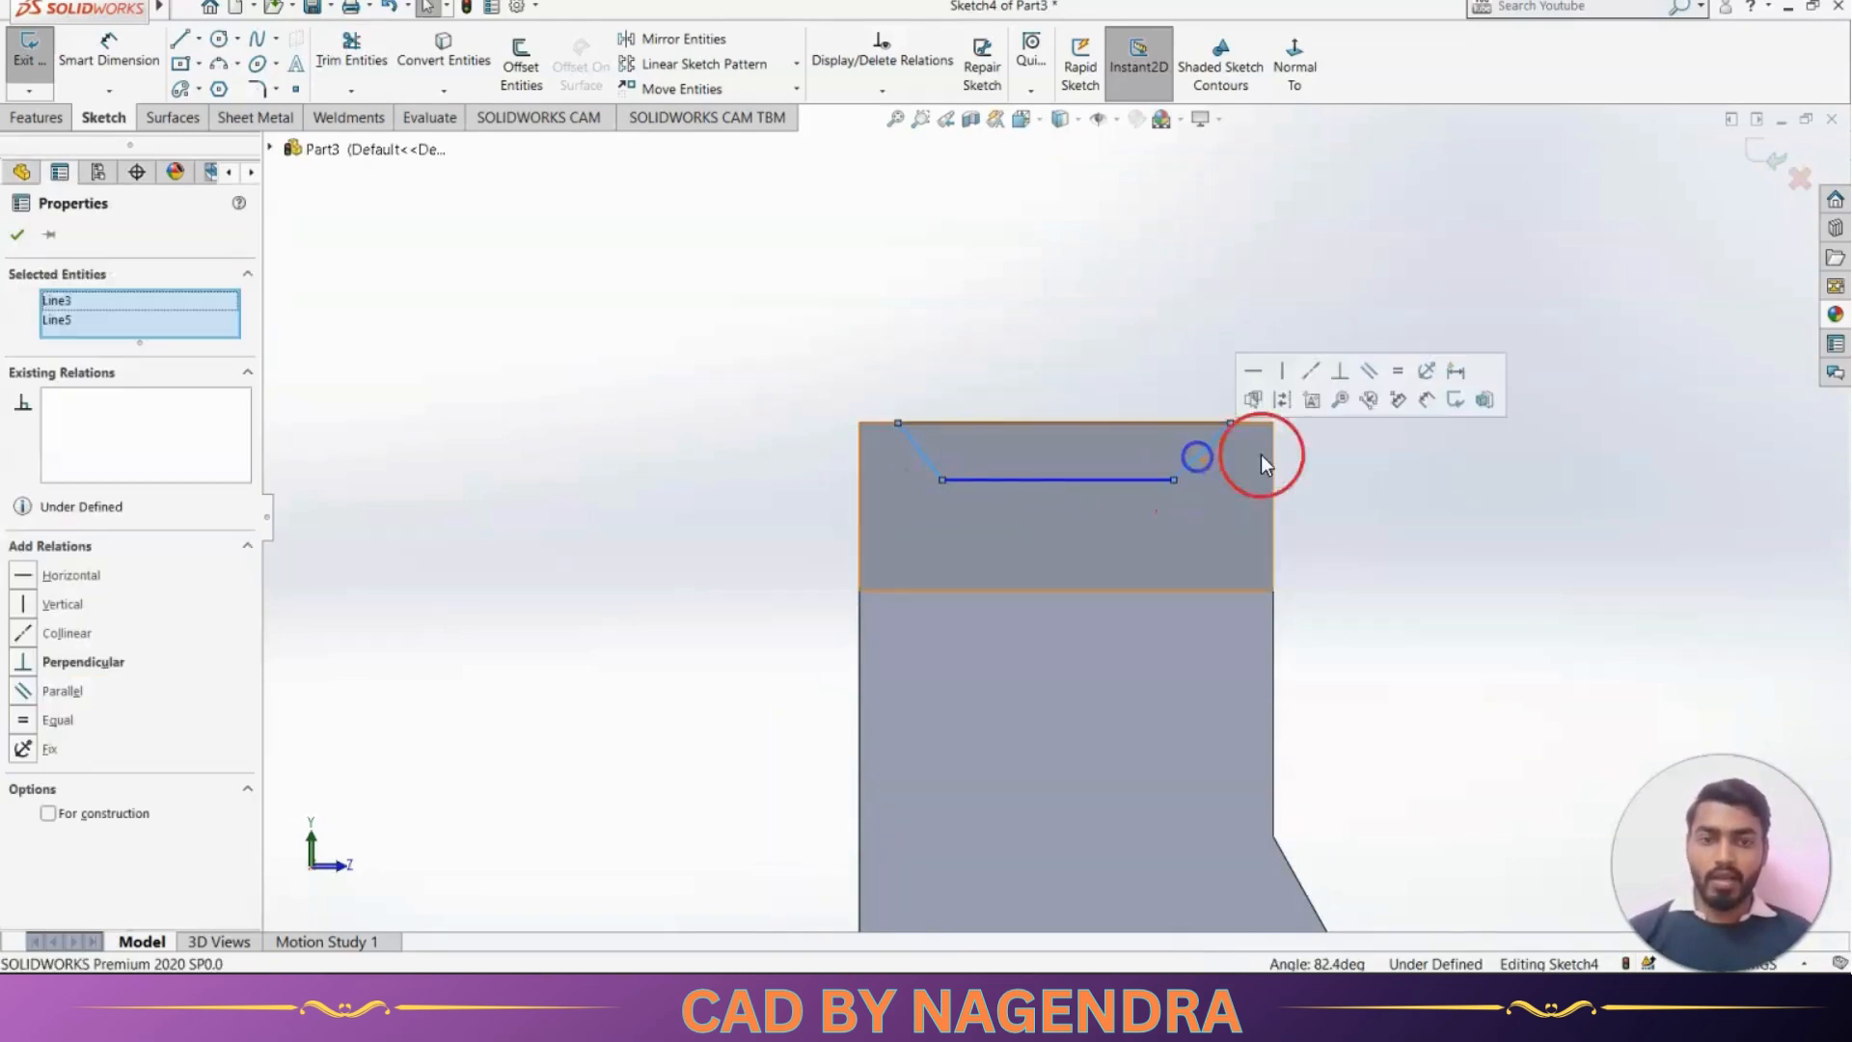
pyautogui.click(1397, 372)
pyautogui.click(1167, 309)
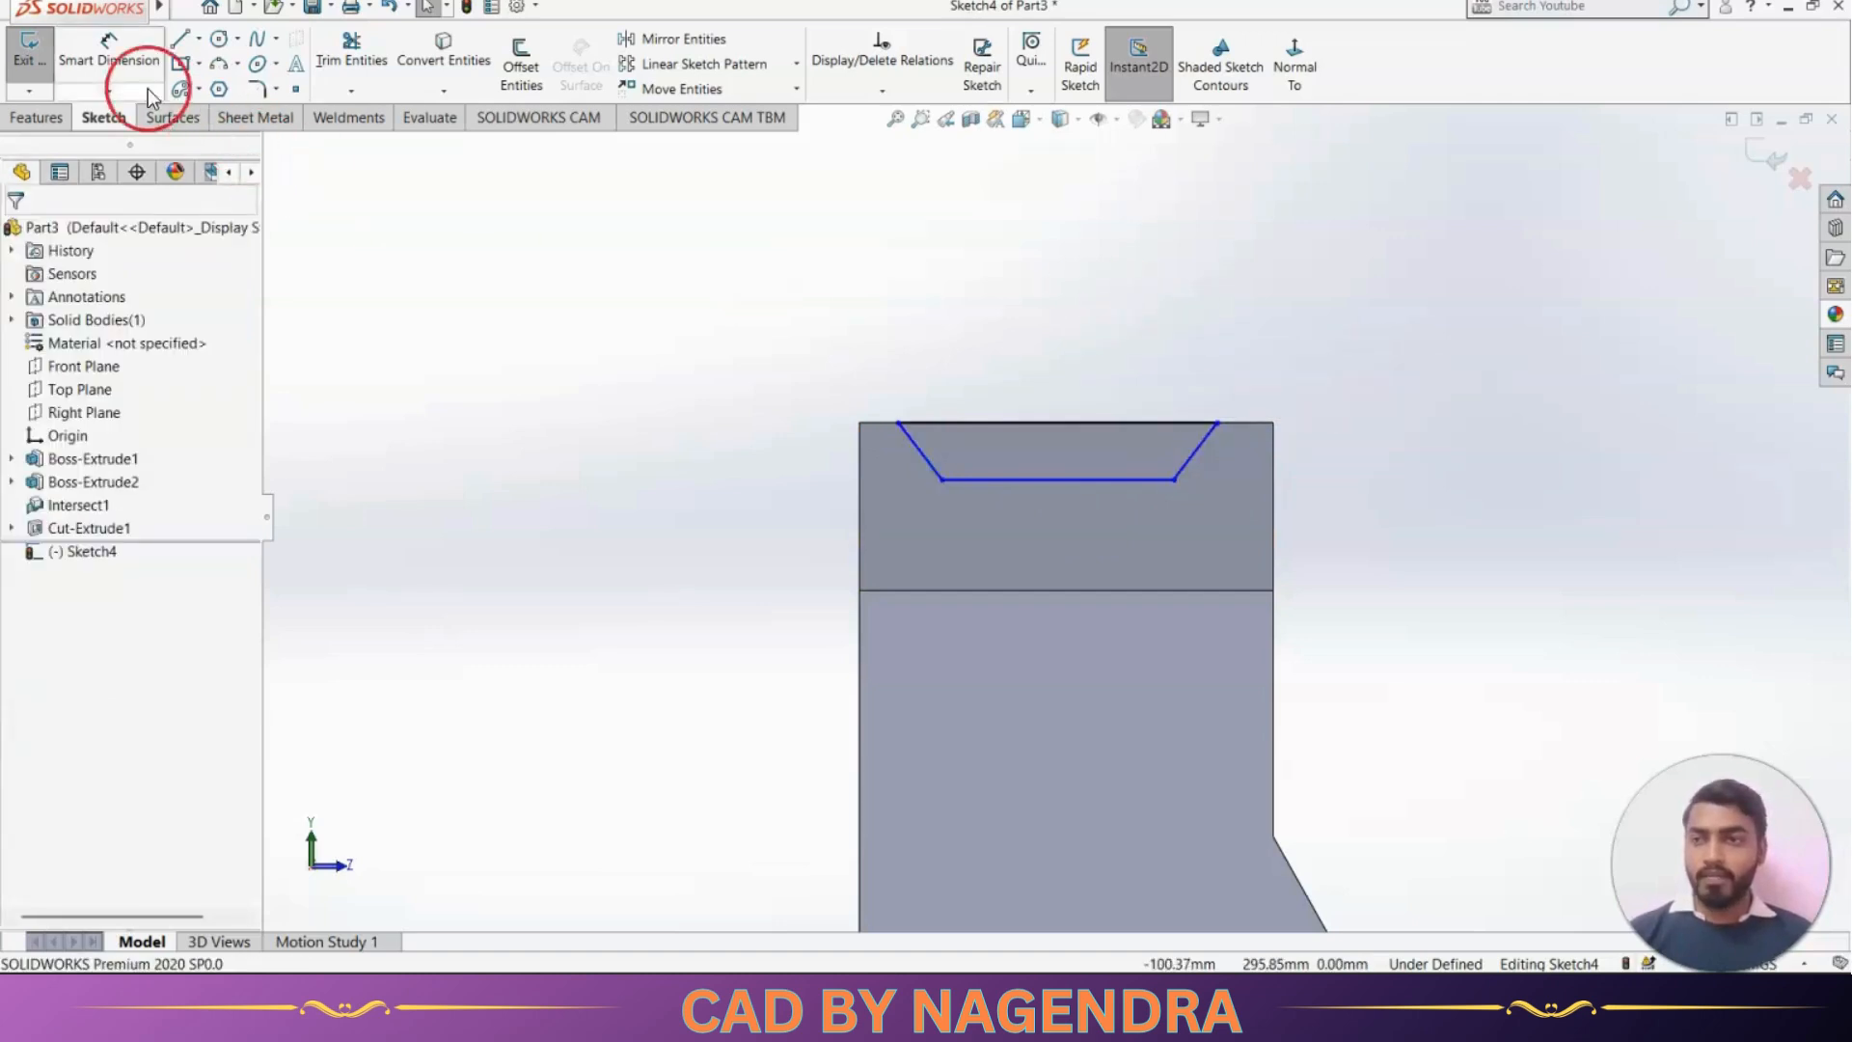
# Dimension the angle between the trapezoid's two slanted sides as 30 degrees
pyautogui.click(74, 53)
pyautogui.click(921, 451)
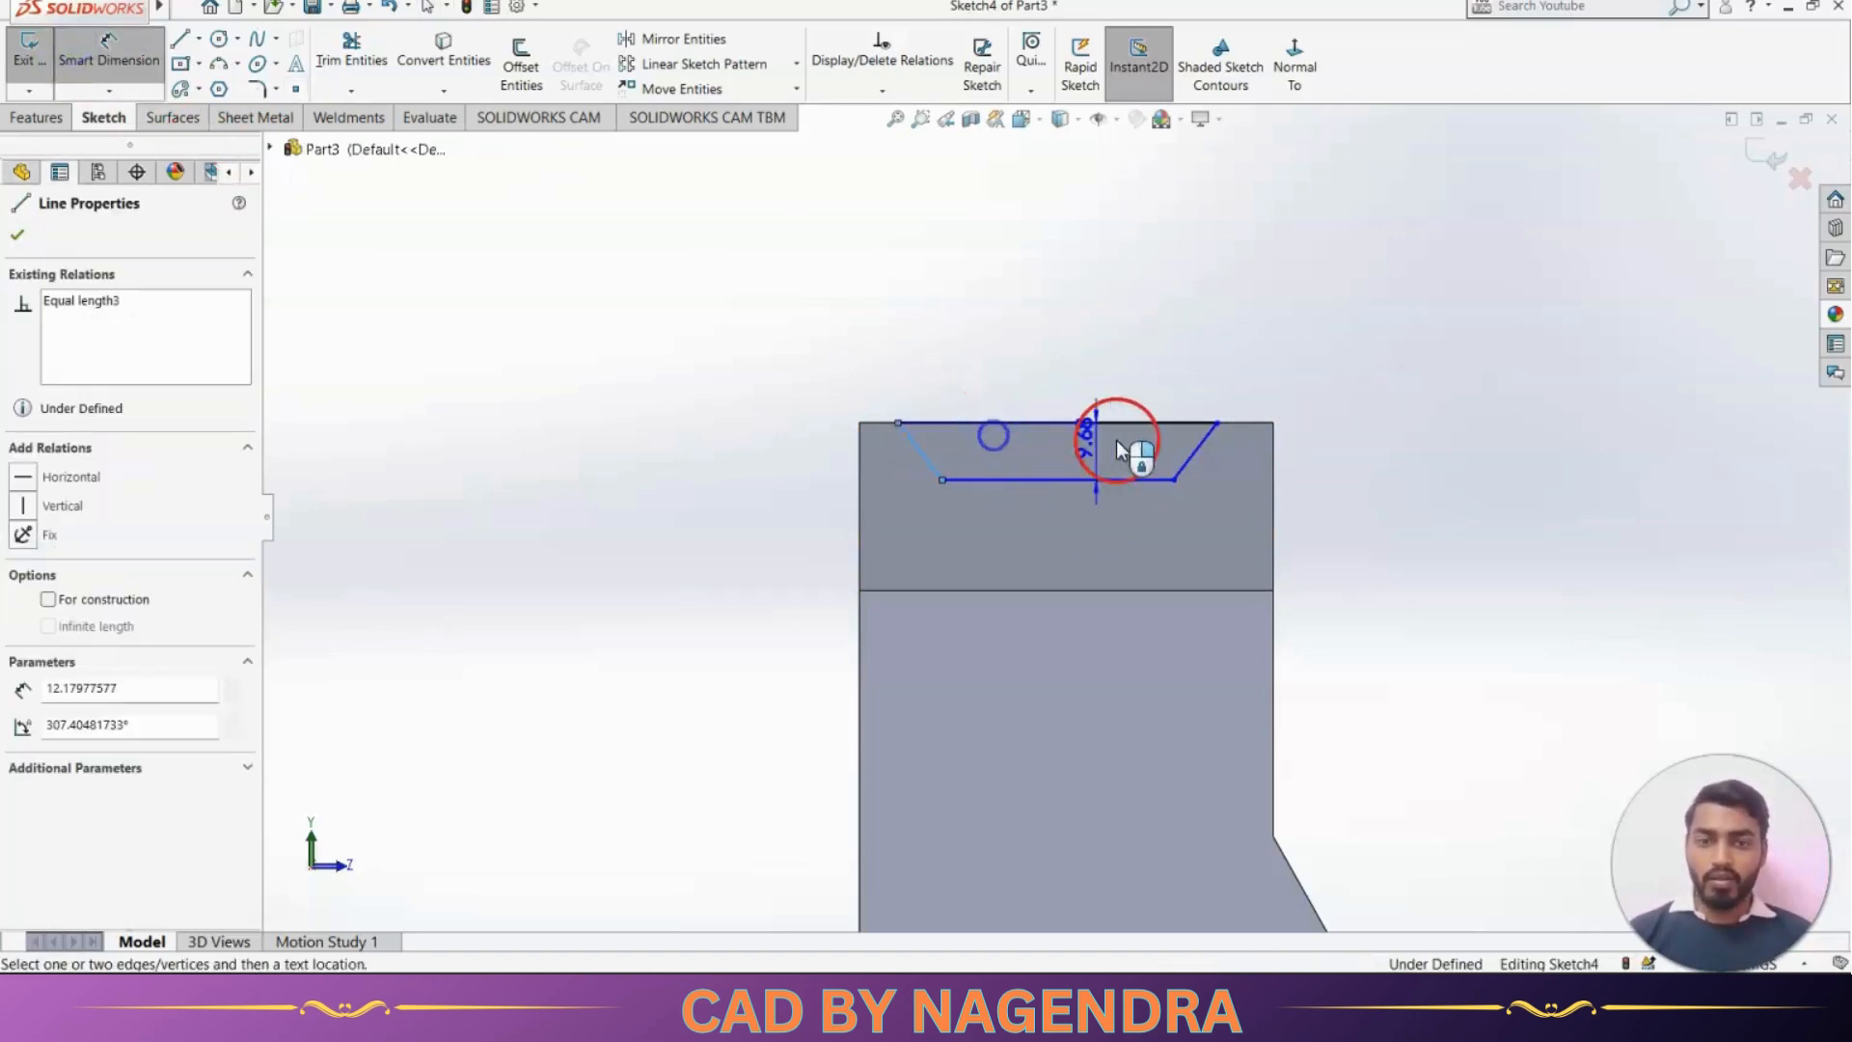
pyautogui.click(1184, 452)
pyautogui.click(1066, 365)
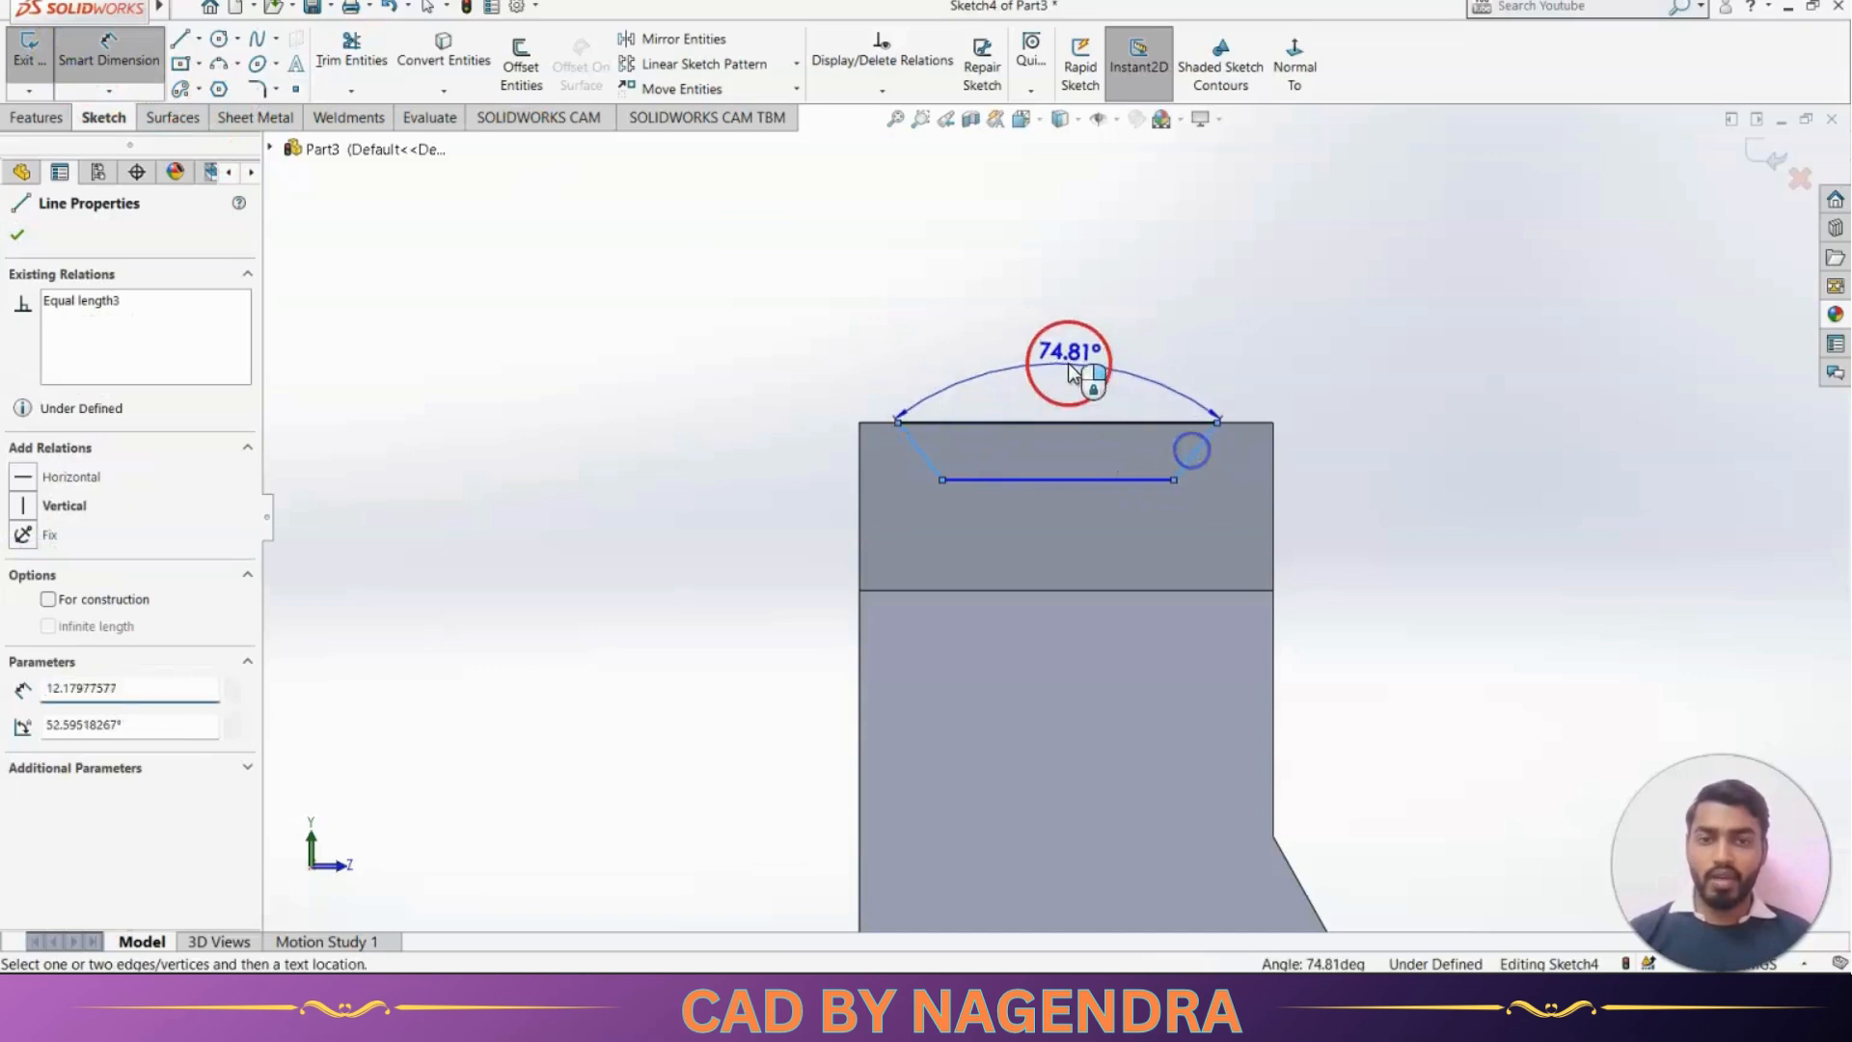
pyautogui.write('30')
pyautogui.press('Return')
pyautogui.click(1246, 397)
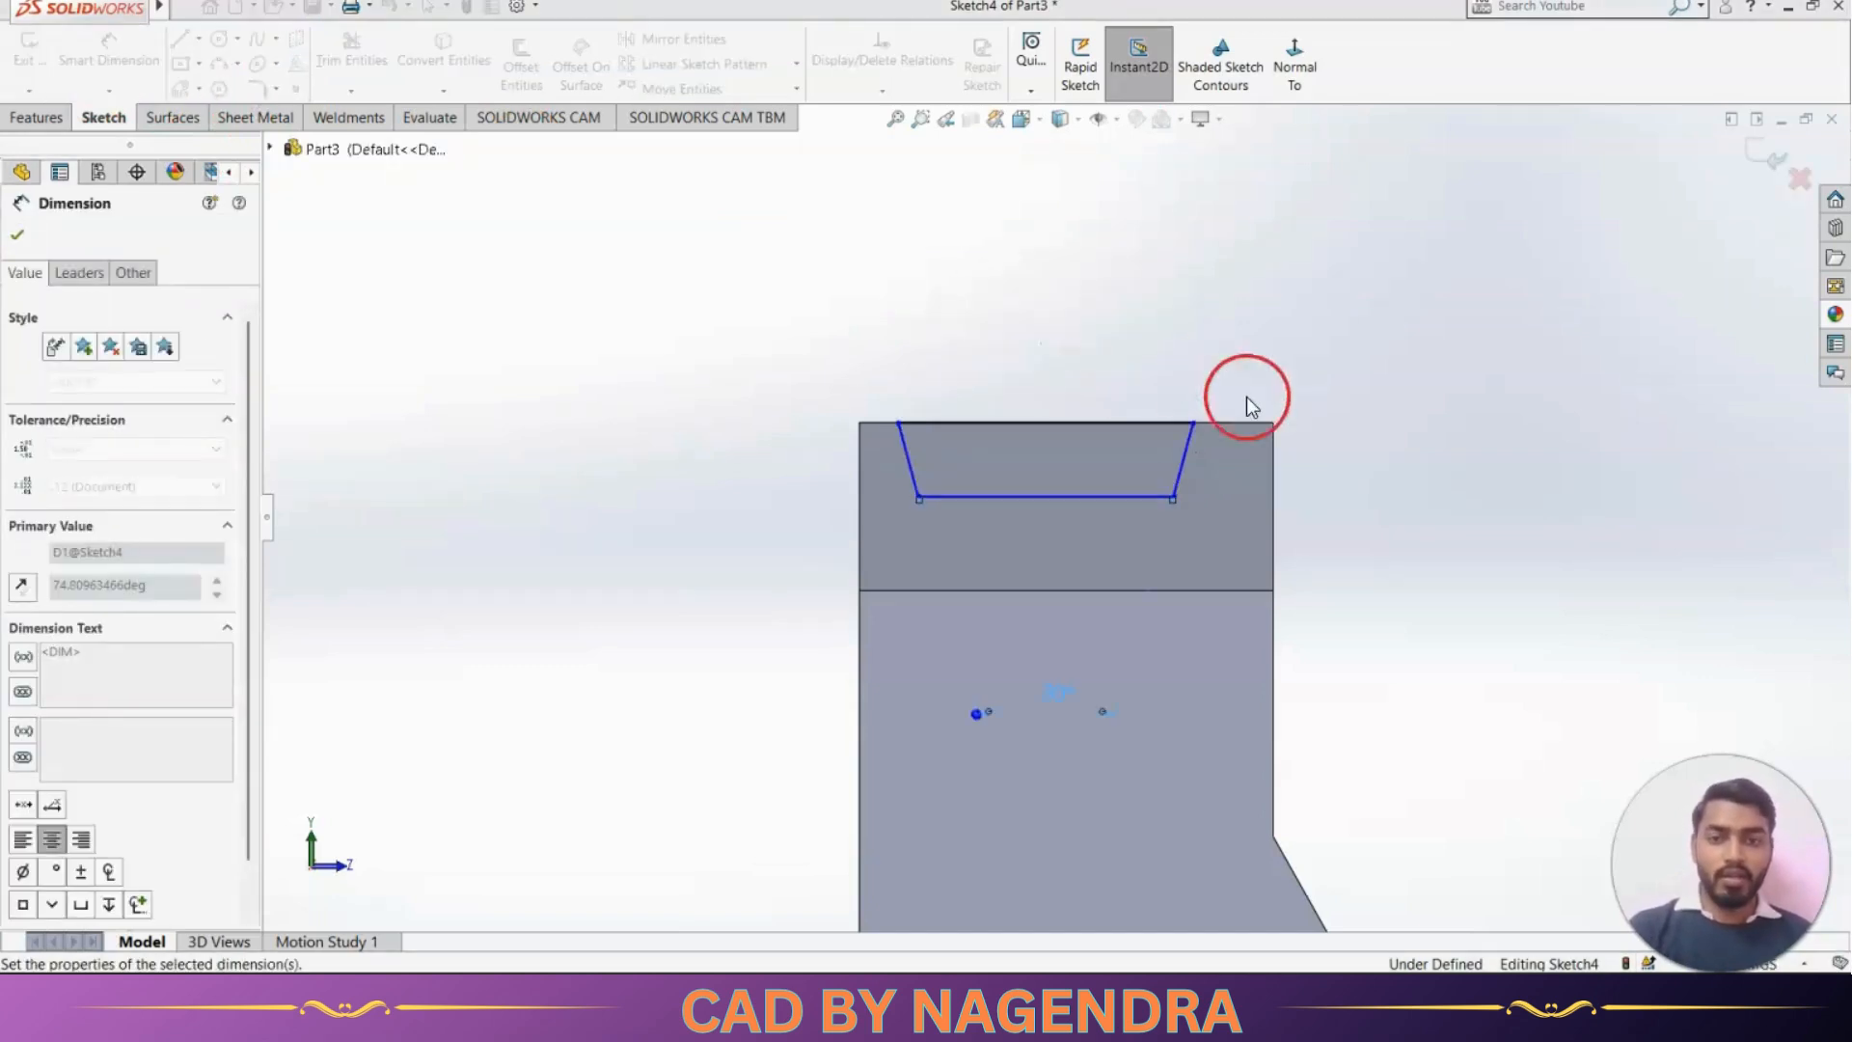
# Check the groove width in the reference drawing and dimension the trapezoid's top width as 50 mm
pyautogui.hotkey('alt', 'Tab')
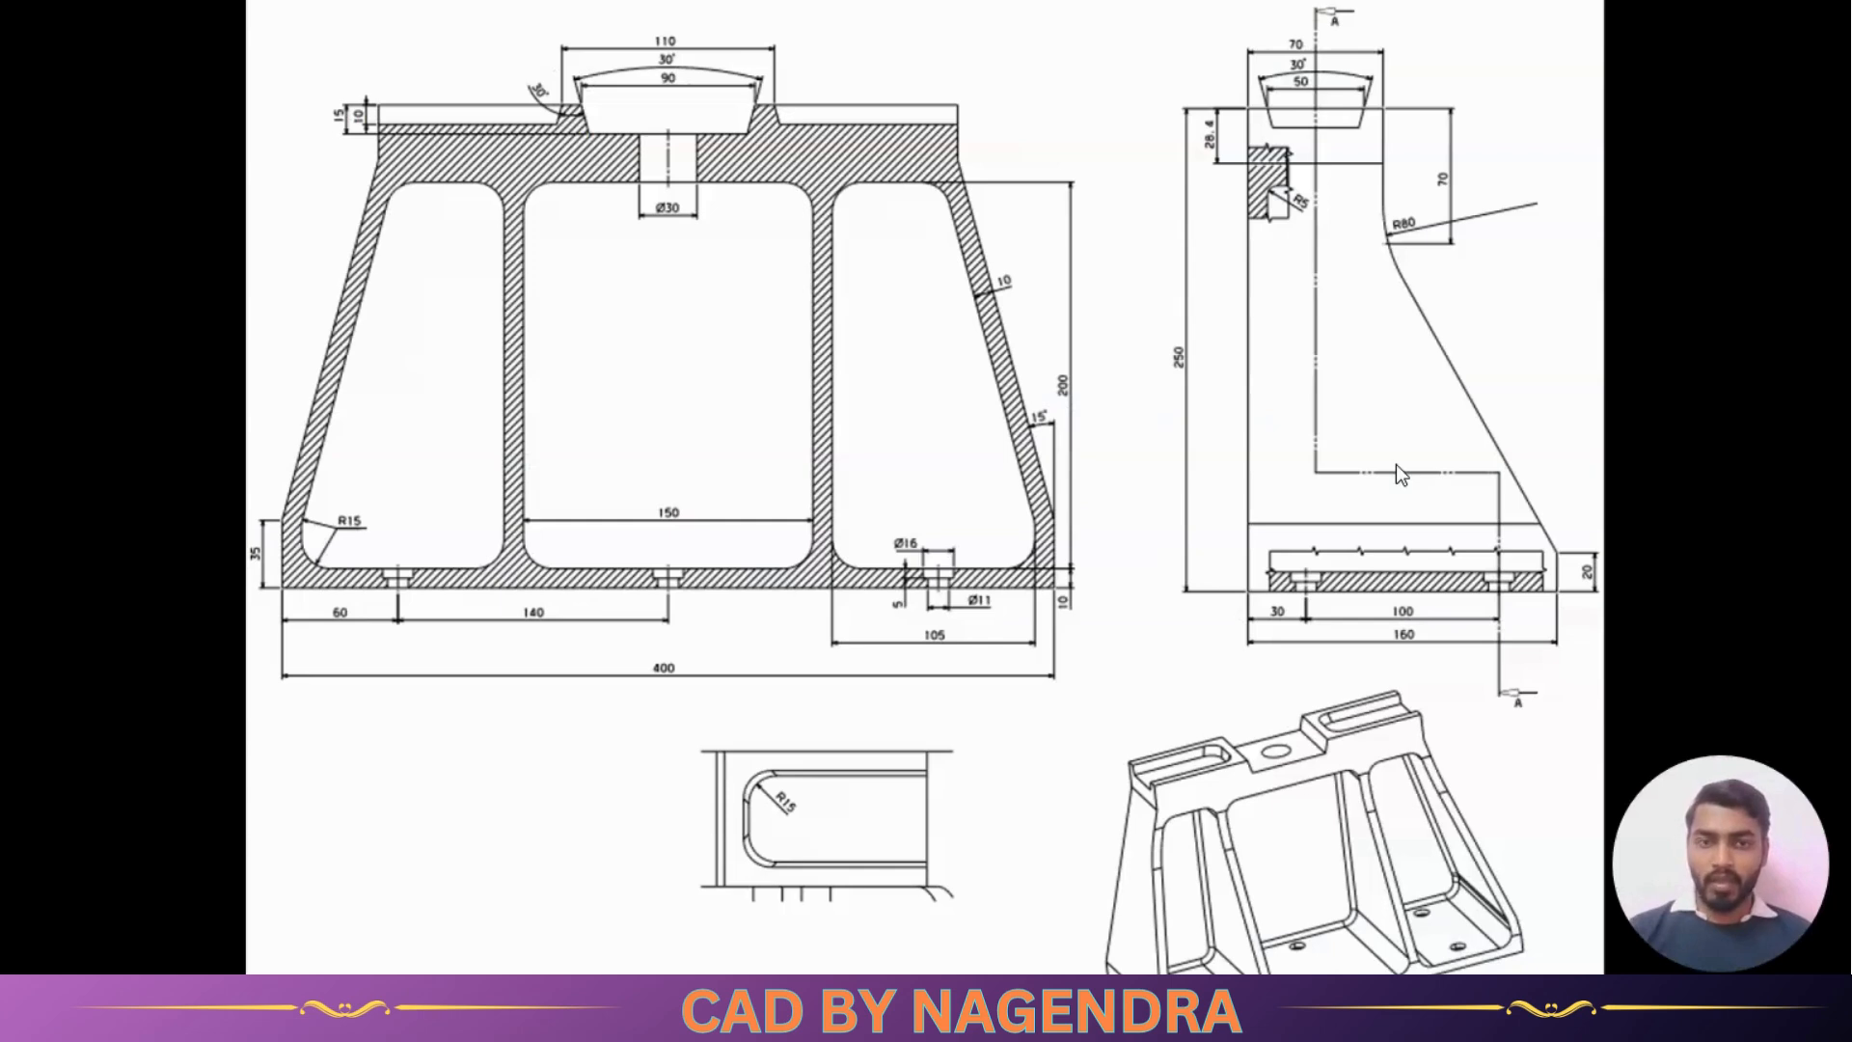
pyautogui.moveTo(1392, 359)
pyautogui.mouseDown()
pyautogui.moveTo(1382, 135)
pyautogui.moveTo(1300, 94)
pyautogui.mouseUp()
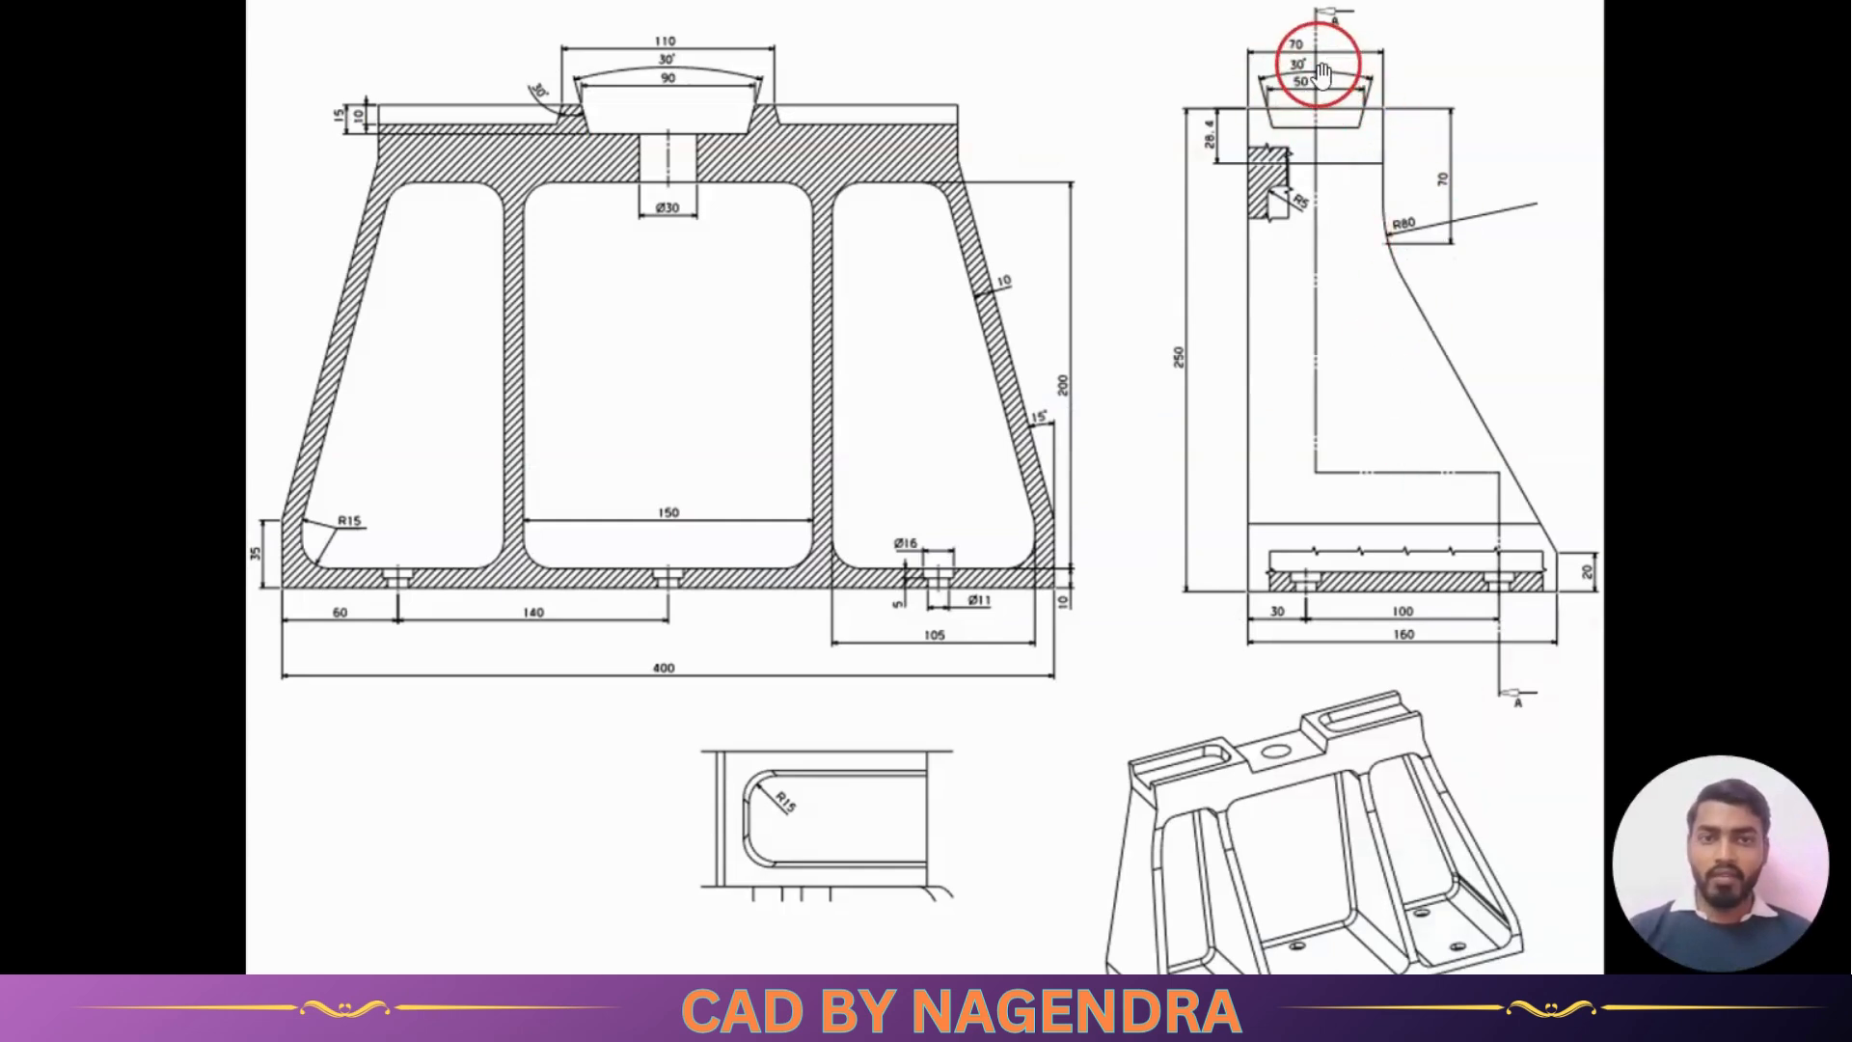
pyautogui.hotkey('alt', 'Tab')
pyautogui.click(898, 422)
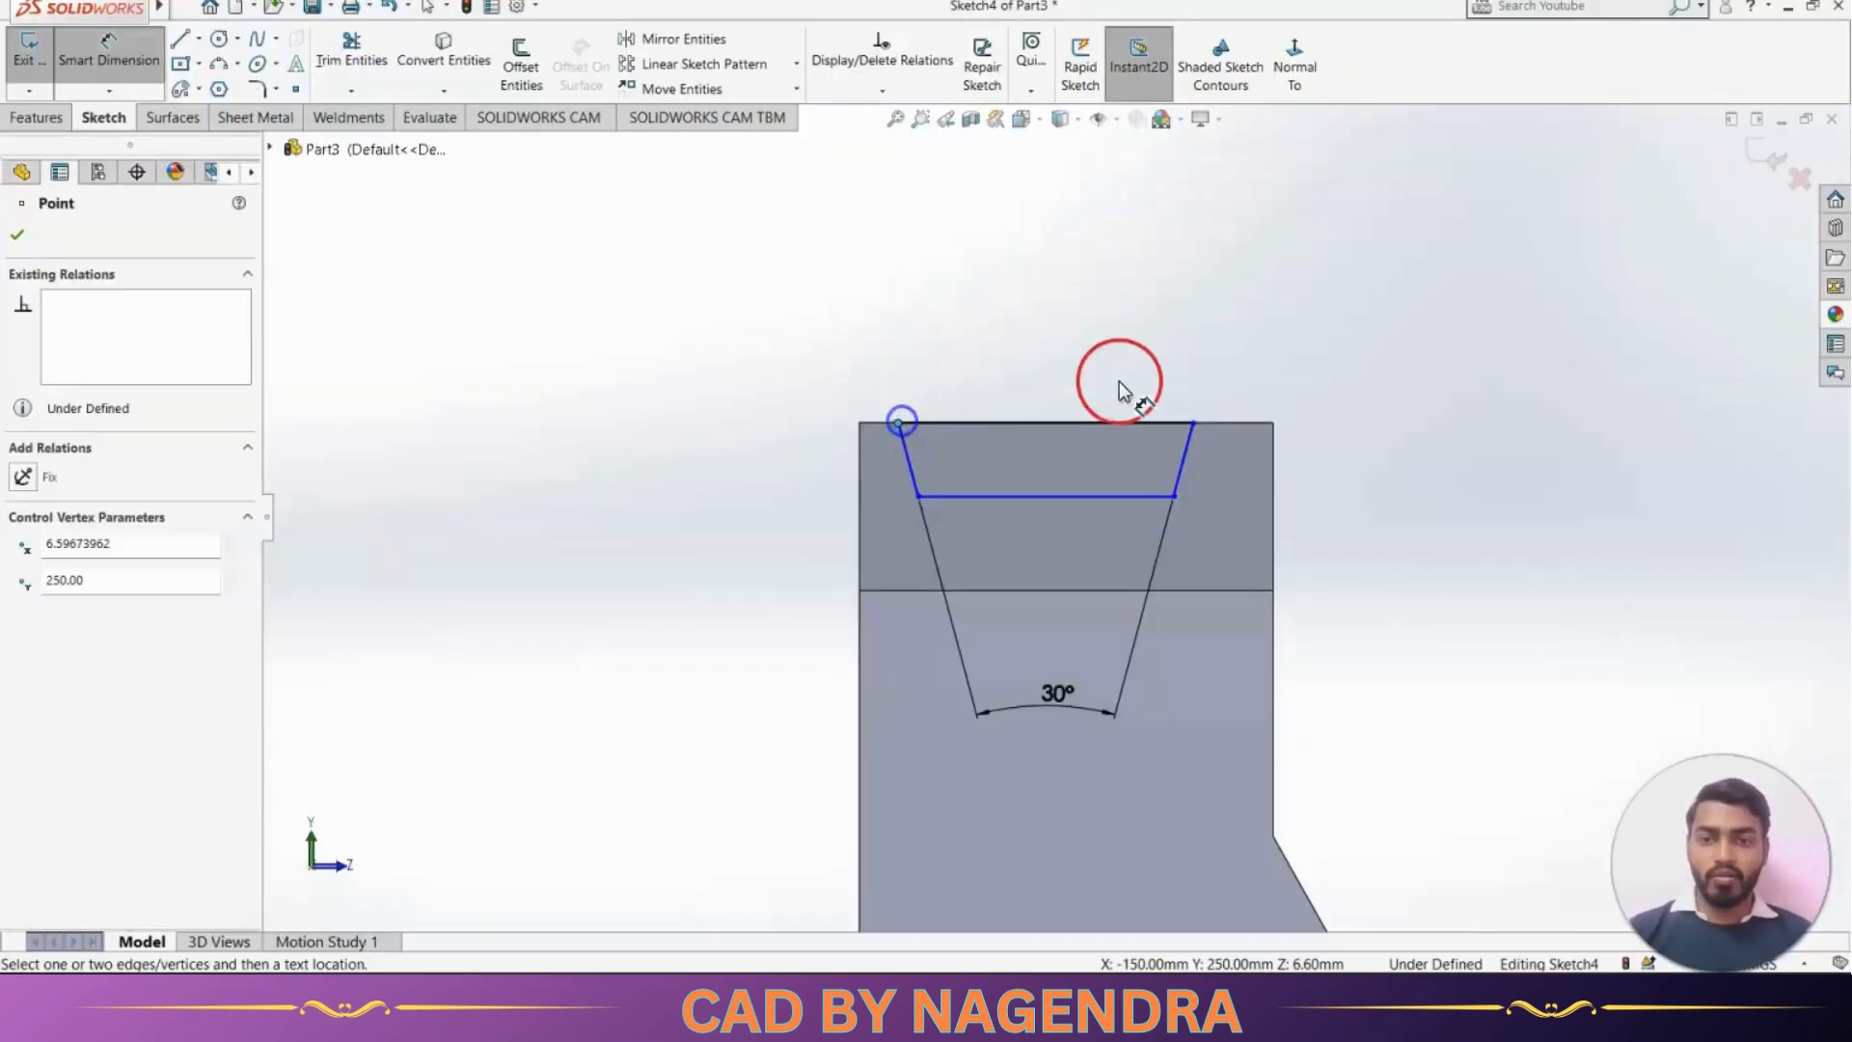
pyautogui.click(1194, 422)
pyautogui.click(1037, 344)
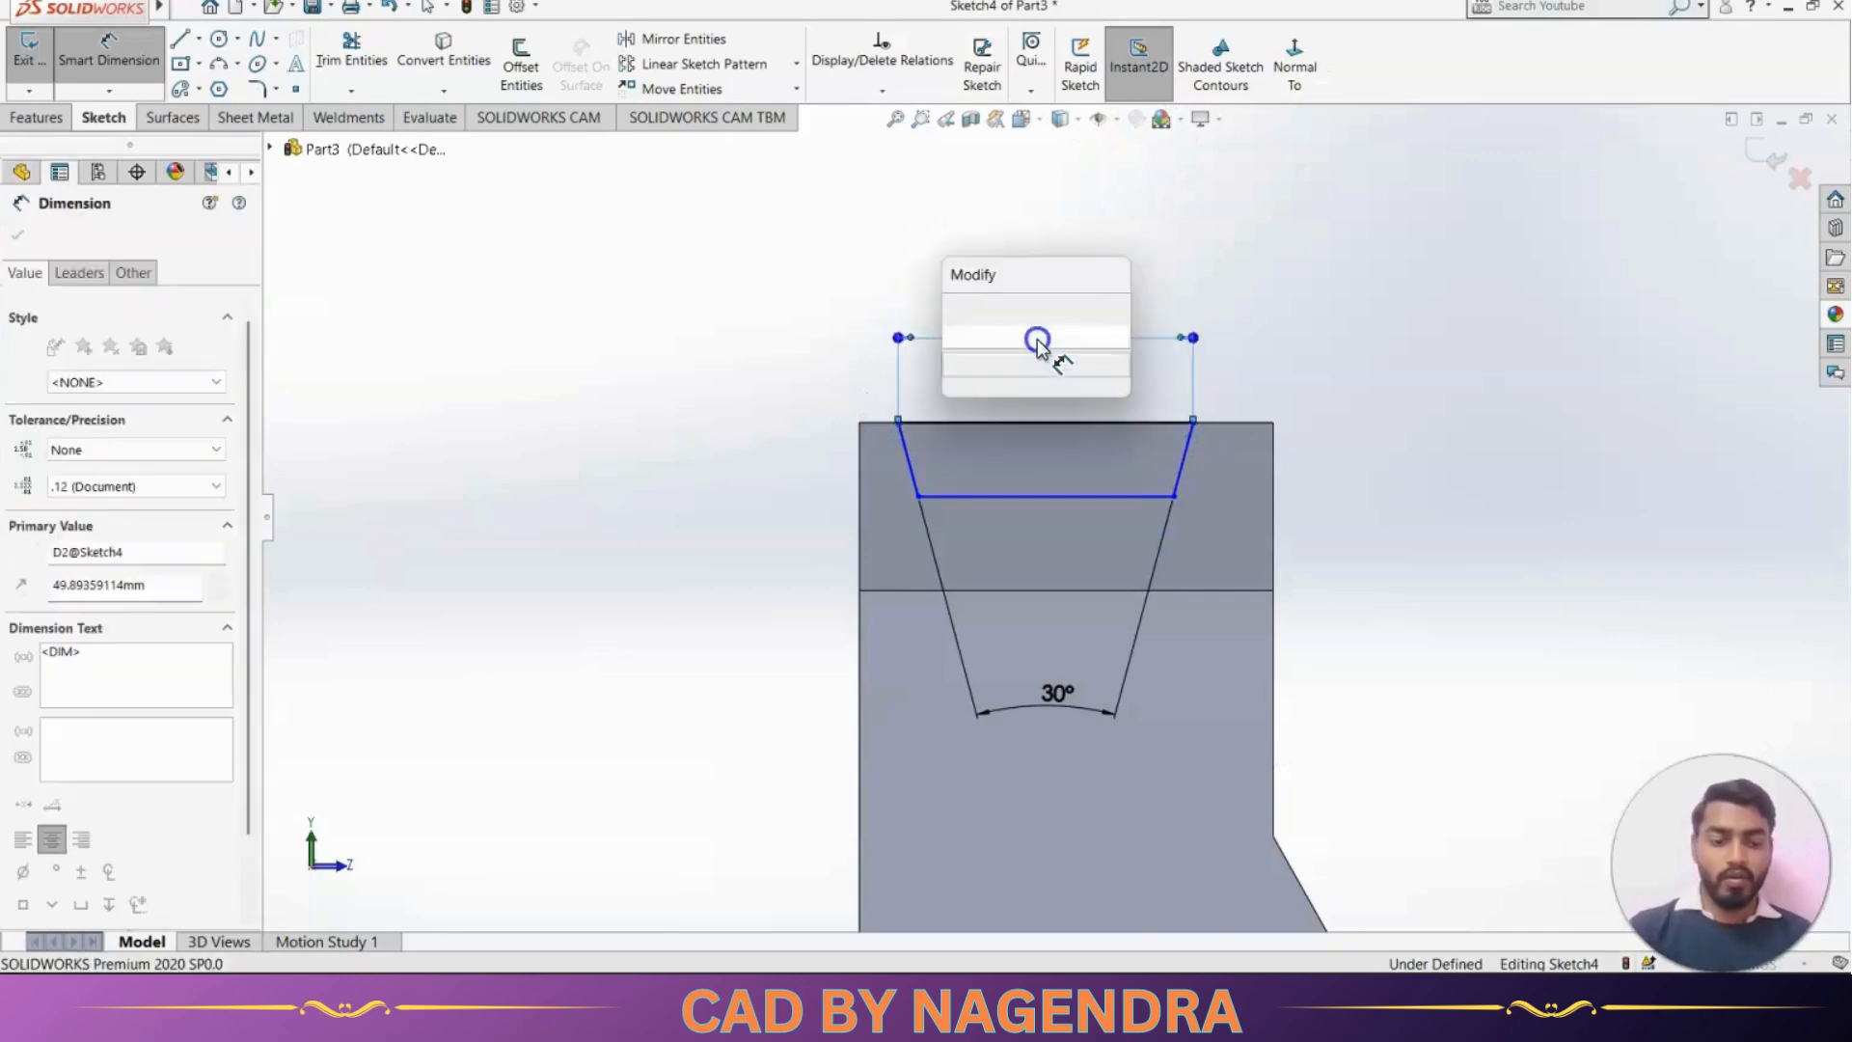
pyautogui.write('50')
pyautogui.press('Return')
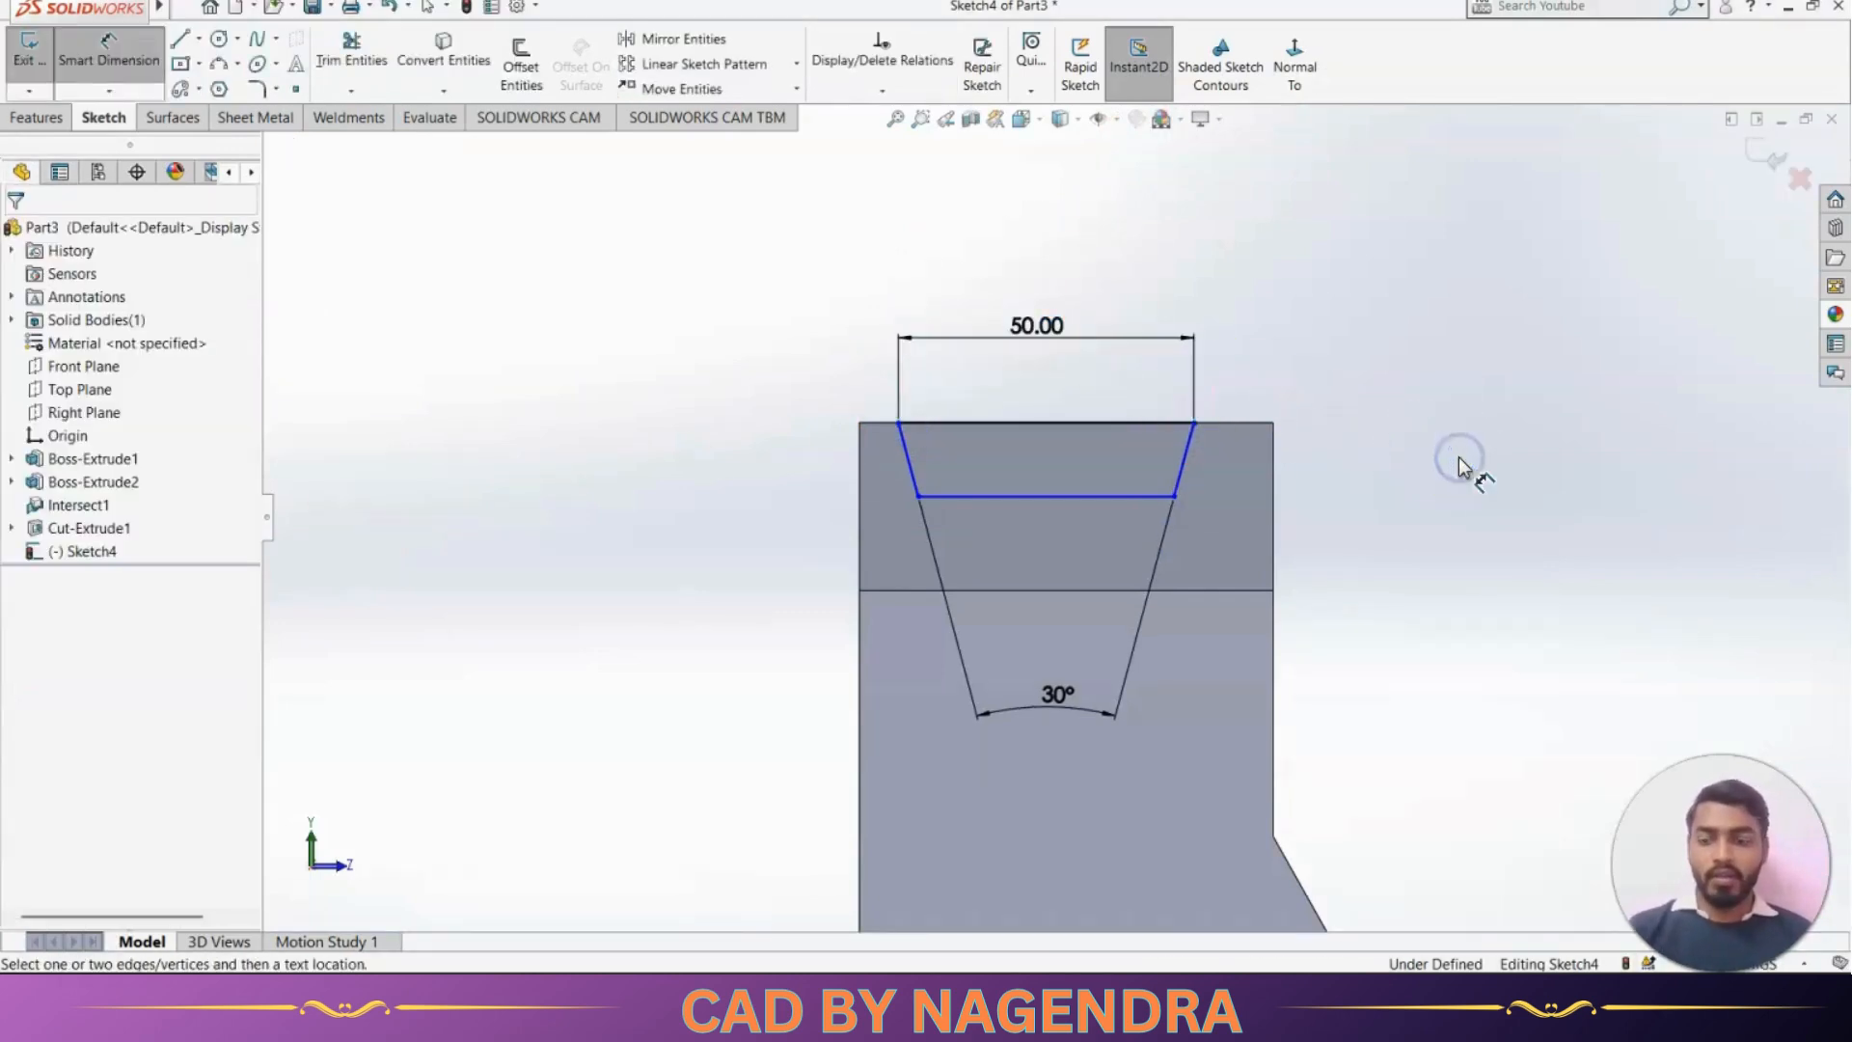
pyautogui.press('Escape')
# Add a vertical relation between the midpoints of the trapezoid's top and bottom lines
pyautogui.click(893, 97)
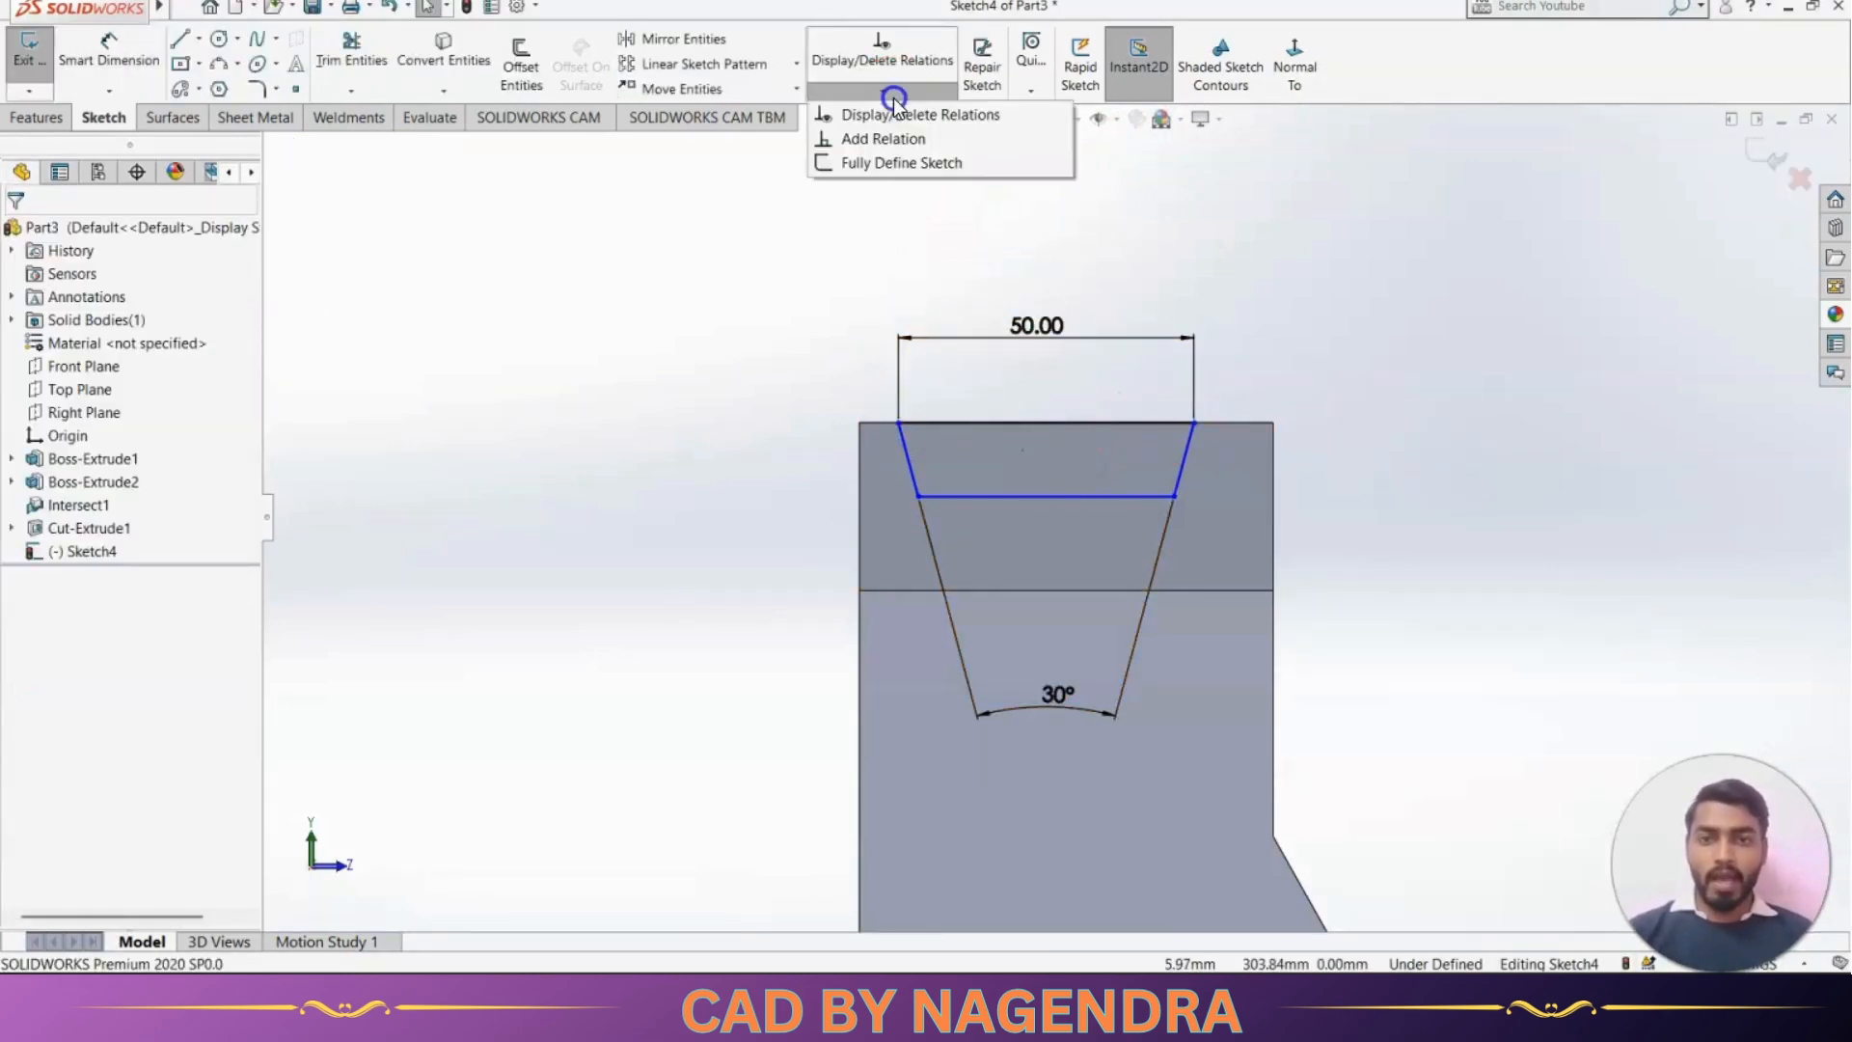
pyautogui.click(880, 138)
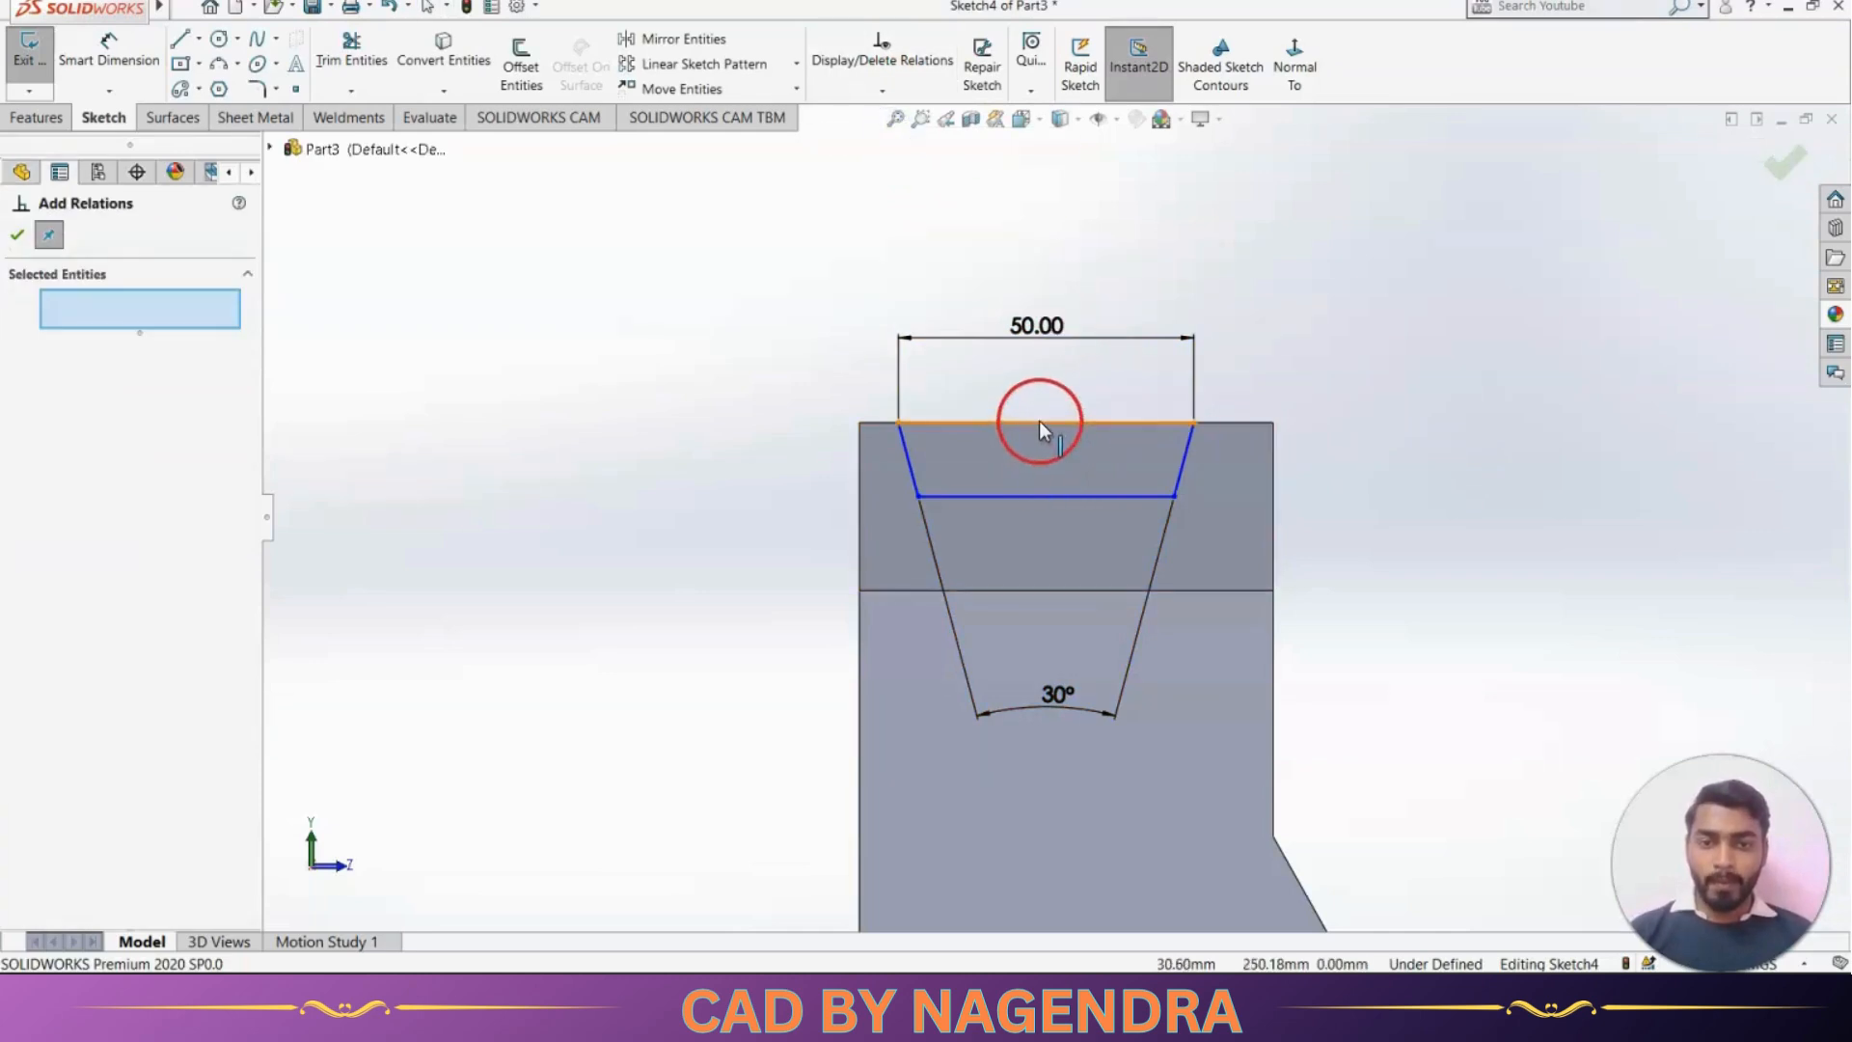
pyautogui.click(1049, 420)
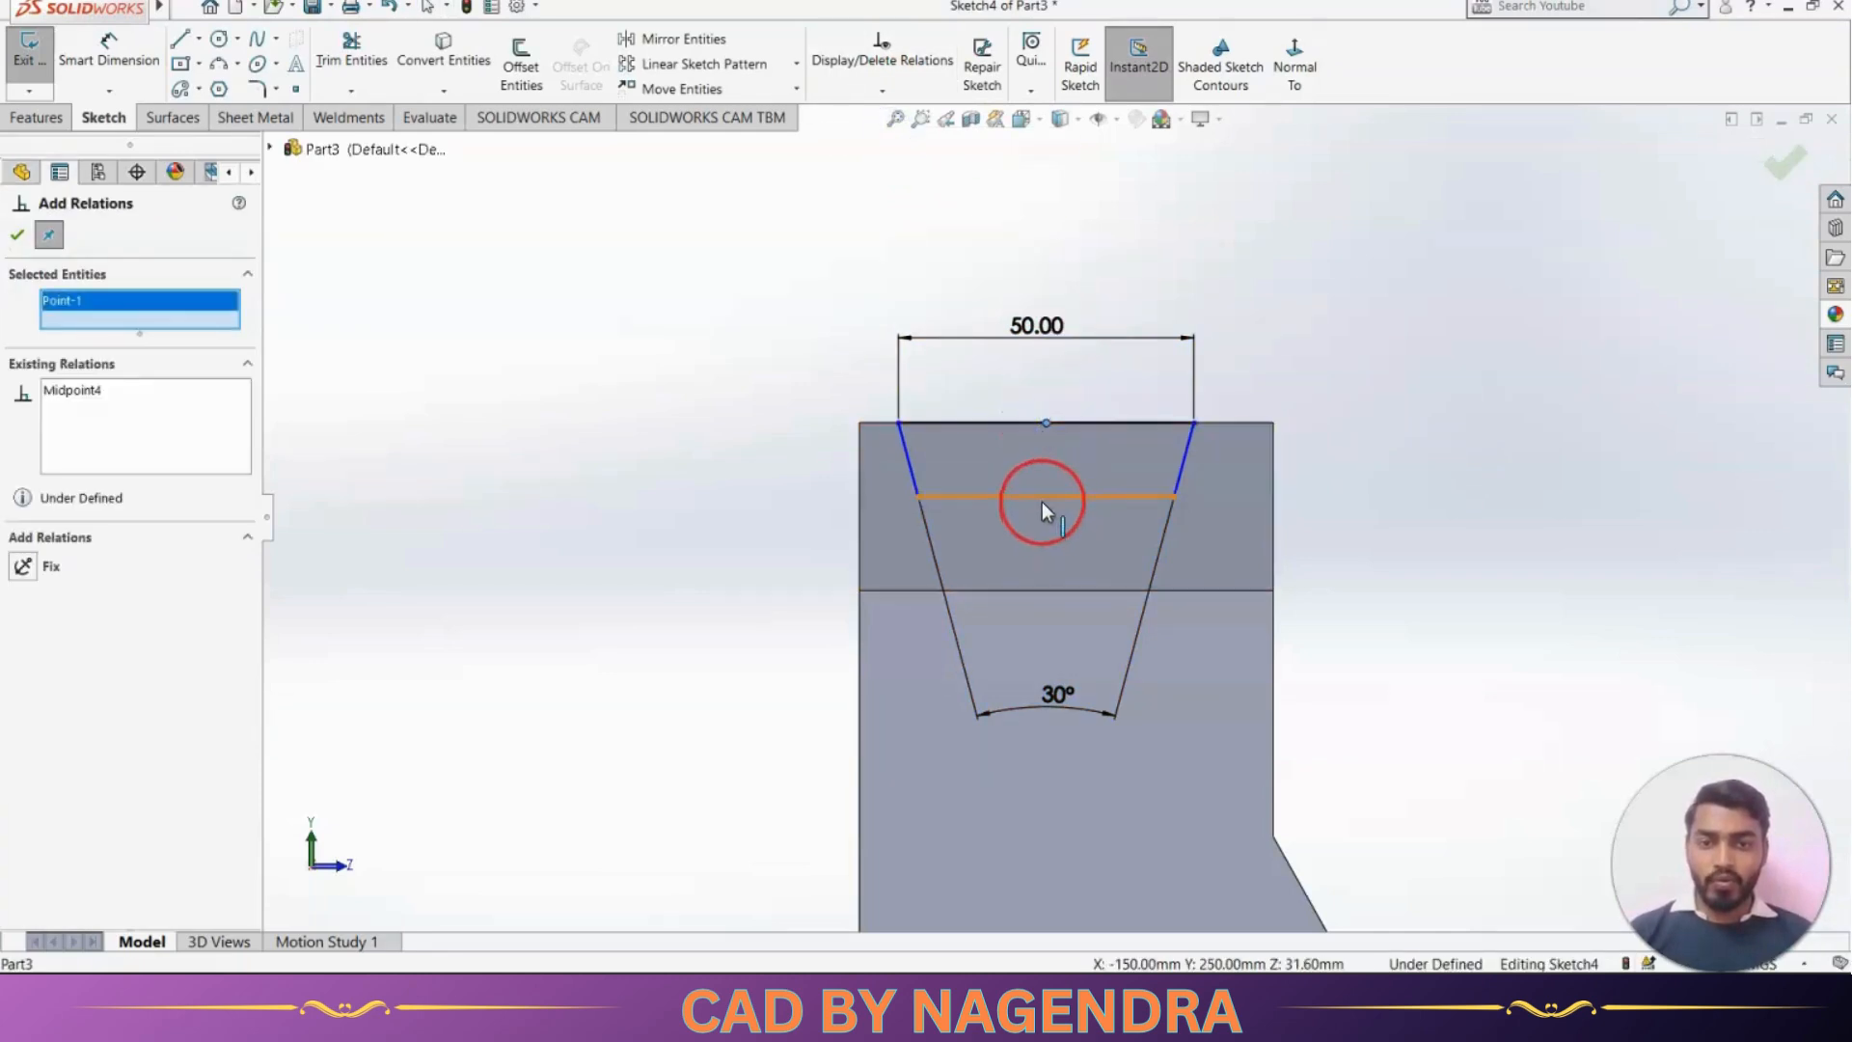
pyautogui.click(1048, 496)
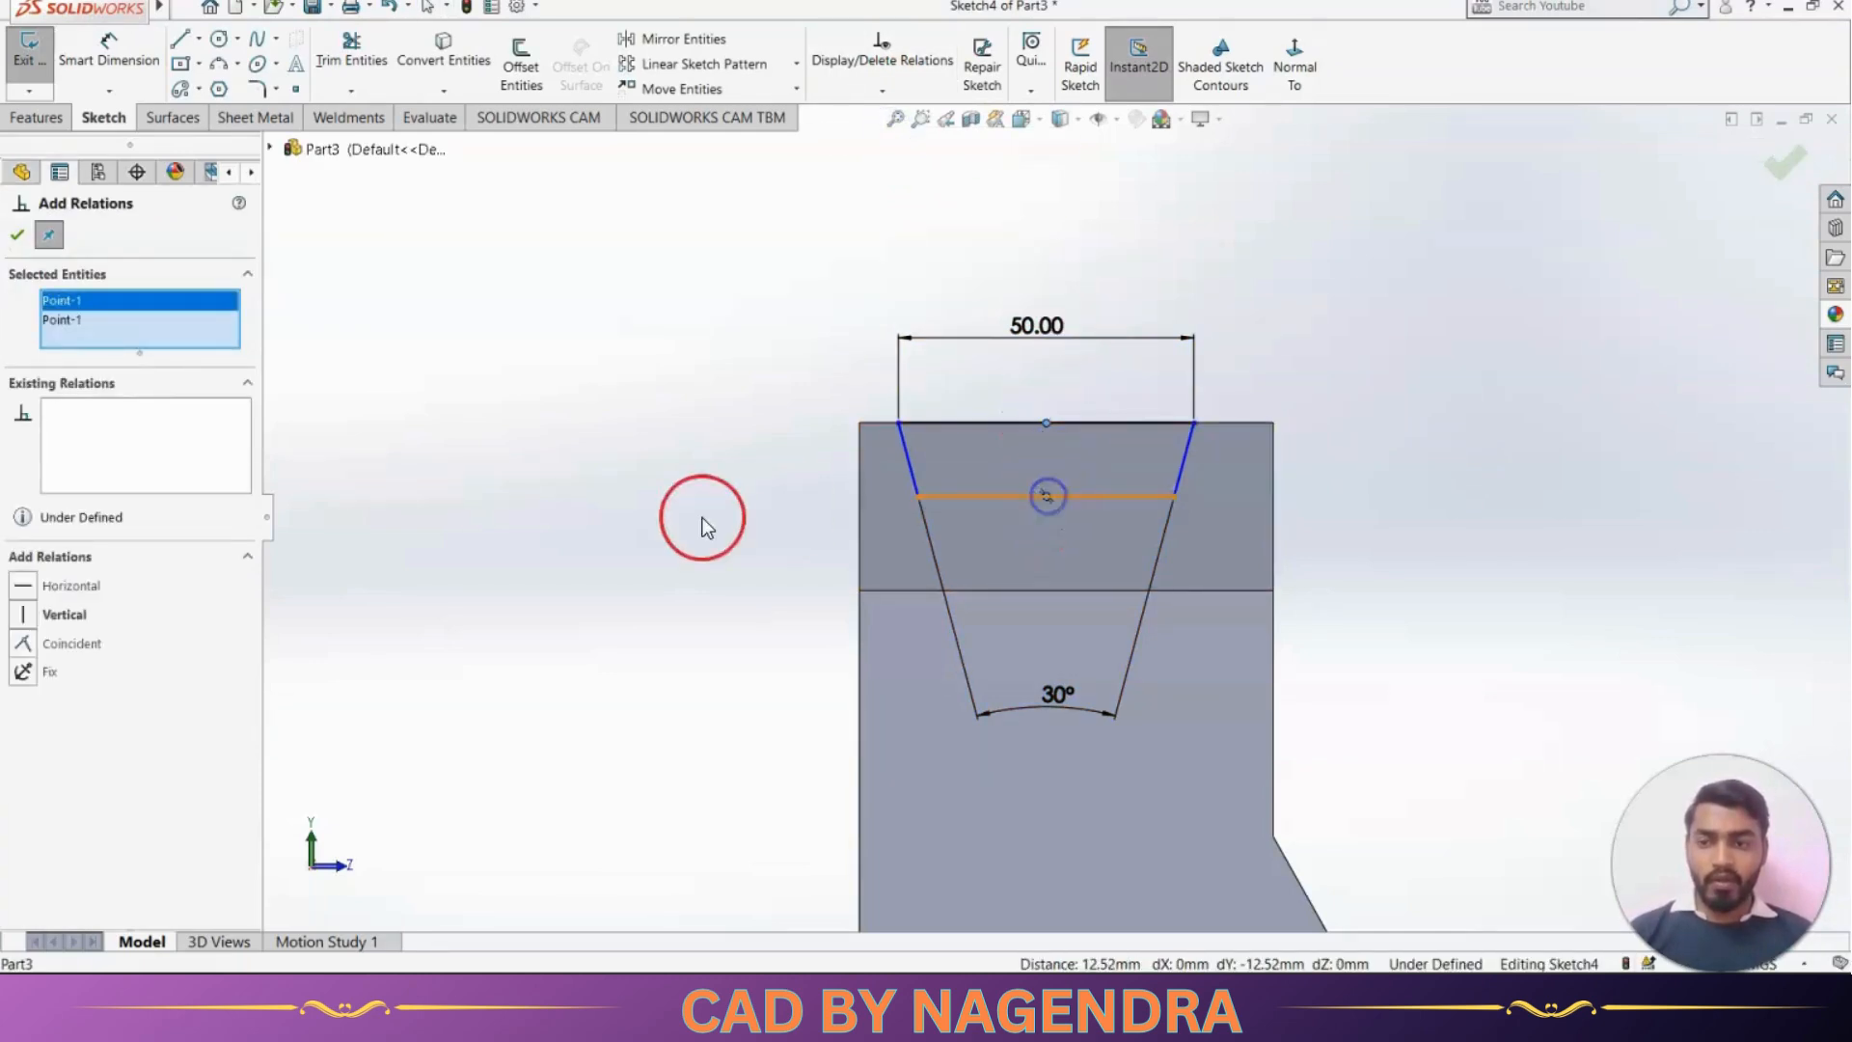
pyautogui.click(69, 614)
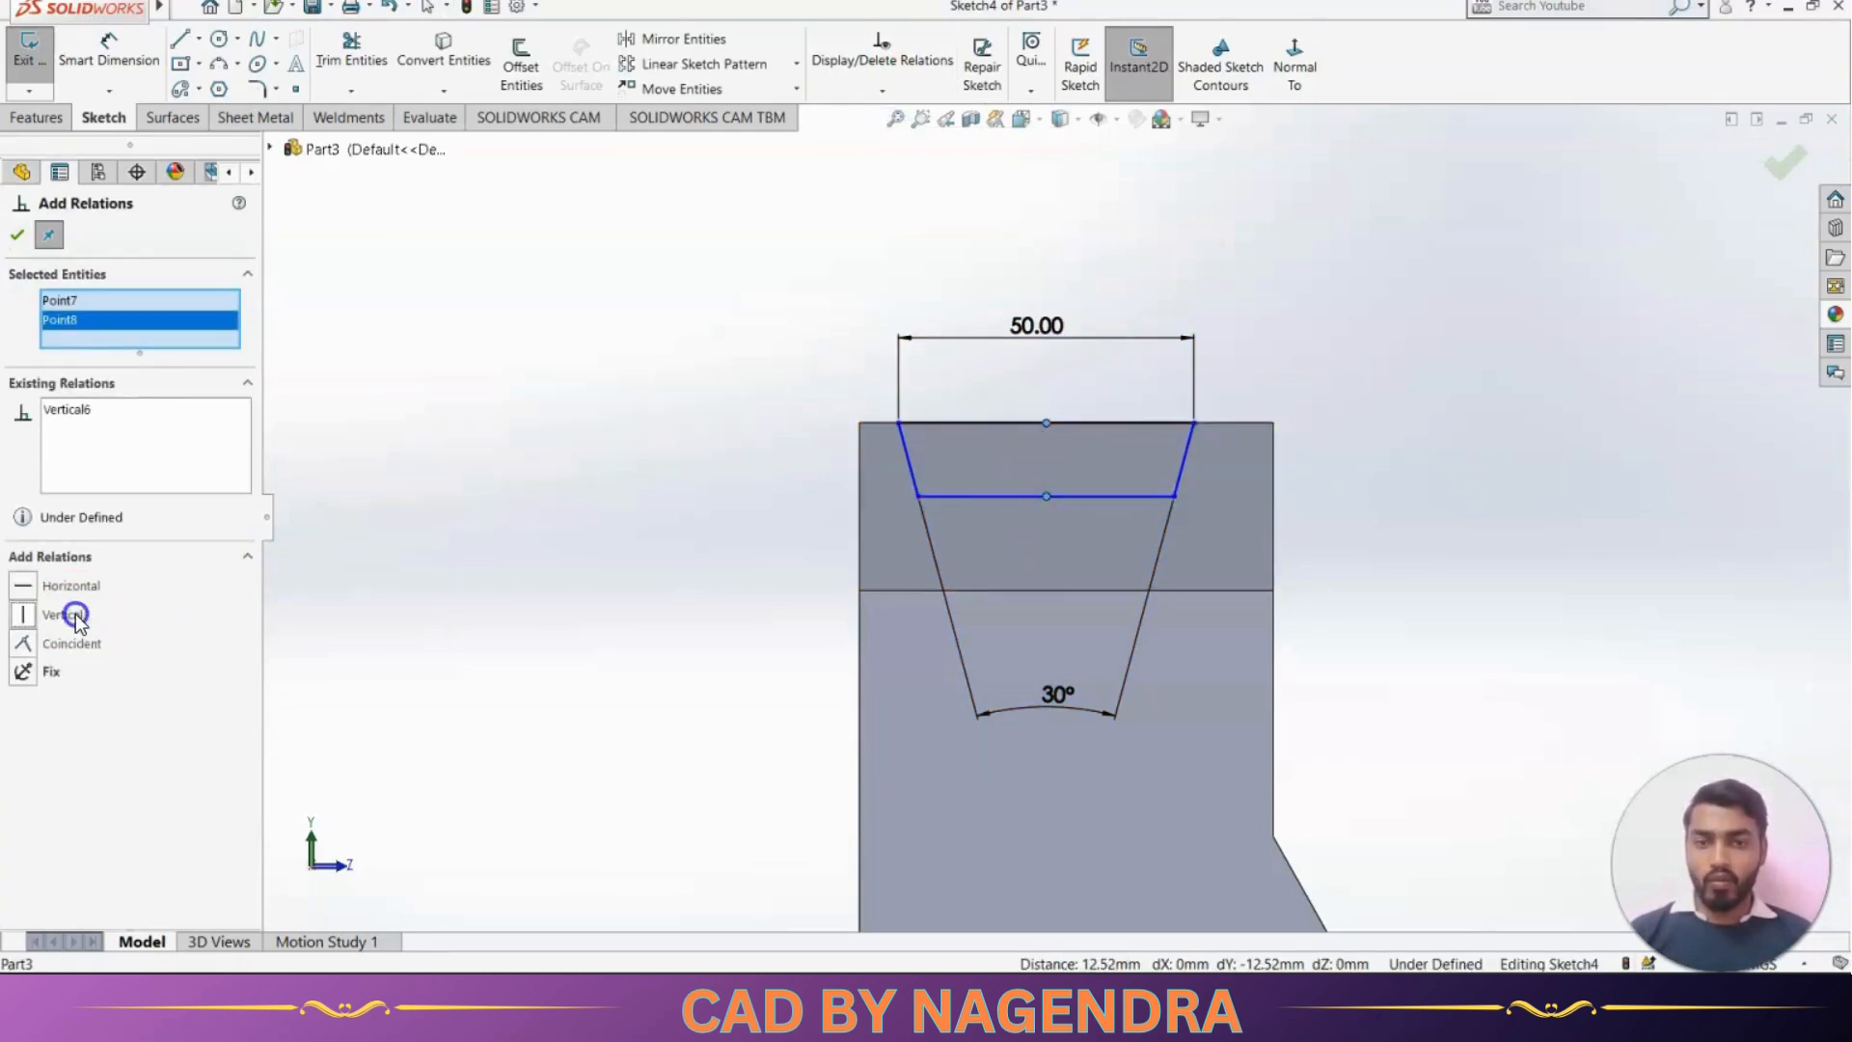
pyautogui.click(17, 237)
pyautogui.click(497, 318)
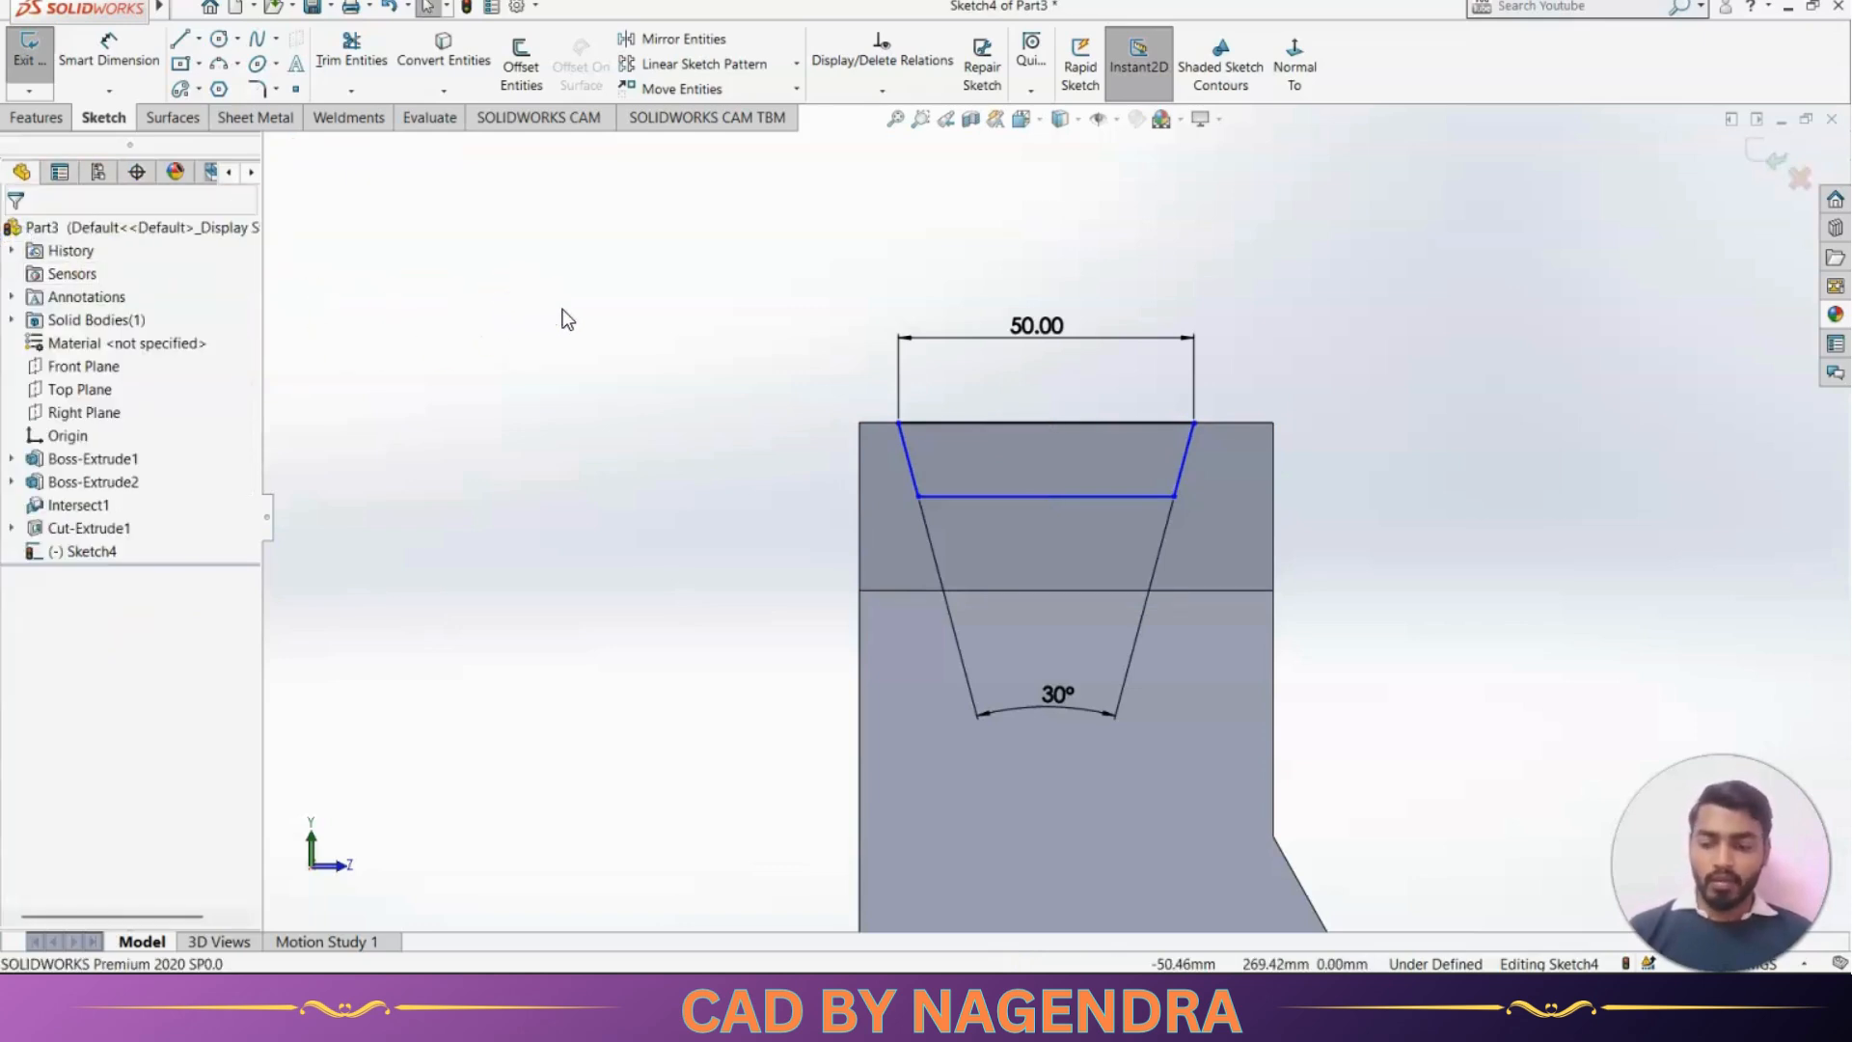
pyautogui.click(1357, 450)
pyautogui.moveTo(1193, 425)
pyautogui.mouseDown()
pyautogui.moveTo(1236, 426)
pyautogui.moveTo(1177, 434)
pyautogui.moveTo(1204, 439)
pyautogui.moveTo(1215, 414)
pyautogui.moveTo(1194, 423)
pyautogui.mouseUp()
pyautogui.click(1386, 502)
# Check the groove depth in the reference drawing and dimension the trapezoid's vertical depth as 10 mm
pyautogui.hotkey('alt', 'Tab')
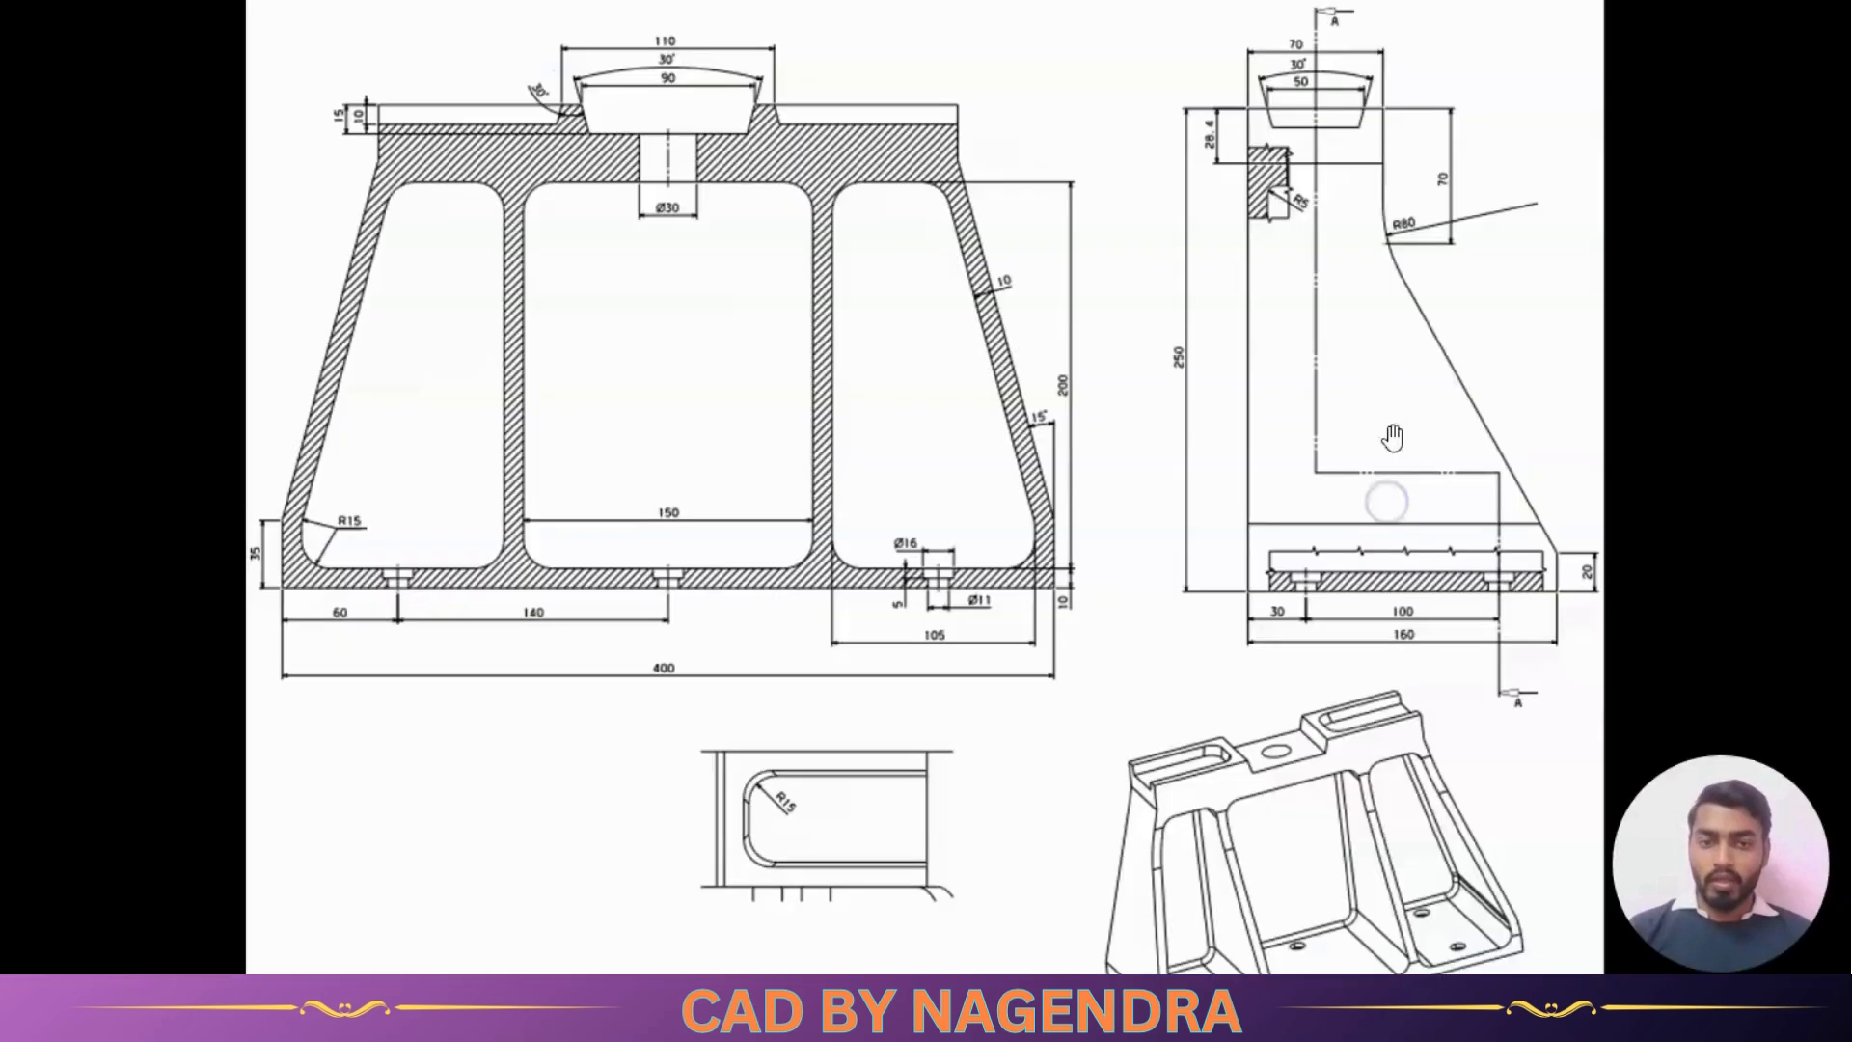
pyautogui.click(1326, 132)
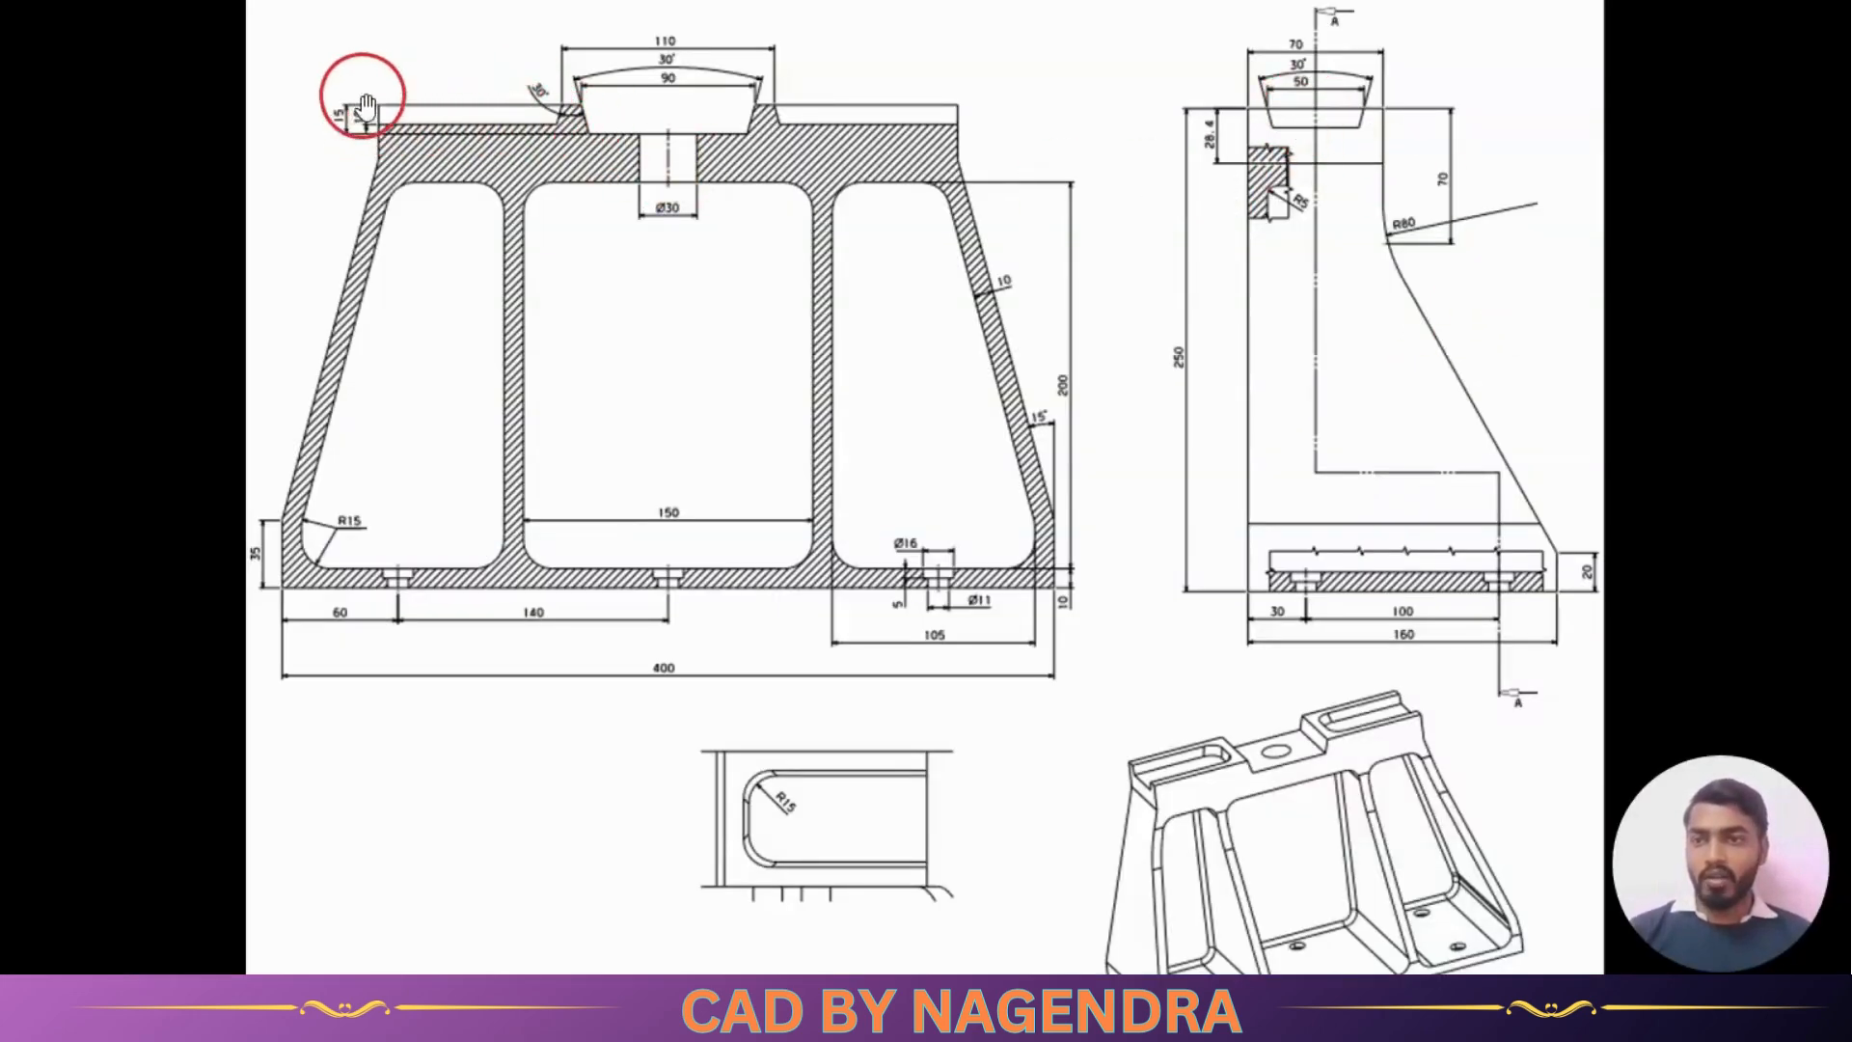
pyautogui.hotkey('alt', 'Tab')
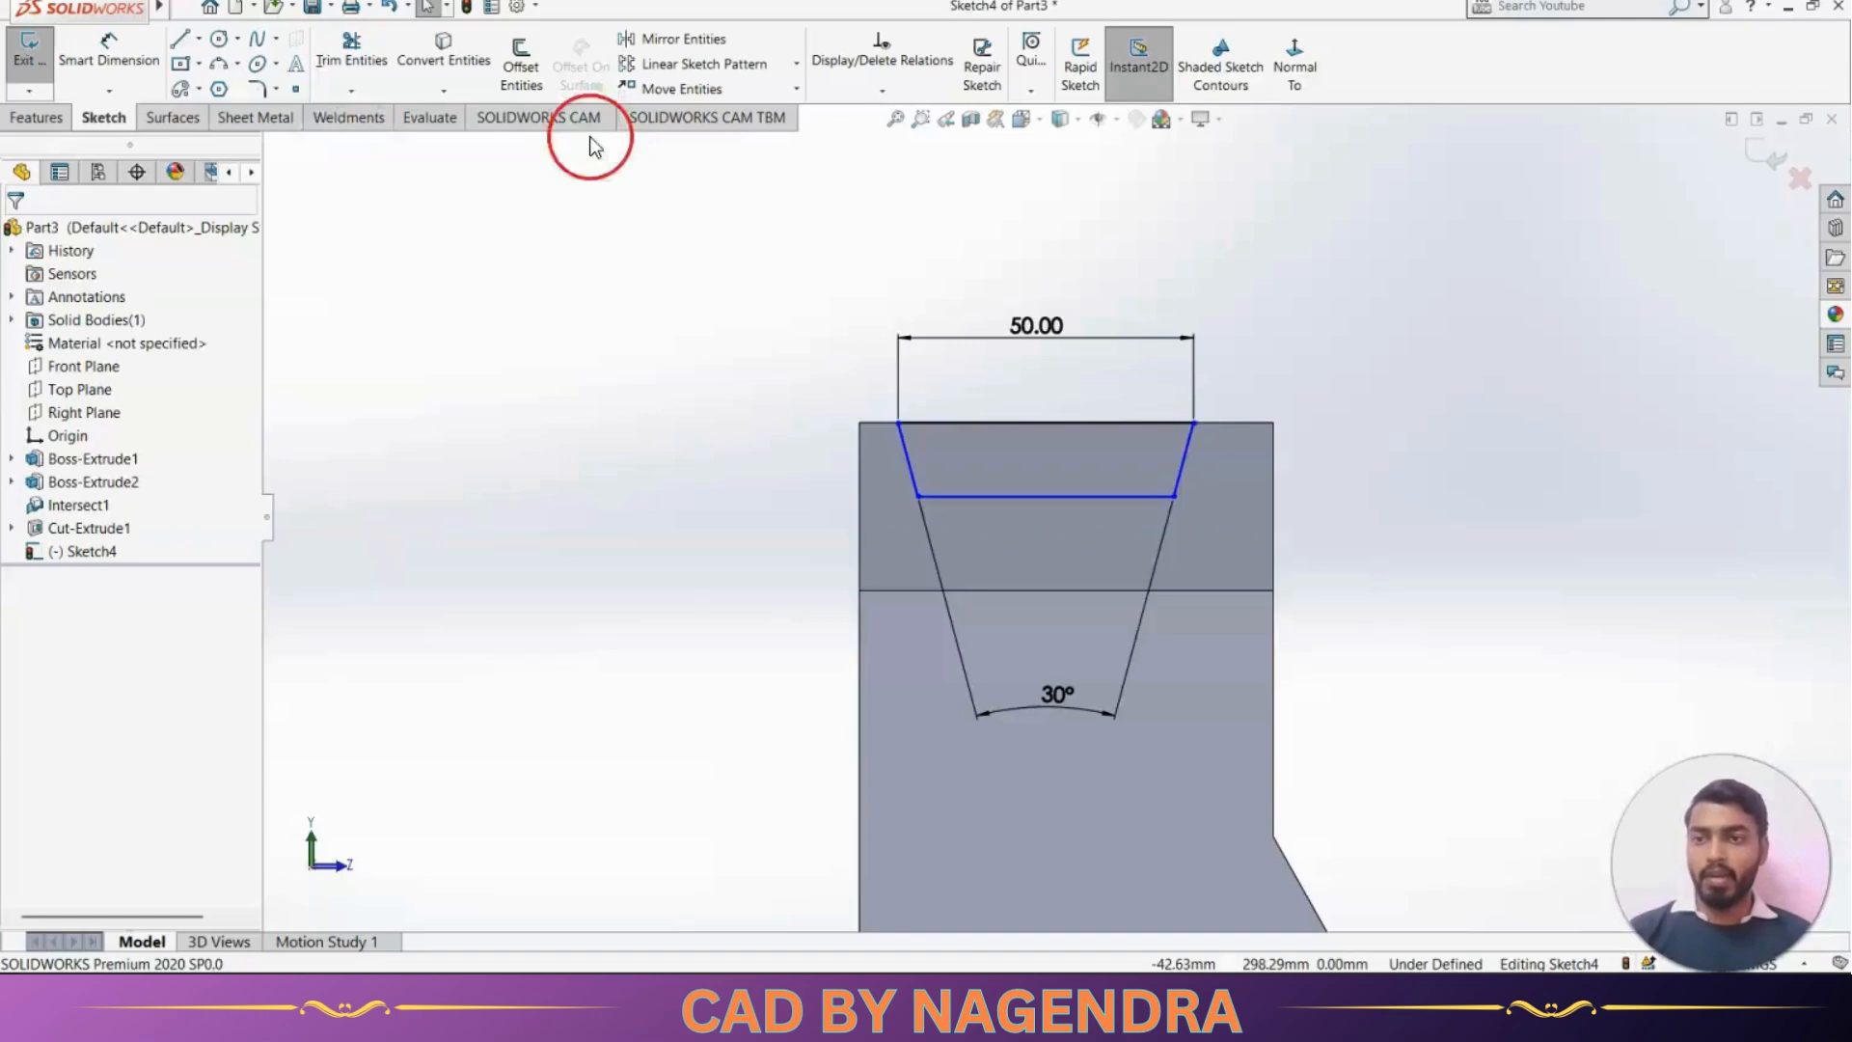
pyautogui.click(109, 53)
pyautogui.click(909, 459)
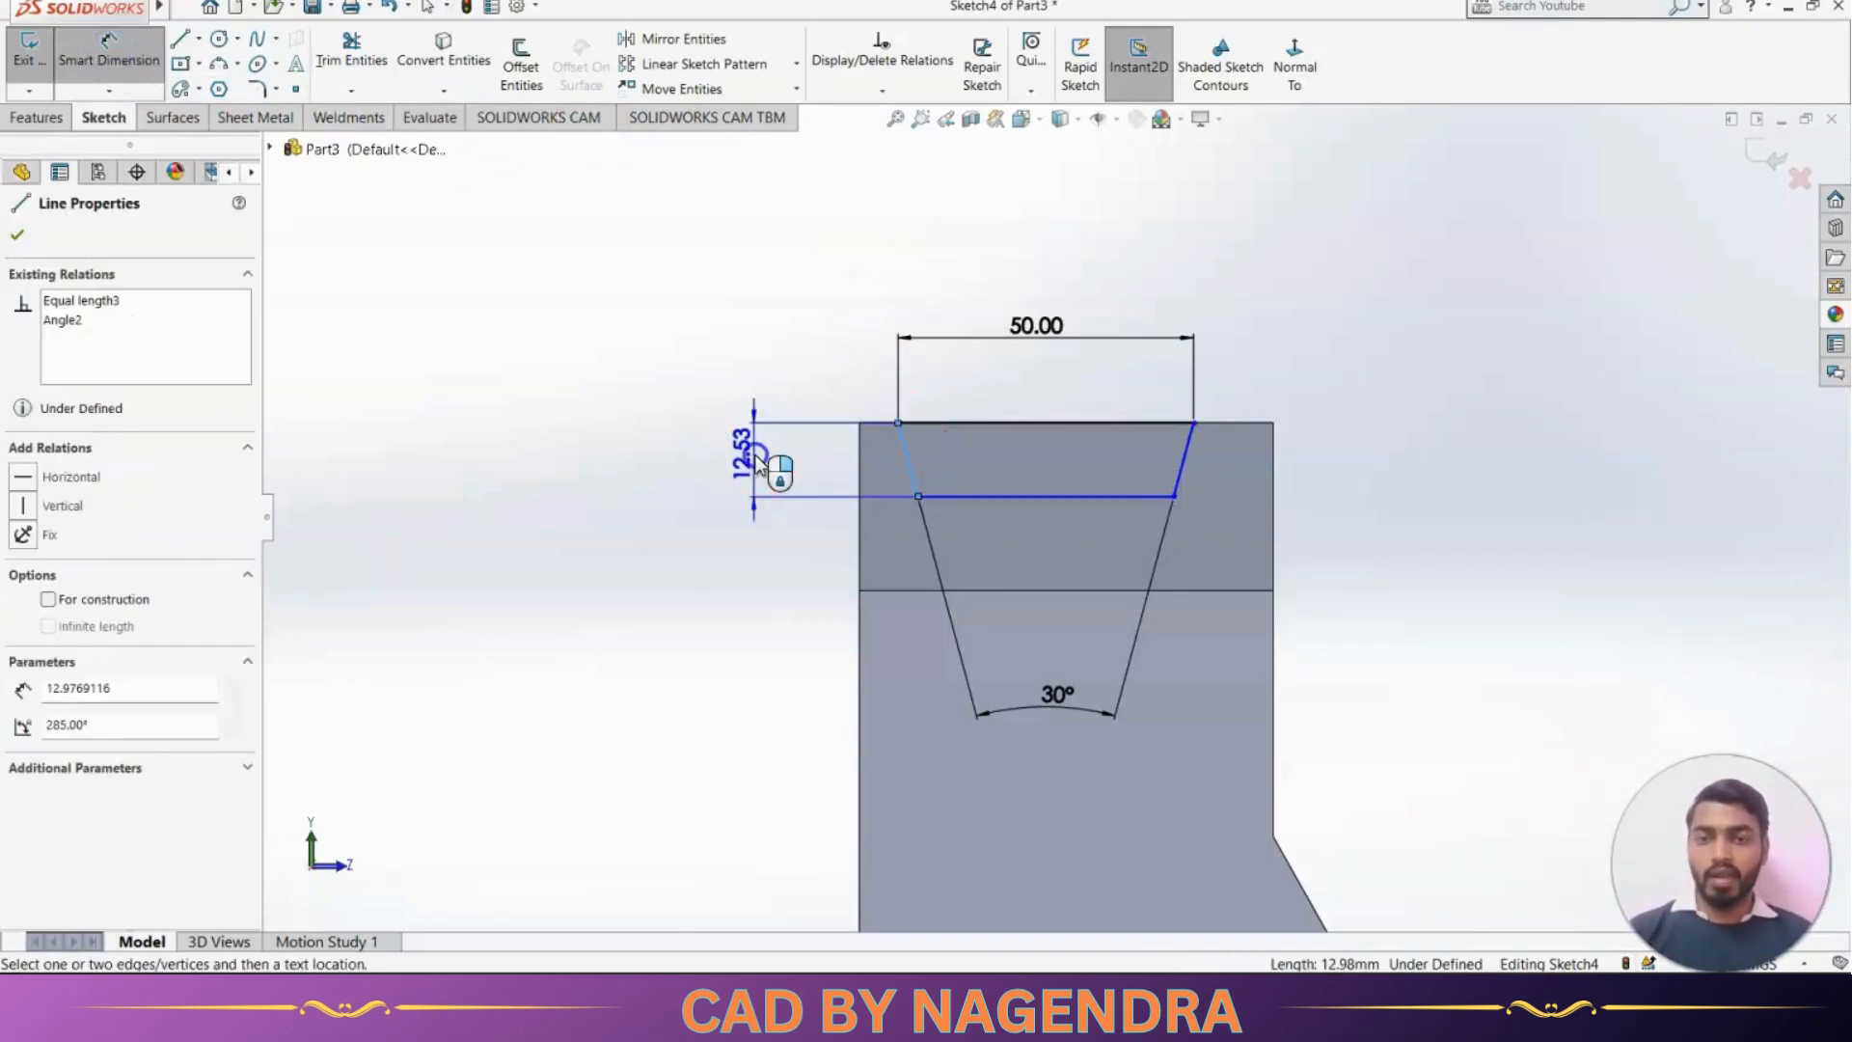
pyautogui.click(755, 453)
pyautogui.write('10')
pyautogui.press('Return')
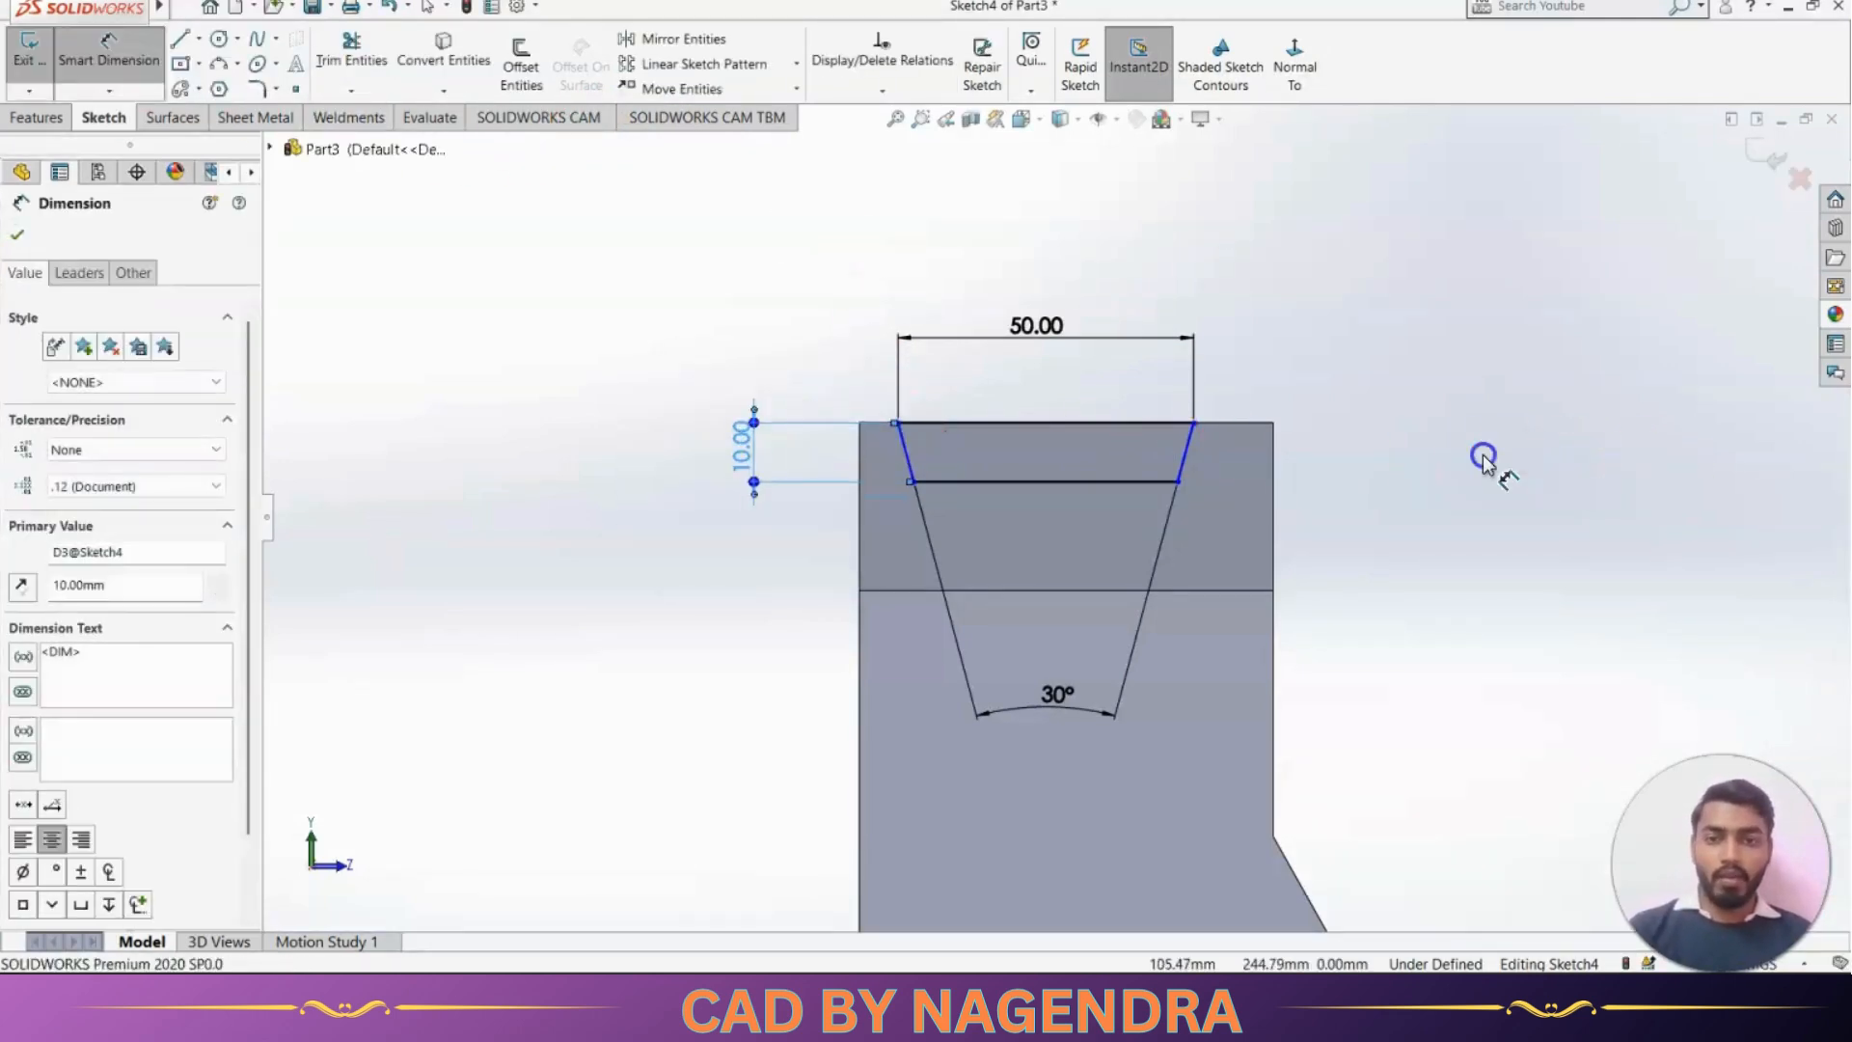
pyautogui.click(1483, 454)
# Dimension the gap between the trapezoid's upper corner and the block's front corner as 10 mm, and finish the sketch
pyautogui.hotkey('alt', 'Tab')
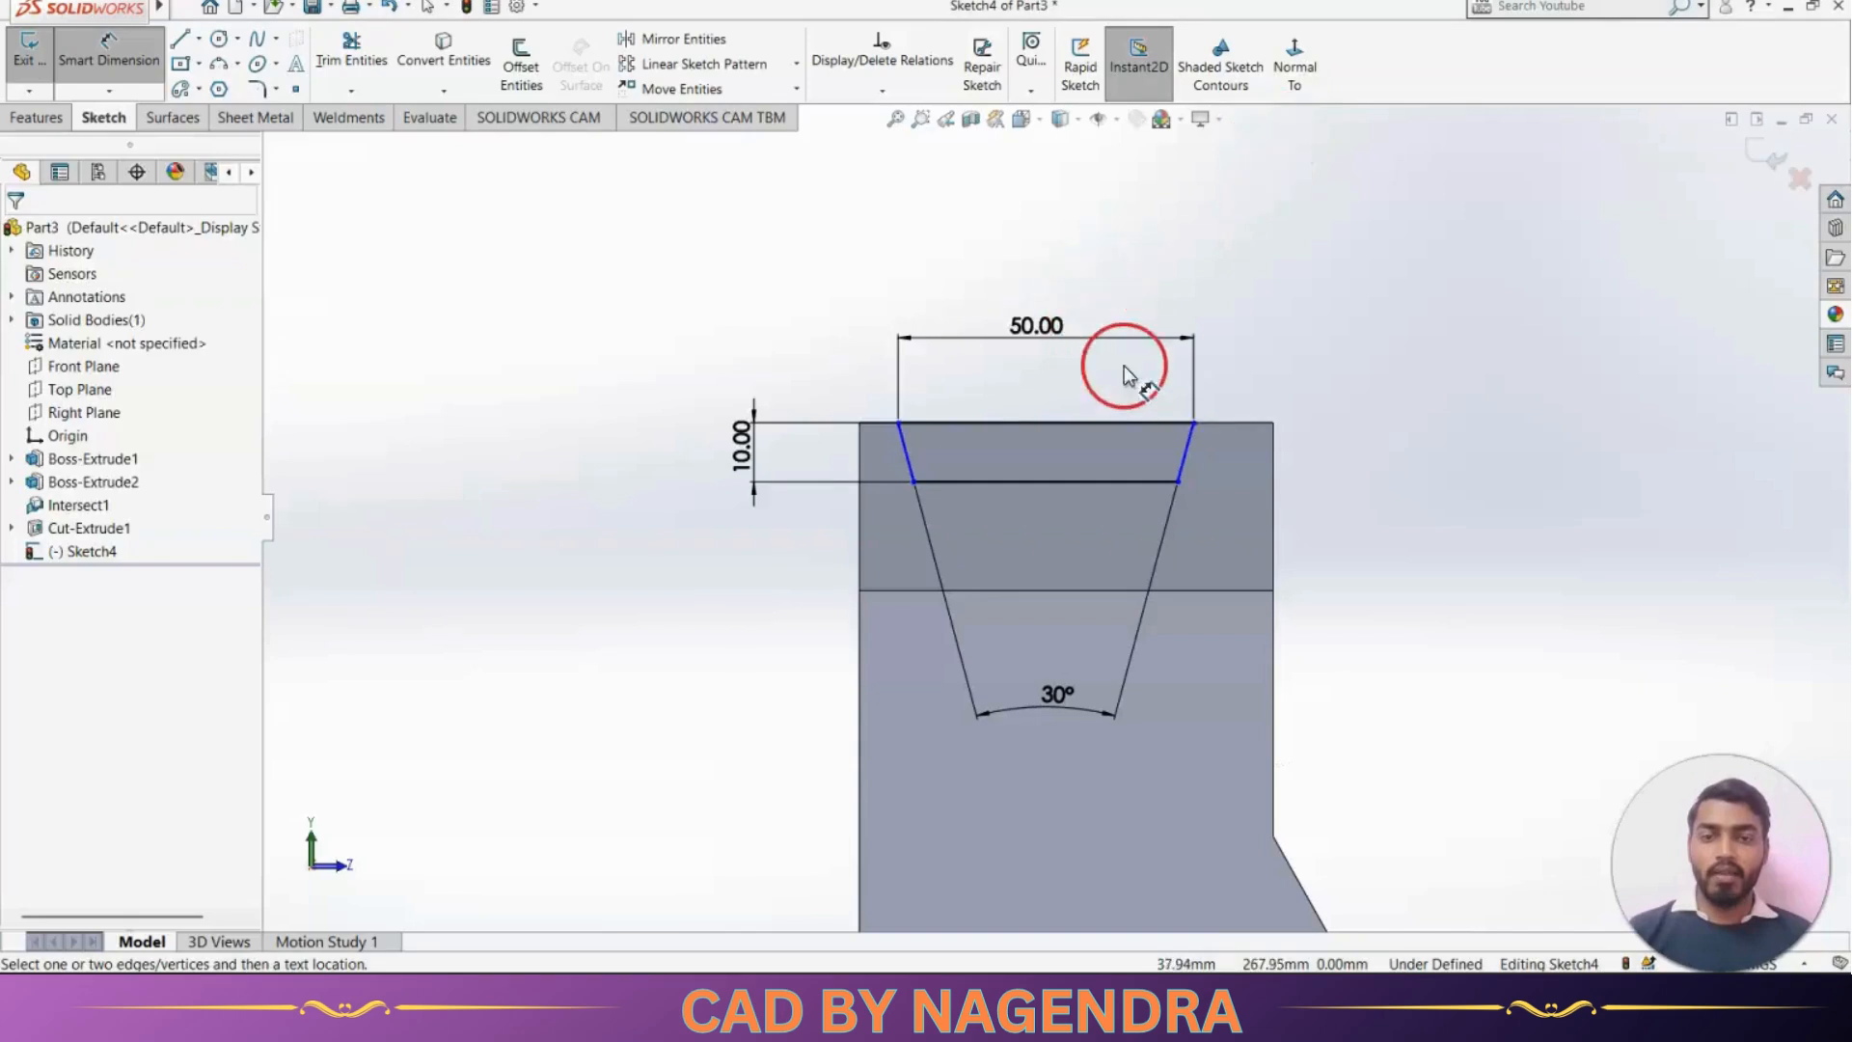
pyautogui.click(1194, 423)
pyautogui.click(1273, 423)
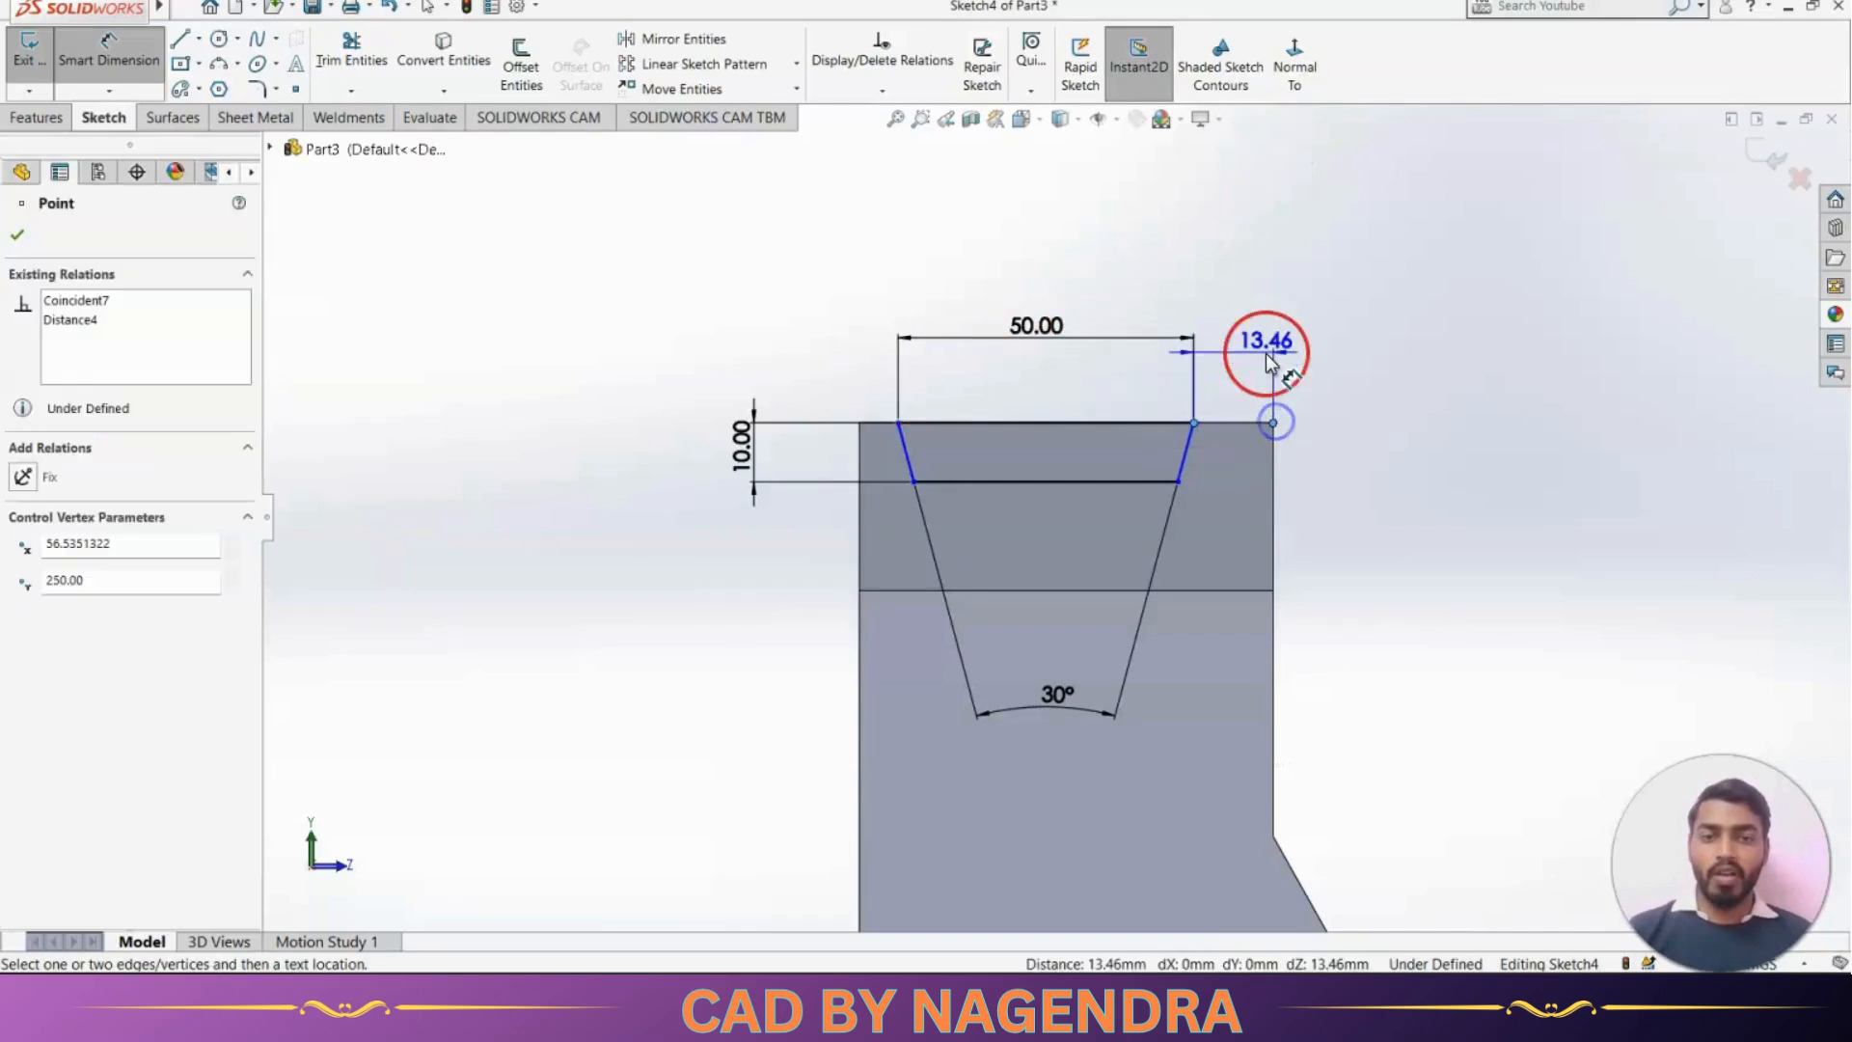
pyautogui.click(1283, 366)
pyautogui.press('Return')
pyautogui.click(1450, 437)
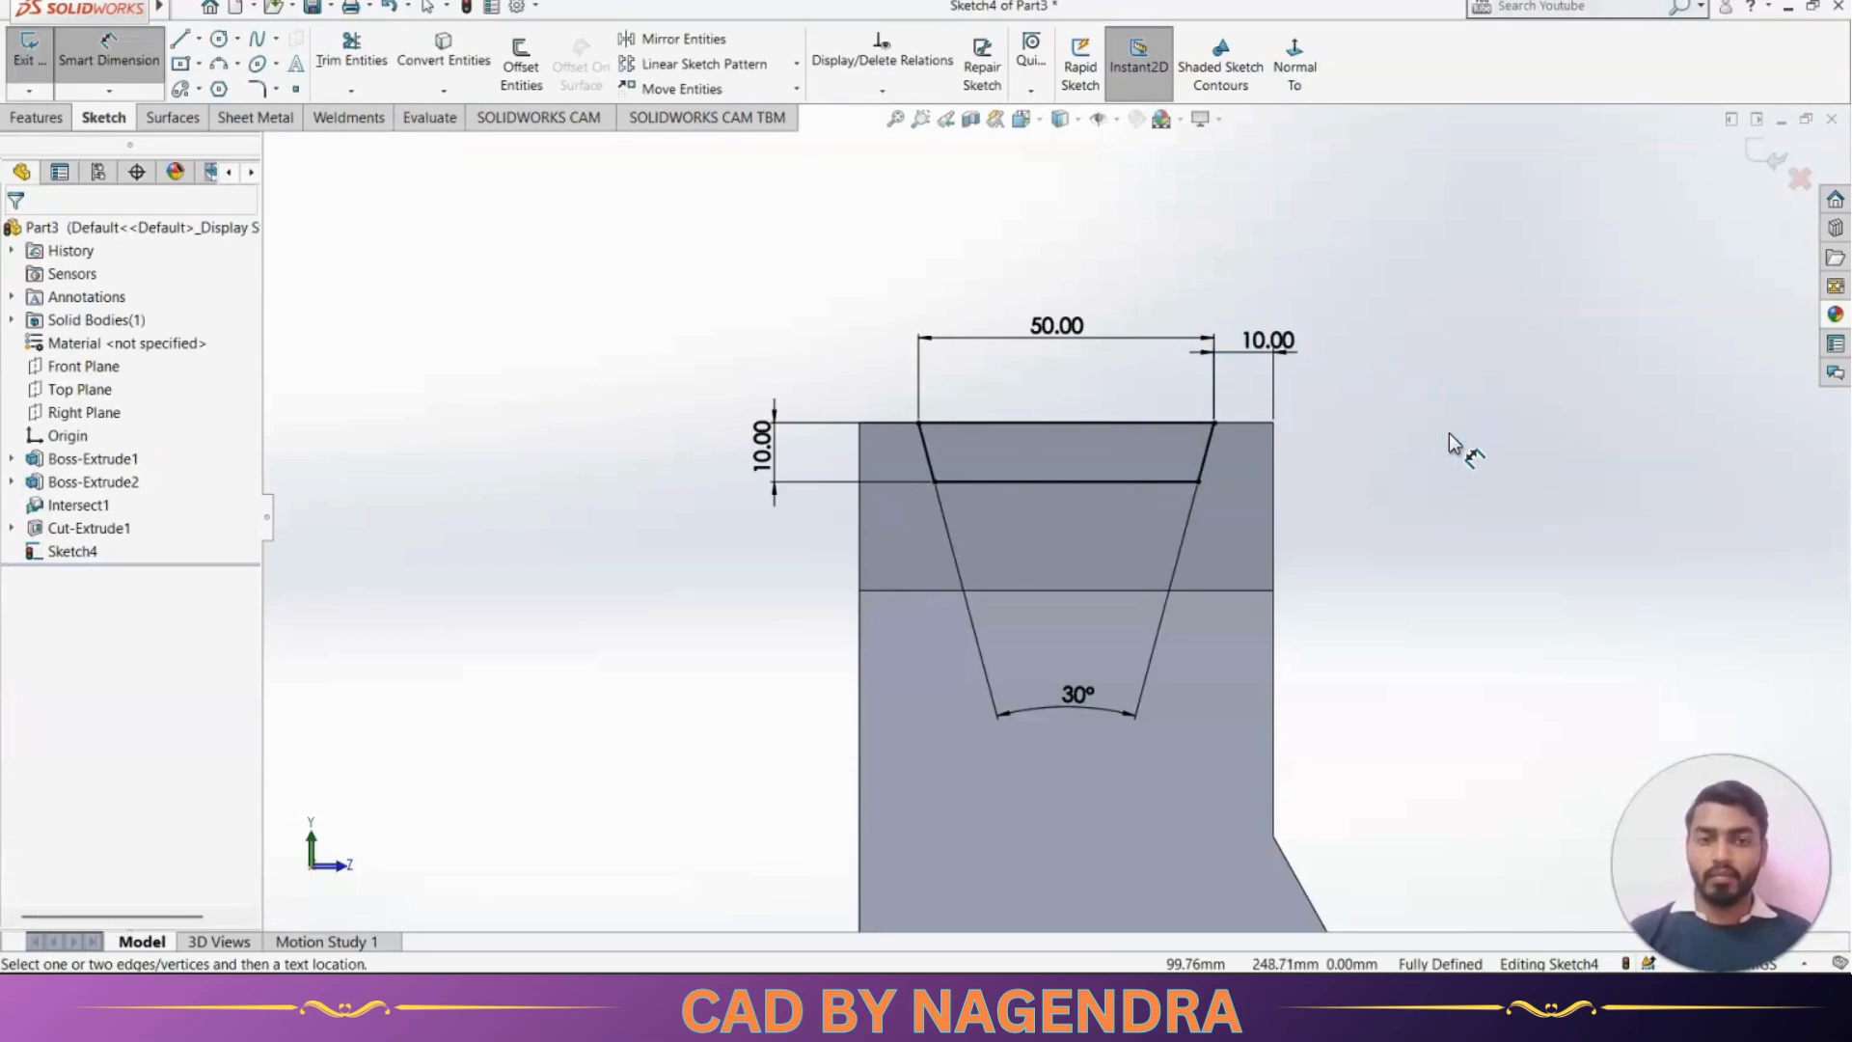
pyautogui.click(1759, 157)
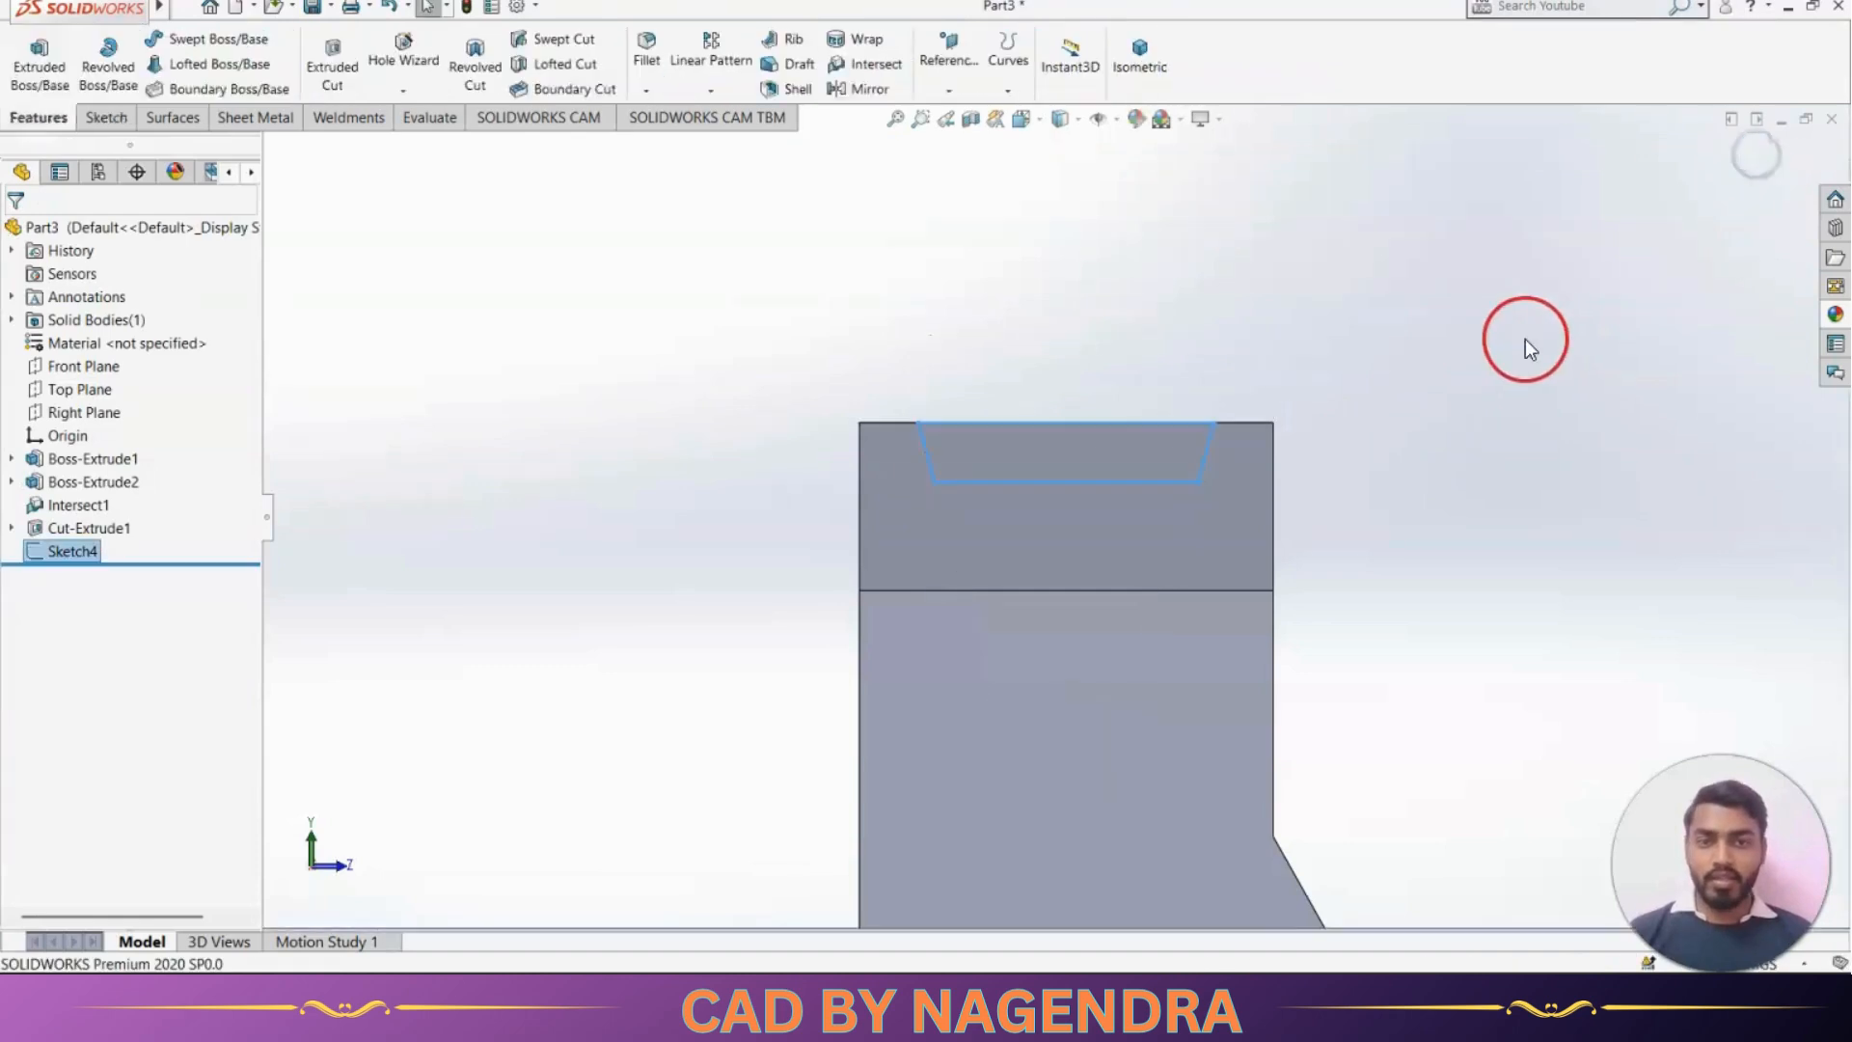
# Cut the trapezoidal groove into the upper block with a blind Extruded Cut 90 mm deep, checking the reference drawing
pyautogui.click(1140, 57)
pyautogui.moveTo(1144, 444); pyautogui.dragTo(1047, 483, button='middle')
pyautogui.click(328, 73)
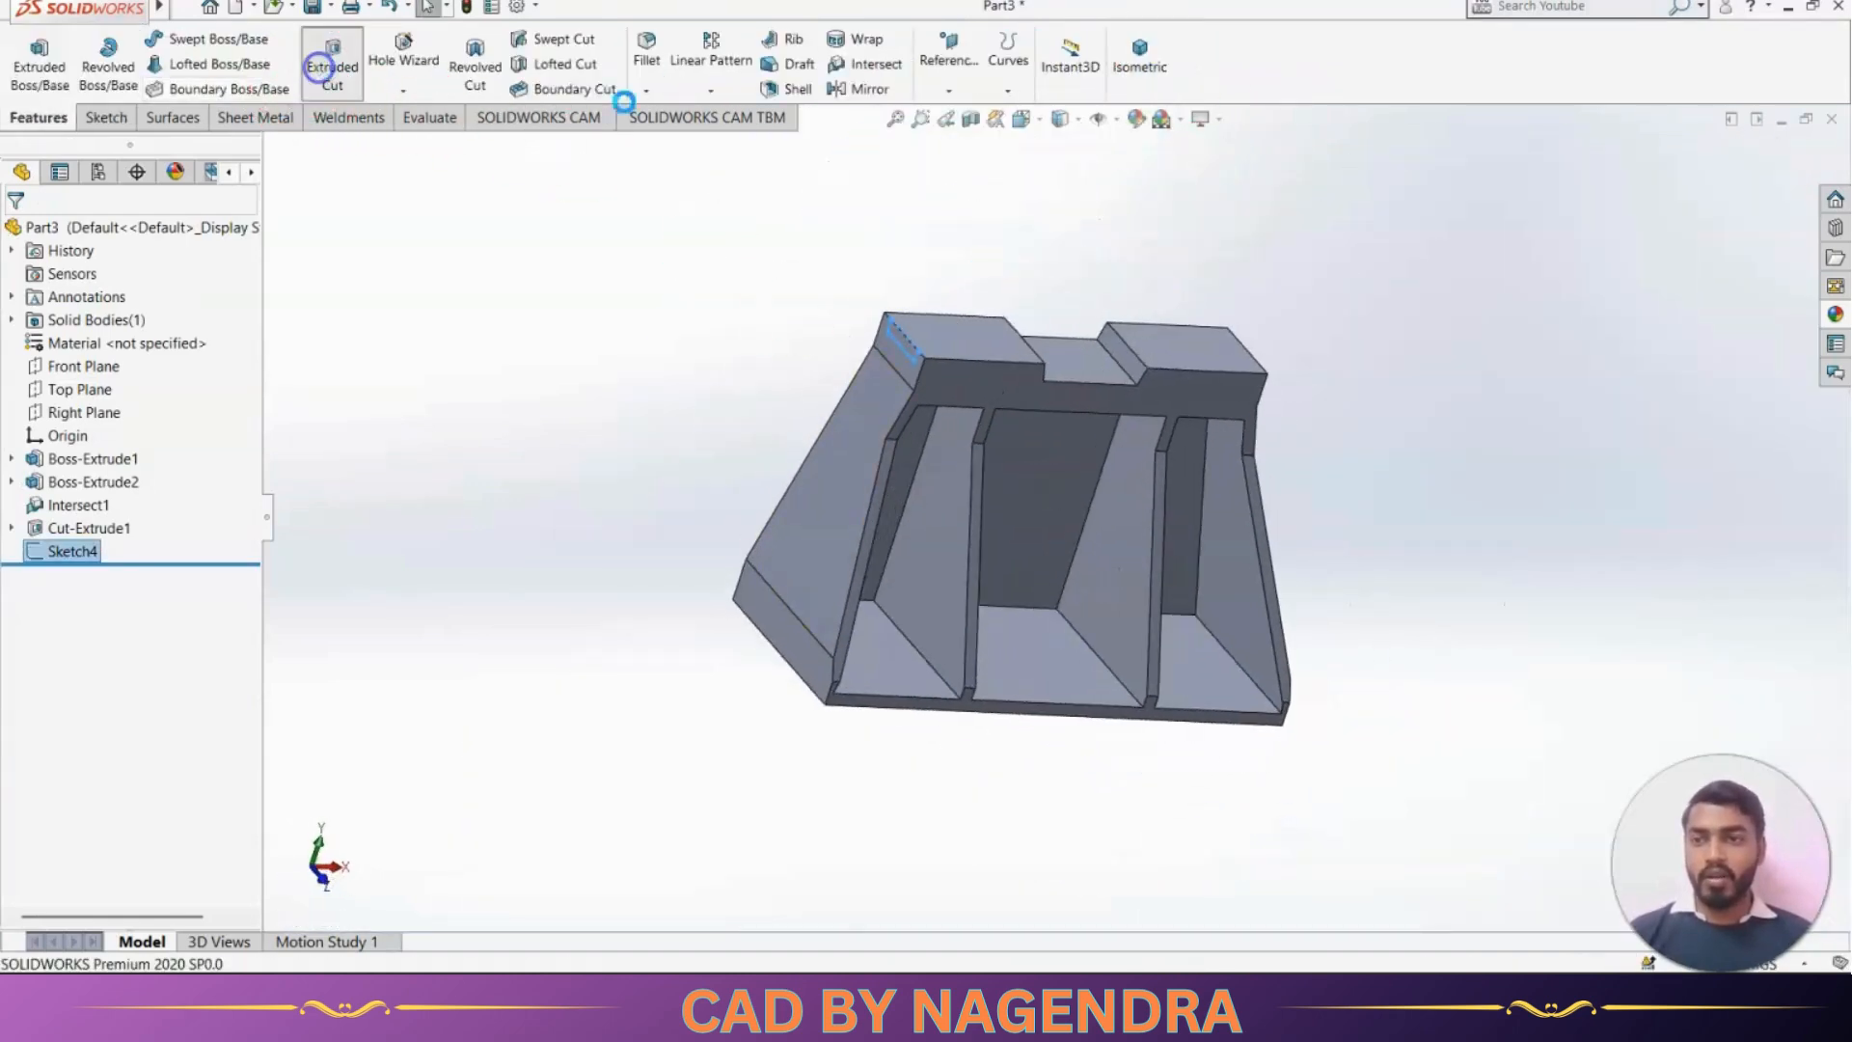
pyautogui.hotkey('alt', 'Tab')
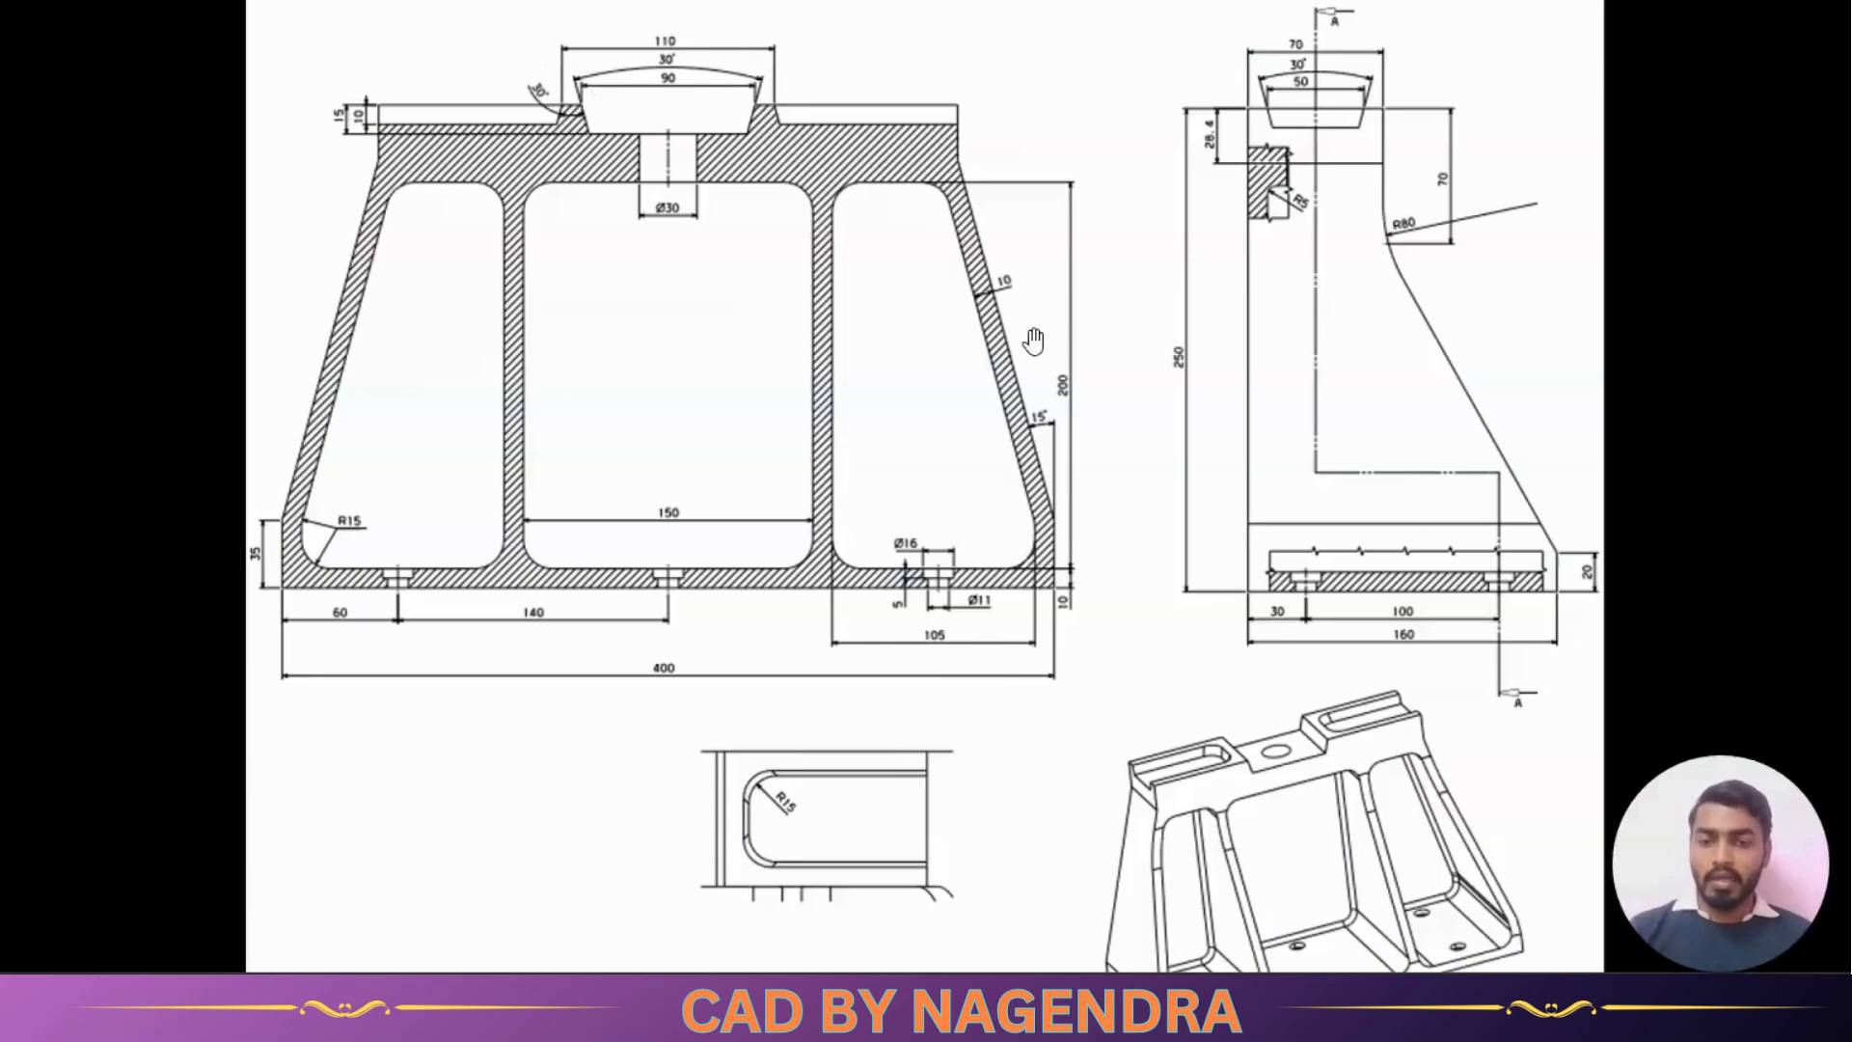
pyautogui.hotkey('alt', 'Tab')
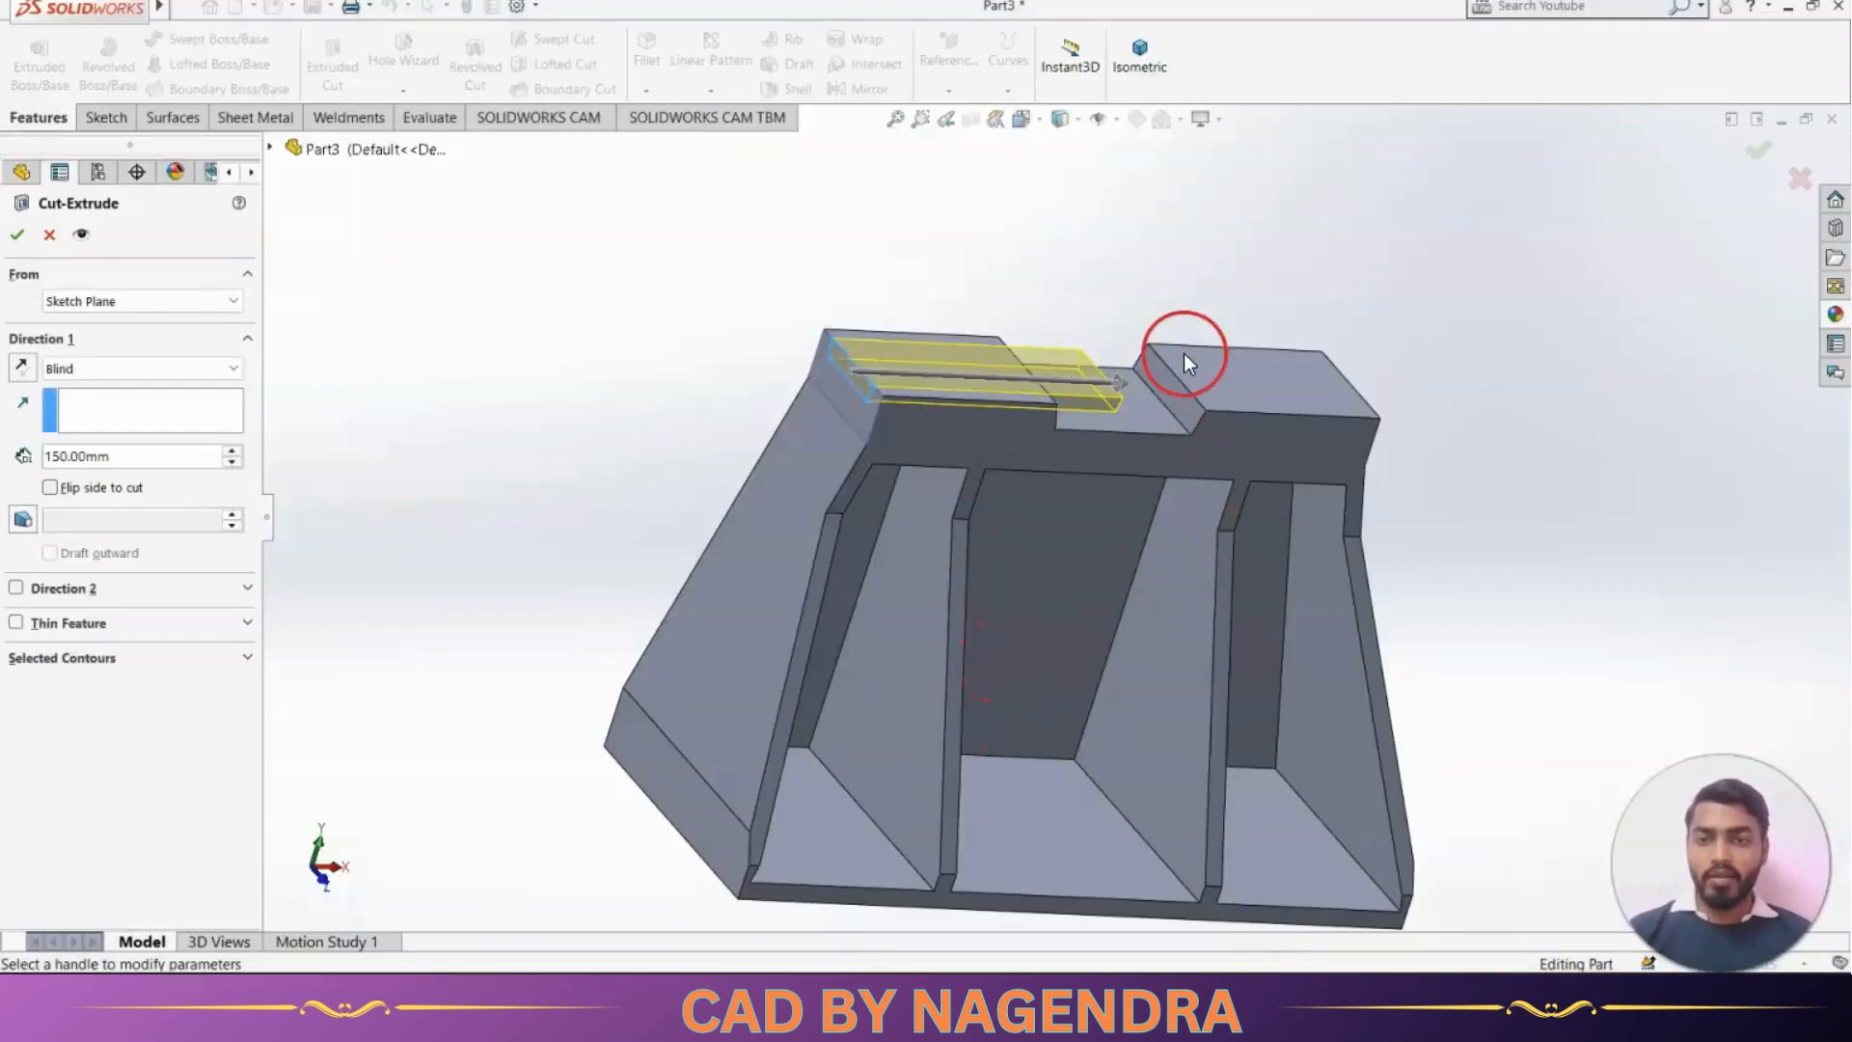
pyautogui.hotkey('alt', 'Tab')
pyautogui.hotkey('alt', 'Tab')
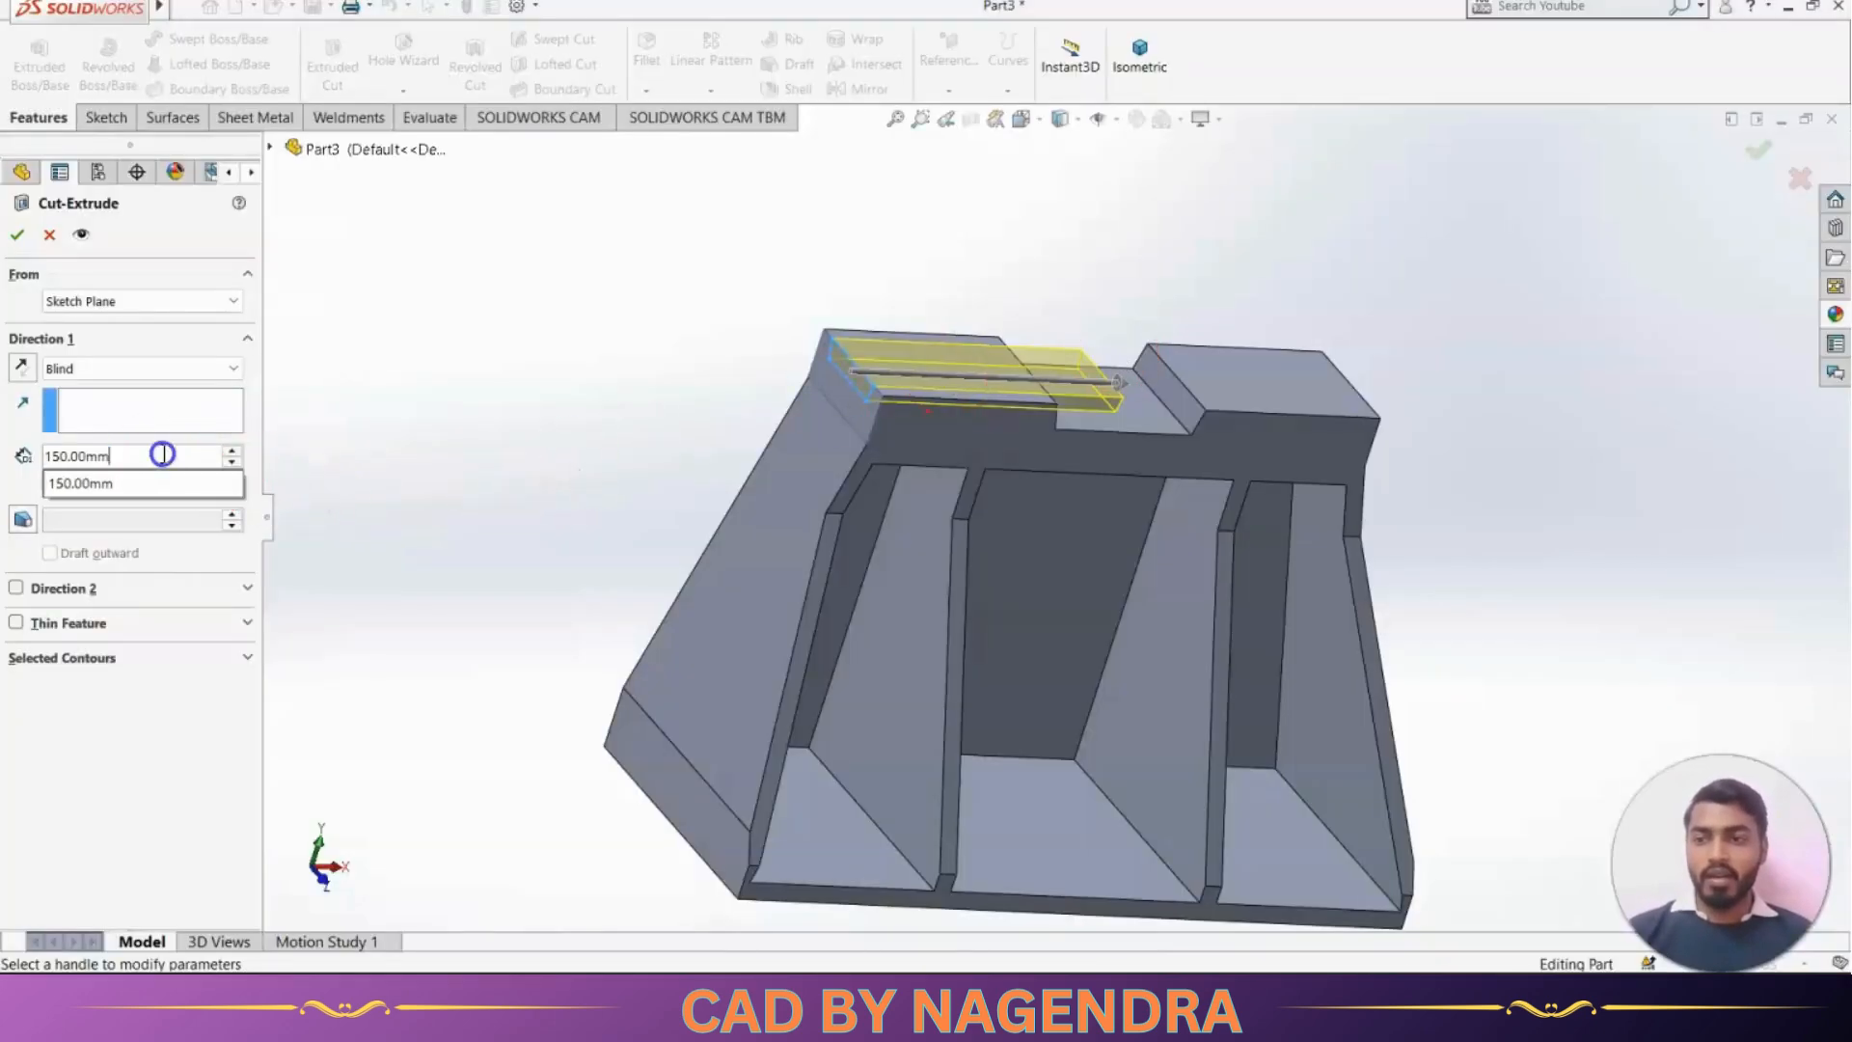
pyautogui.write('90')
pyautogui.press('Return')
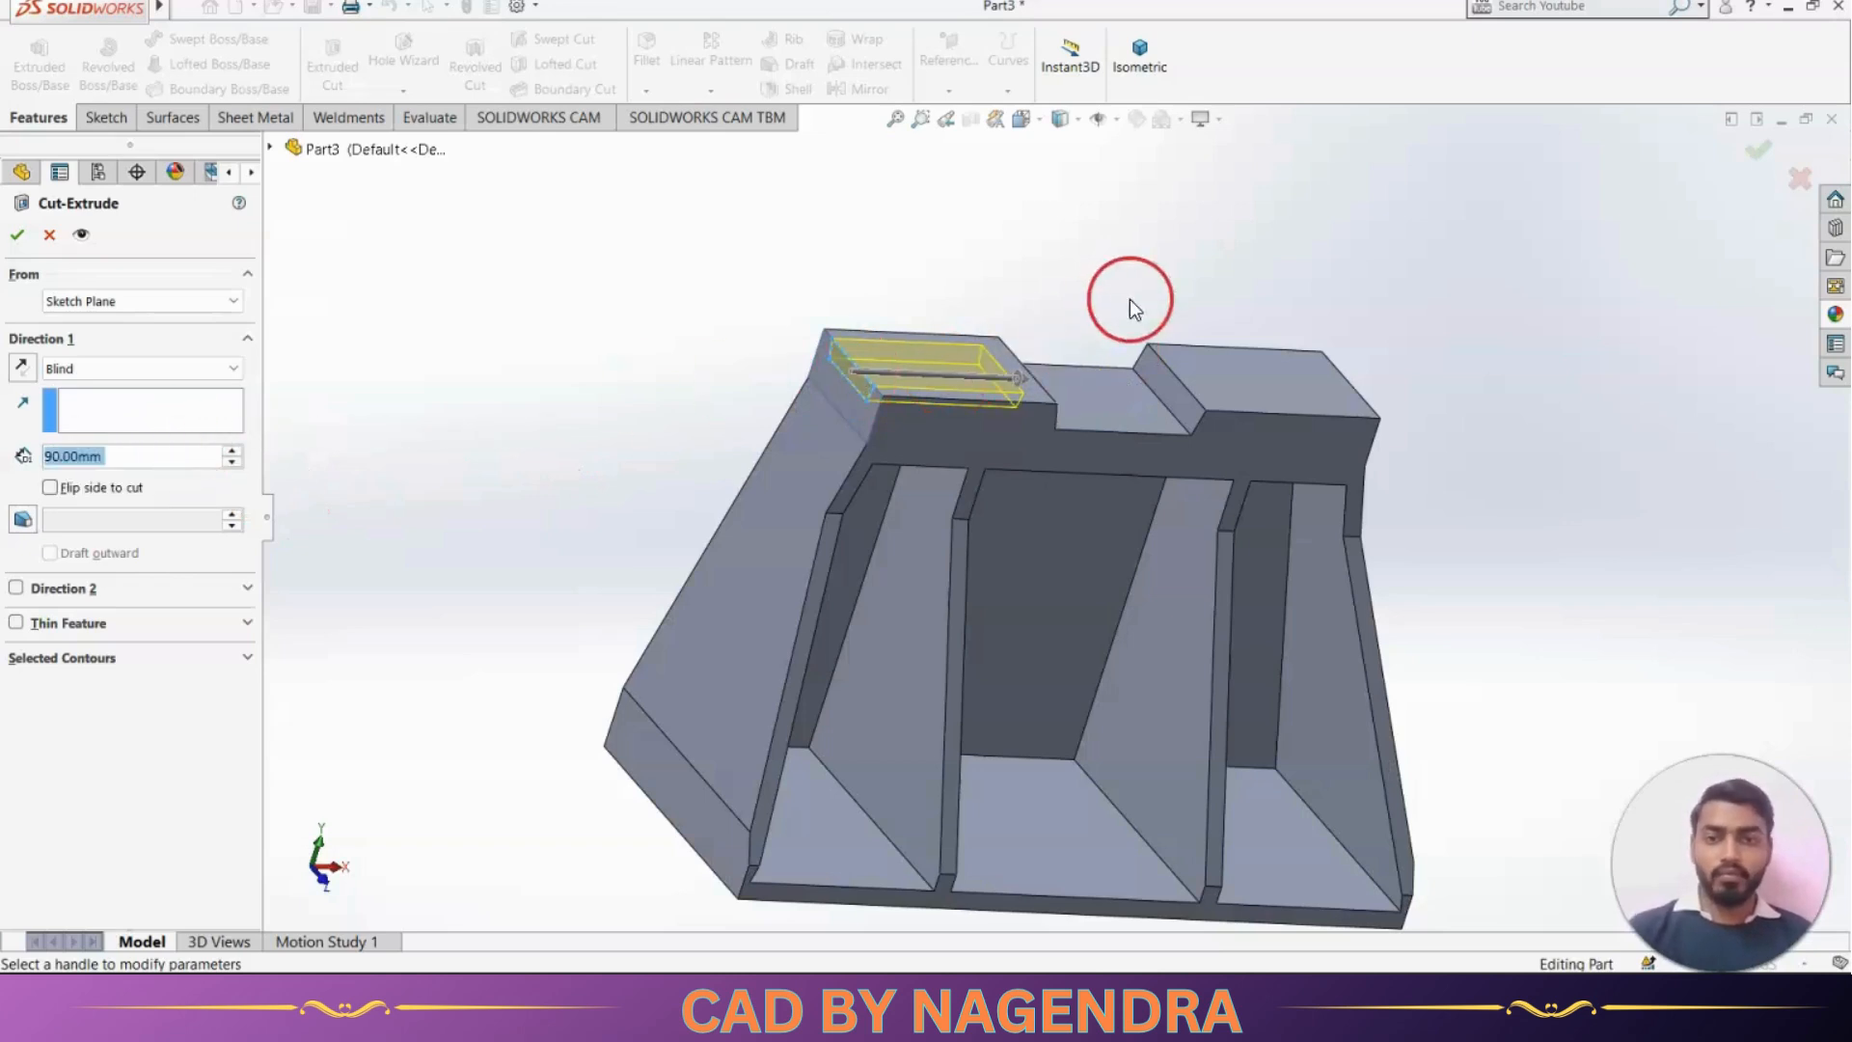
pyautogui.click(17, 240)
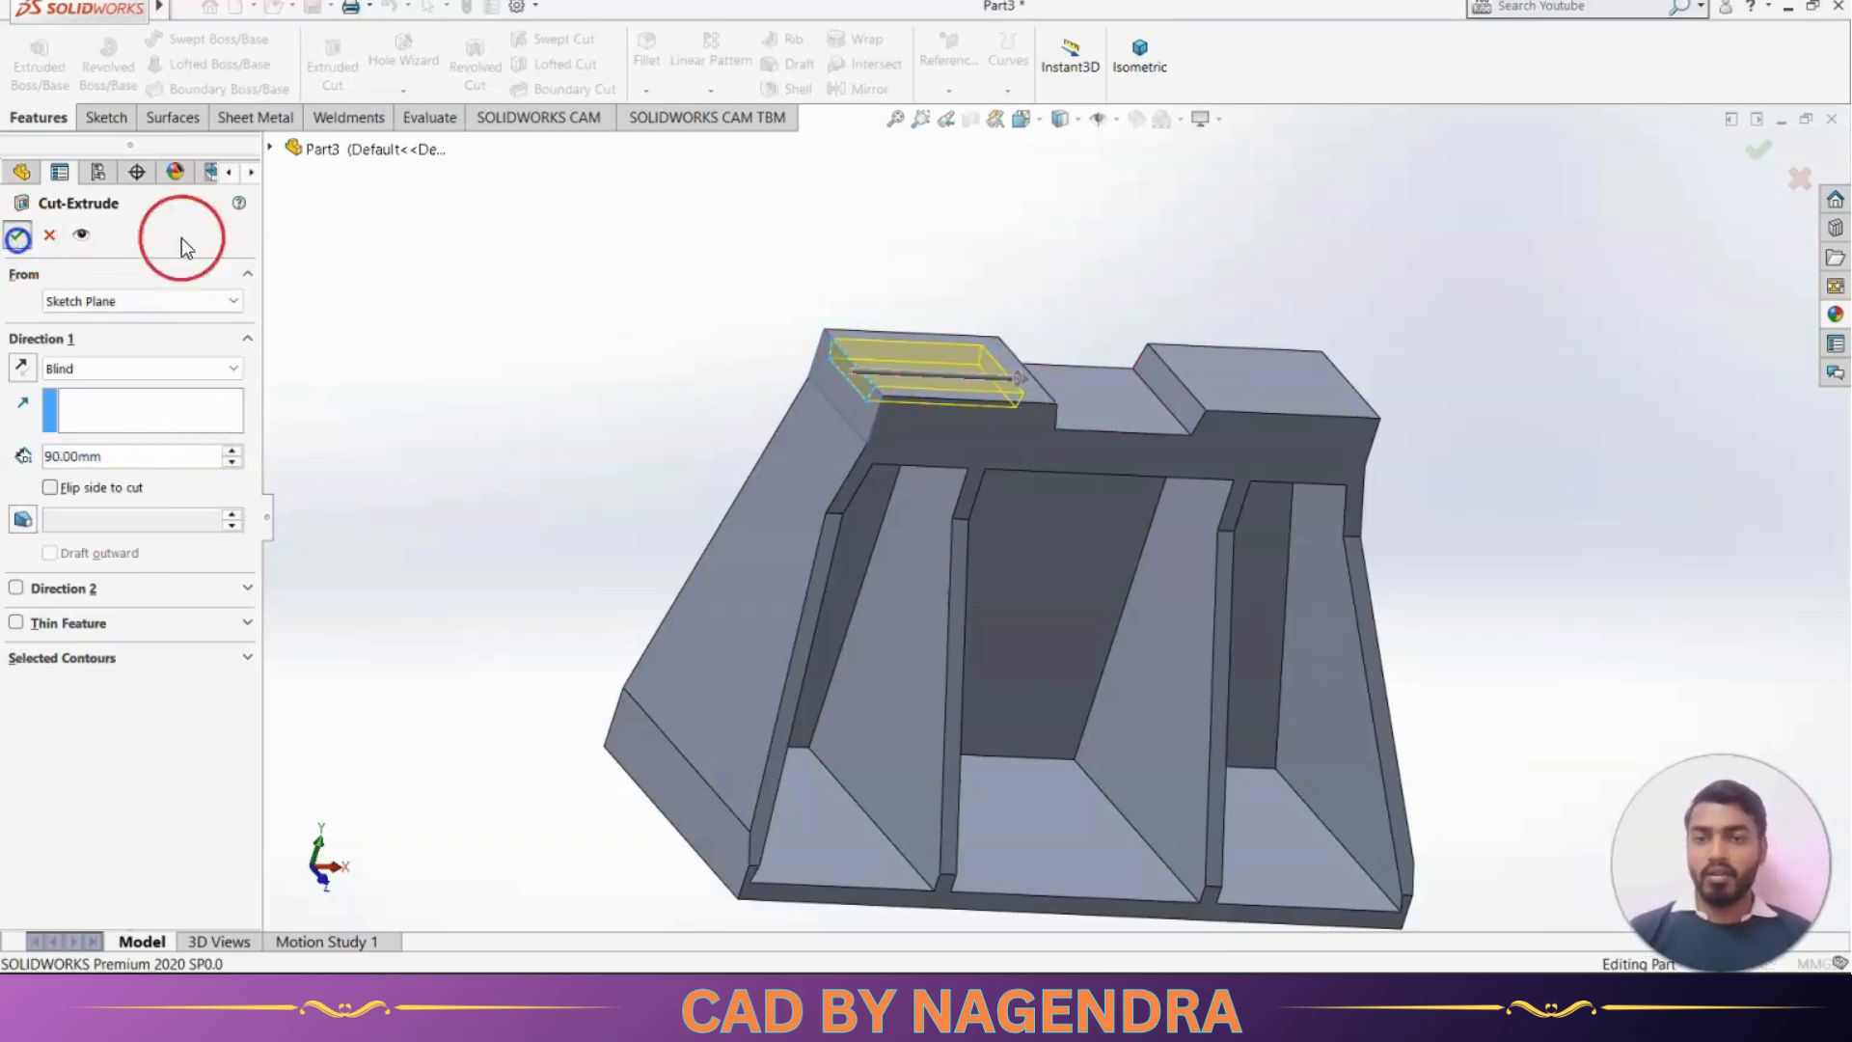
# Draft the groove's inner end face by 30 degrees with the groove floor as the neutral plane, checking the reference drawing
pyautogui.scroll(-4, 1116, 301)
pyautogui.moveTo(1119, 319); pyautogui.dragTo(1102, 358, button='middle')
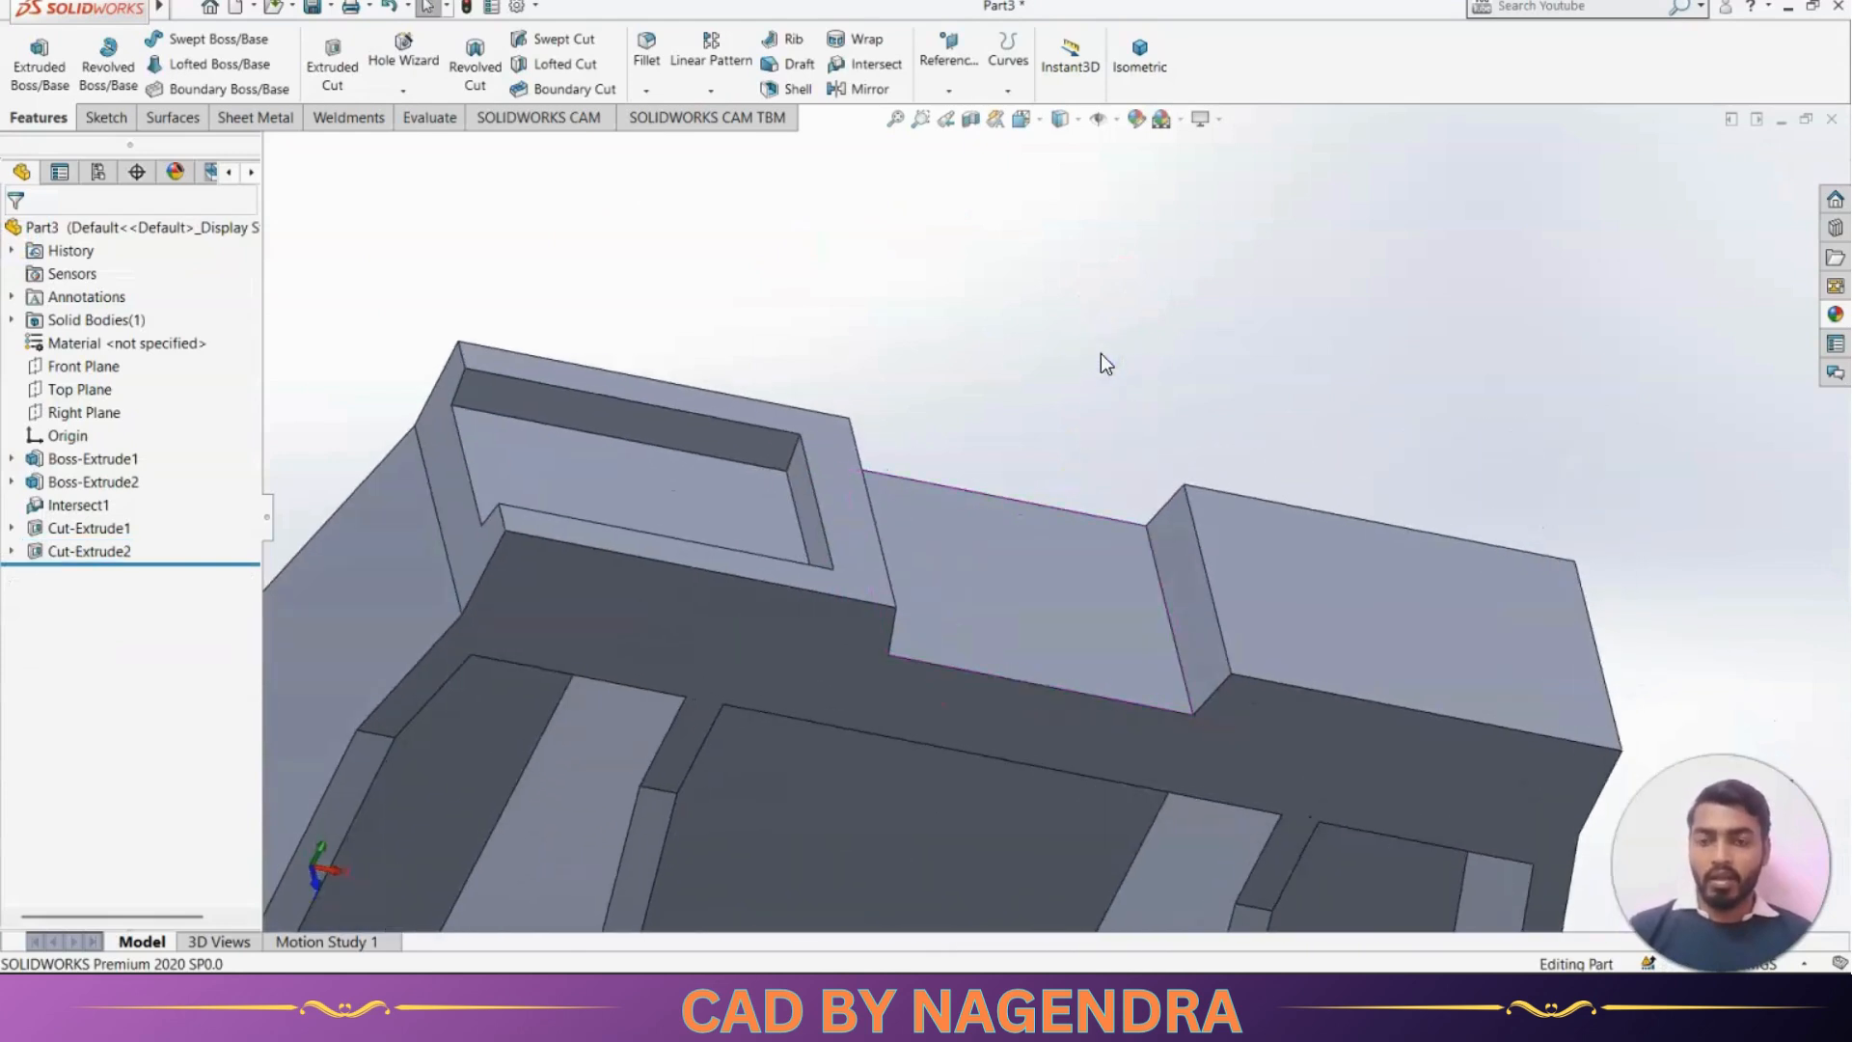
pyautogui.hotkey('alt', 'Tab')
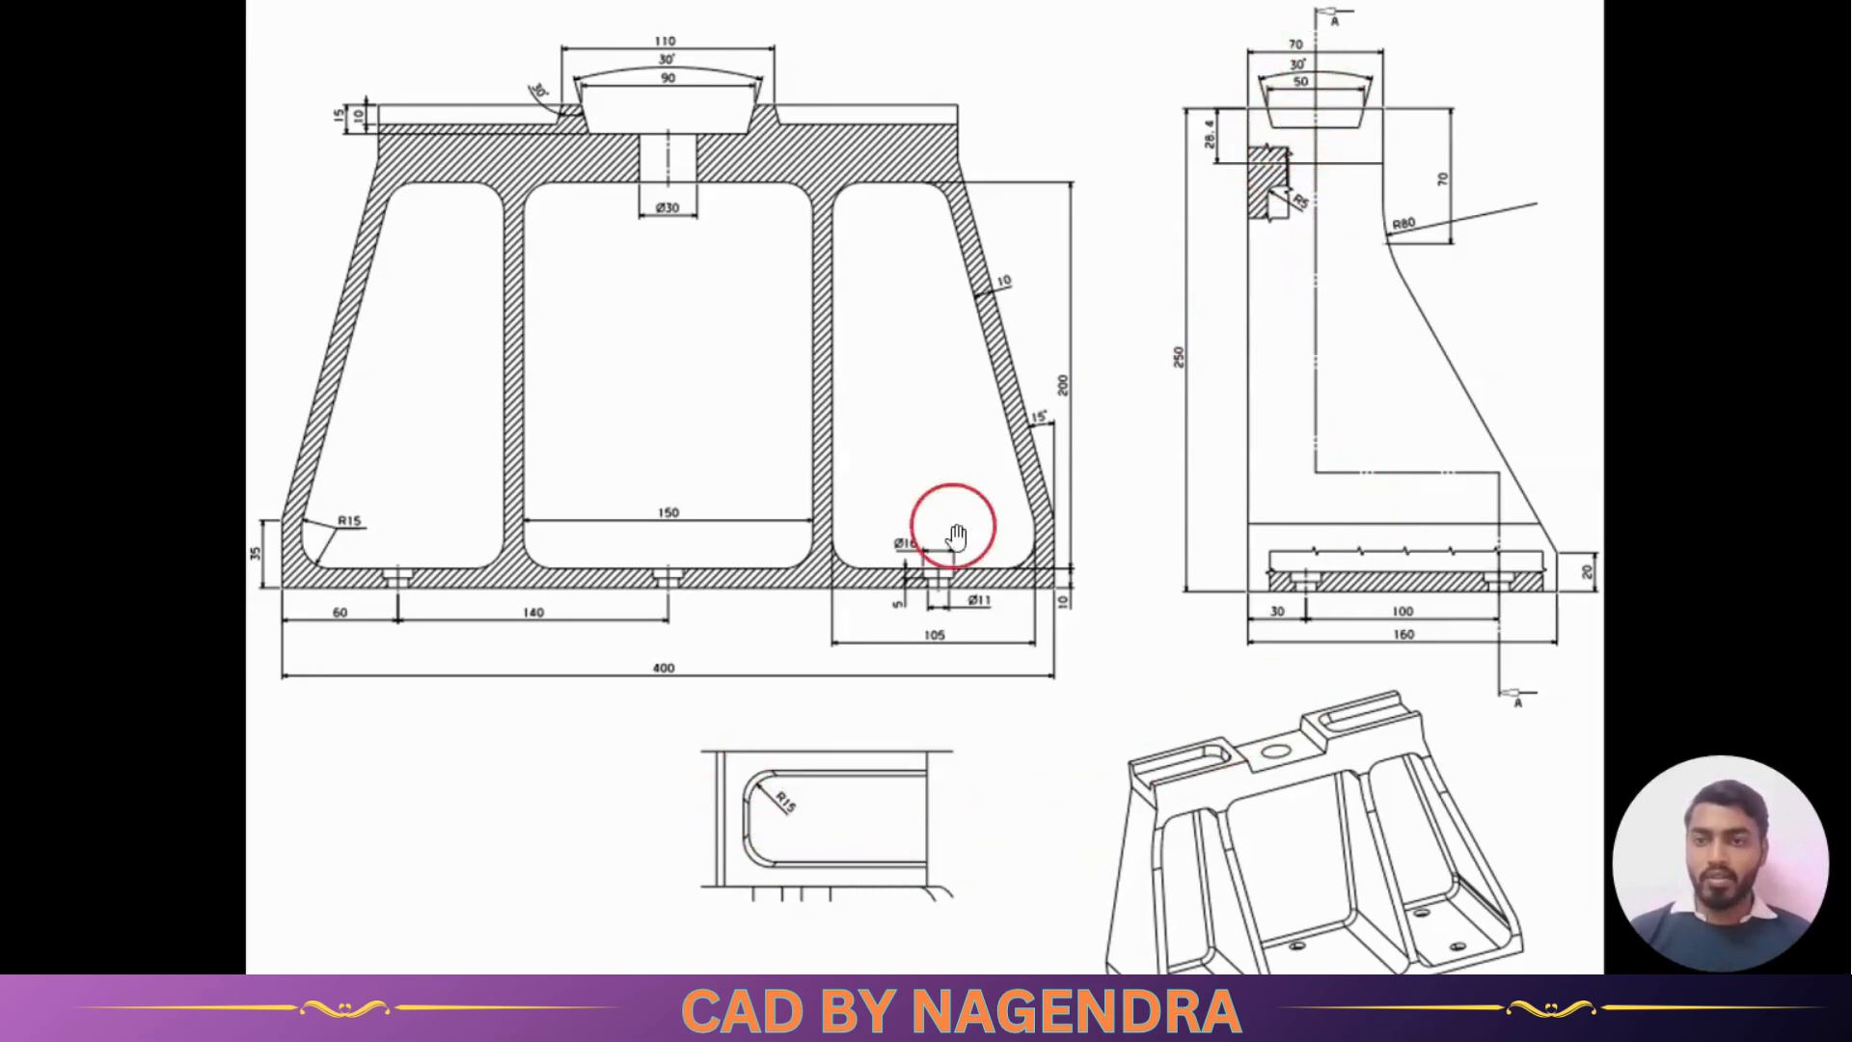
pyautogui.hotkey('alt', 'Tab')
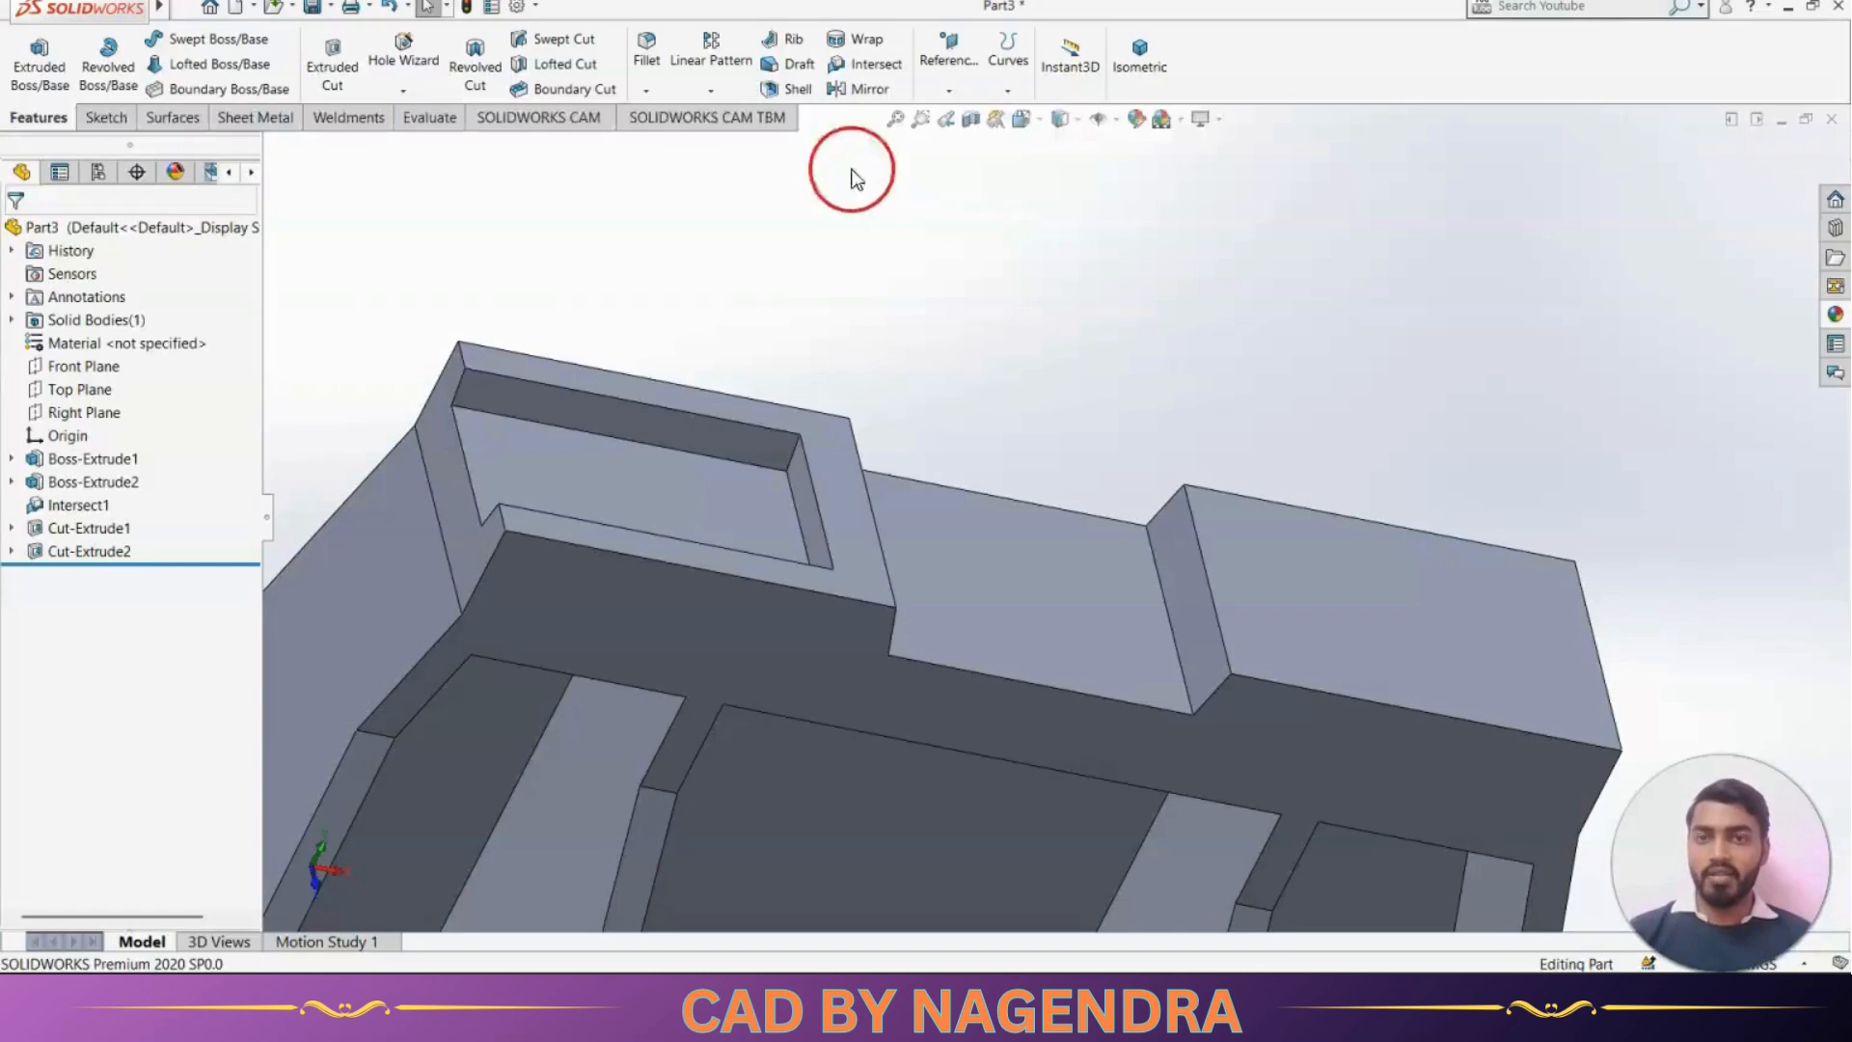
pyautogui.click(797, 63)
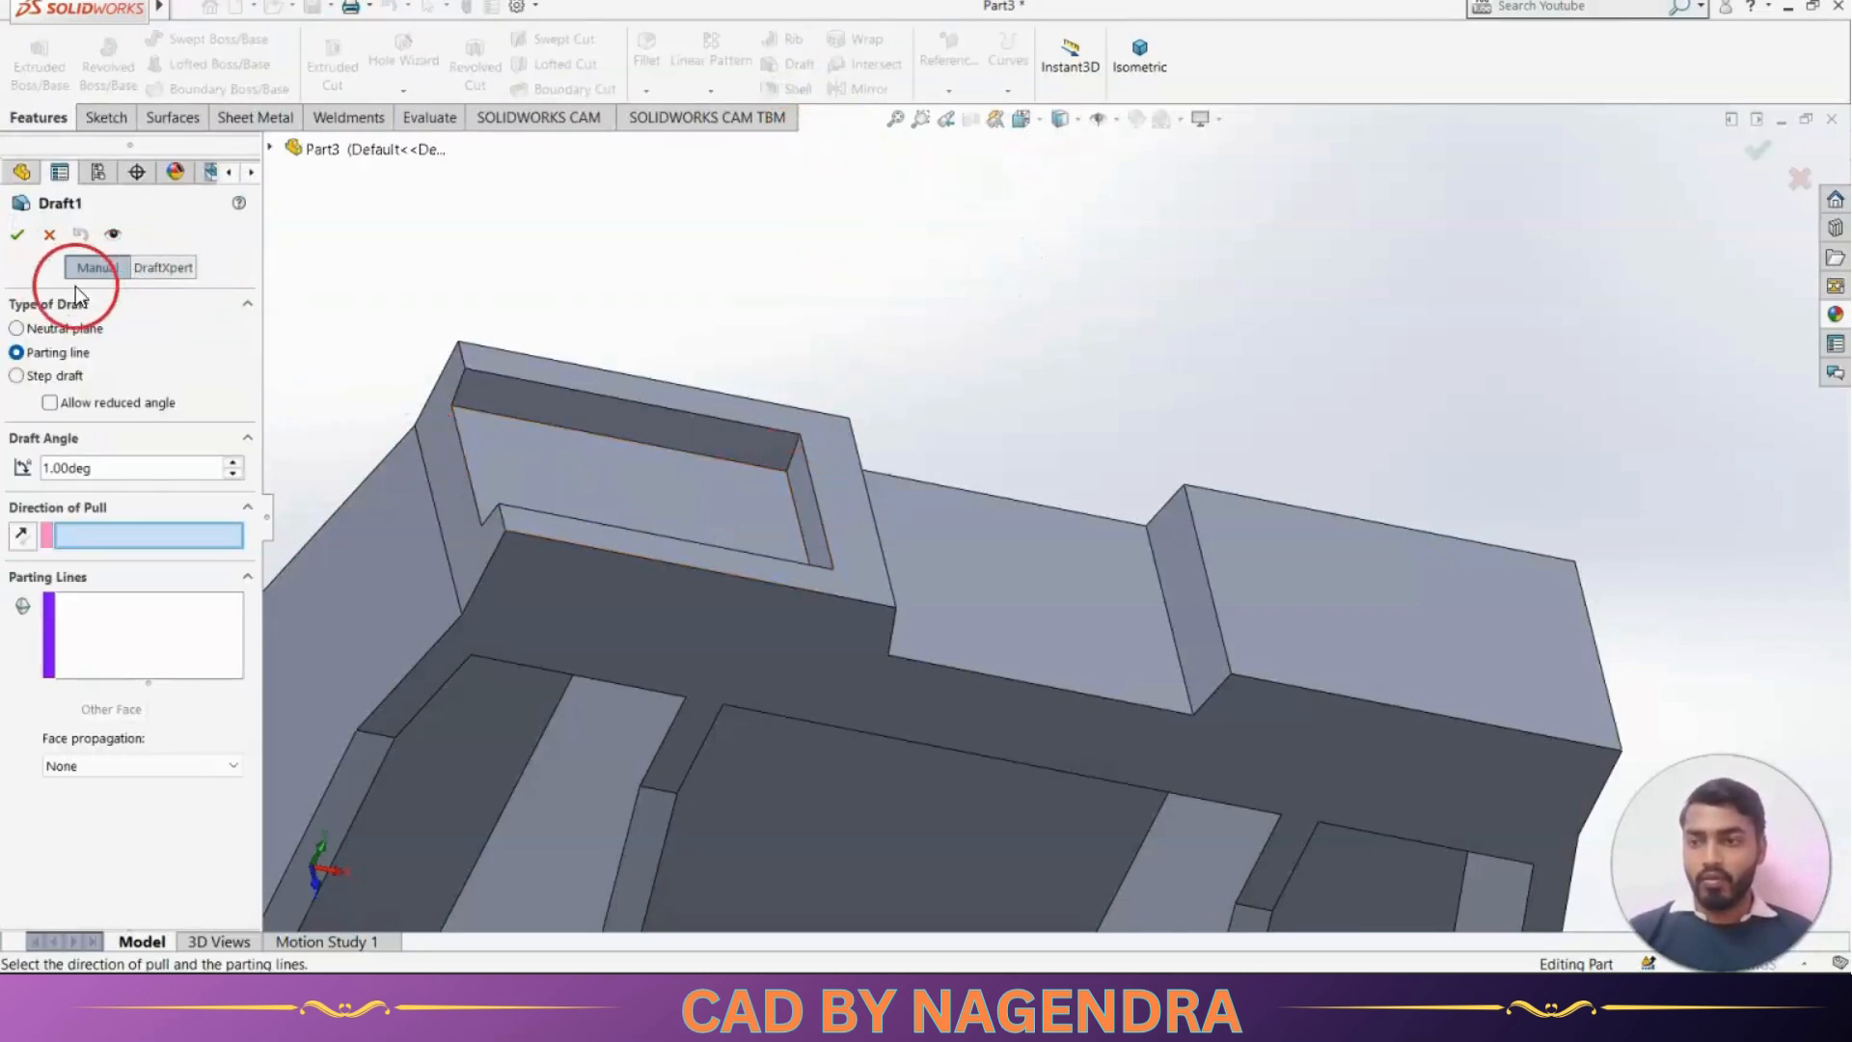
pyautogui.click(16, 328)
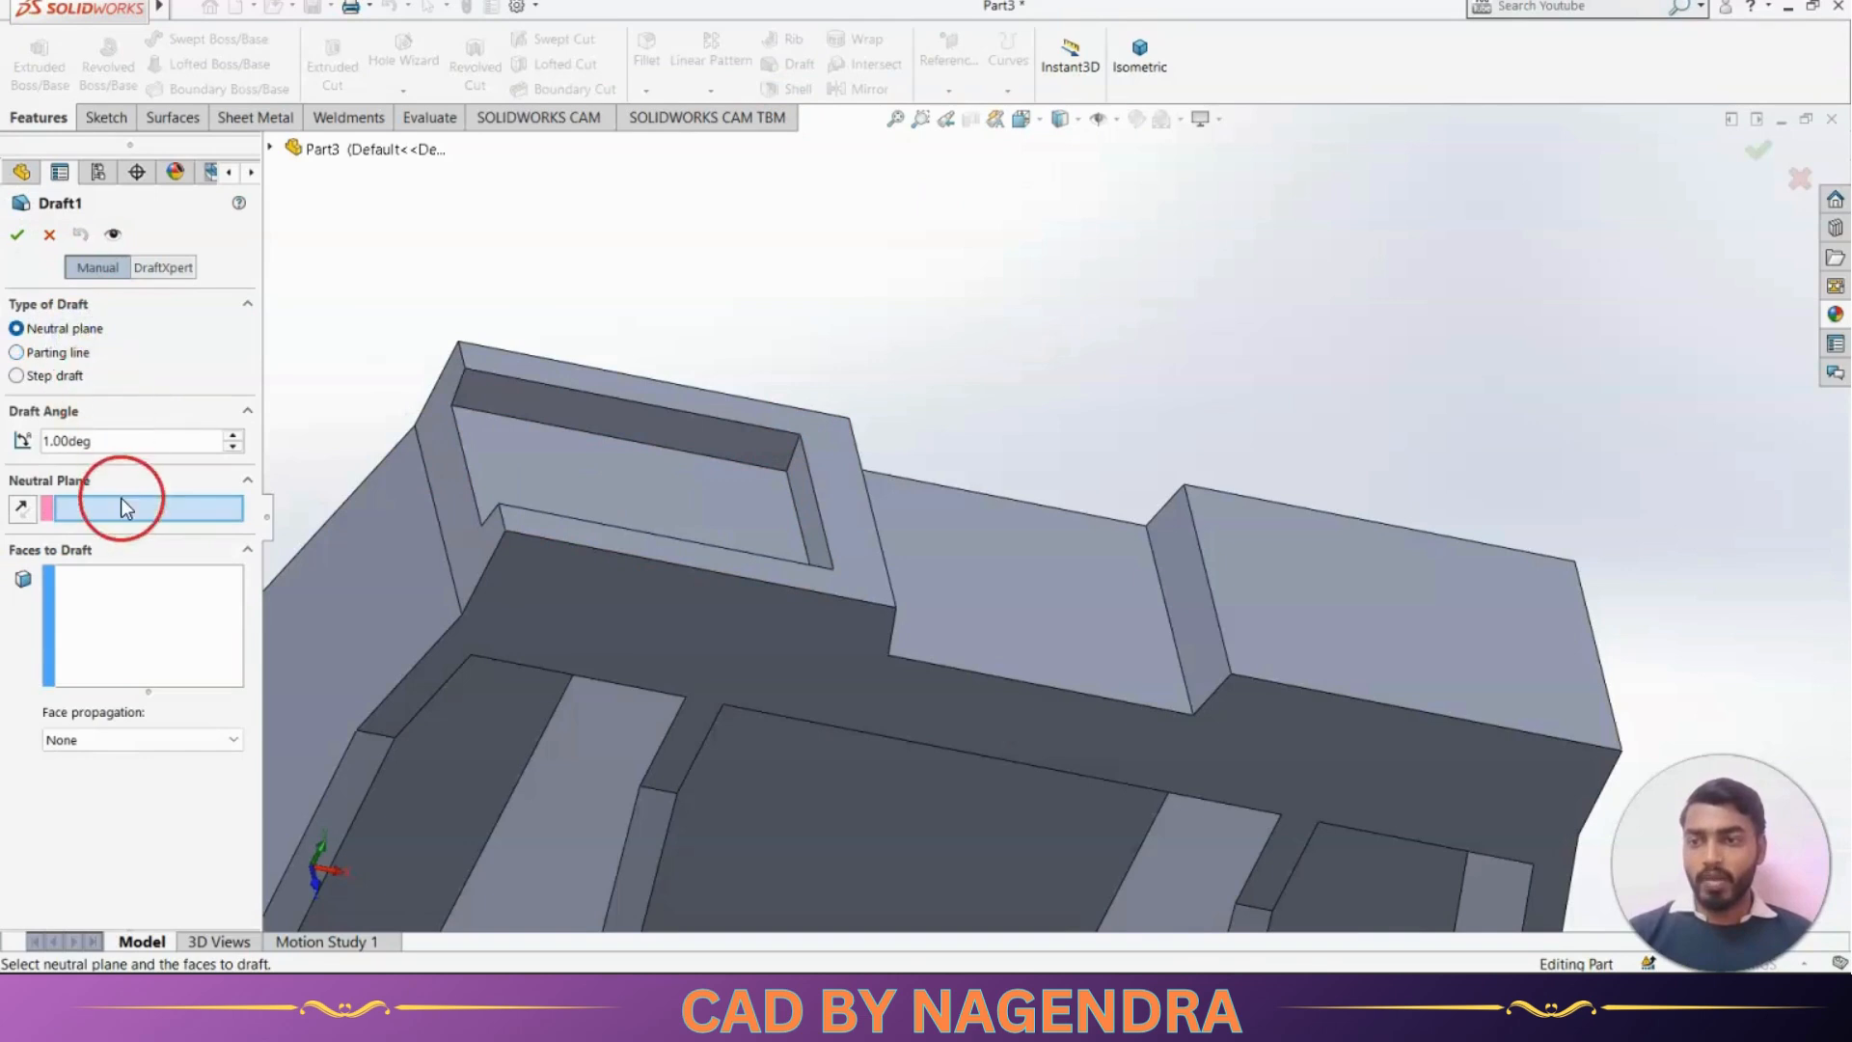
pyautogui.click(537, 476)
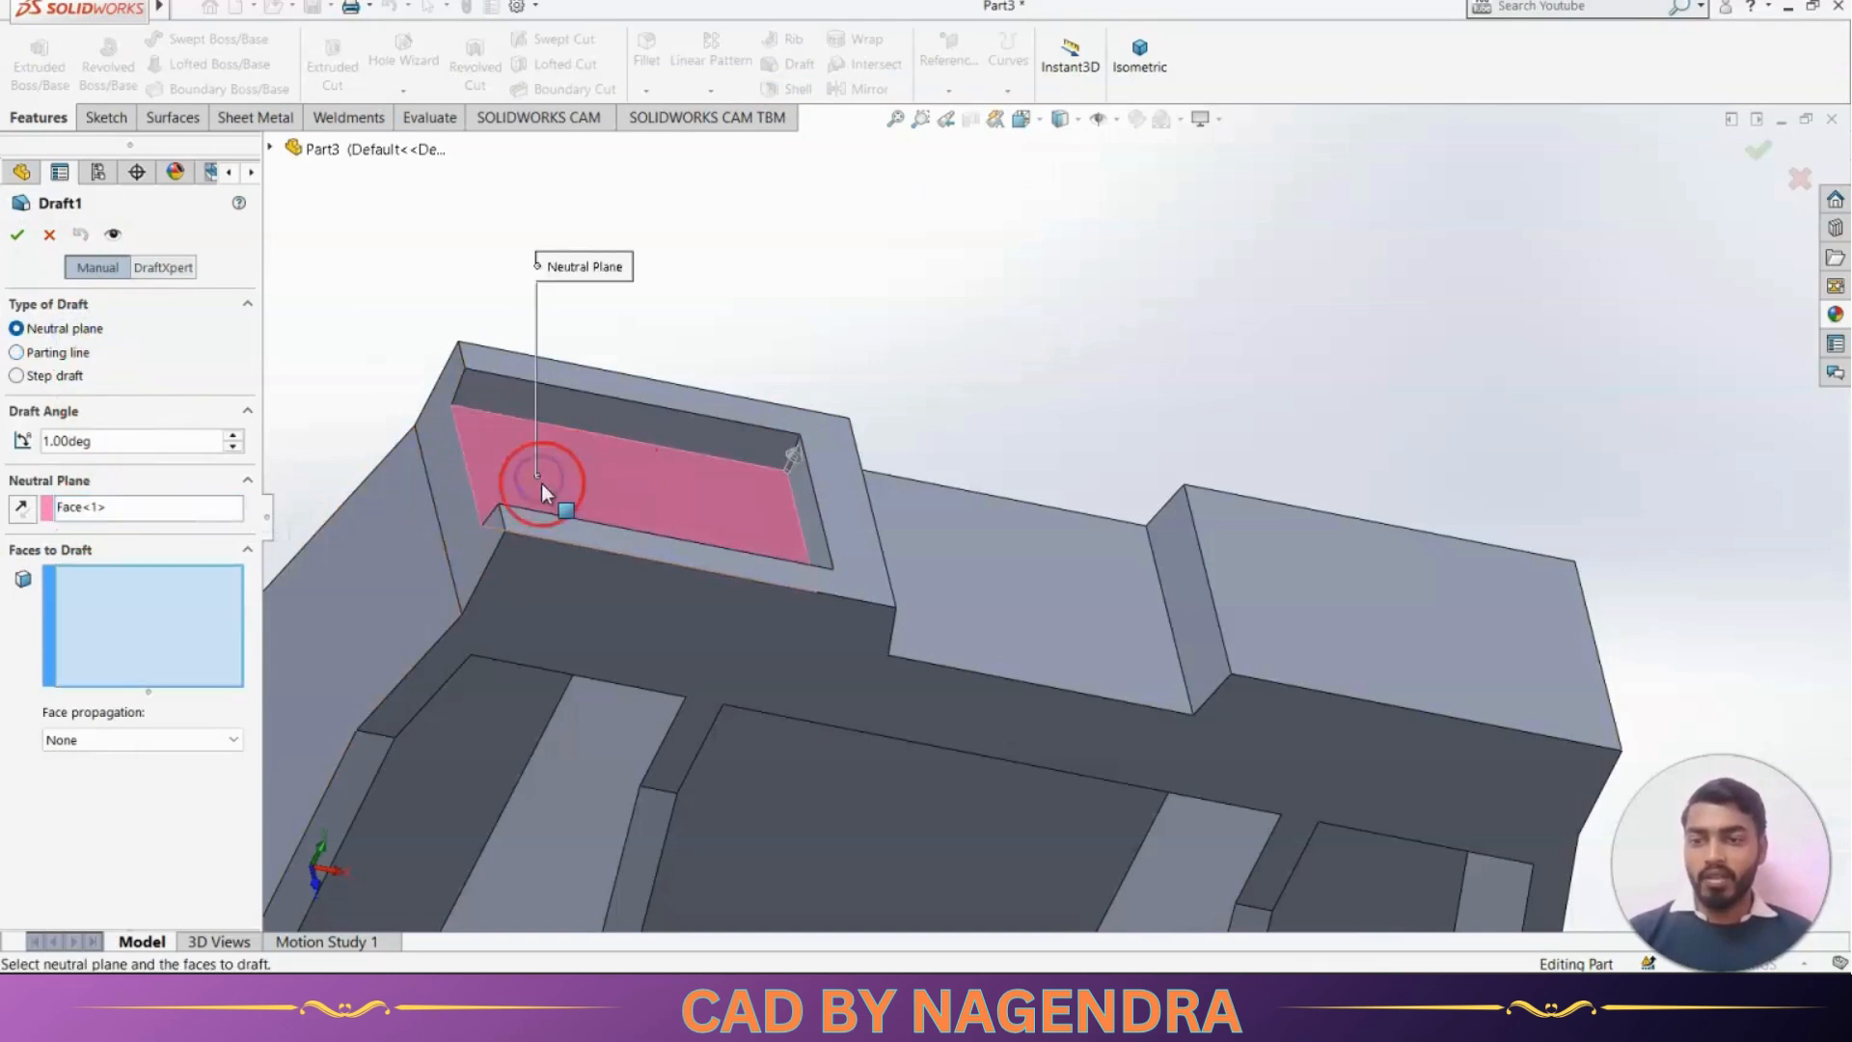
pyautogui.click(803, 498)
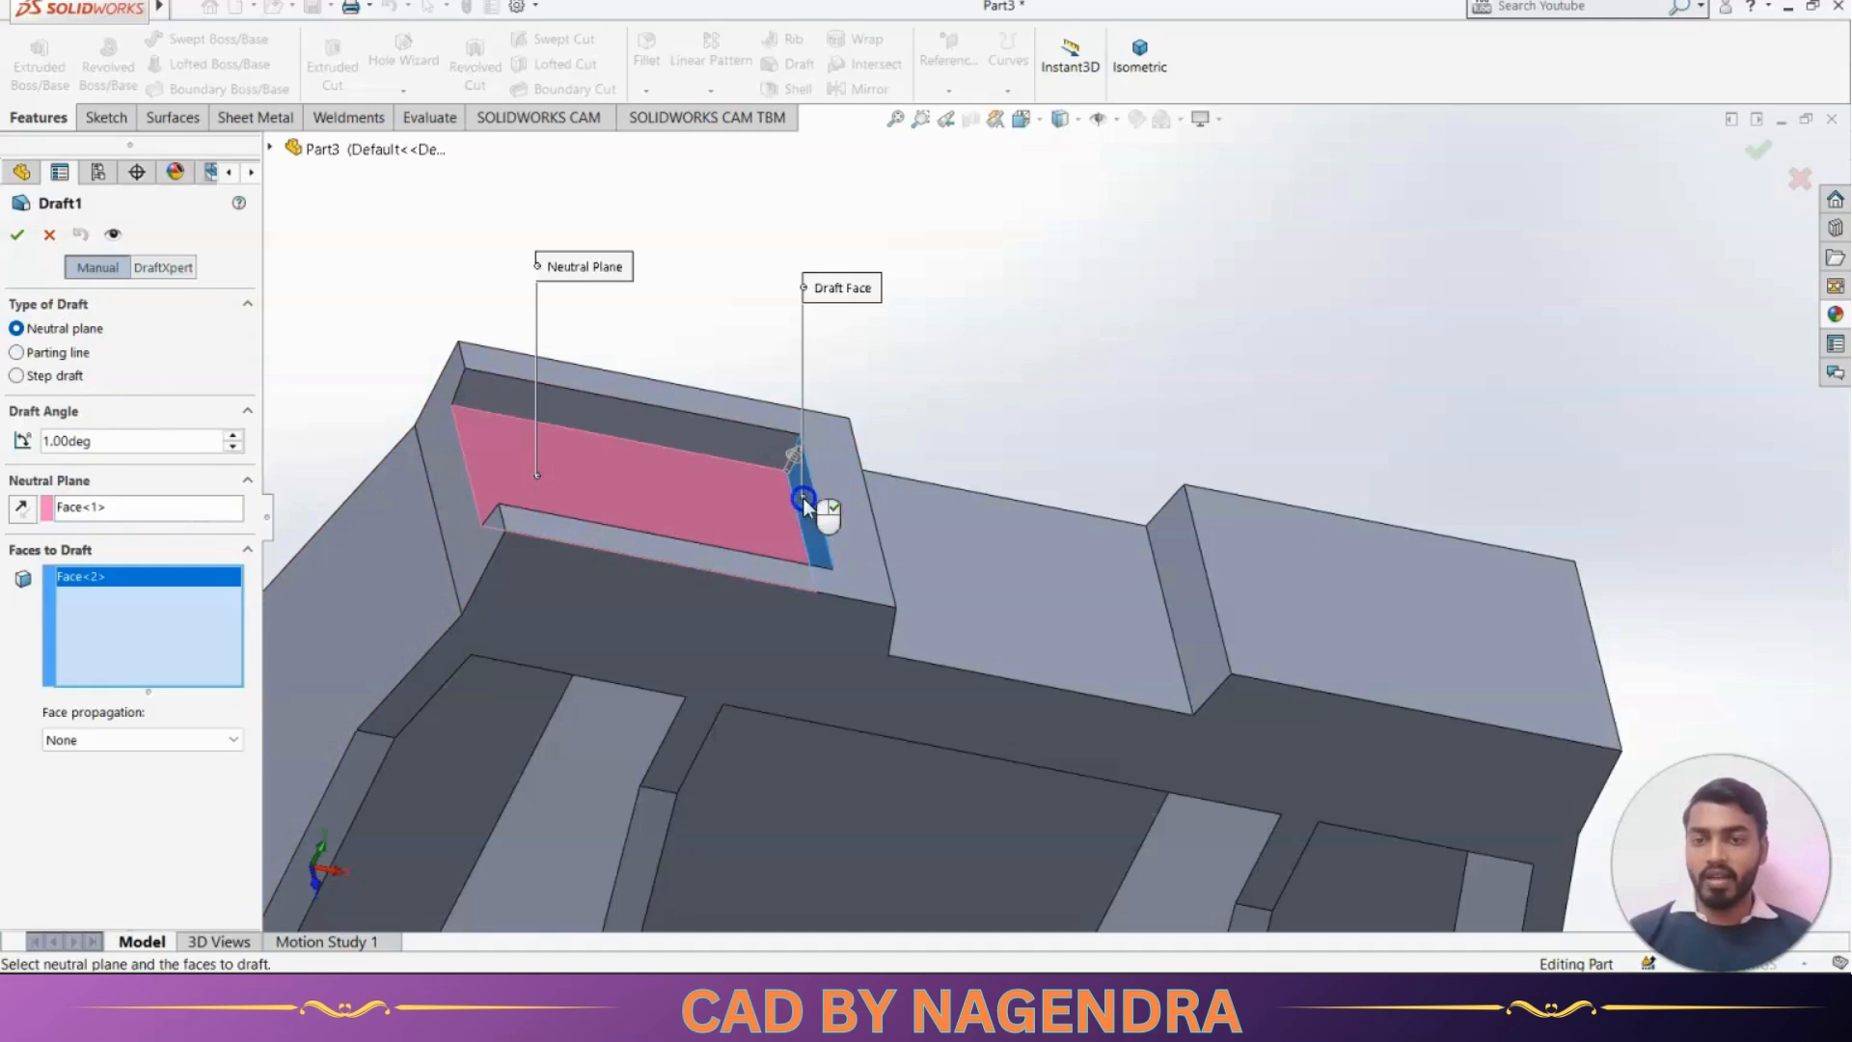
pyautogui.moveTo(803, 498); pyautogui.dragTo(1175, 267, button='middle')
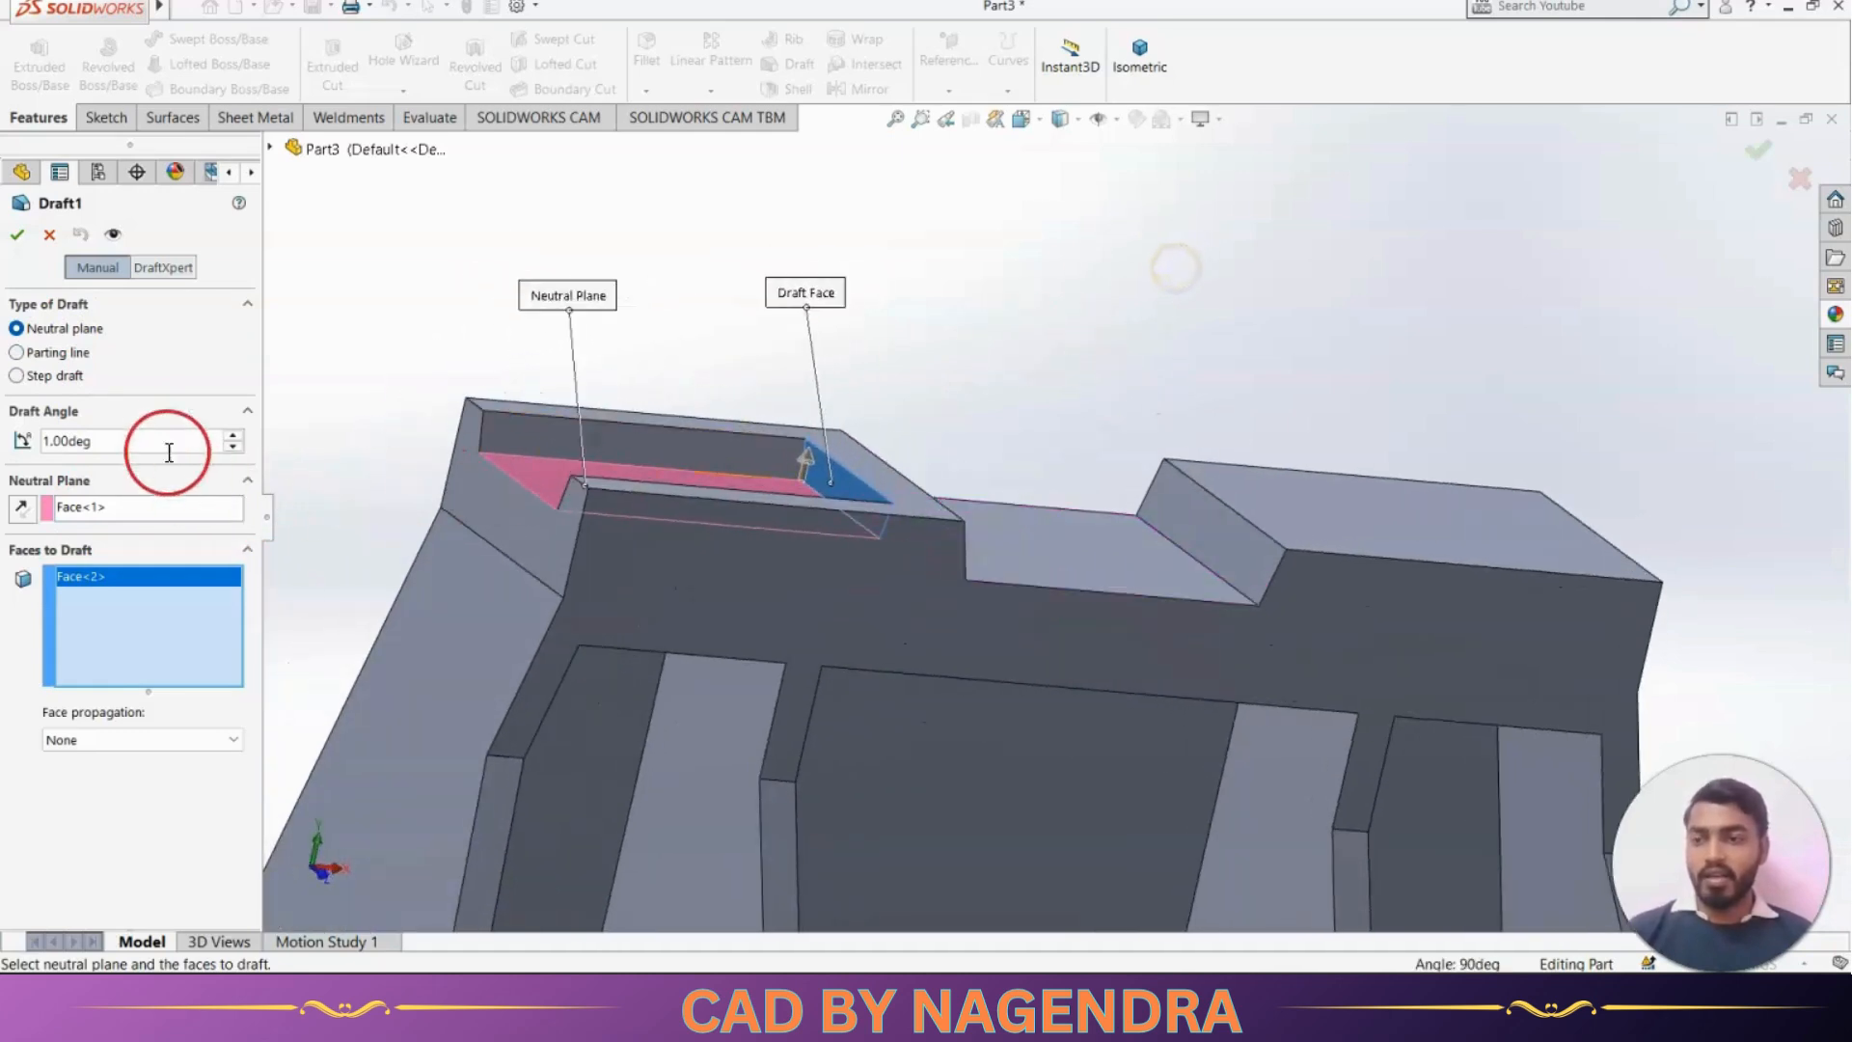
pyautogui.write('30')
pyautogui.click(419, 399)
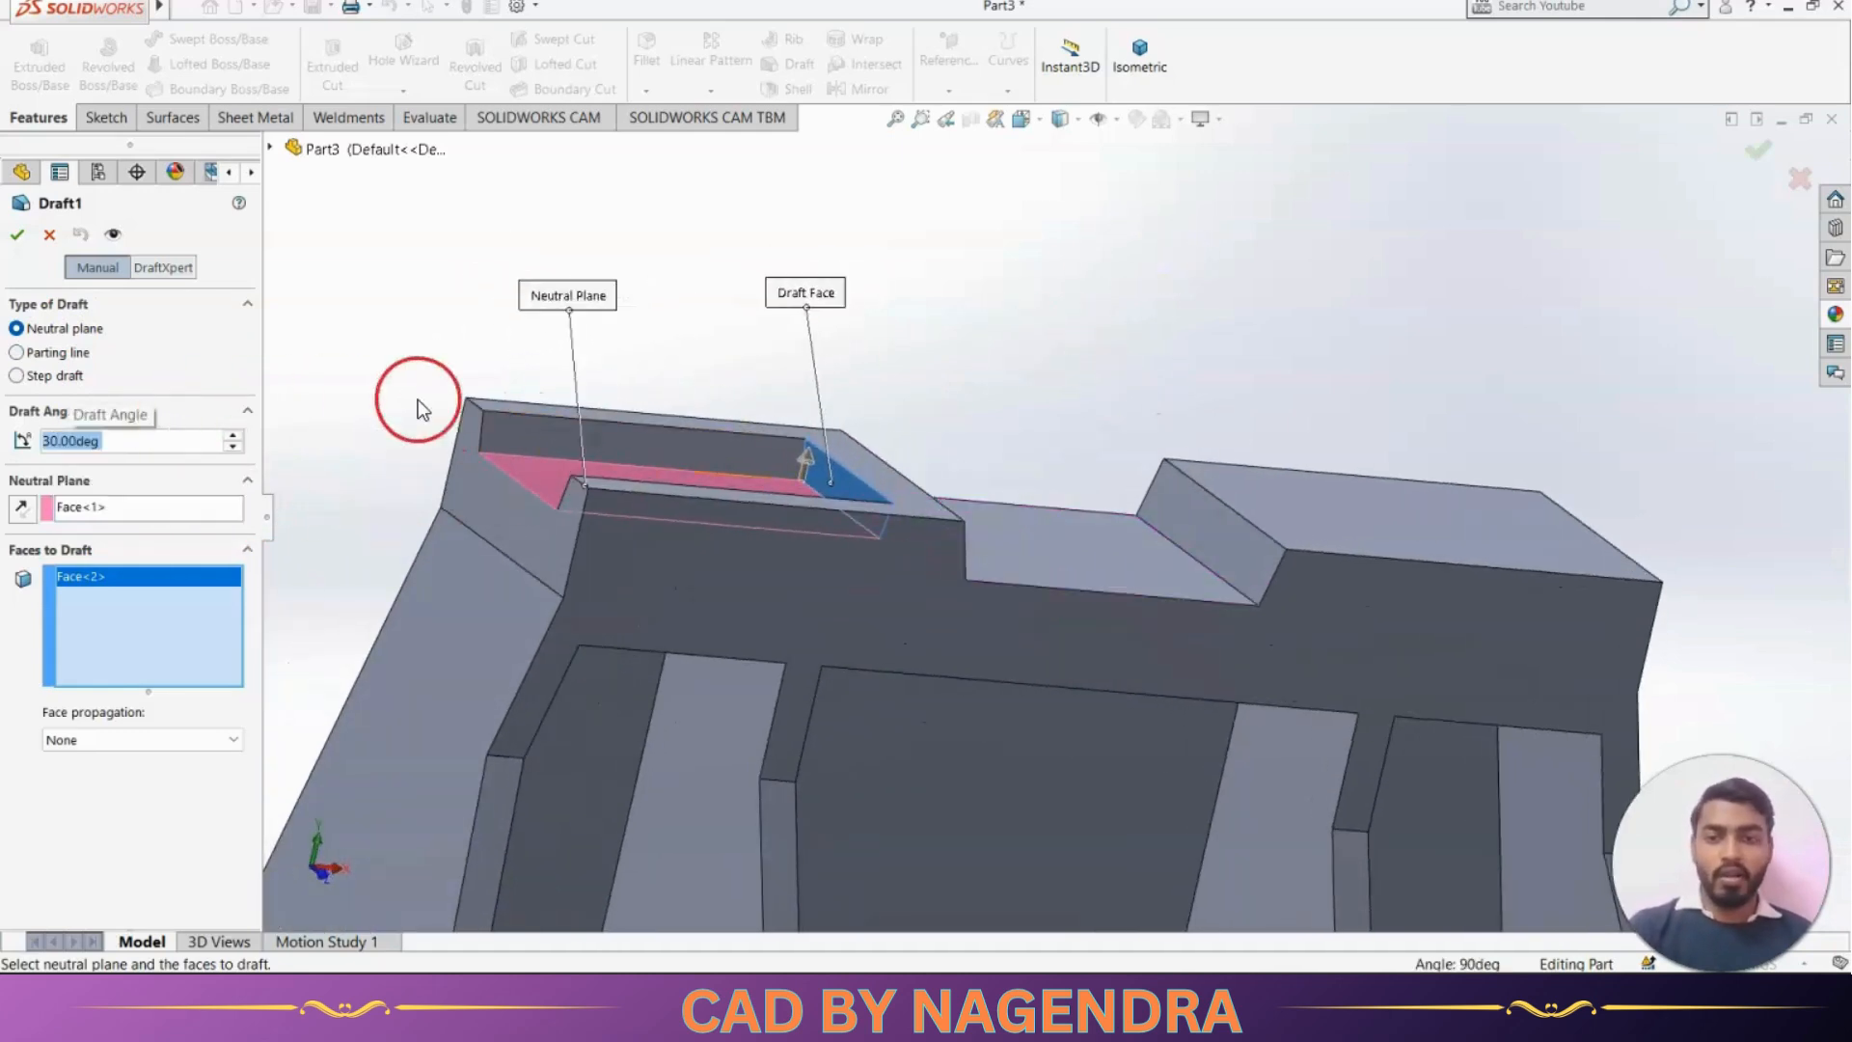
pyautogui.click(18, 235)
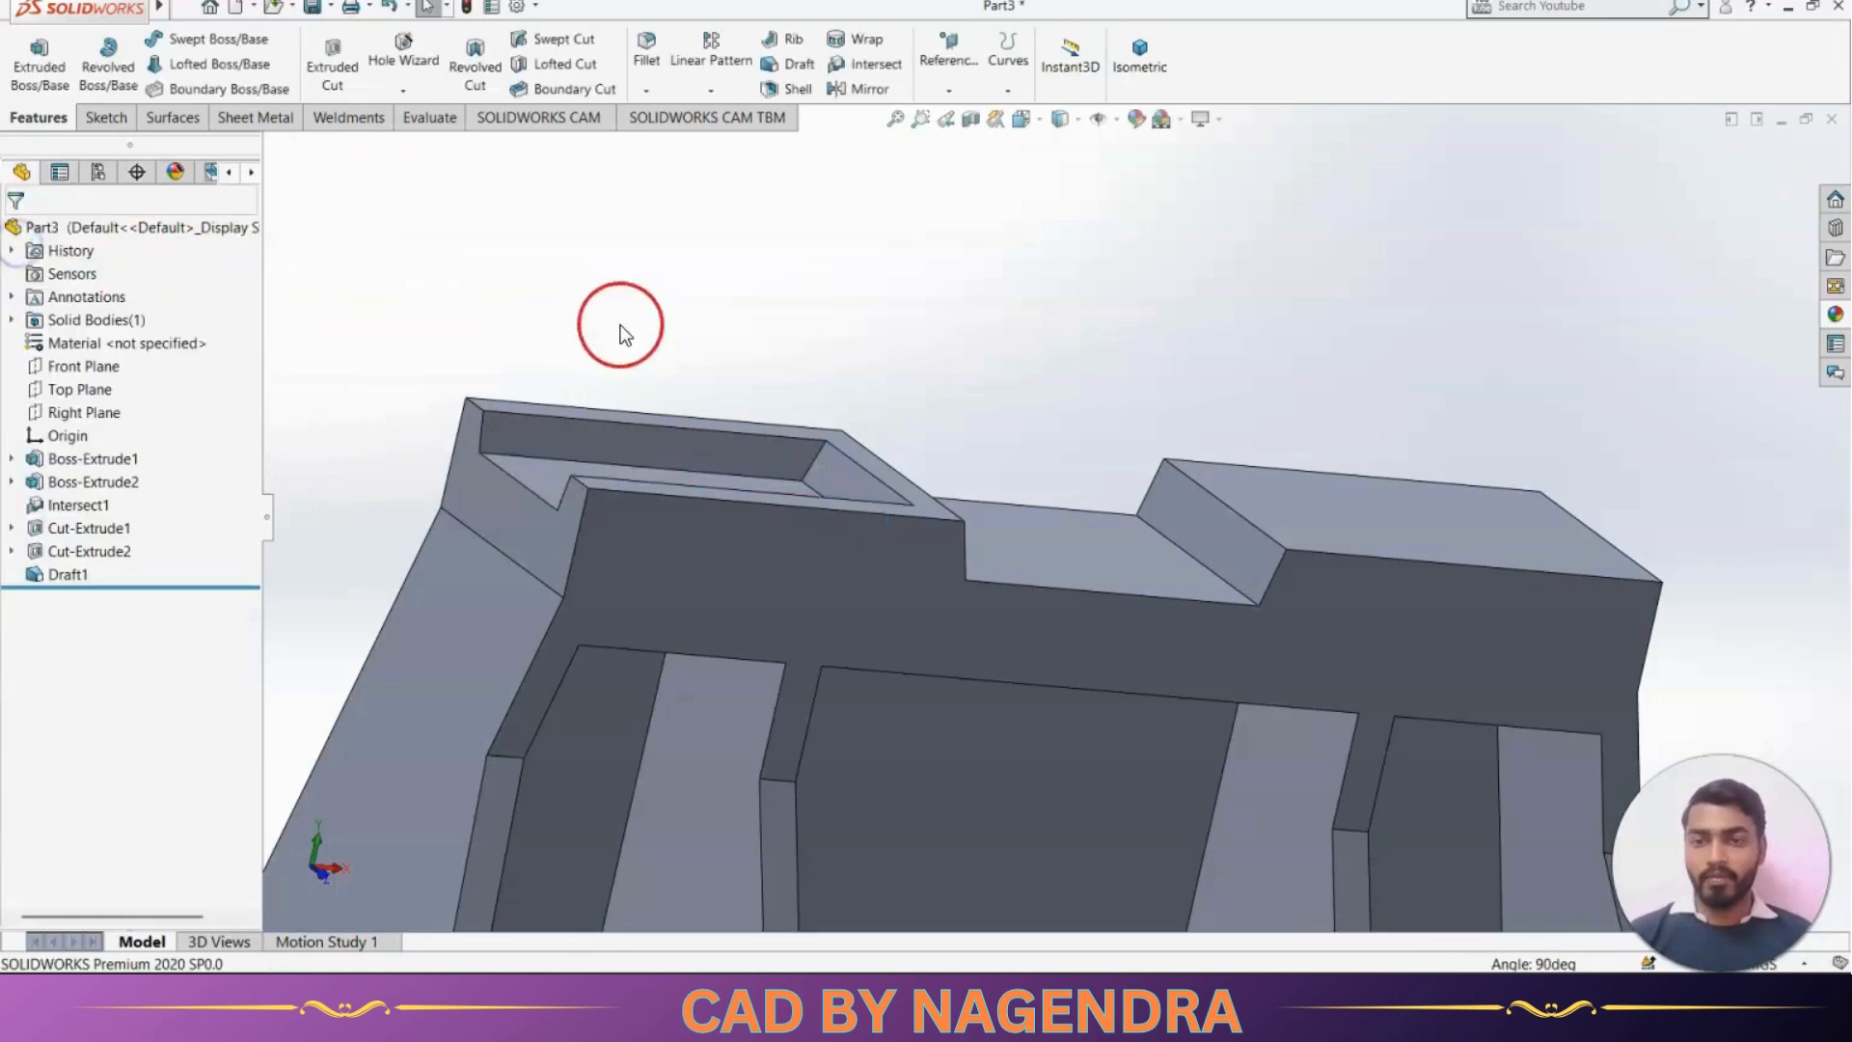
# Check the groove's corner radius in the reference drawing and select both corner edges at its inner end for a fillet
pyautogui.moveTo(909, 339); pyautogui.dragTo(1010, 507, button='middle')
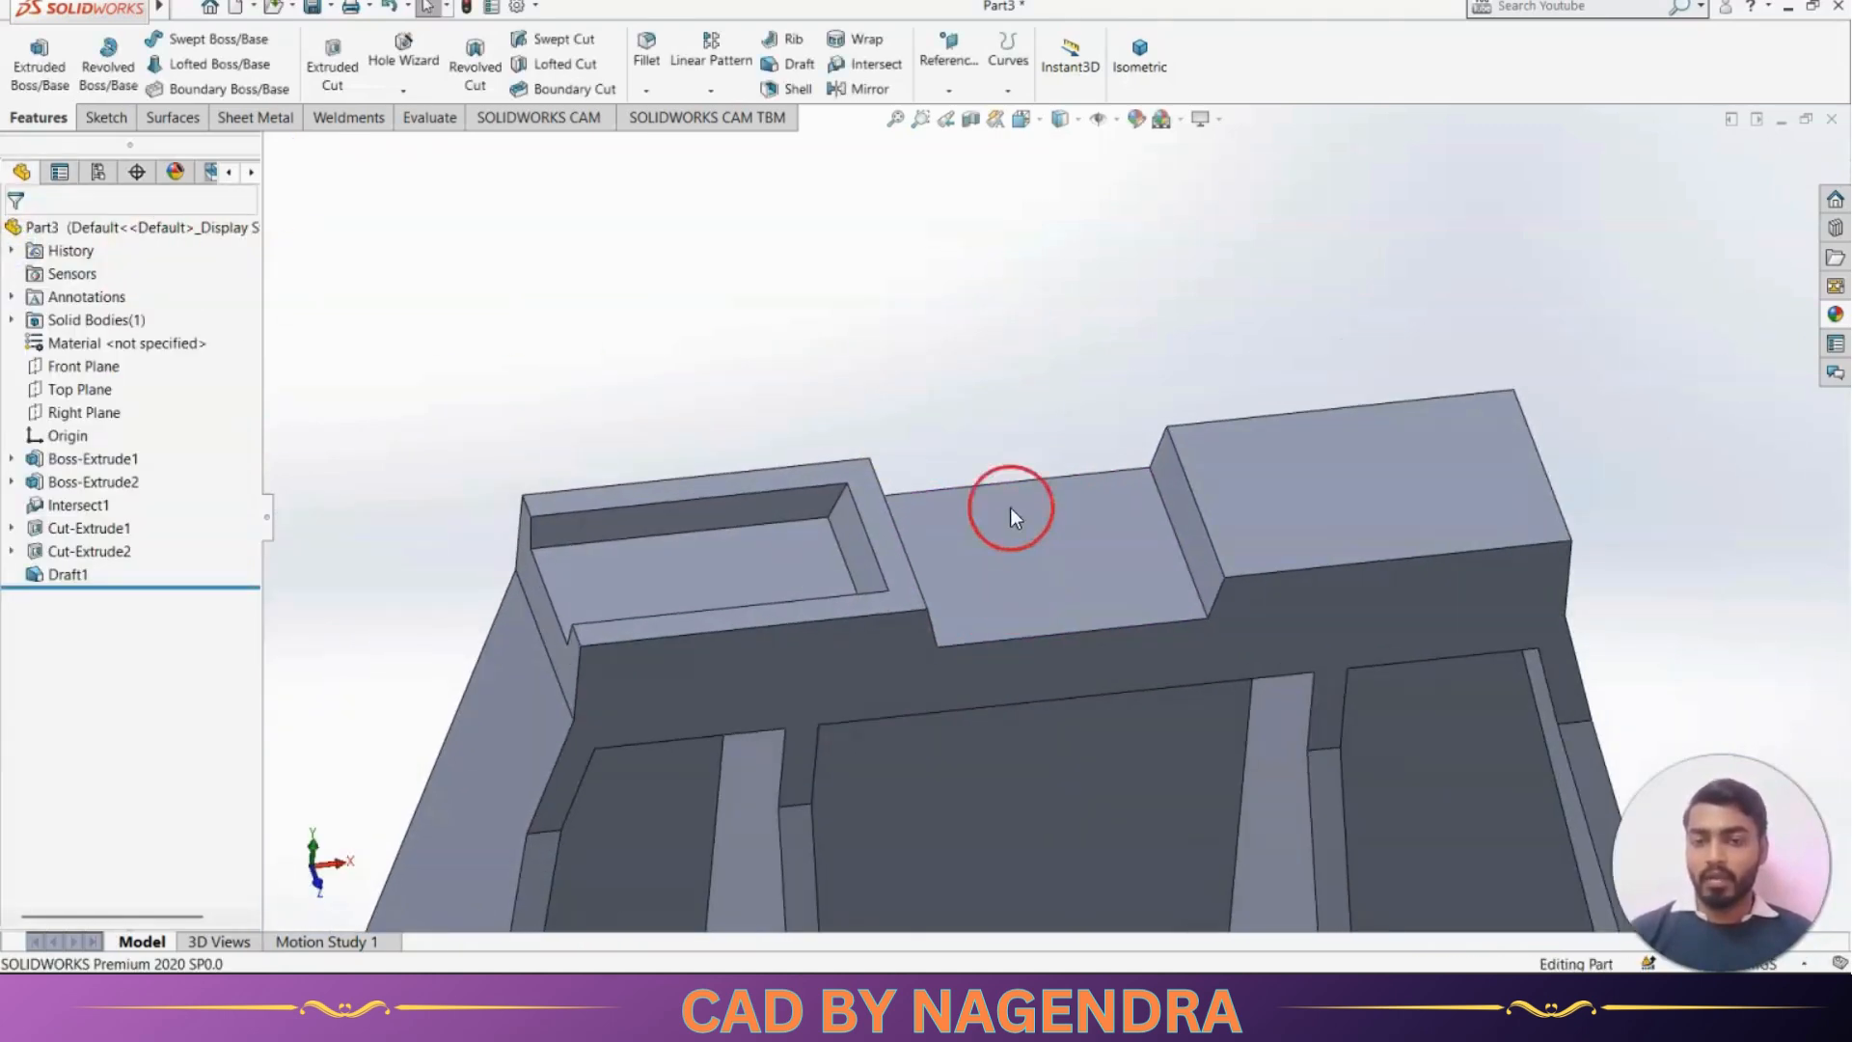
pyautogui.hotkey('alt', 'Tab')
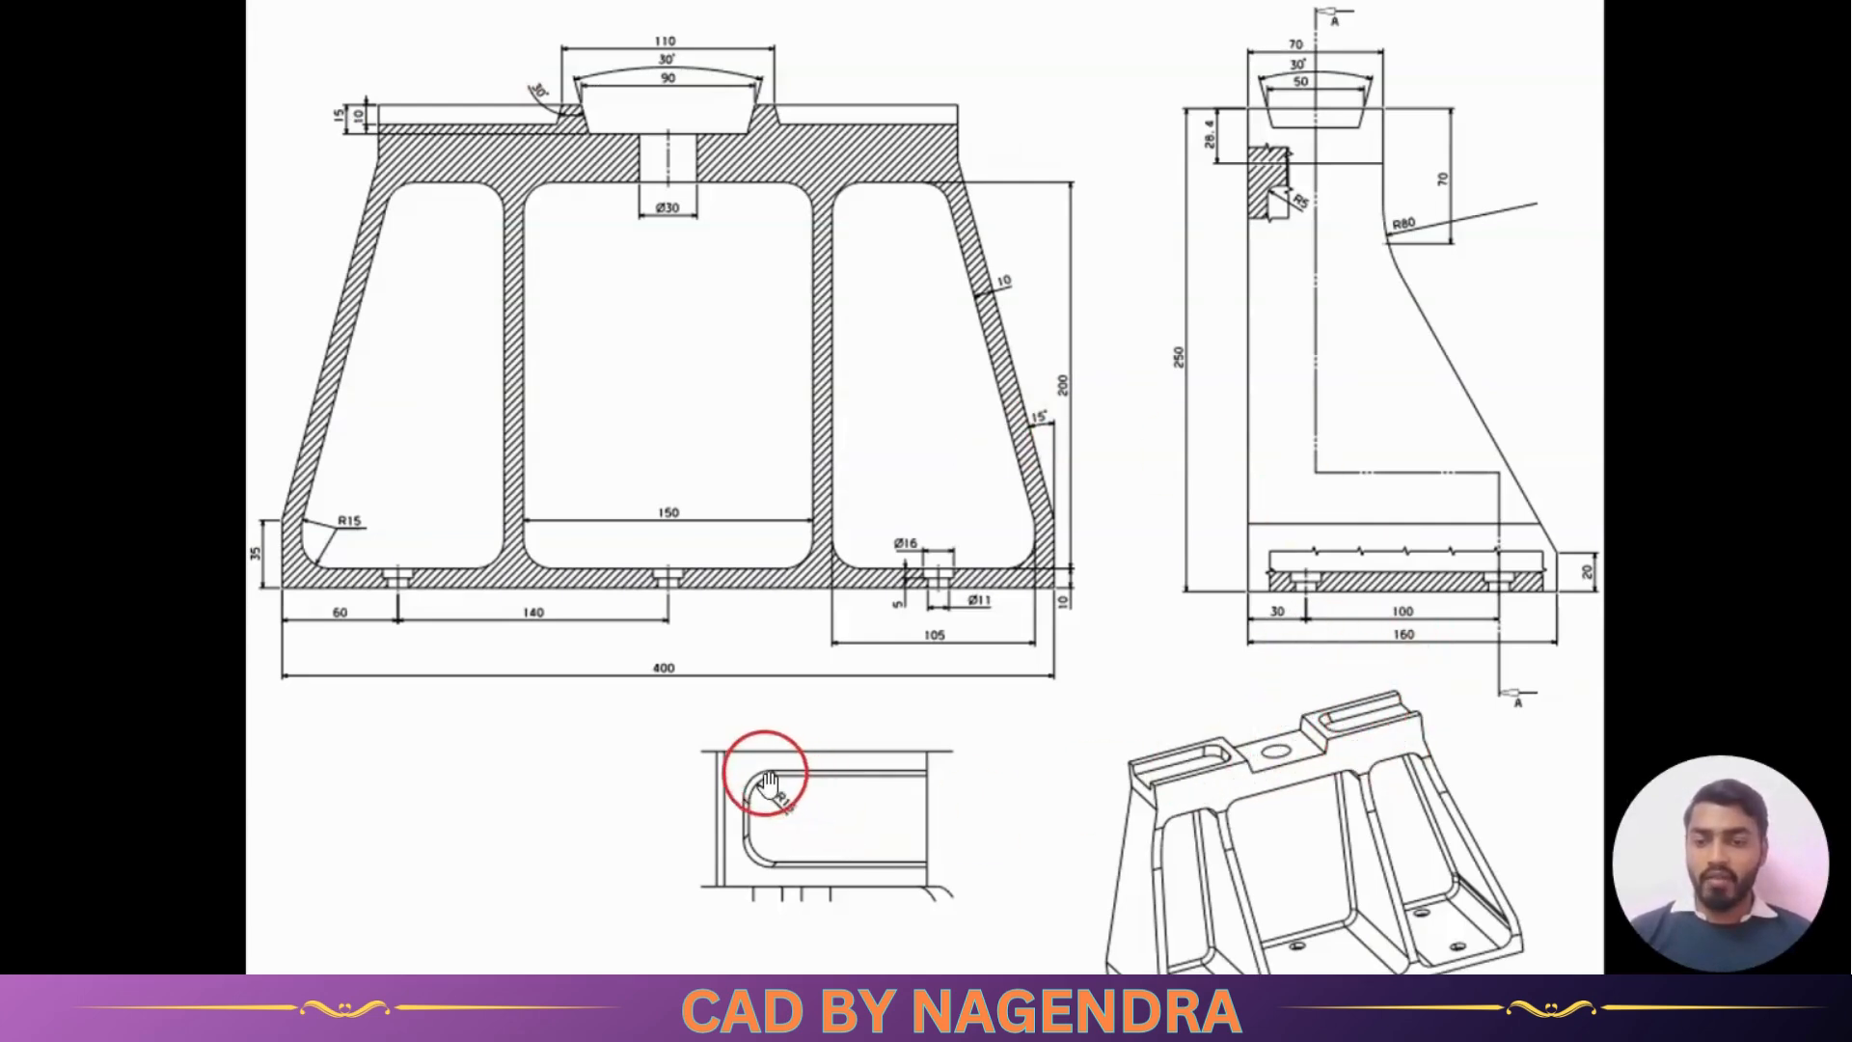
pyautogui.scroll(2, 767, 820)
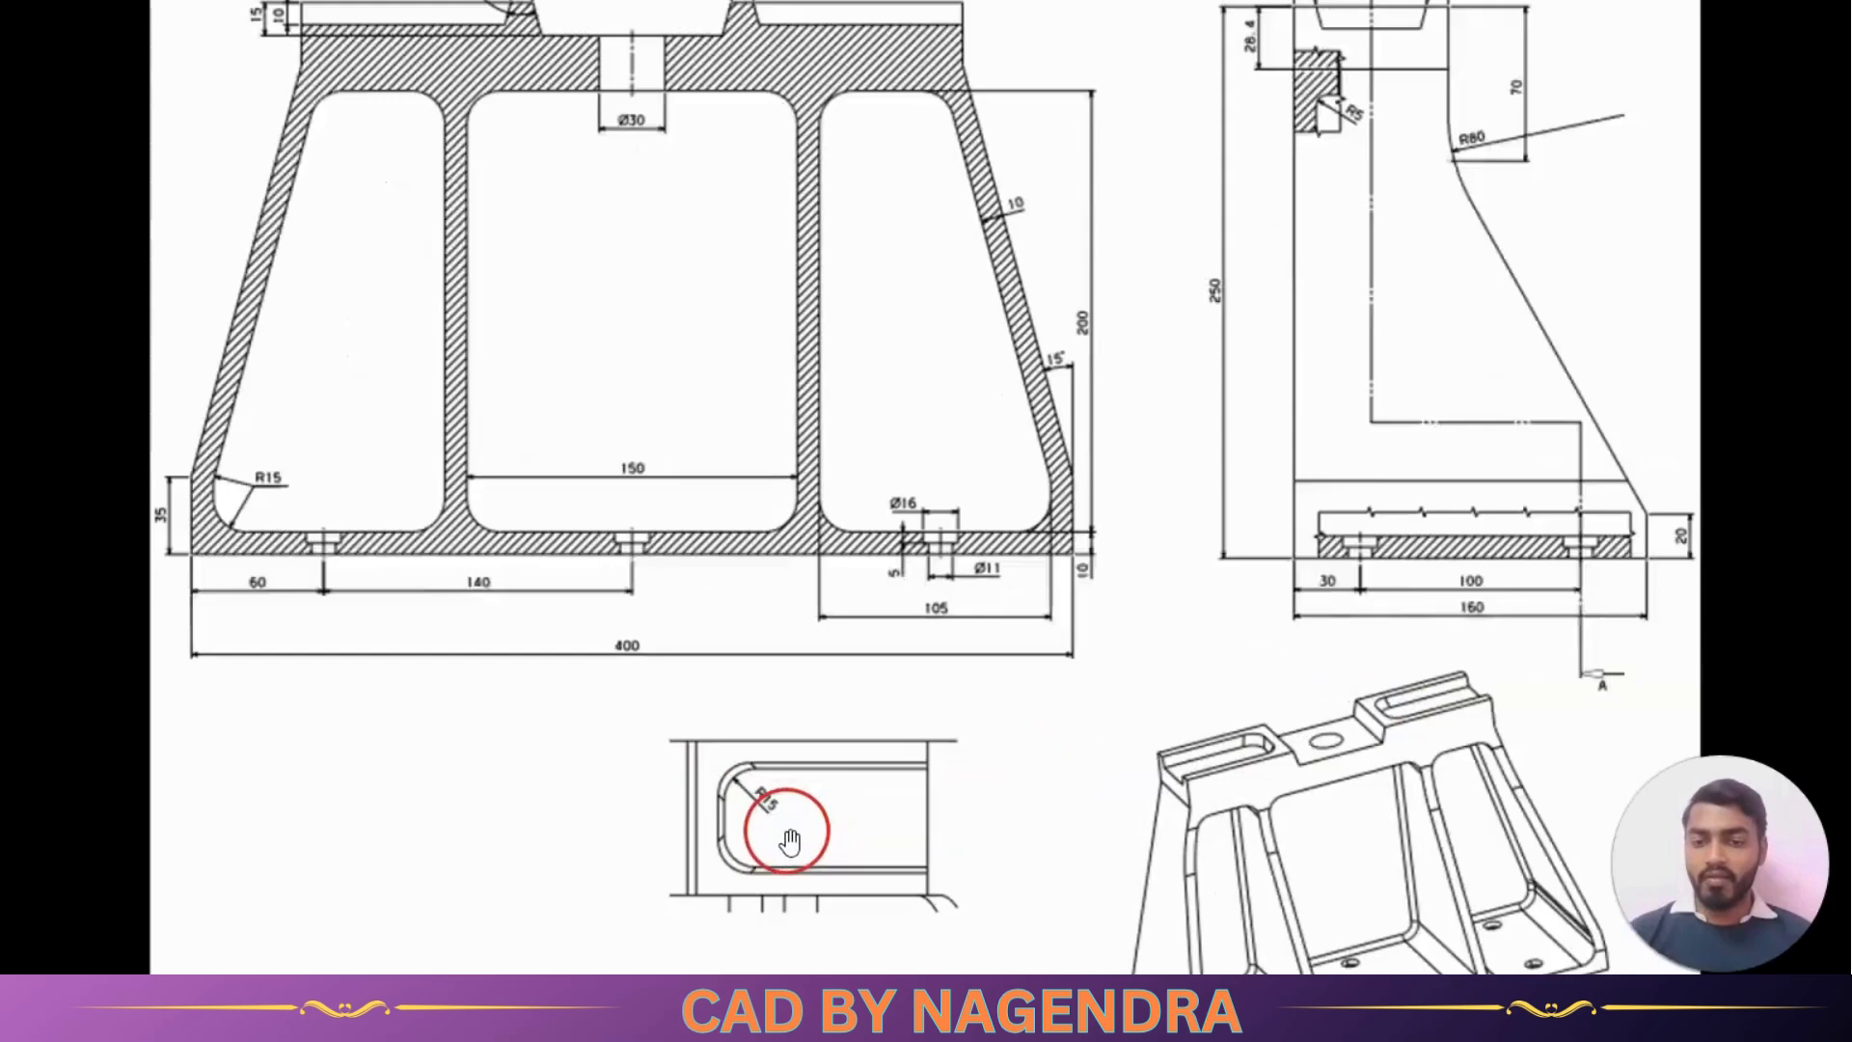
pyautogui.scroll(-2, 827, 785)
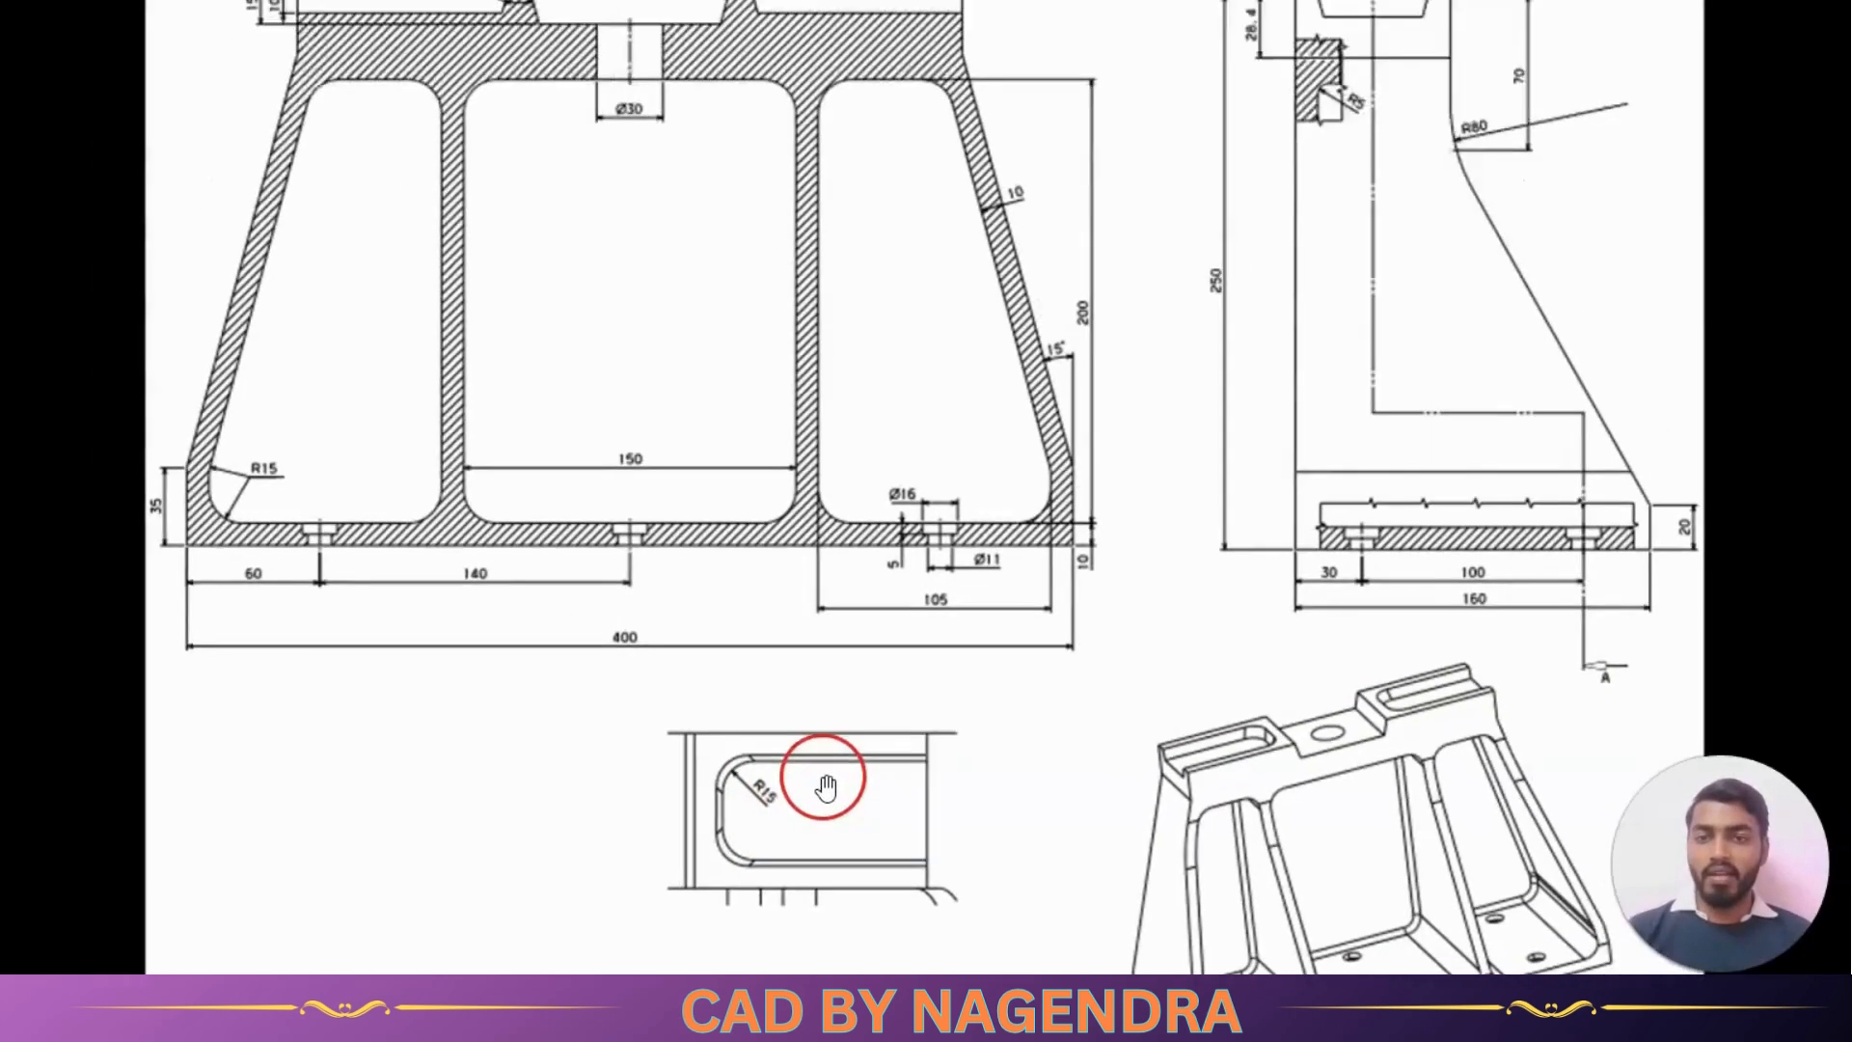
pyautogui.hotkey('alt', 'Tab')
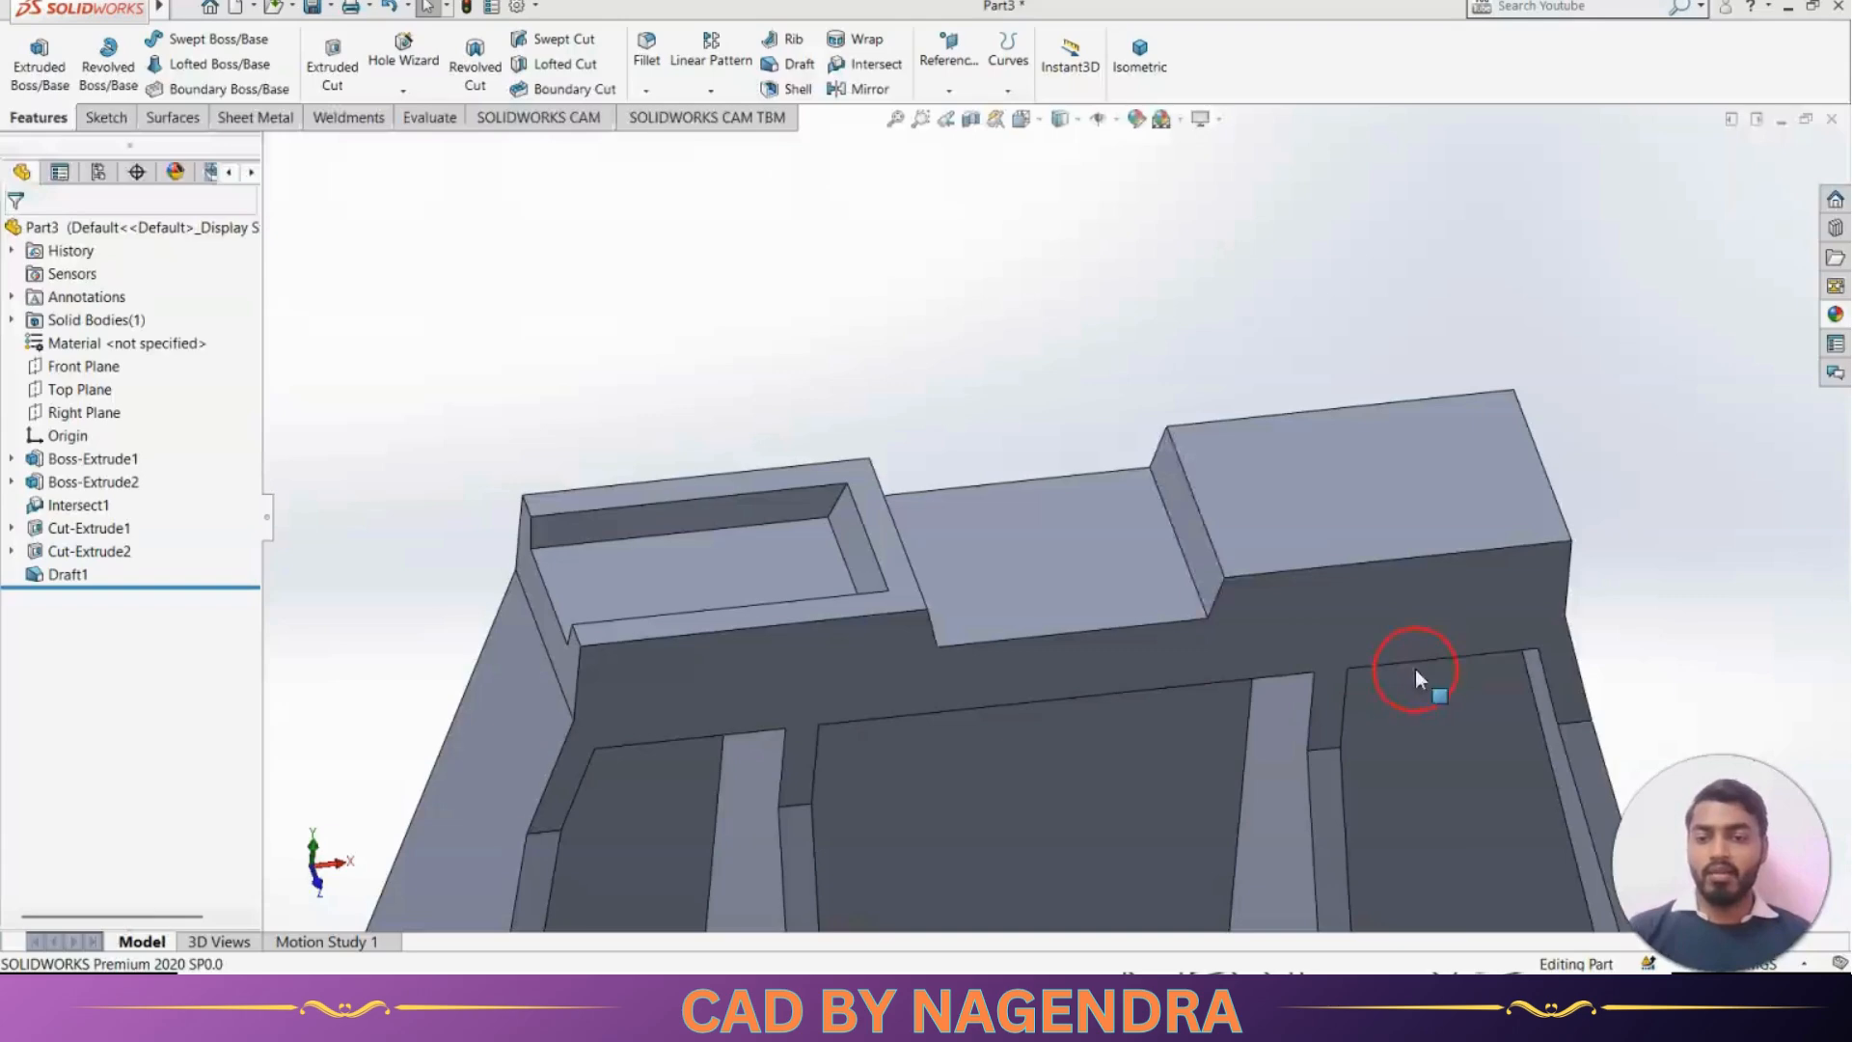
pyautogui.click(859, 358)
pyautogui.click(644, 46)
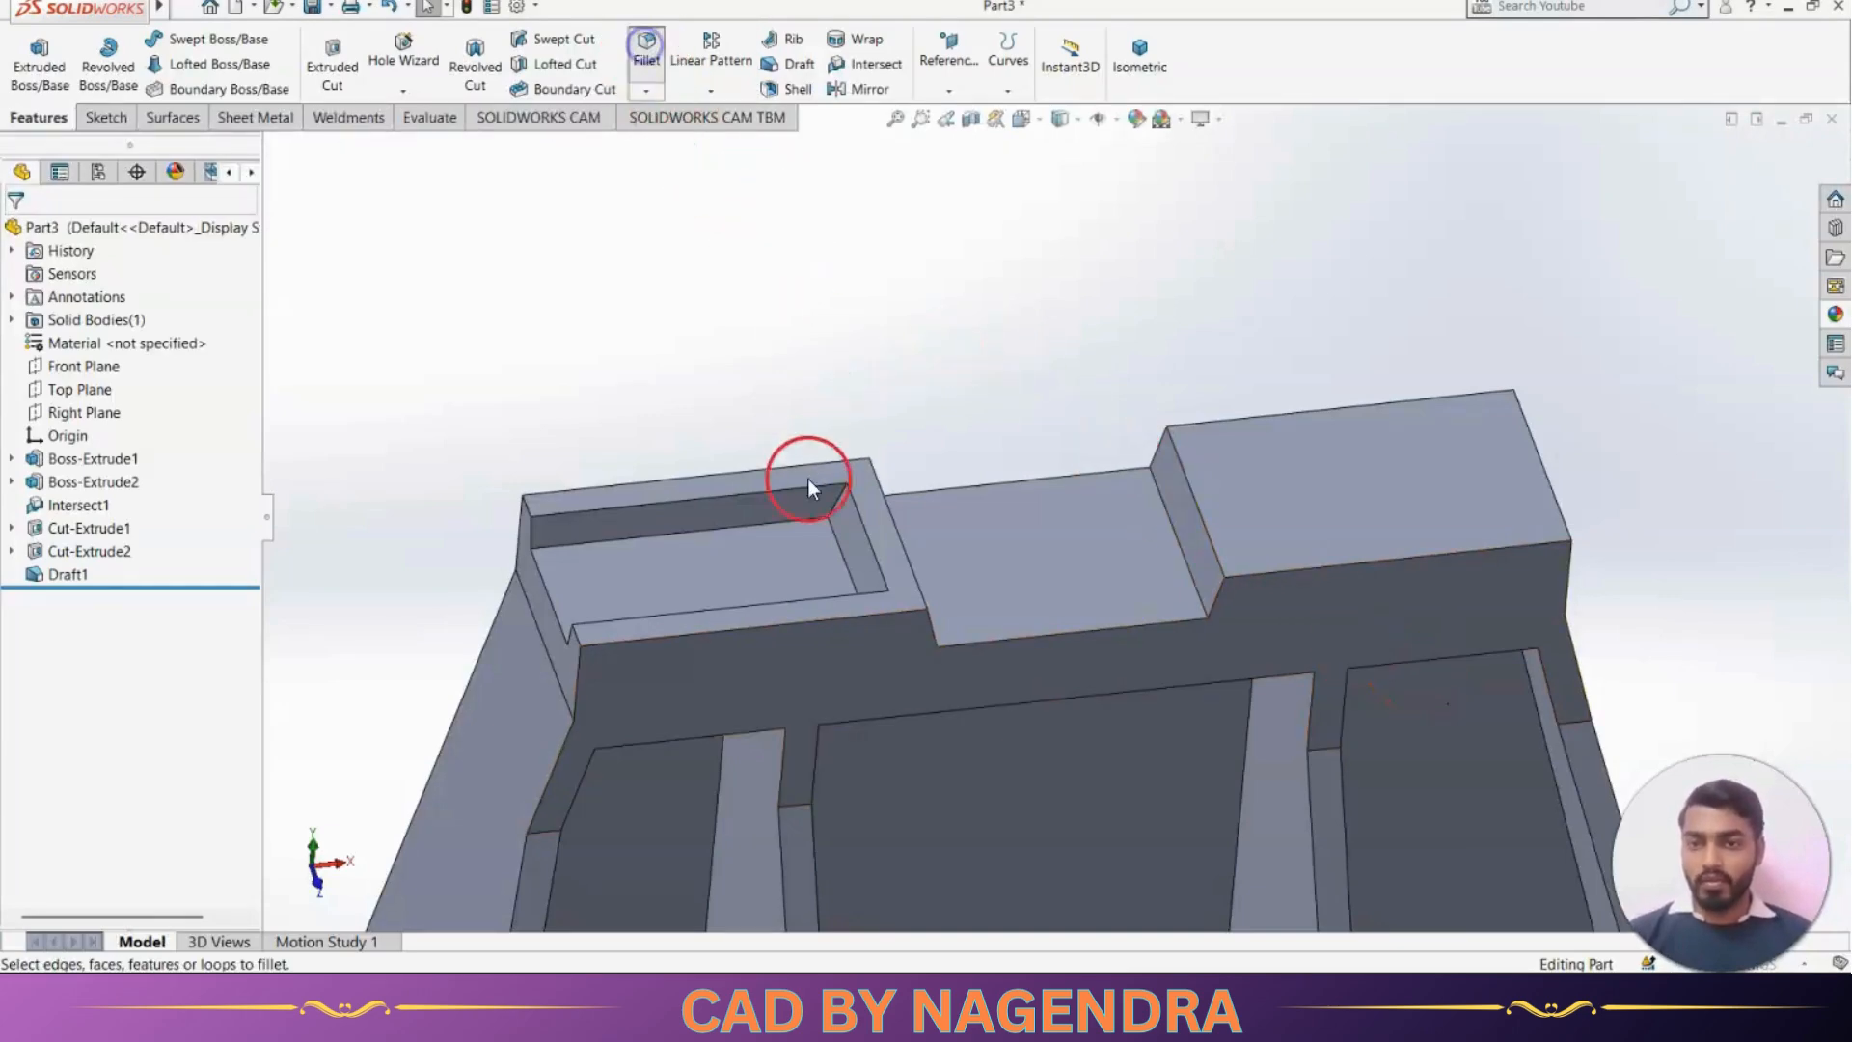
pyautogui.click(836, 505)
pyautogui.moveTo(780, 482); pyautogui.dragTo(912, 575, button='middle')
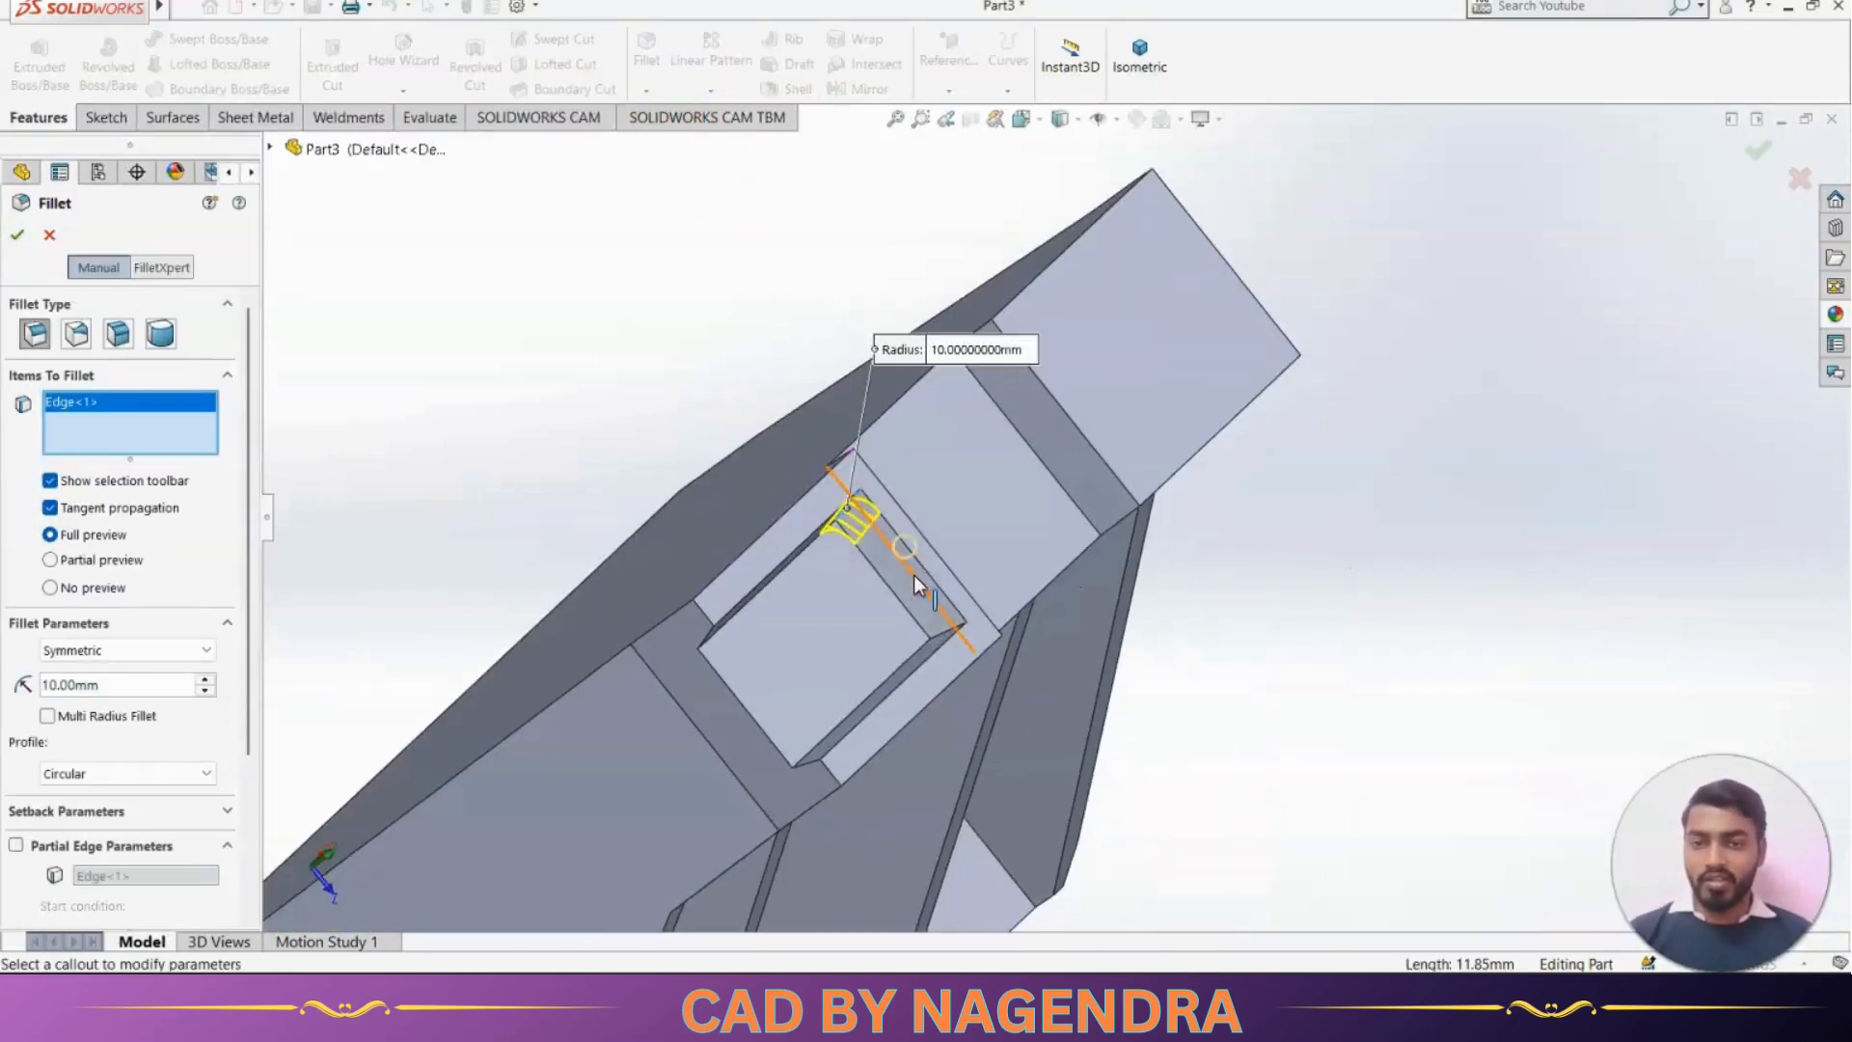
pyautogui.scroll(-3, 903, 627)
pyautogui.click(984, 608)
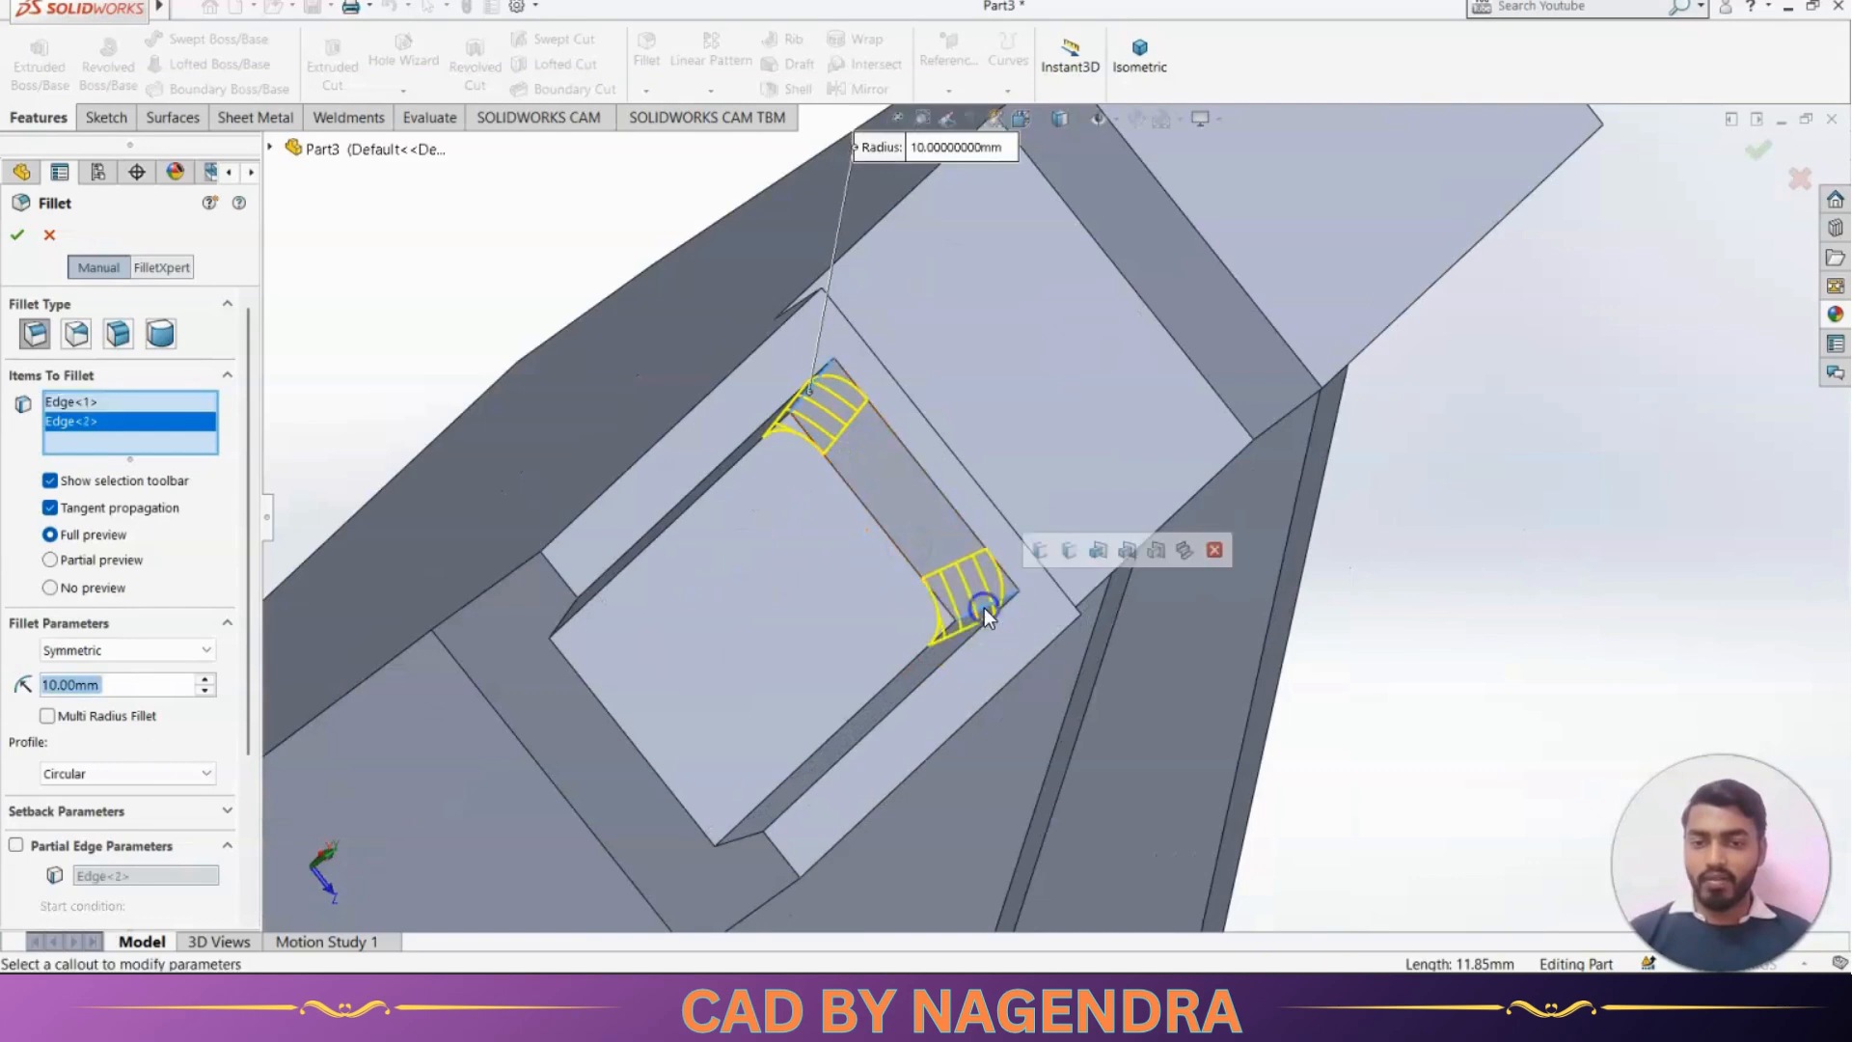
# Set the groove corner fillet radius to 15 mm and apply the fillet
pyautogui.click(941, 146)
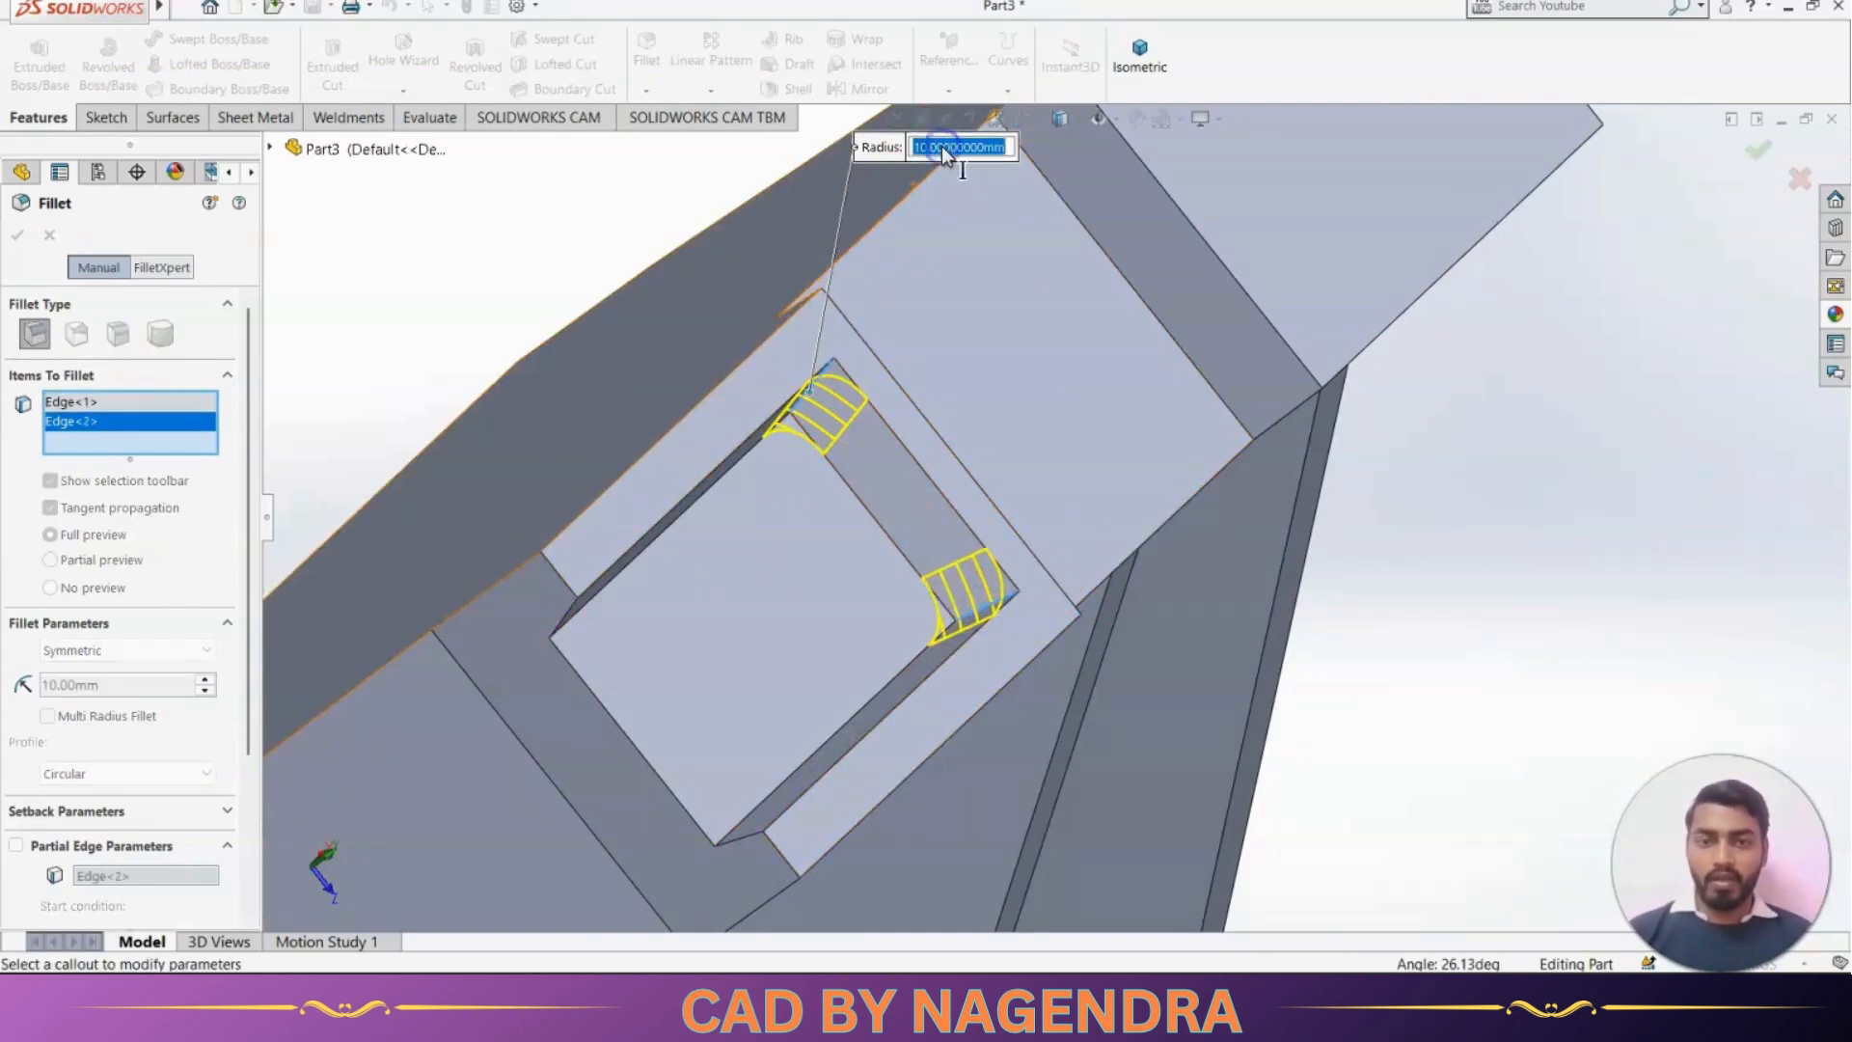
pyautogui.write('15')
pyautogui.press('Return')
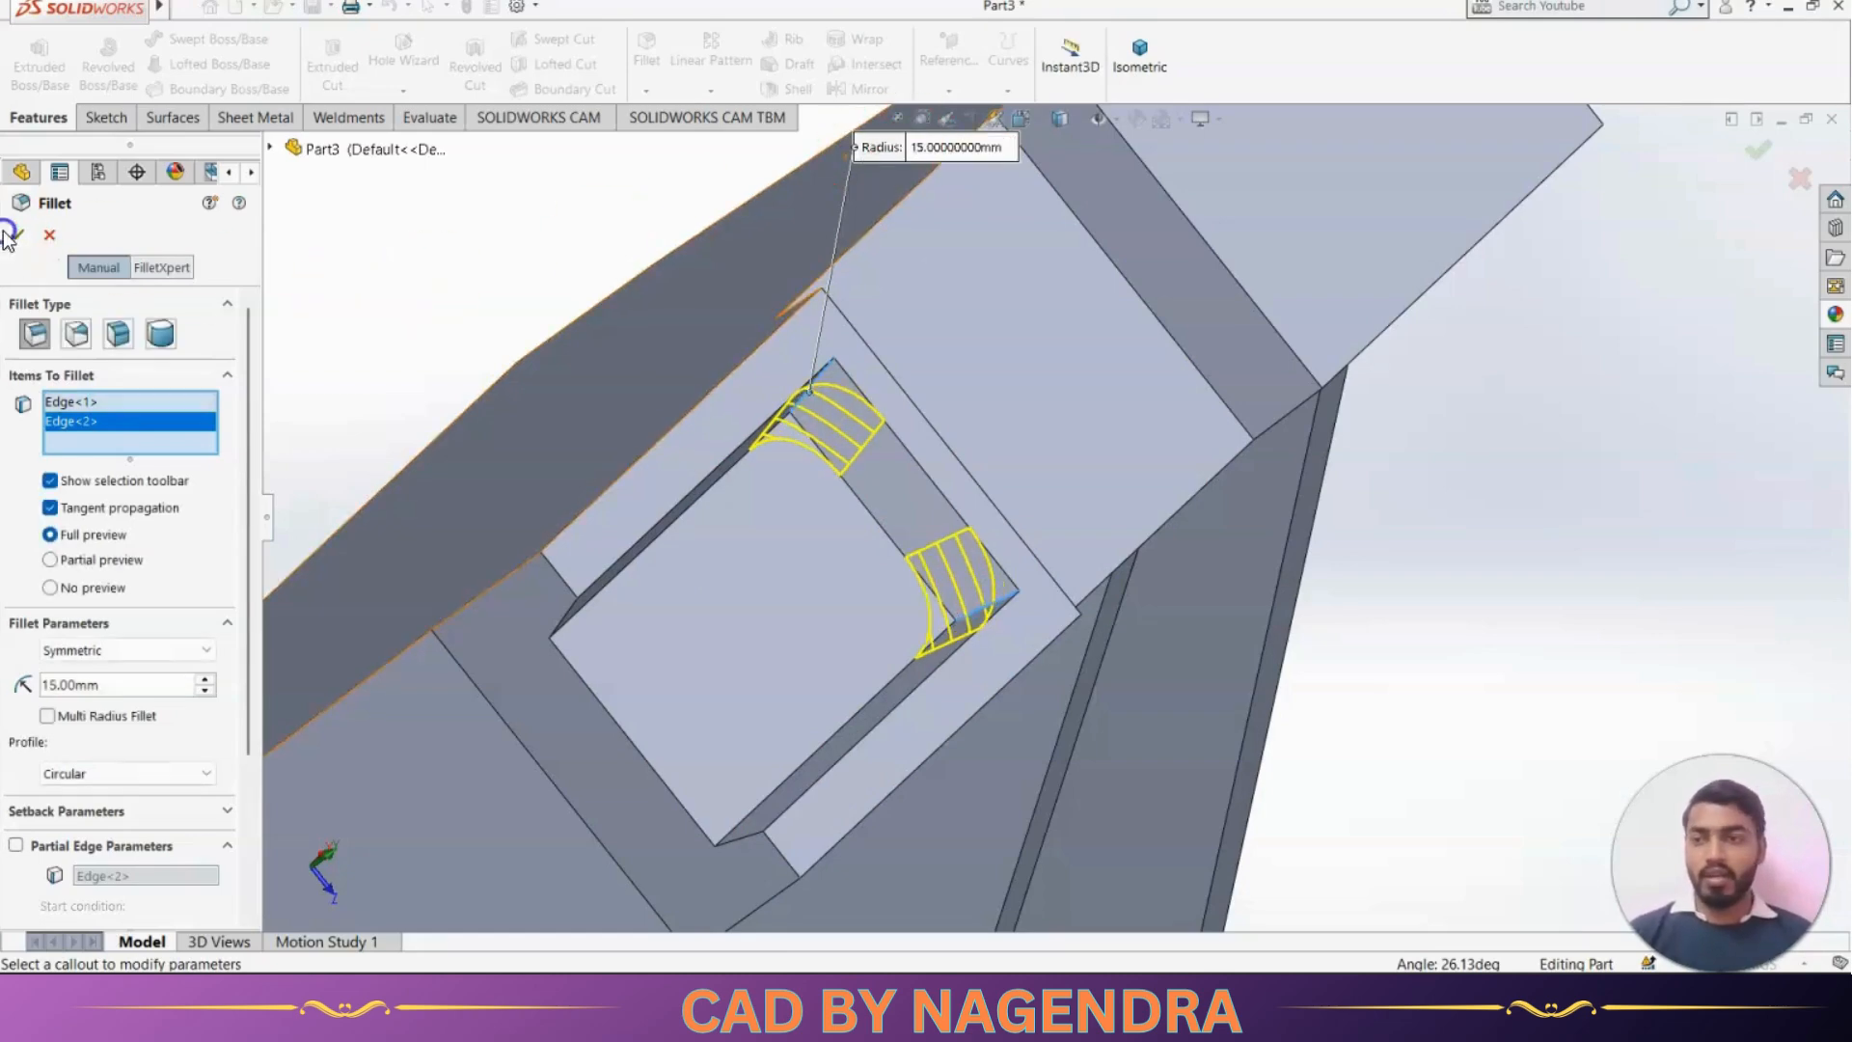
pyautogui.click(13, 235)
# Mirror the groove cut, its draft and its corner fillet about the Right Plane onto the opposite upper block, and show the isometric view
pyautogui.moveTo(479, 256); pyautogui.dragTo(658, 324, button='middle')
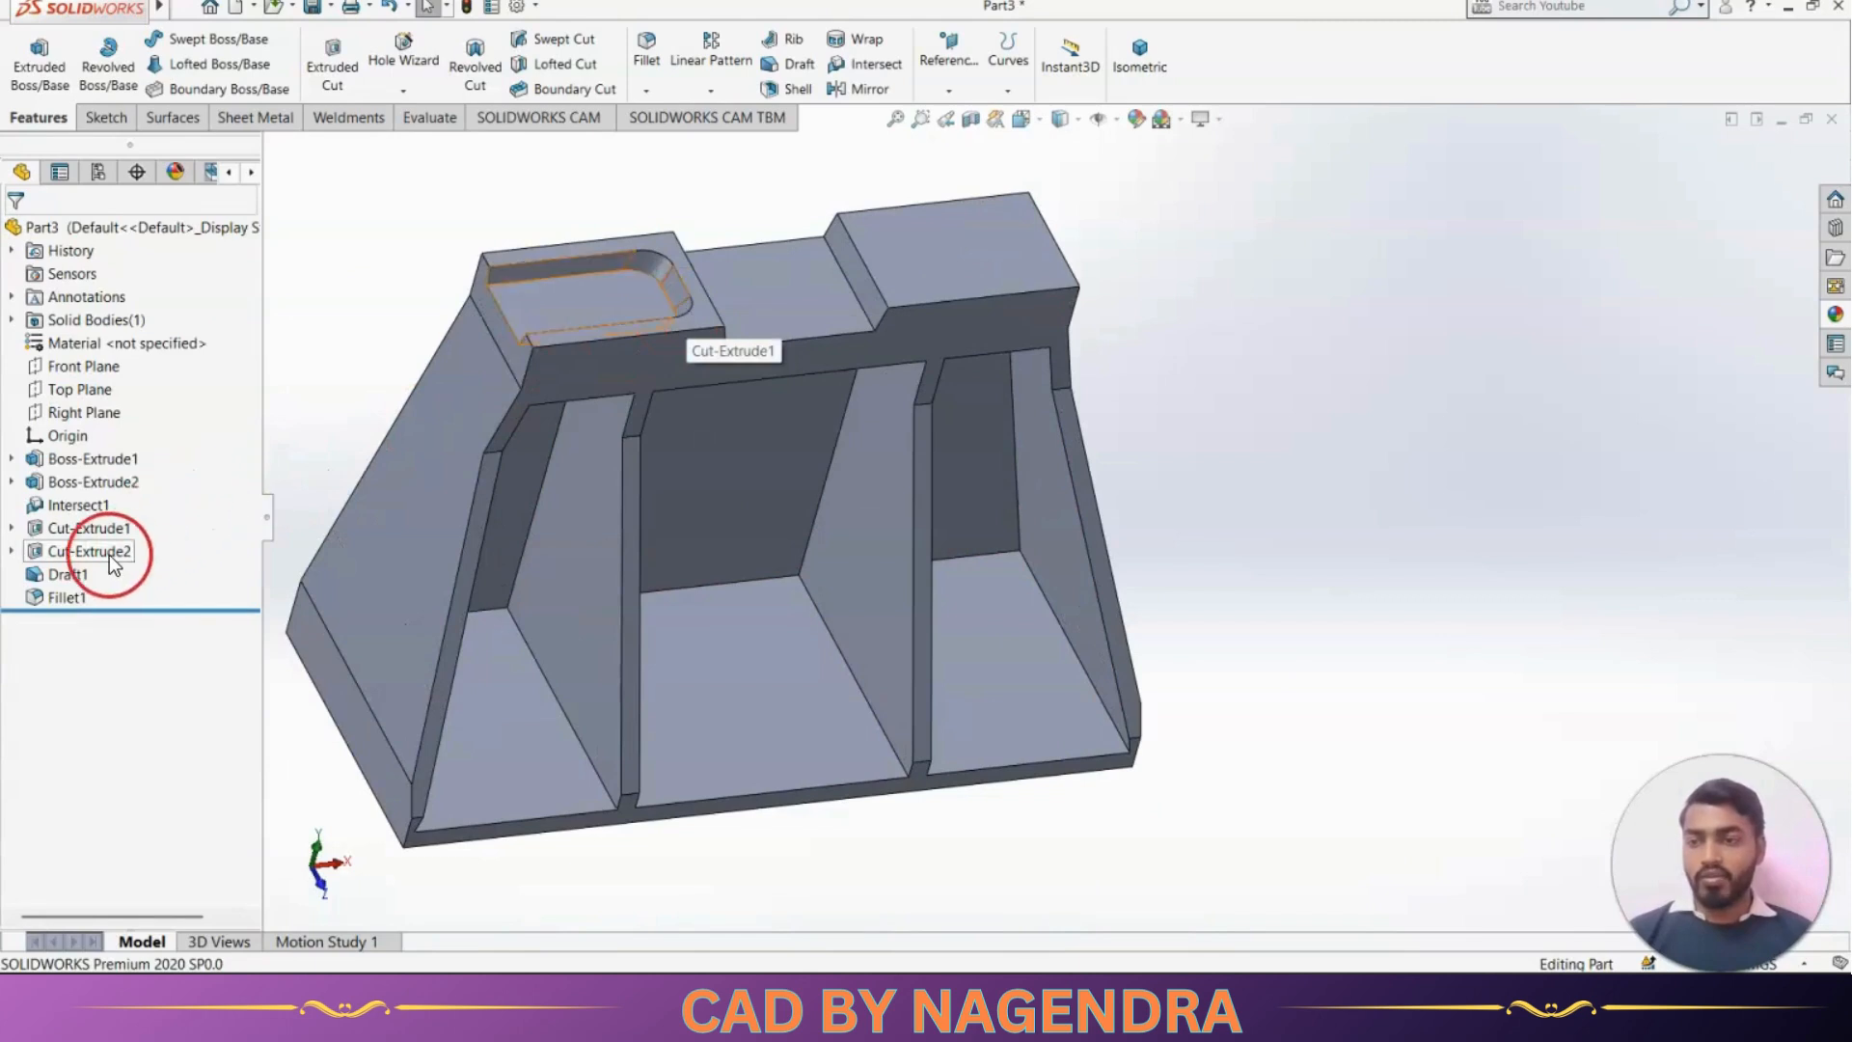
pyautogui.click(96, 551)
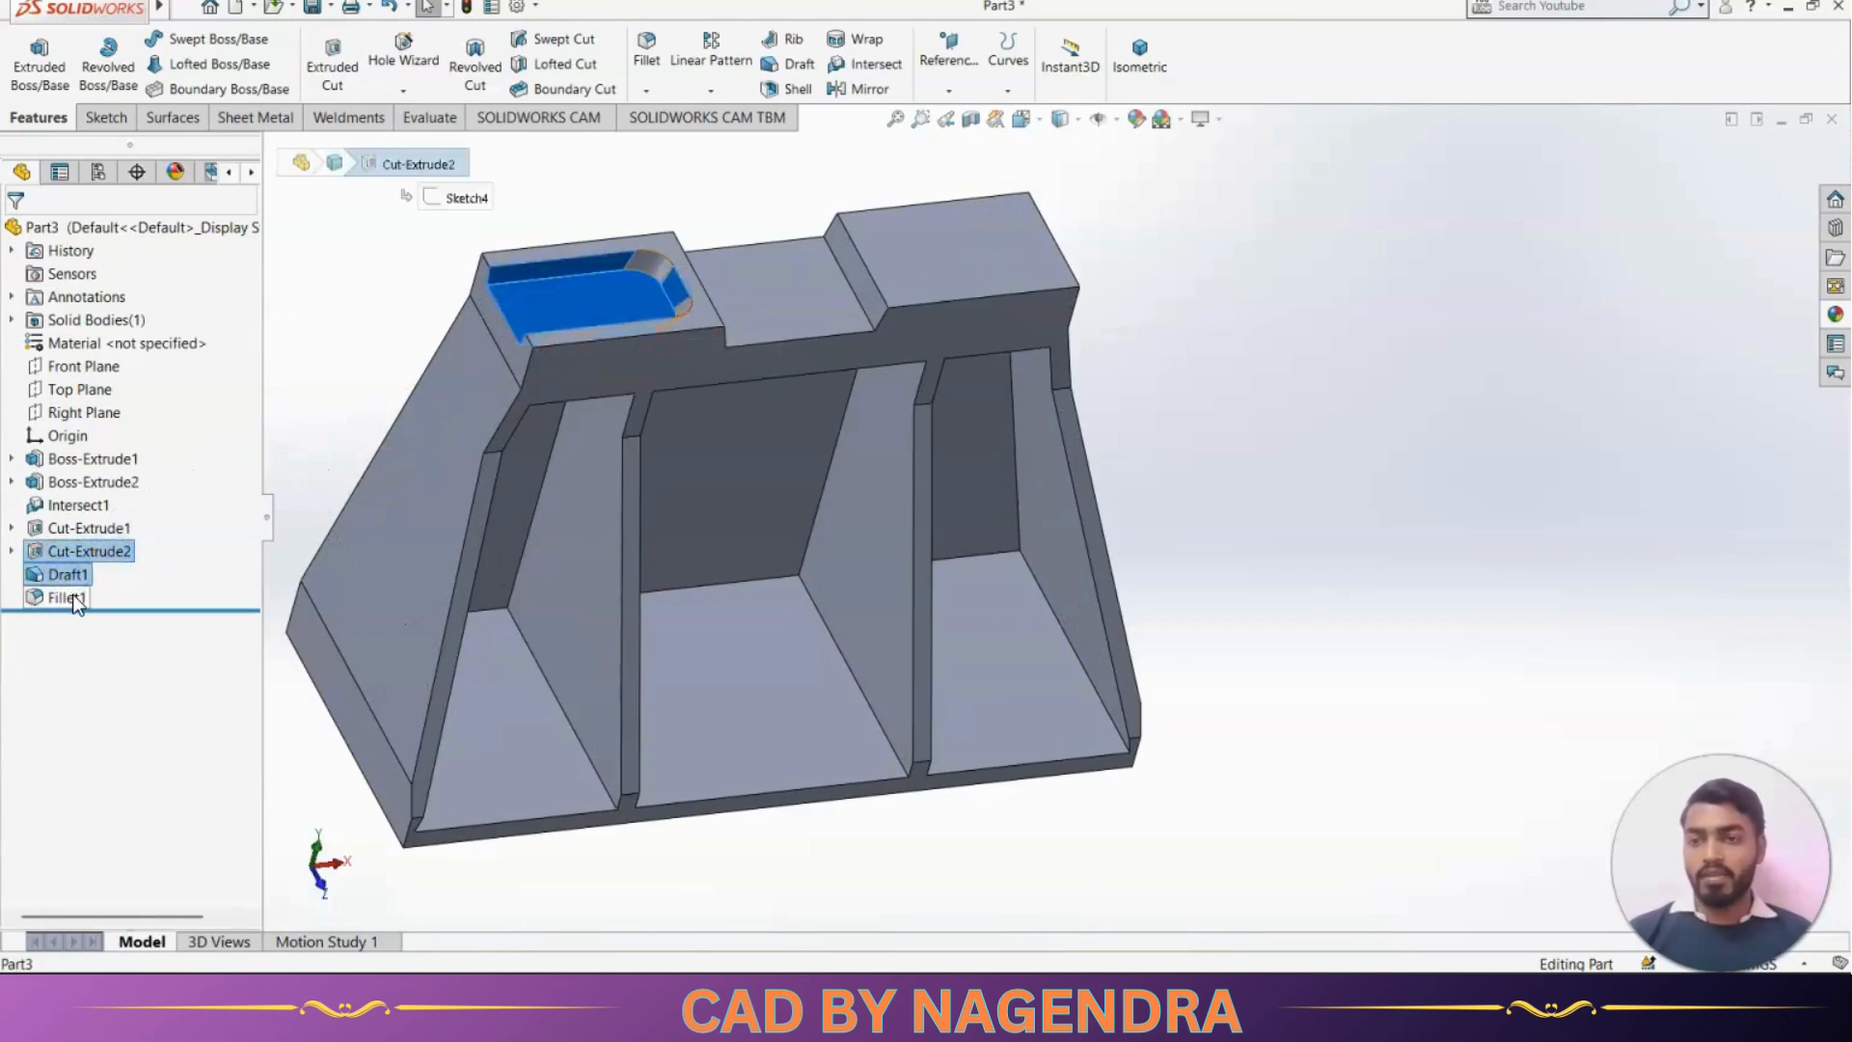
pyautogui.keyDown('ctrl'); pyautogui.click(67, 597); pyautogui.keyUp('ctrl')
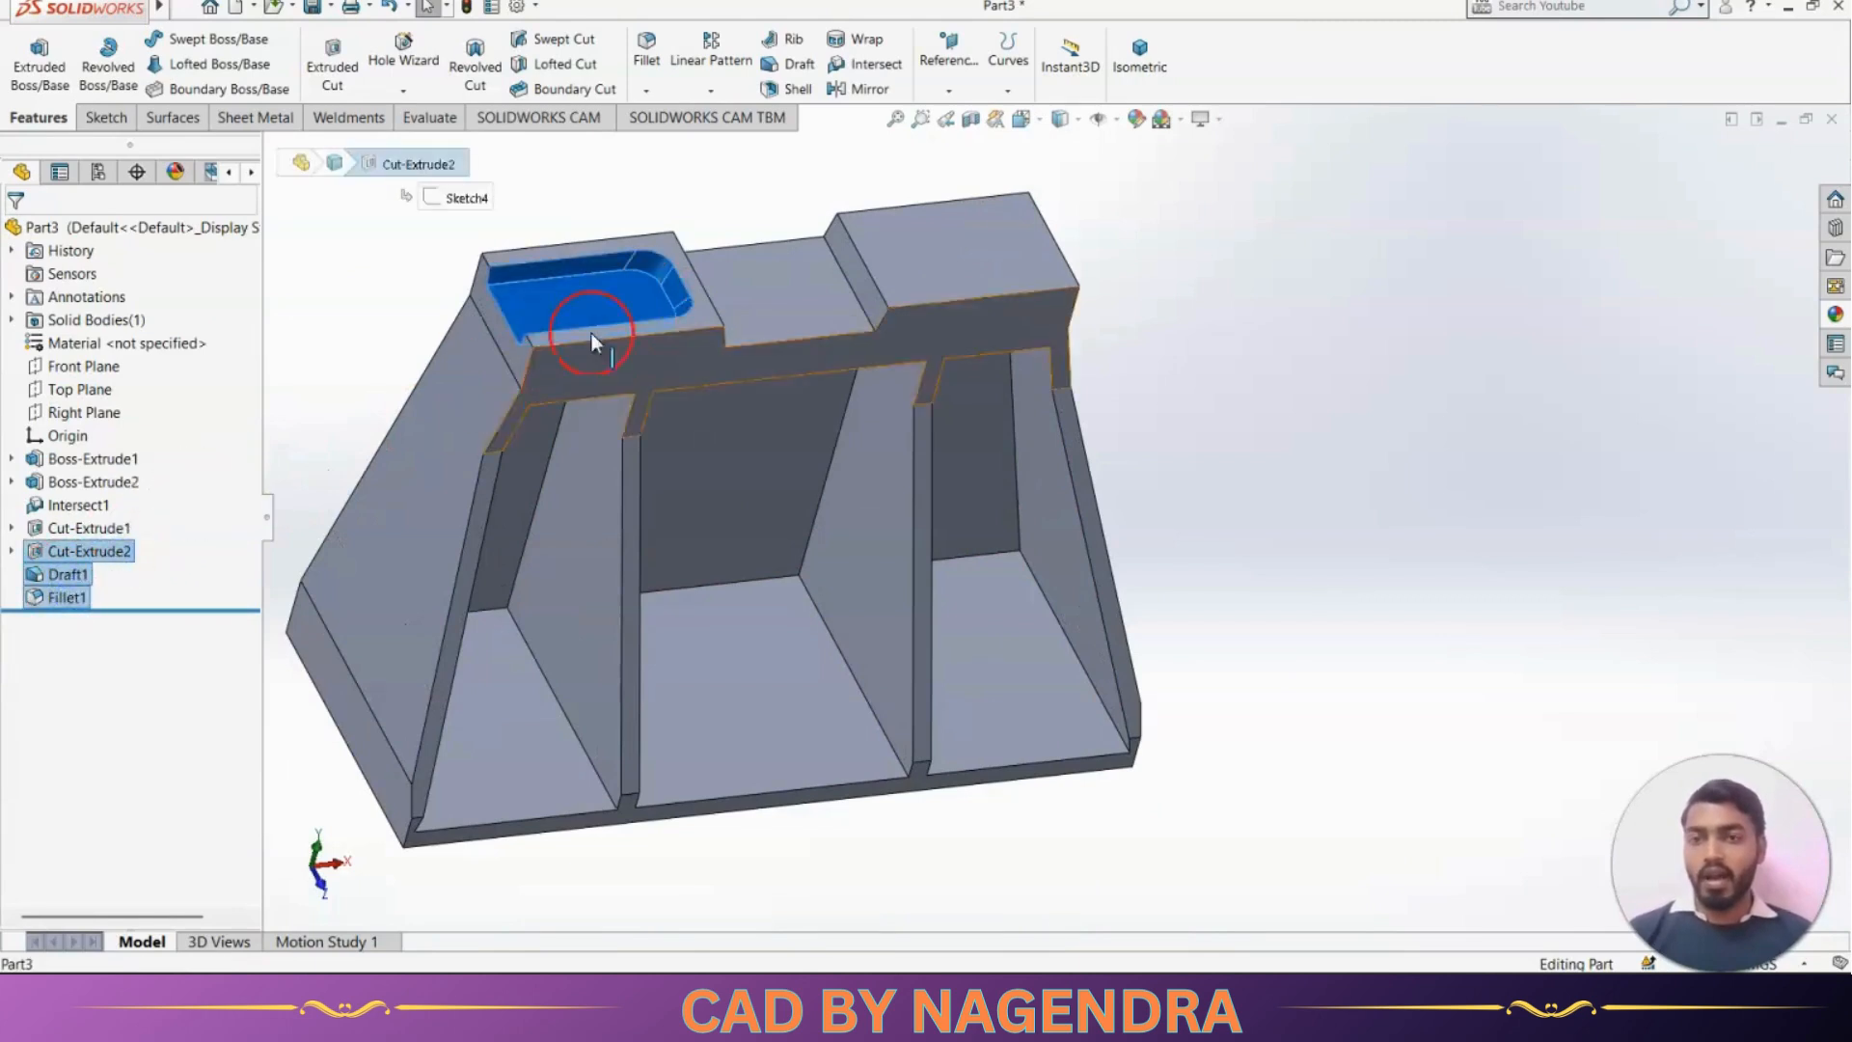
pyautogui.click(841, 89)
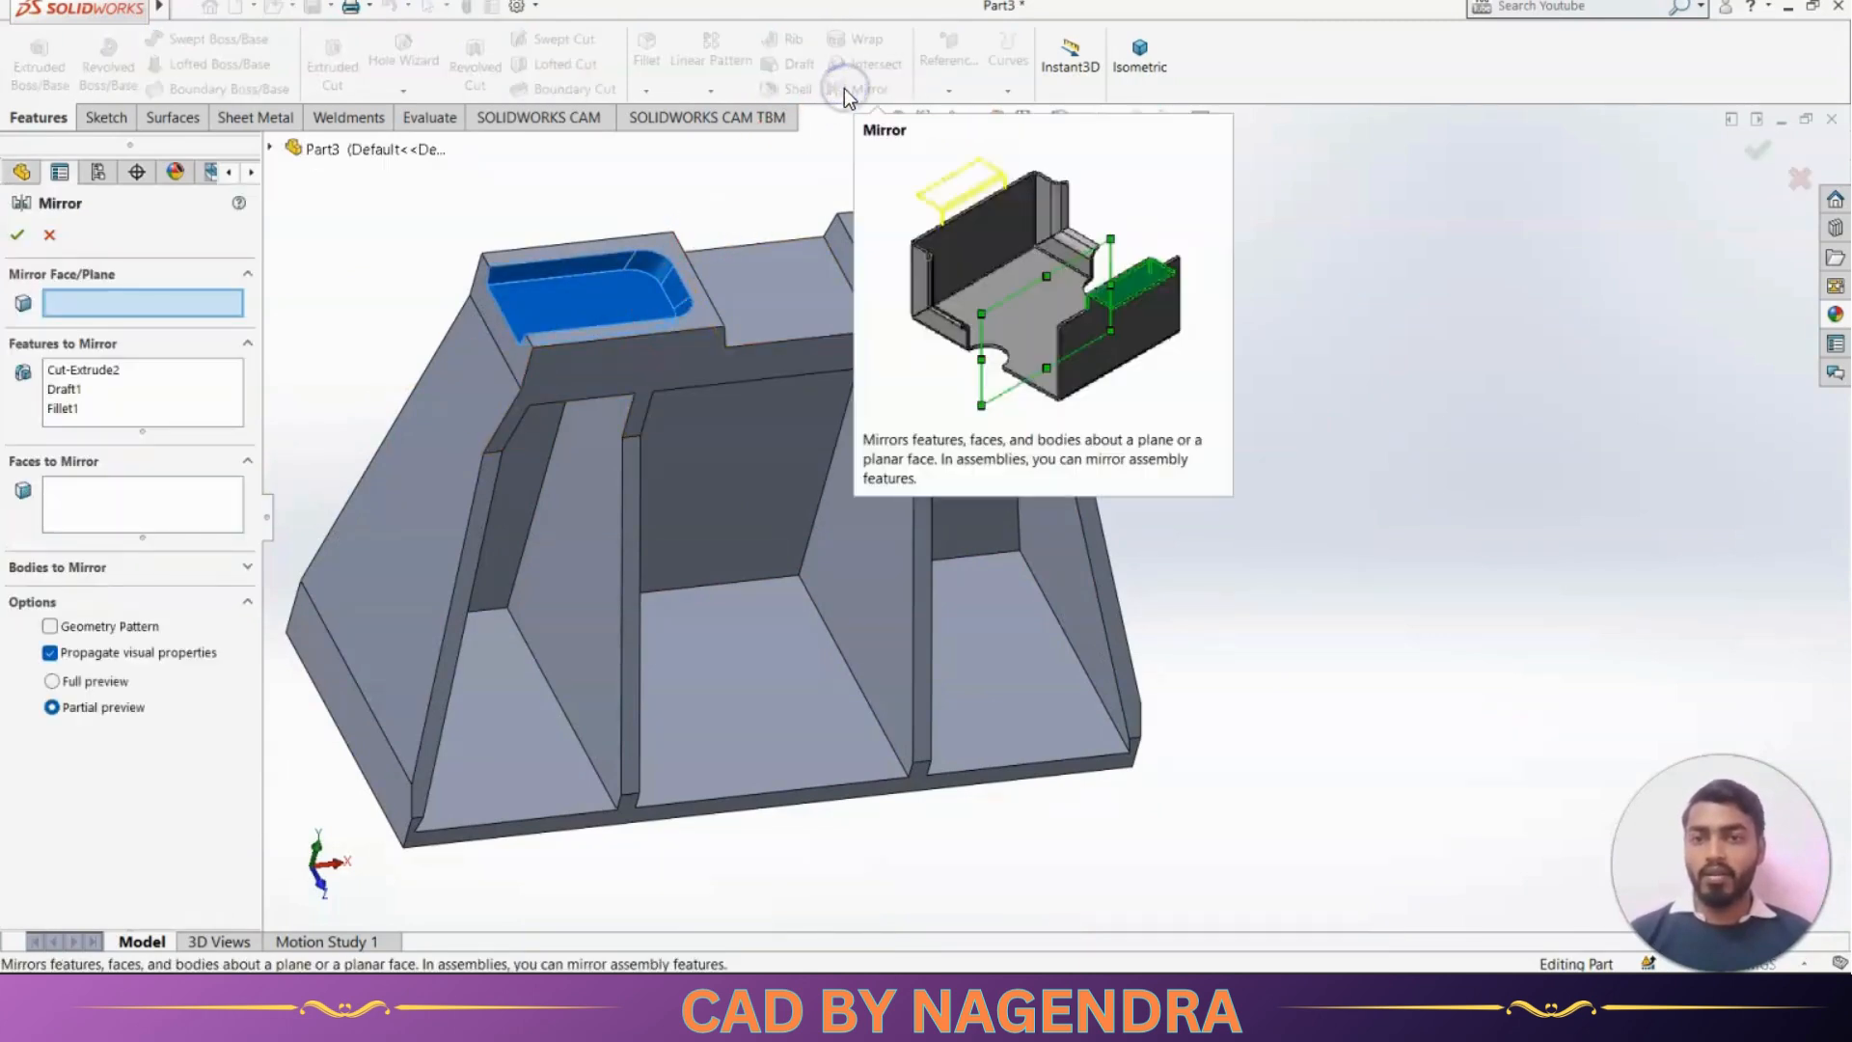
pyautogui.click(271, 148)
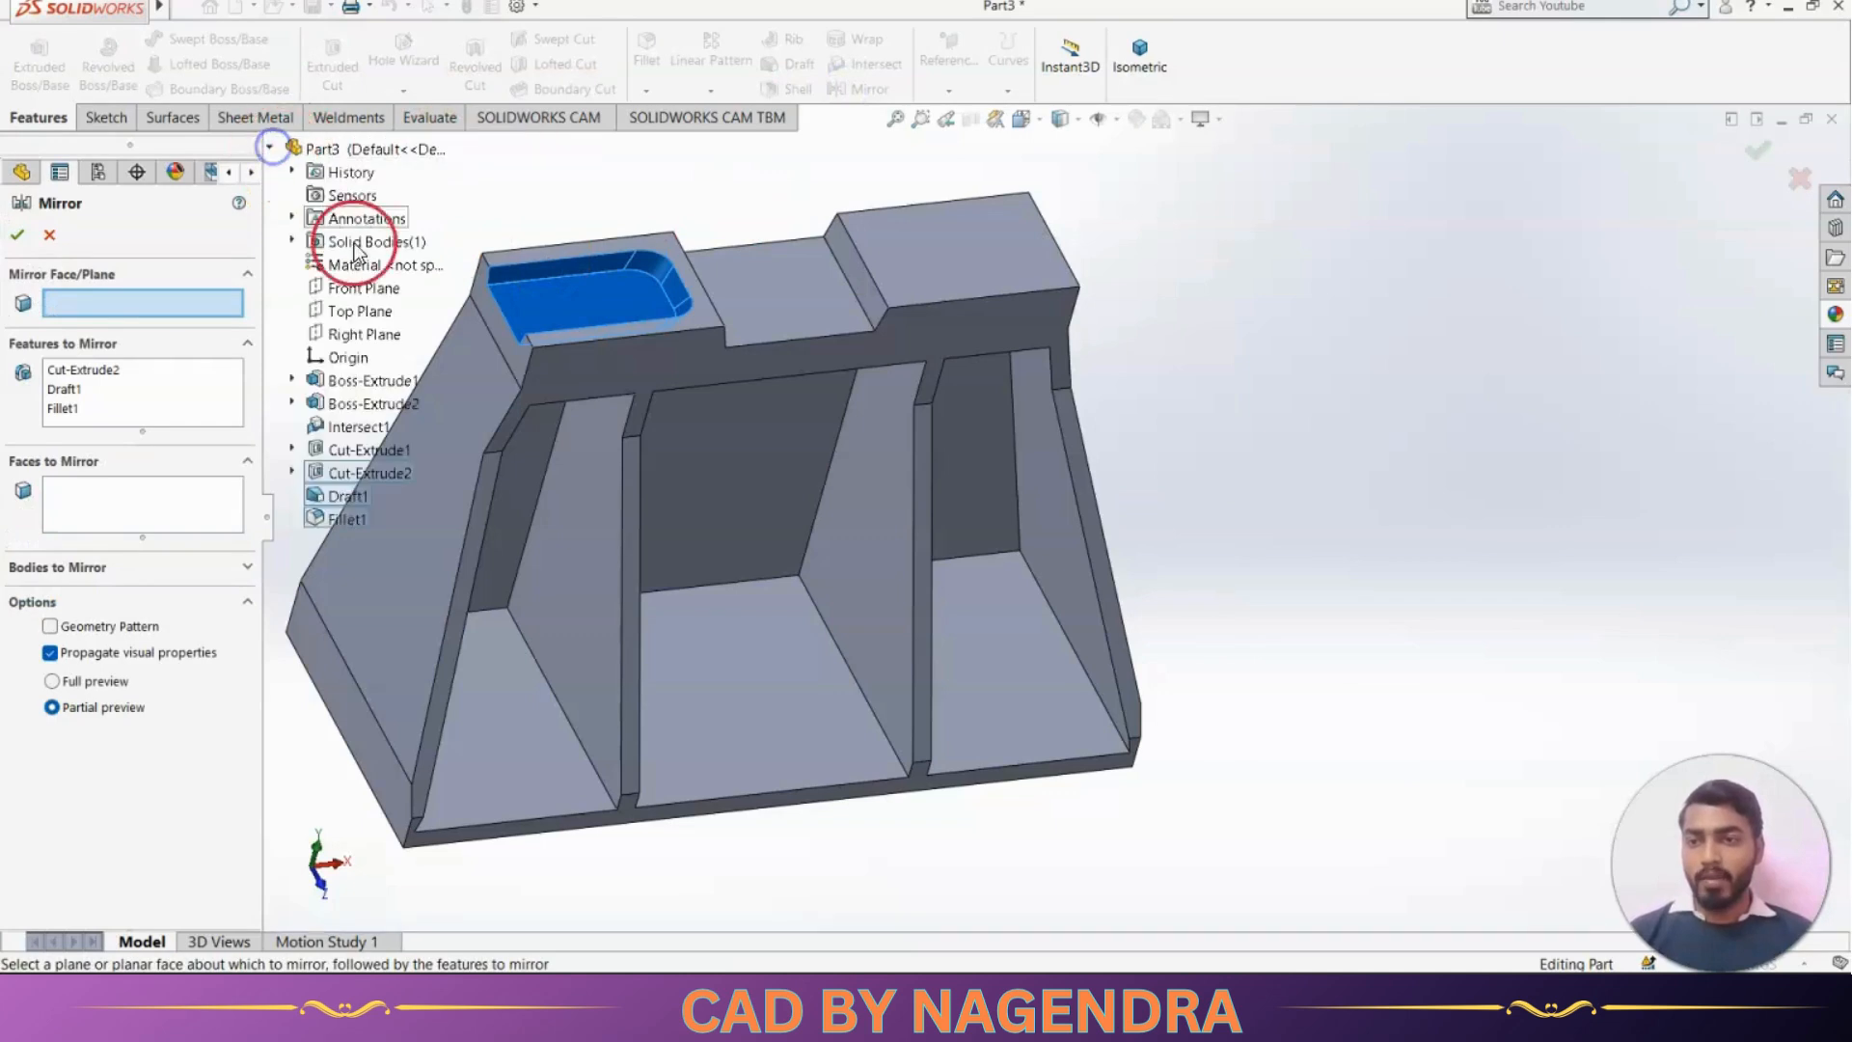
pyautogui.click(366, 333)
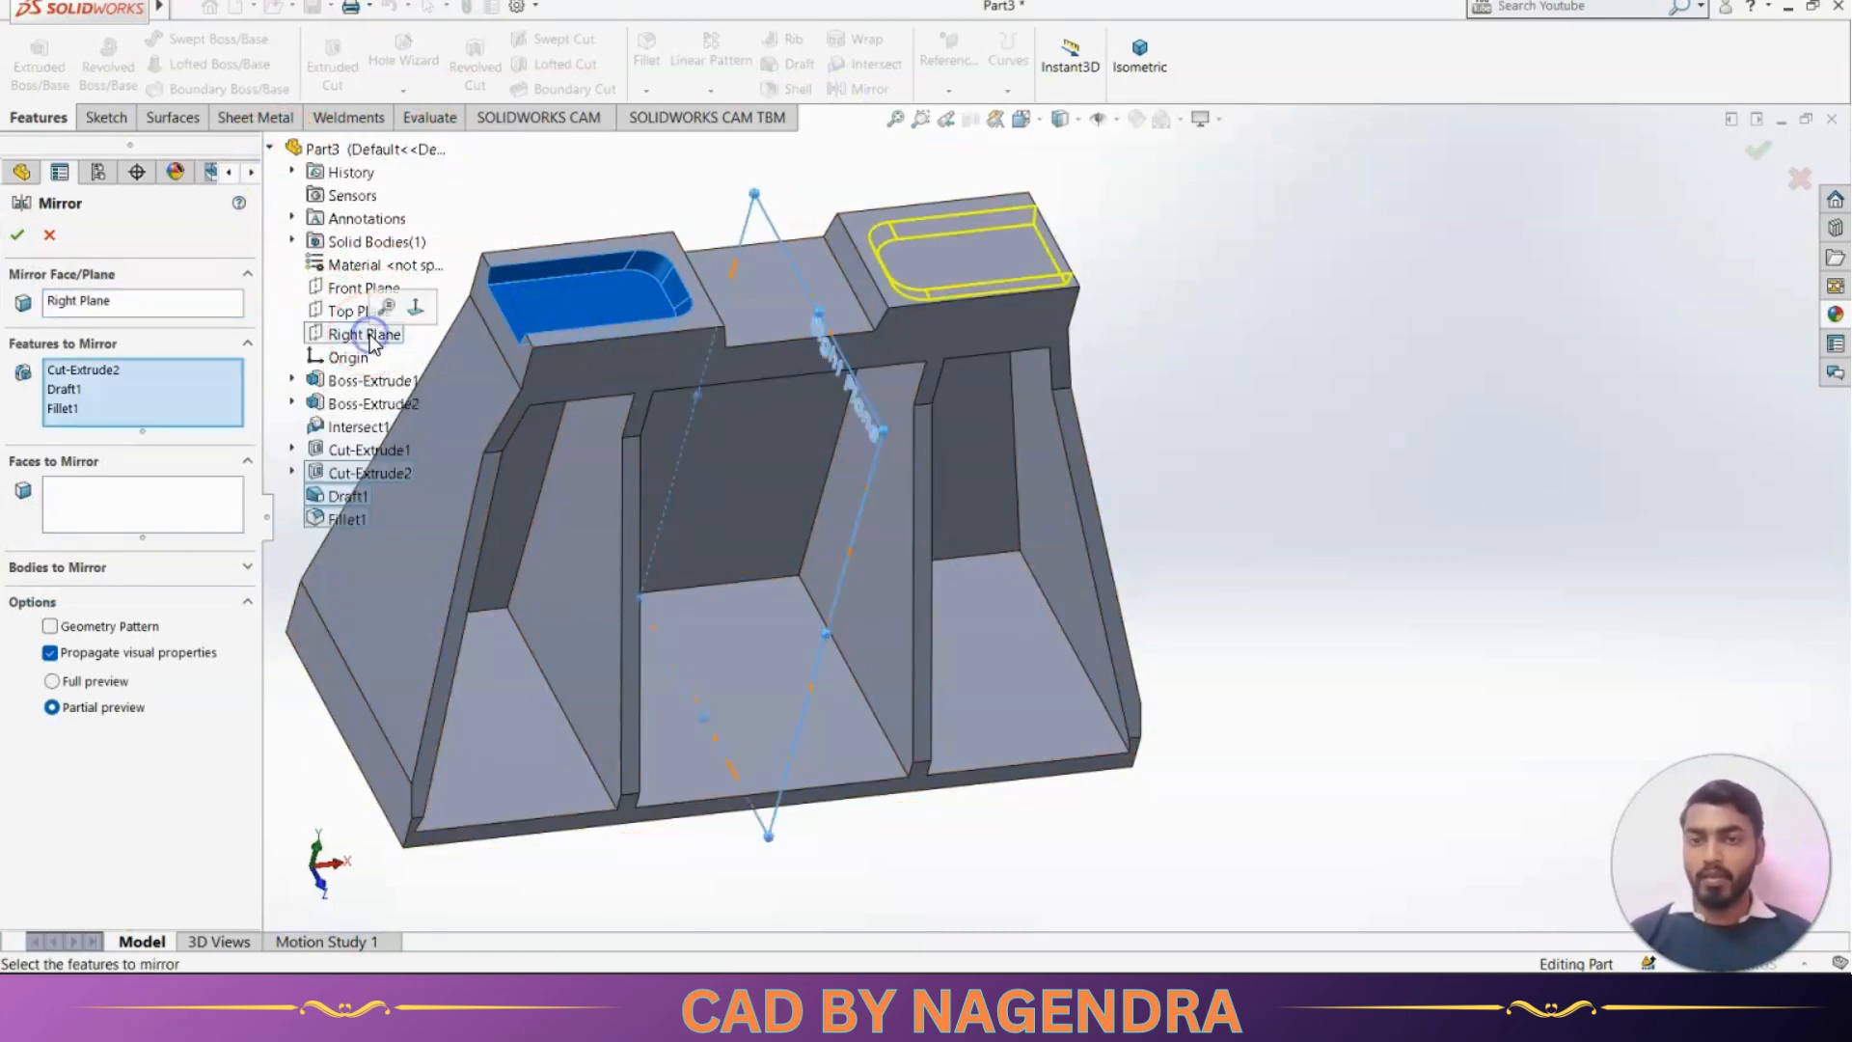
pyautogui.click(17, 236)
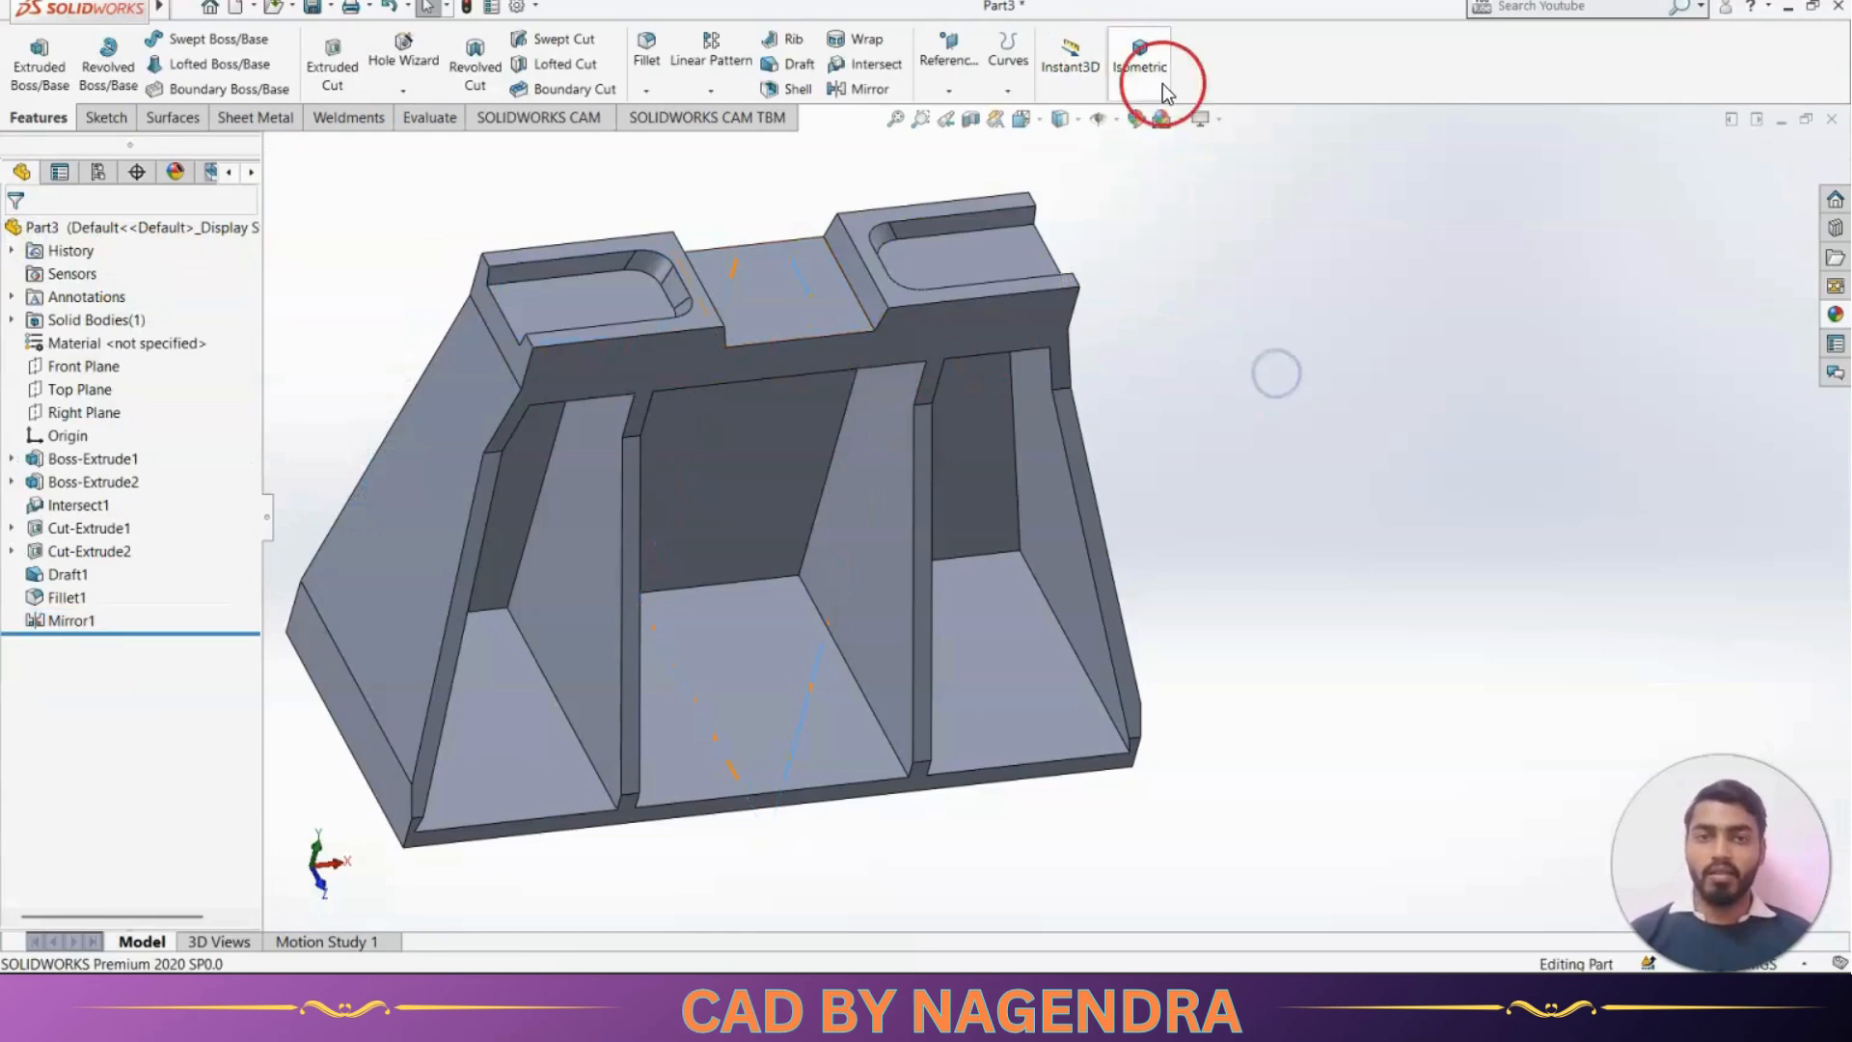
pyautogui.click(1165, 89)
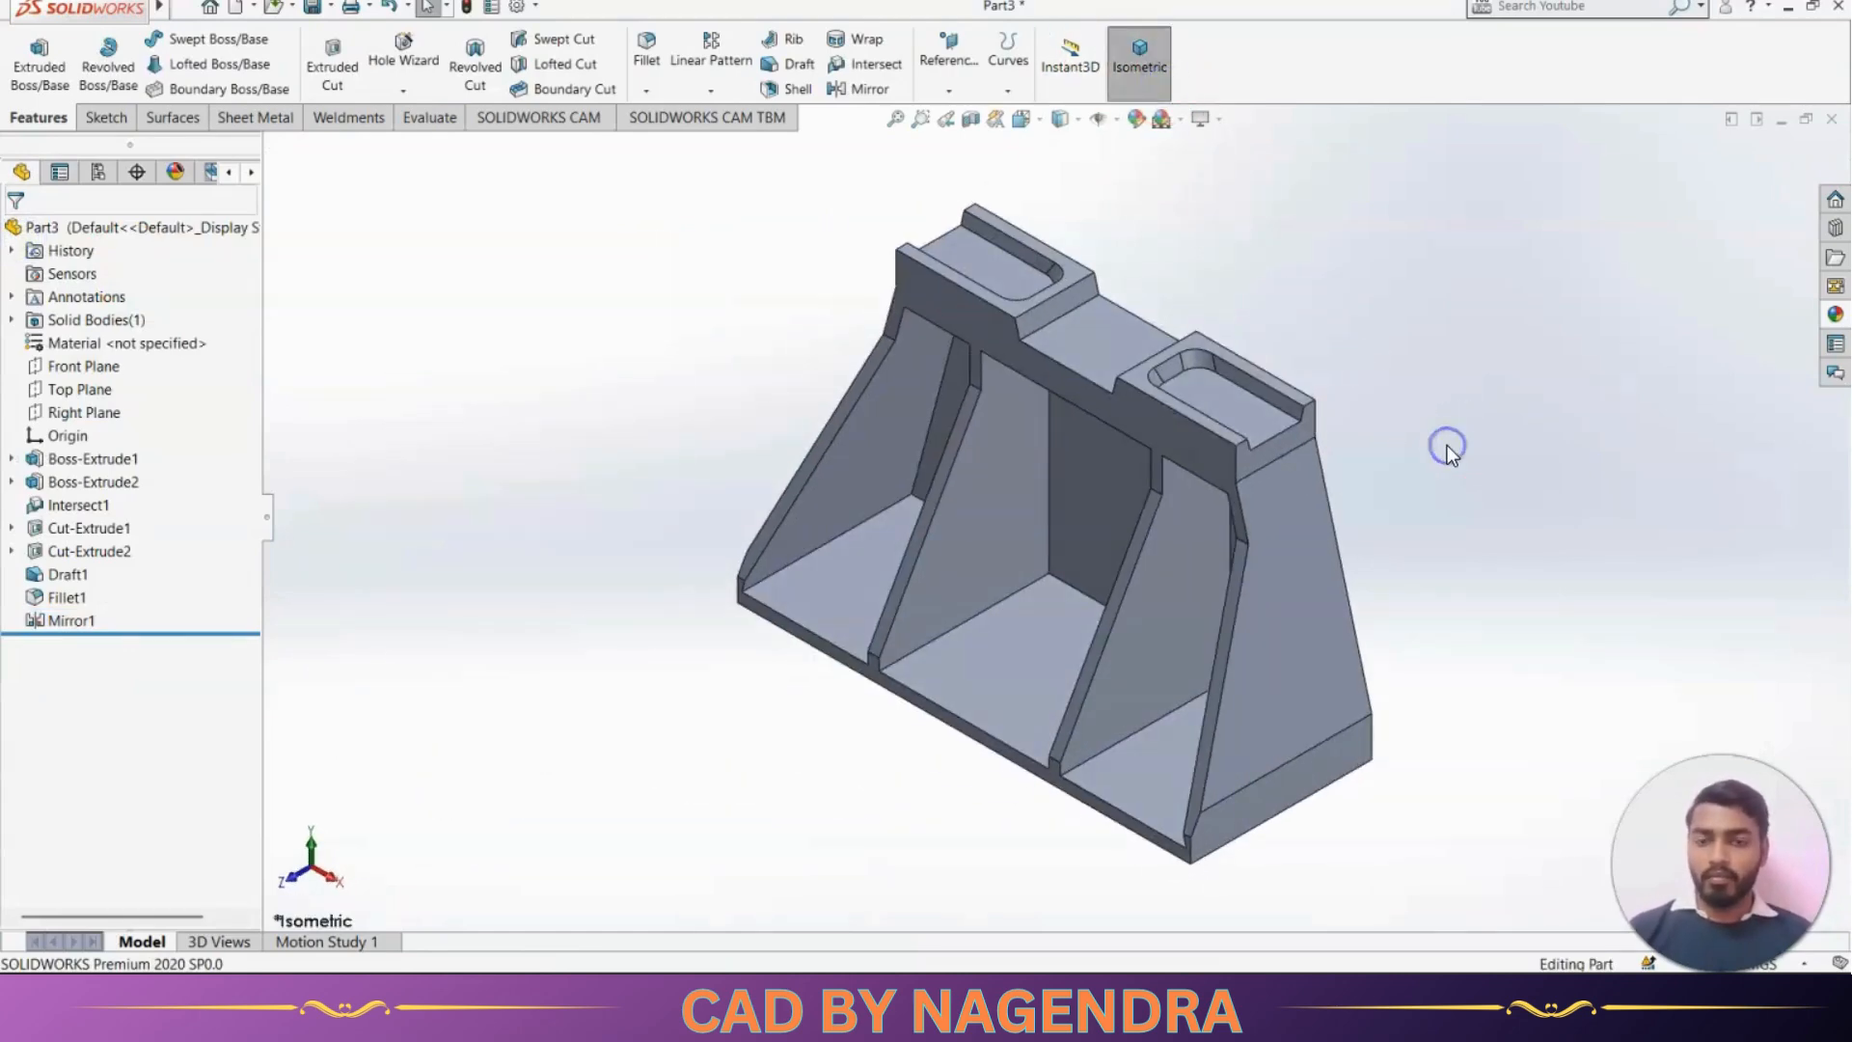
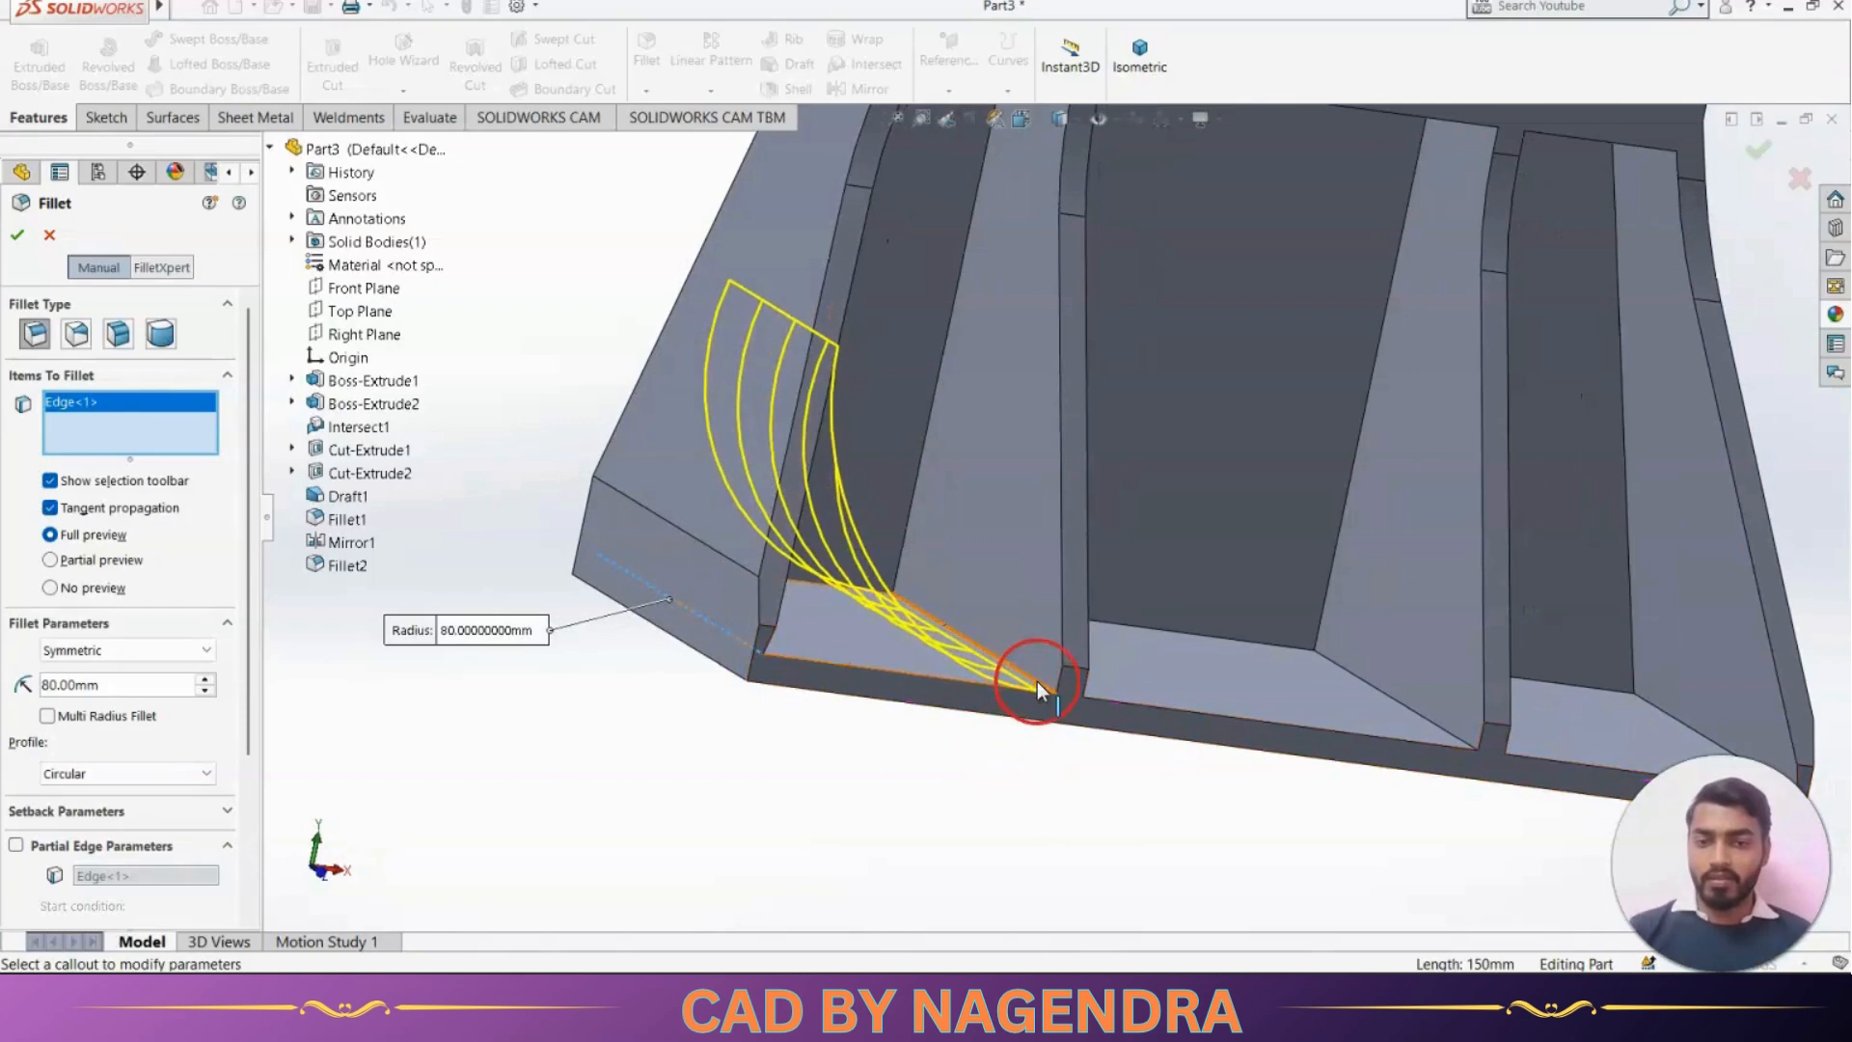
pyautogui.click(1376, 685)
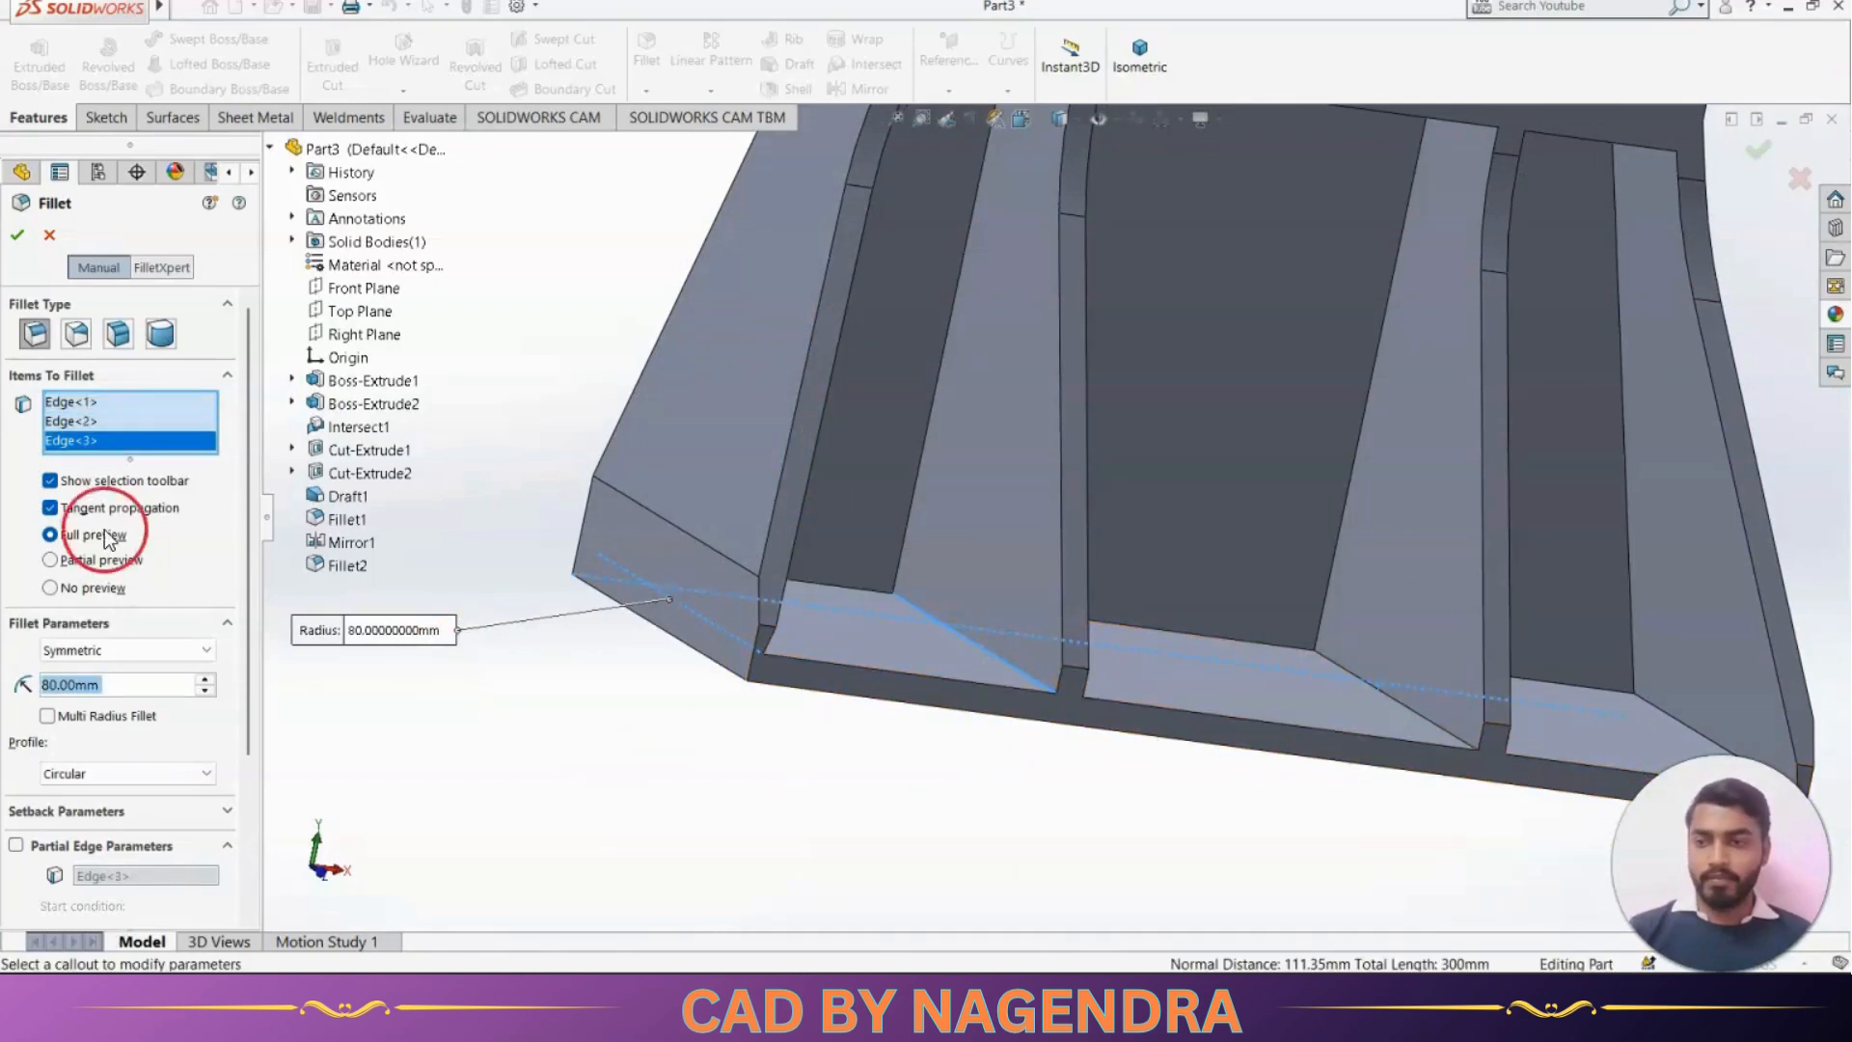
pyautogui.rightClick(127, 441)
pyautogui.click(153, 481)
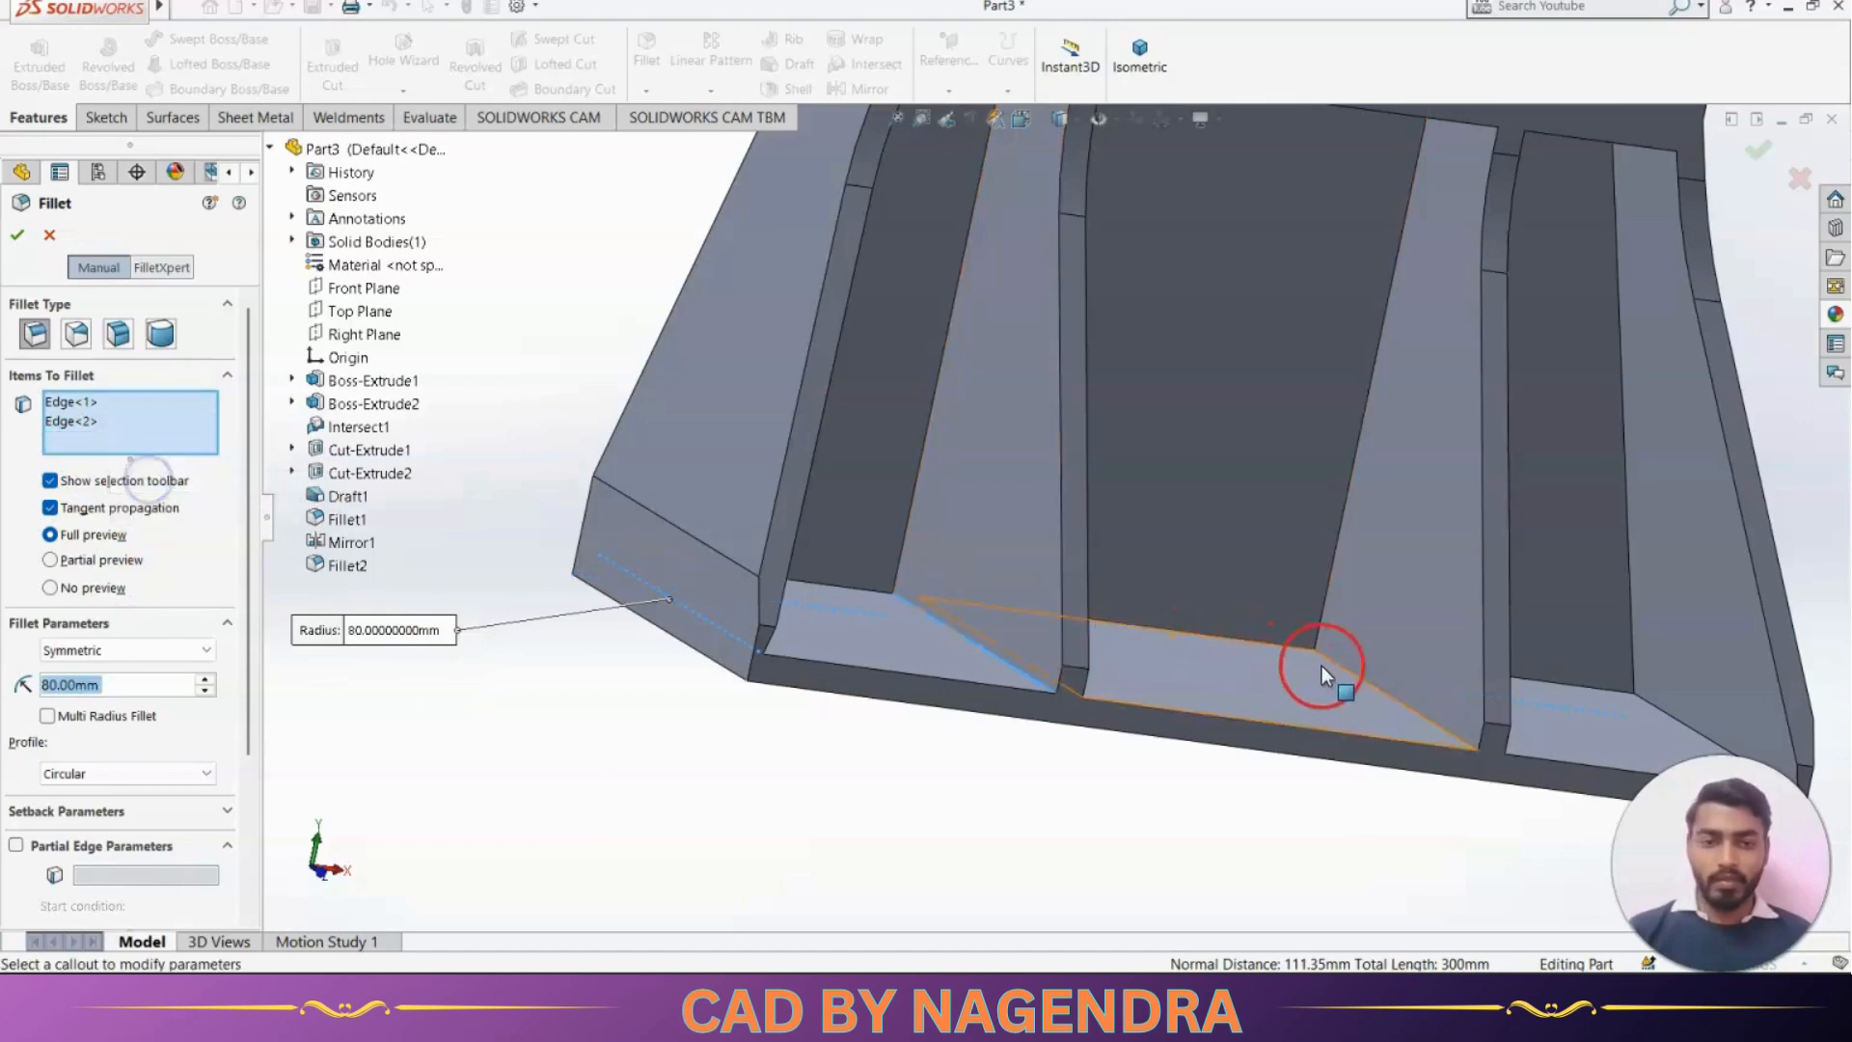
pyautogui.click(1357, 675)
pyautogui.hotkey('alt', 'Tab')
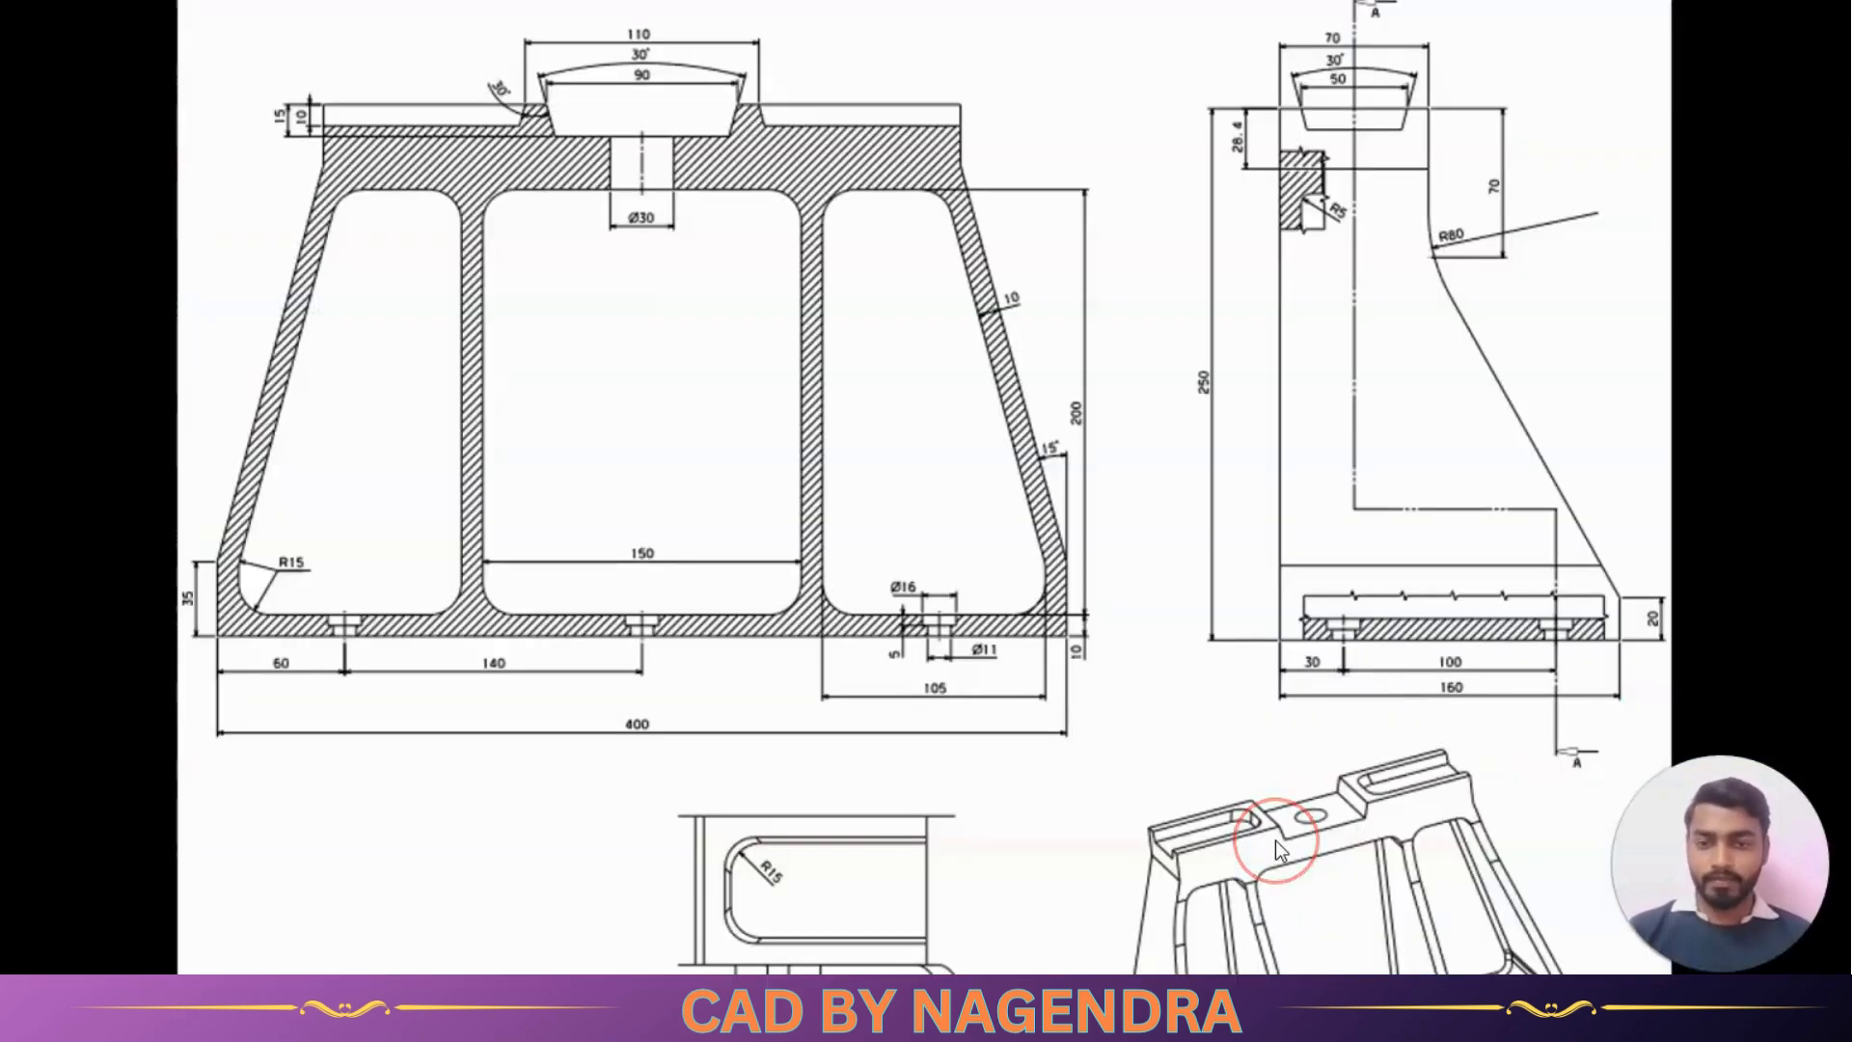
pyautogui.hotkey('alt', 'Tab')
pyautogui.click(1743, 756)
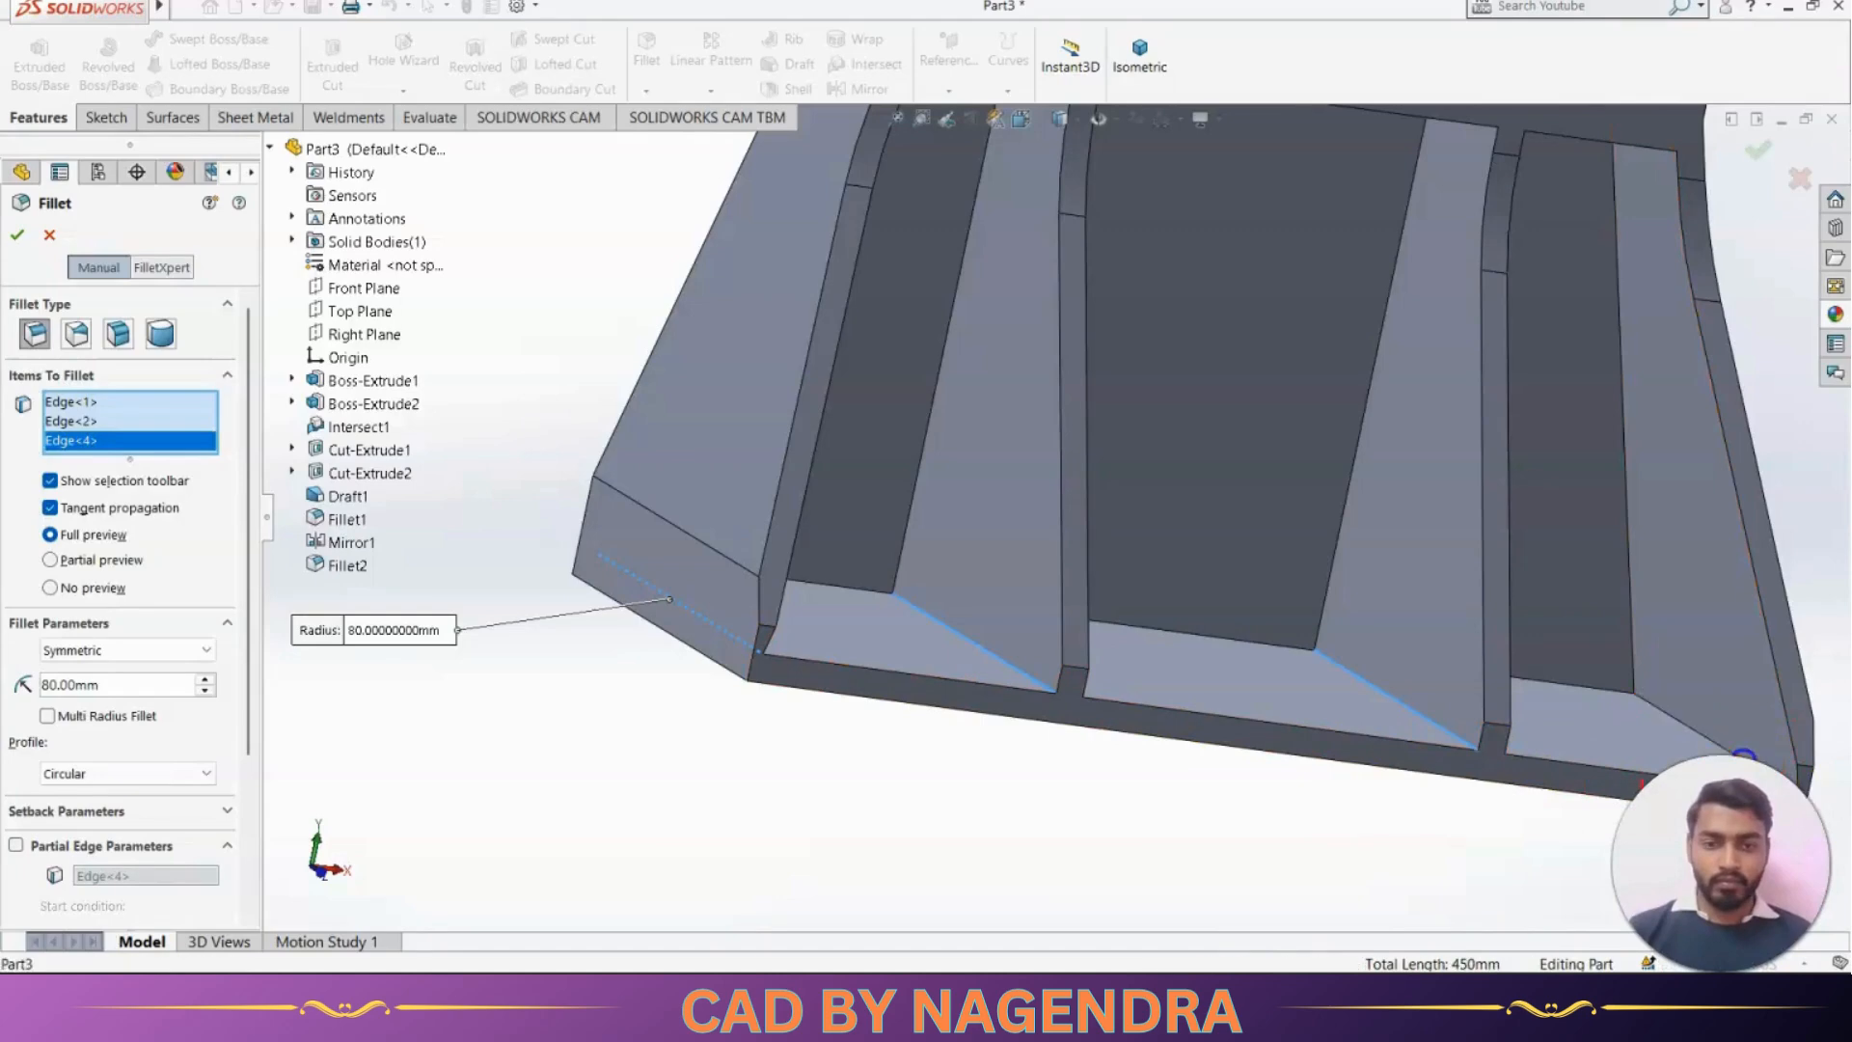
pyautogui.moveTo(1640, 877); pyautogui.dragTo(1114, 714, button='middle')
pyautogui.click(830, 689)
pyautogui.scroll(-2, 1064, 685)
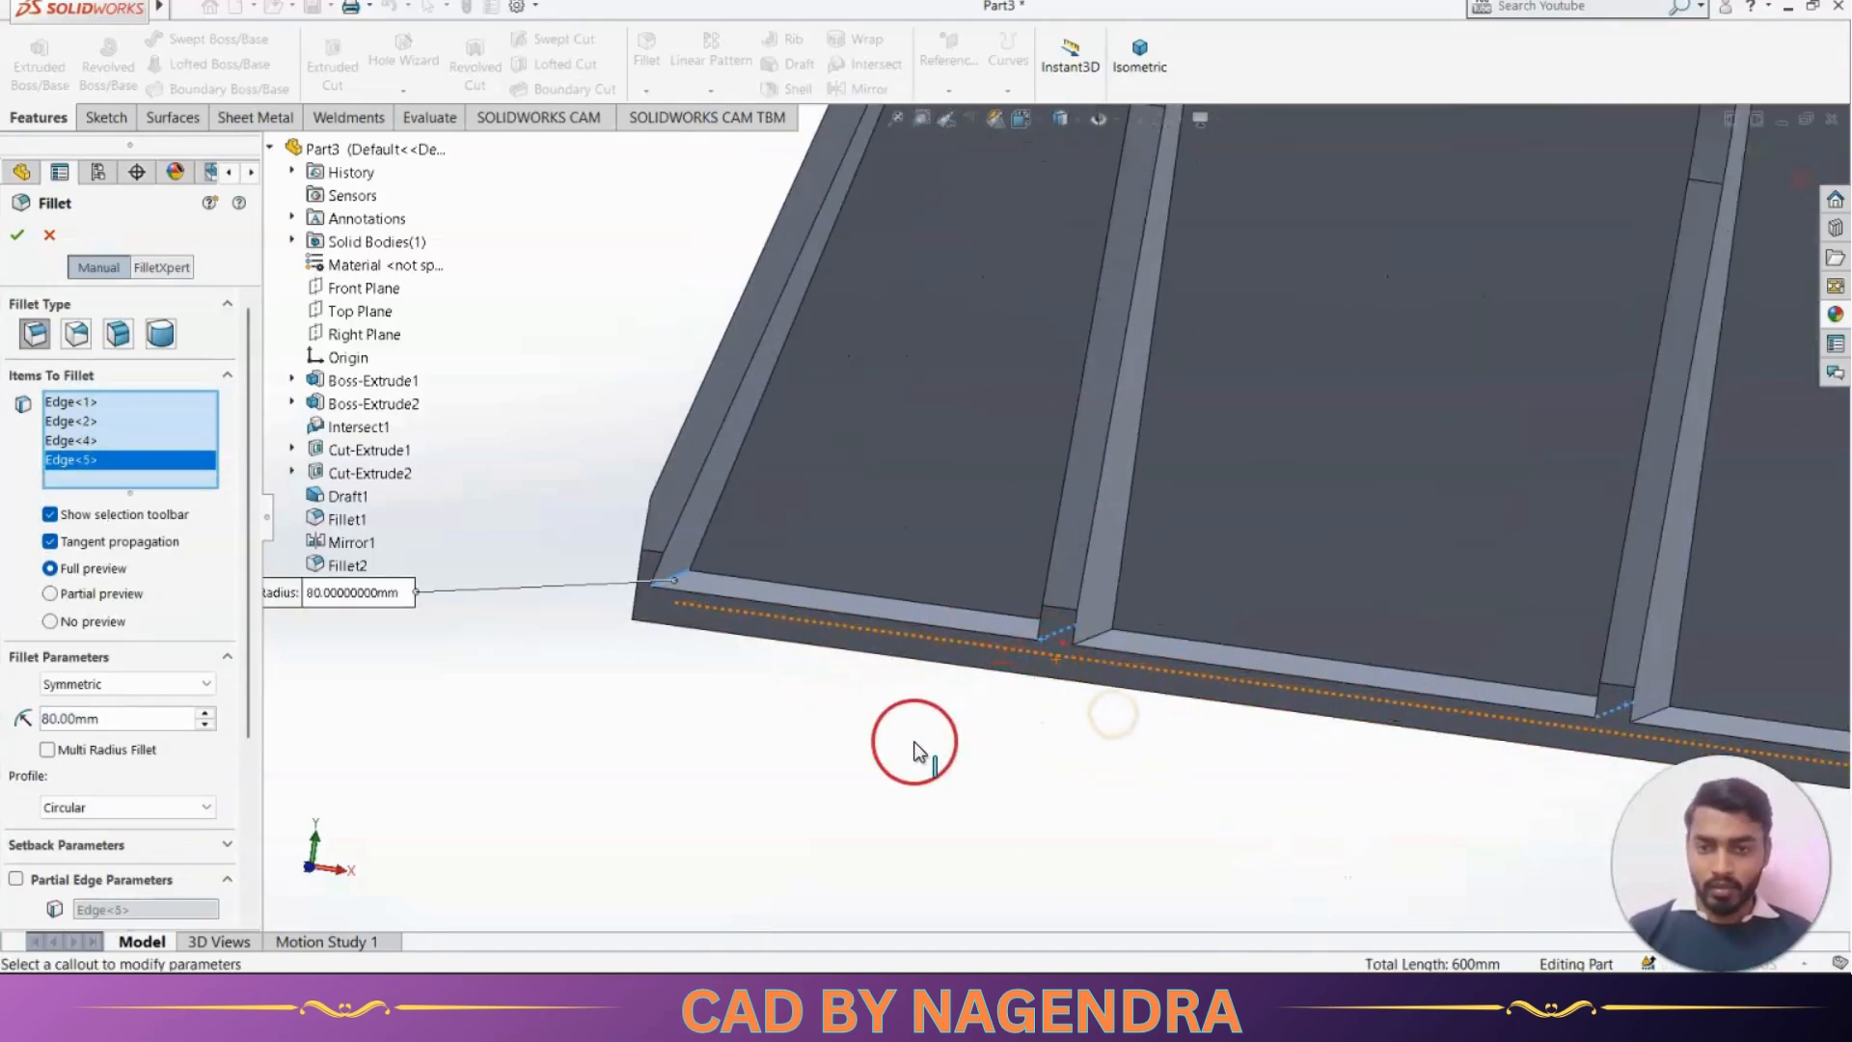
pyautogui.scroll(-1, 916, 746)
pyautogui.moveTo(976, 756); pyautogui.dragTo(933, 758, button='middle')
pyautogui.rightClick(736, 769)
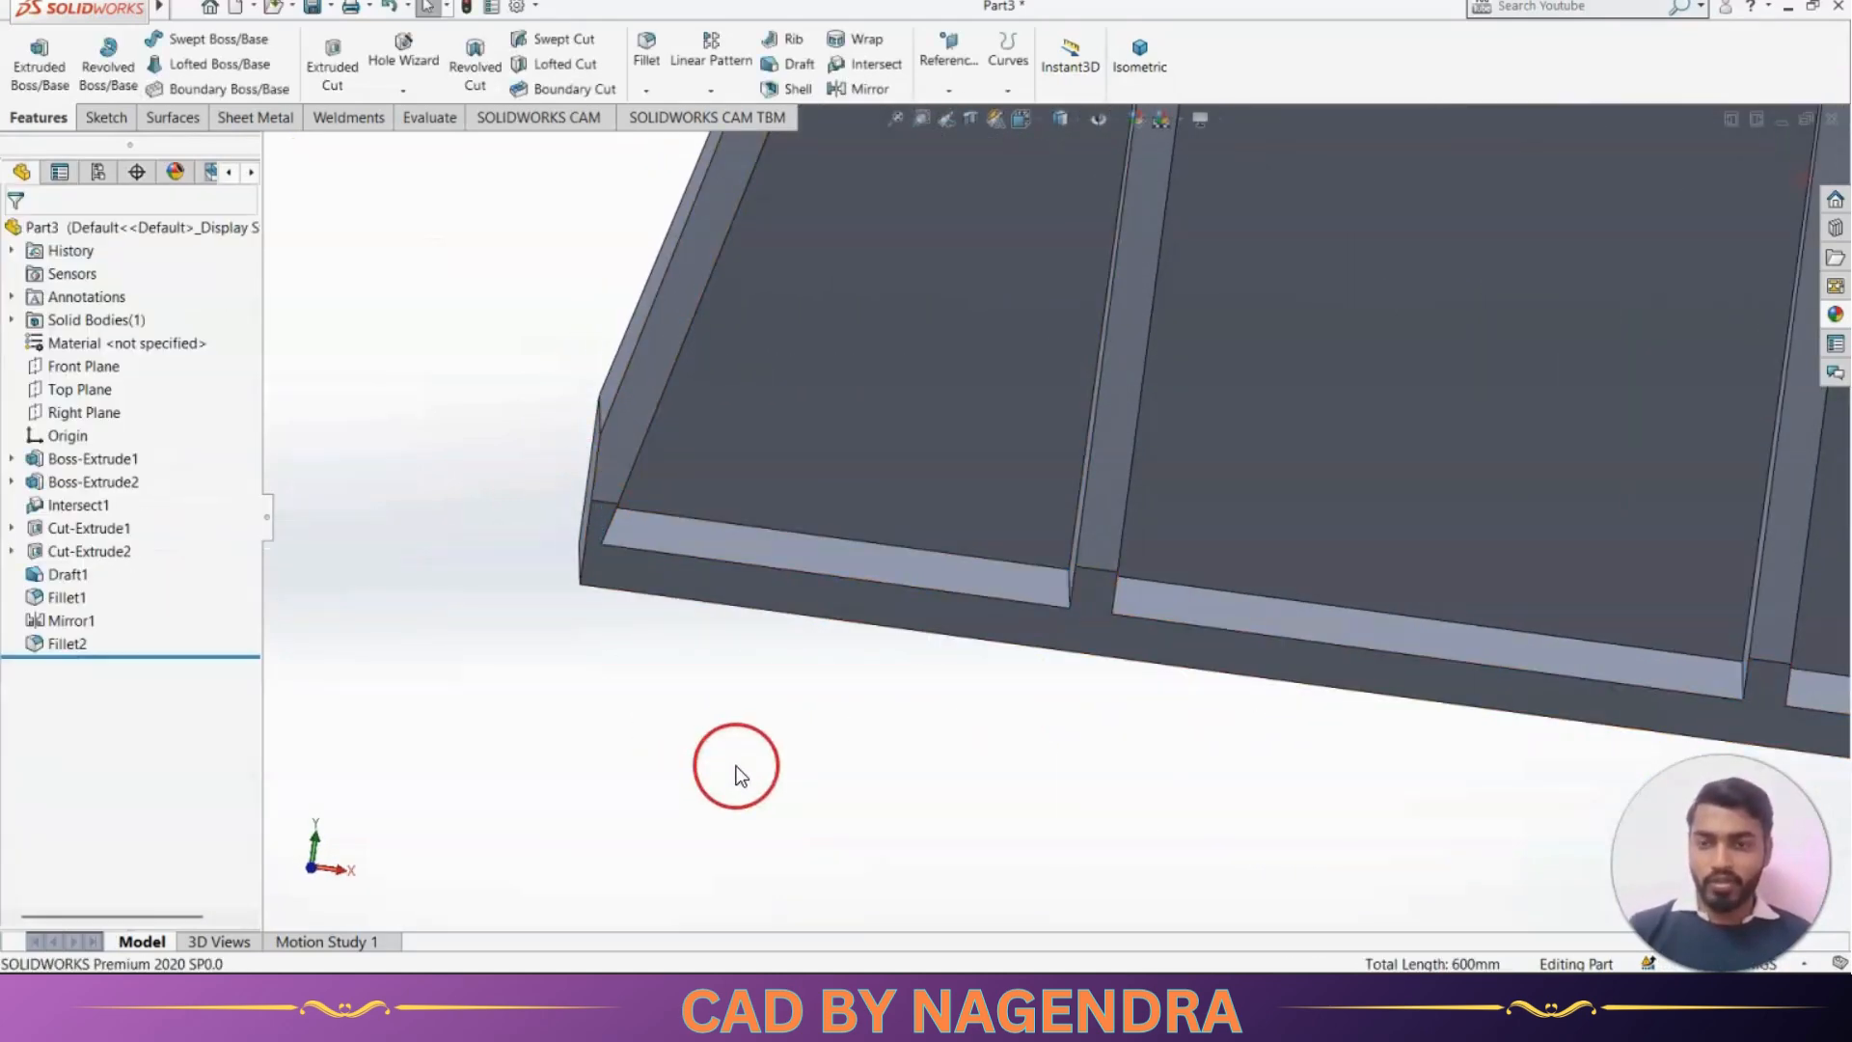
# Check the outer pocket's lower corner in the reference drawing and open the pocket cut's sketch for editing, viewed face-on
pyautogui.moveTo(852, 541); pyautogui.dragTo(670, 425, button='middle')
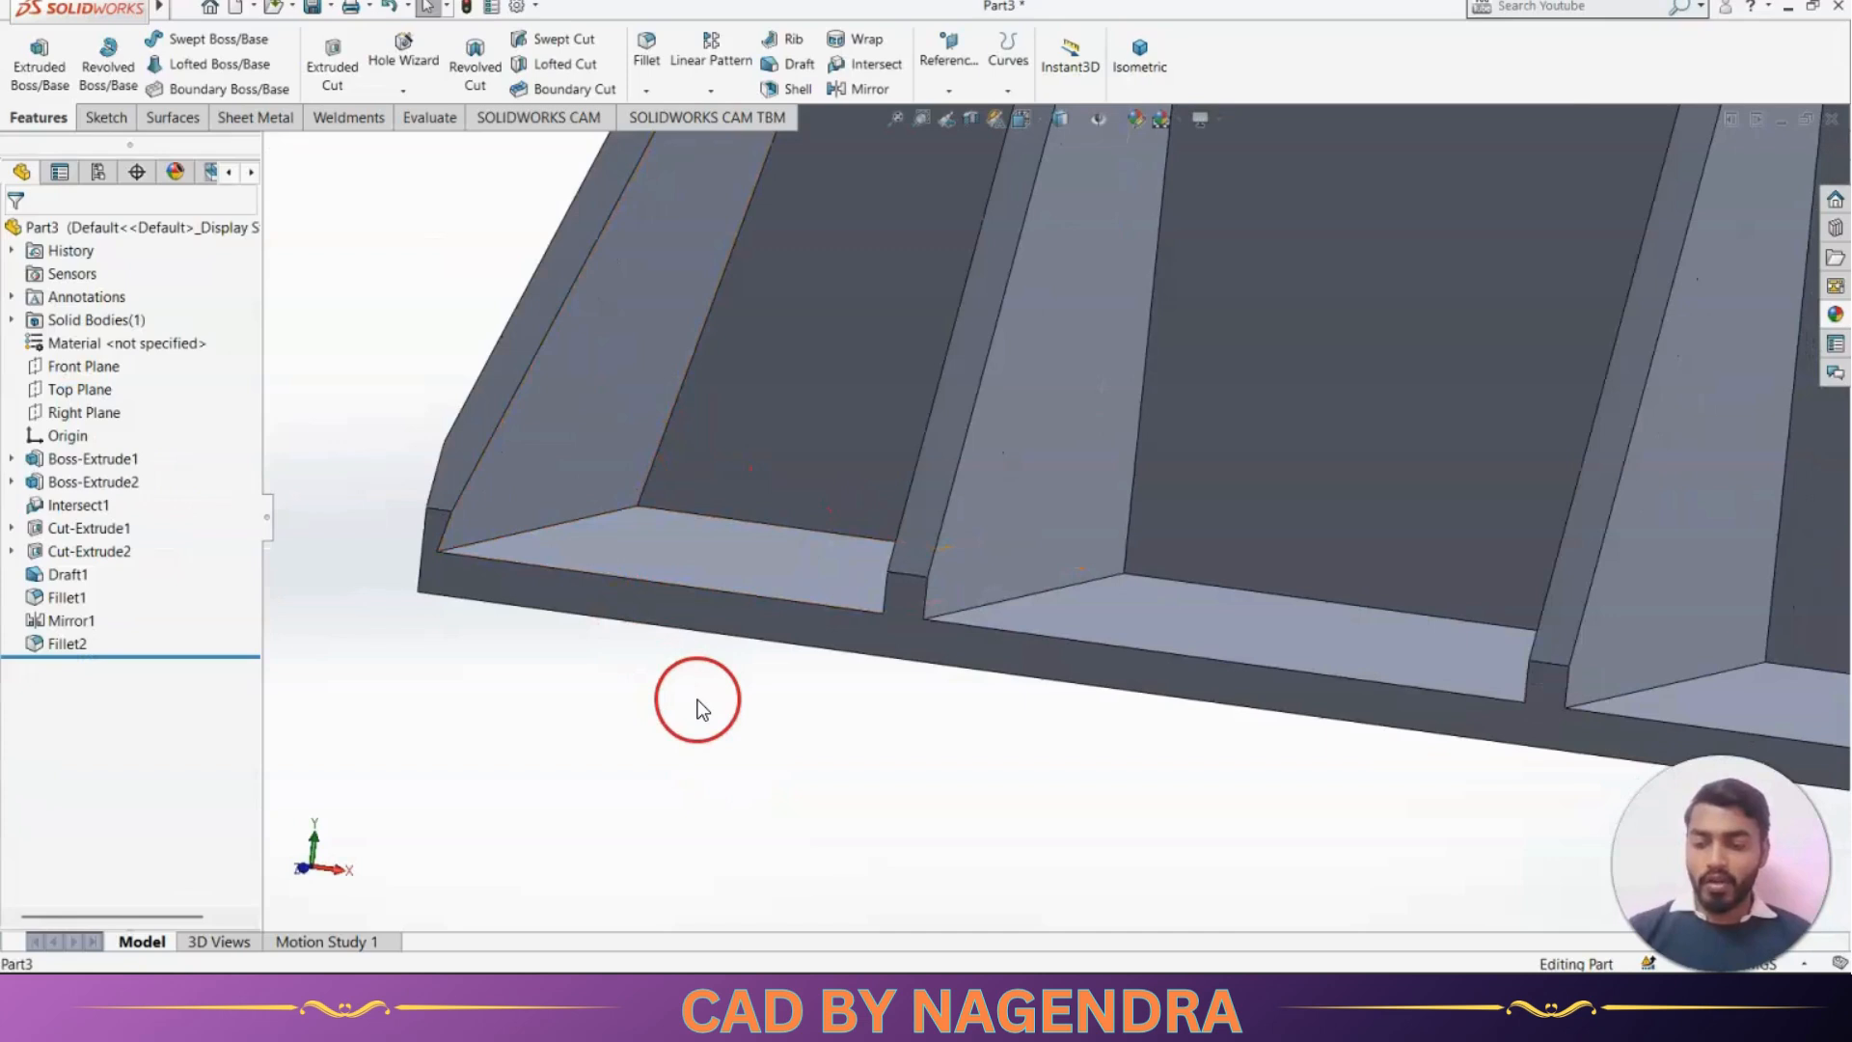
pyautogui.hotkey('alt', 'Tab')
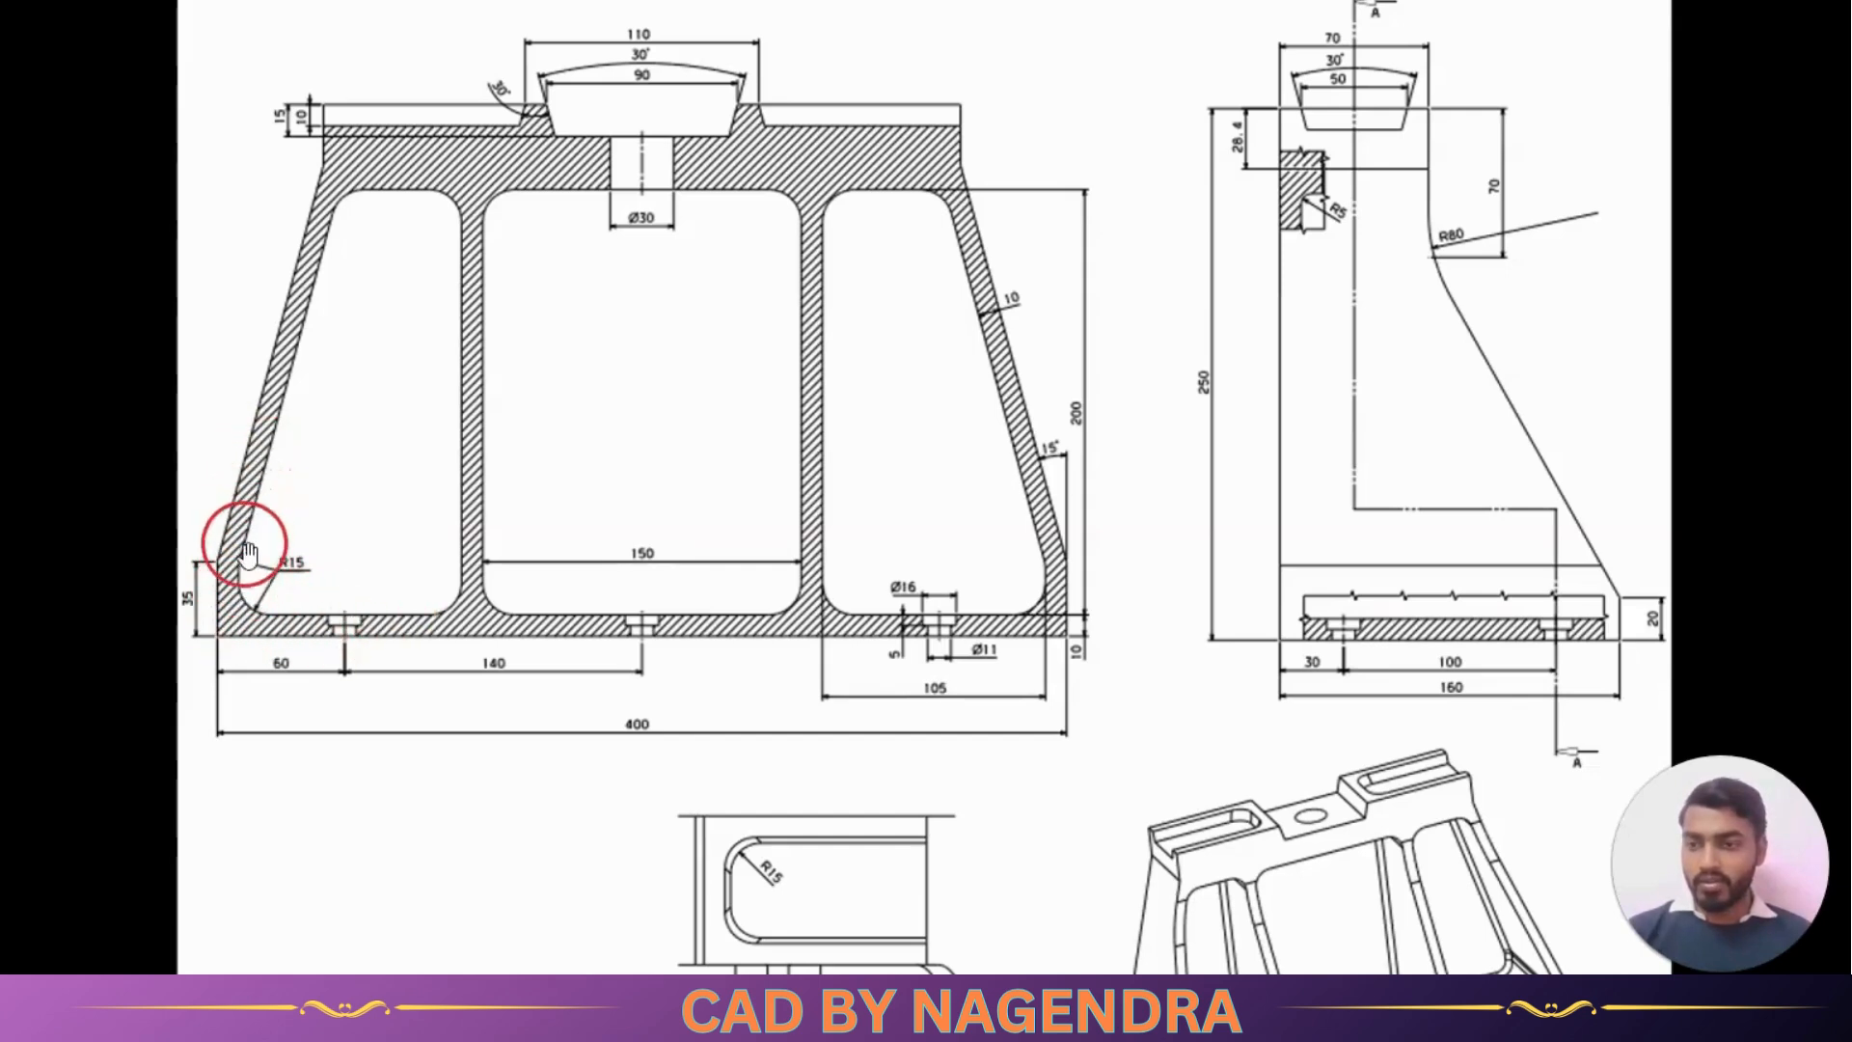
pyautogui.hotkey('alt', 'Tab')
pyautogui.scroll(3, 886, 608)
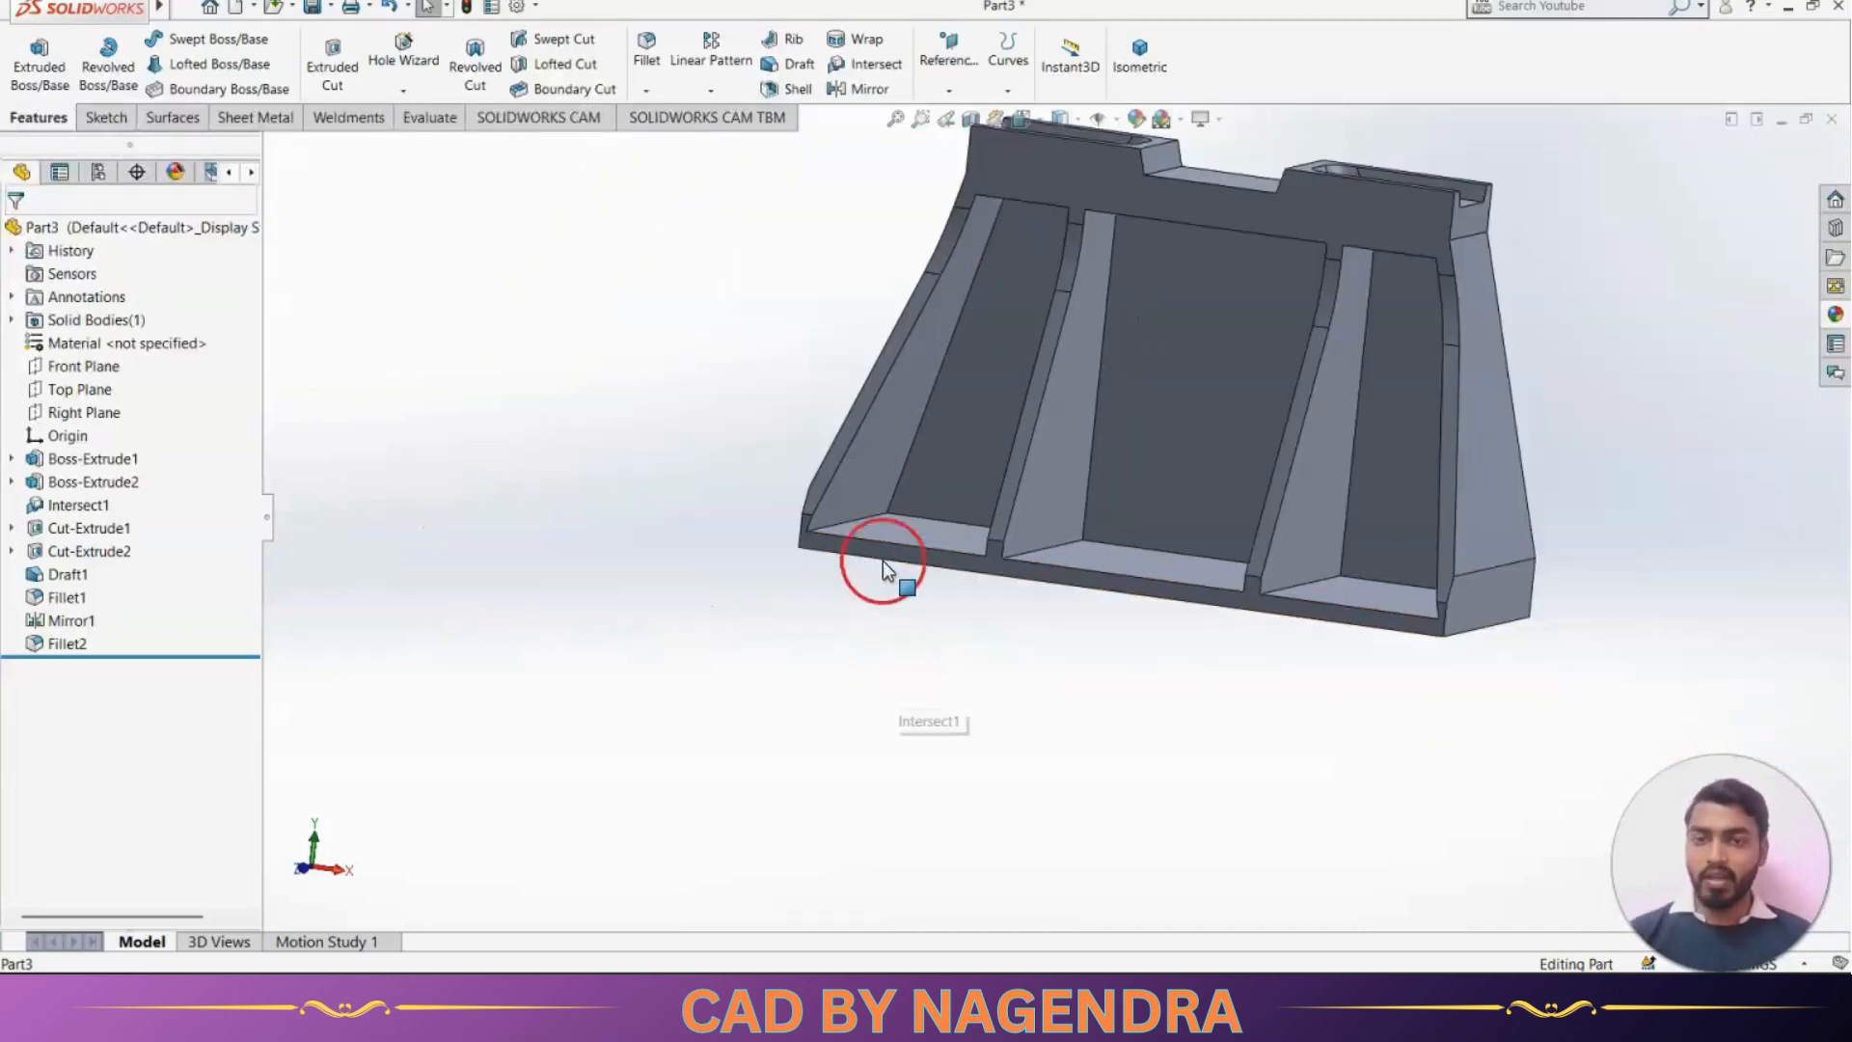
pyautogui.scroll(-3, 923, 512)
pyautogui.scroll(-2, 911, 504)
pyautogui.click(902, 499)
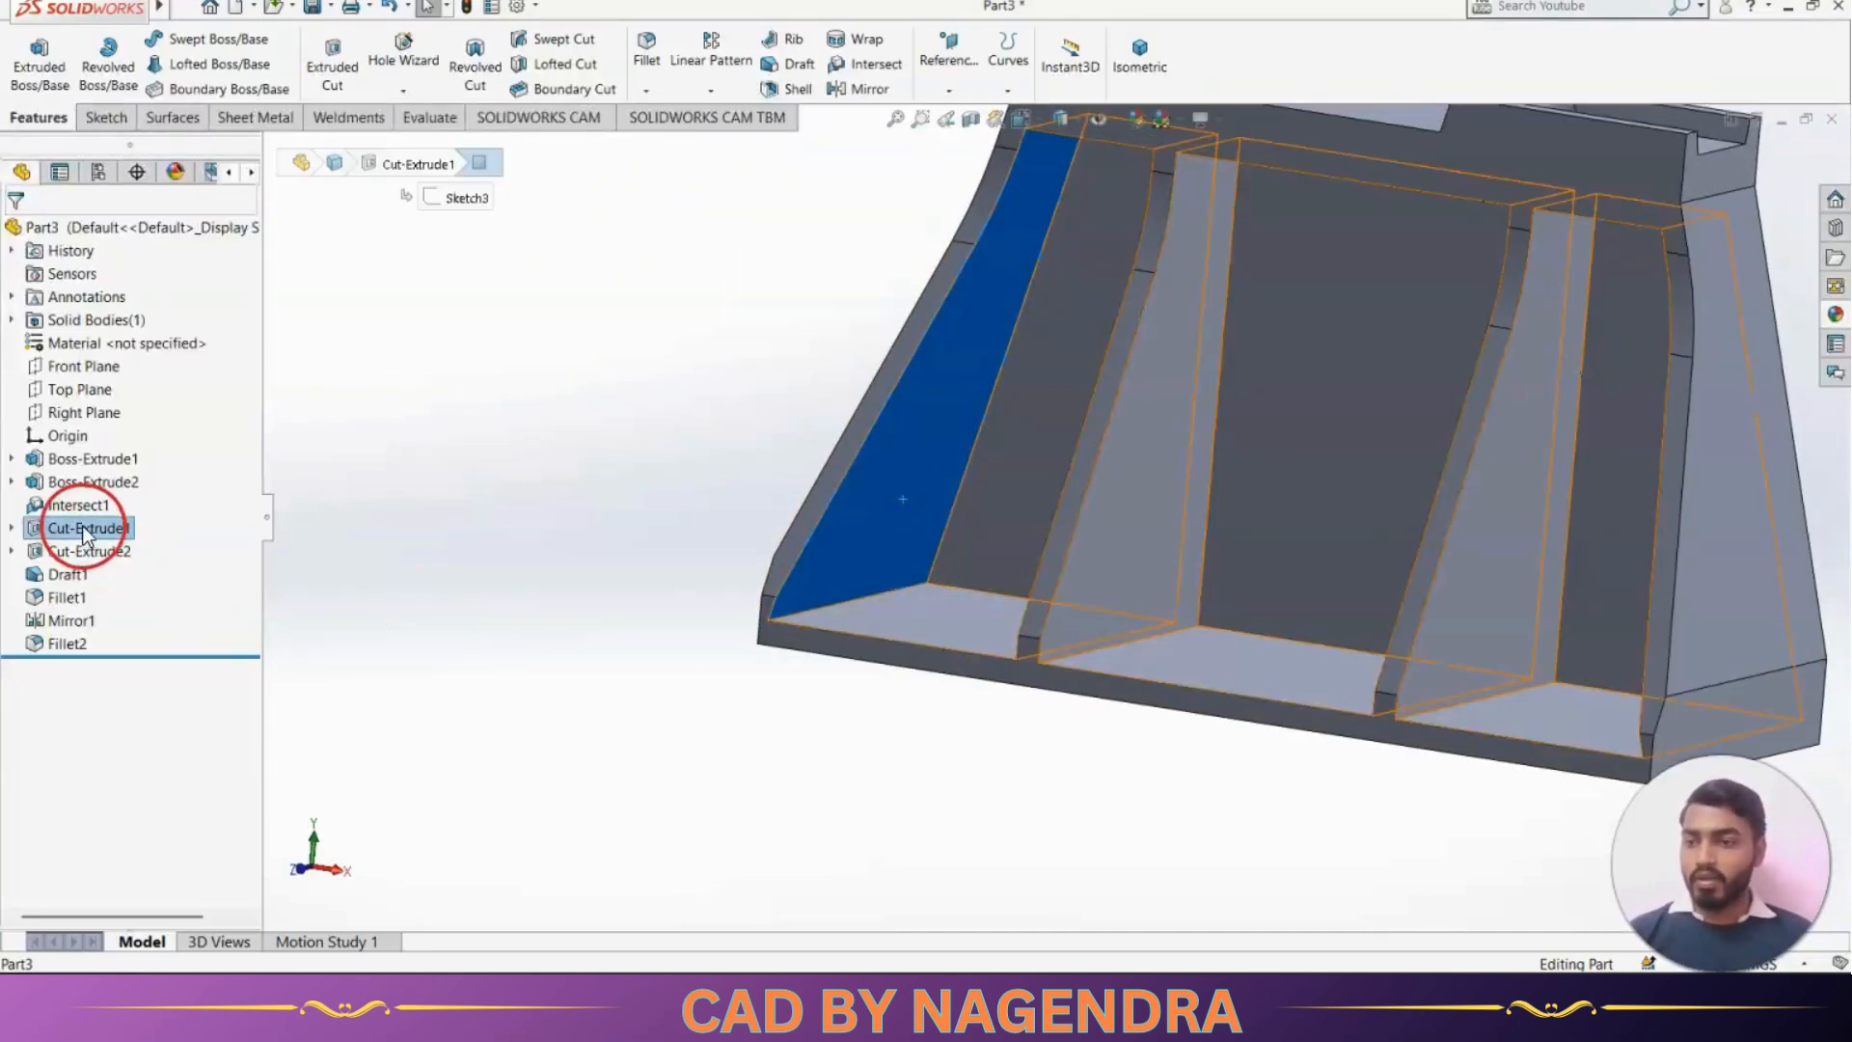
pyautogui.click(12, 528)
pyautogui.click(93, 550)
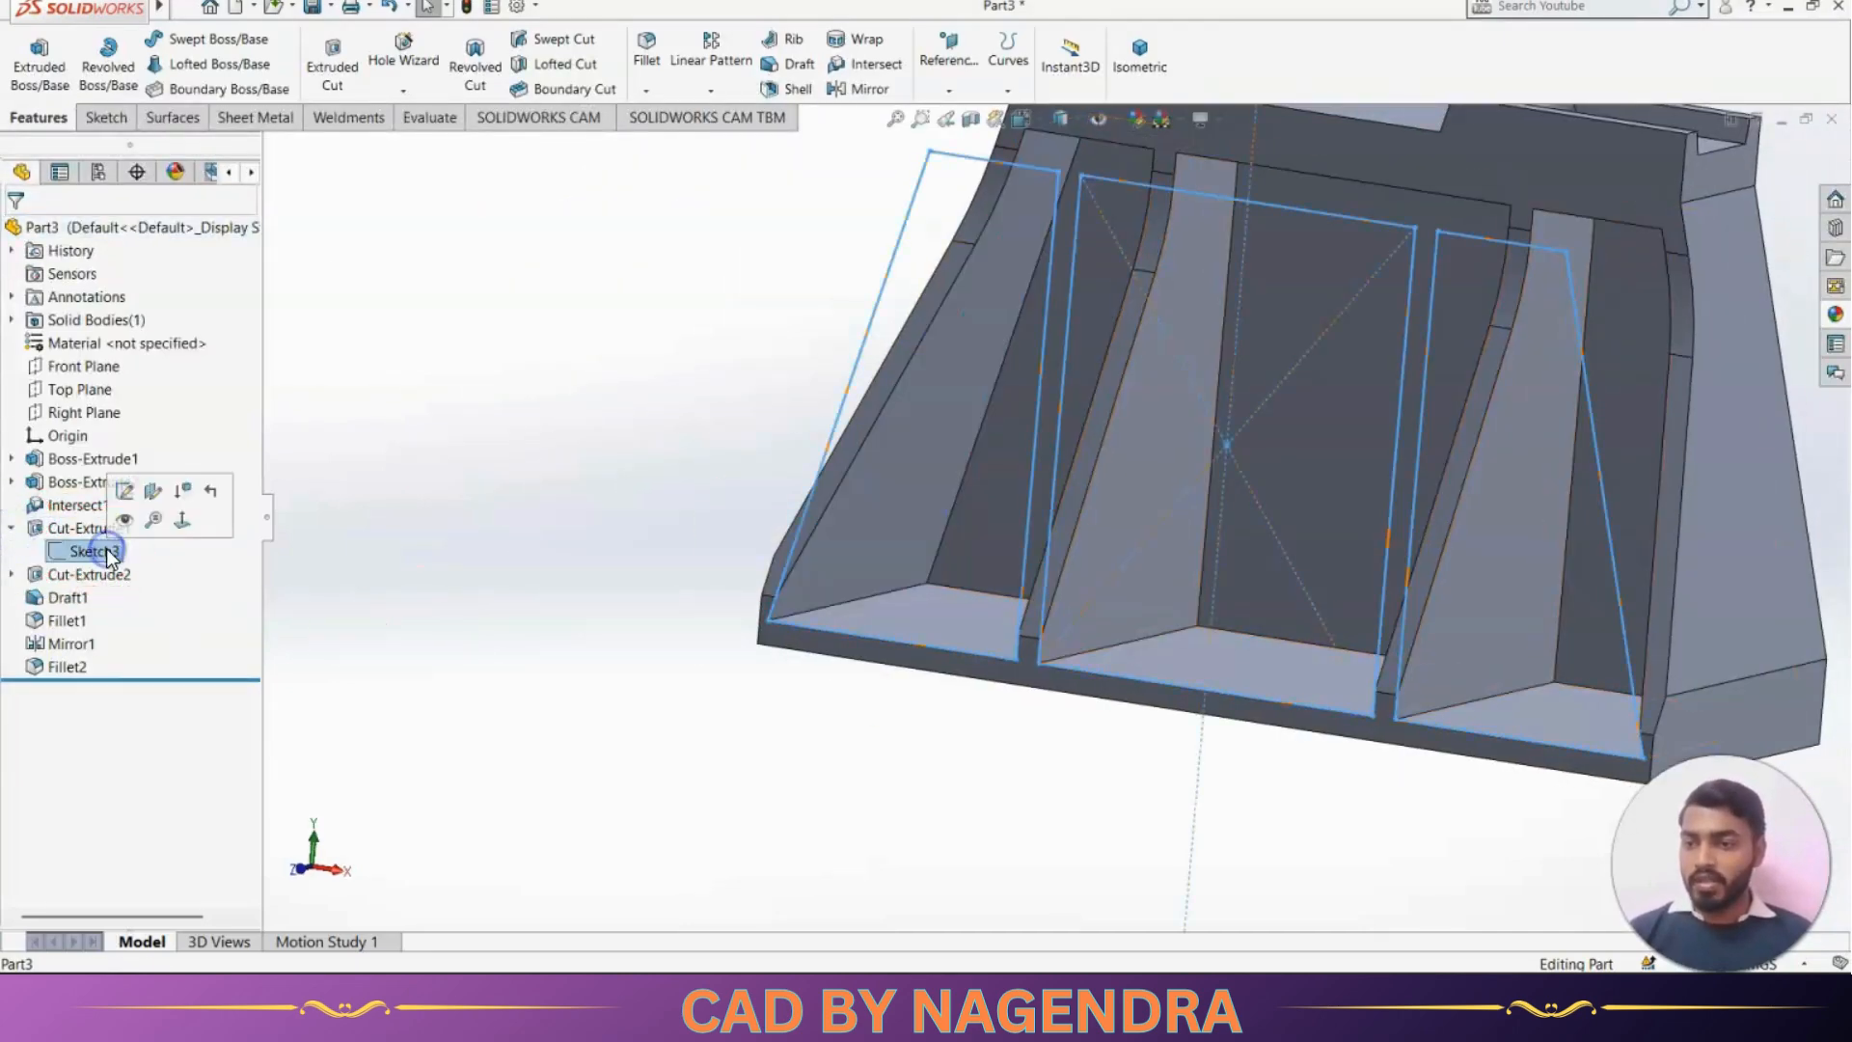
pyautogui.click(124, 494)
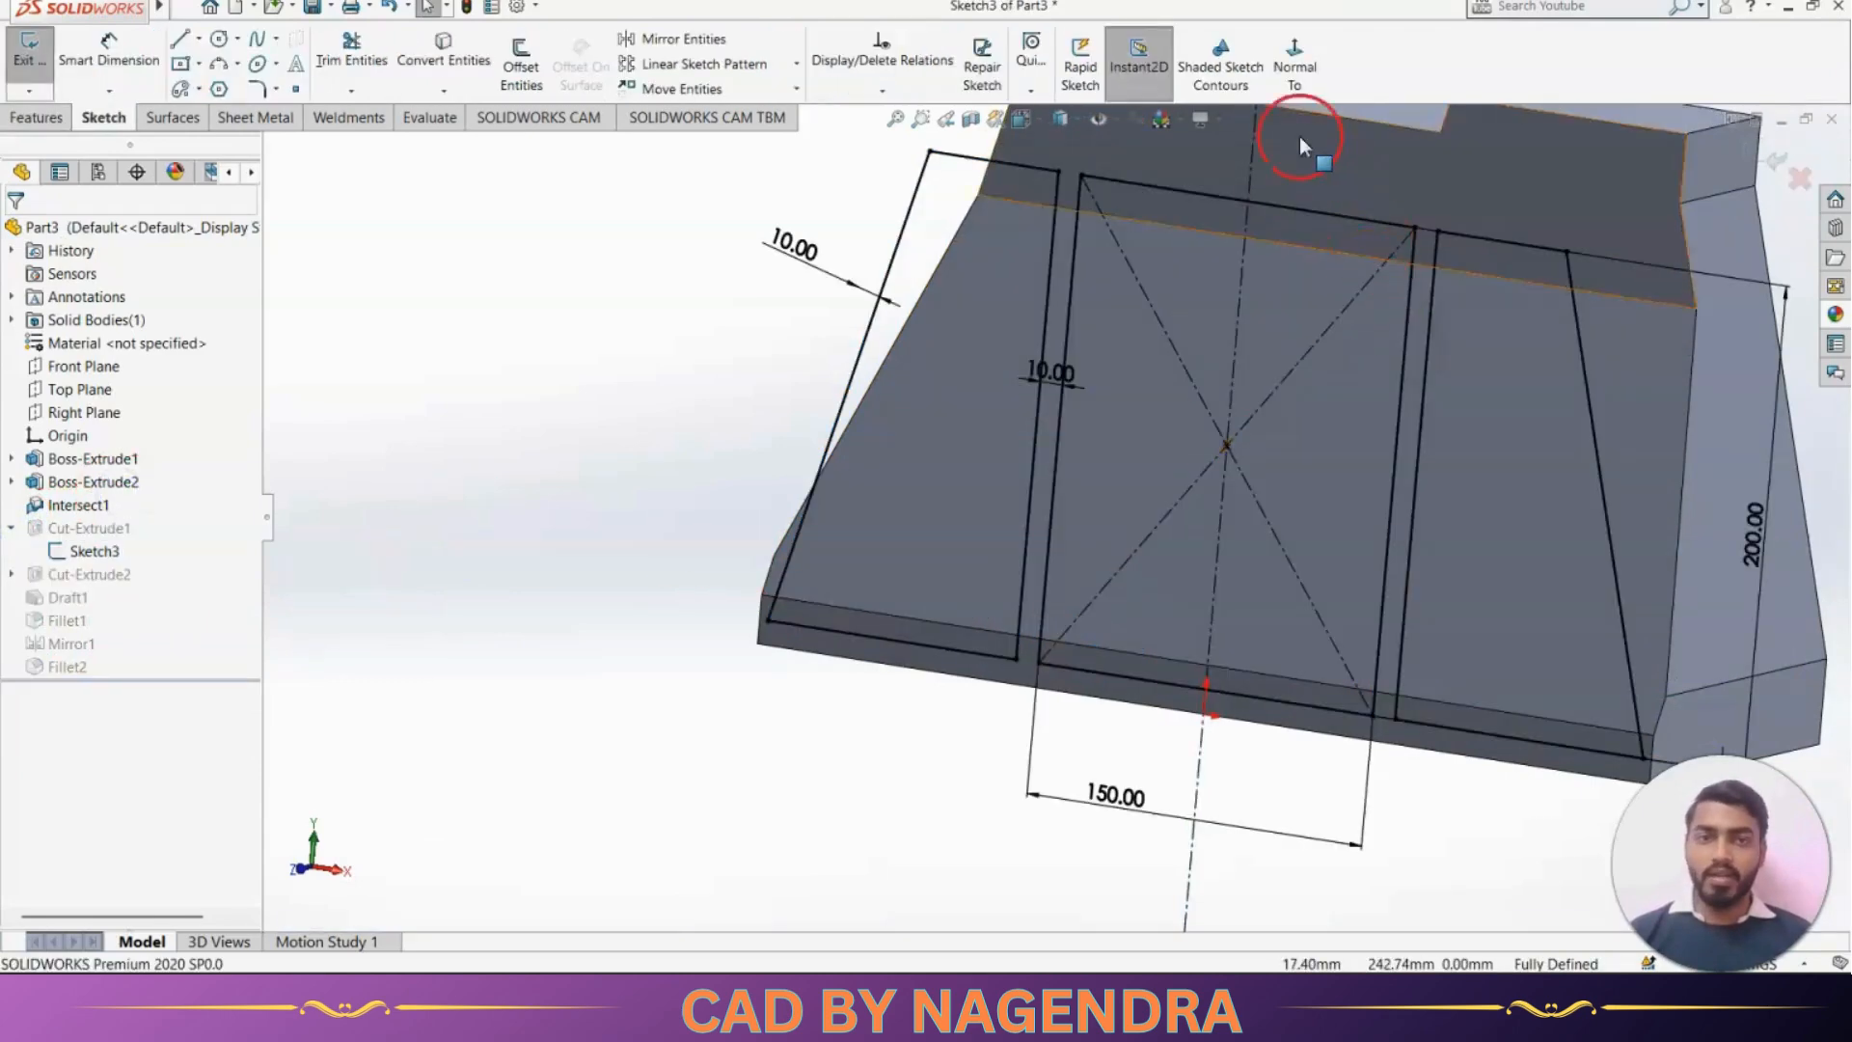
pyautogui.click(1294, 60)
pyautogui.scroll(-3, 701, 724)
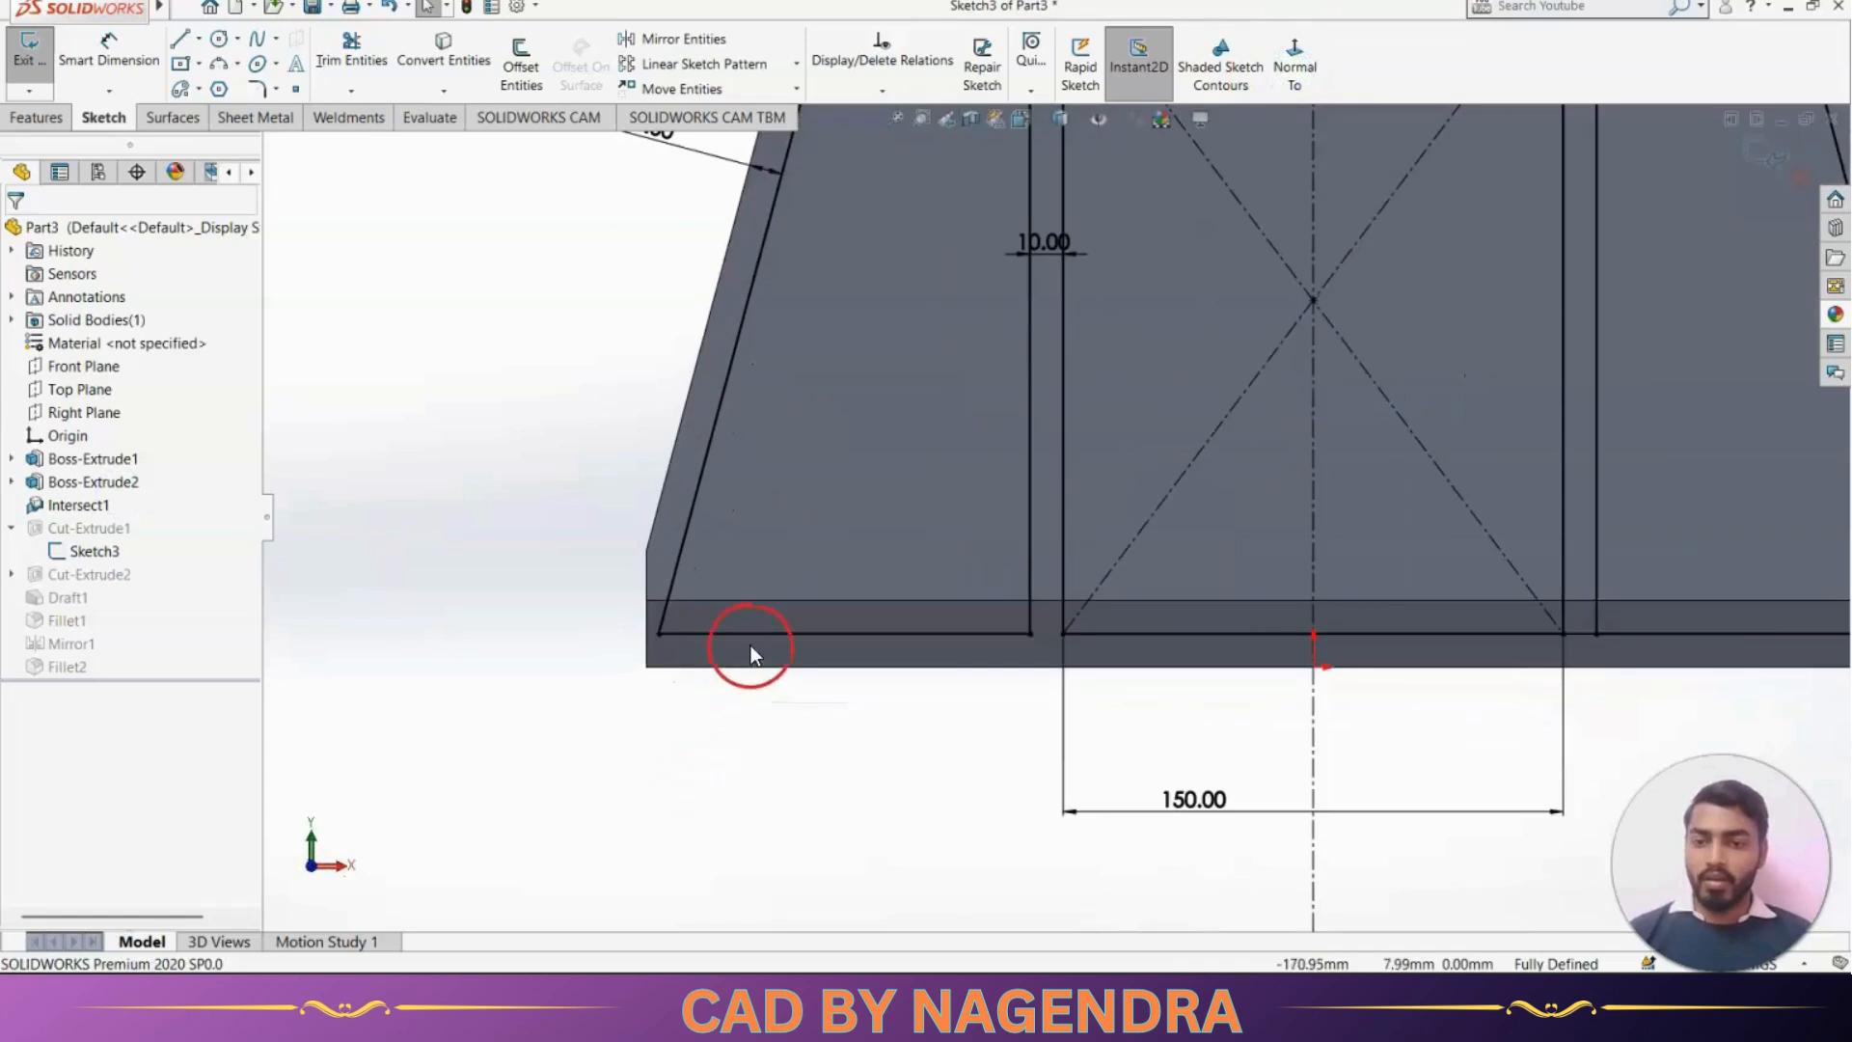
# Delete the left pocket's slanted side line and move the free end of its bottom line inward
pyautogui.click(675, 579)
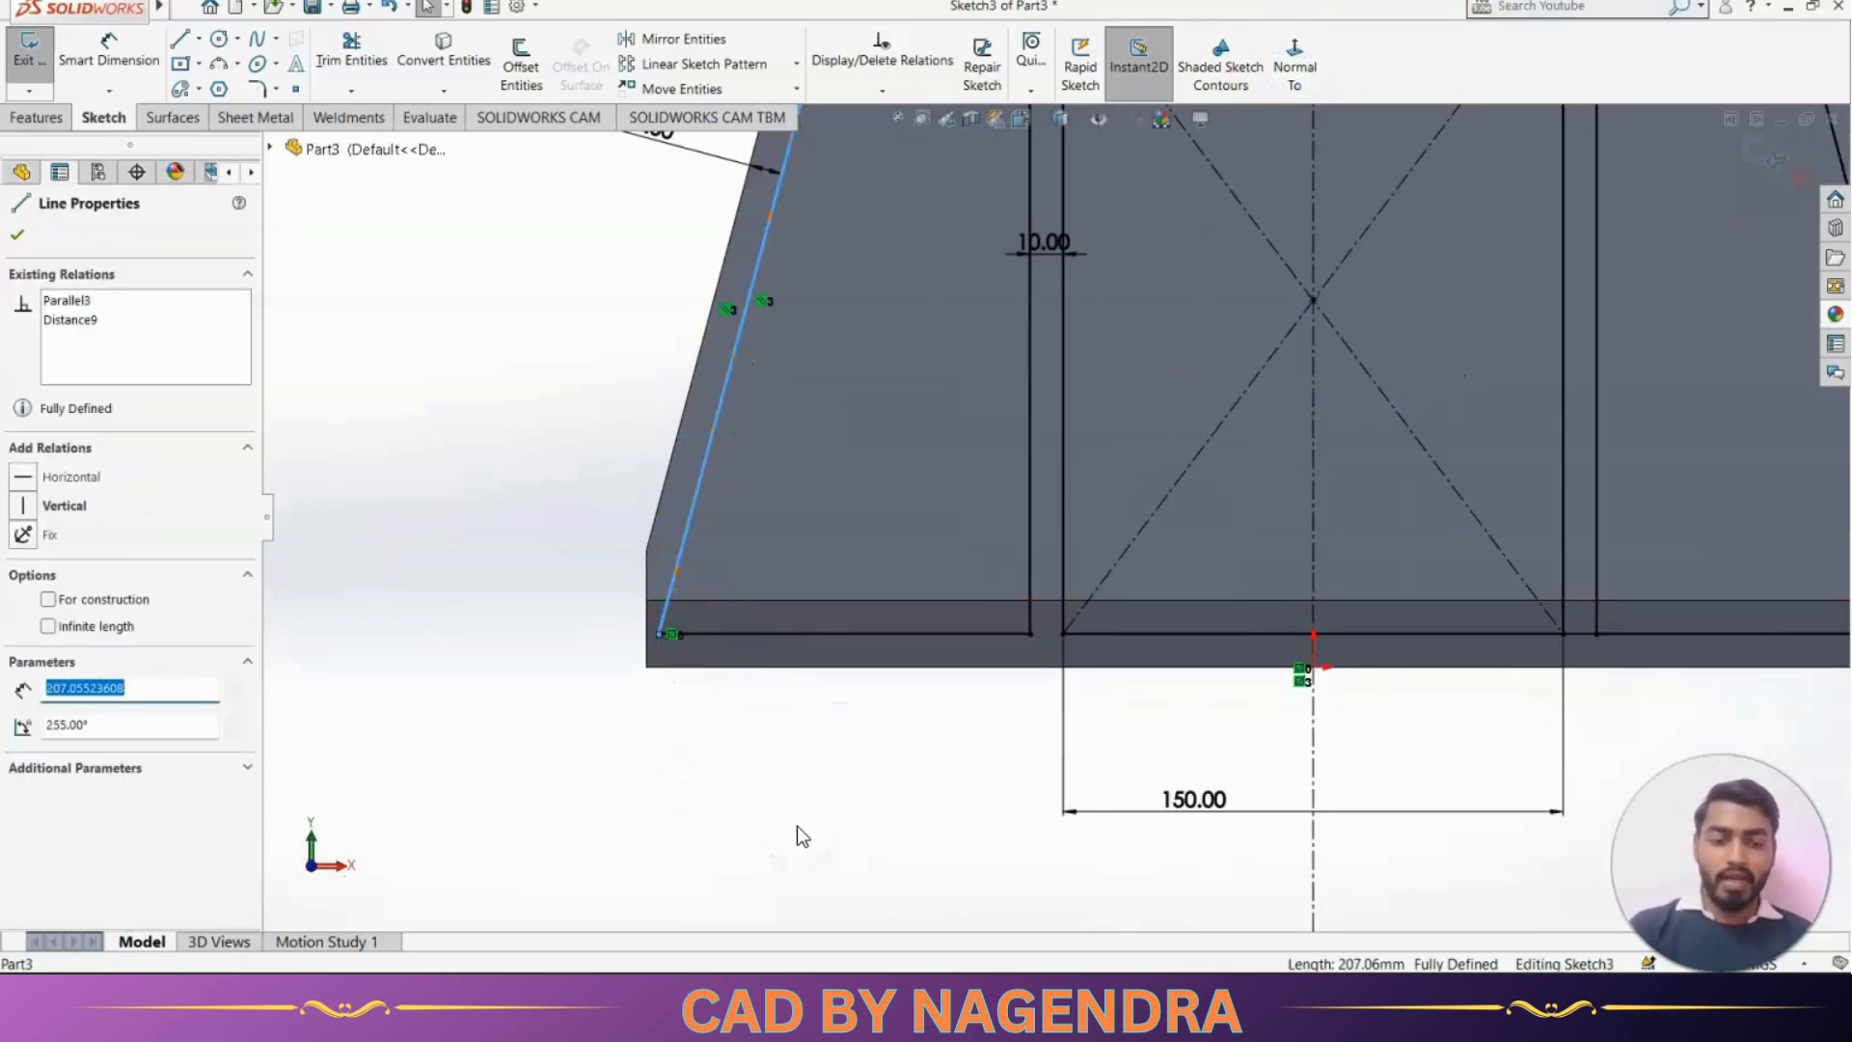
pyautogui.press('Delete')
pyautogui.click(804, 494)
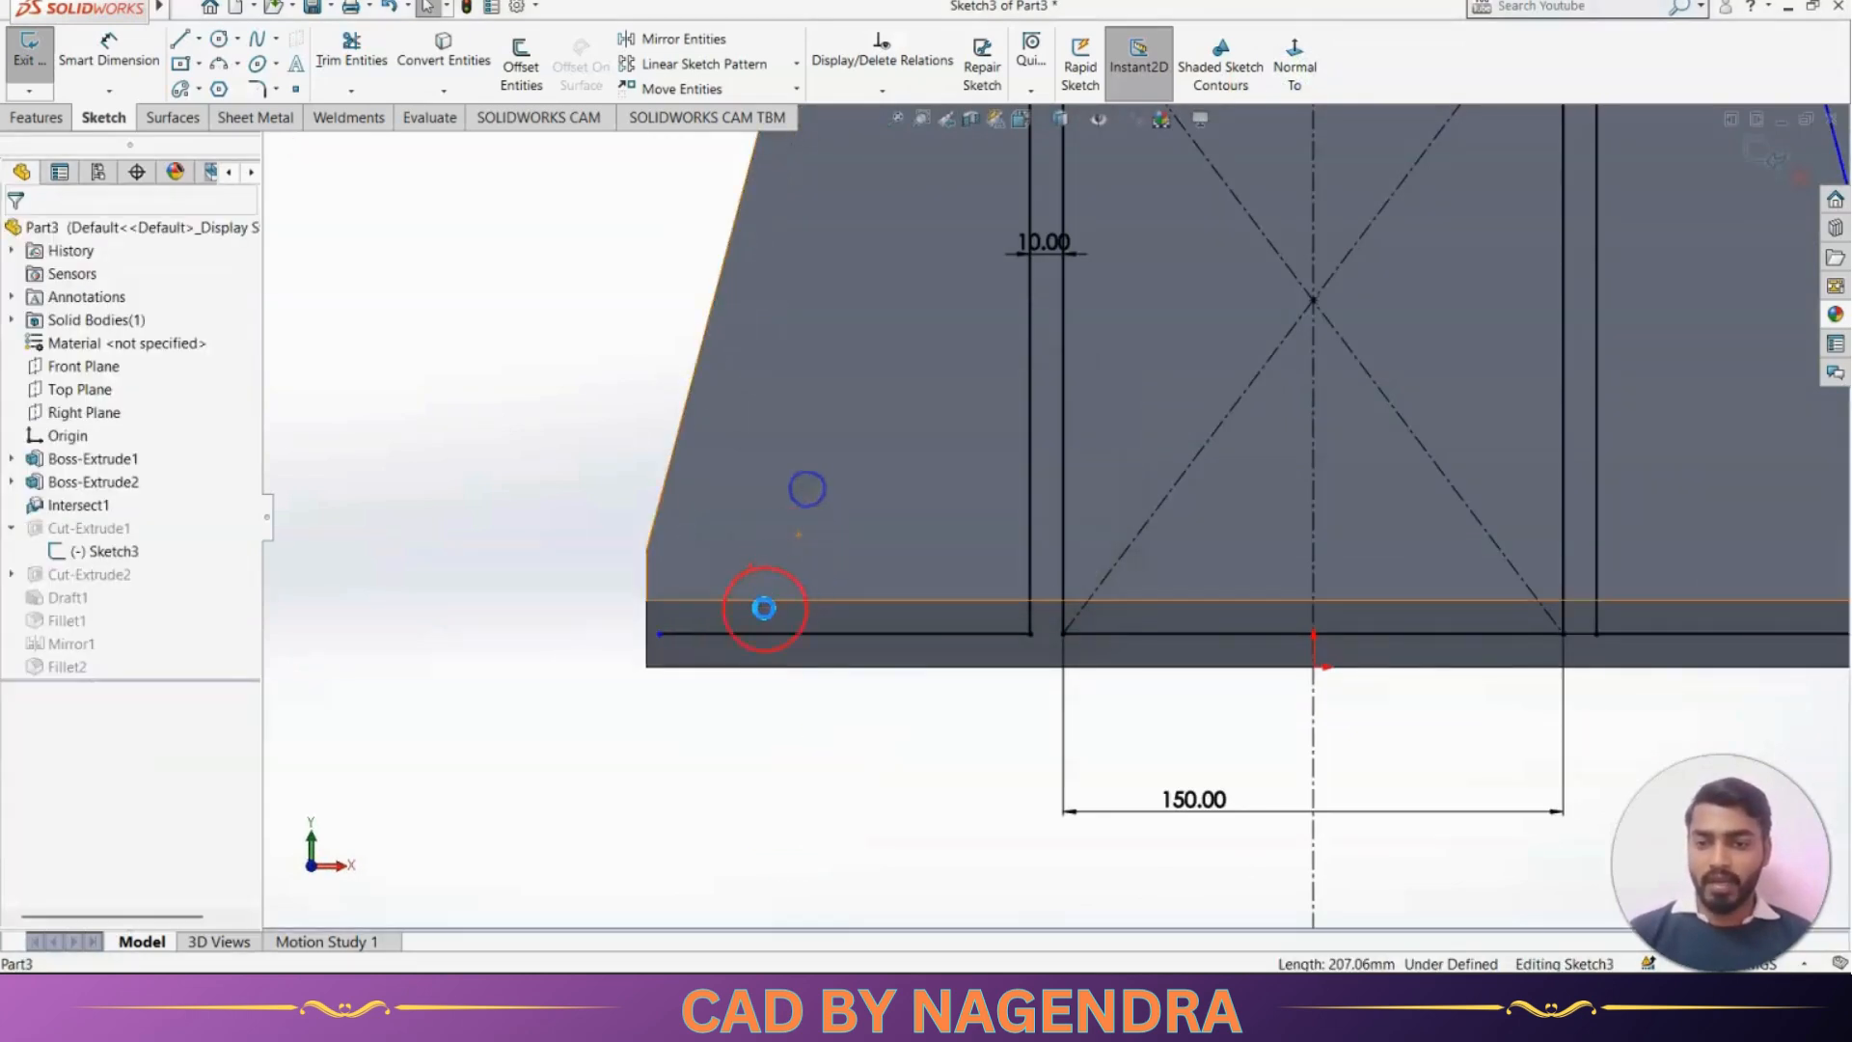
pyautogui.moveTo(661, 634); pyautogui.dragTo(703, 707)
pyautogui.click(702, 714)
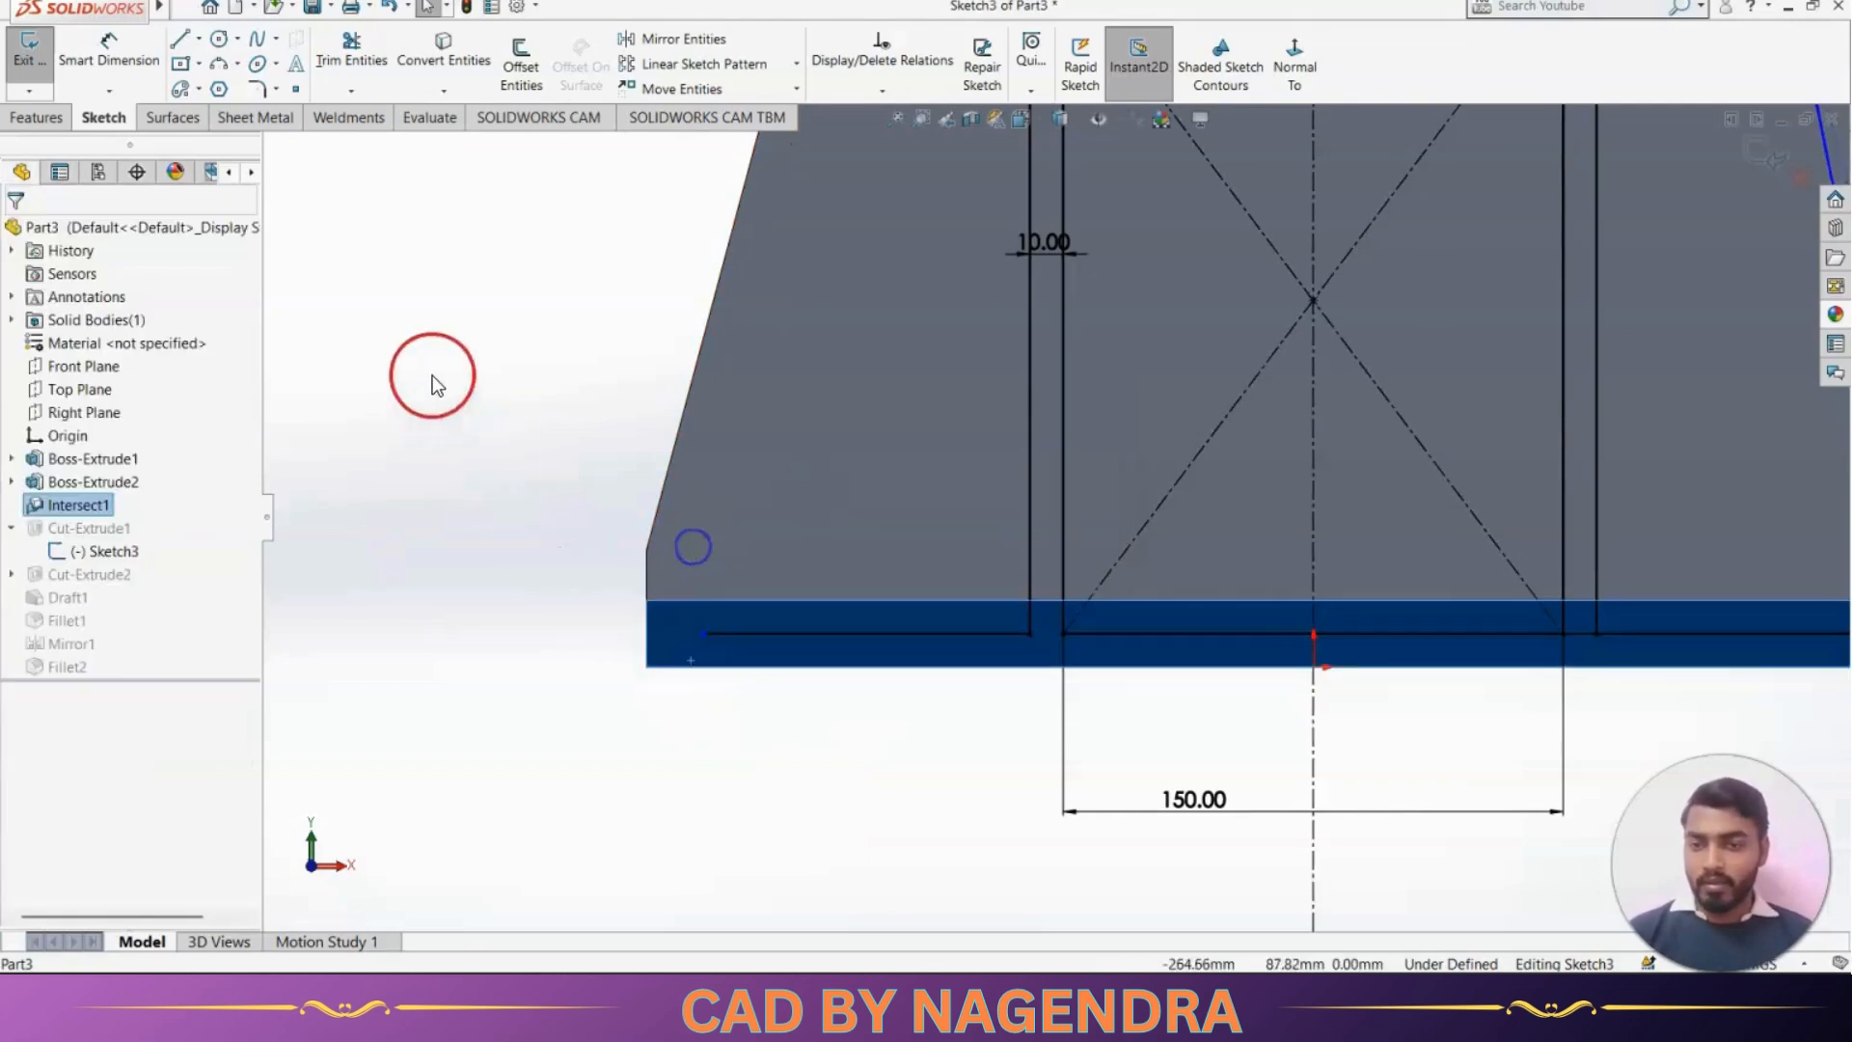
# Draw a vertical line about 25 mm high from the bottom line's free end and a slanted line to the pocket's upper corner
pyautogui.click(180, 38)
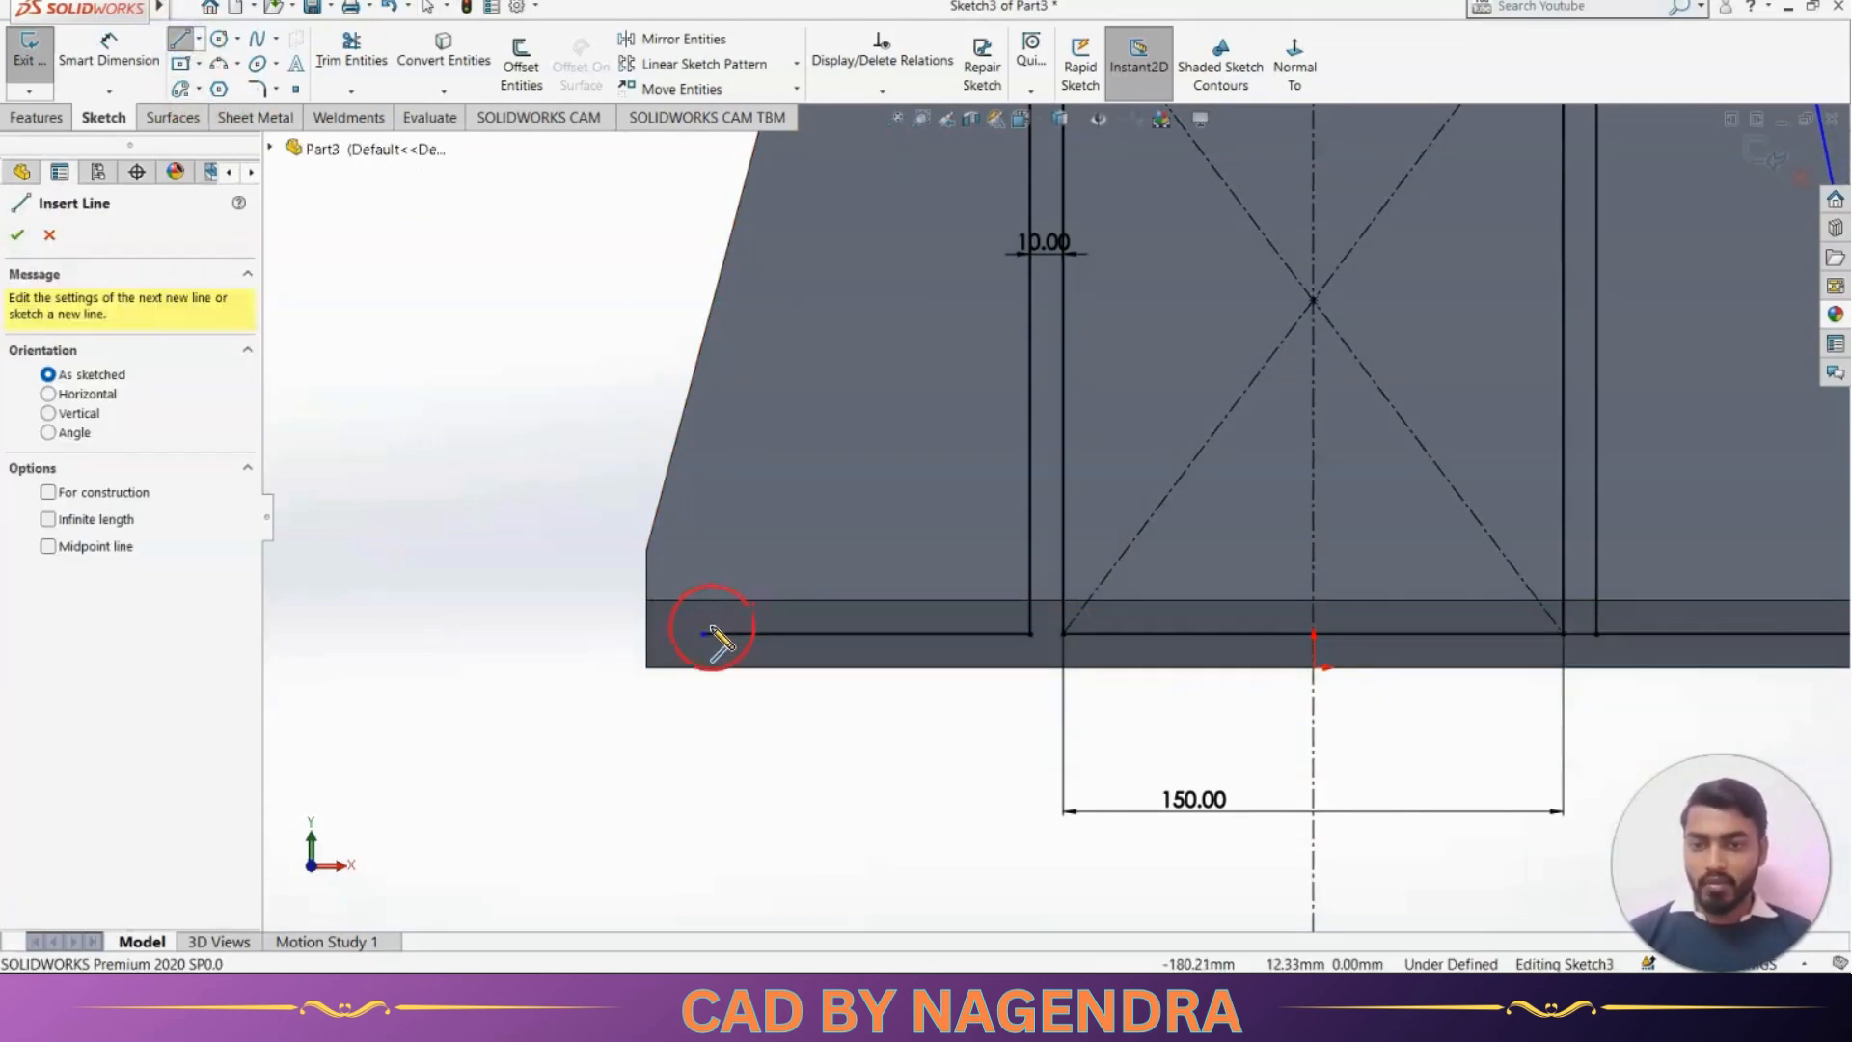
pyautogui.moveTo(704, 635); pyautogui.dragTo(705, 563)
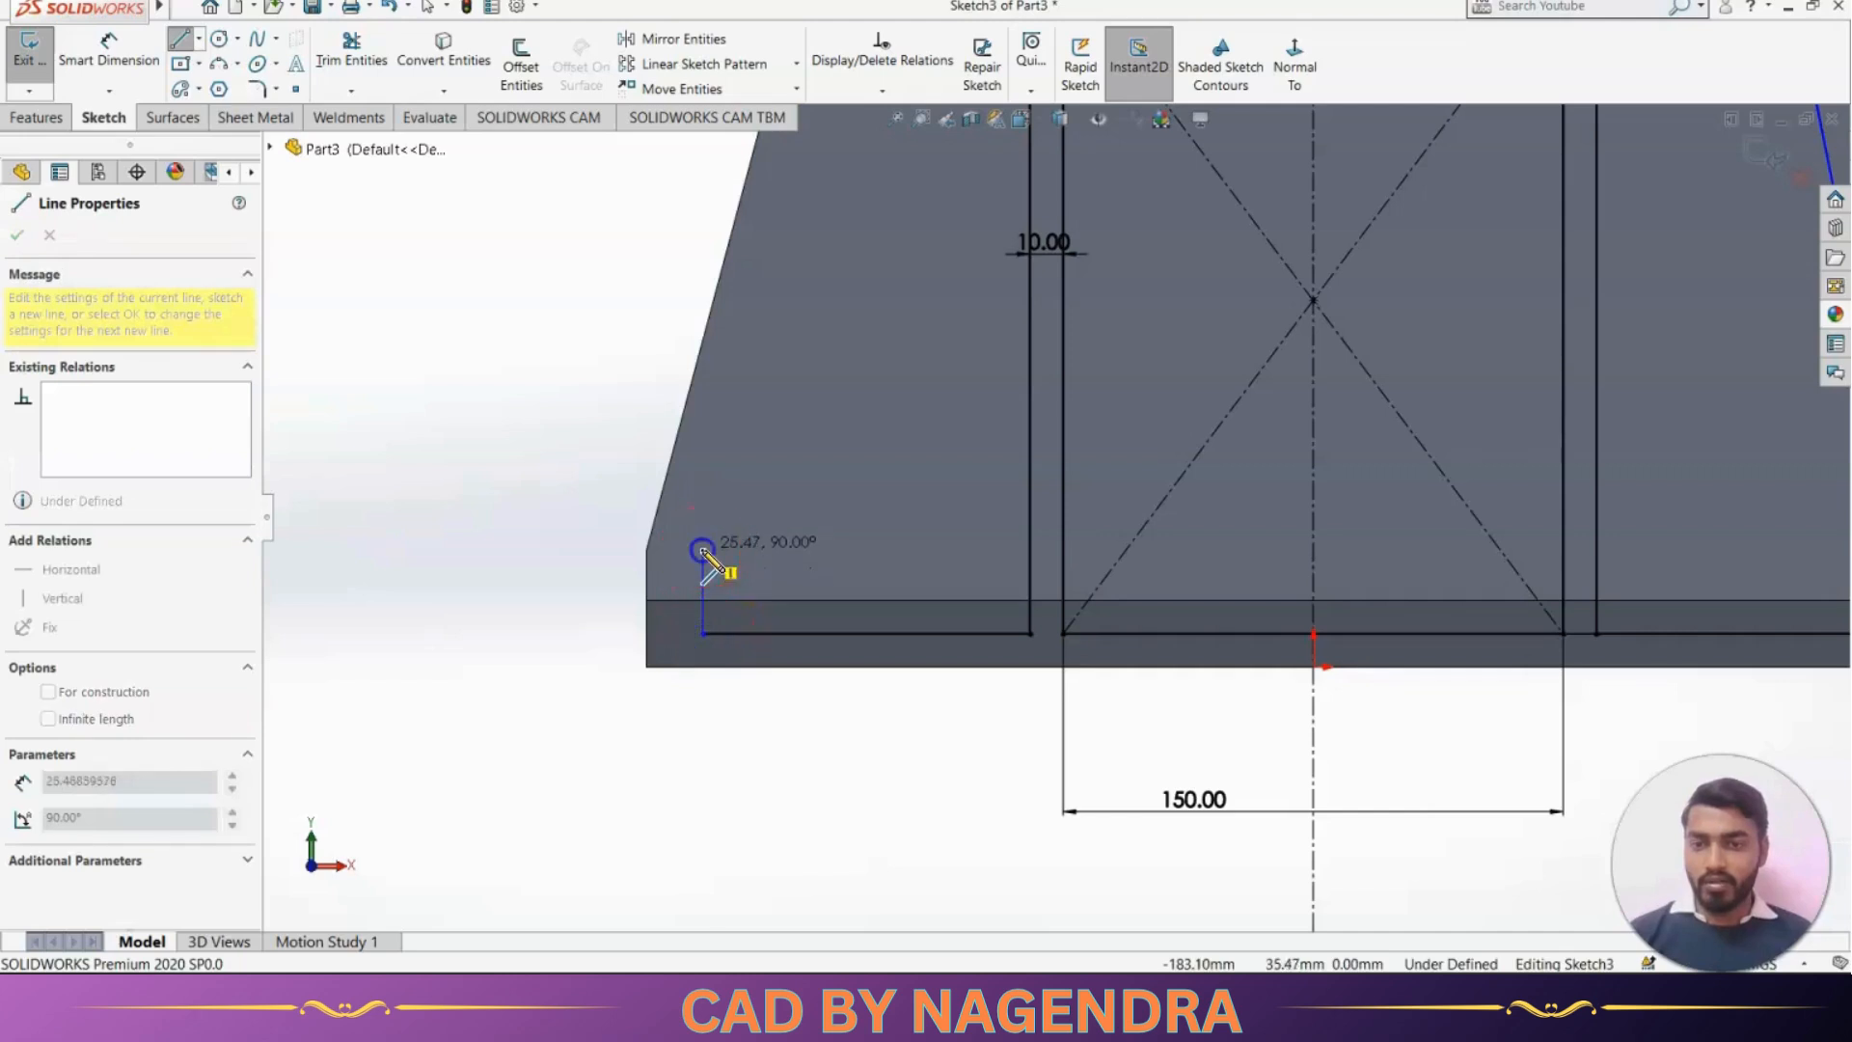
pyautogui.click(703, 552)
pyautogui.scroll(3, 703, 550)
pyautogui.scroll(-4, 963, 281)
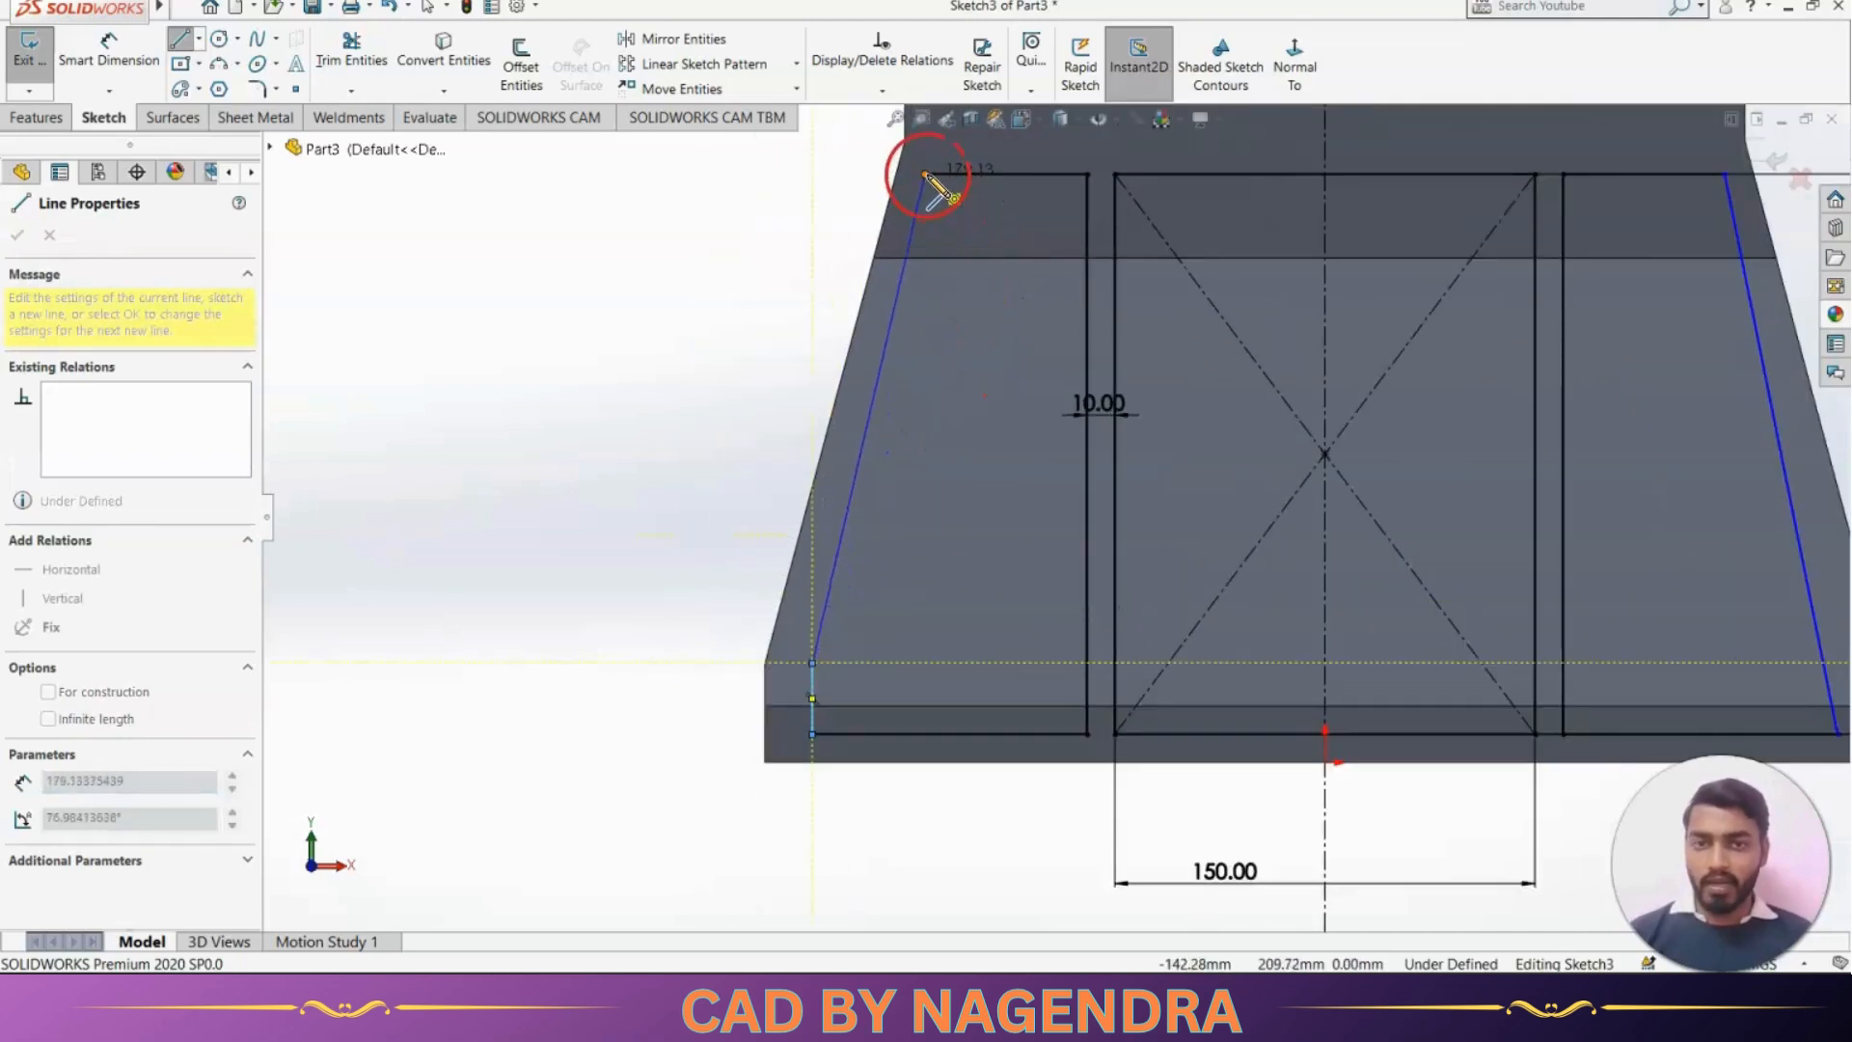
pyautogui.doubleClick(926, 175)
pyautogui.press('Escape')
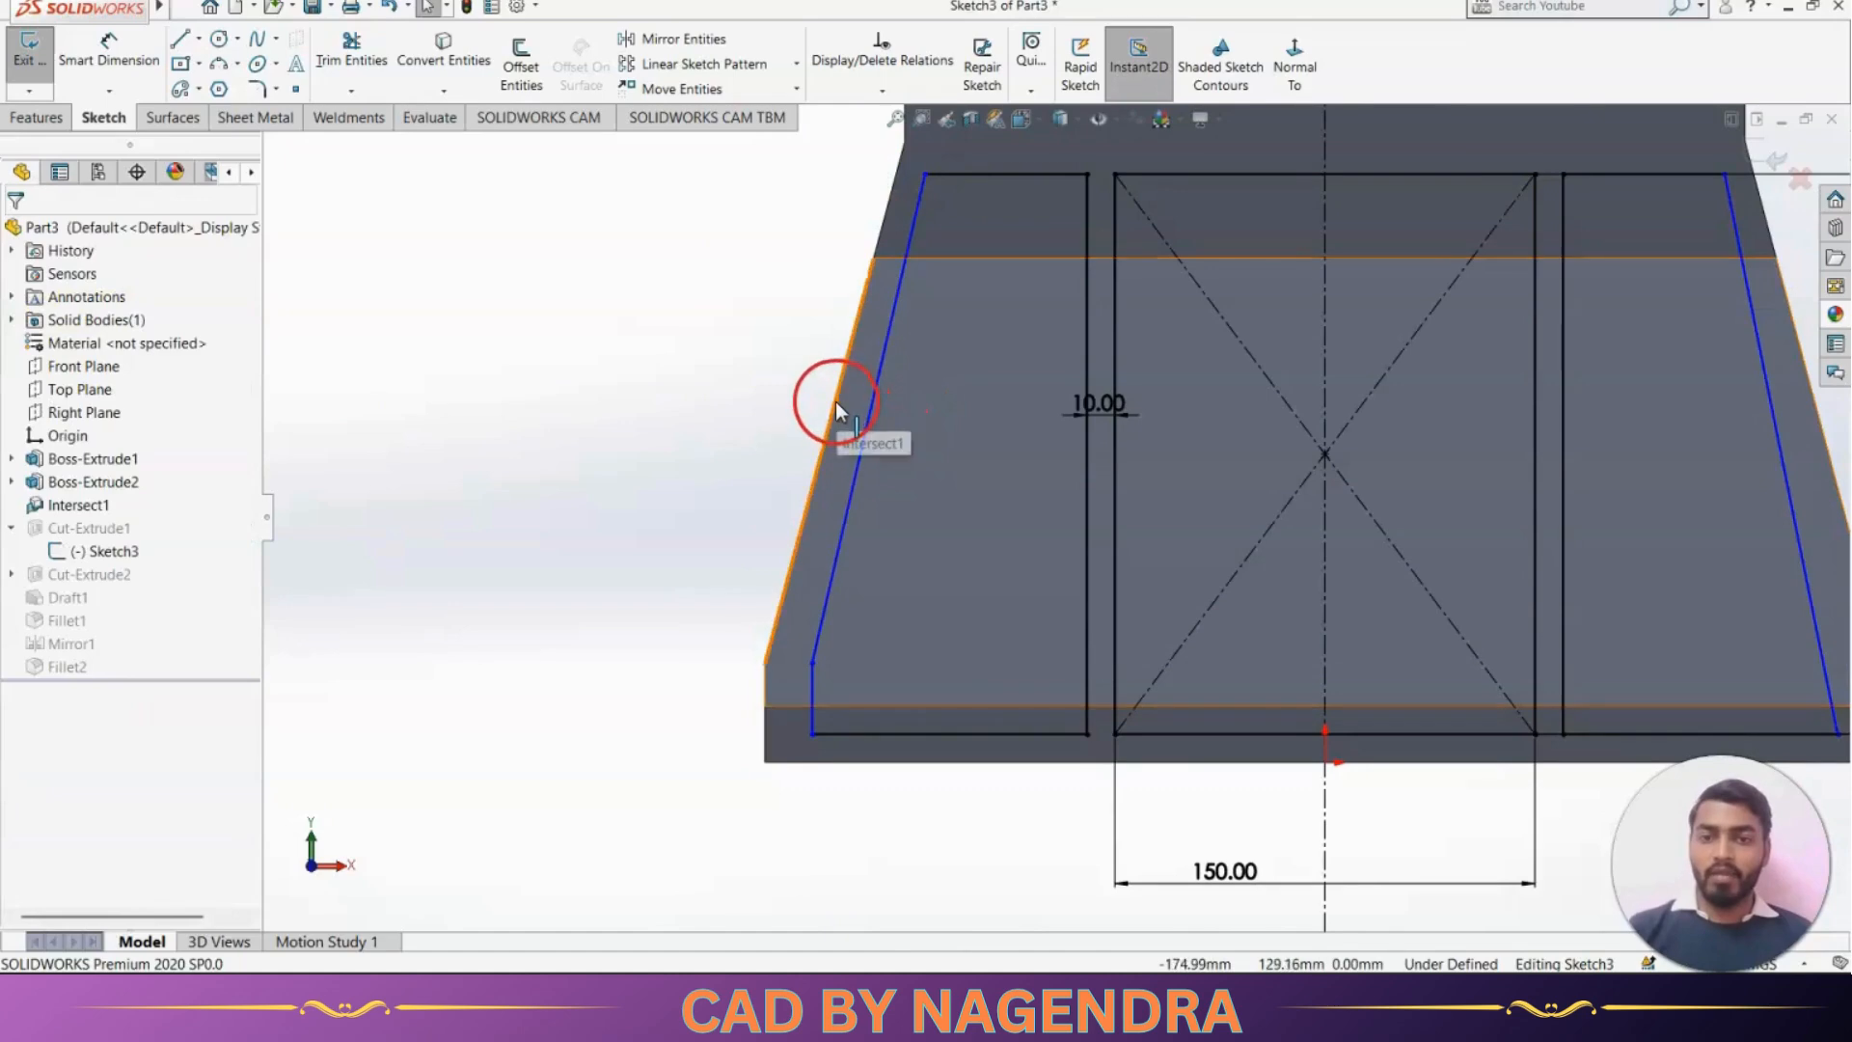
# Make the slanted line parallel to the body's outer edge and align its lower endpoint horizontally with the body's side corner
pyautogui.click(864, 434)
pyautogui.keyDown('ctrl'); pyautogui.click(864, 434); pyautogui.keyUp('ctrl')
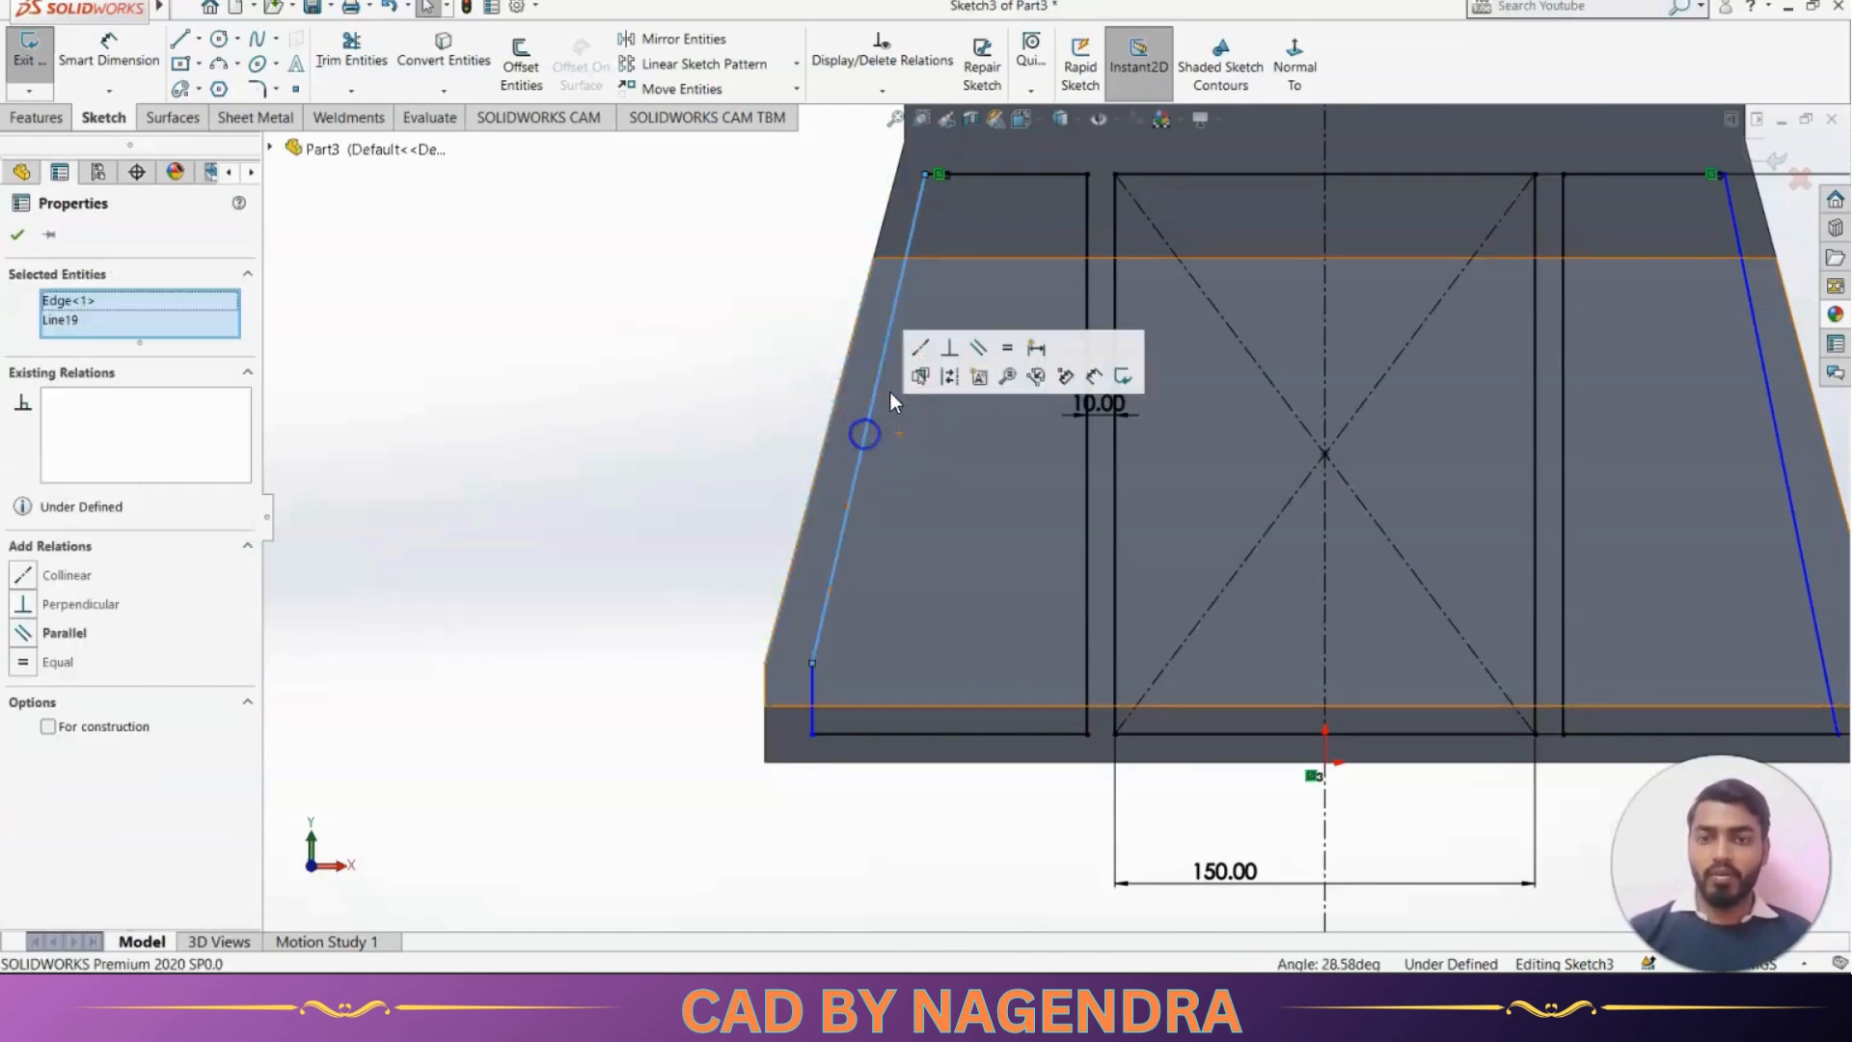
pyautogui.click(977, 349)
pyautogui.click(580, 271)
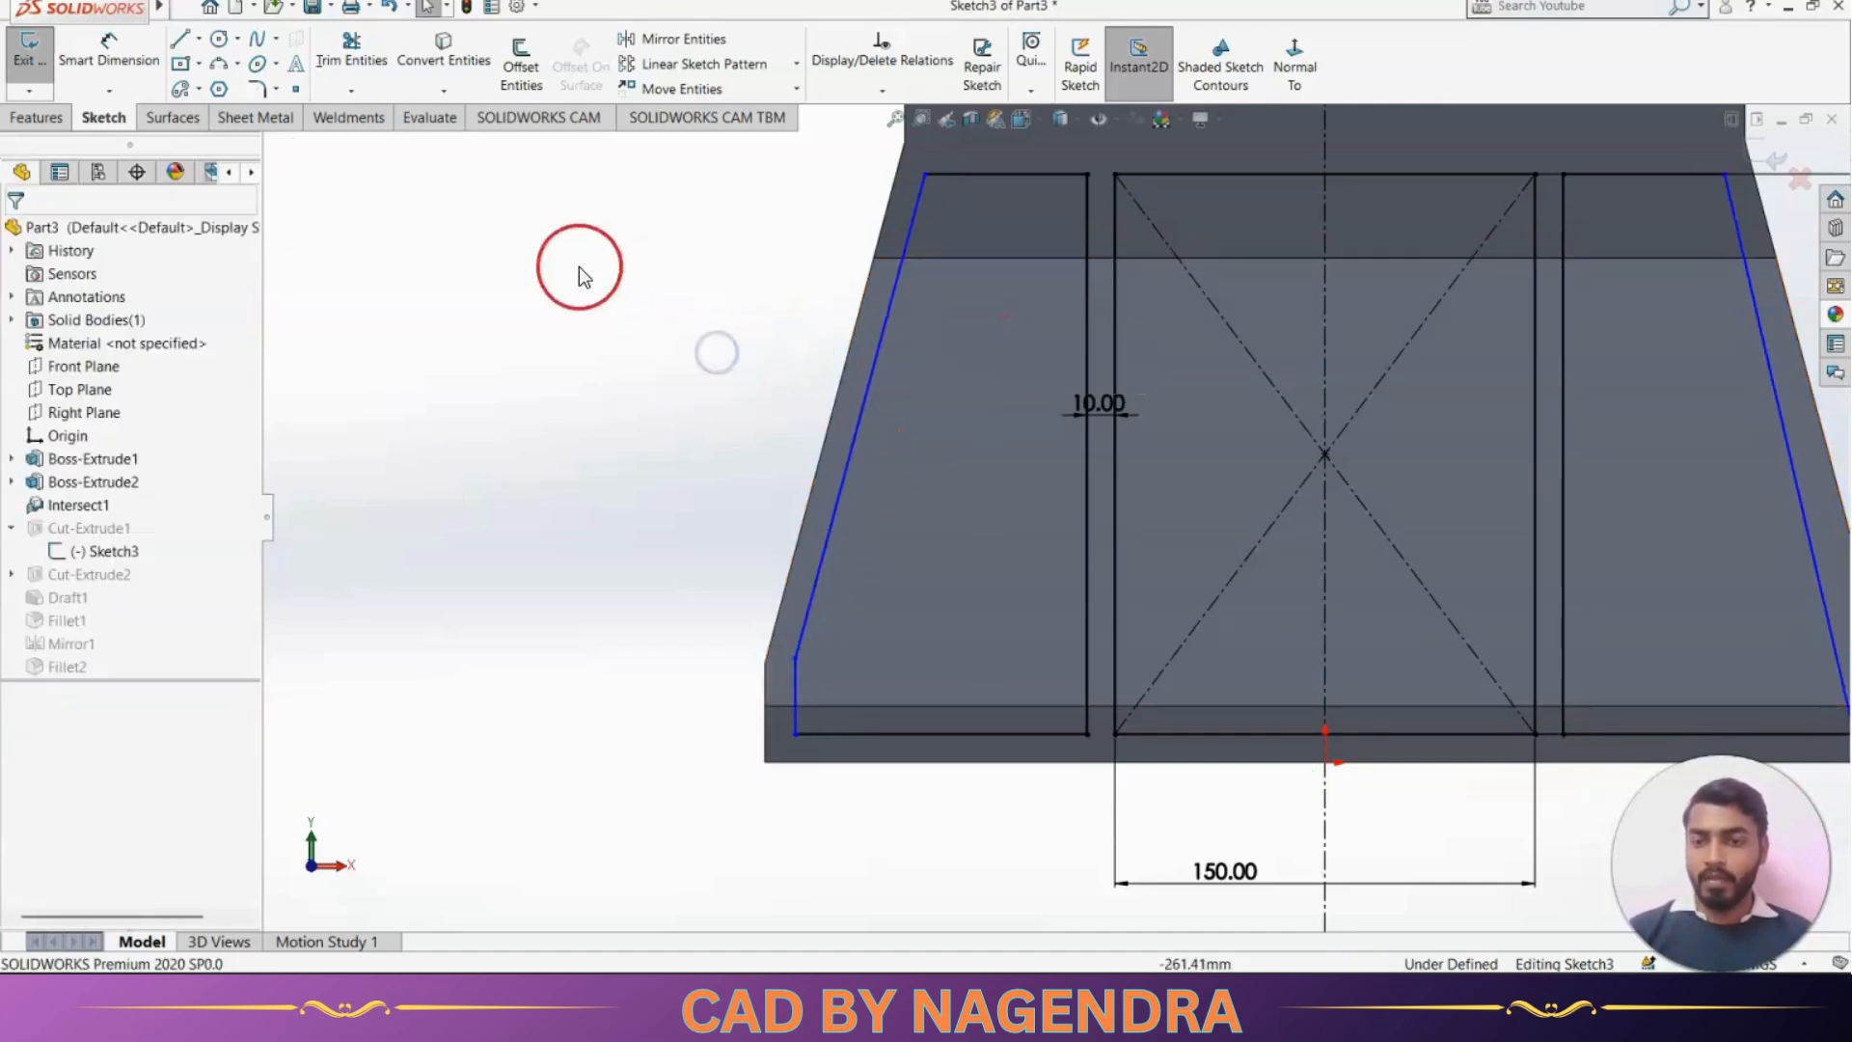
pyautogui.keyDown('ctrl'); pyautogui.click(793, 661); pyautogui.keyUp('ctrl')
pyautogui.click(850, 572)
pyautogui.click(654, 550)
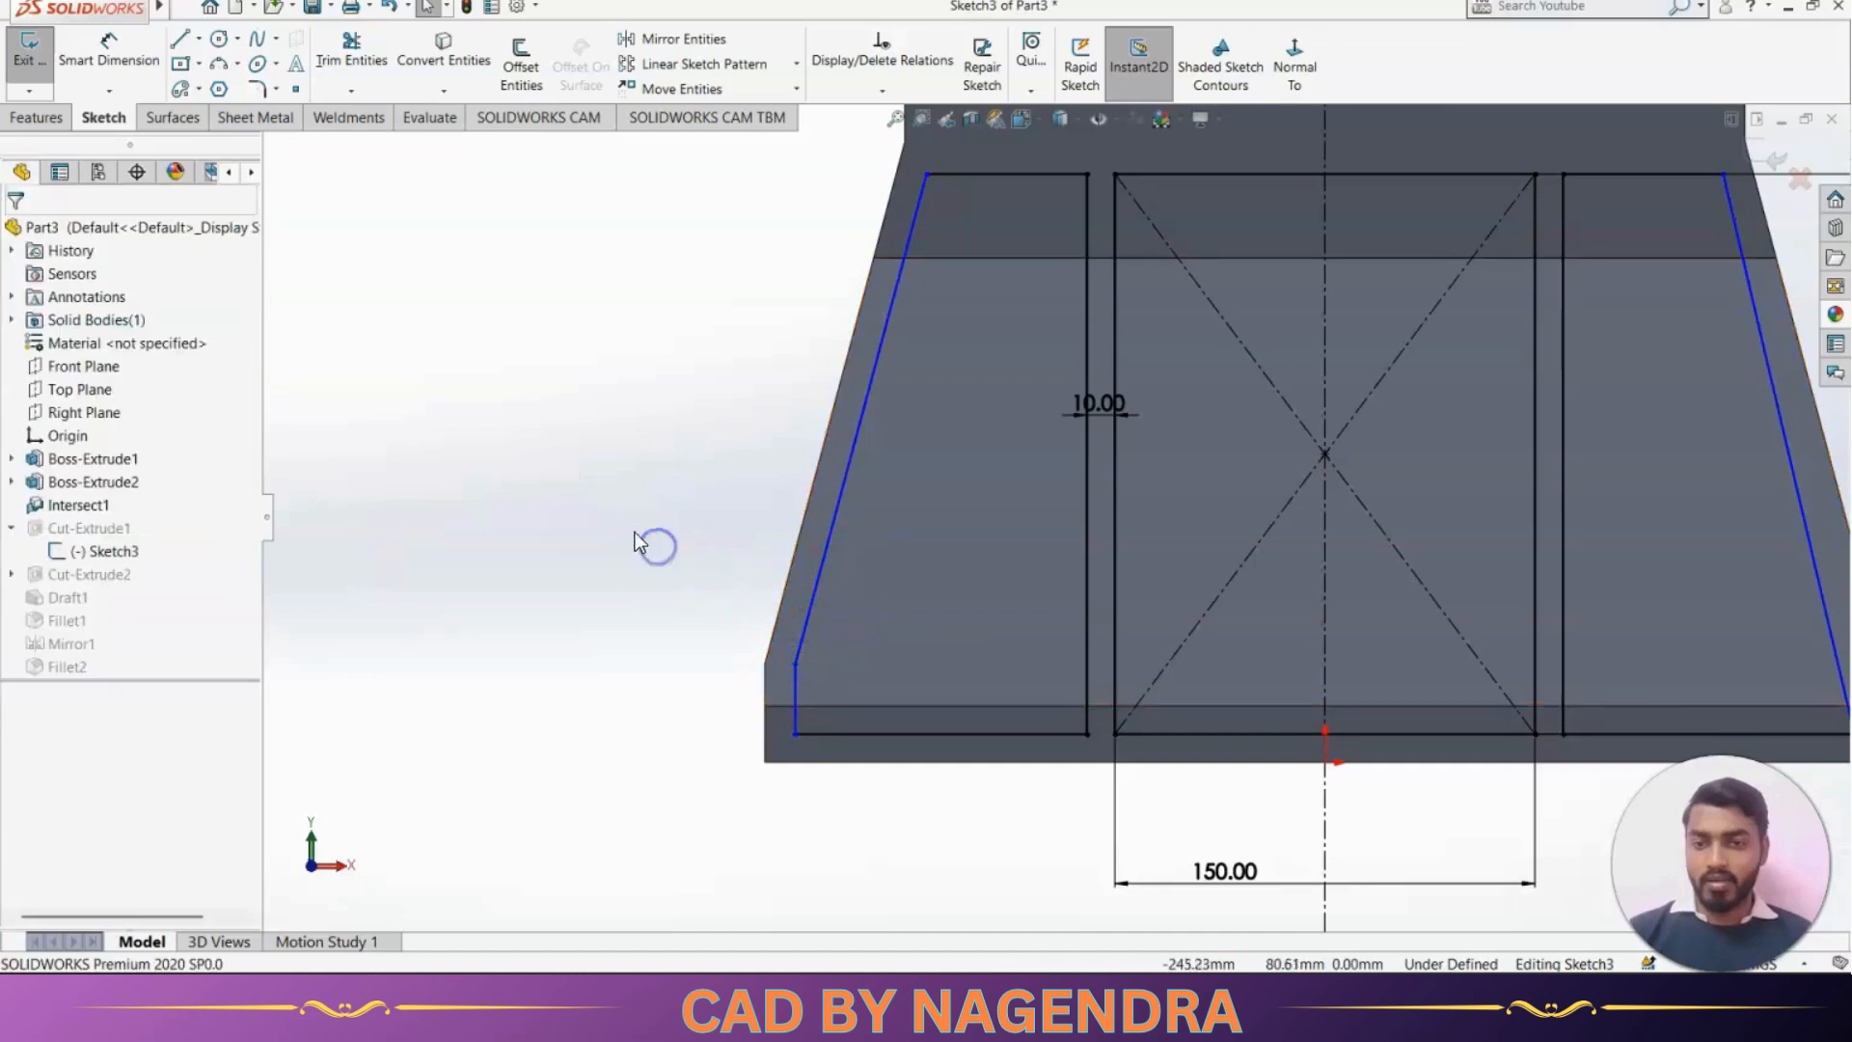
# Dimension the distance between the body's outer slanted edge and the left pocket's slanted line as 10 mm
pyautogui.click(111, 53)
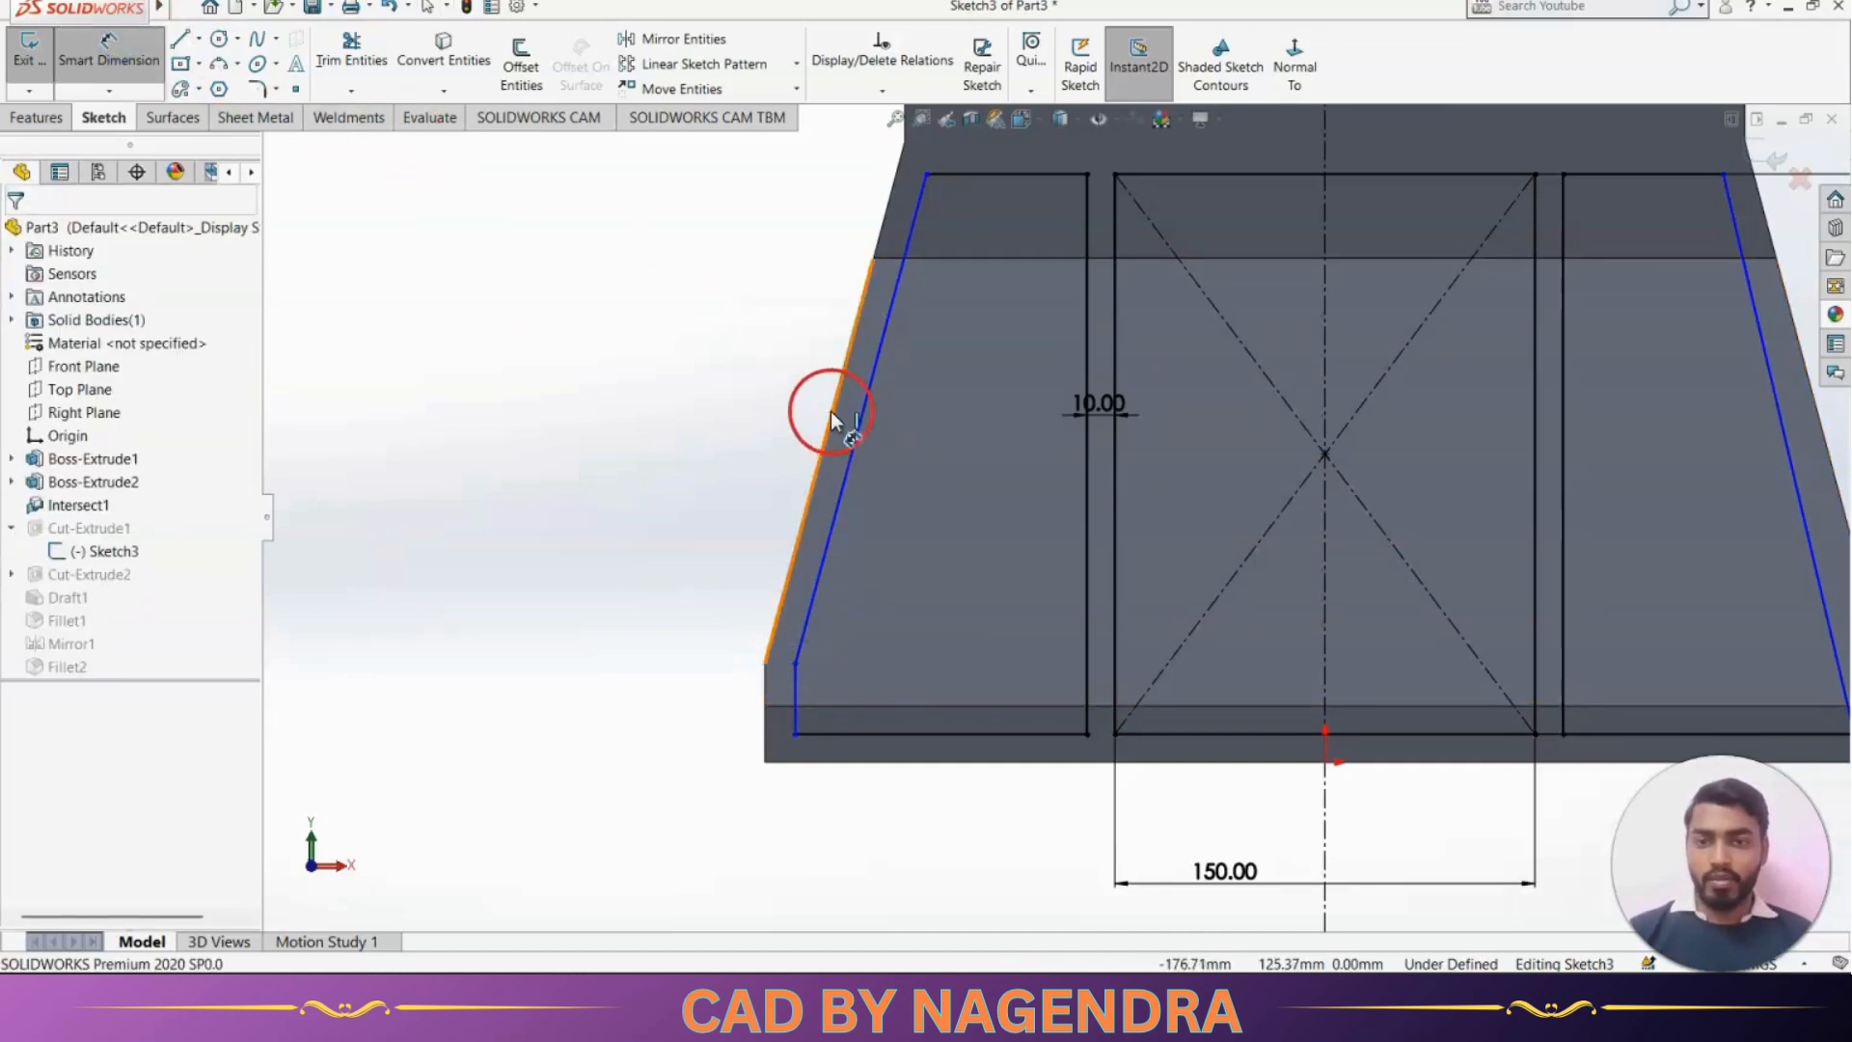
pyautogui.click(854, 441)
pyautogui.click(675, 400)
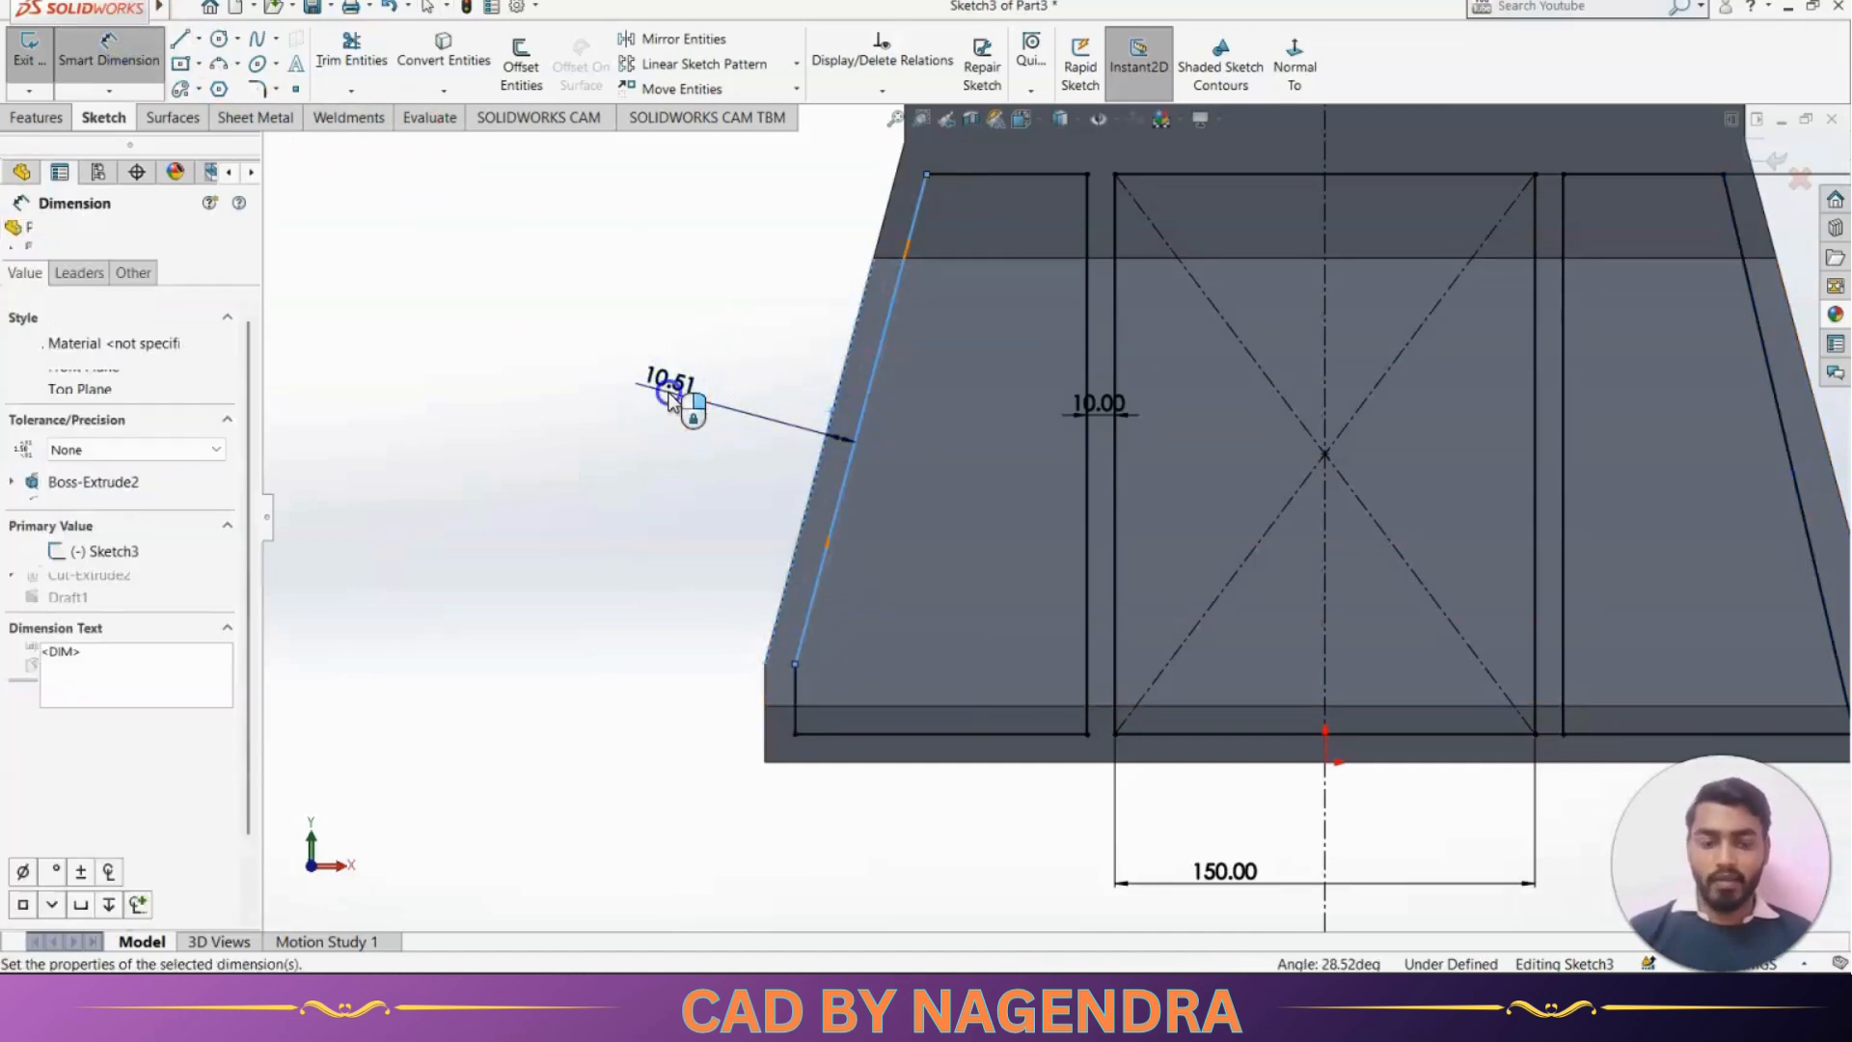
pyautogui.write('10')
pyautogui.press('Return')
pyautogui.click(566, 500)
pyautogui.scroll(1, 1288, 610)
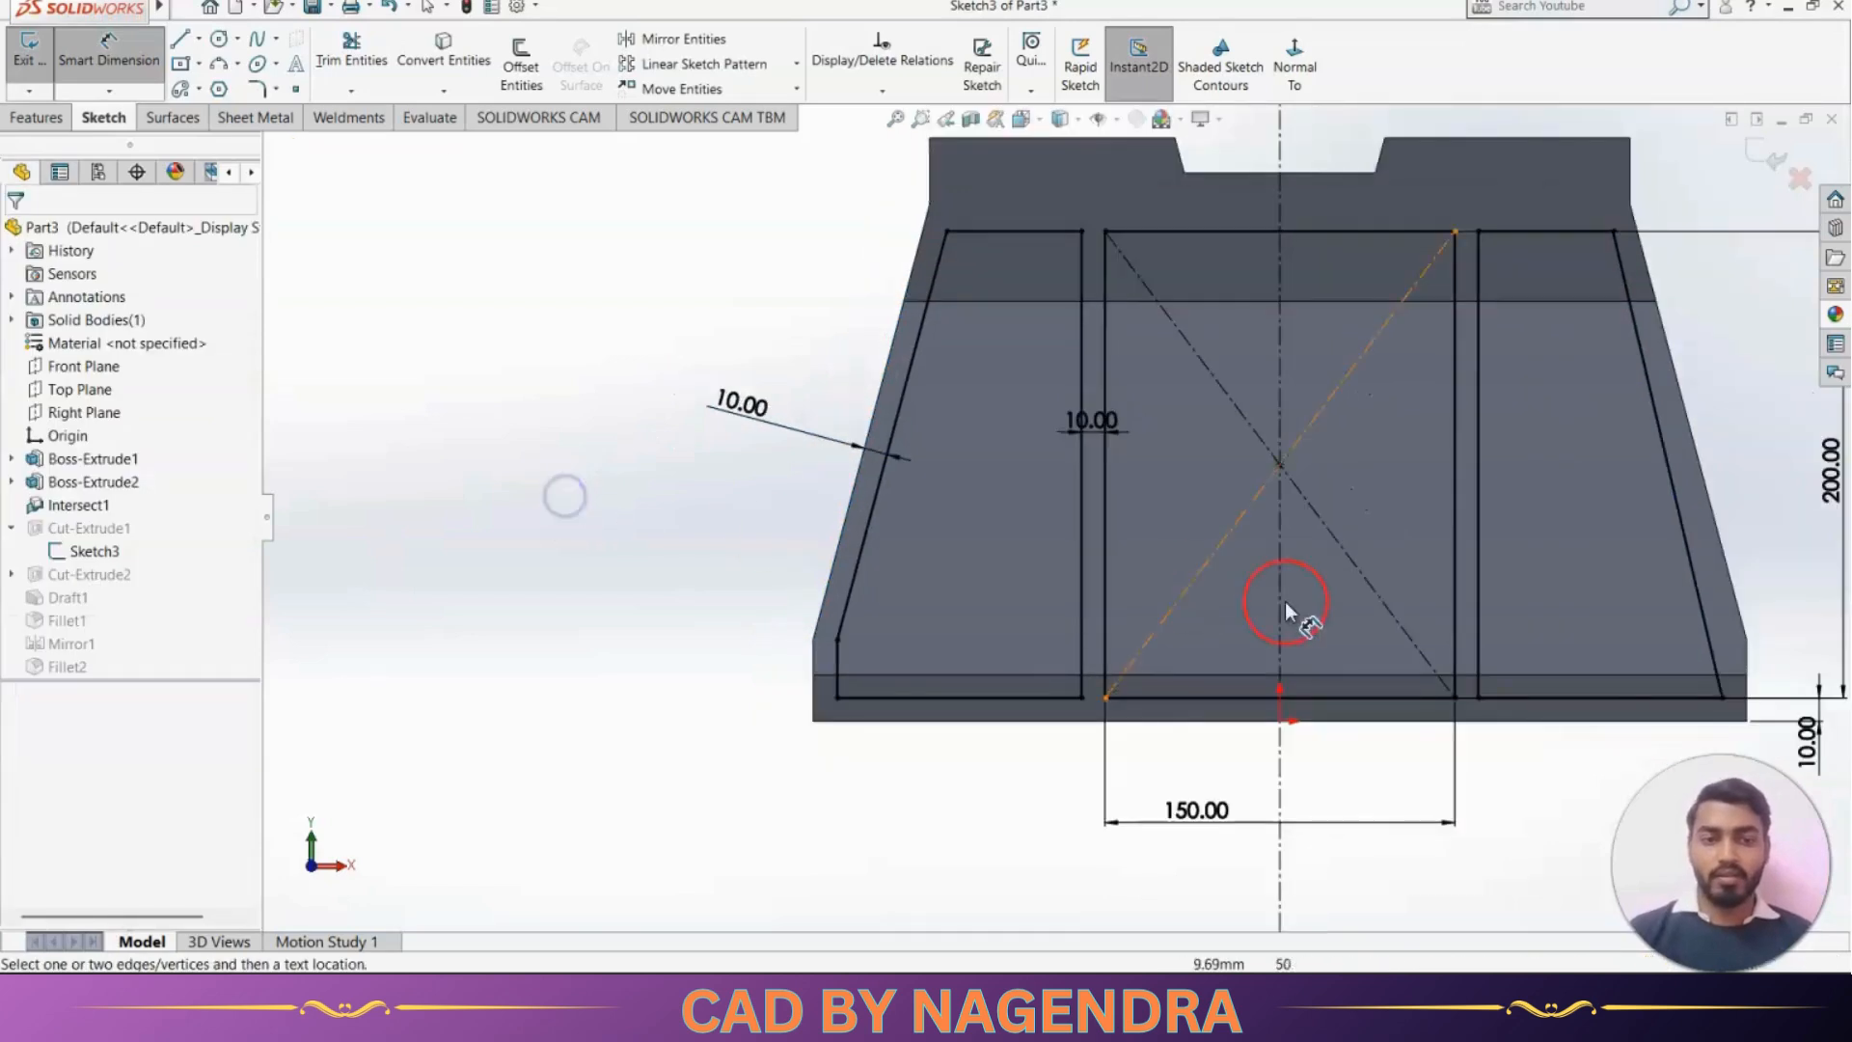
pyautogui.scroll(-1, 1641, 737)
pyautogui.scroll(1, 1591, 752)
pyautogui.press('Escape')
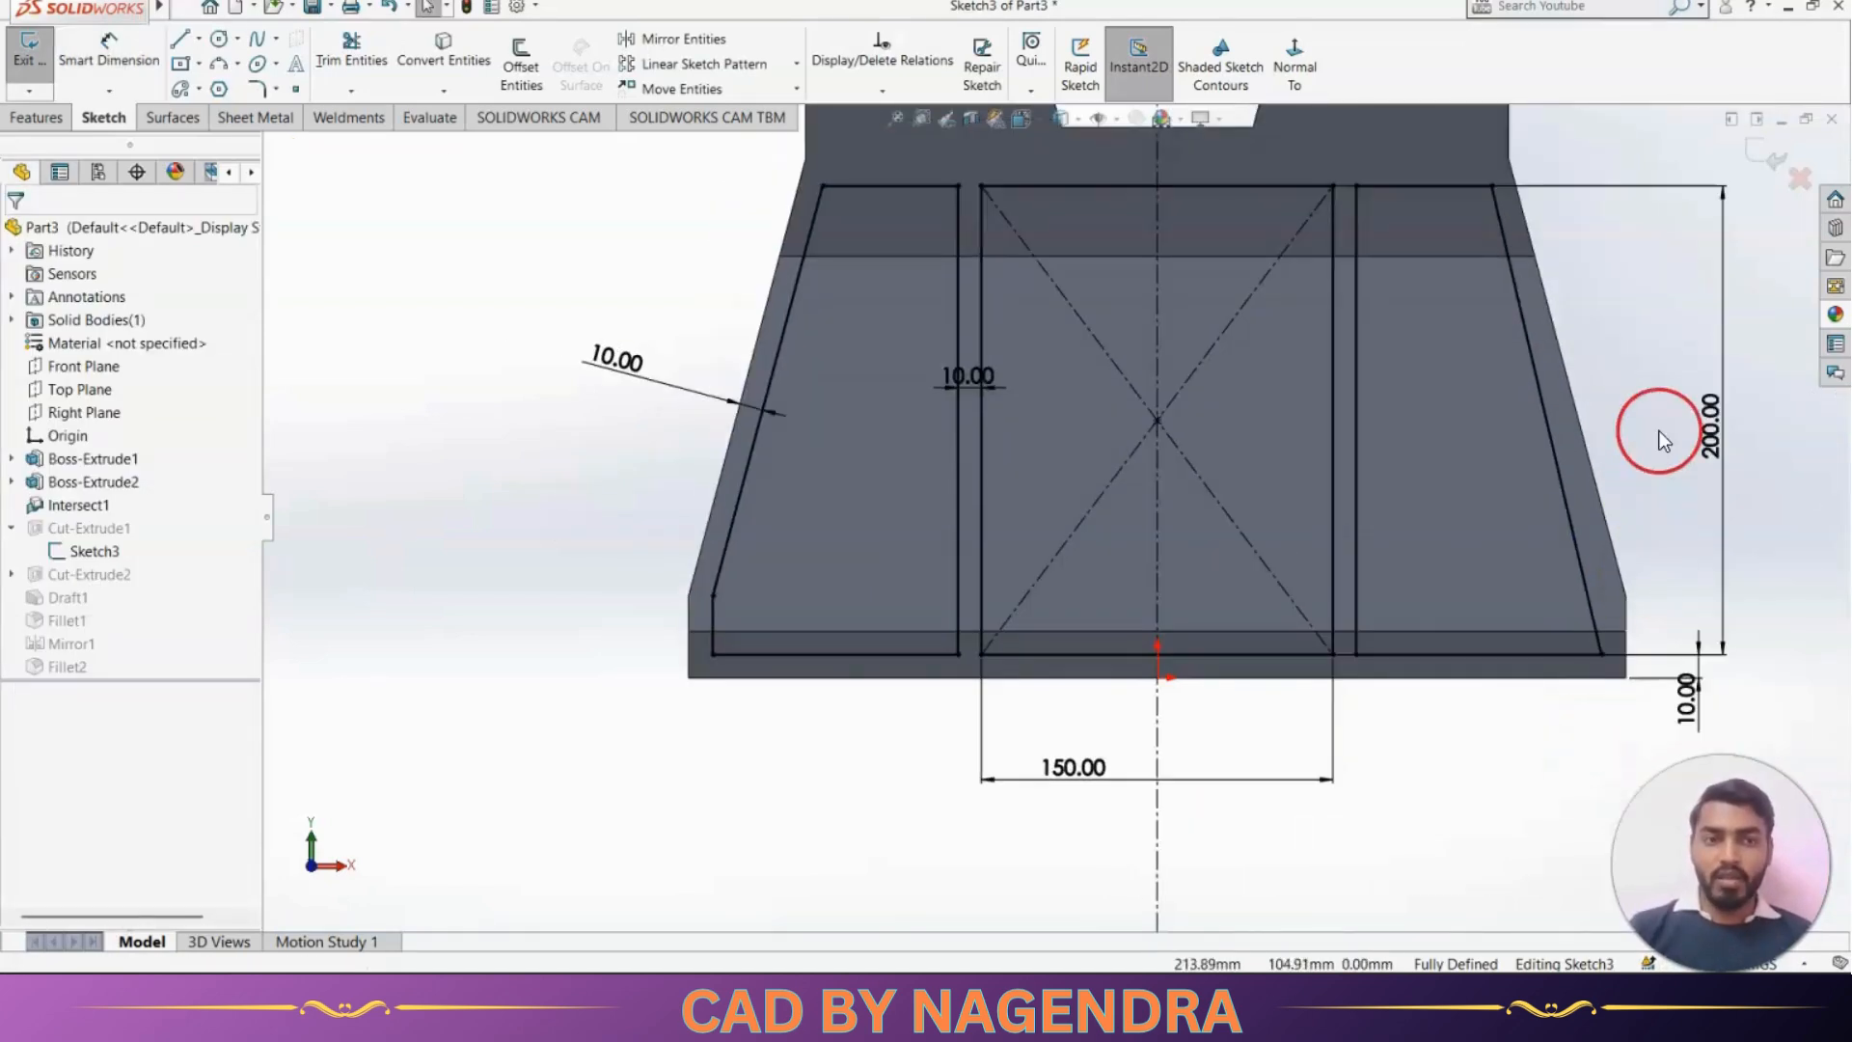
# Delete the right pocket's slanted side line and bottom line
pyautogui.scroll(-1, 1626, 440)
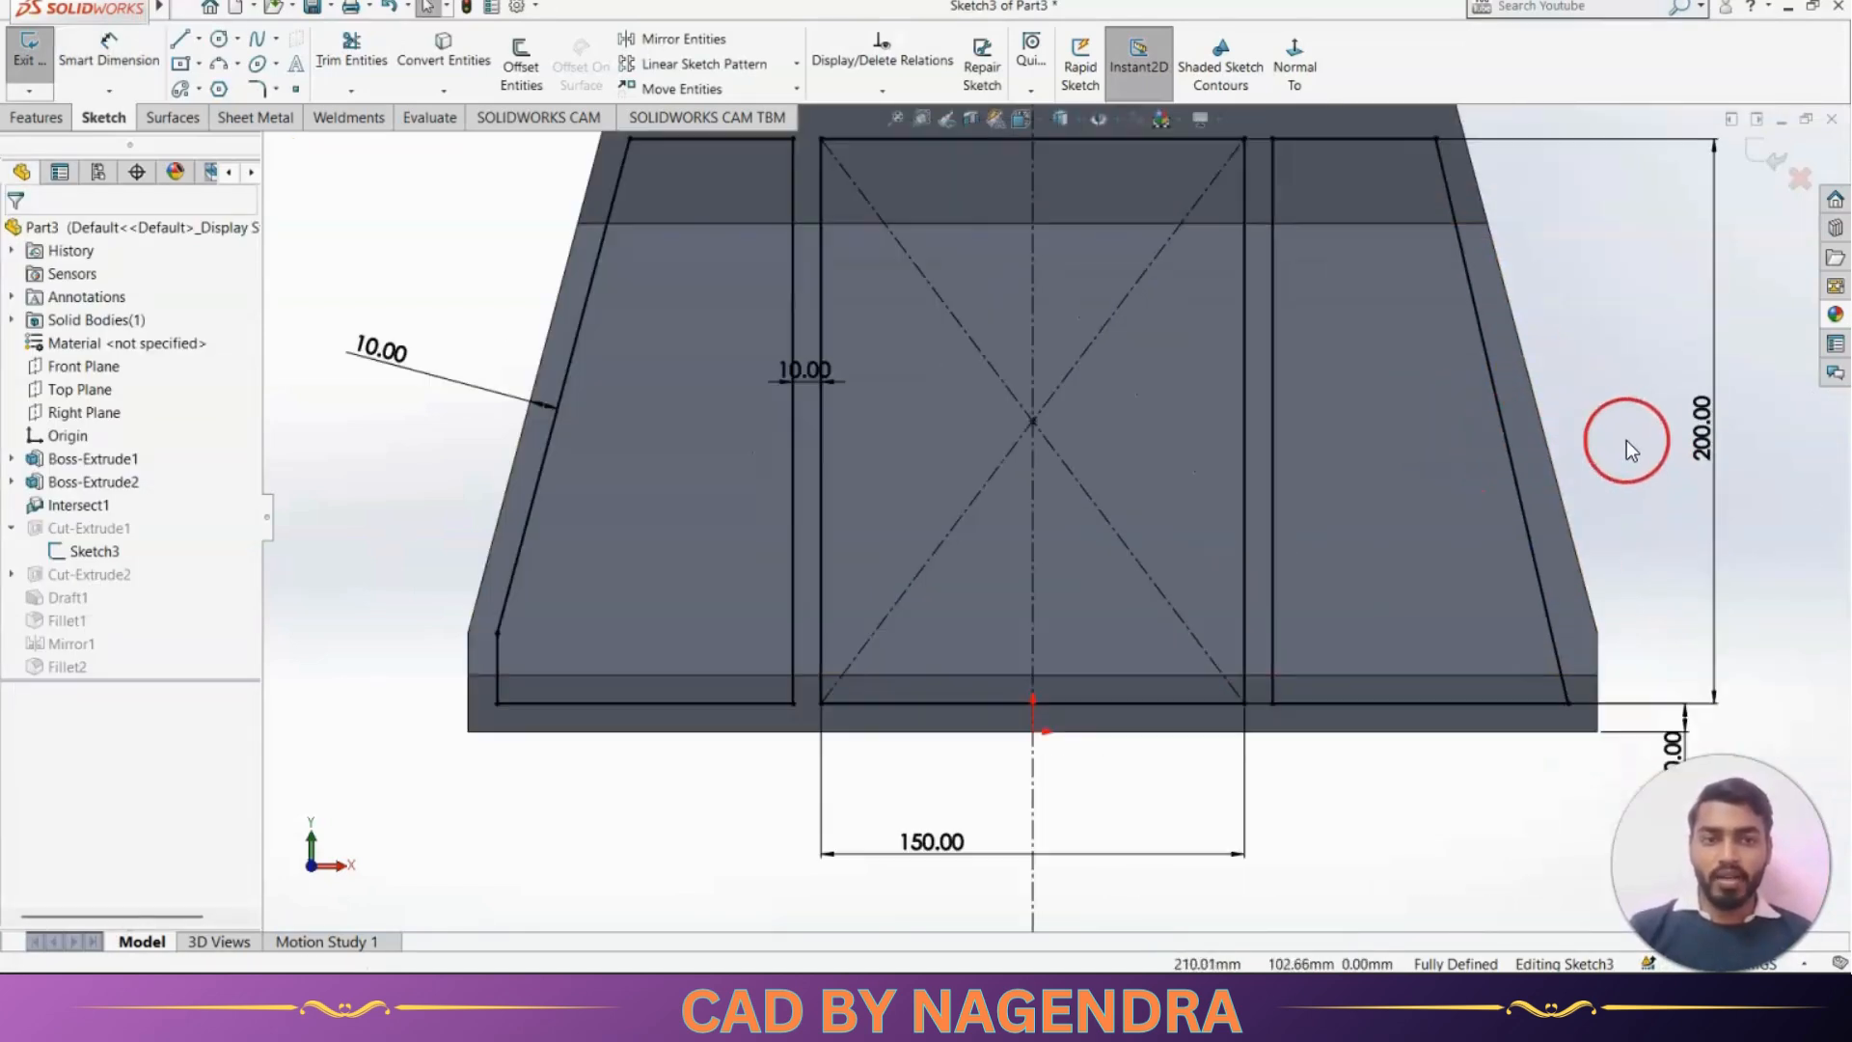
pyautogui.click(1520, 521)
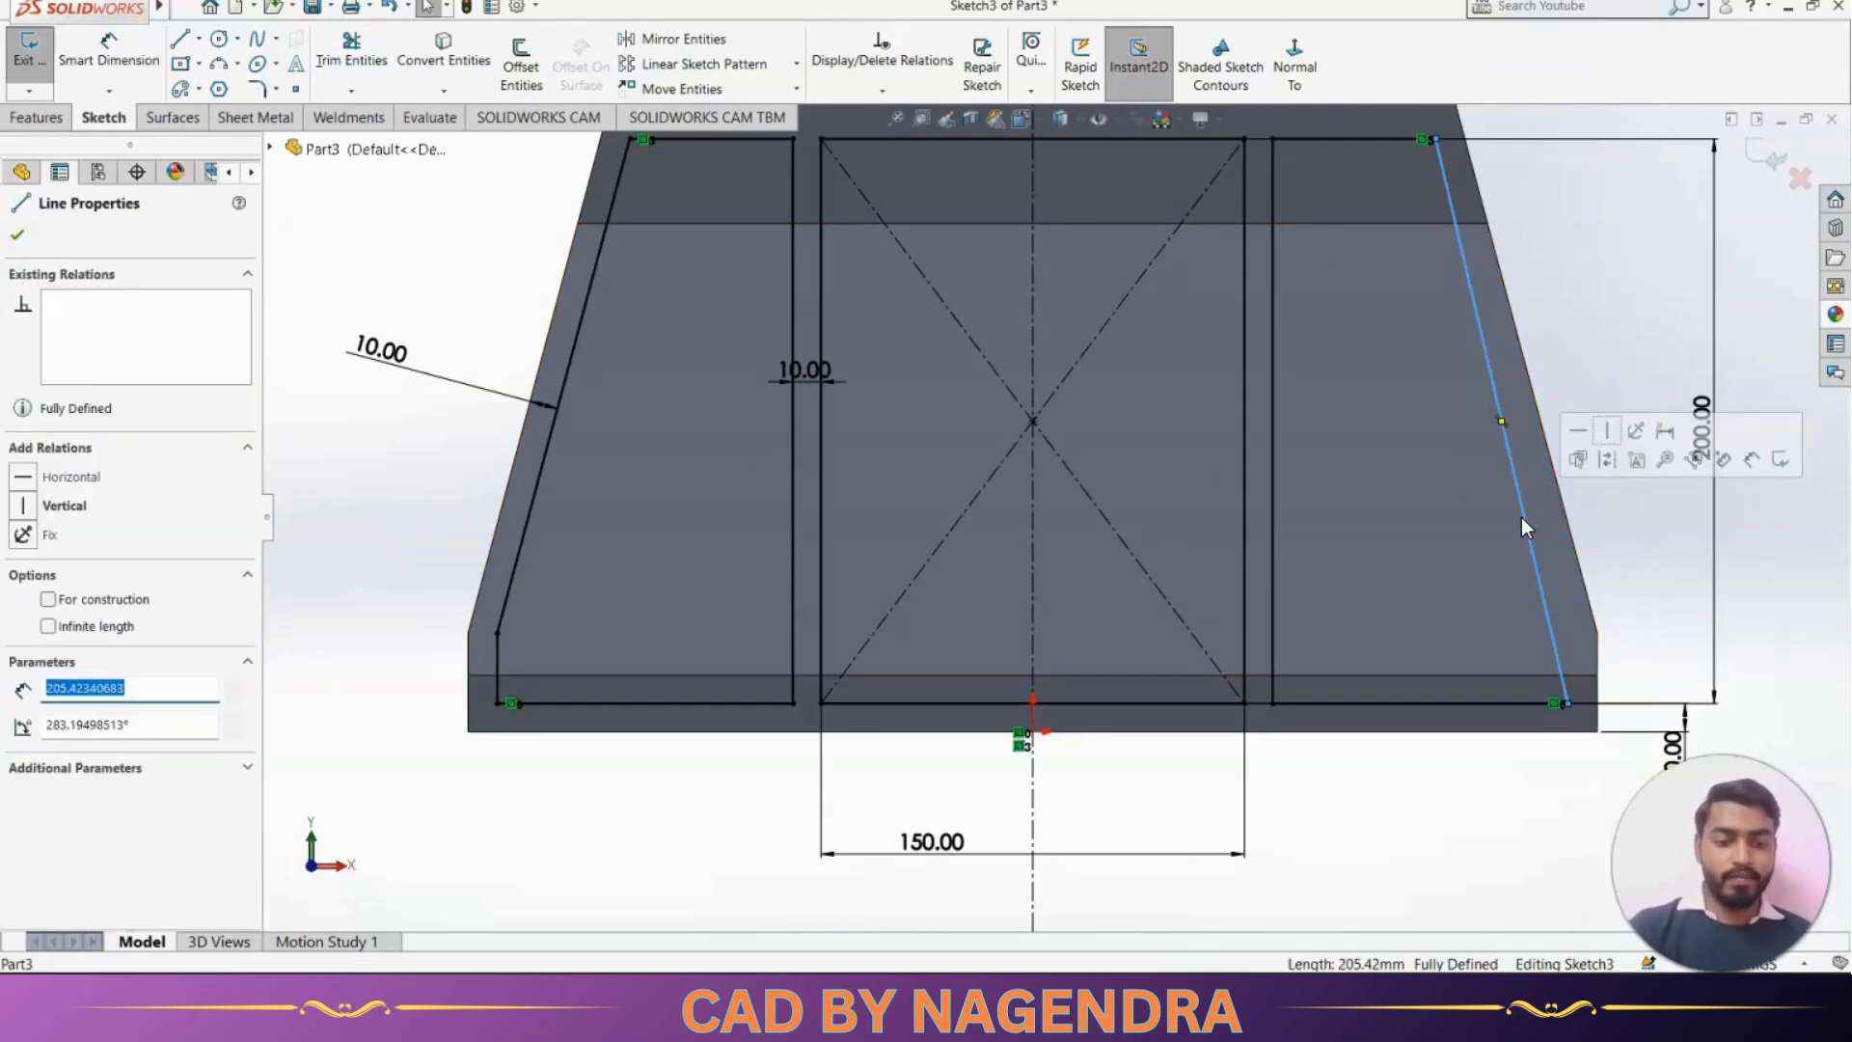
pyautogui.press('Delete')
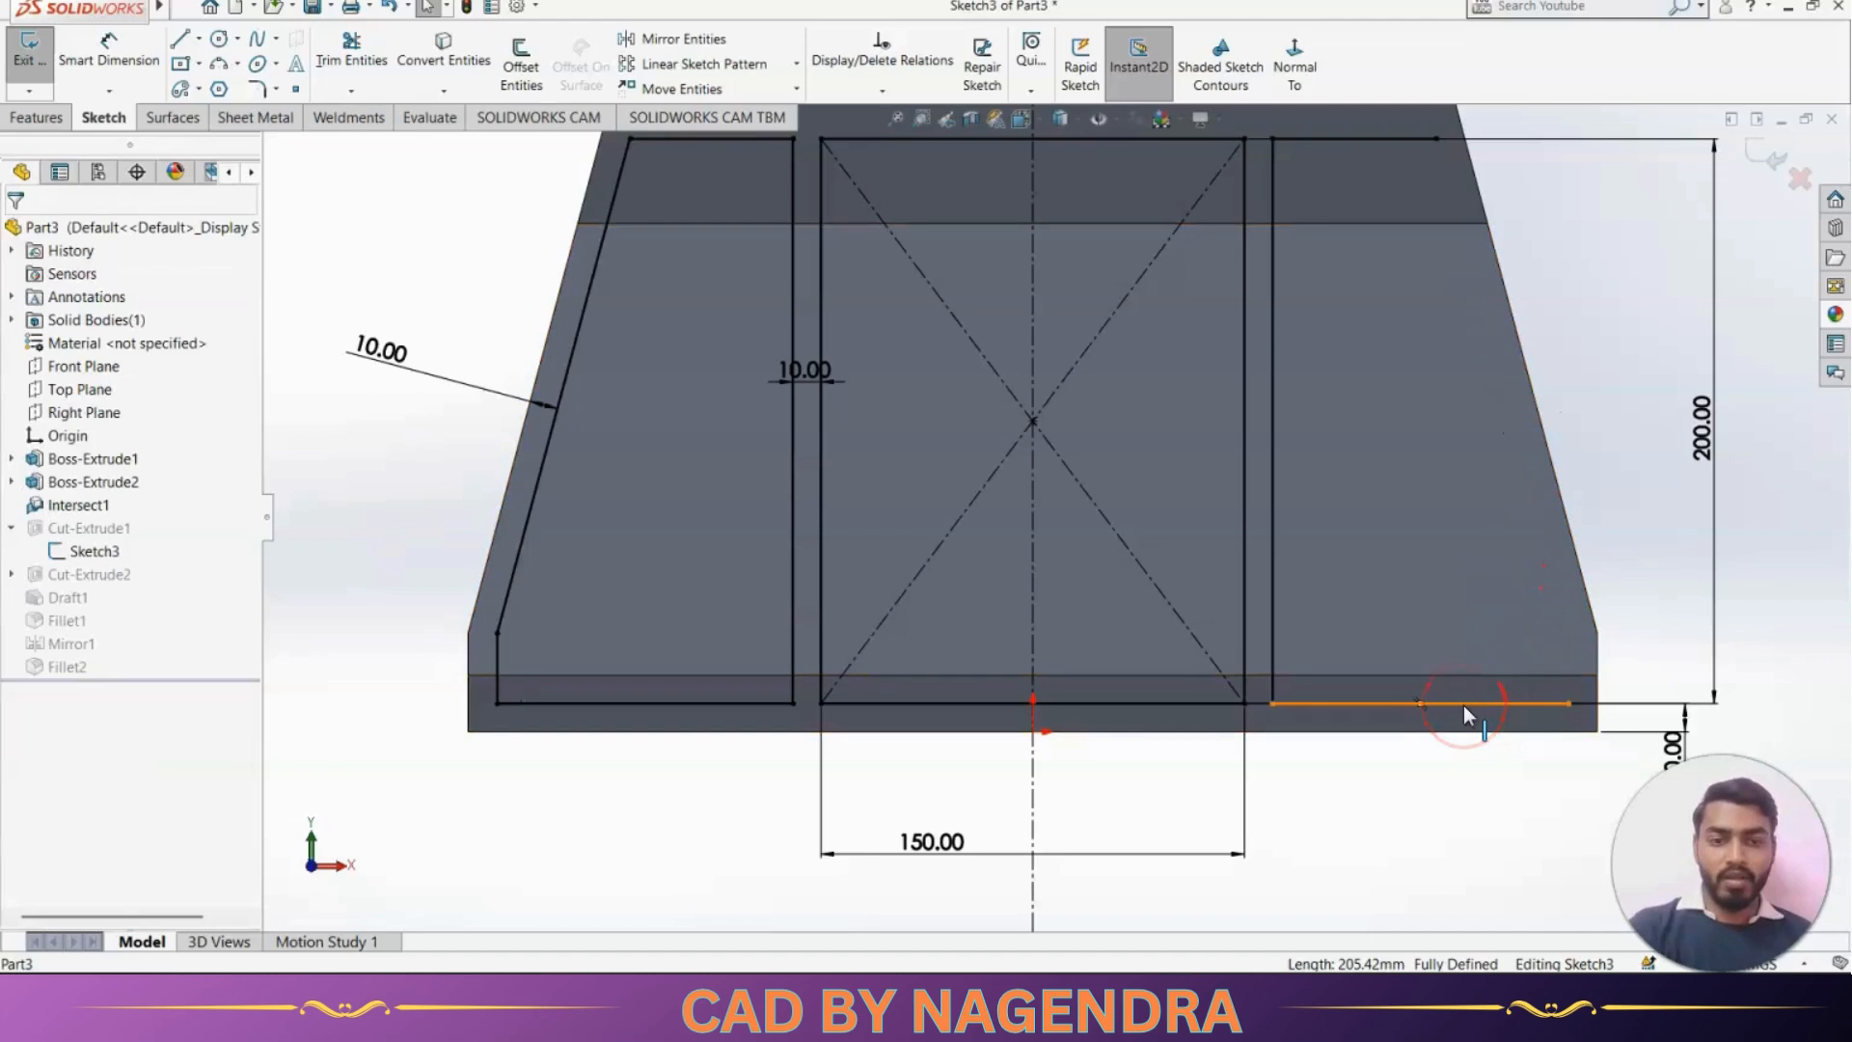
pyautogui.click(1463, 707)
pyautogui.press('Delete')
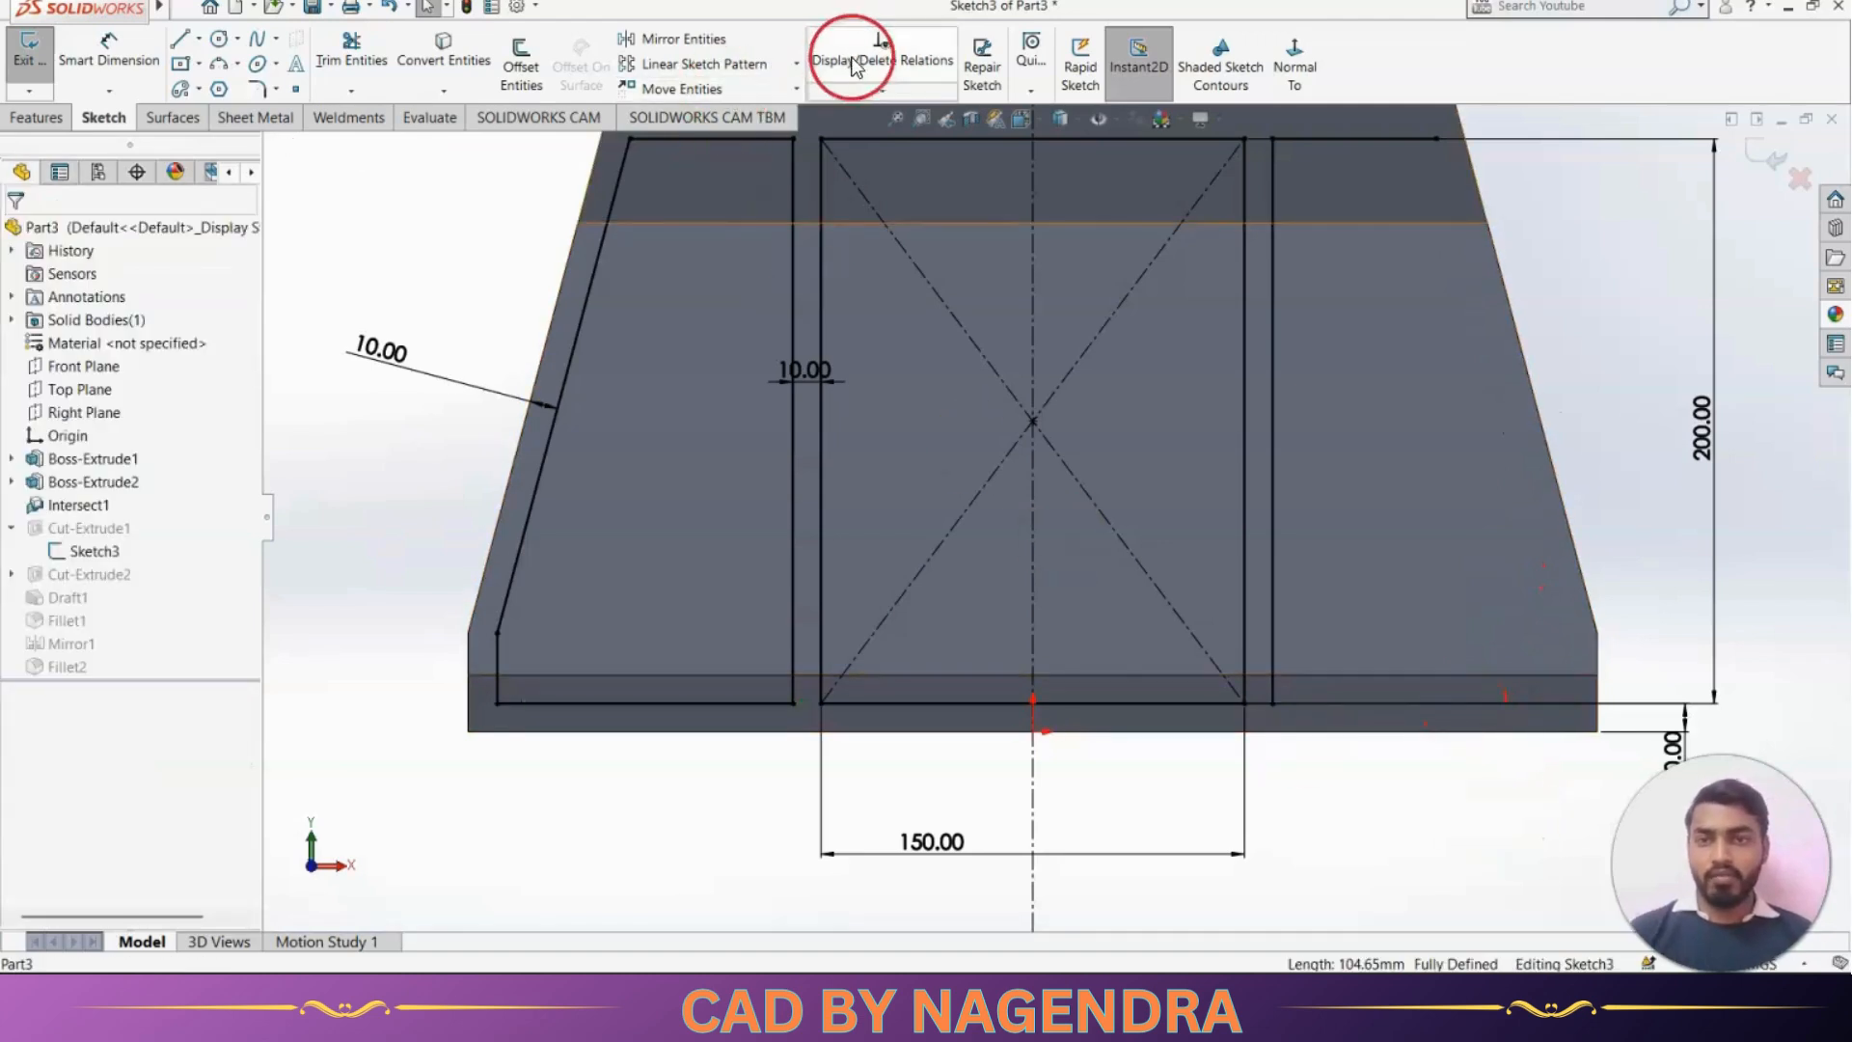
# Mirror the left pocket's slanted, vertical and bottom lines about the vertical centreline and exit the sketch
pyautogui.click(683, 39)
pyautogui.click(602, 263)
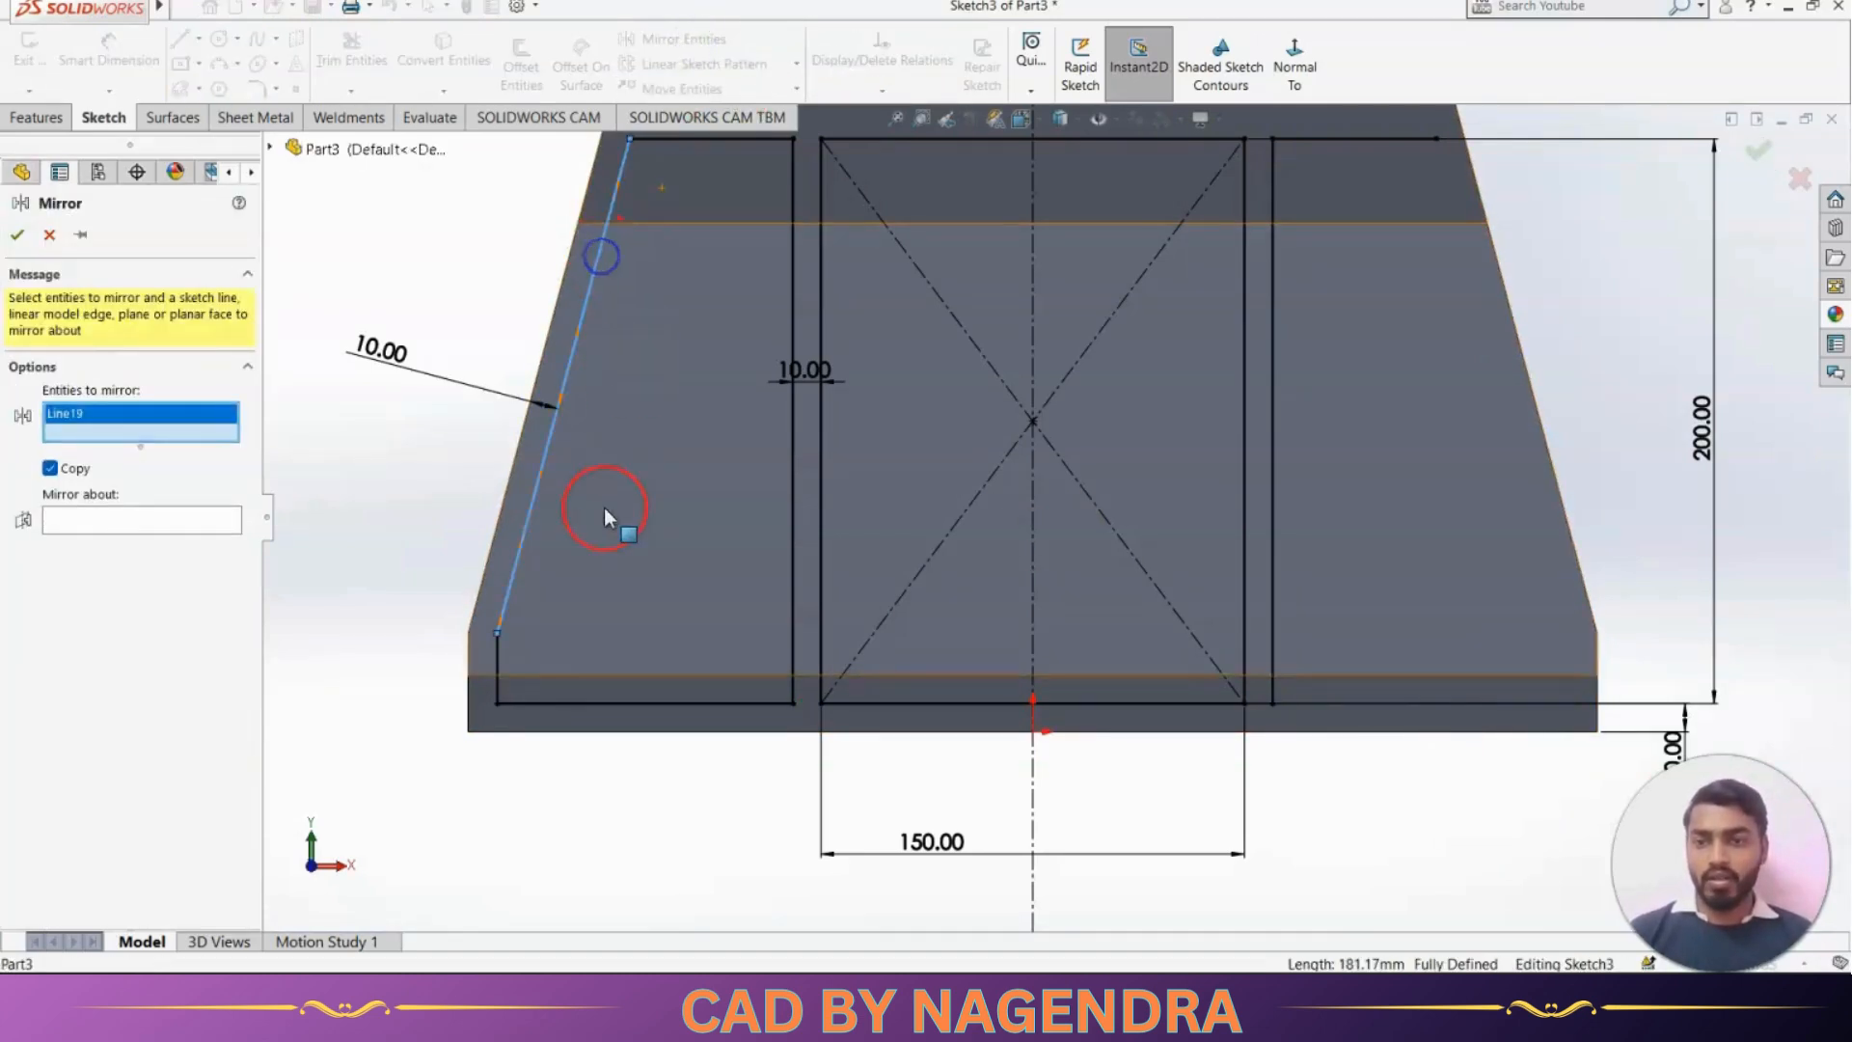
pyautogui.click(495, 668)
pyautogui.click(537, 704)
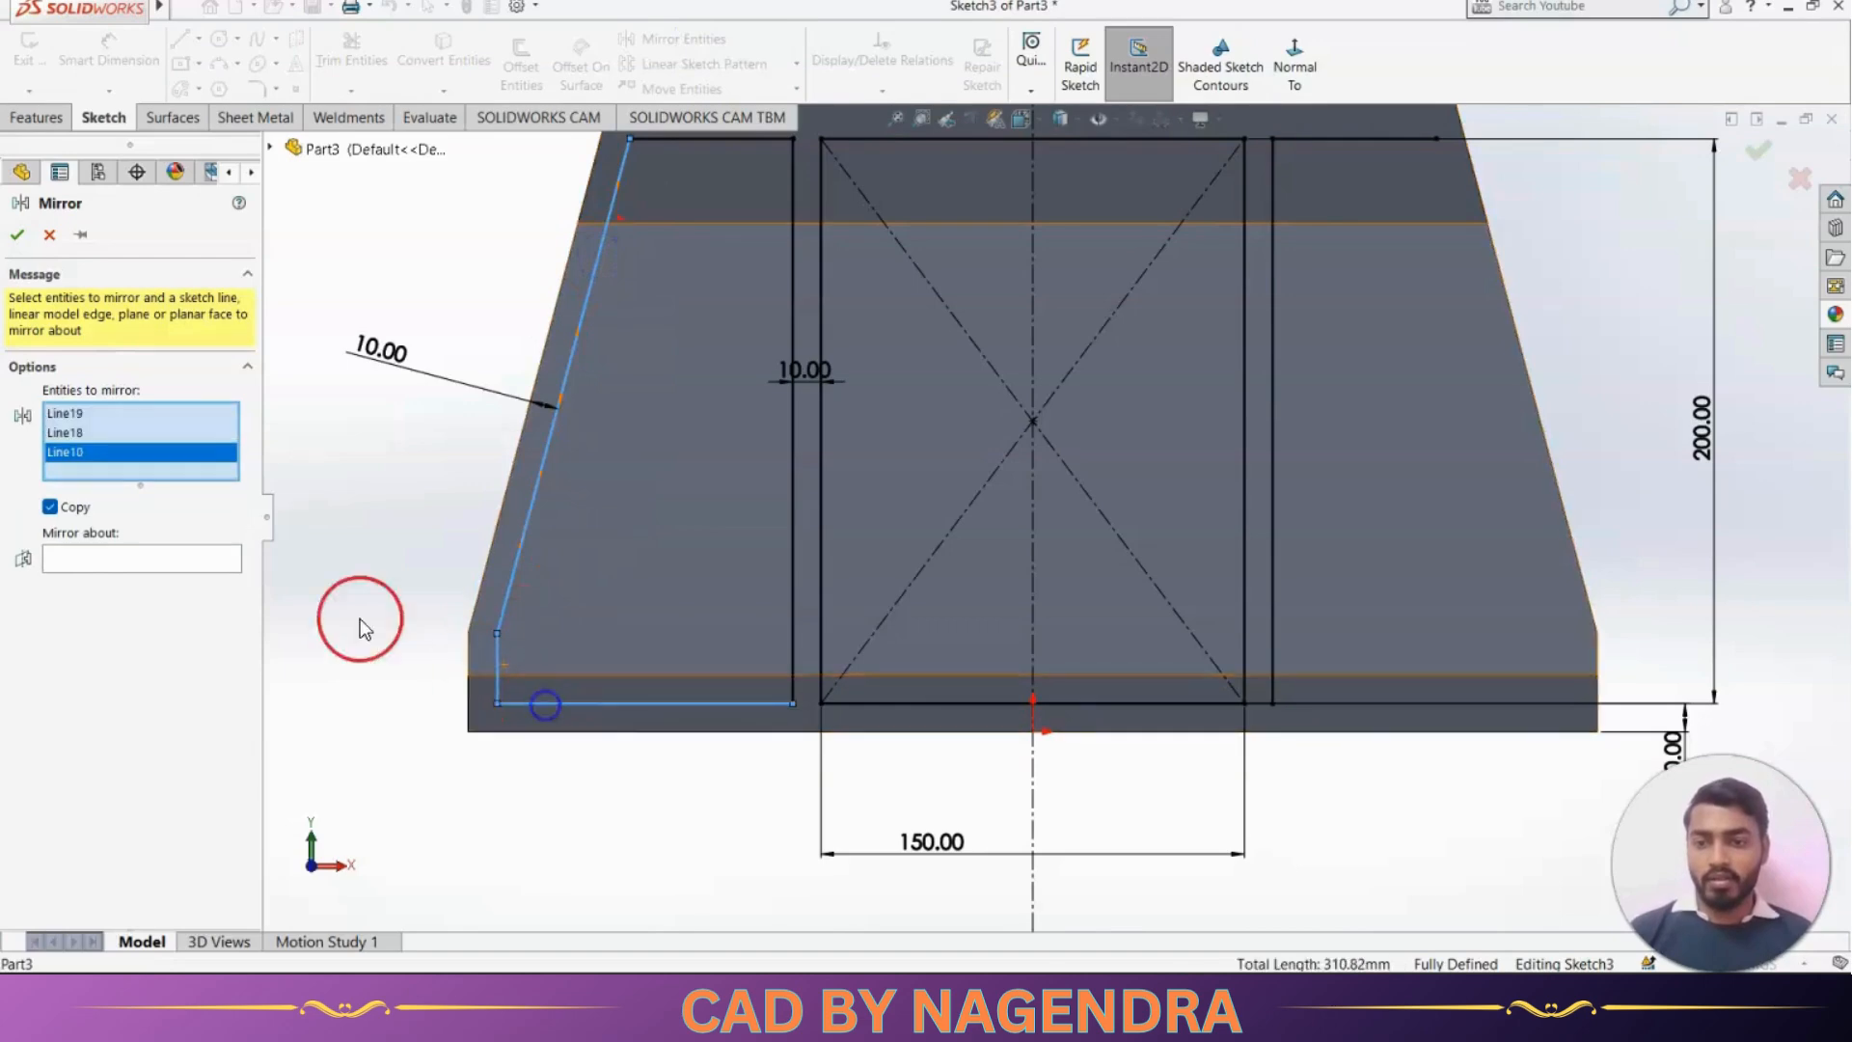
pyautogui.click(167, 564)
pyautogui.click(1033, 314)
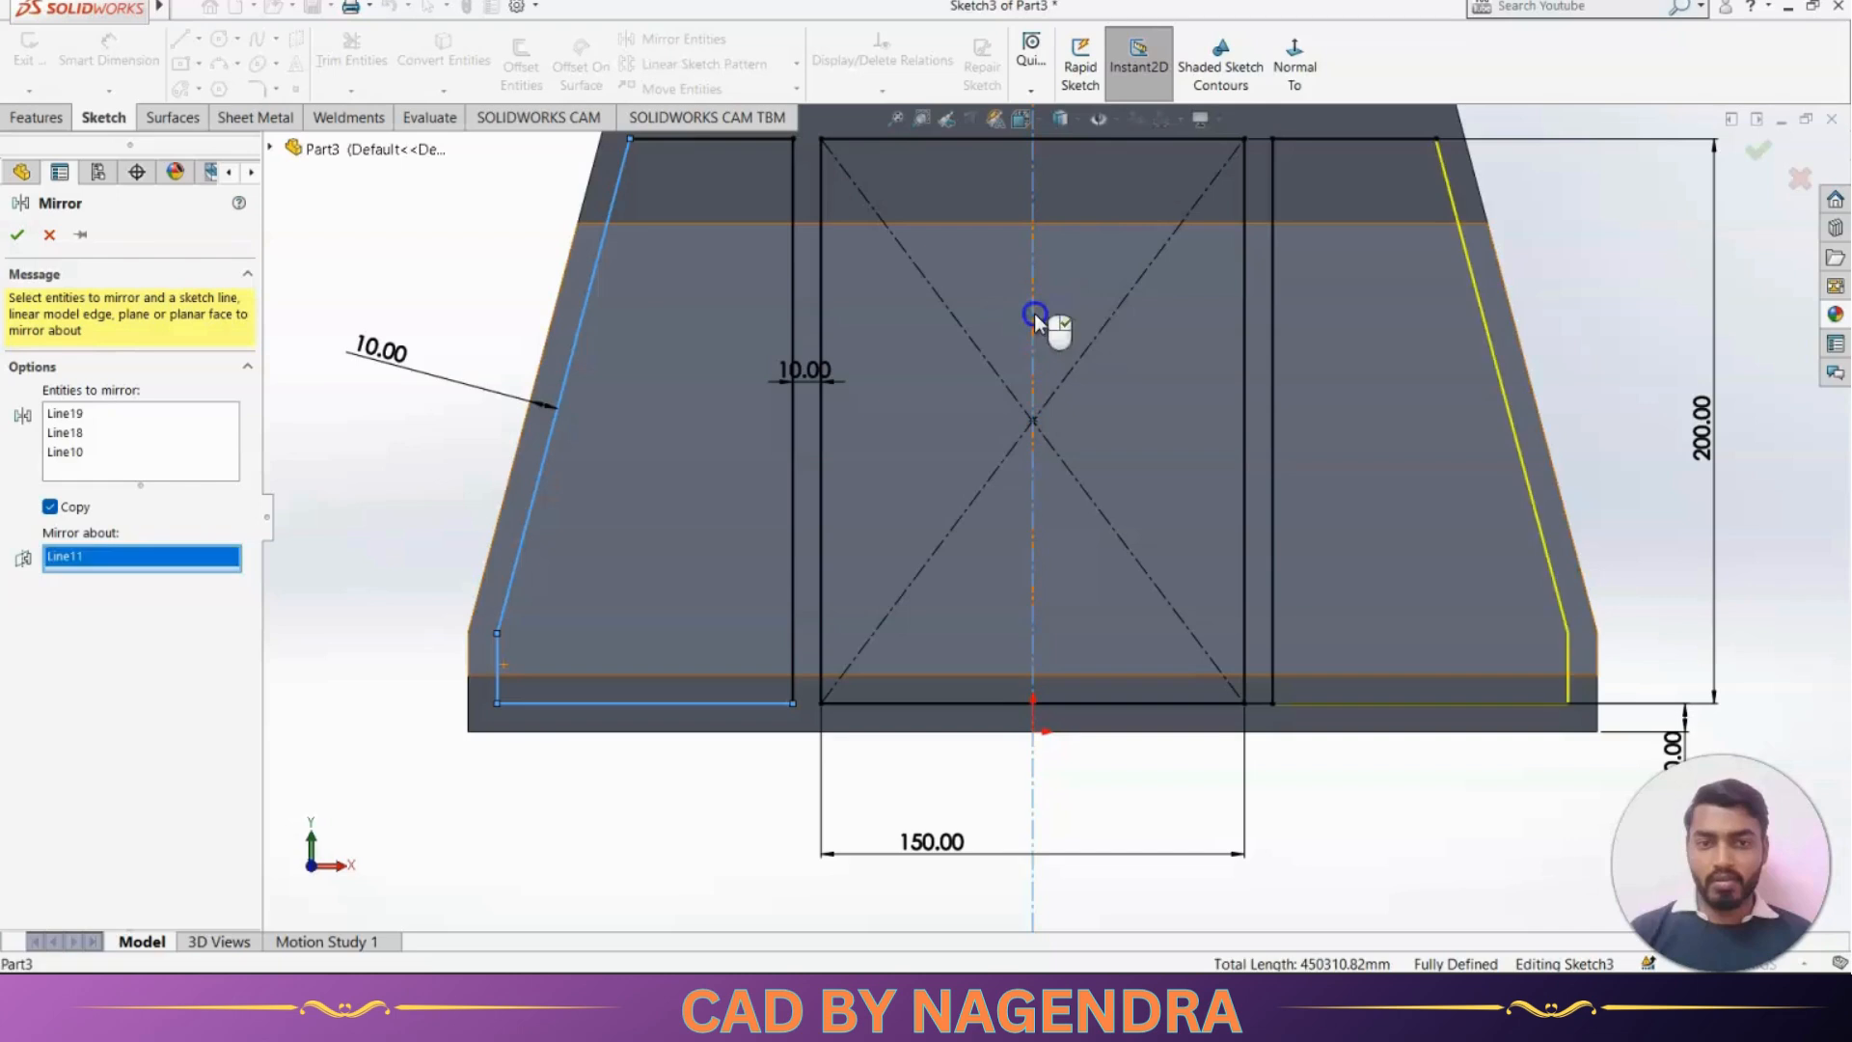
pyautogui.click(17, 235)
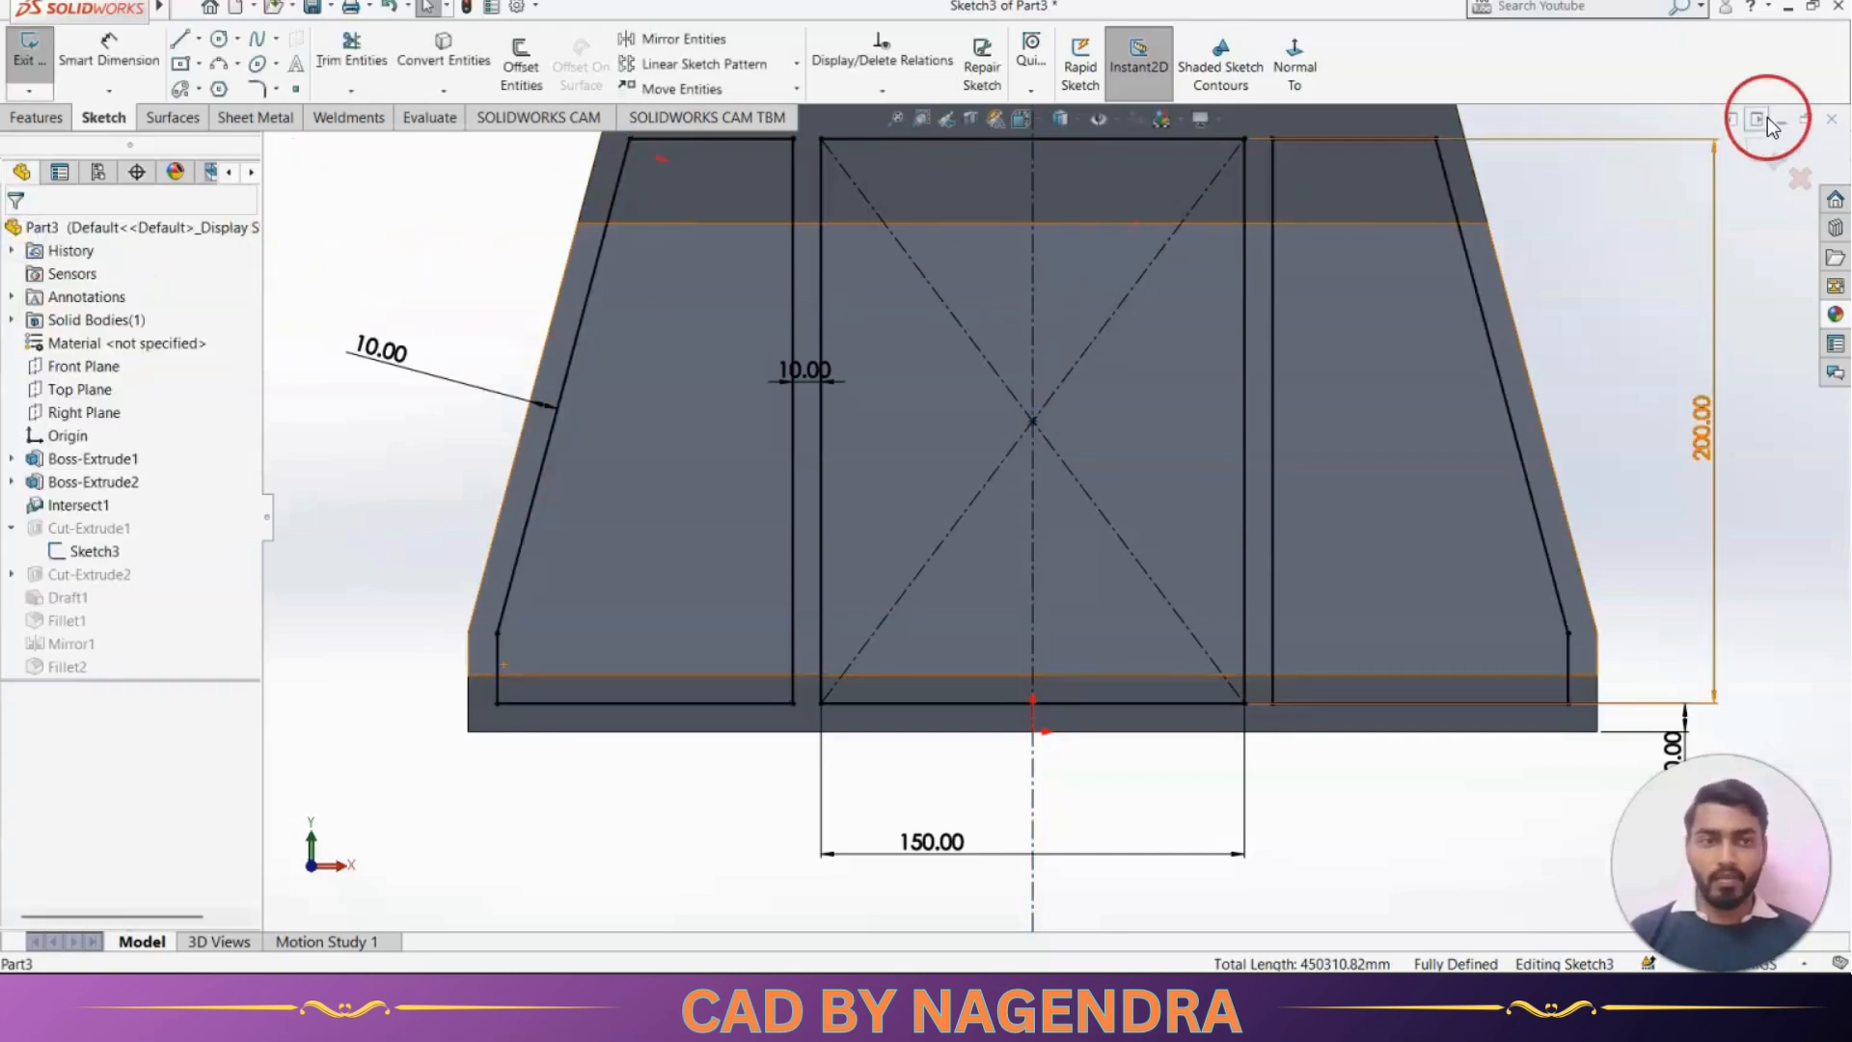
pyautogui.doubleClick(1604, 380)
pyautogui.scroll(2, 1605, 382)
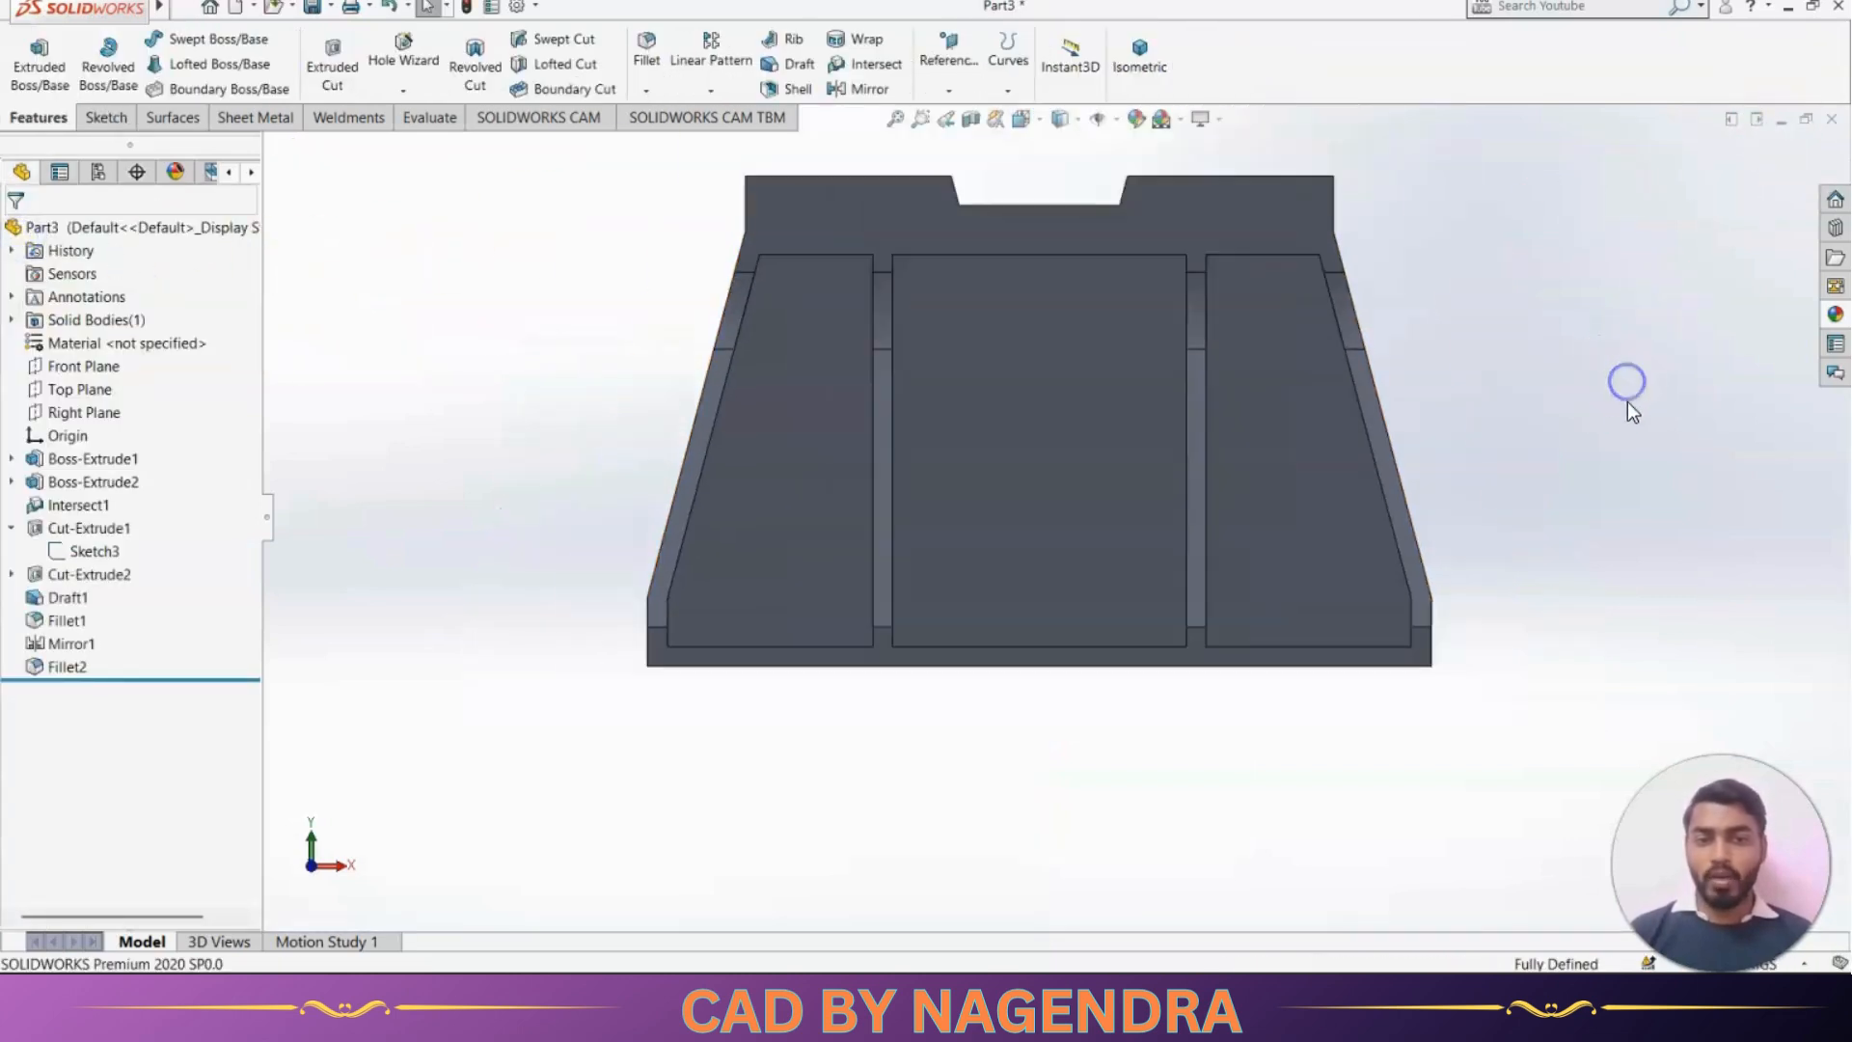
pyautogui.moveTo(1628, 401)
pyautogui.mouseDown(button='middle')
pyautogui.moveTo(1576, 431)
pyautogui.moveTo(1574, 475)
pyautogui.mouseUp(button='middle')
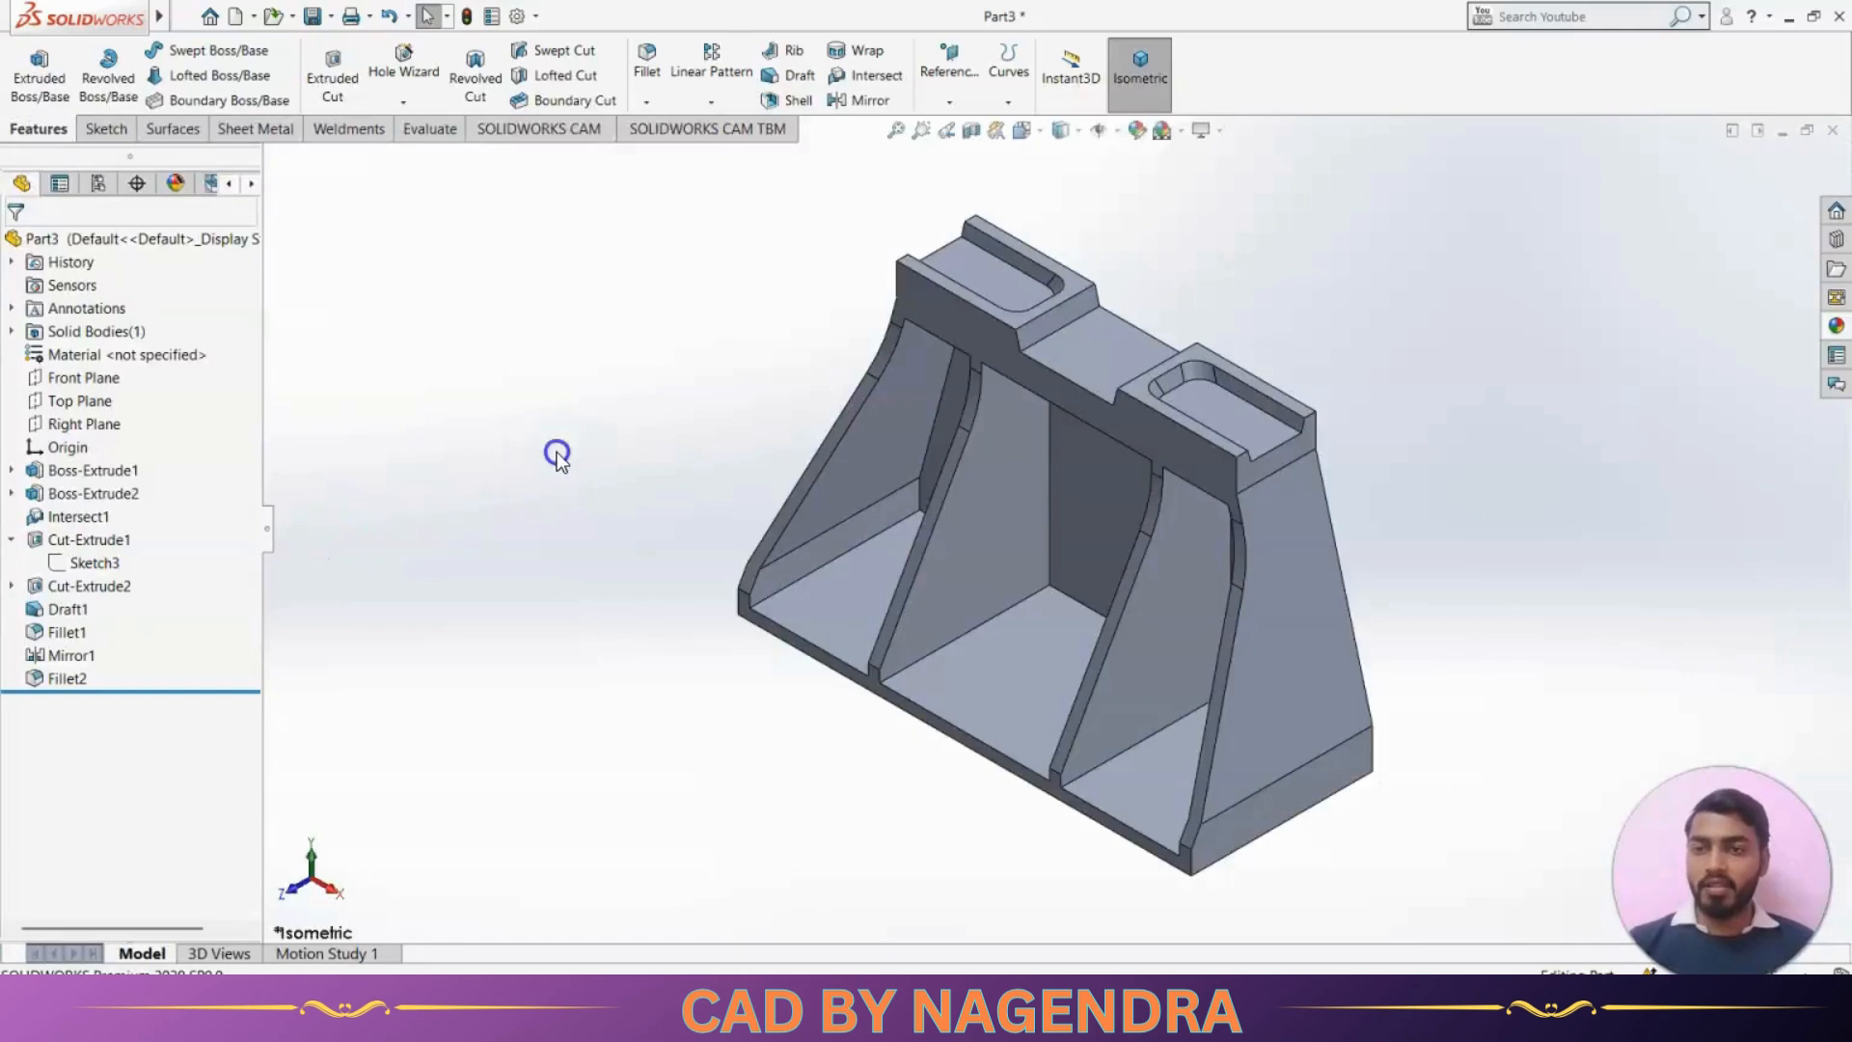
# Start a fillet and select the three pockets' lower corner edges plus the bend edges on the two outer slanted walls
pyautogui.click(648, 51)
pyautogui.scroll(-3, 871, 559)
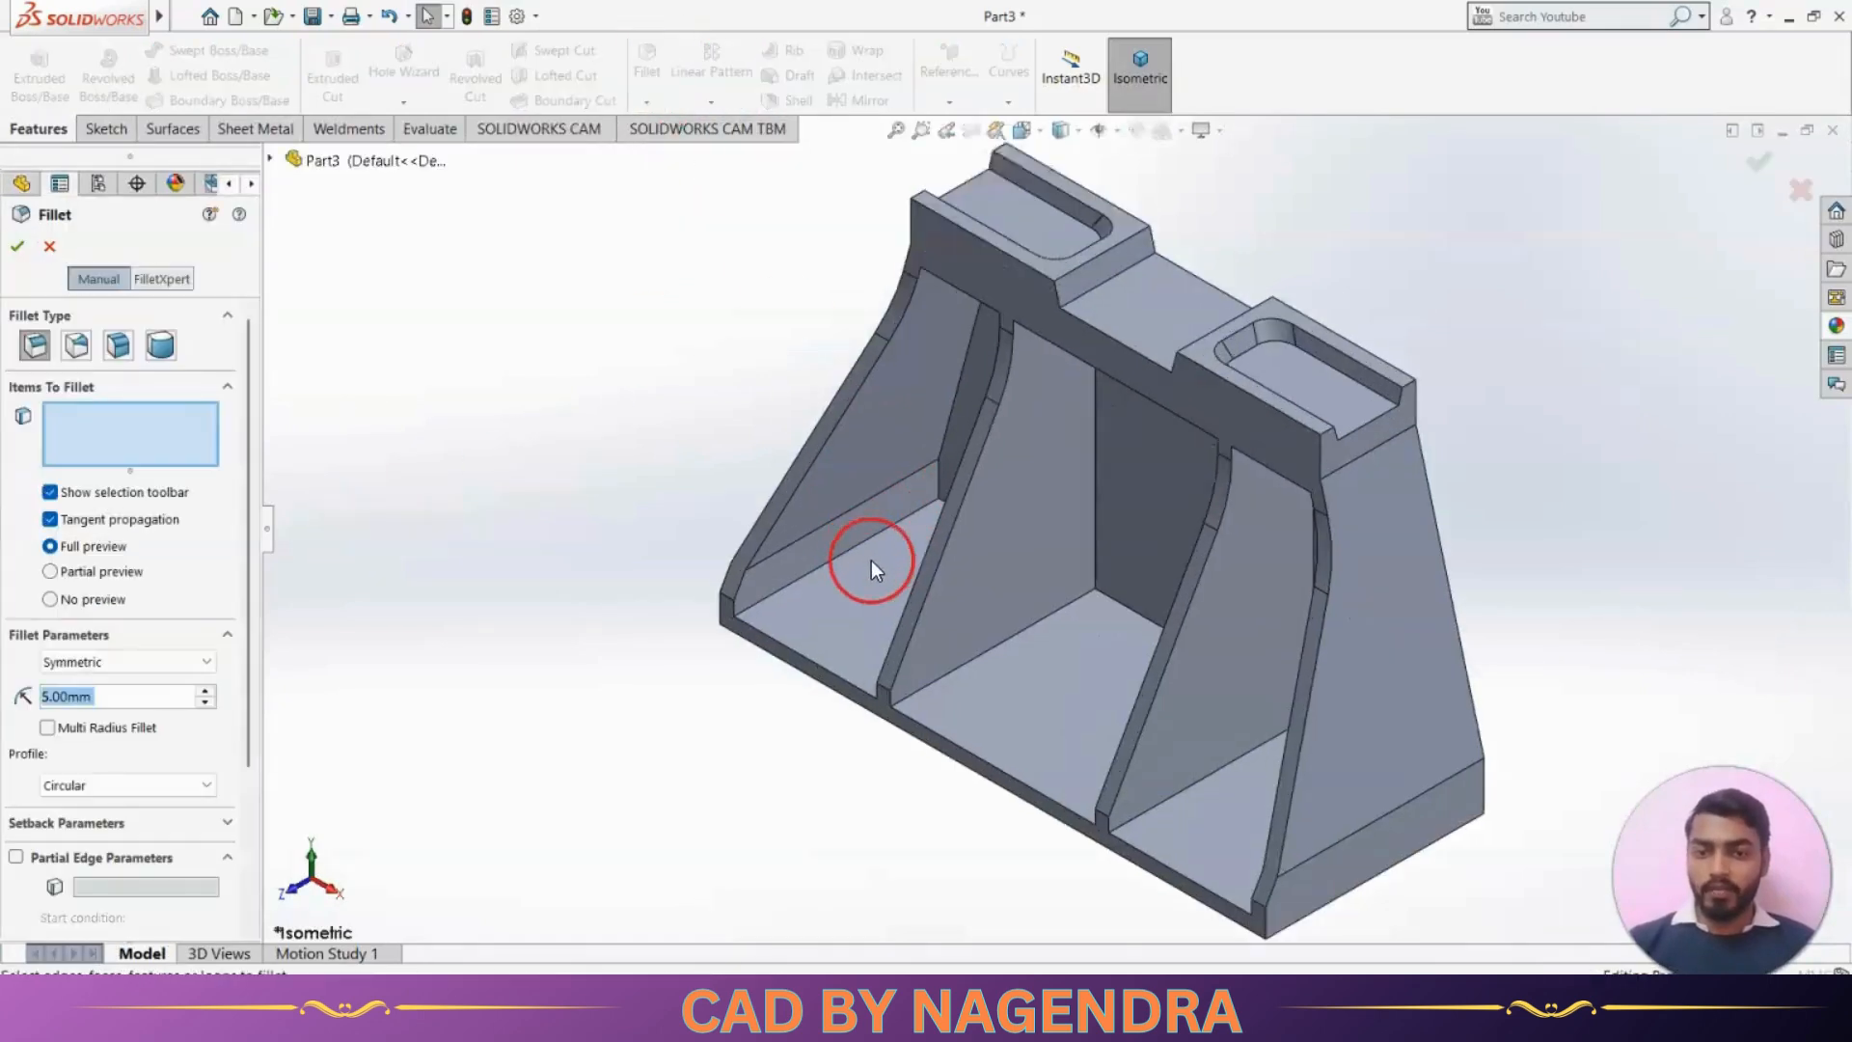
pyautogui.click(837, 509)
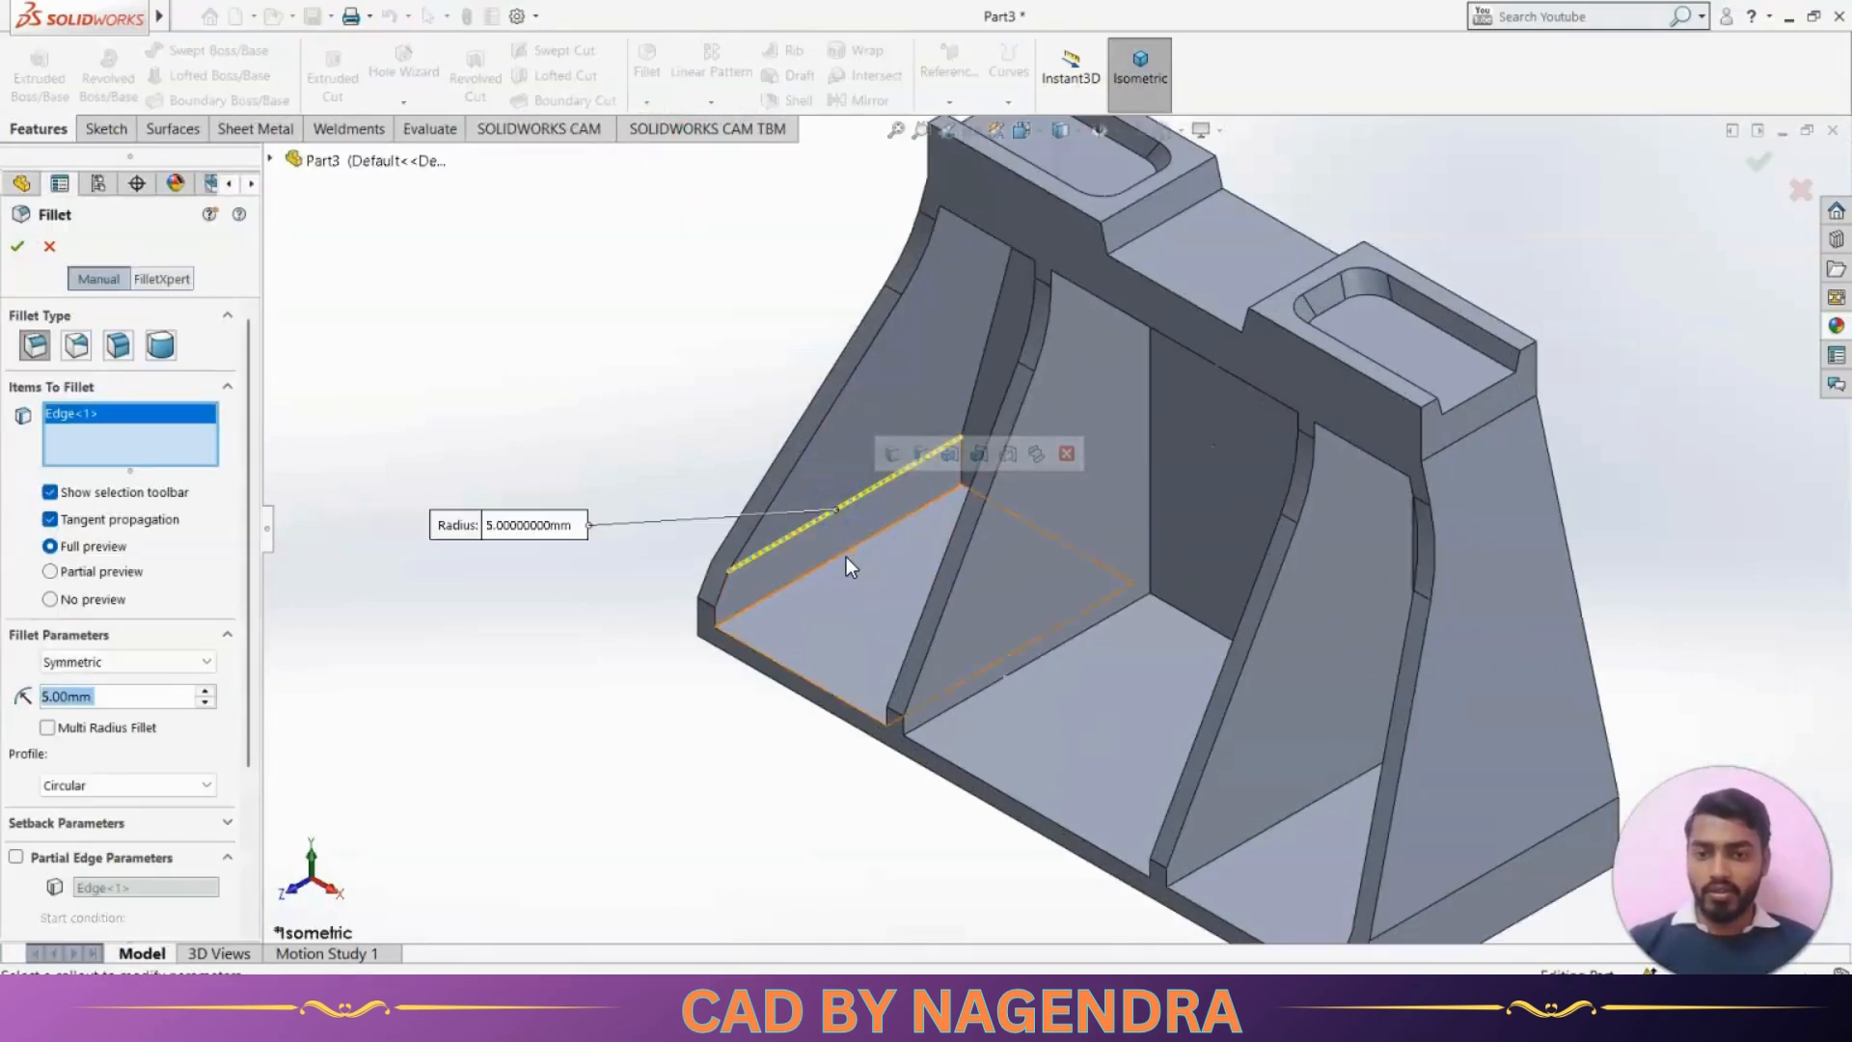
pyautogui.click(841, 552)
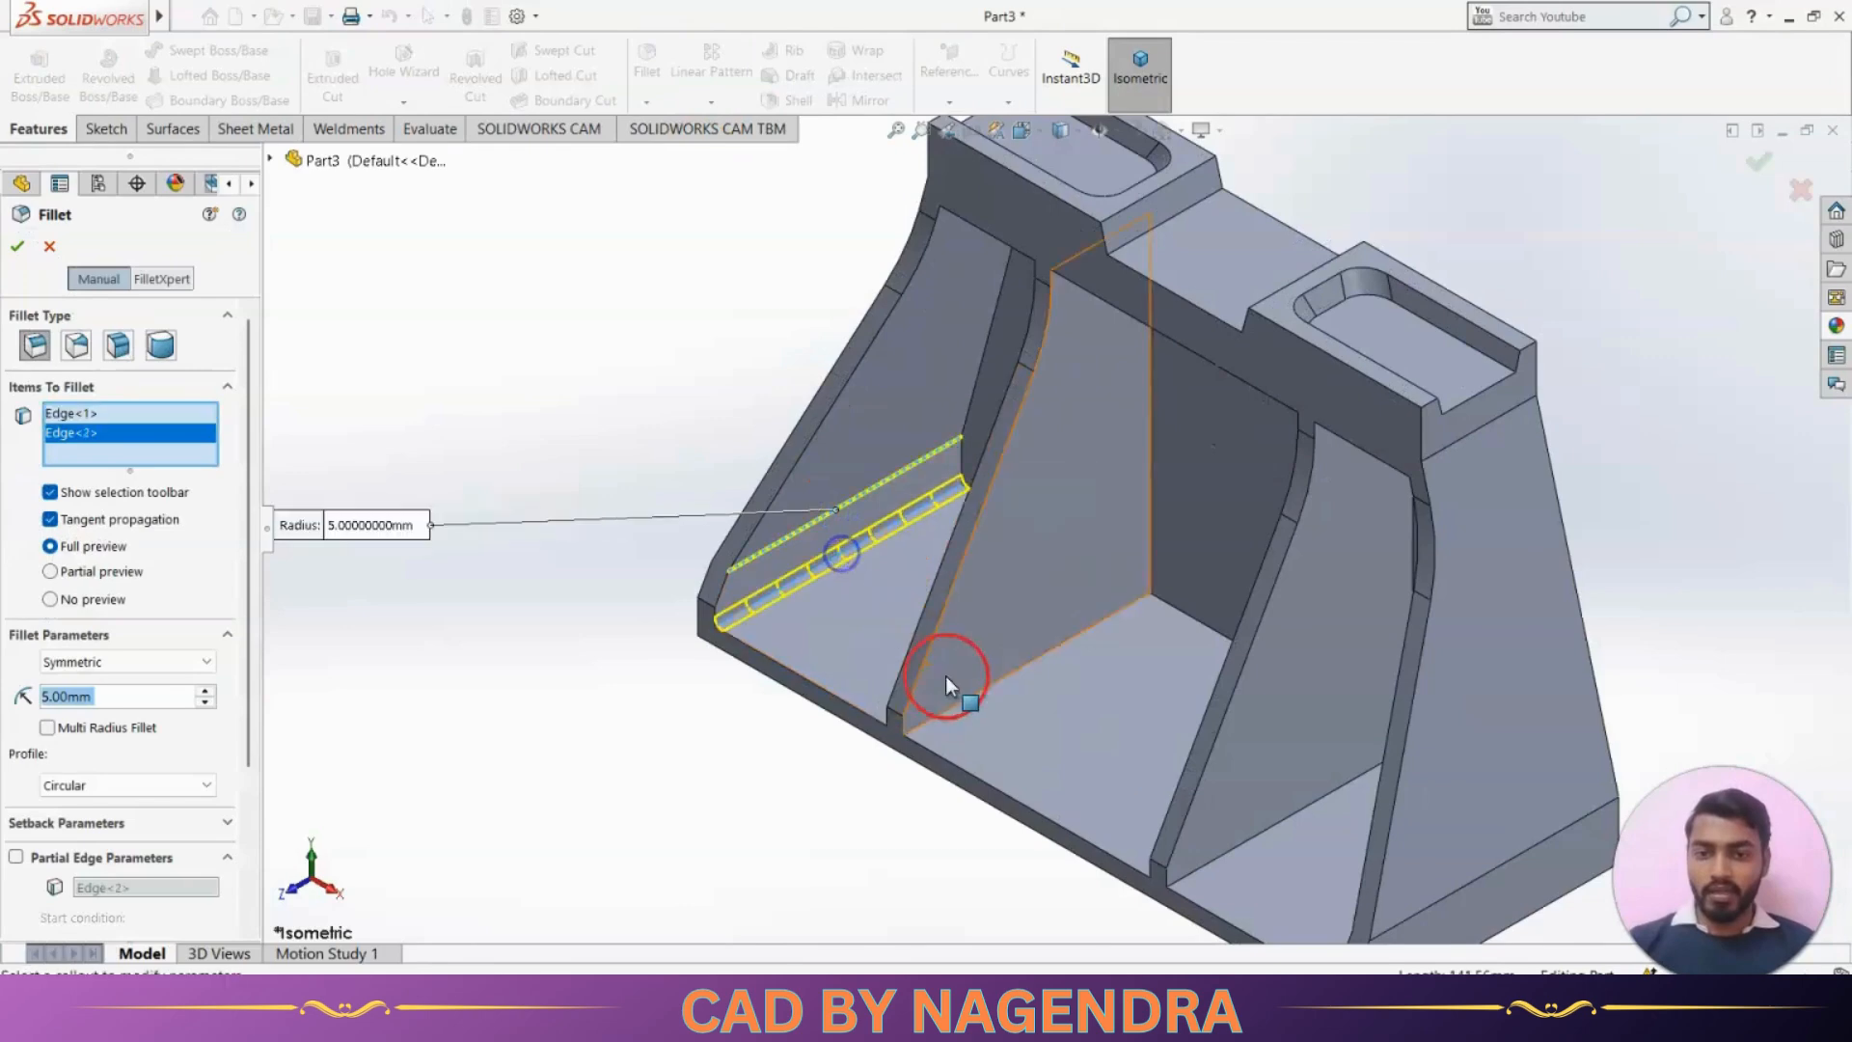
pyautogui.click(1005, 674)
pyautogui.click(1247, 845)
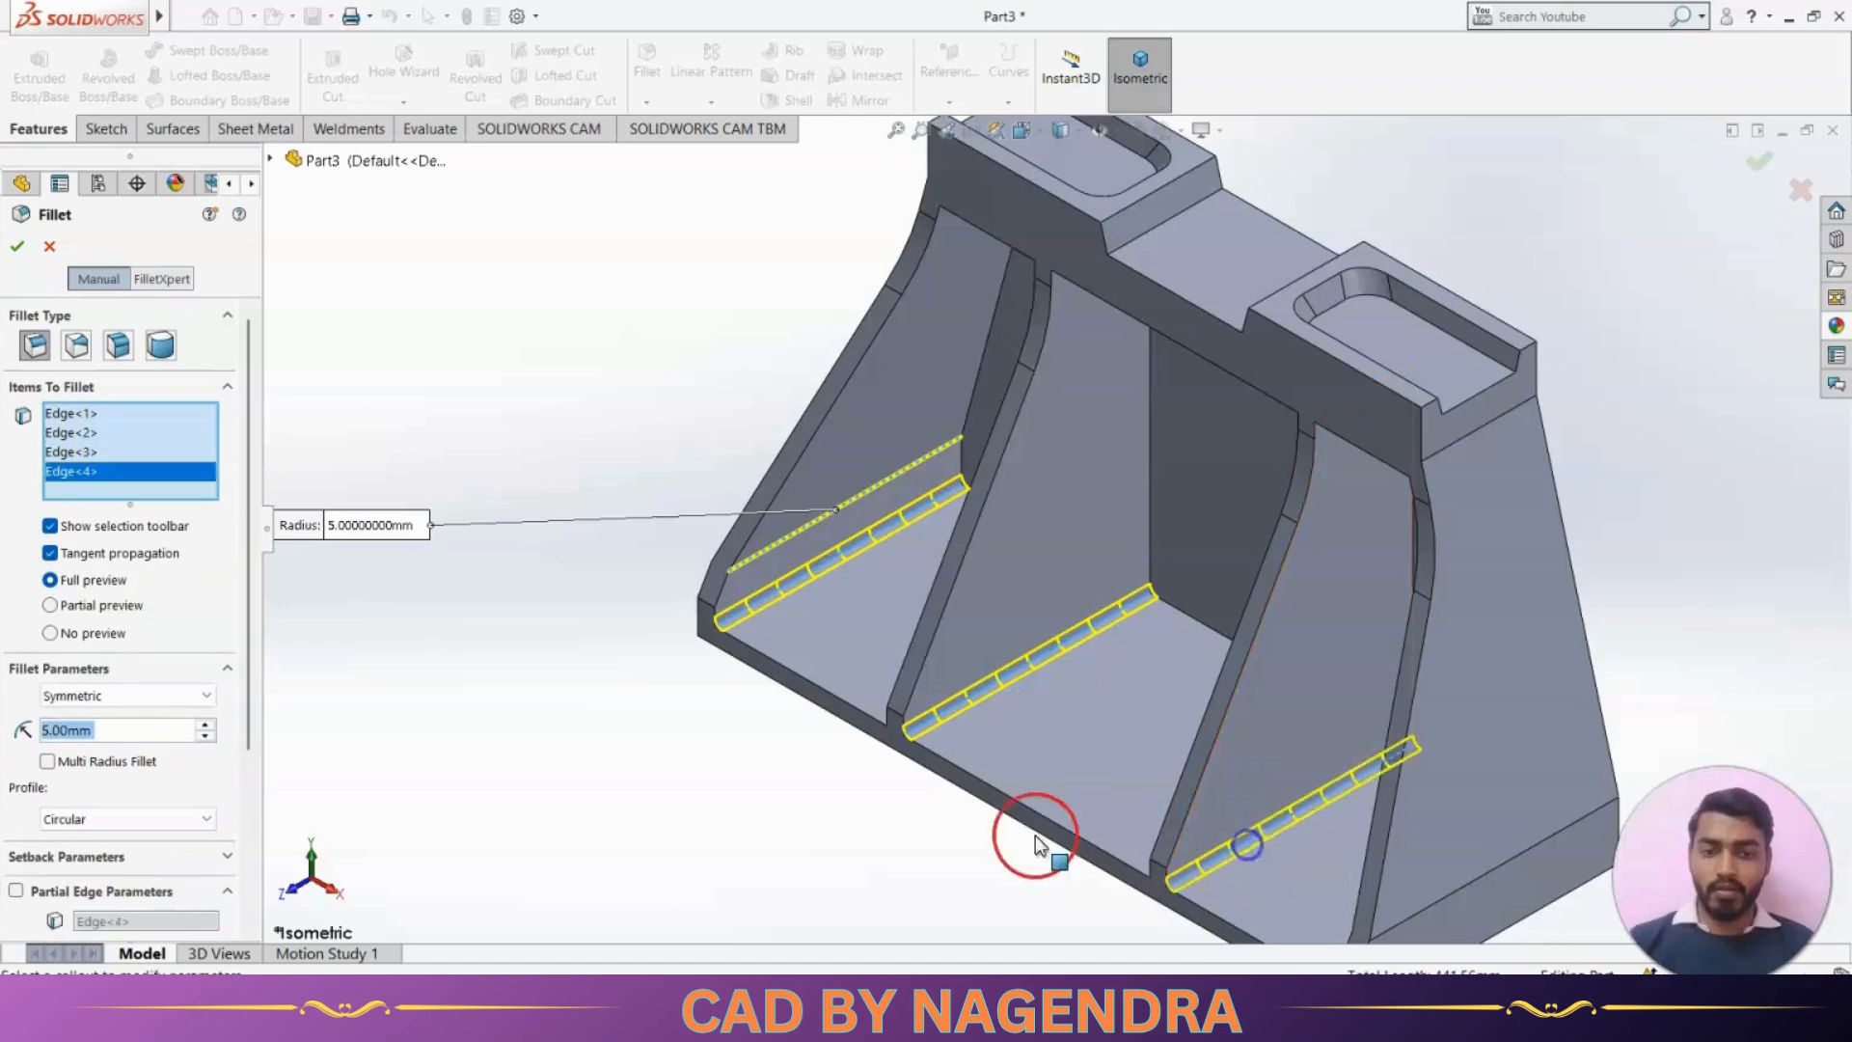
pyautogui.moveTo(1034, 835); pyautogui.dragTo(837, 741, button='middle')
pyautogui.click(820, 731)
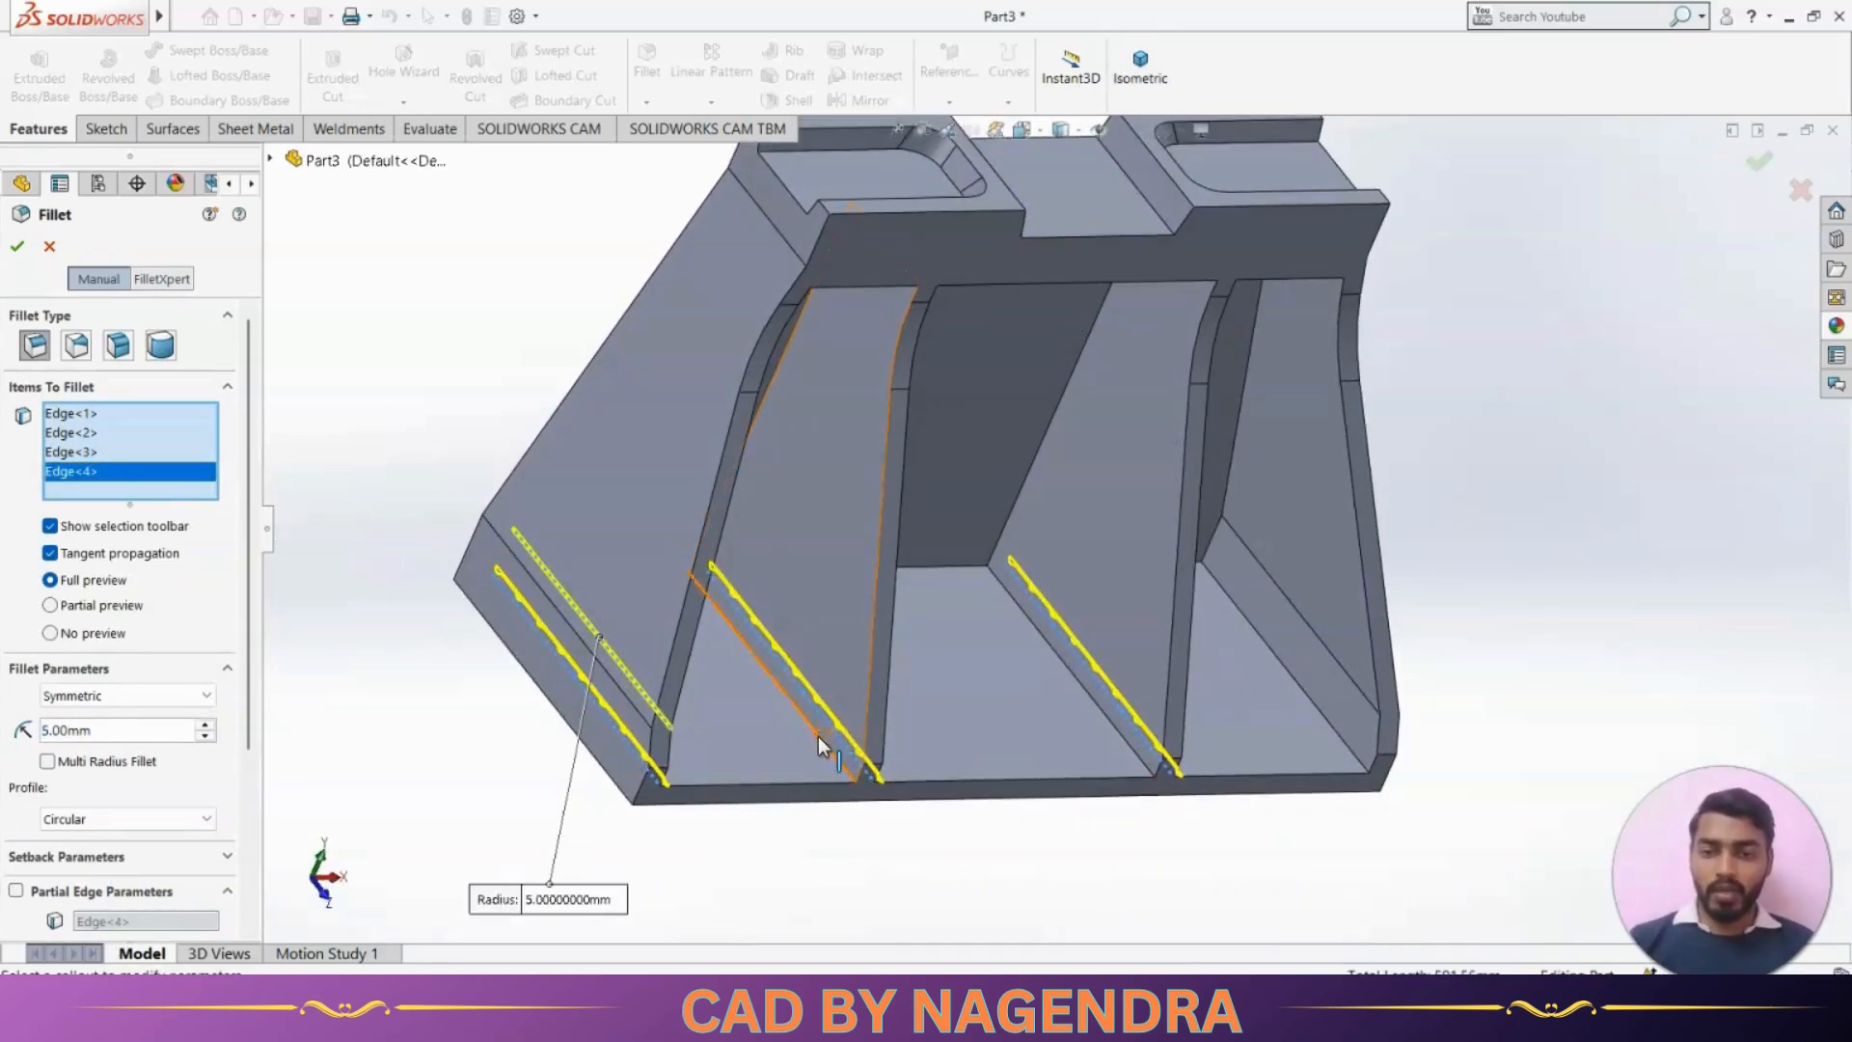
pyautogui.click(1114, 725)
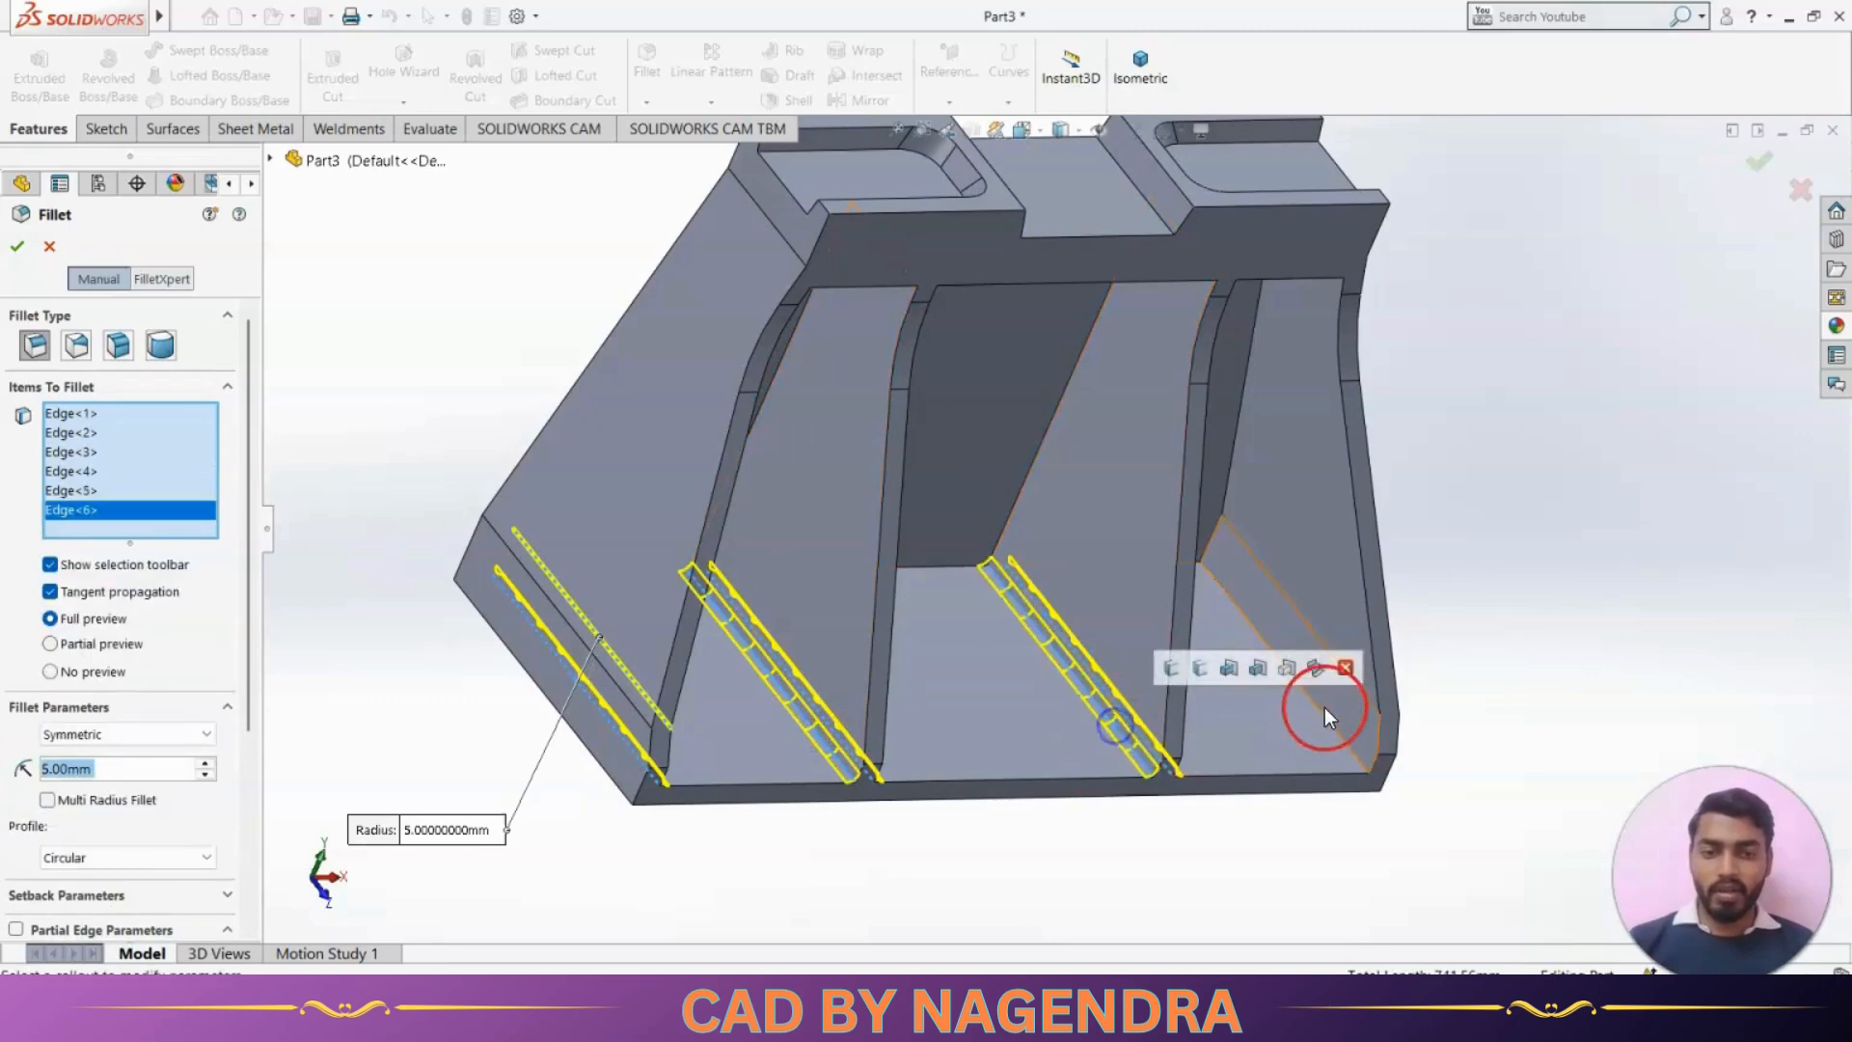
pyautogui.click(1325, 721)
pyautogui.click(1350, 678)
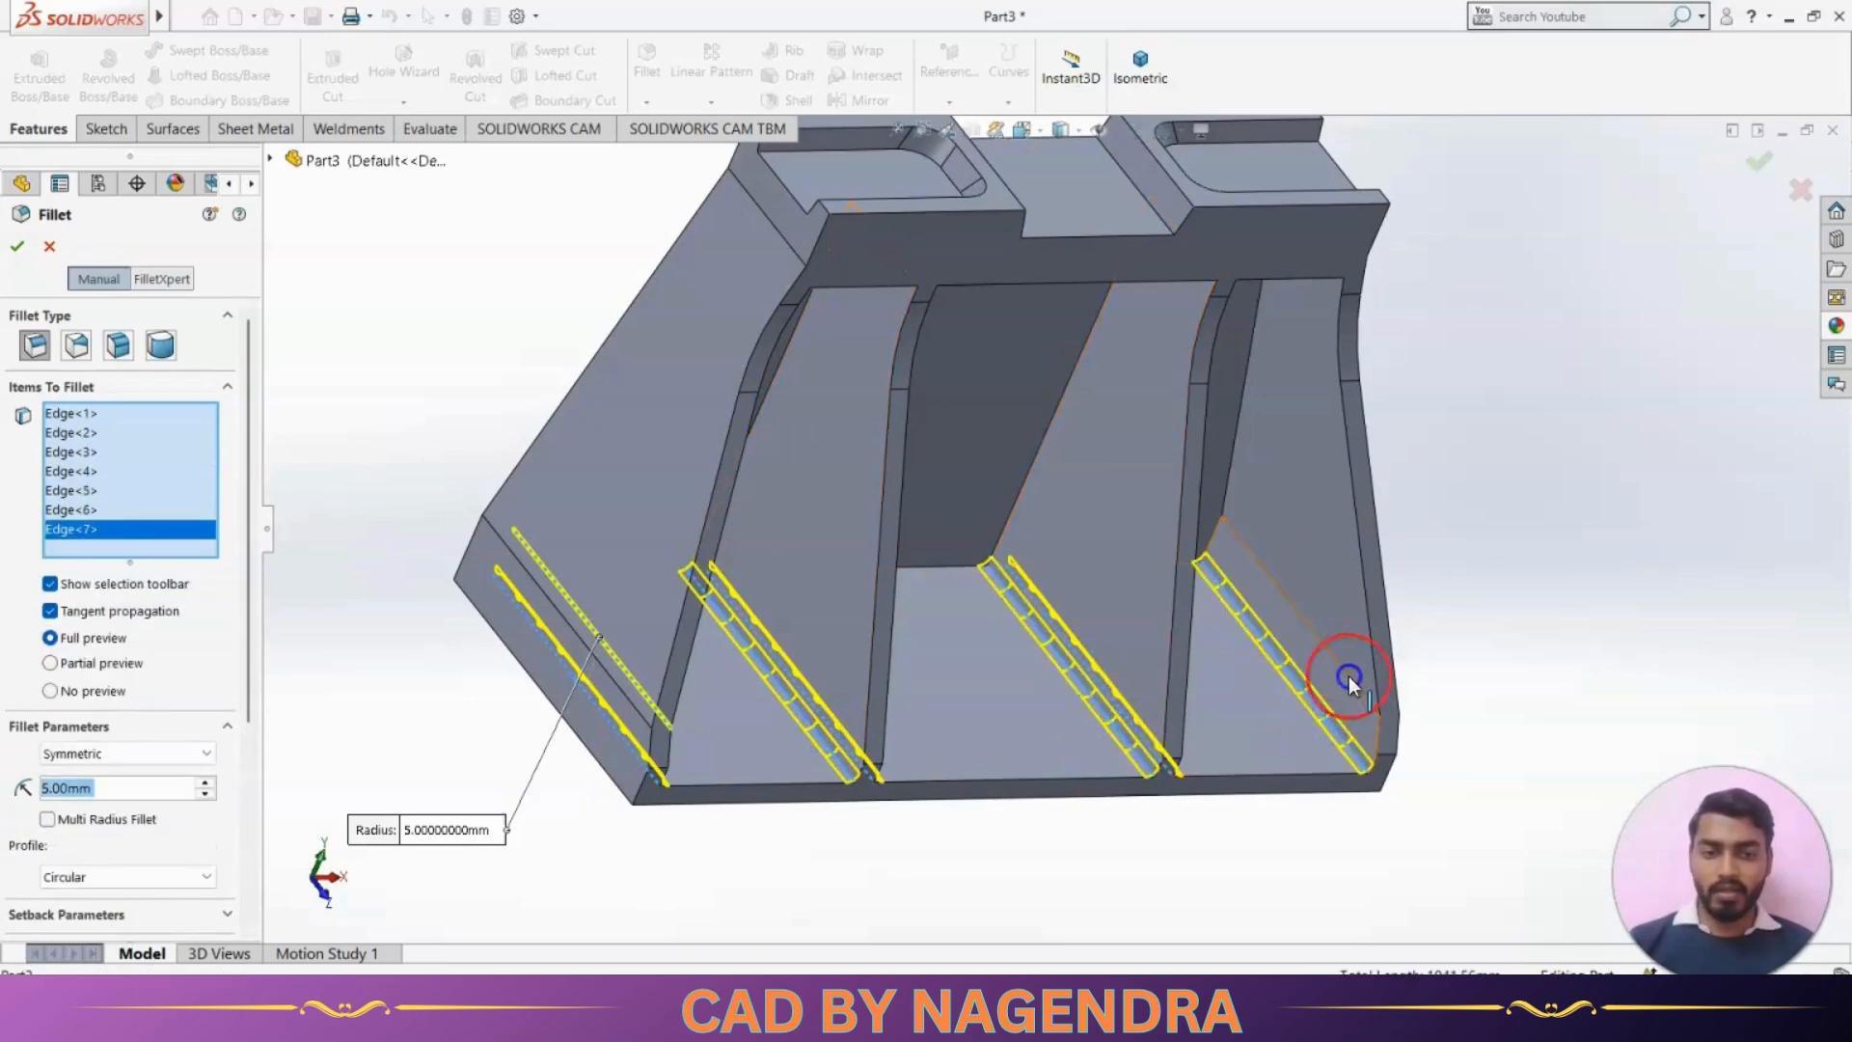
# Add the upper corner edges on both sides of all three pockets to the fillet selection
pyautogui.moveTo(1142, 633); pyautogui.dragTo(1280, 430, button='middle')
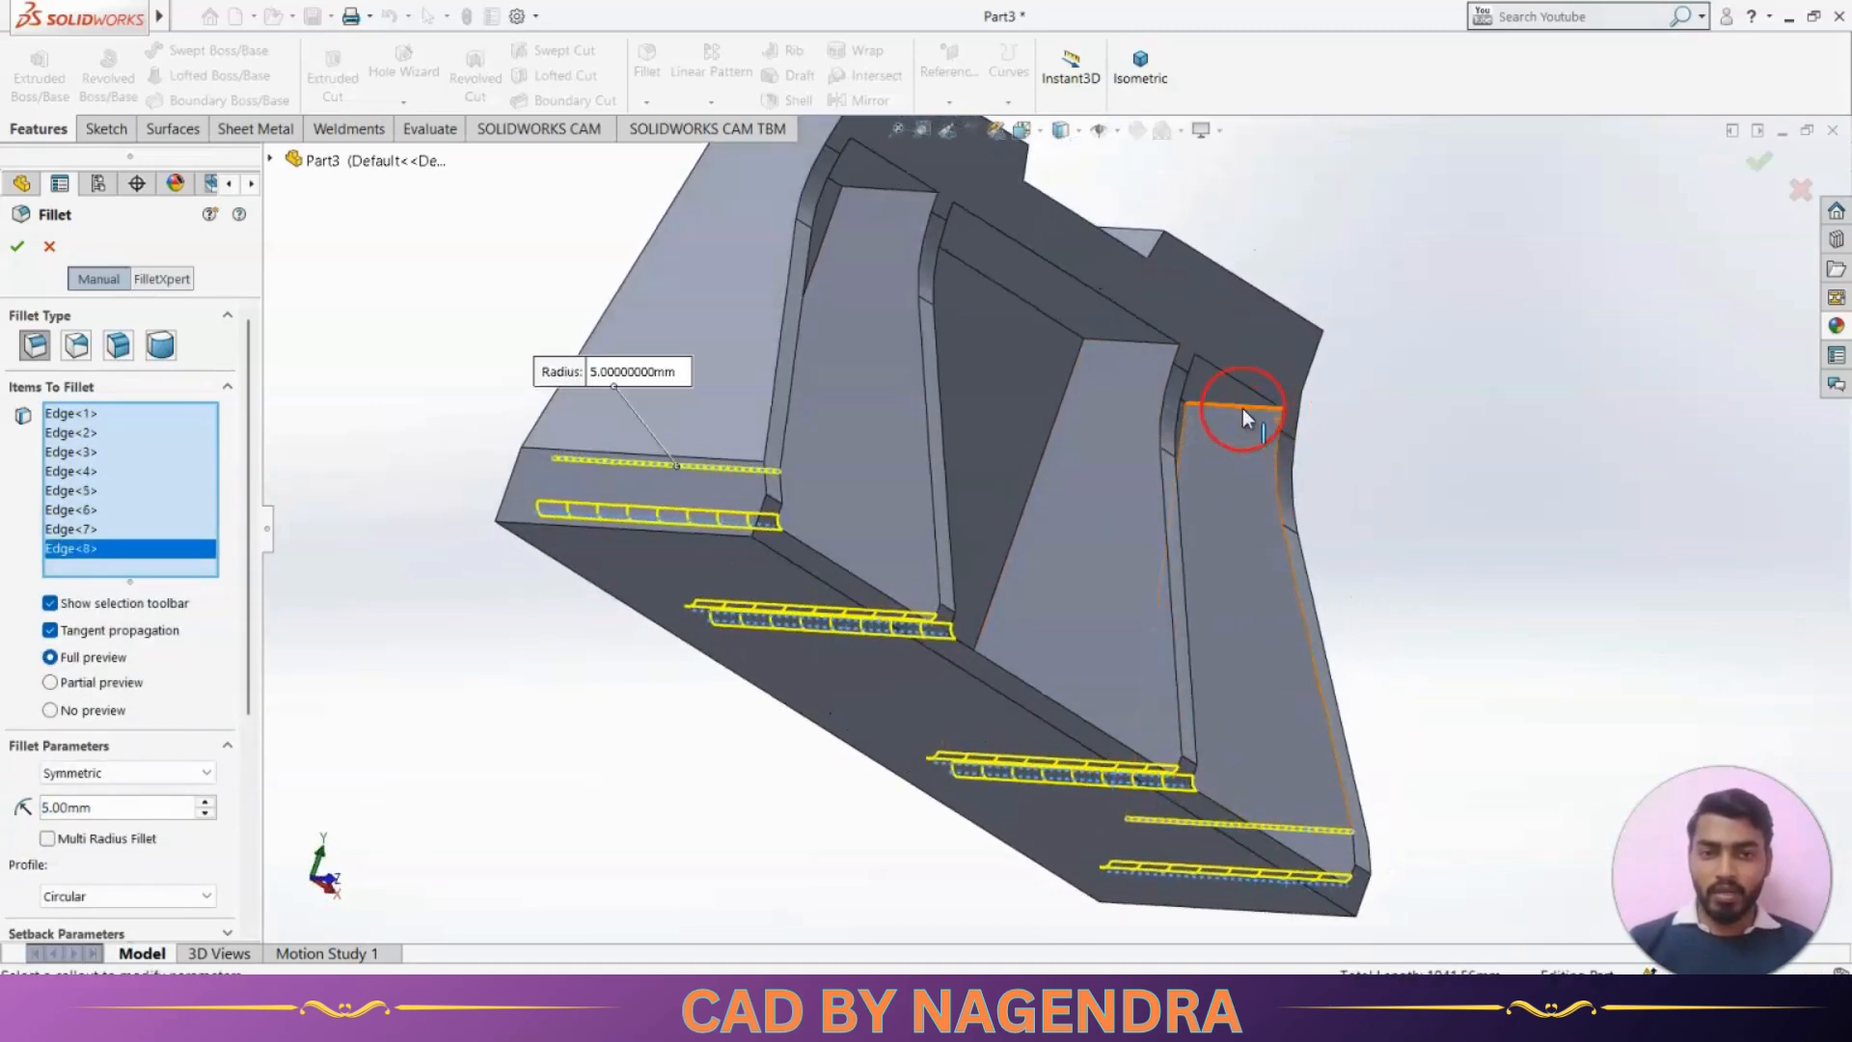
pyautogui.click(1242, 408)
pyautogui.click(1113, 339)
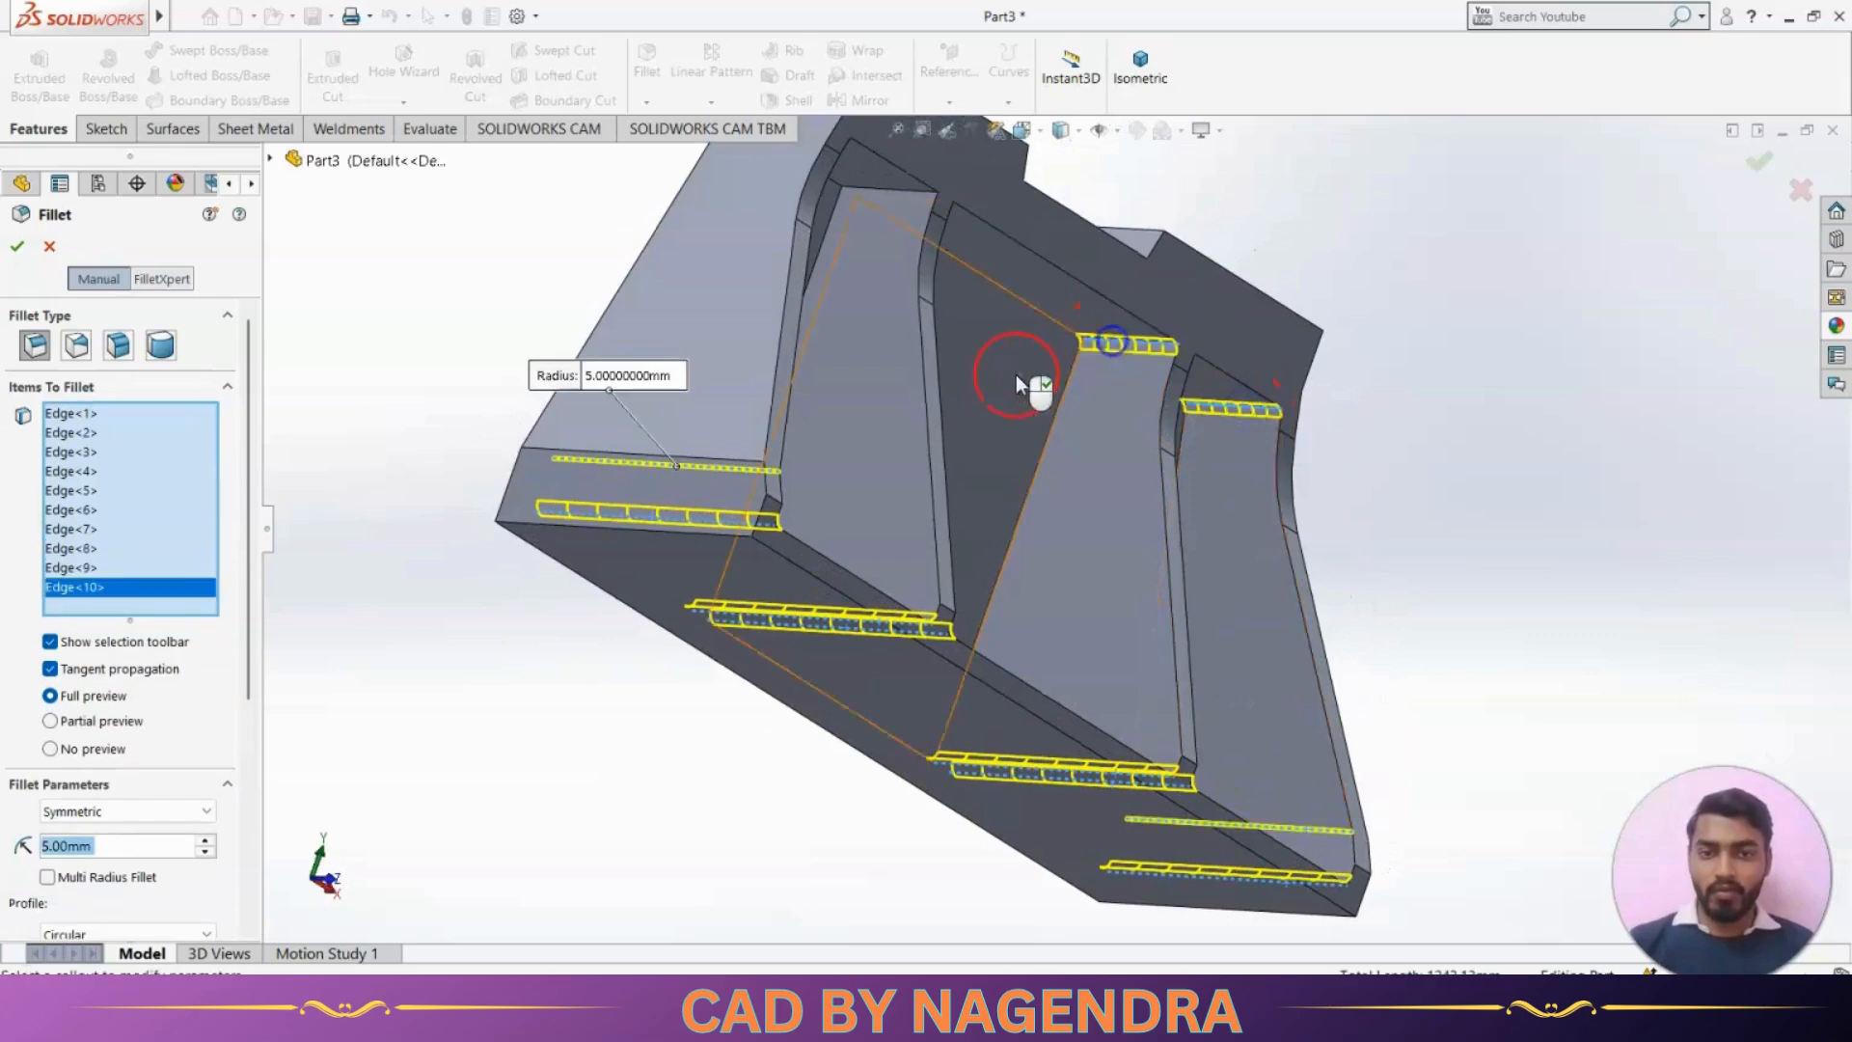
pyautogui.click(885, 189)
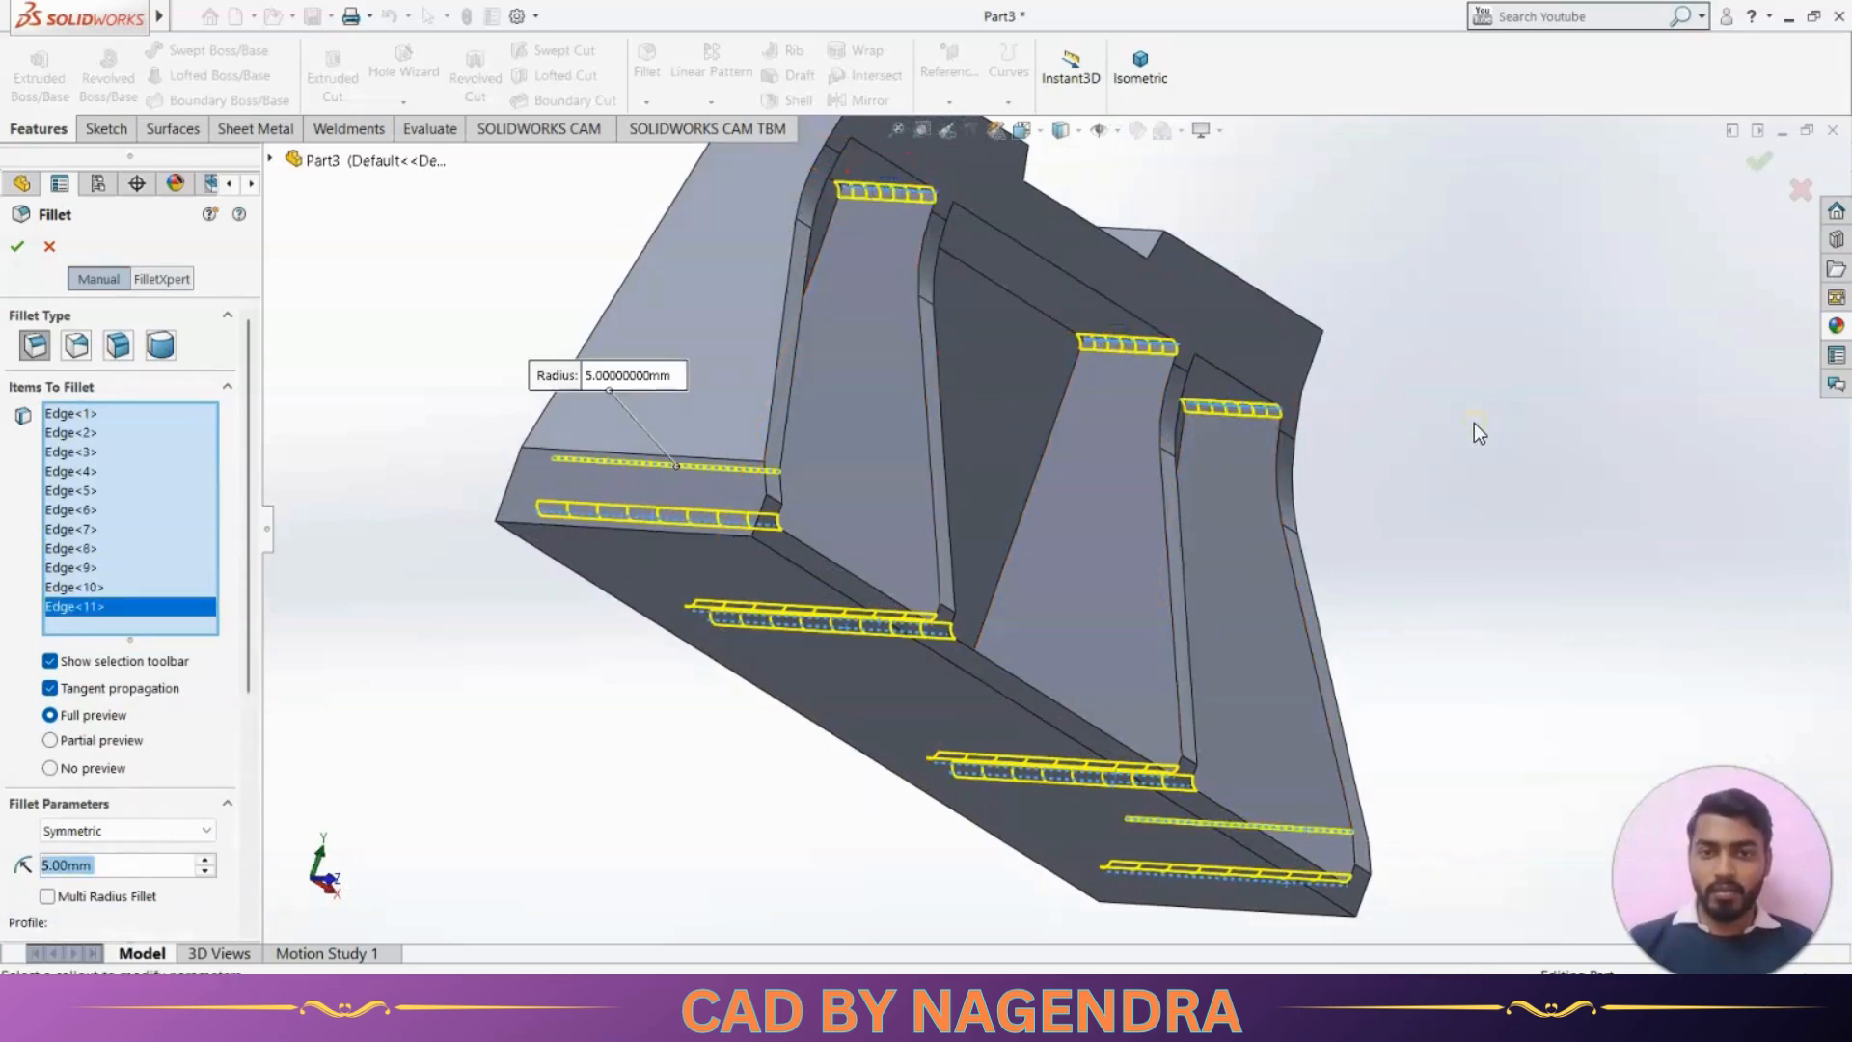
pyautogui.moveTo(1476, 426); pyautogui.dragTo(924, 384, button='middle')
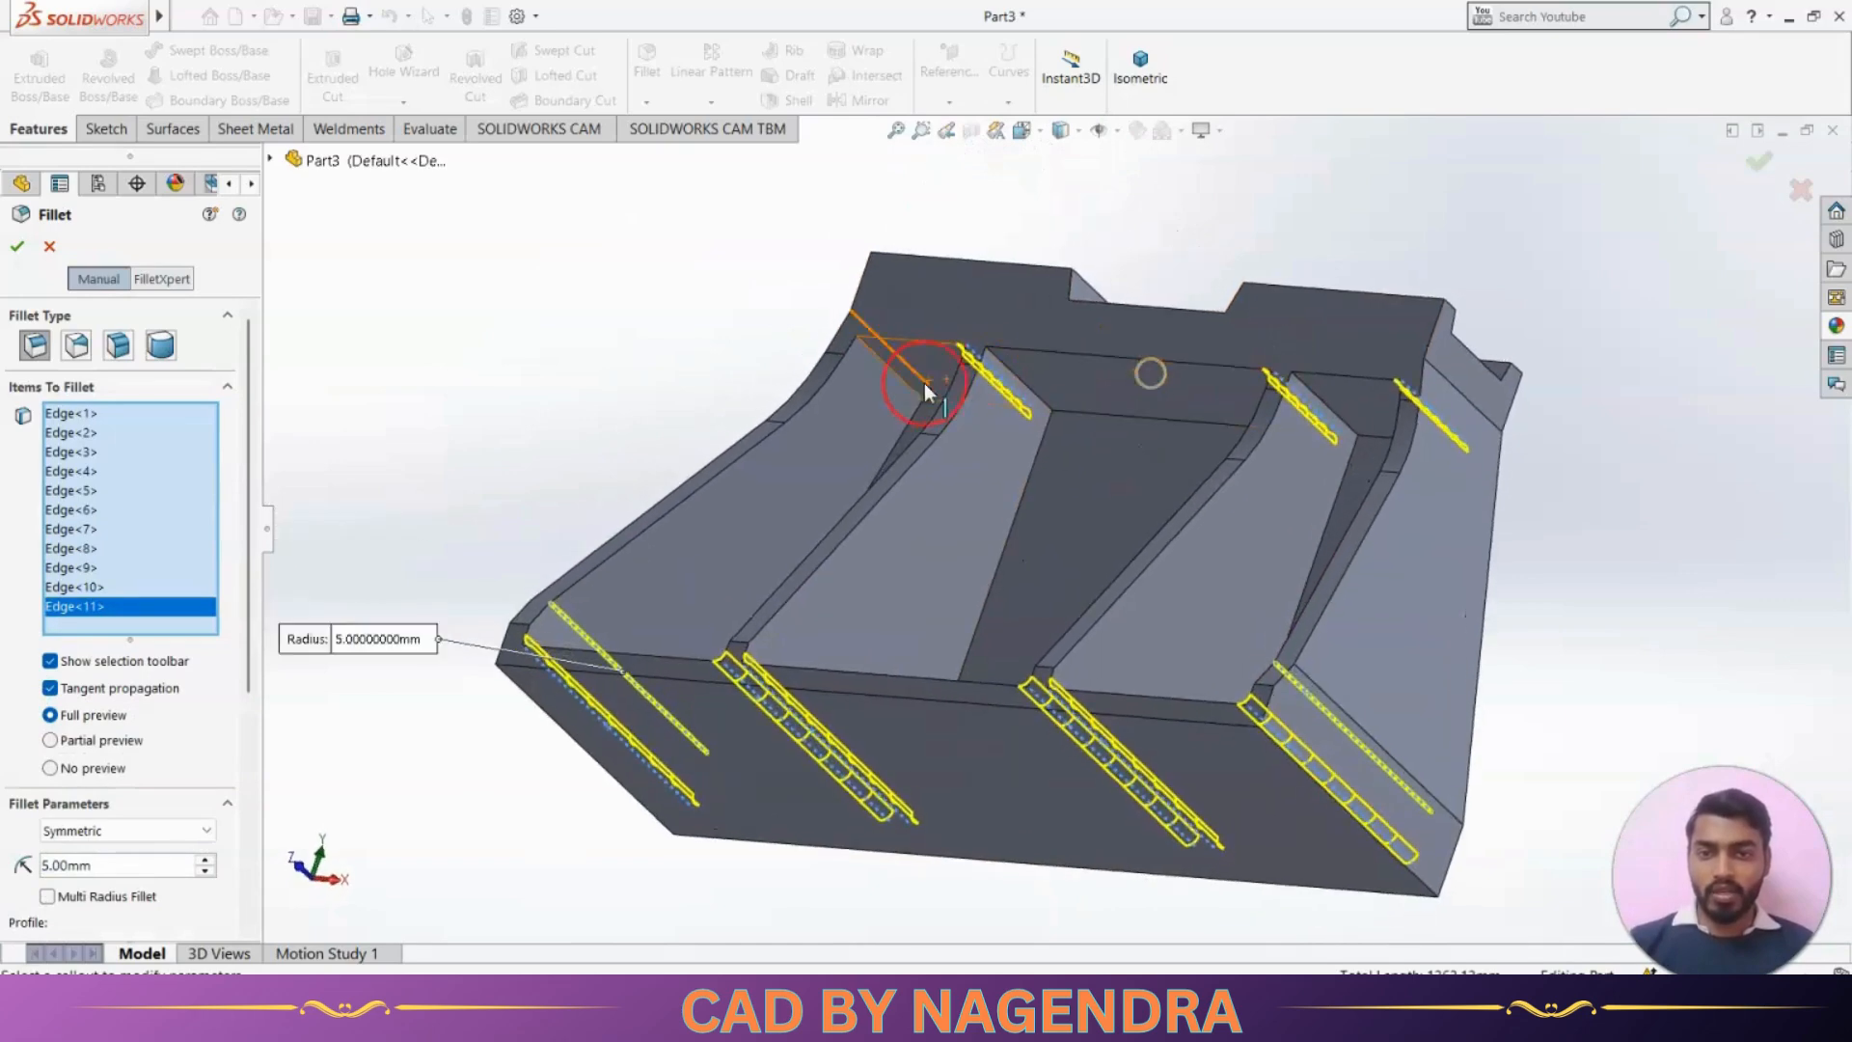
pyautogui.click(897, 379)
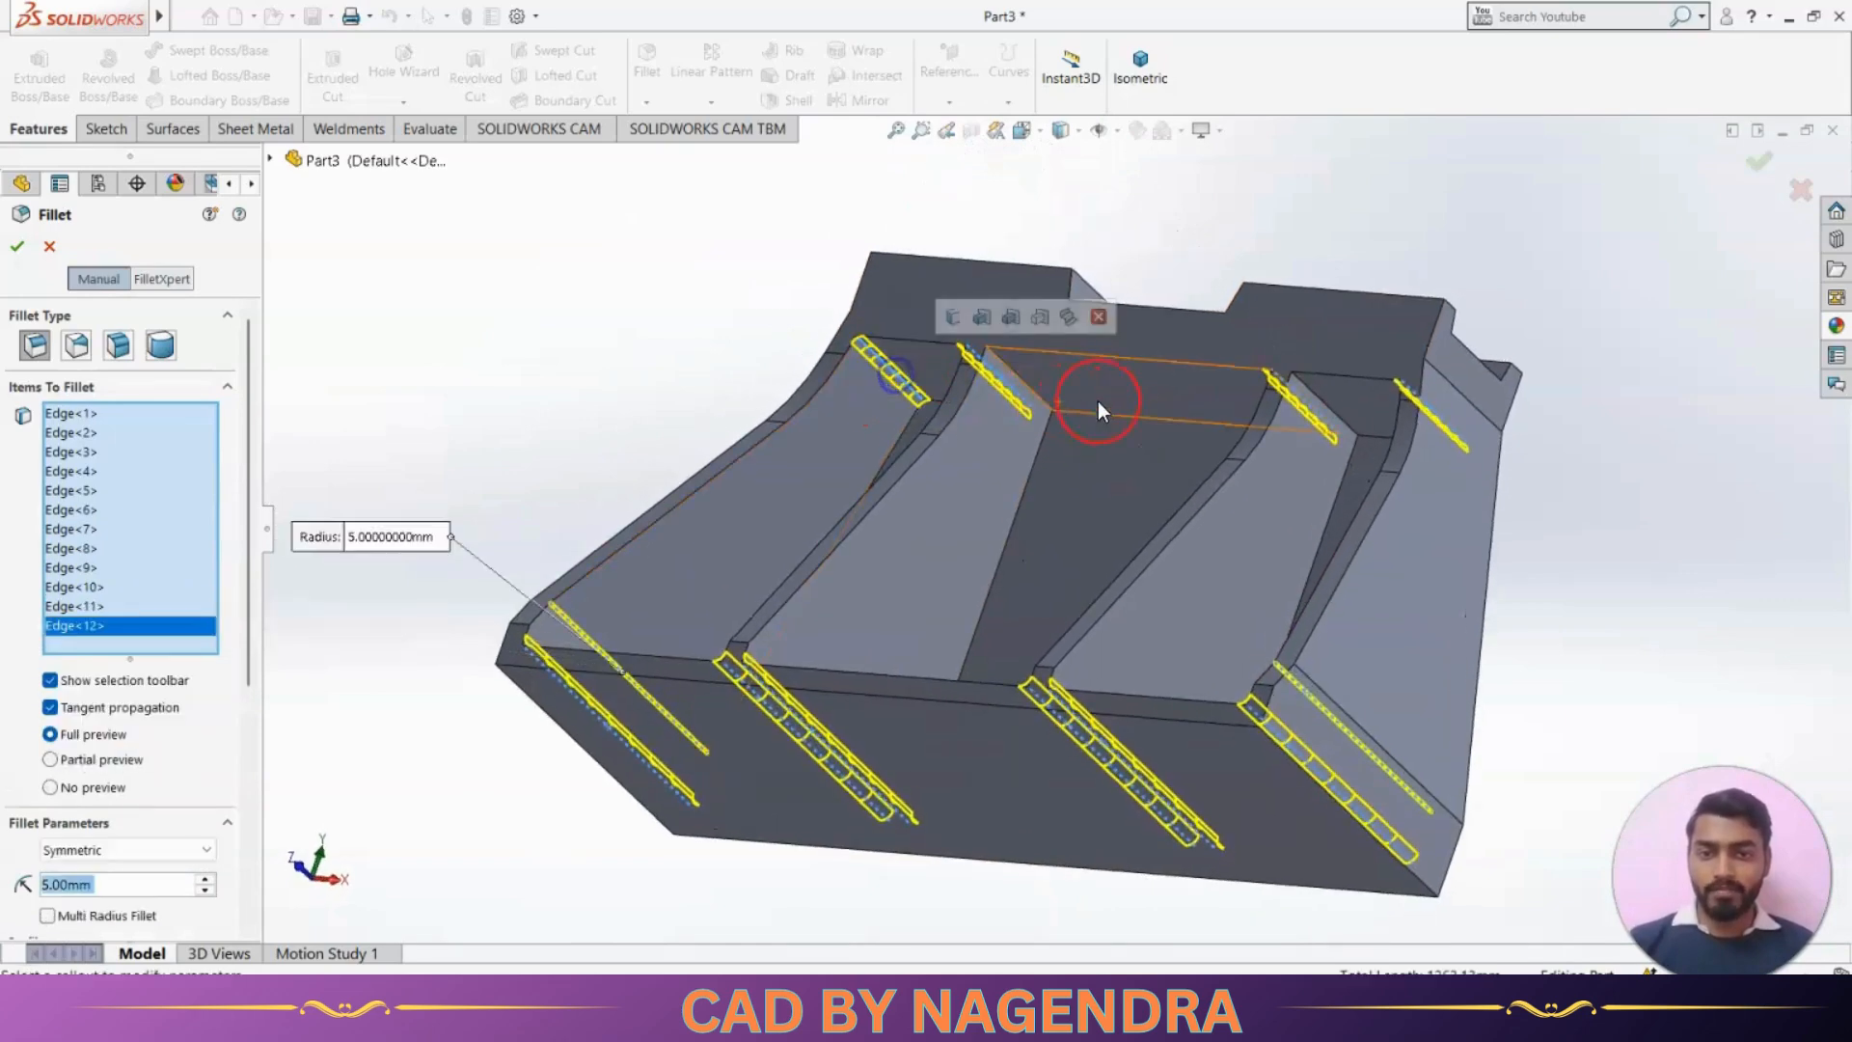
pyautogui.click(1034, 390)
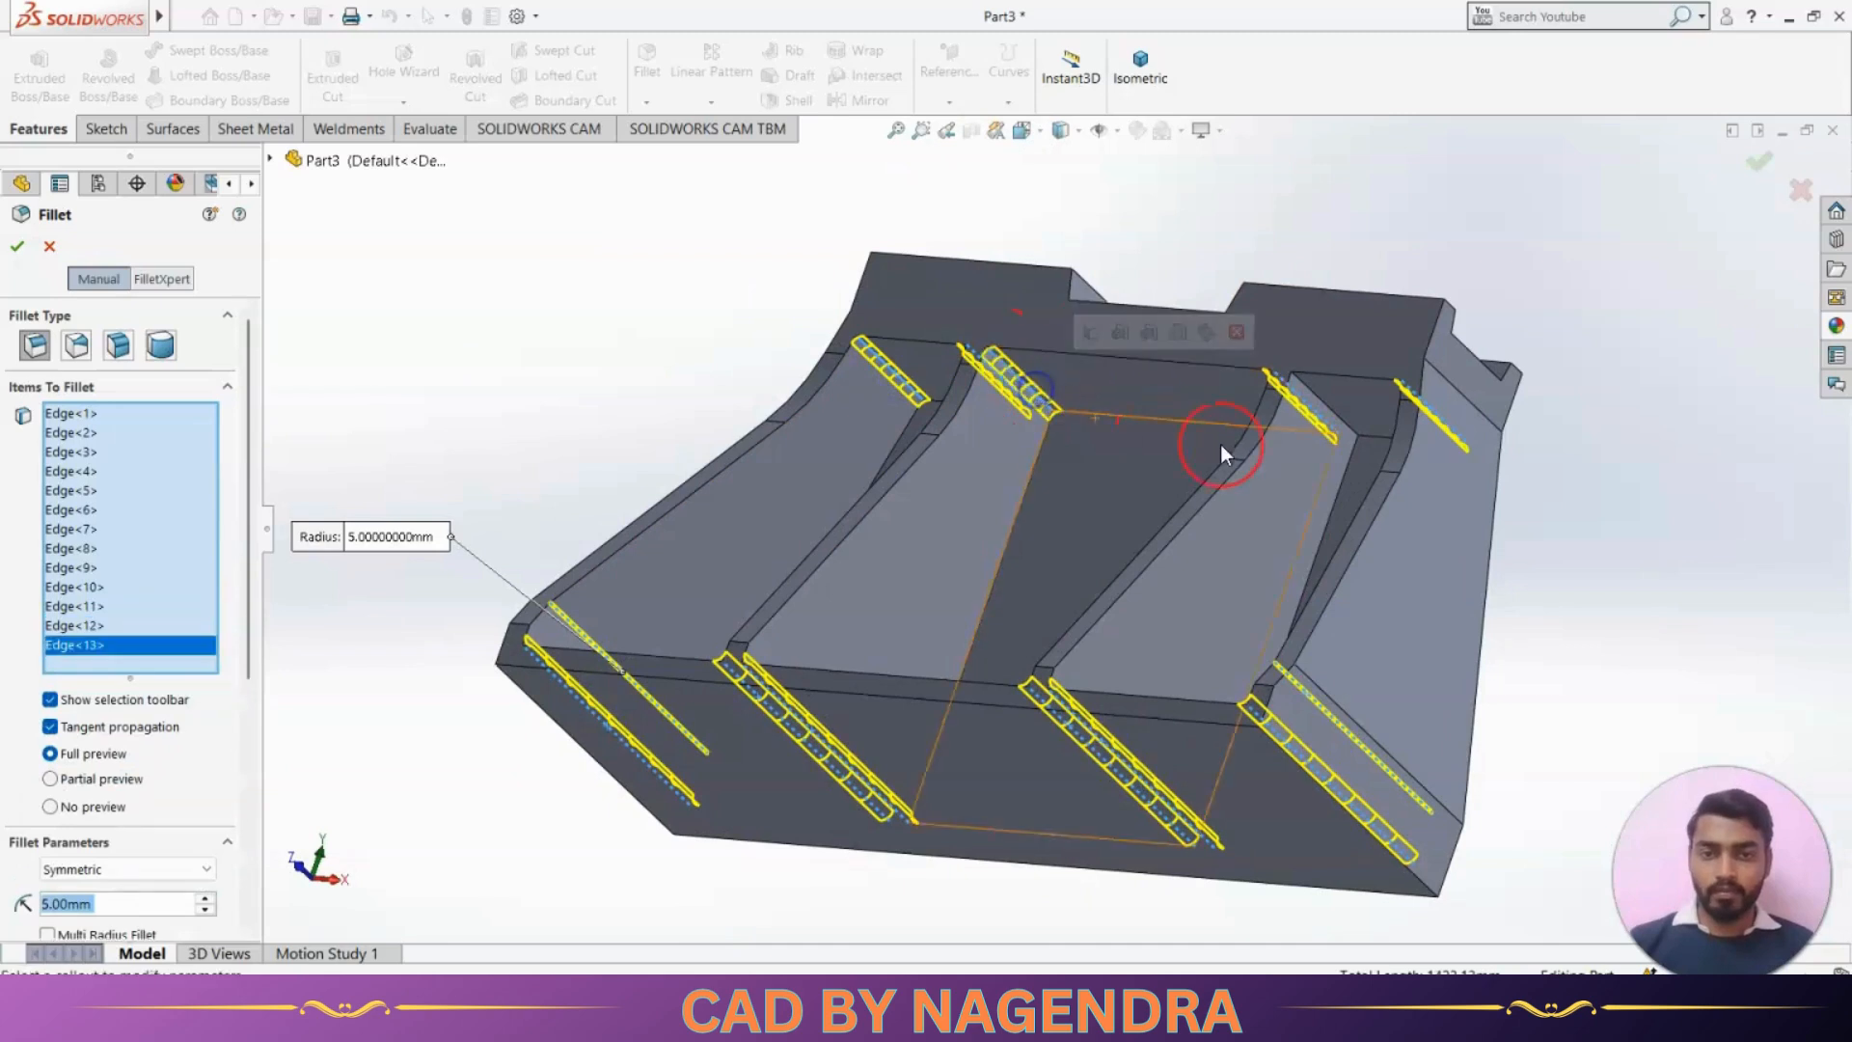
pyautogui.click(1334, 408)
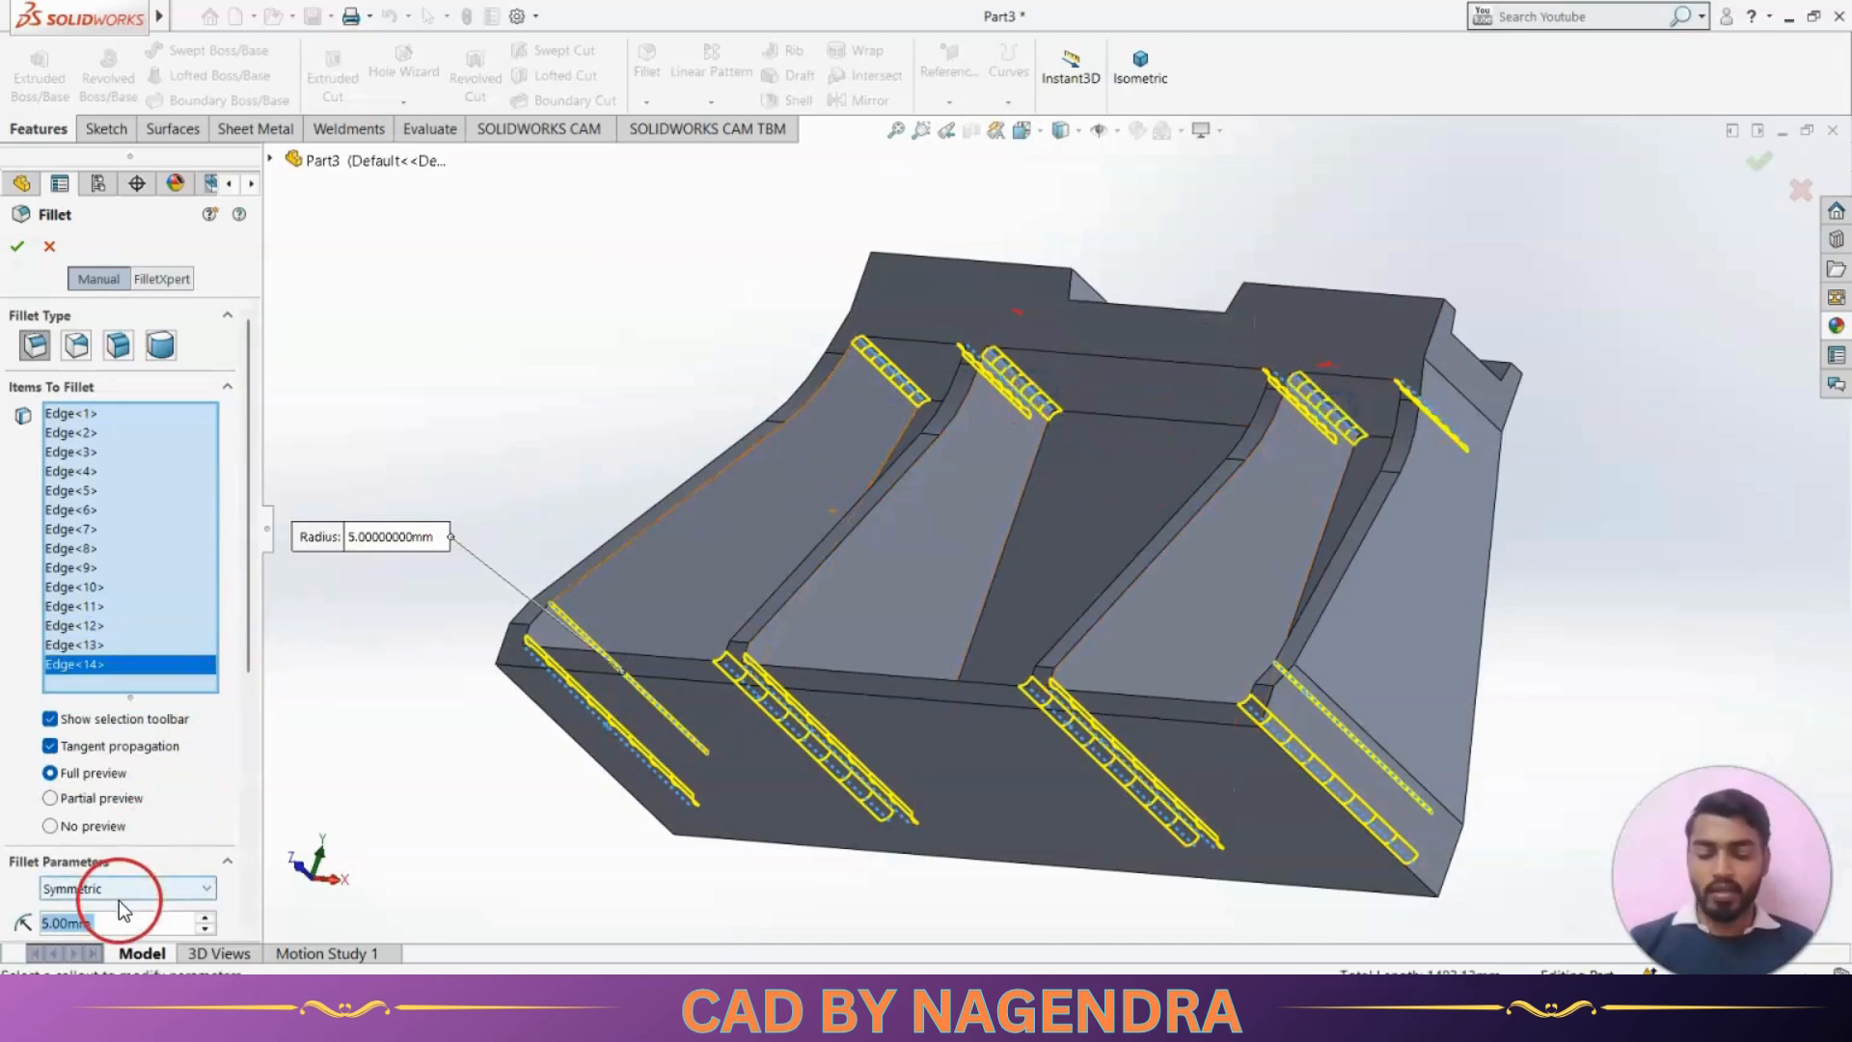
# Set the fillet radius to 15 mm, apply it to the selected pocket edges and return to the isometric view
pyautogui.write('15')
pyautogui.press('Return')
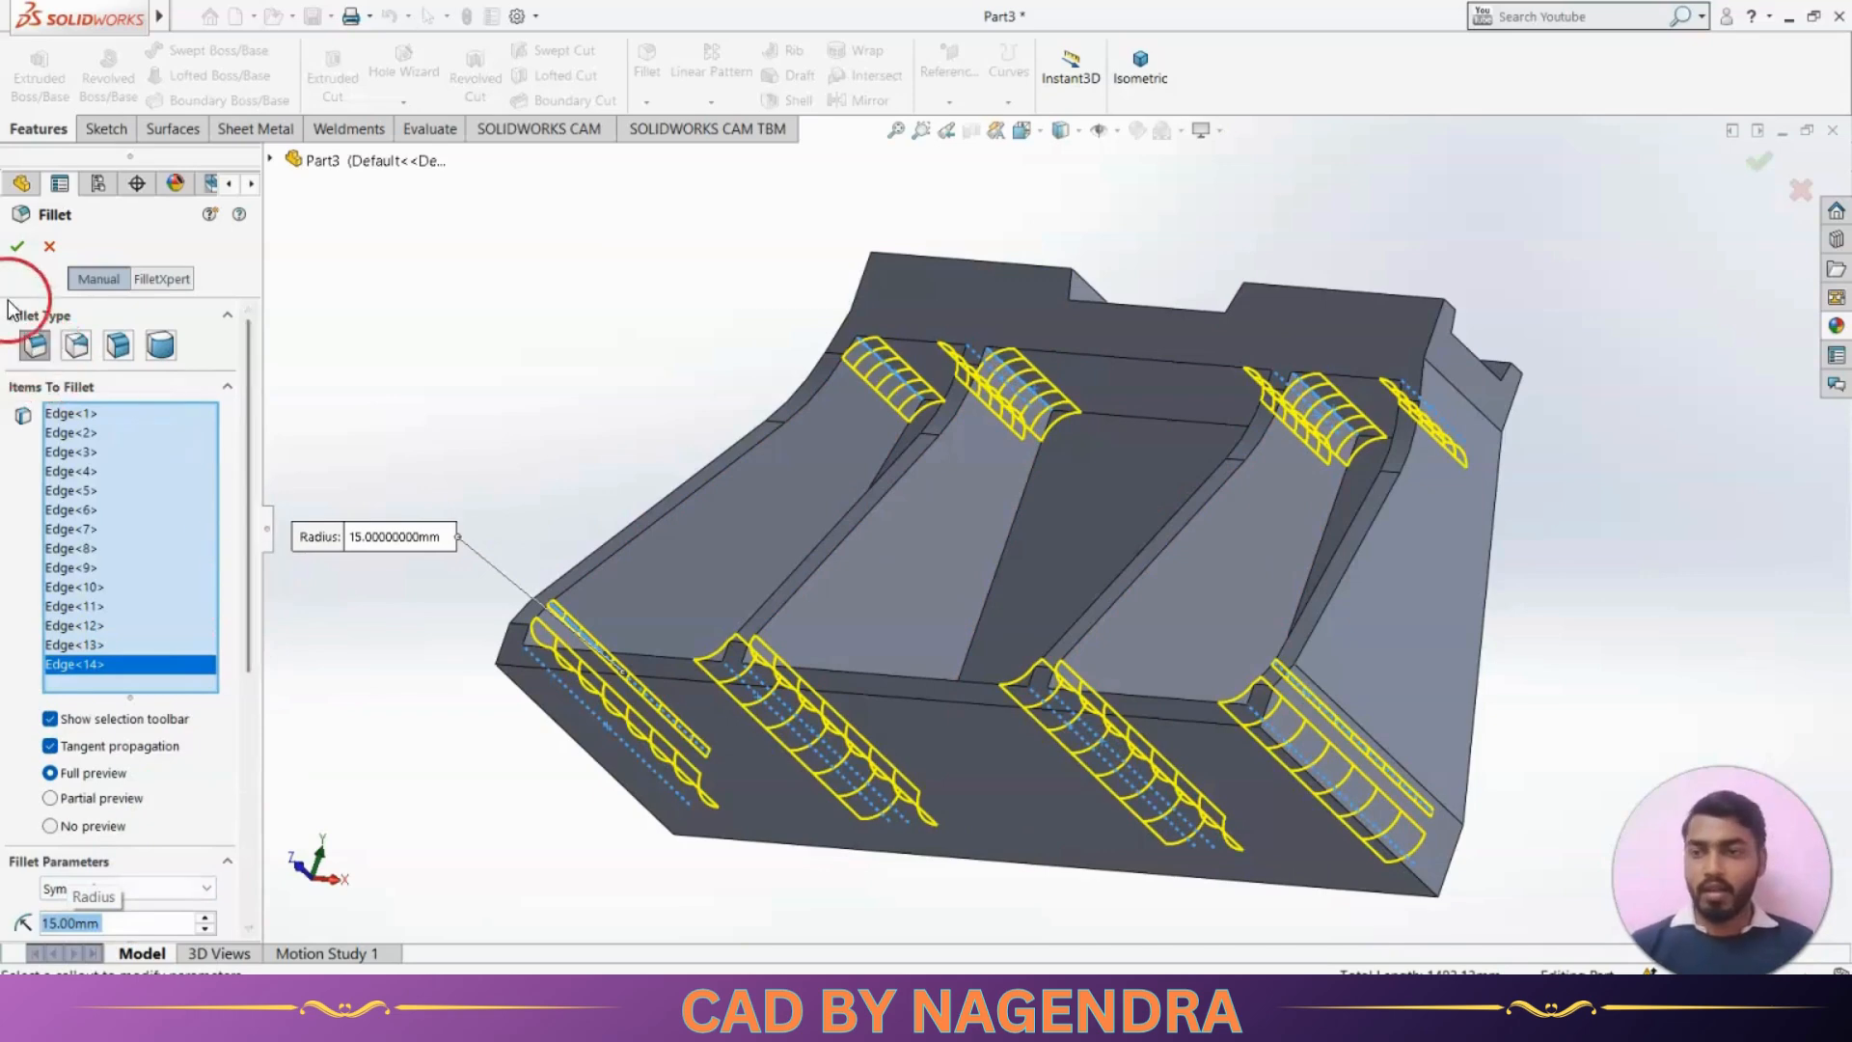
pyautogui.click(19, 245)
pyautogui.click(1138, 63)
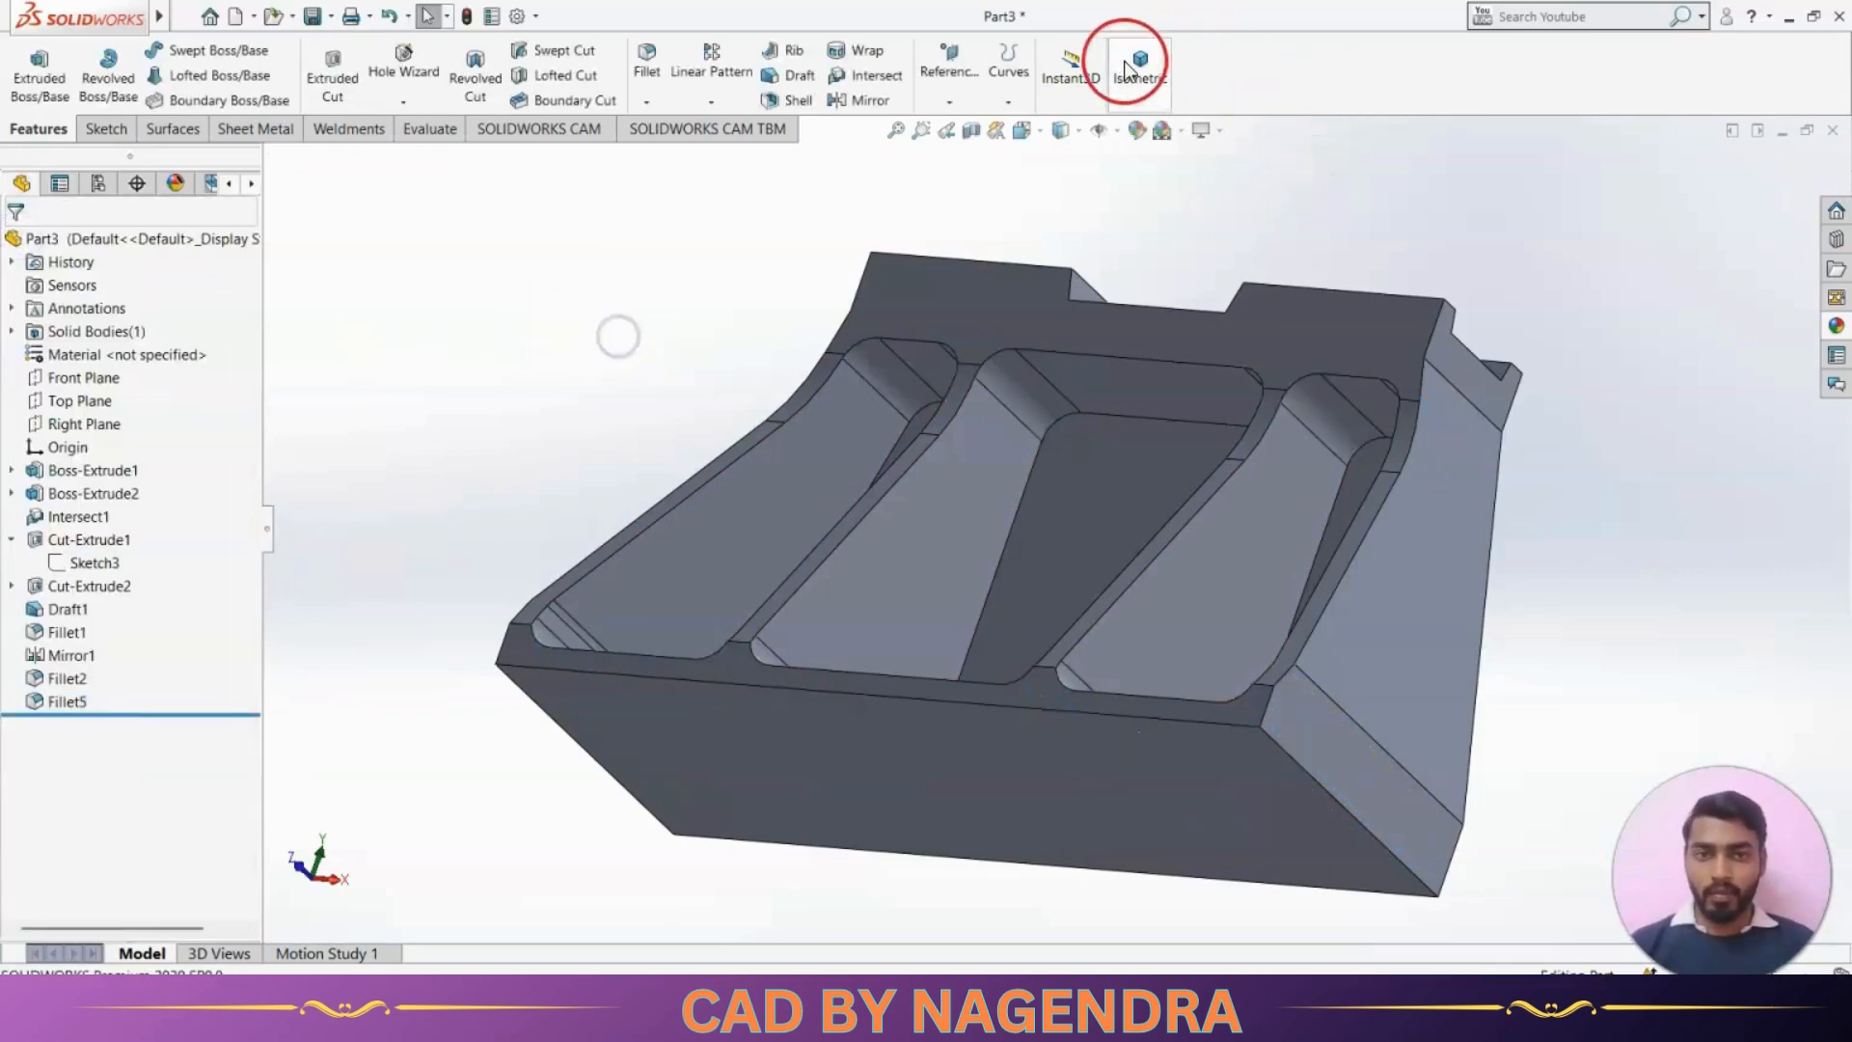
# Check the reference drawing and fillet the perimeters of the three pockets' back faces with a 5 mm radius
pyautogui.hotkey('alt', 'Tab')
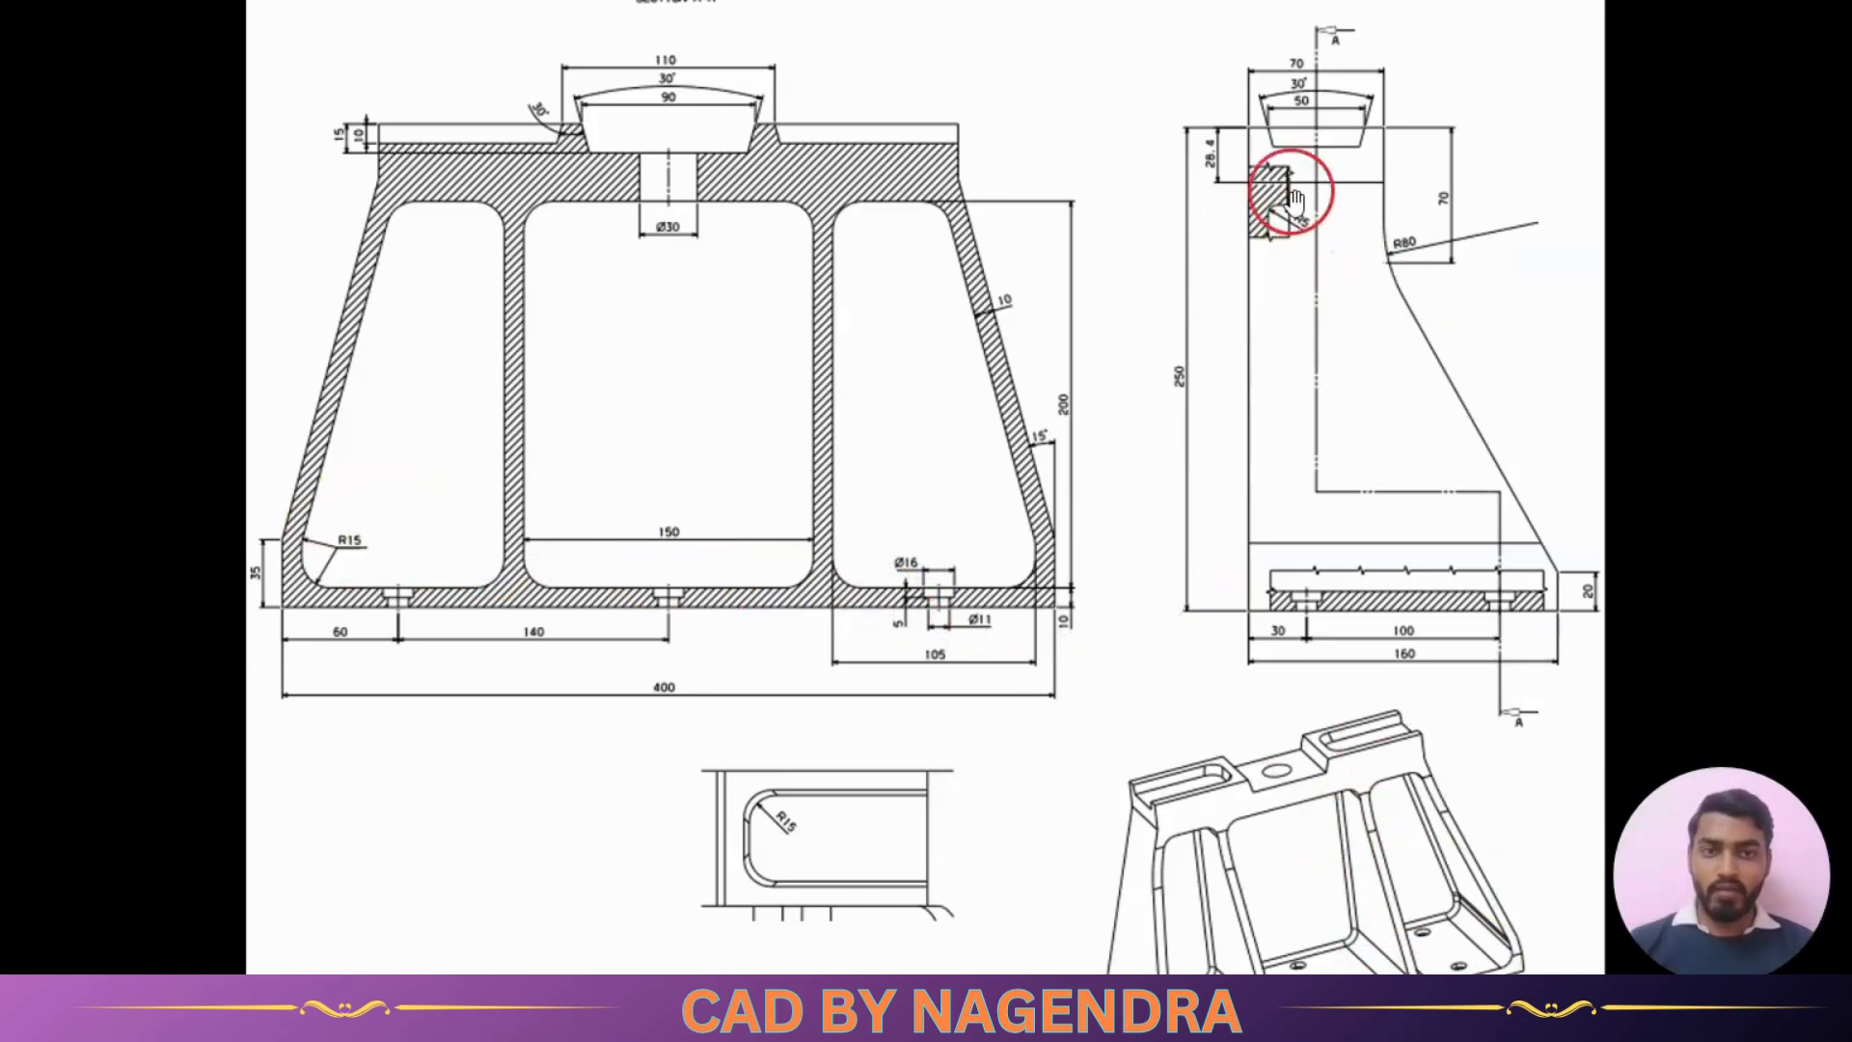
pyautogui.hotkey('alt', 'Tab')
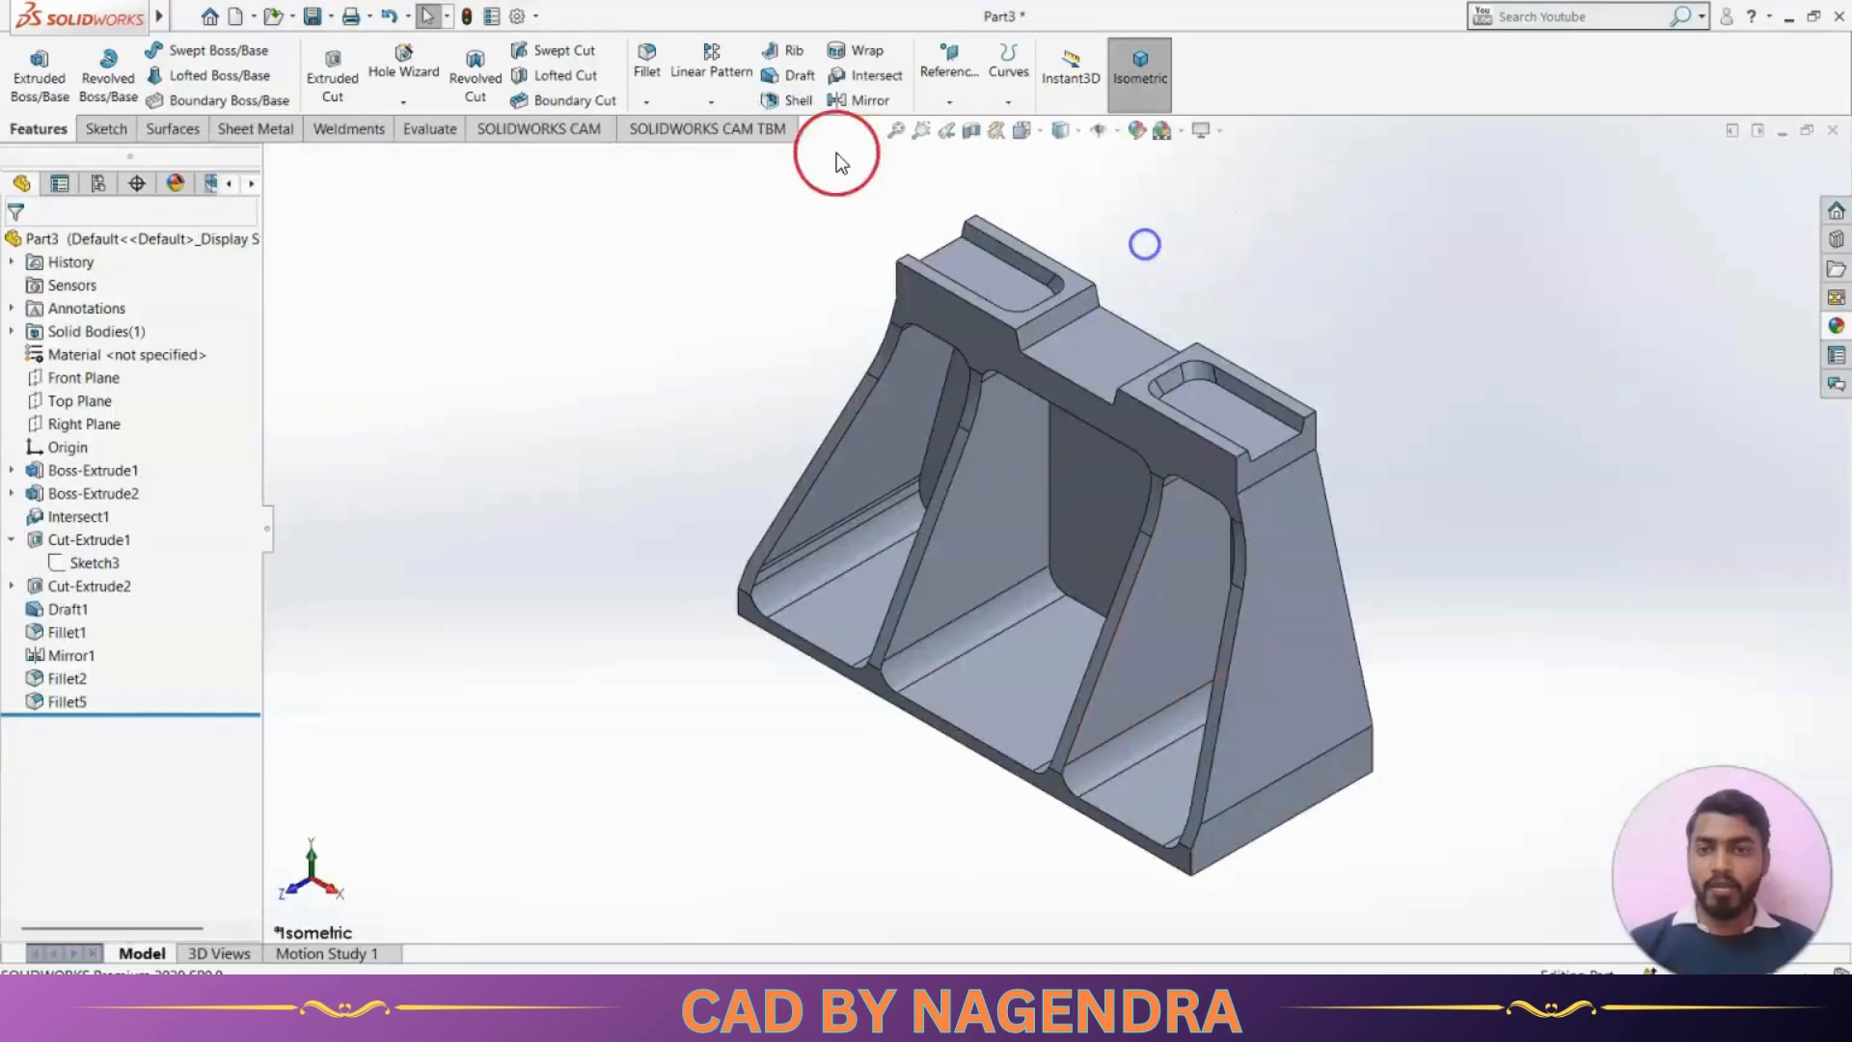
pyautogui.click(943, 413)
pyautogui.click(1121, 506)
pyautogui.moveTo(1143, 702); pyautogui.dragTo(1228, 662, button='middle')
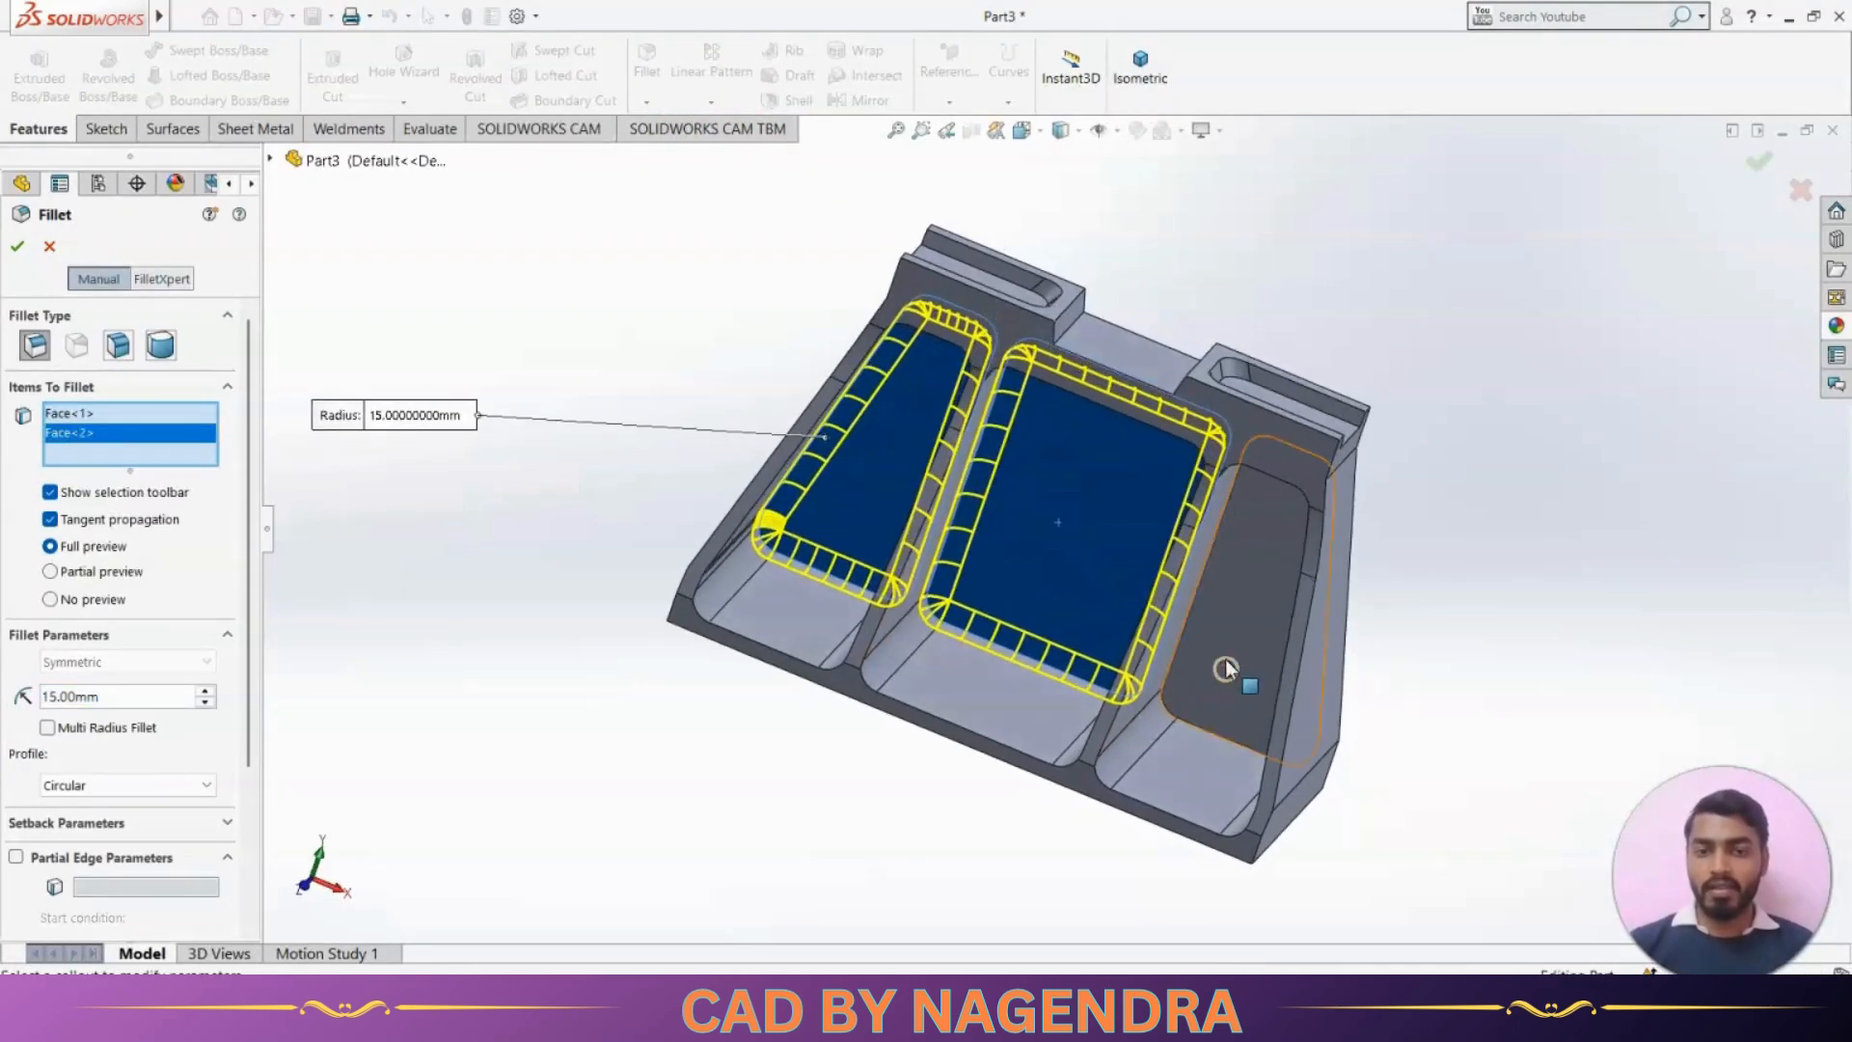
pyautogui.click(1241, 612)
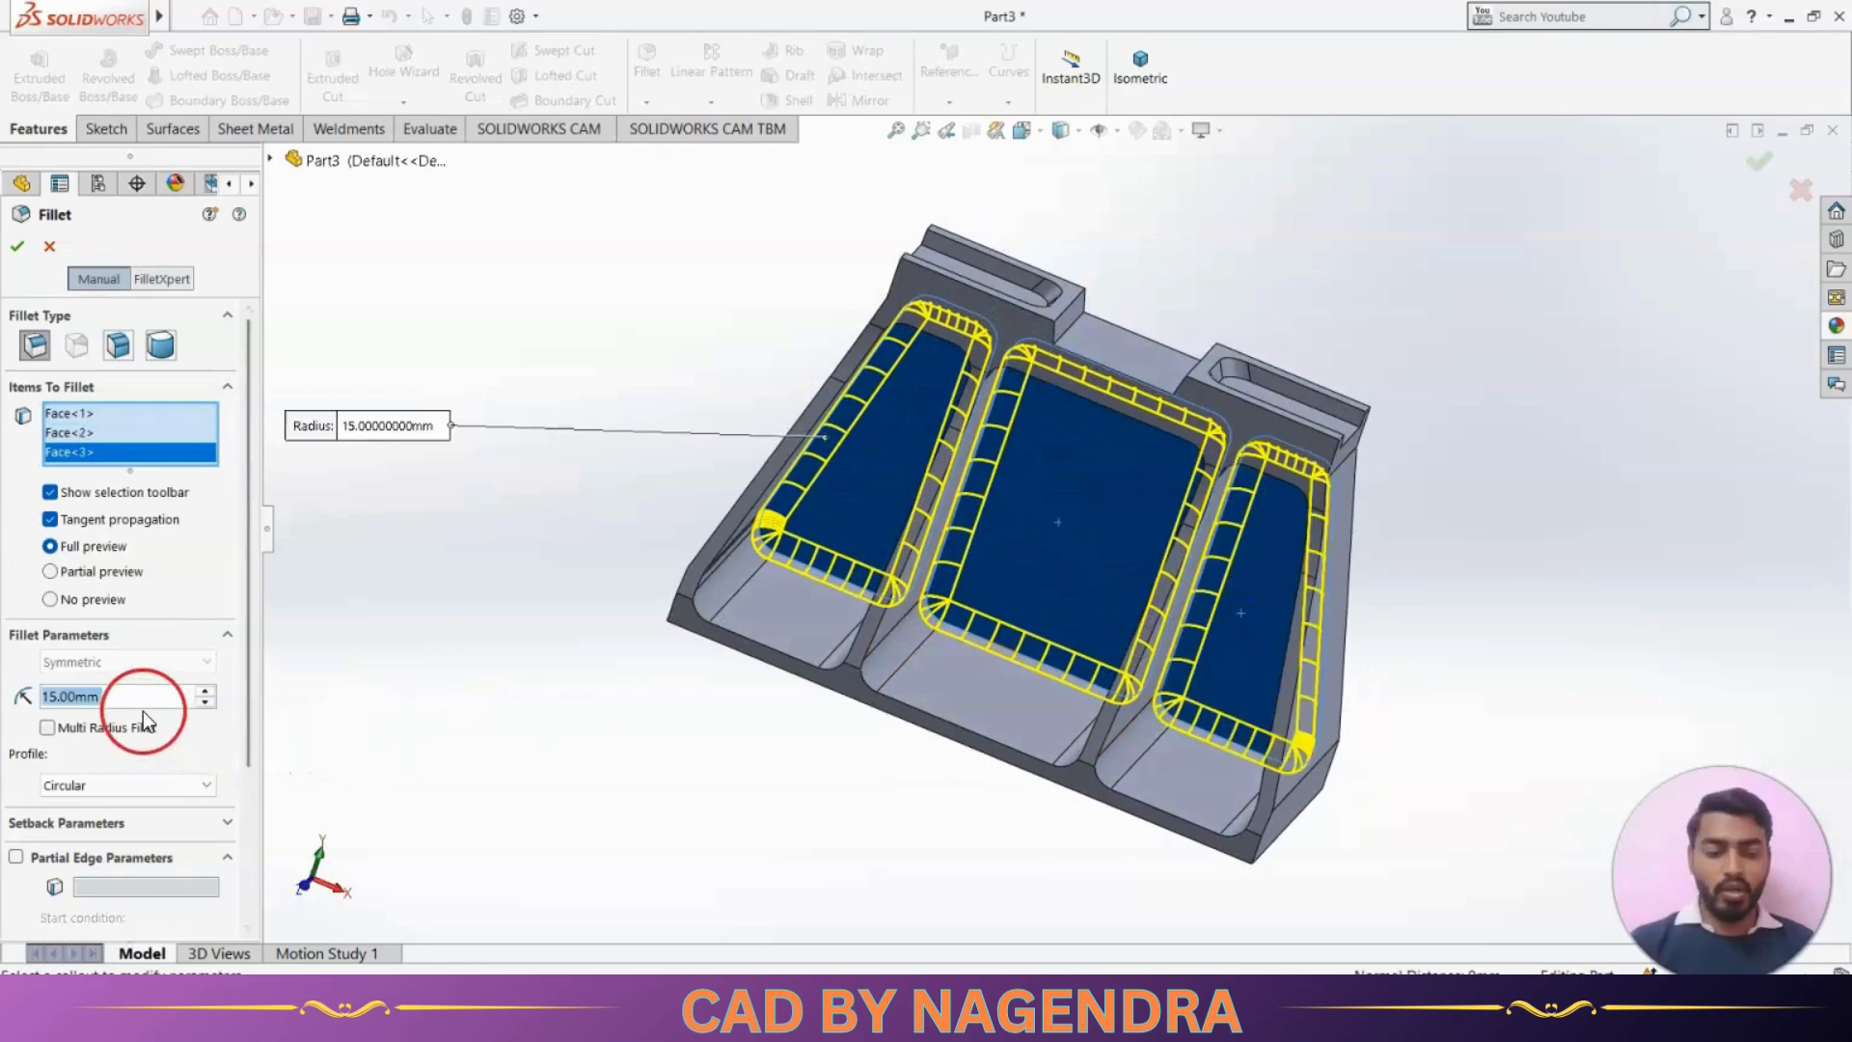
pyautogui.write('5')
pyautogui.press('Return')
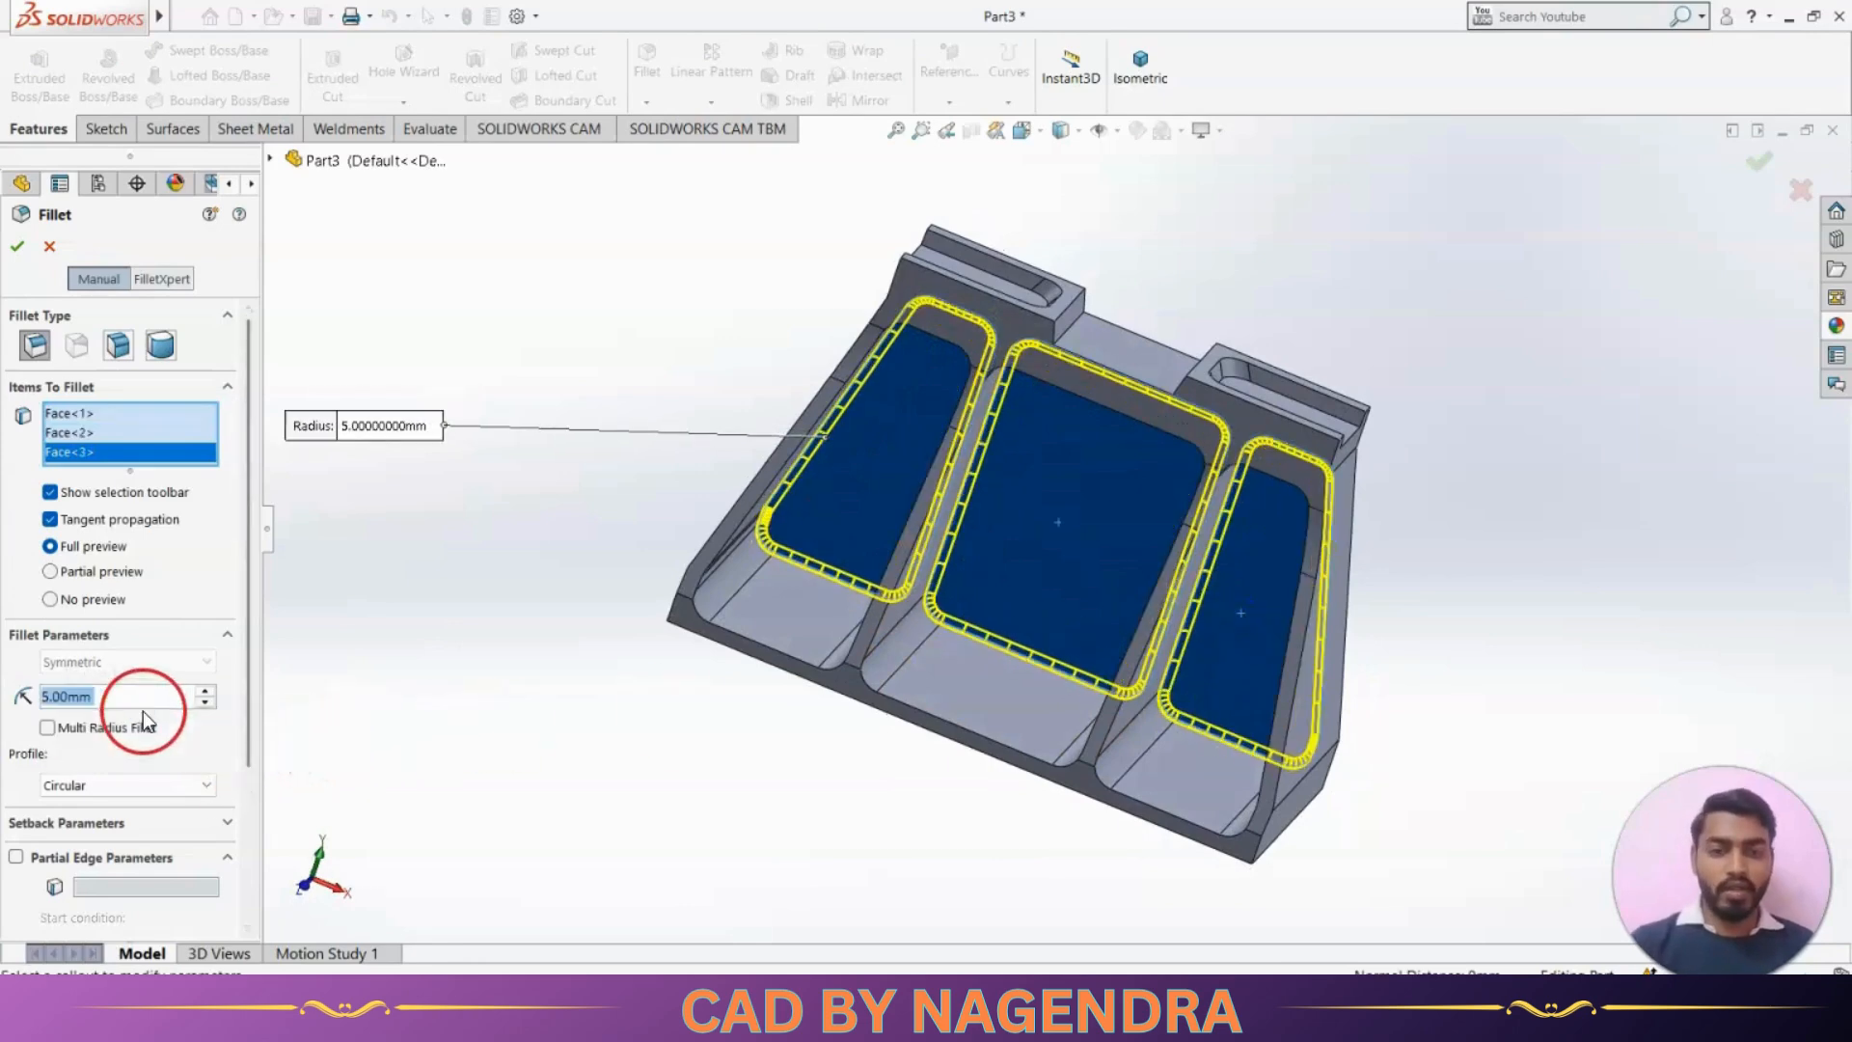
pyautogui.click(20, 244)
pyautogui.moveTo(1467, 736); pyautogui.dragTo(1506, 748, button='middle')
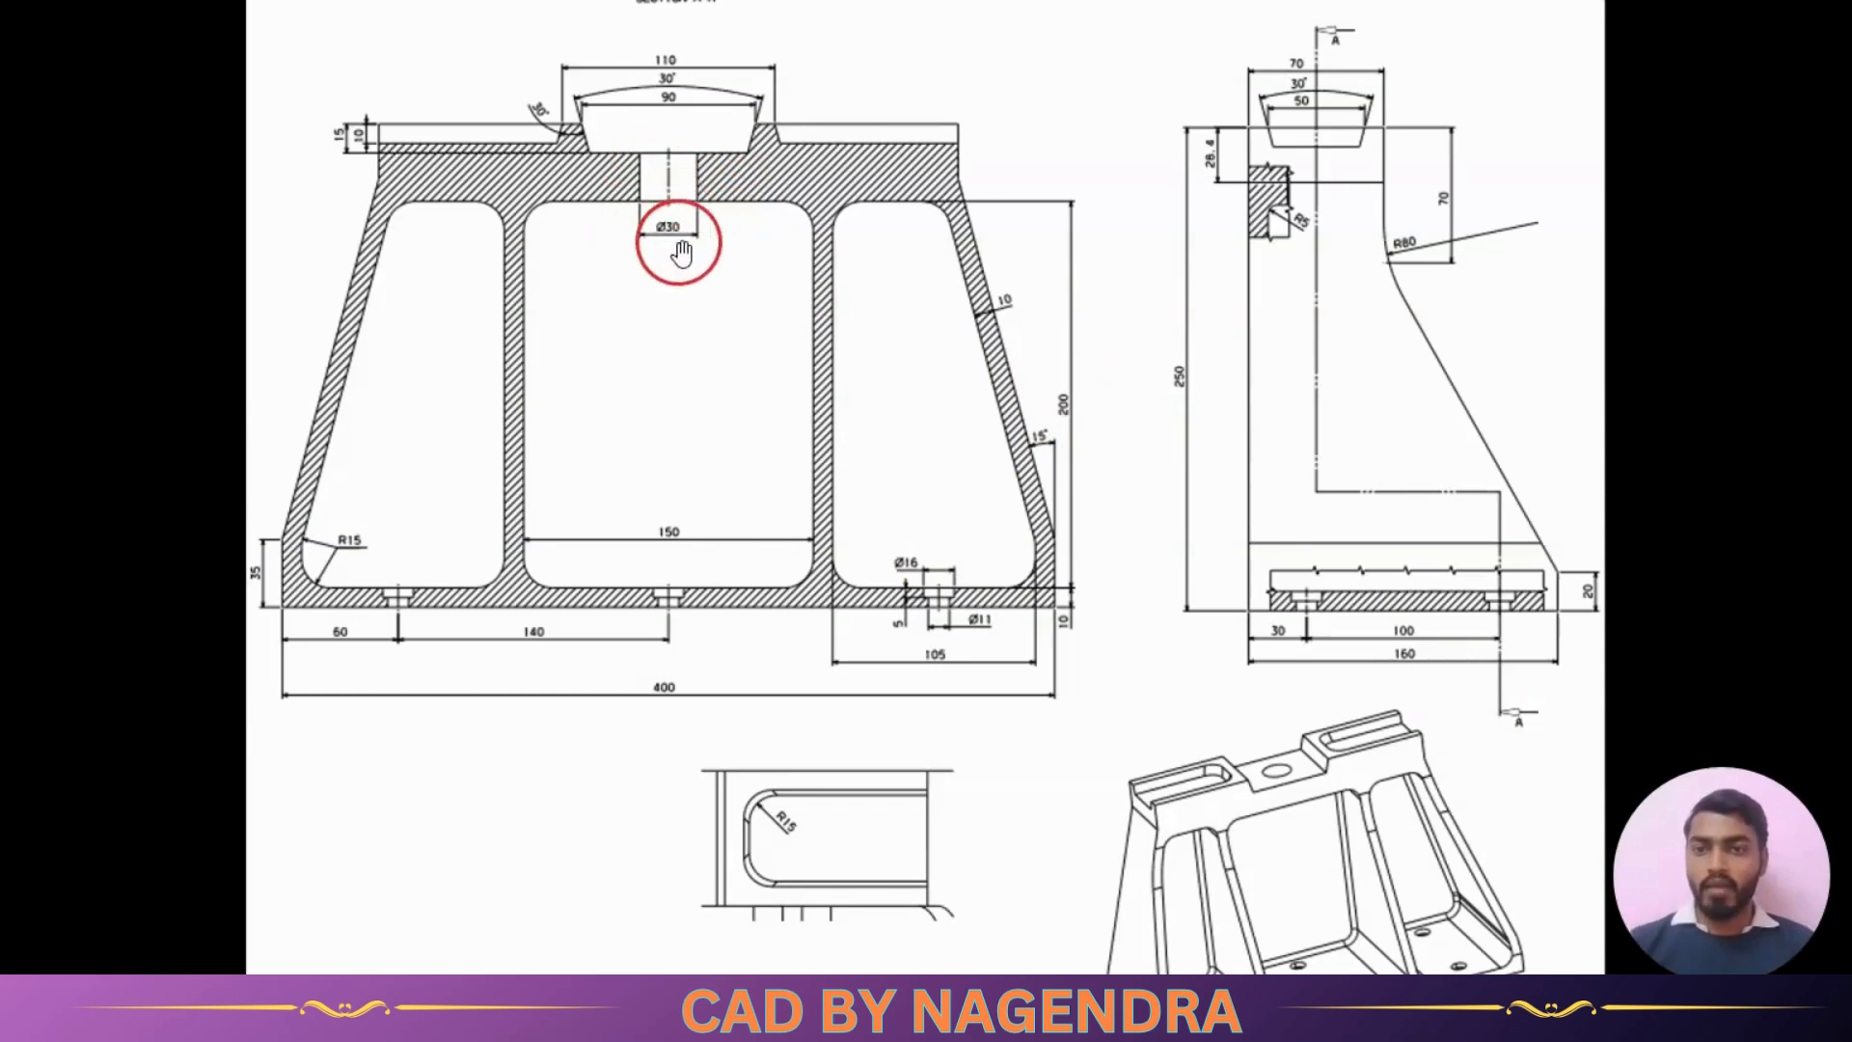
# Place a simple 30 mm diameter hole with an Up To Next end condition on the recessed face between the two raised pads
pyautogui.hotkey('alt', 'Tab')
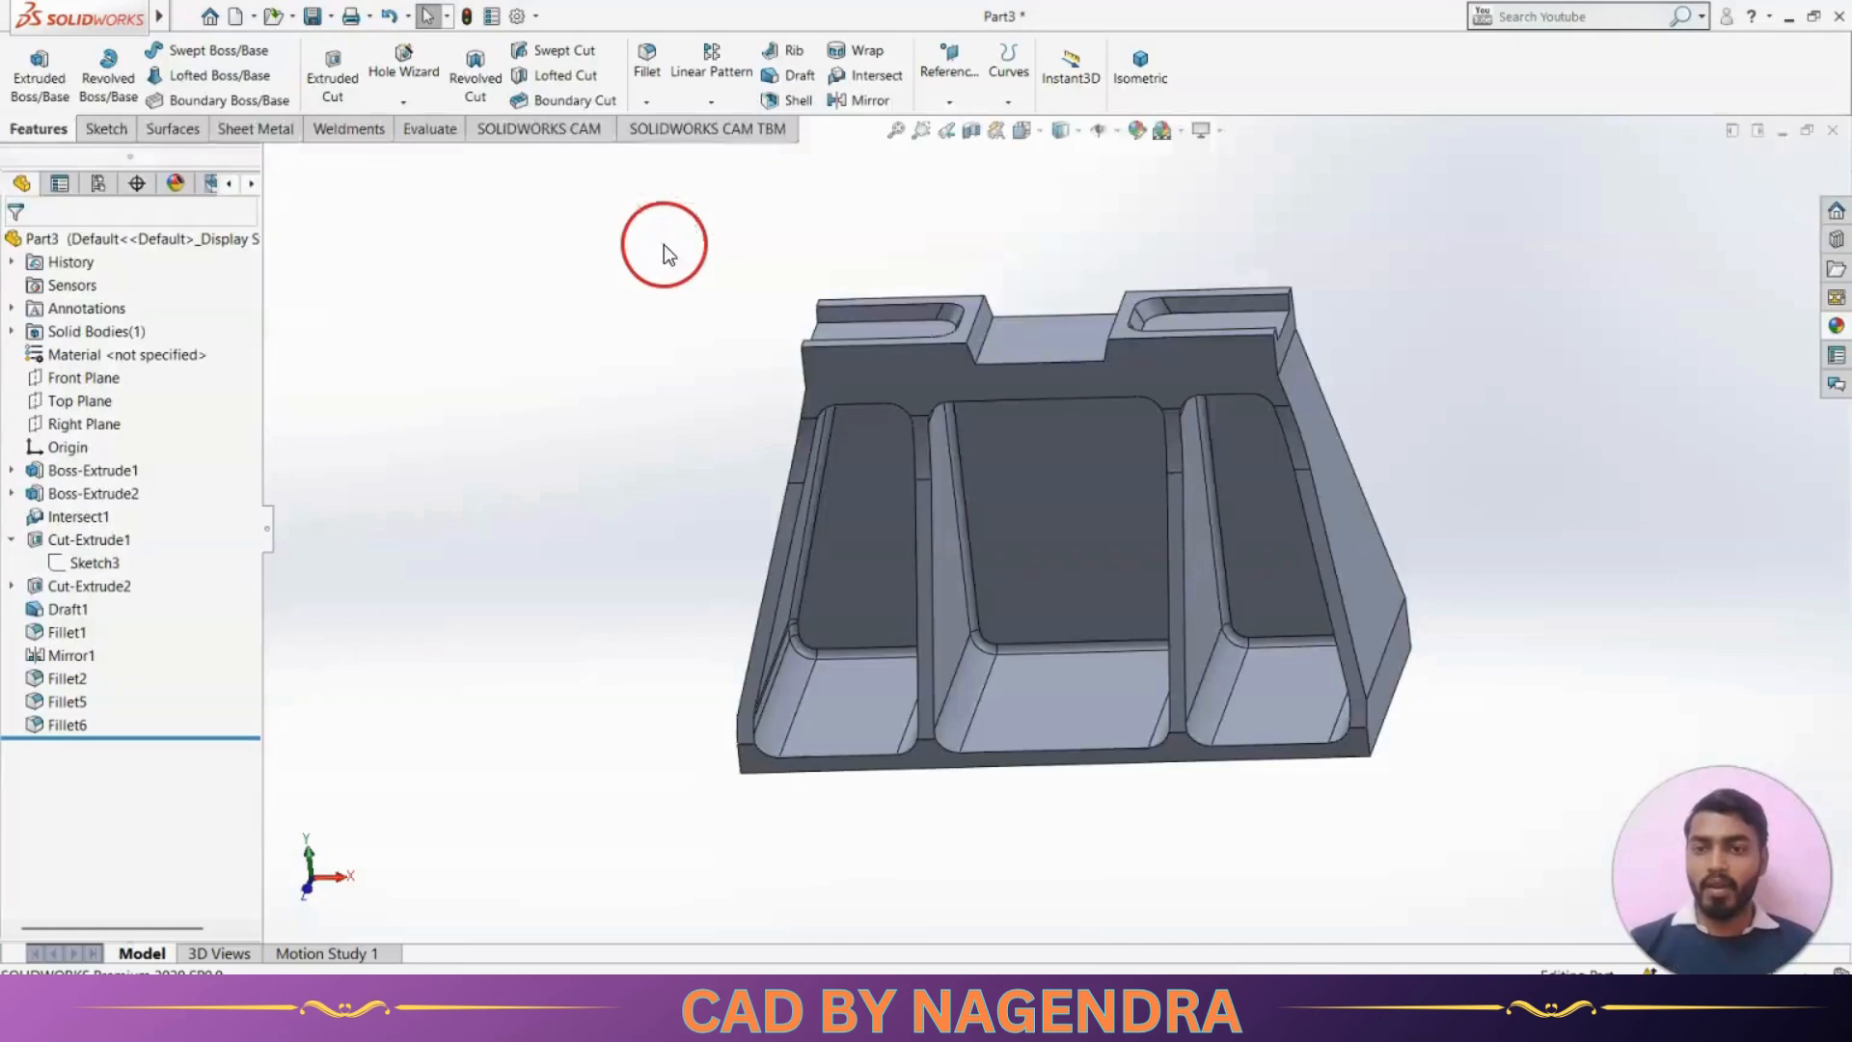
pyautogui.click(409, 70)
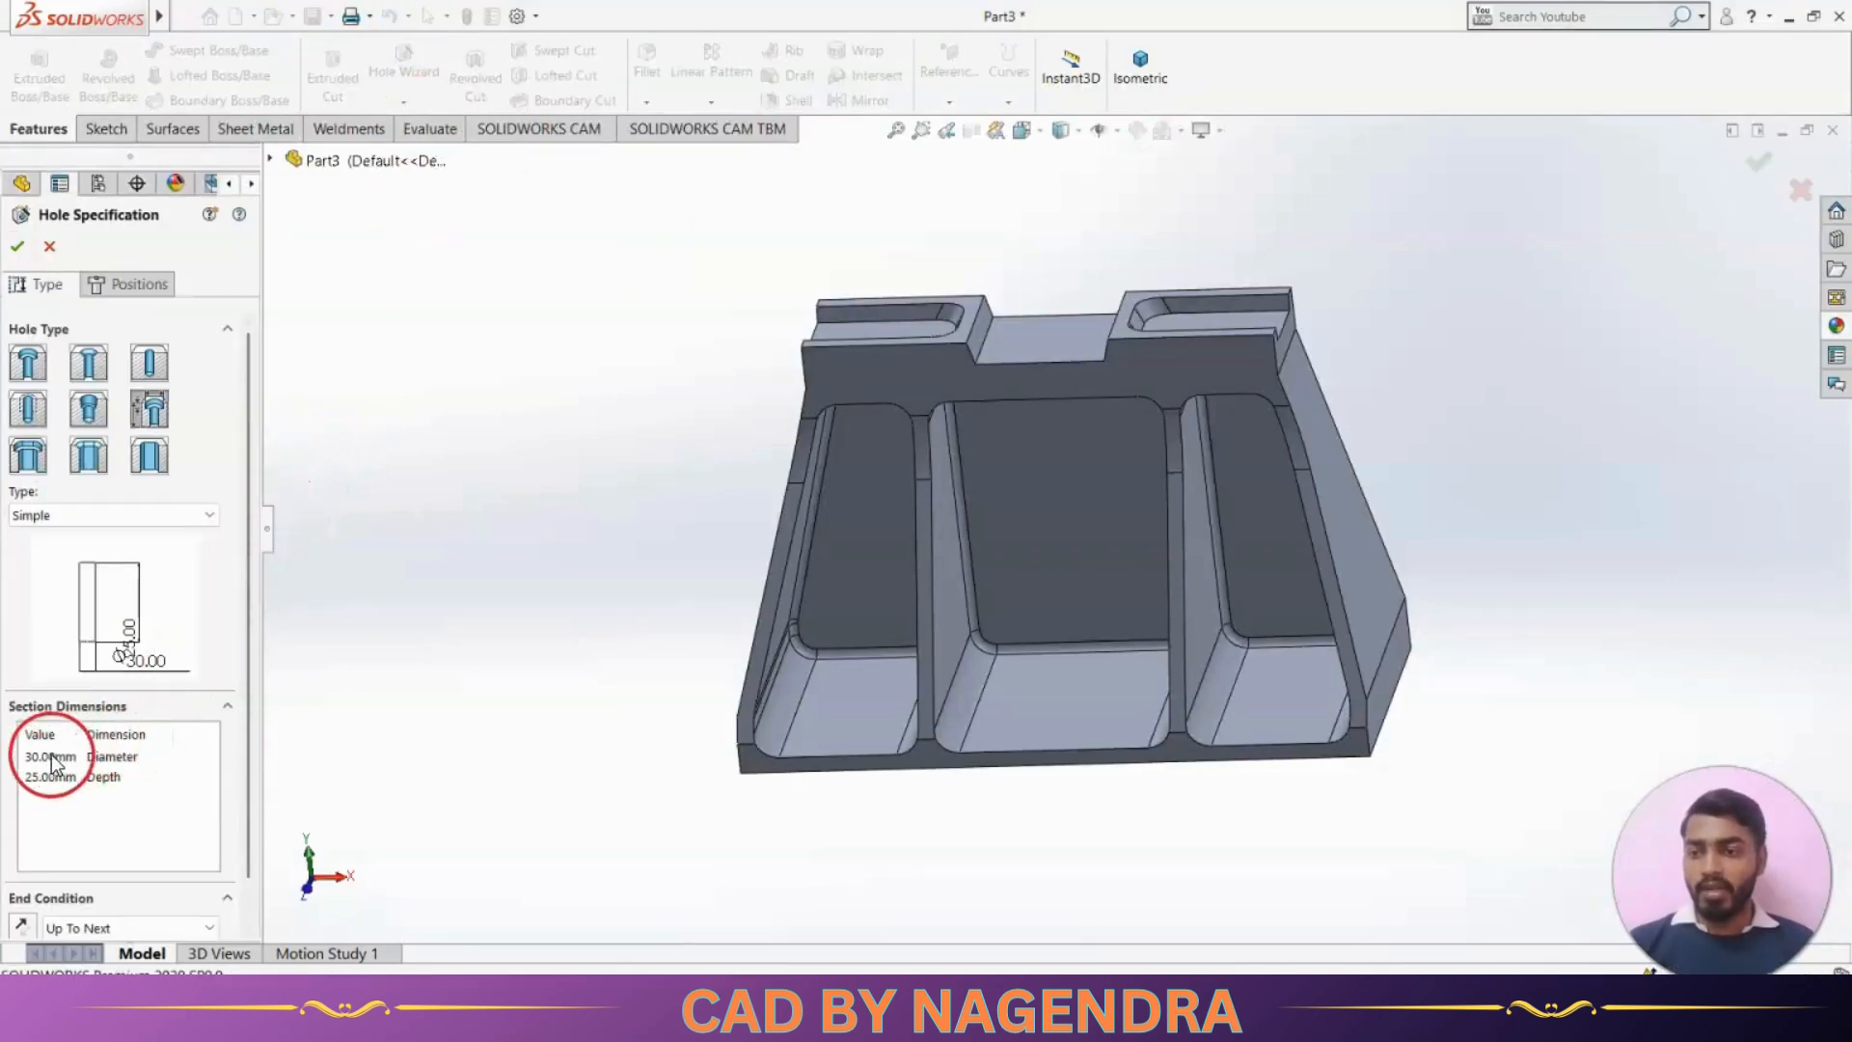
pyautogui.click(141, 290)
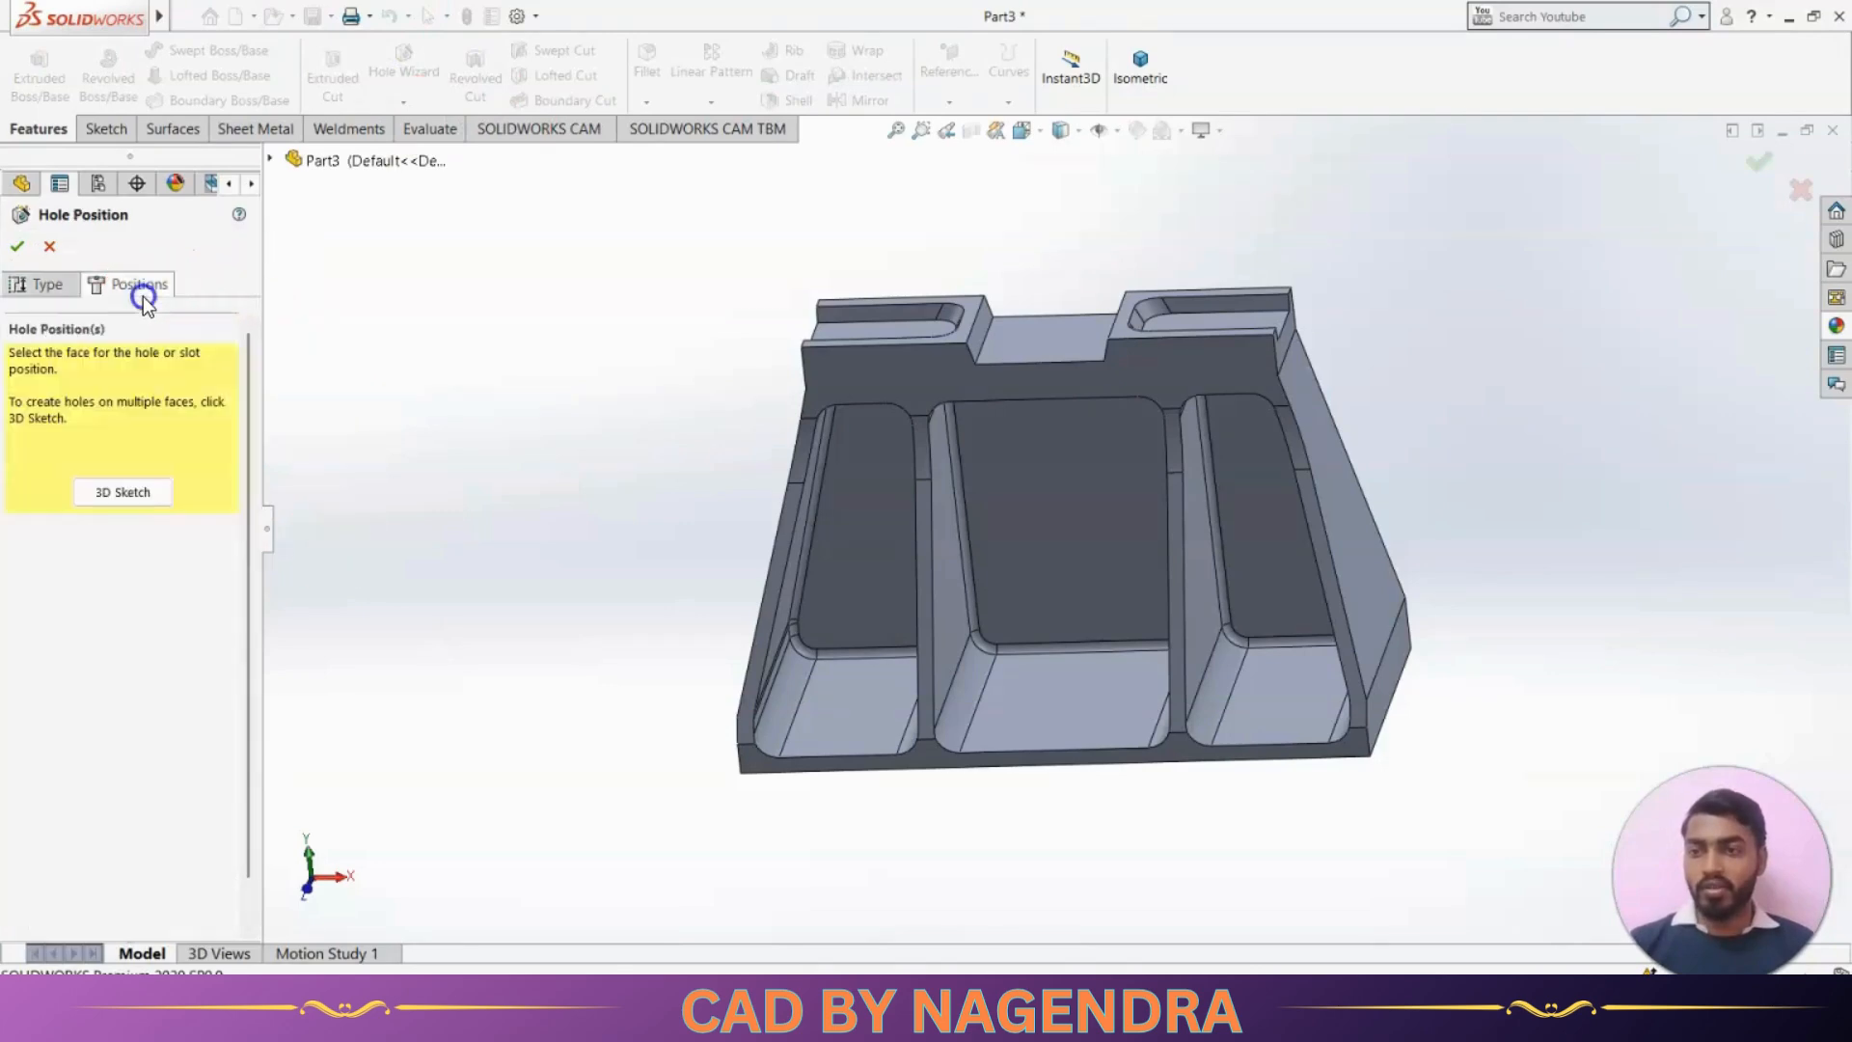
pyautogui.moveTo(1034, 234); pyautogui.dragTo(1049, 285, button='middle')
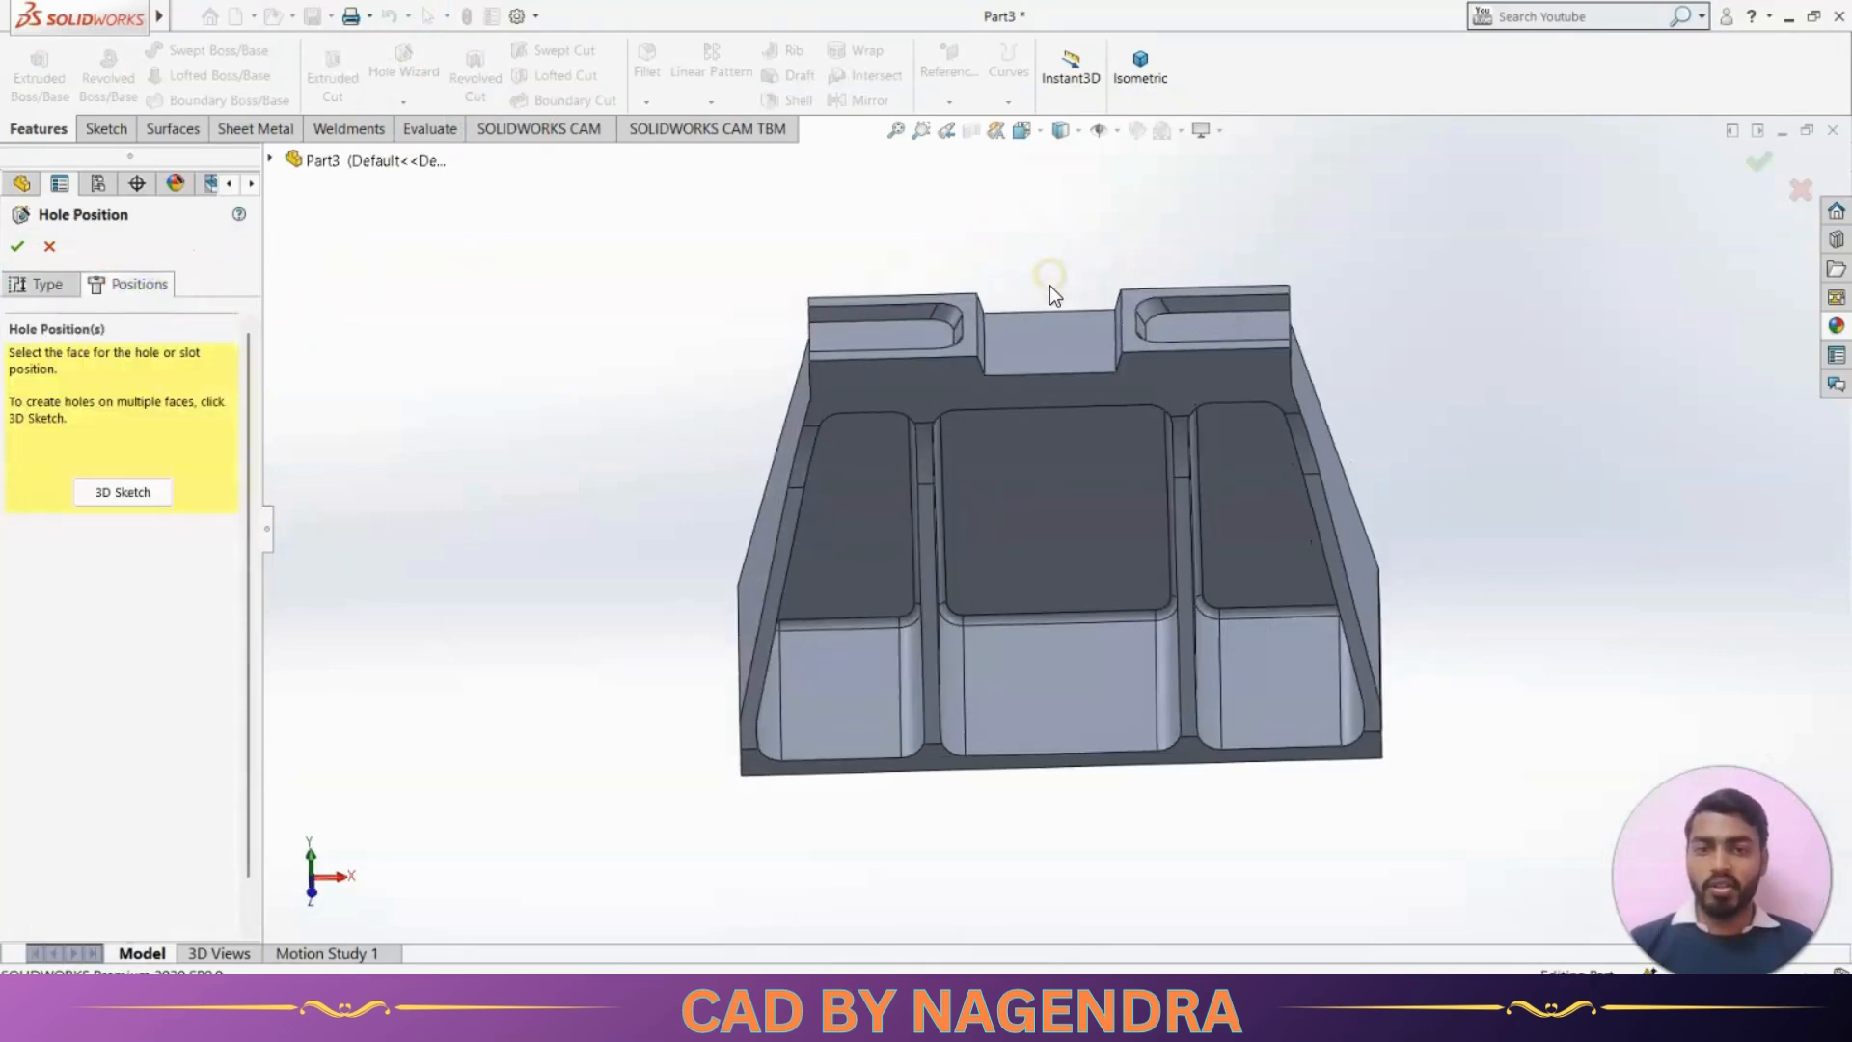
pyautogui.click(1043, 335)
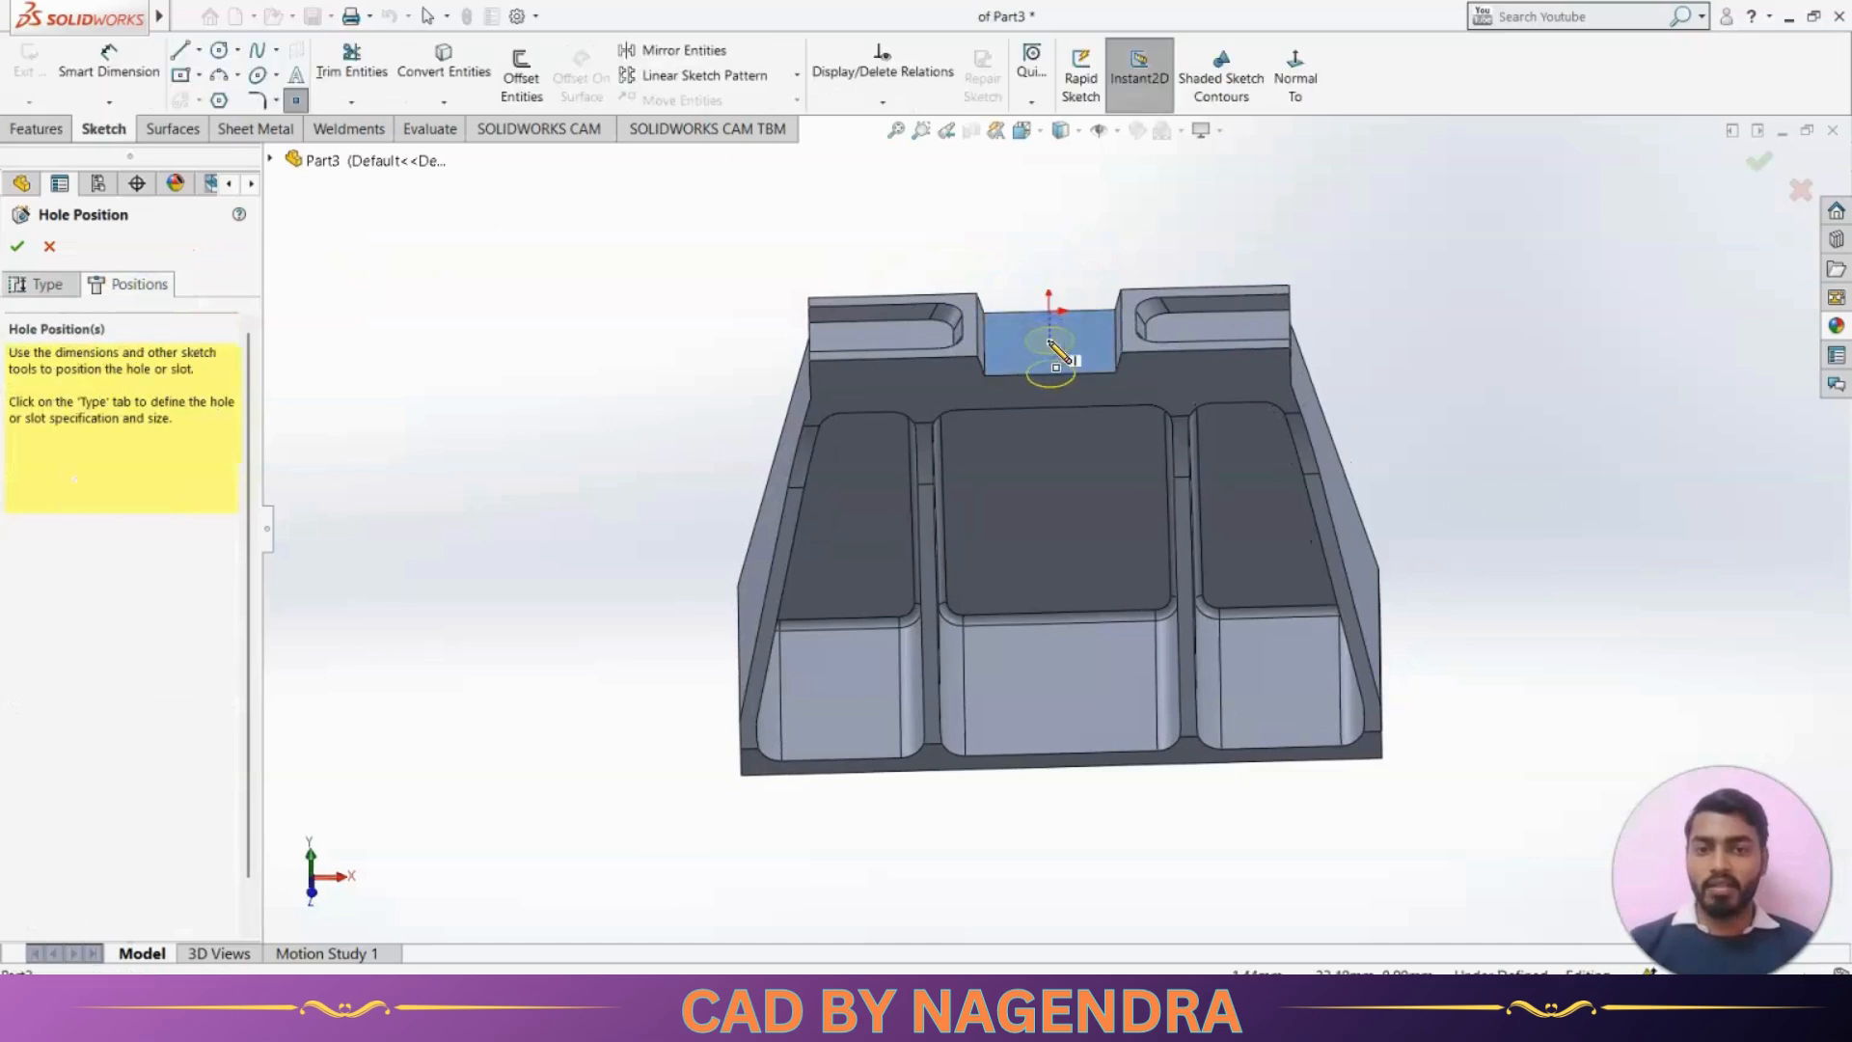
pyautogui.click(1295, 79)
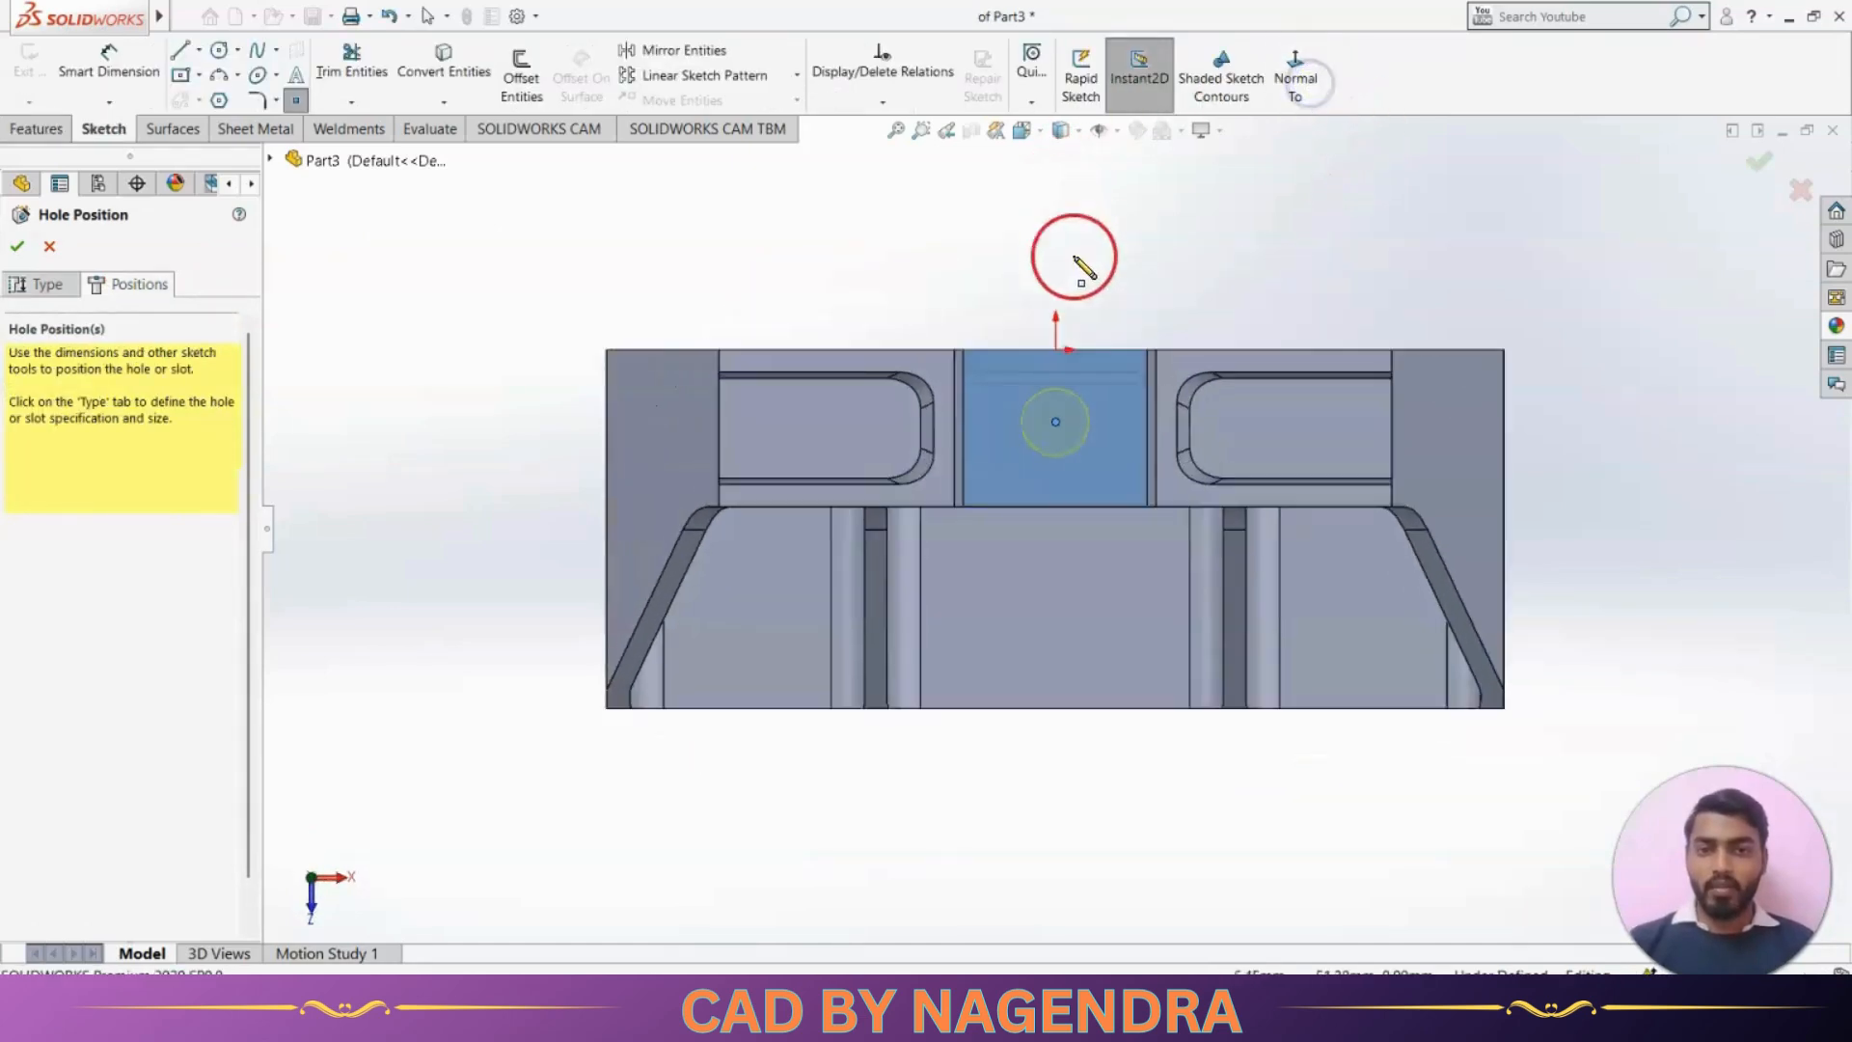
# Align the hole's centre point vertically with the origin
pyautogui.scroll(-1, 1081, 266)
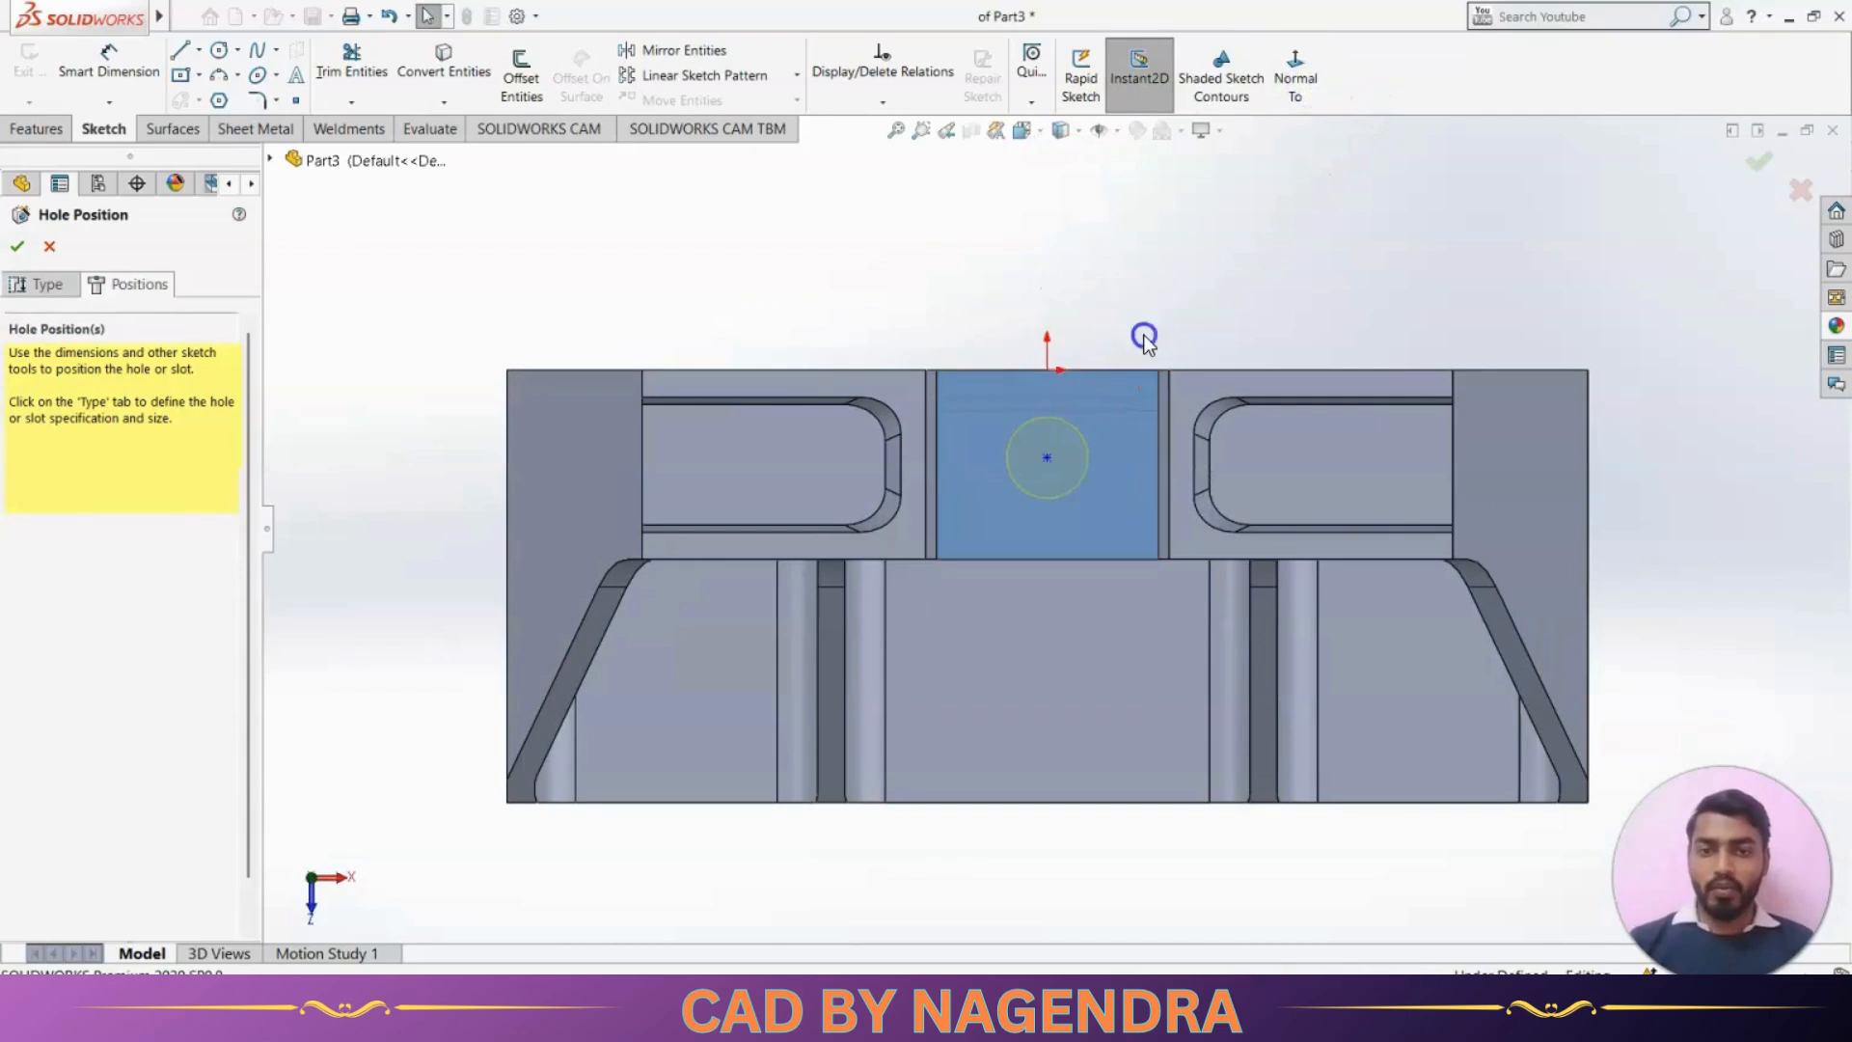
pyautogui.keyDown('ctrl'); pyautogui.click(1048, 458); pyautogui.keyUp('ctrl')
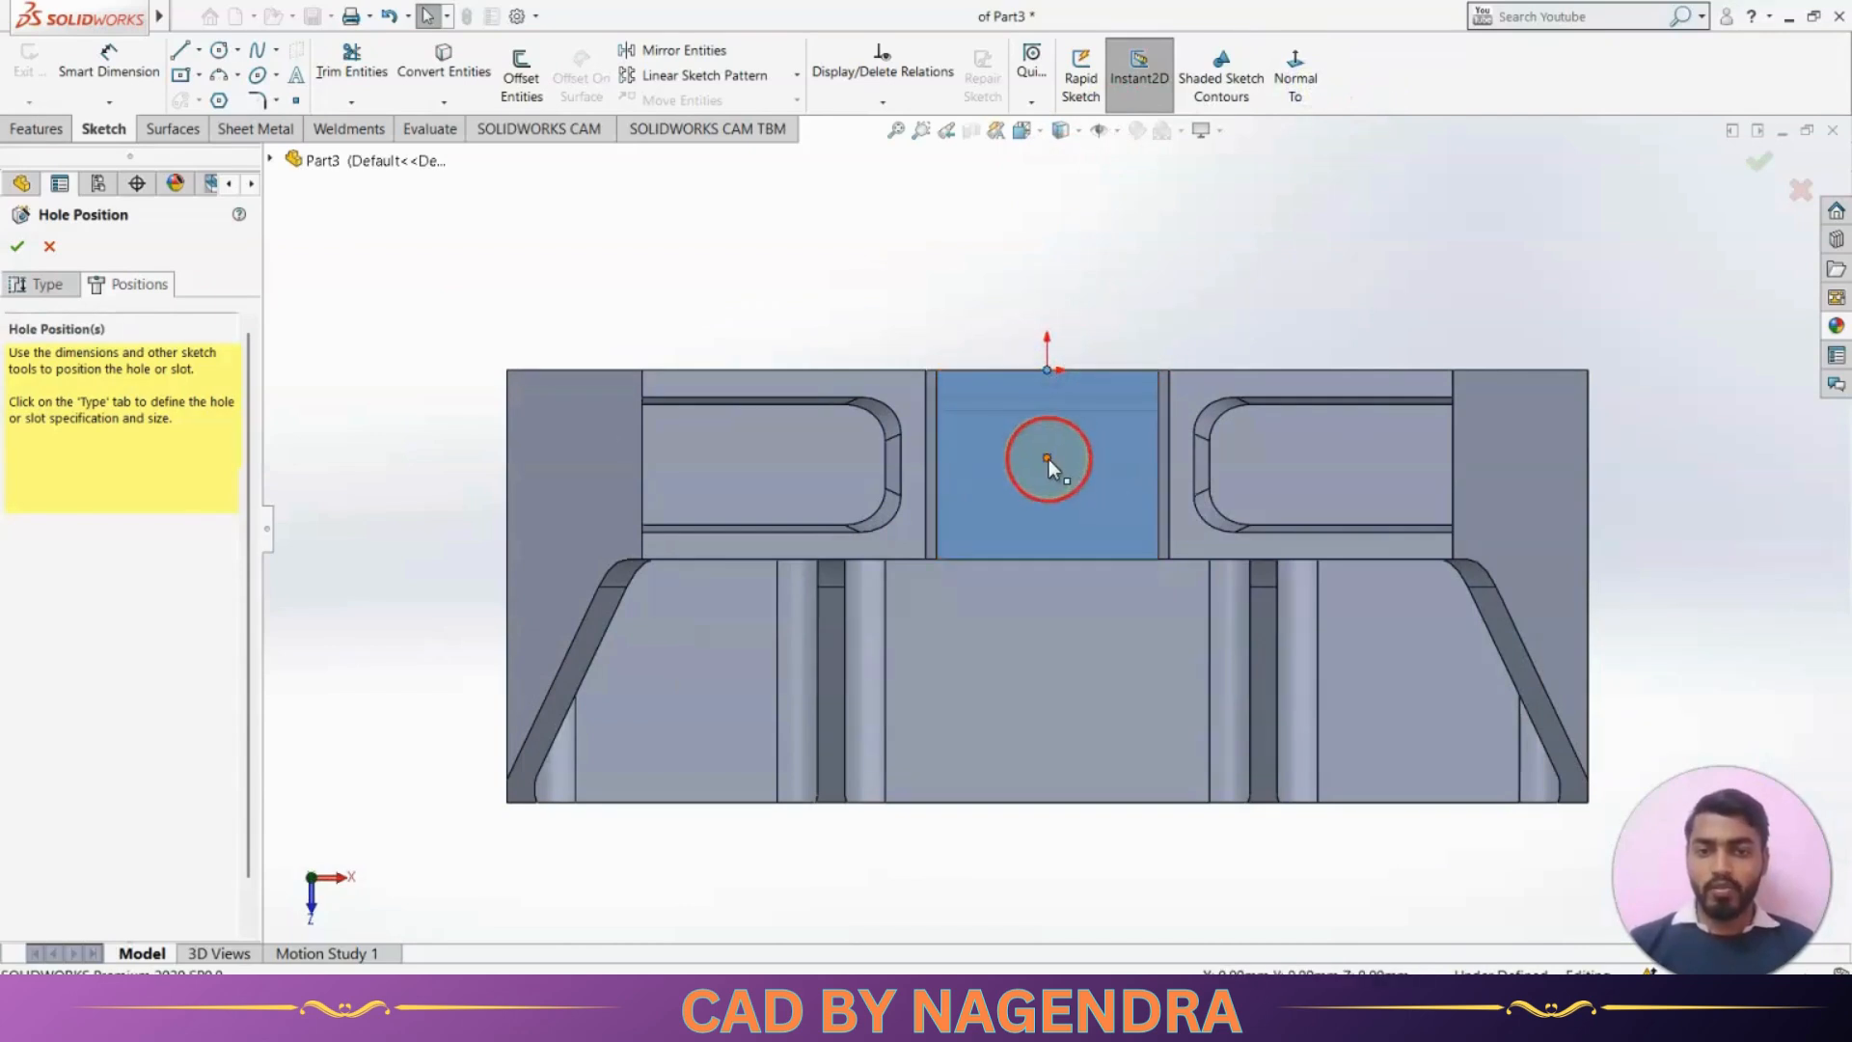
pyautogui.click(1137, 373)
pyautogui.click(1211, 164)
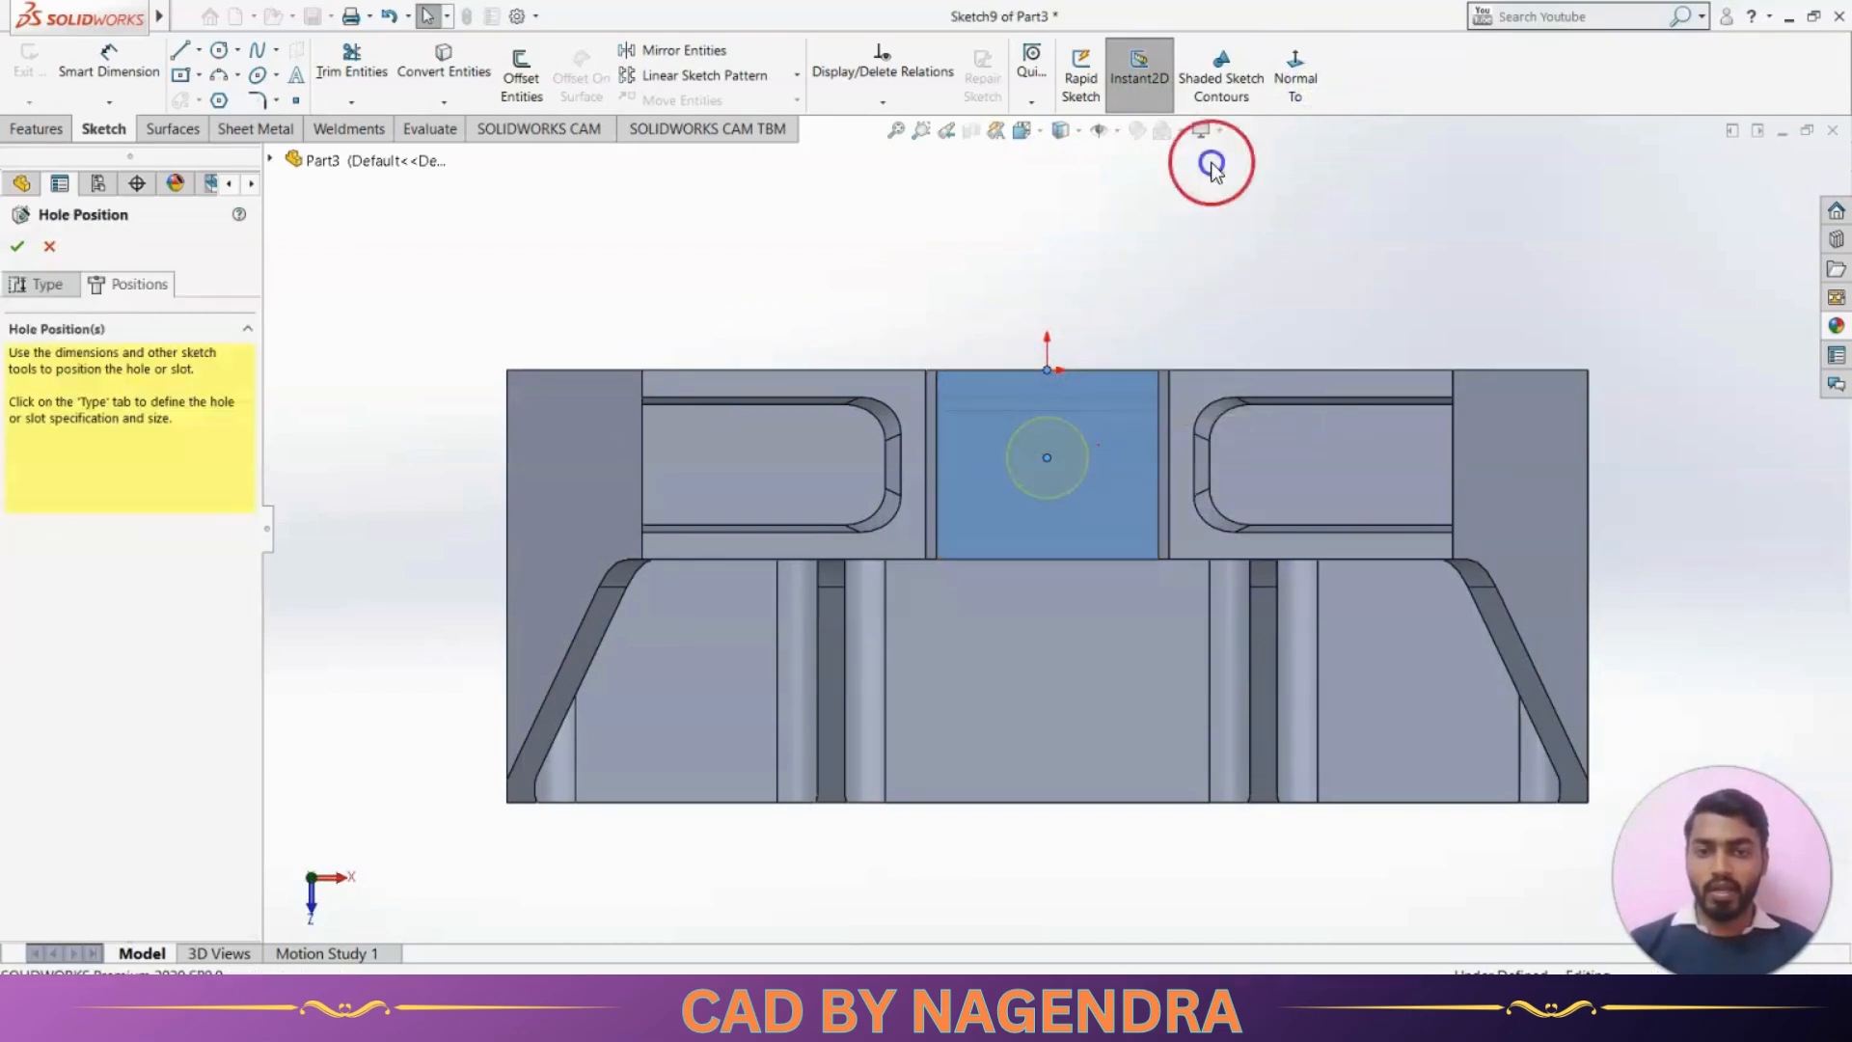
# Align the hole's centre point horizontally with the midpoint of the recessed face's side edge and finish the hole
pyautogui.click(1159, 465)
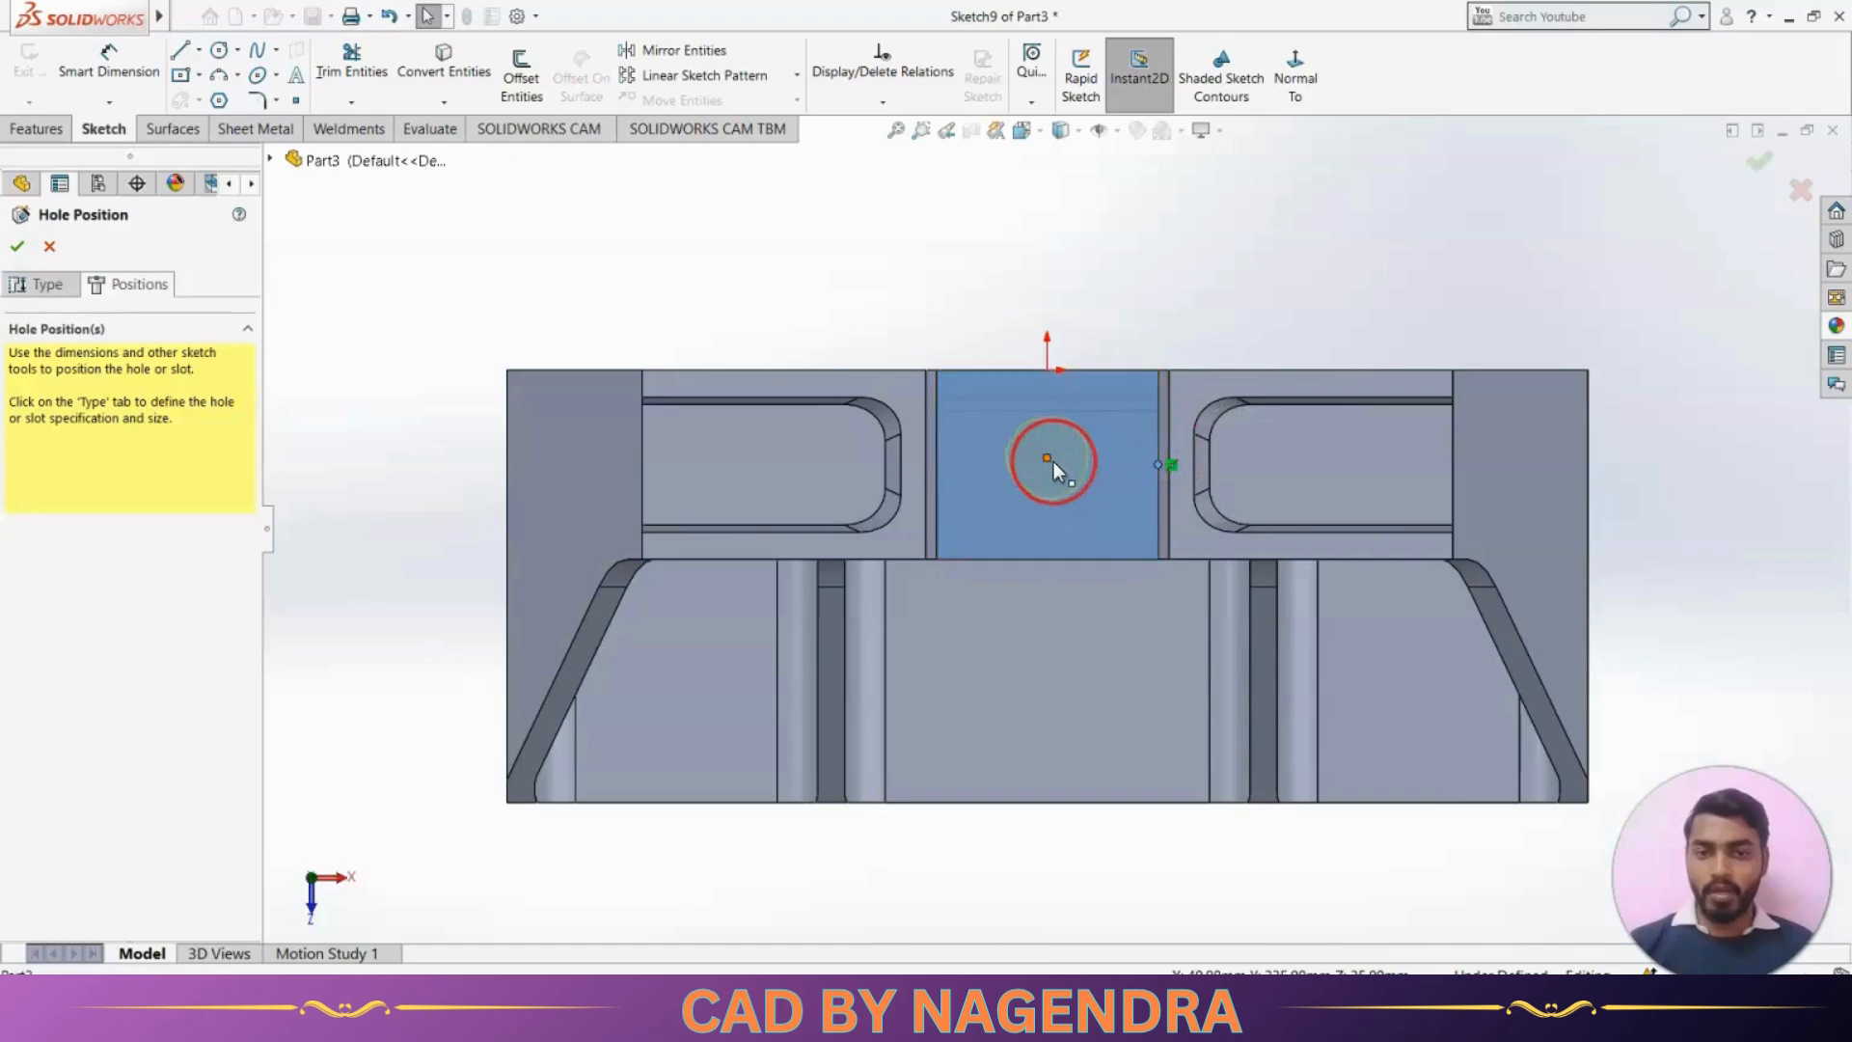
pyautogui.keyDown('ctrl'); pyautogui.click(1051, 460); pyautogui.keyUp('ctrl')
pyautogui.click(1116, 372)
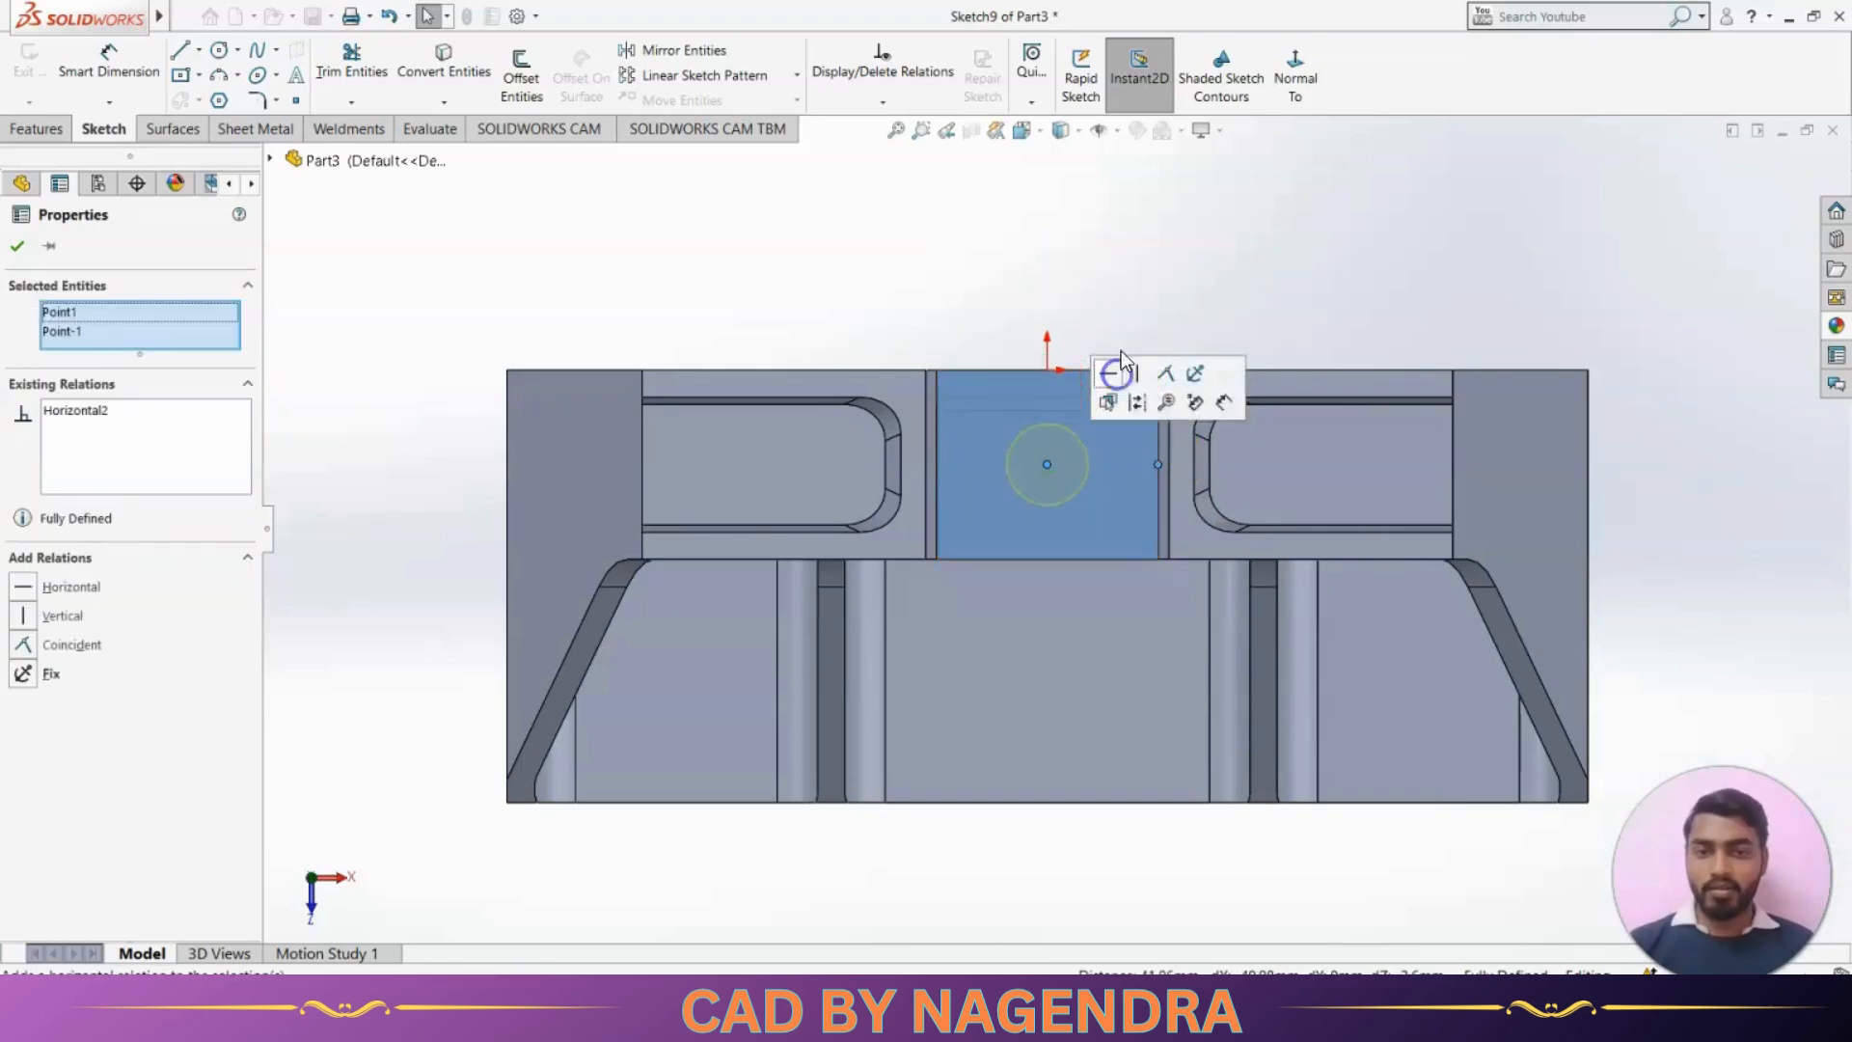
pyautogui.click(1152, 265)
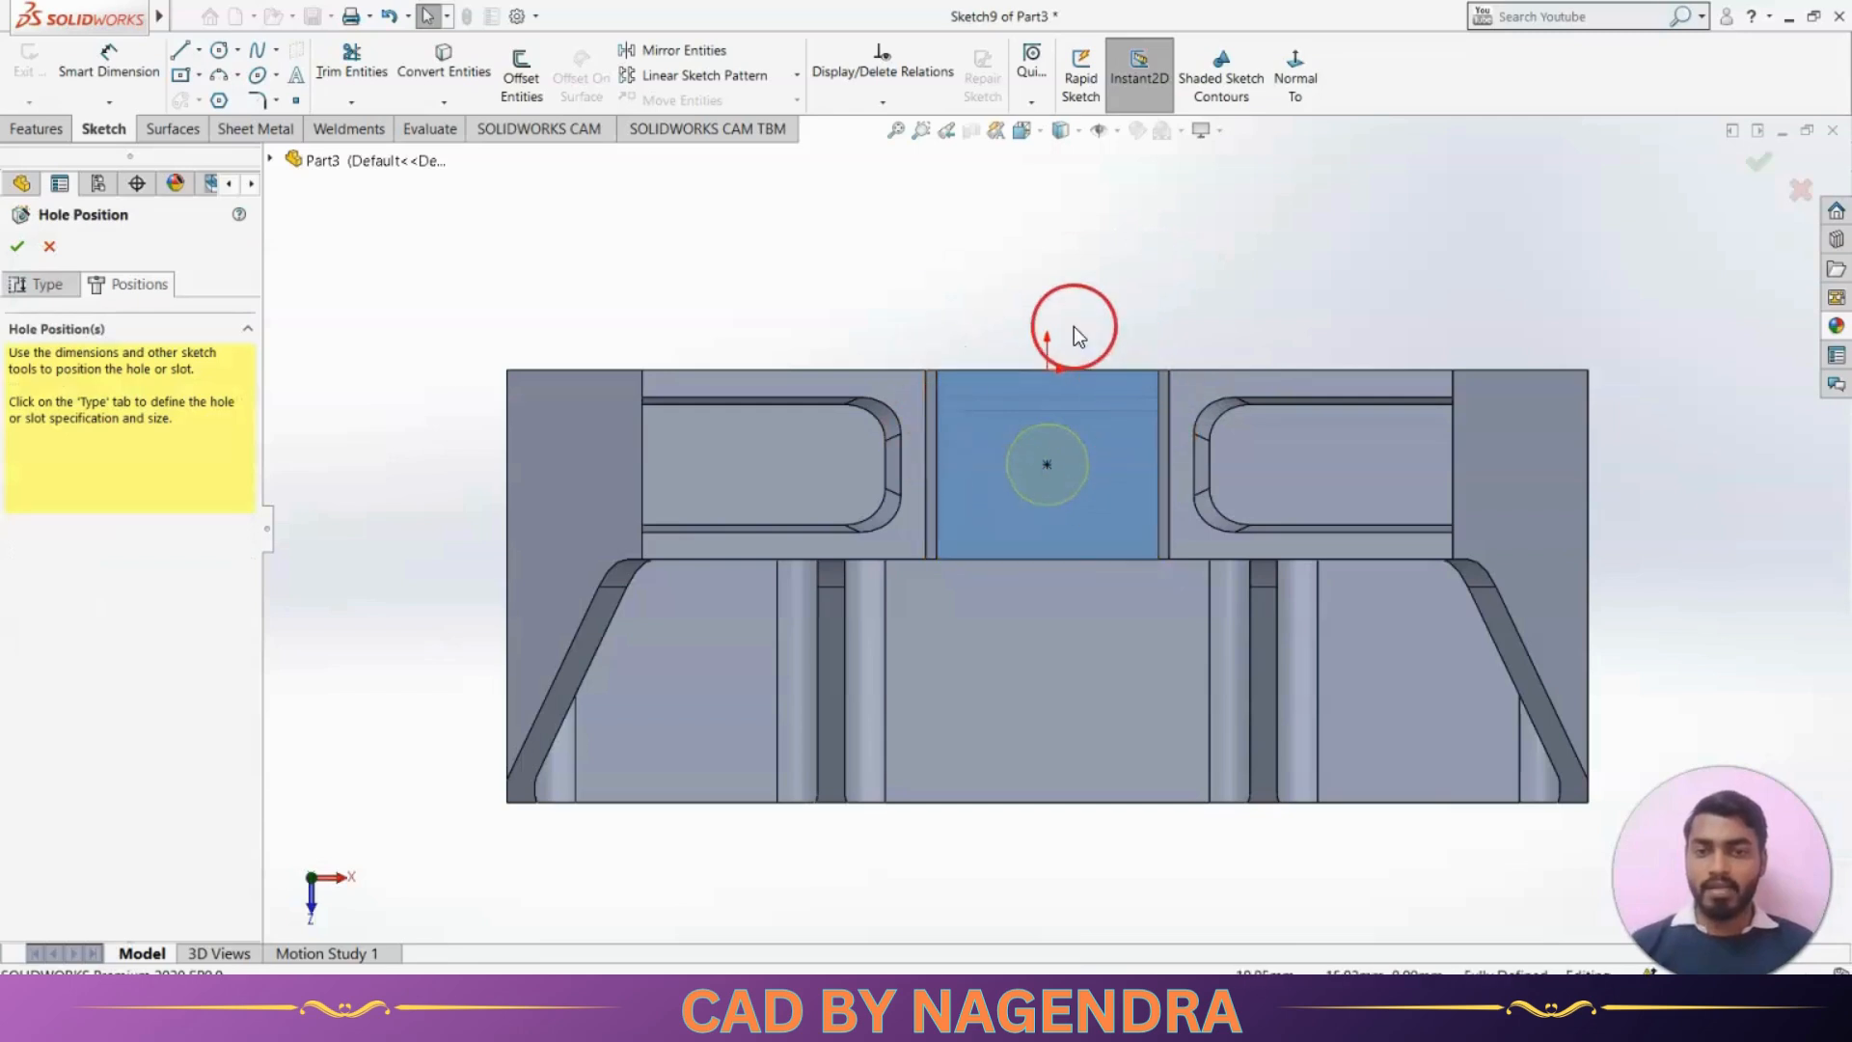
pyautogui.click(1758, 160)
pyautogui.click(1142, 73)
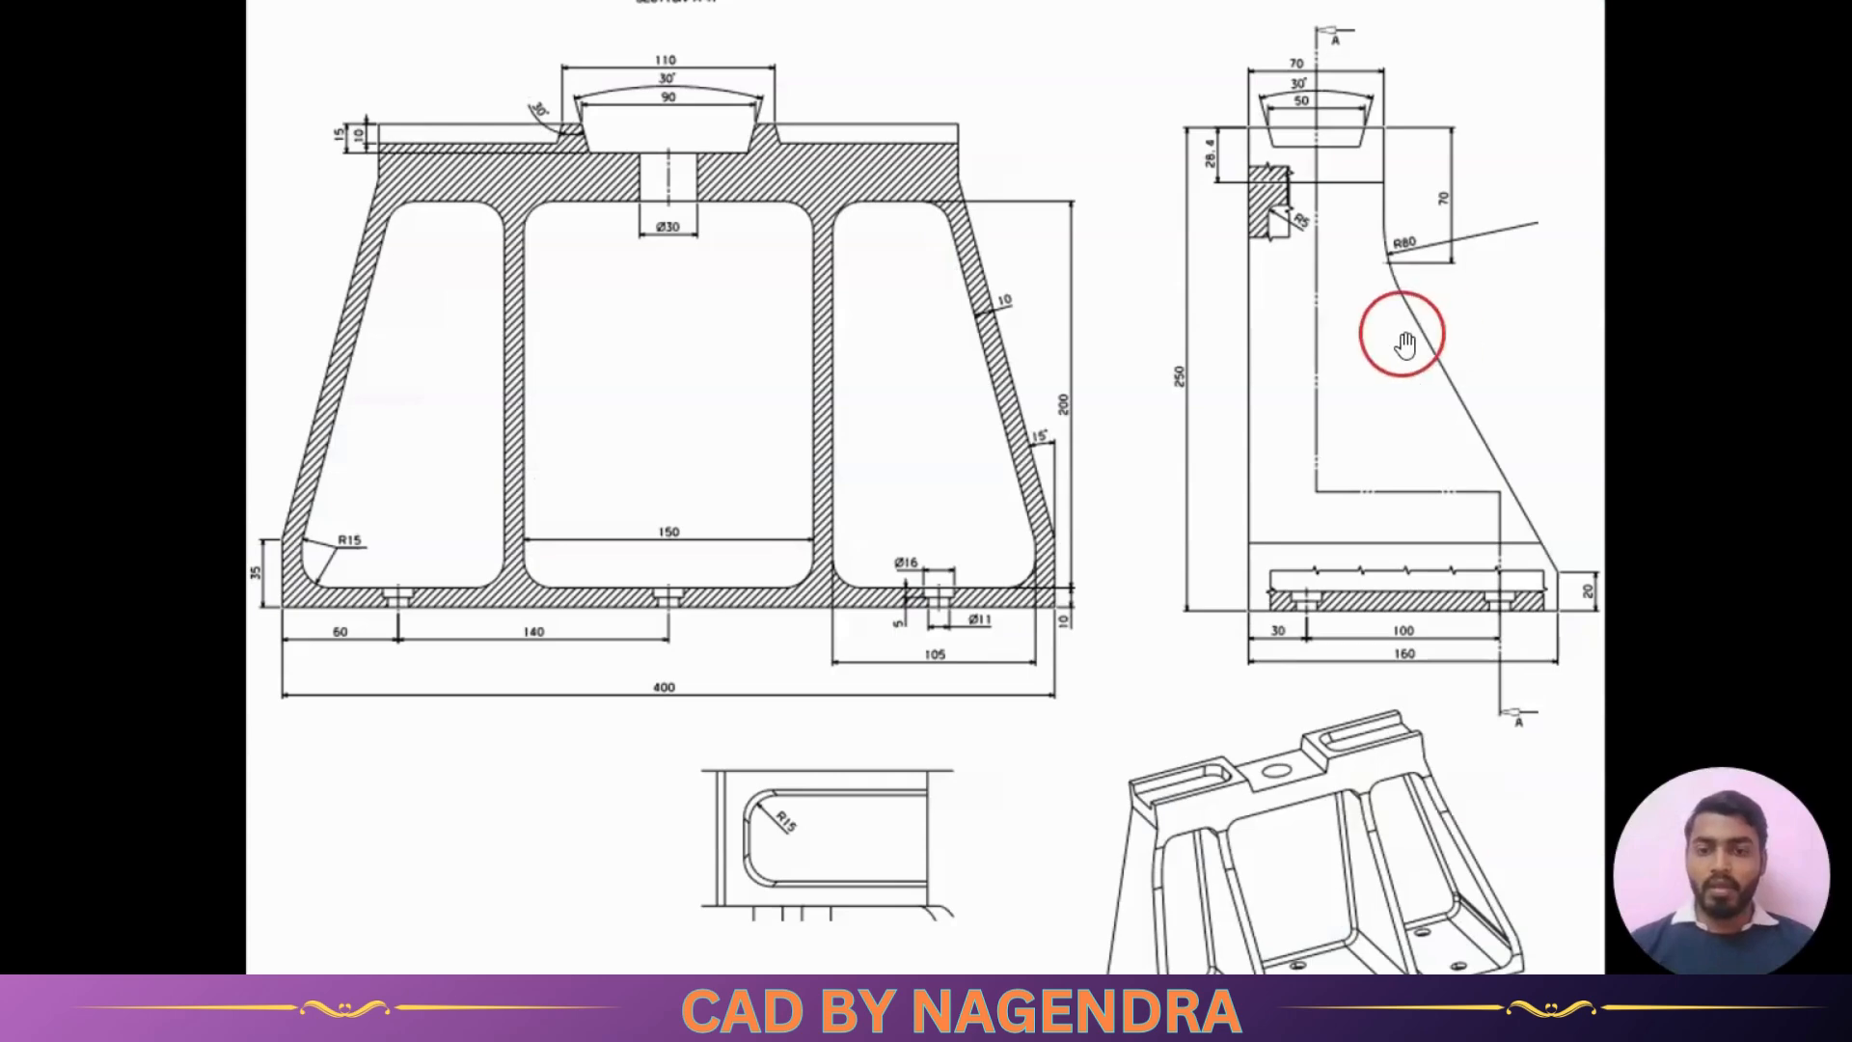
# Check the base holes in the reference drawing and define a counterbored hole: 11 mm diameter, 10 mm depth, 16 mm counterbore diameter, 5 mm counterbore depth
pyautogui.scroll(2, 894, 625)
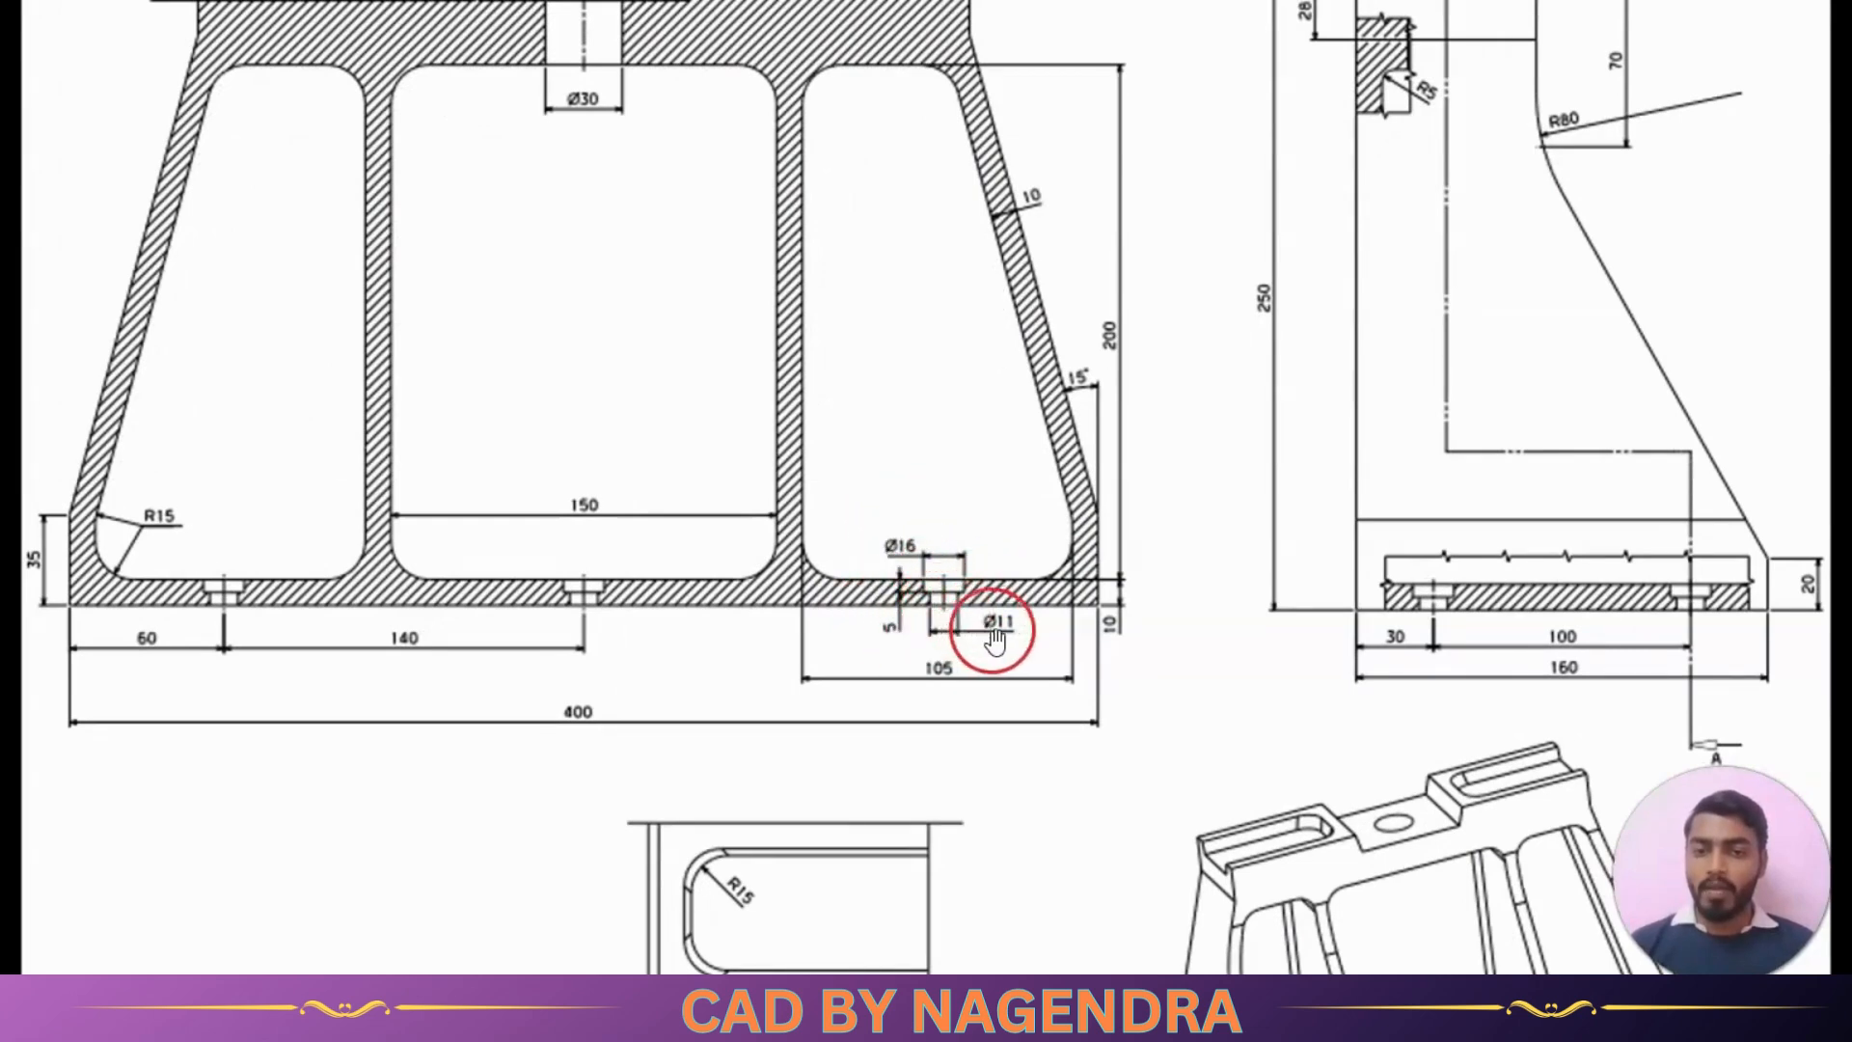
pyautogui.scroll(-1, 976, 613)
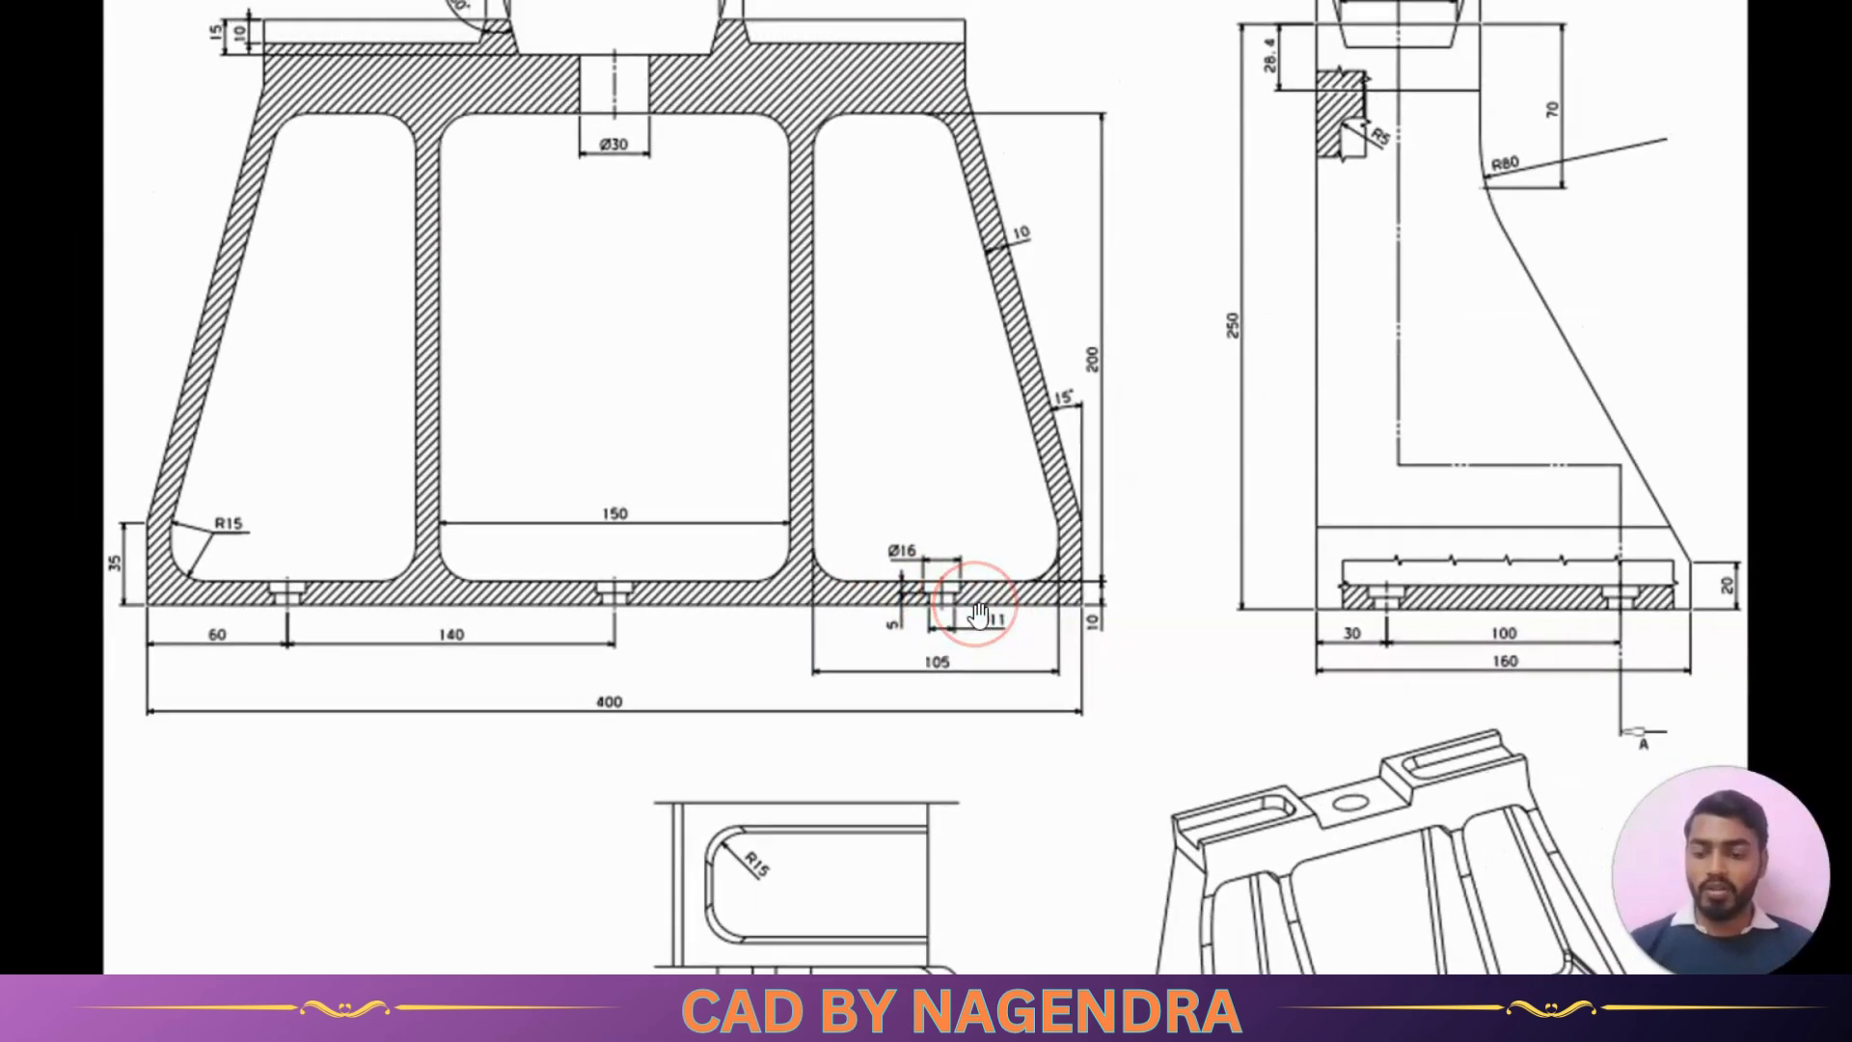
pyautogui.hotkey('alt', 'Tab')
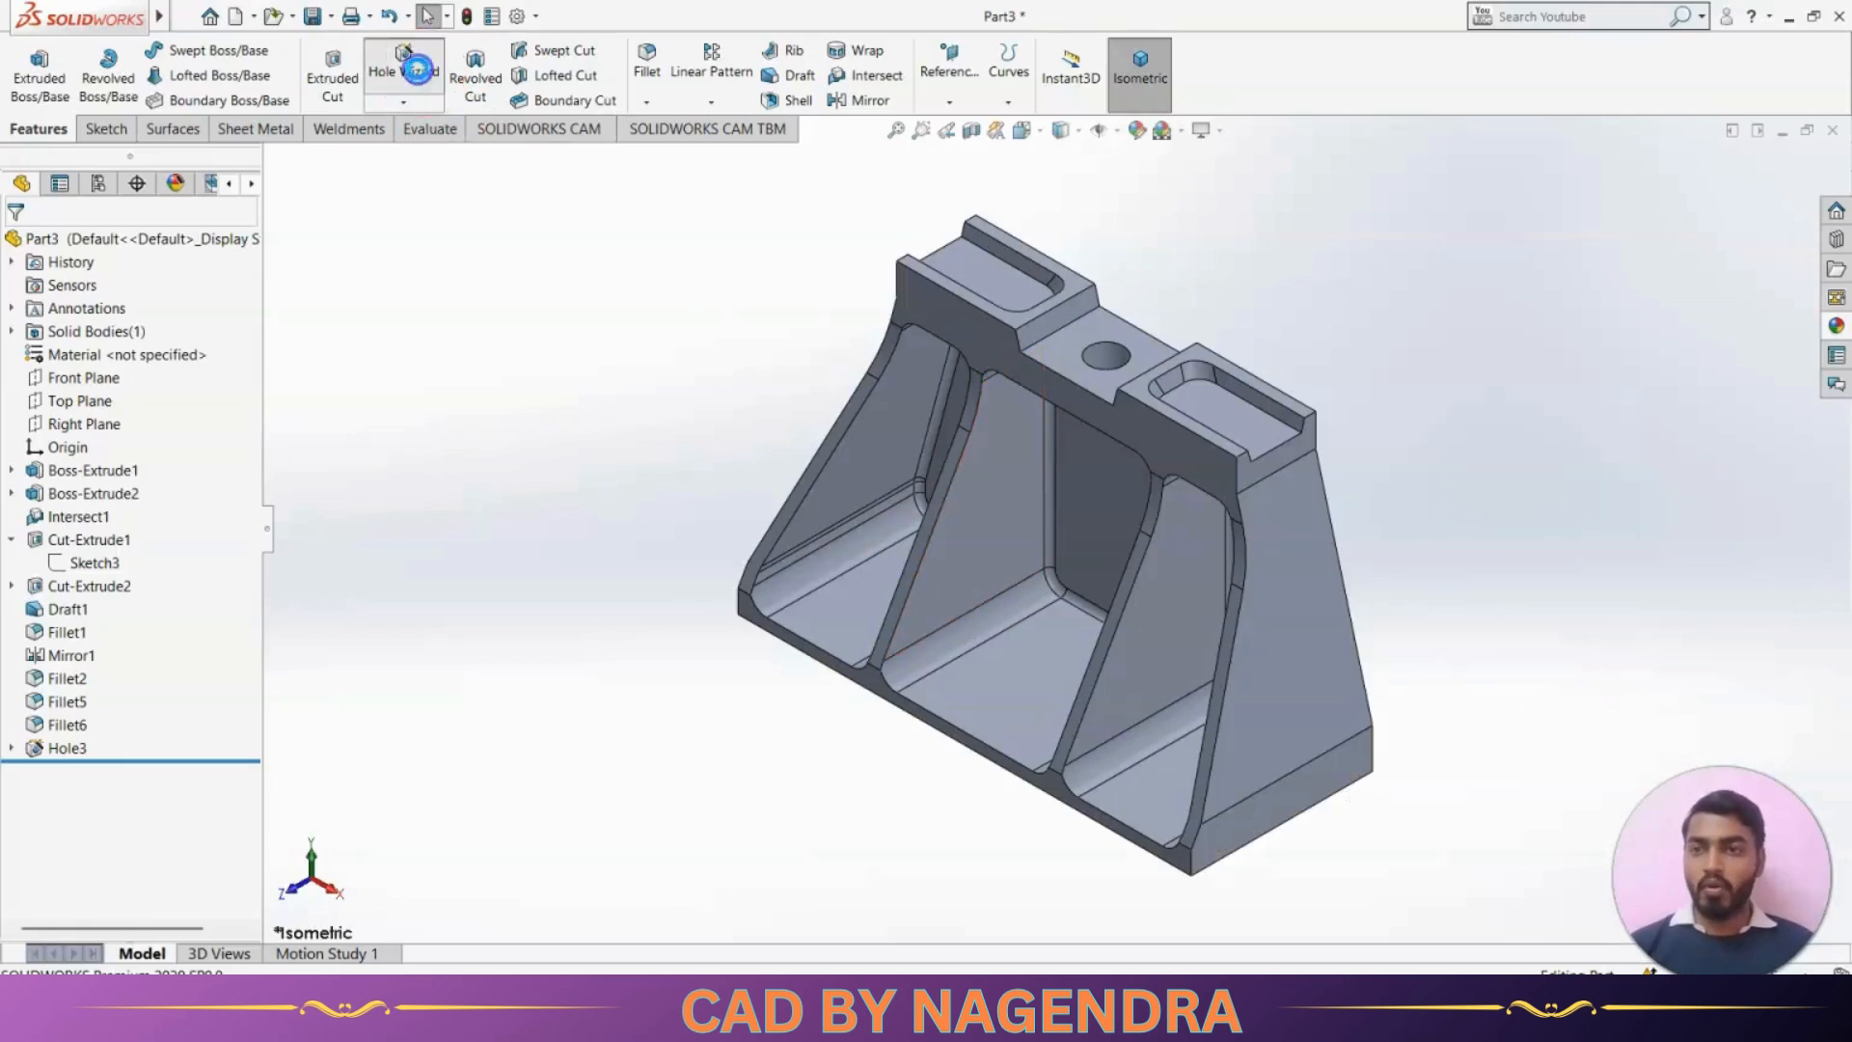
pyautogui.click(417, 69)
pyautogui.click(197, 515)
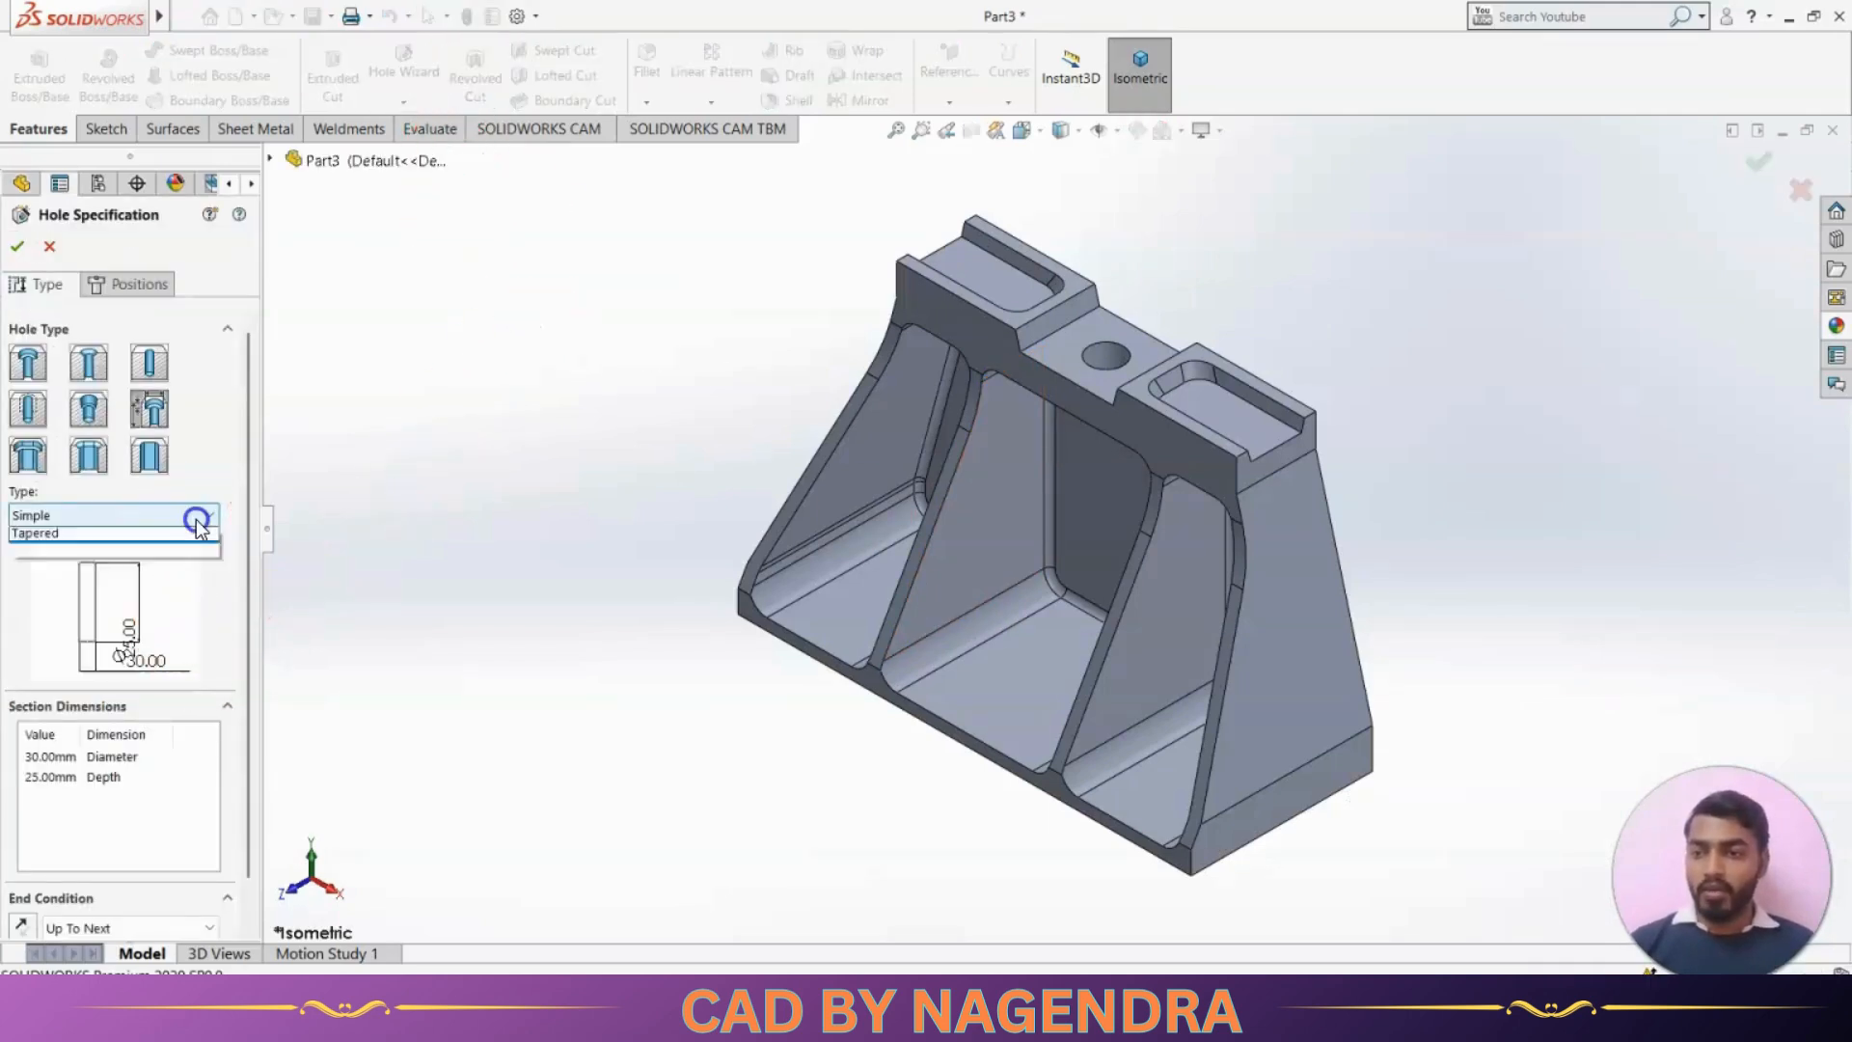
pyautogui.click(95, 651)
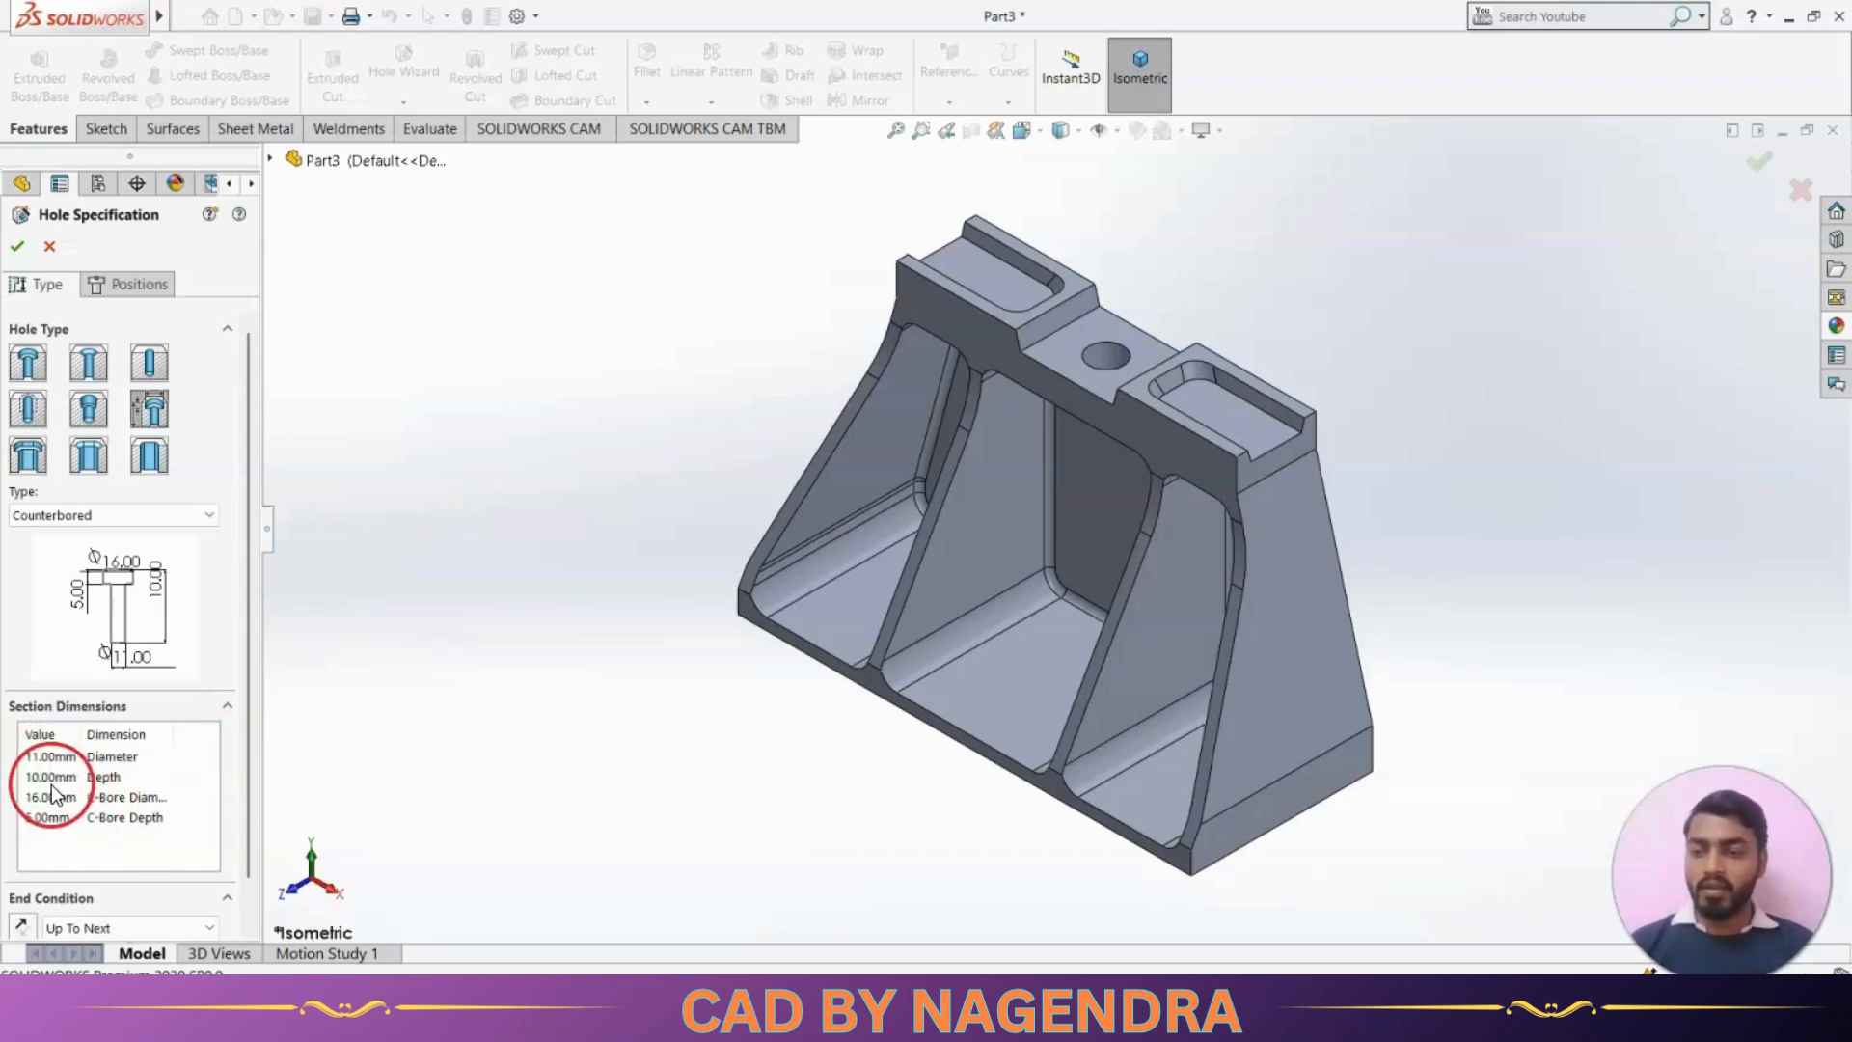
# Check the hole layout in the reference drawing and place the counterbored hole on the left pocket's floor, viewed normal to the sketch
pyautogui.click(133, 283)
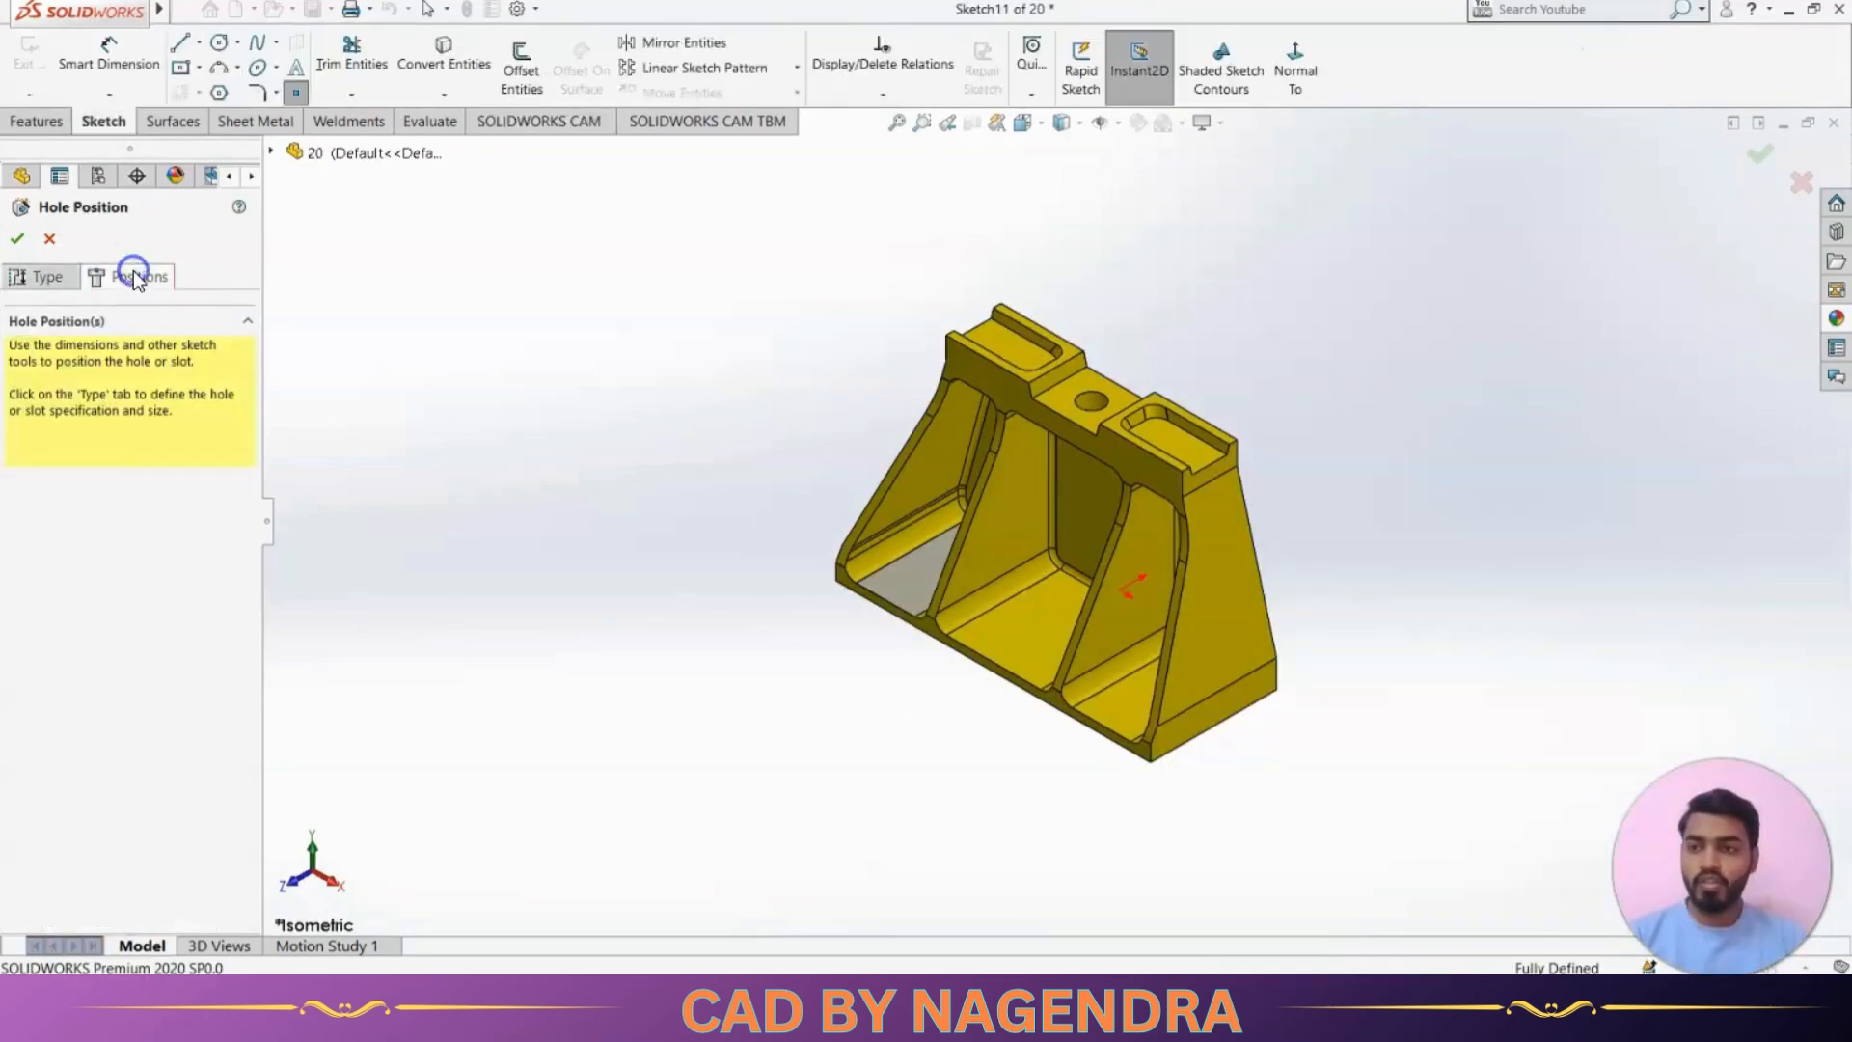
pyautogui.hotkey('alt', 'Tab')
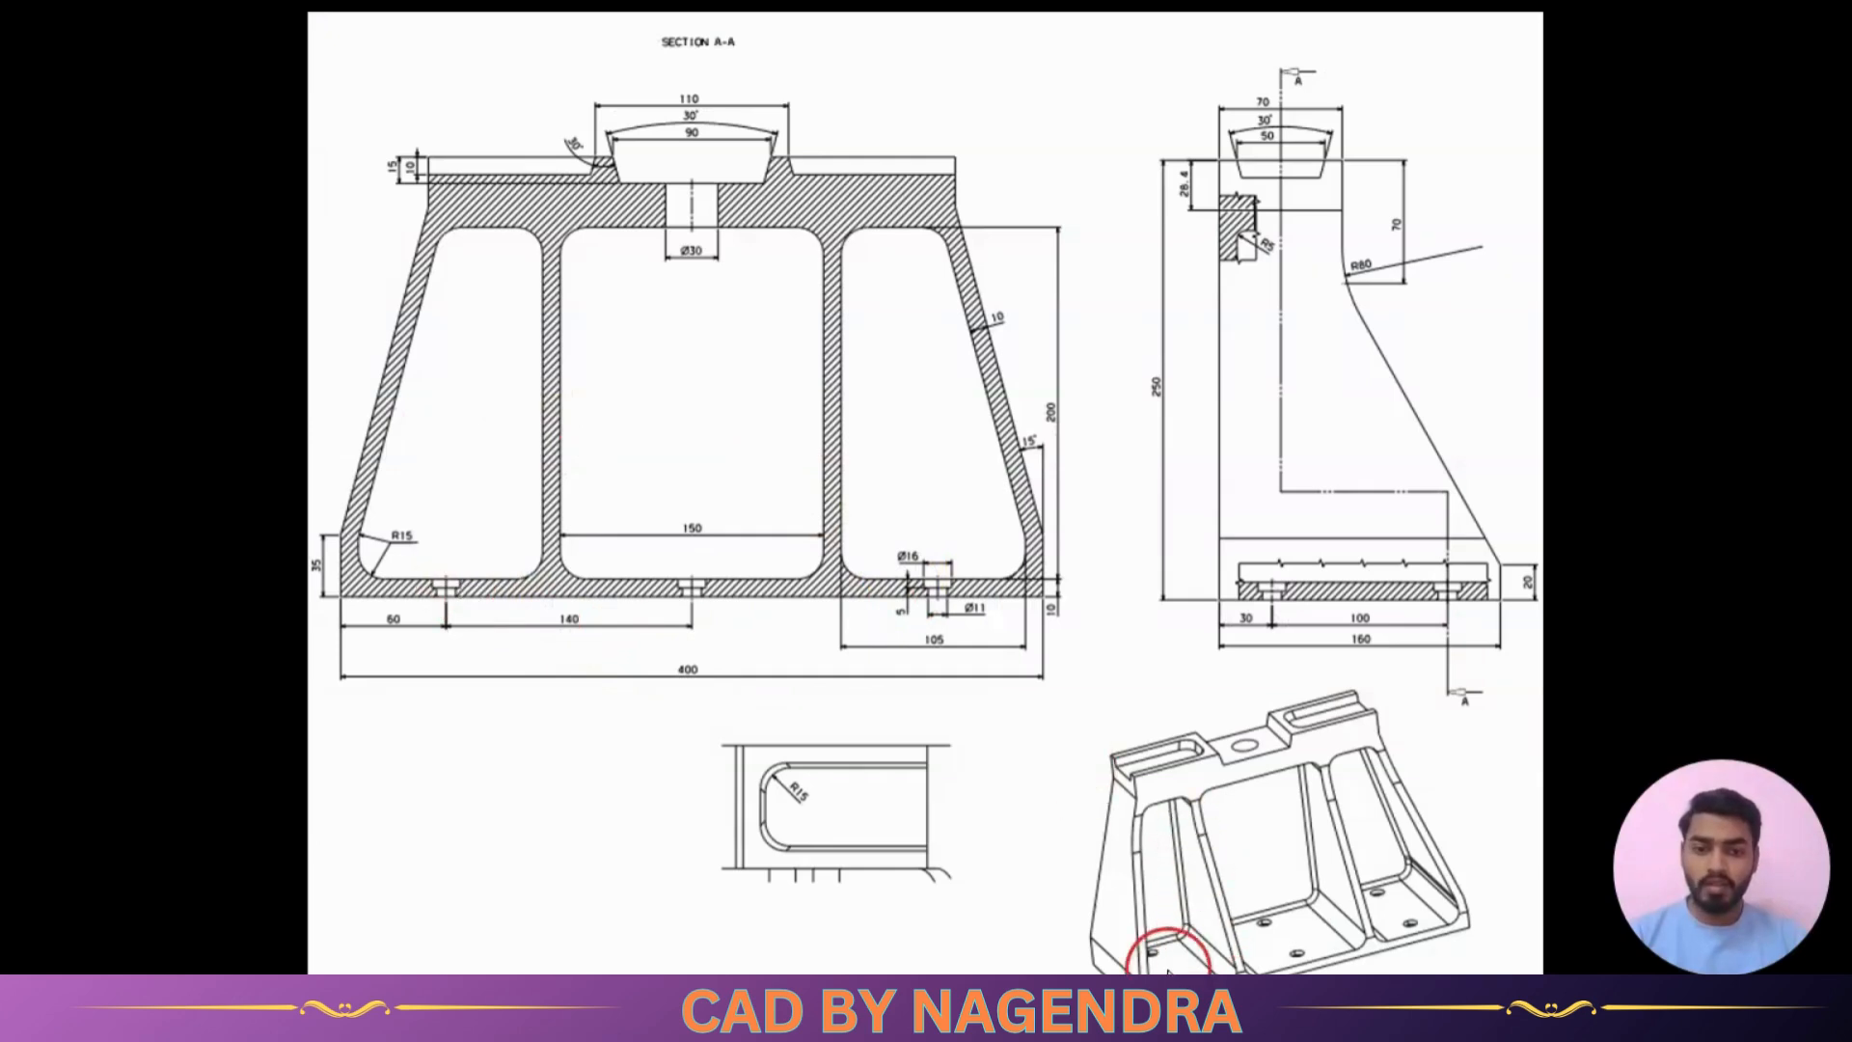
pyautogui.hotkey('alt', 'Tab')
pyautogui.moveTo(901, 682); pyautogui.dragTo(984, 710, button='middle')
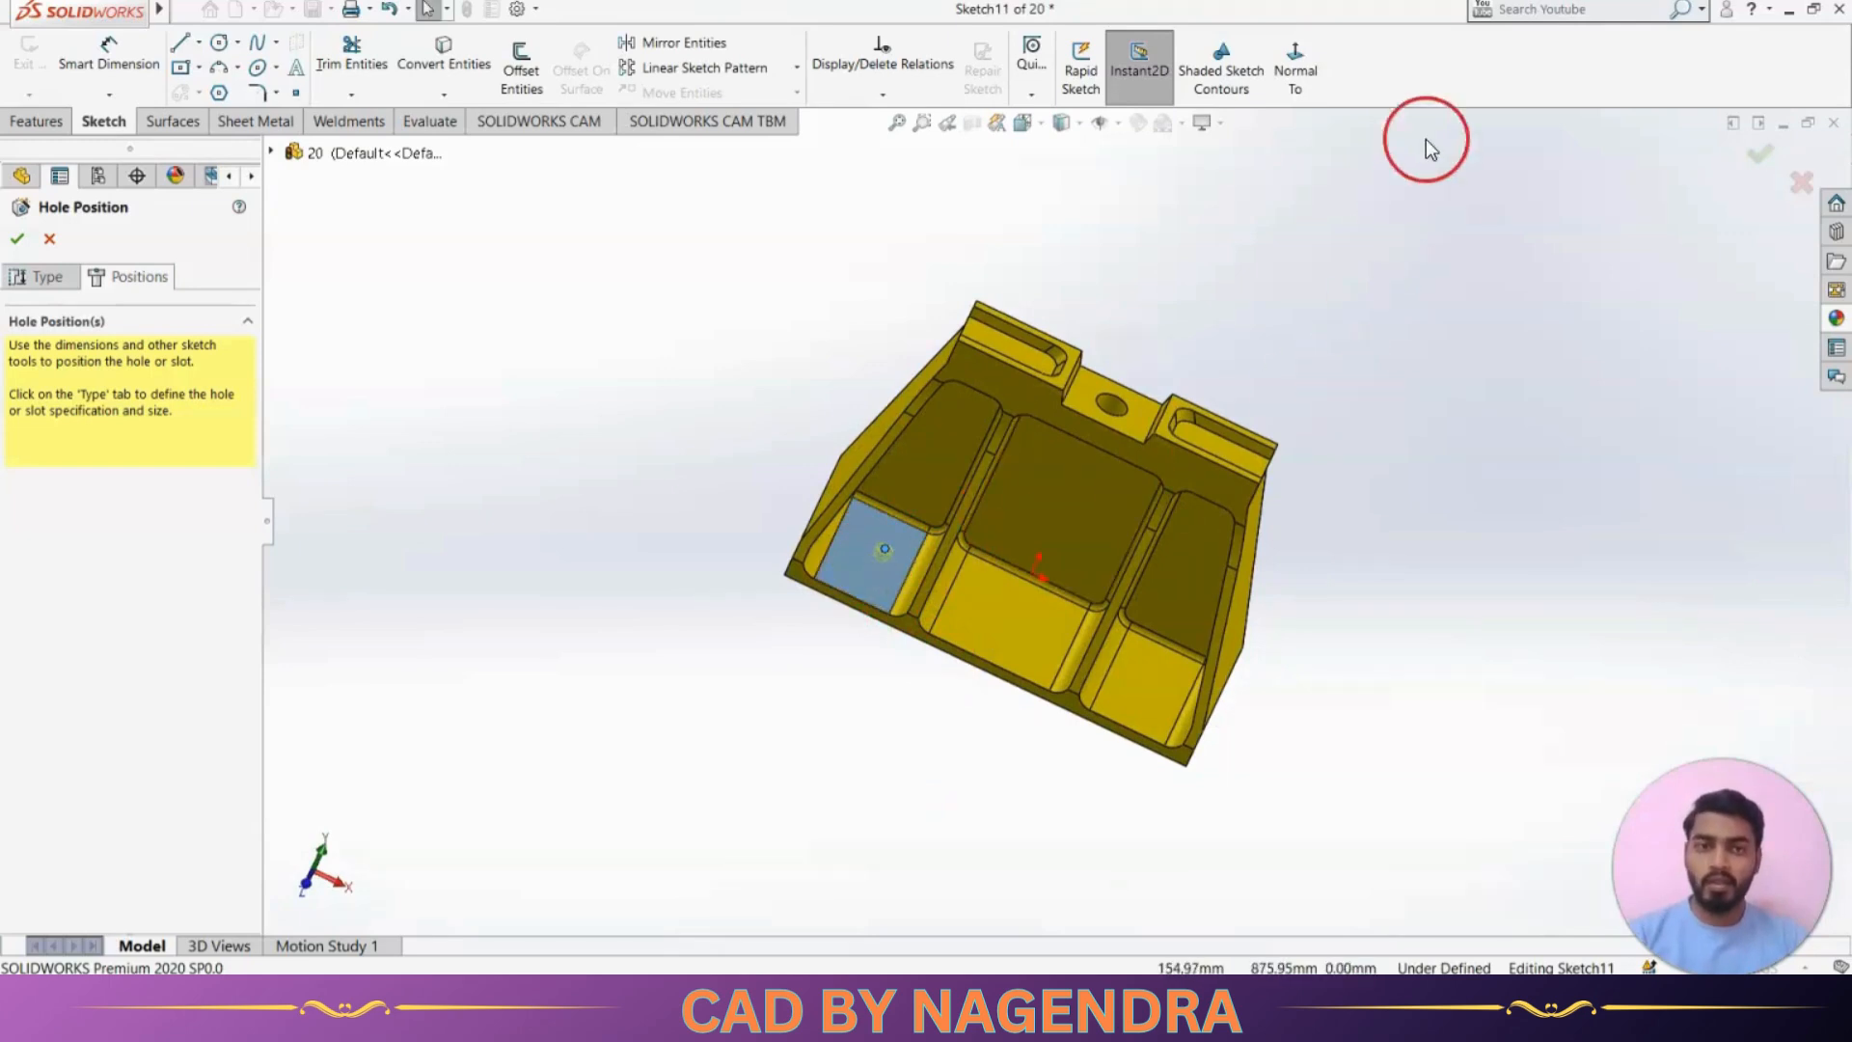
pyautogui.click(1302, 77)
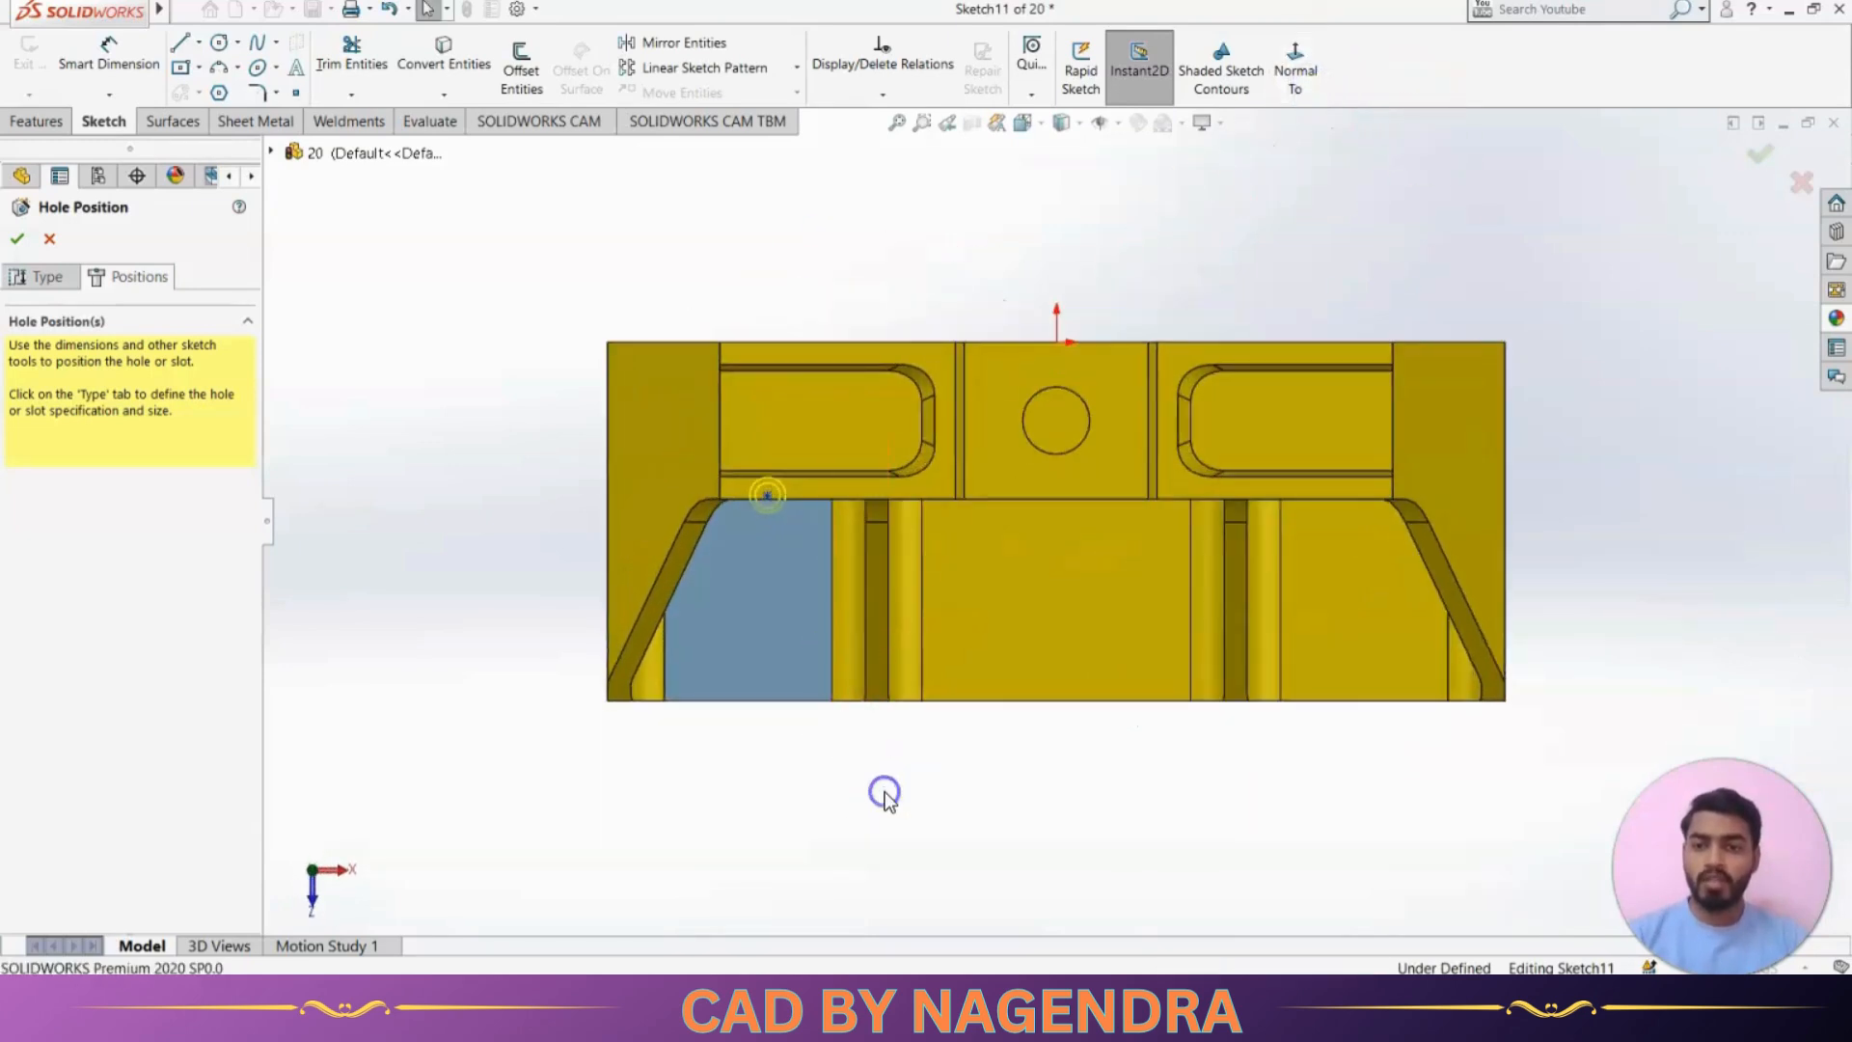
# Check the drawing's side offset and dimension the hole's centre point 60 mm from the base's left side edge
pyautogui.hotkey('alt', 'Tab')
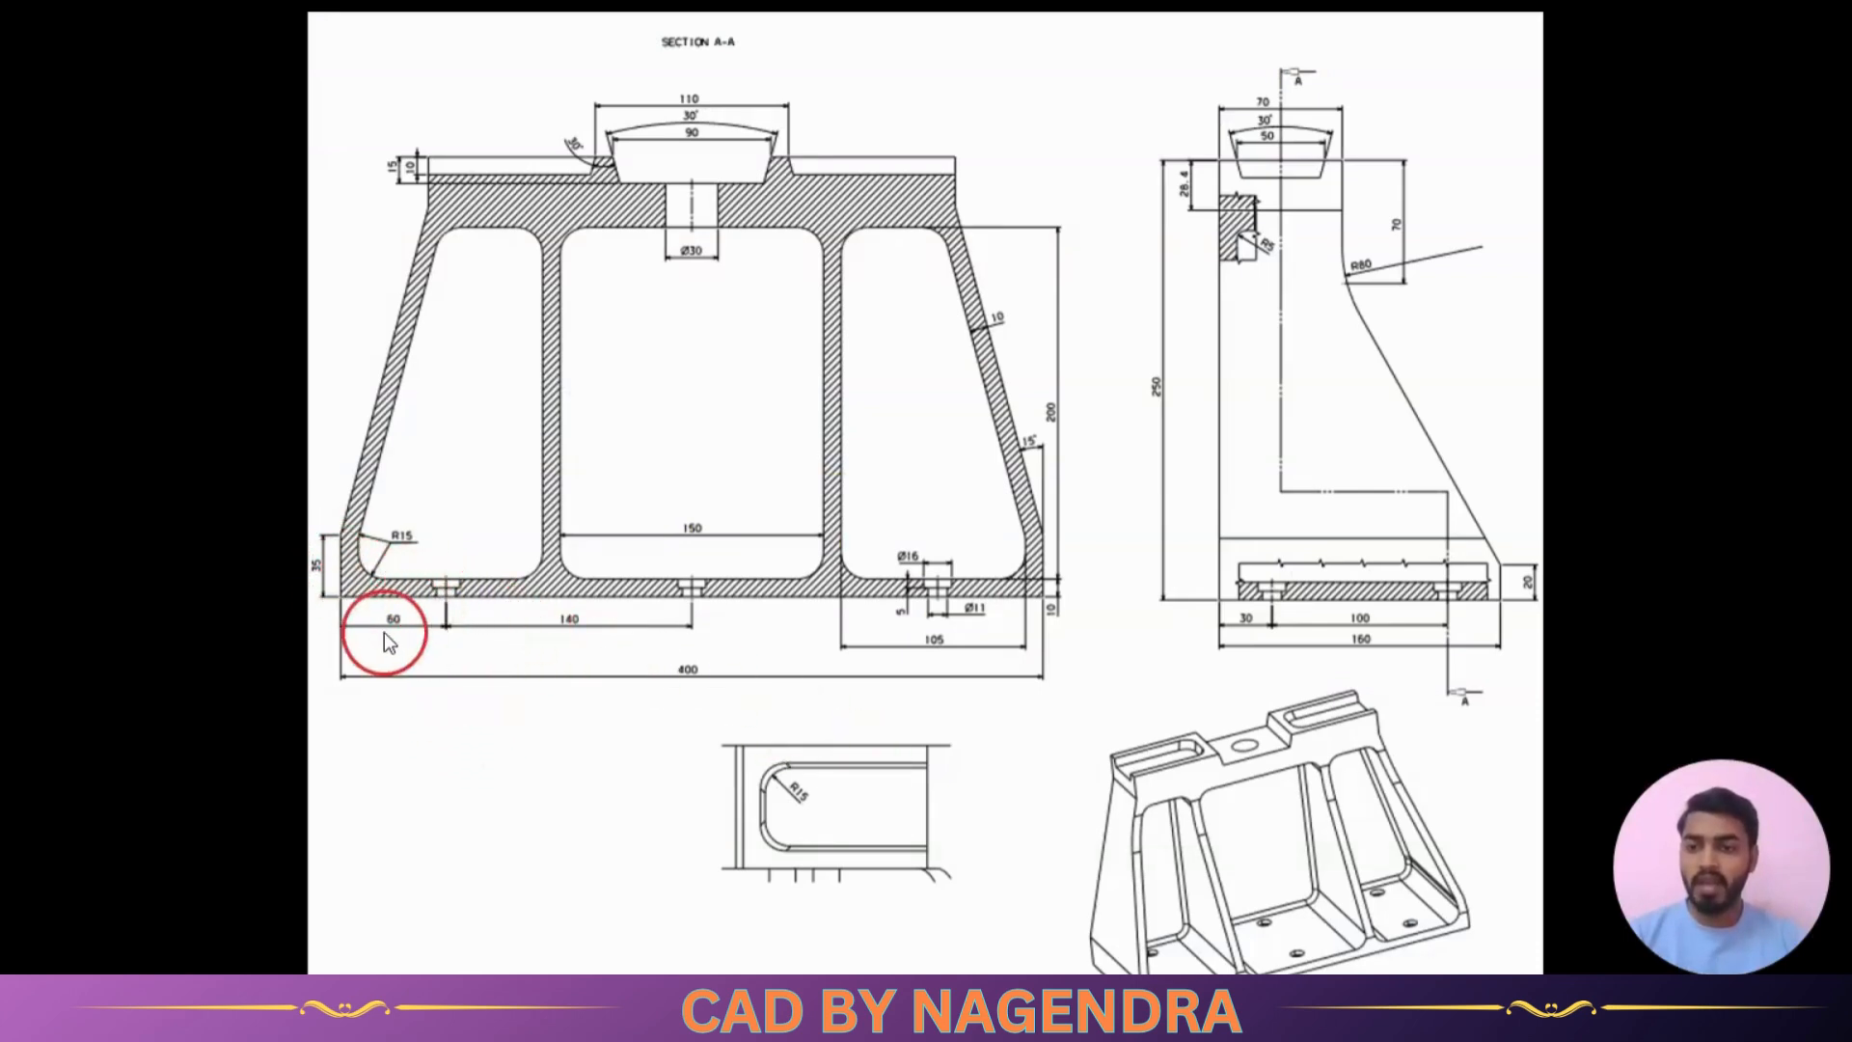
pyautogui.scroll(2, 376, 641)
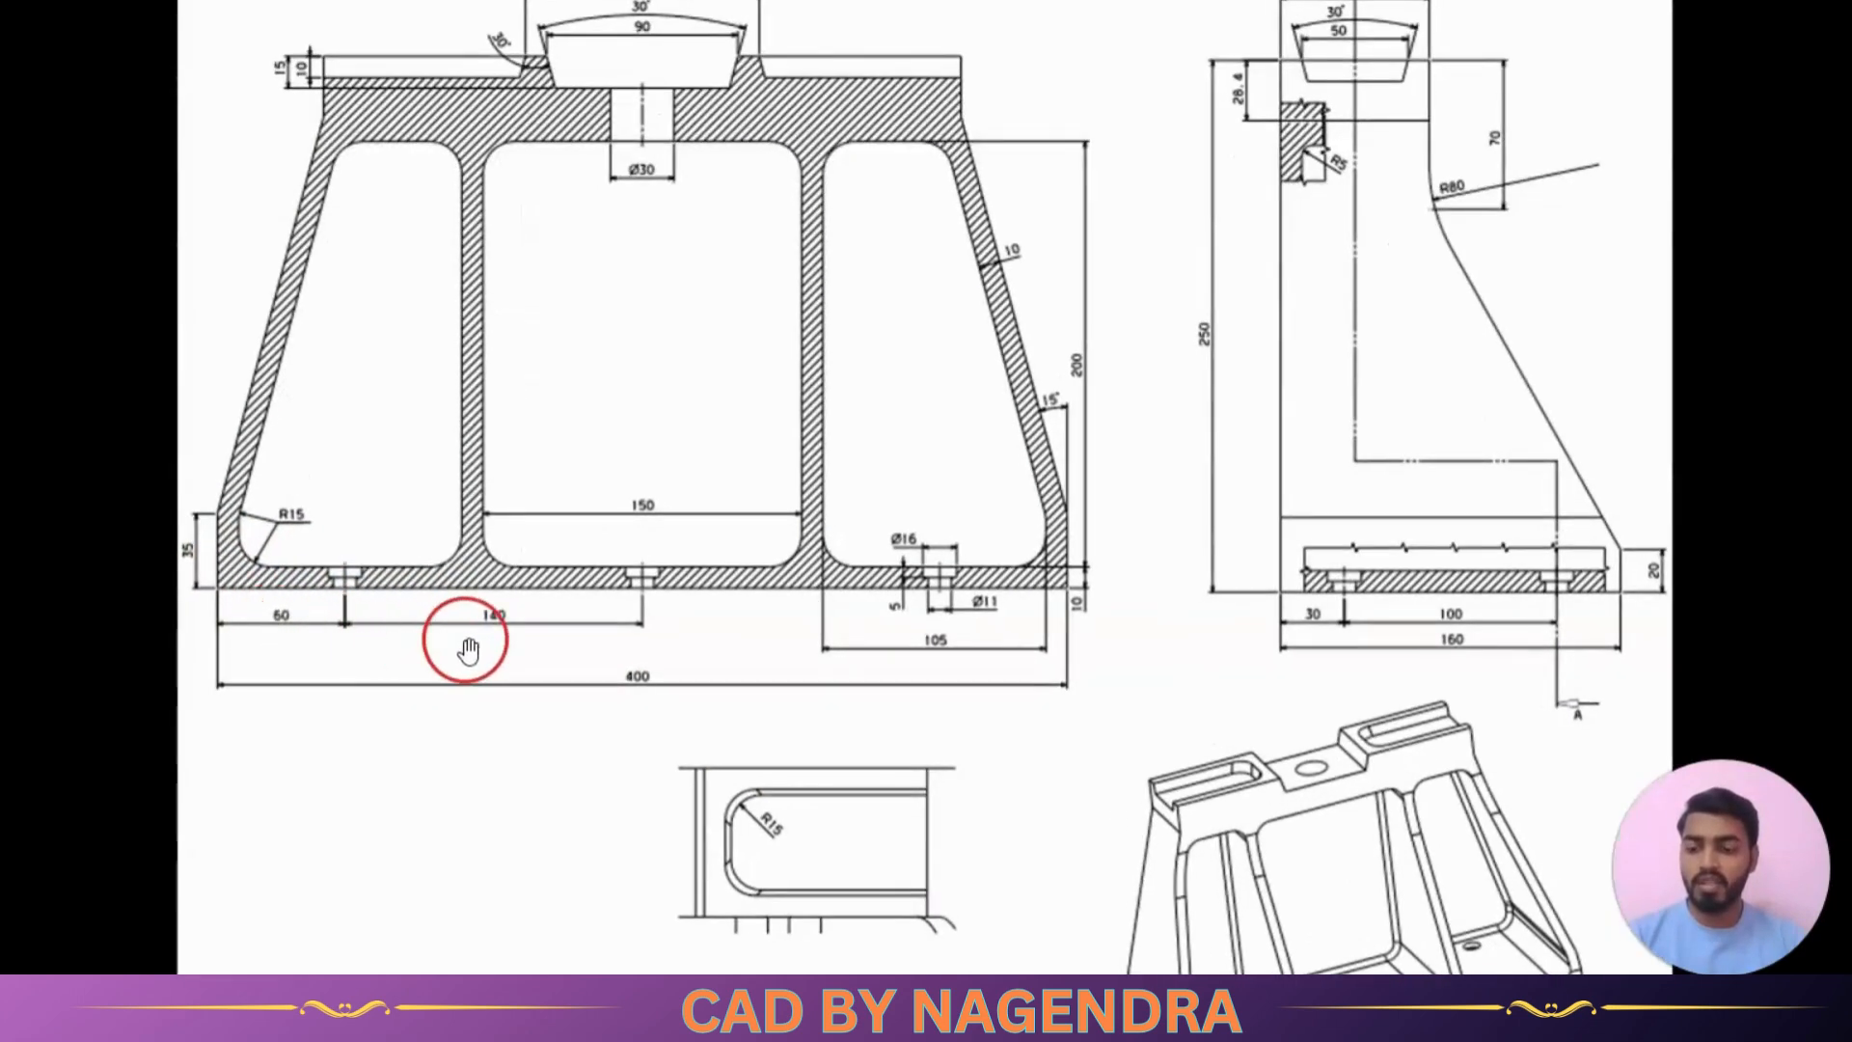
pyautogui.hotkey('alt', 'Tab')
pyautogui.click(127, 54)
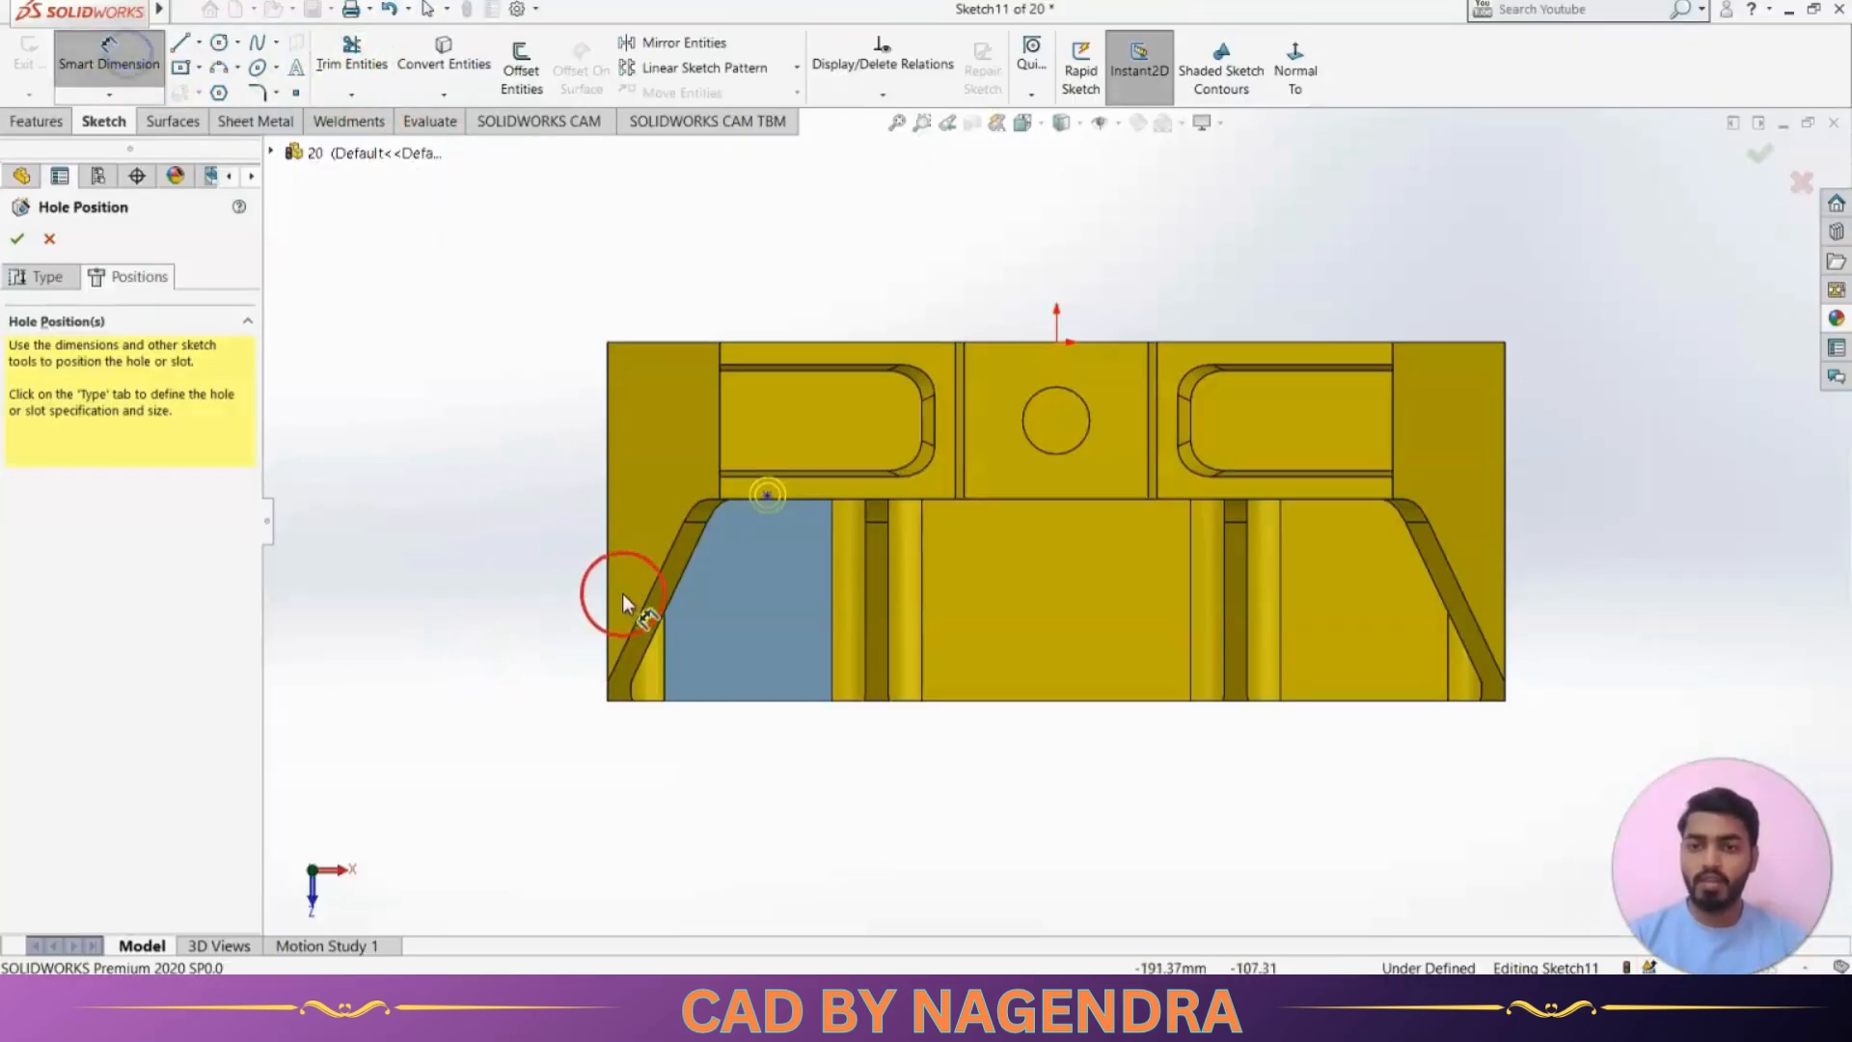
pyautogui.click(606, 492)
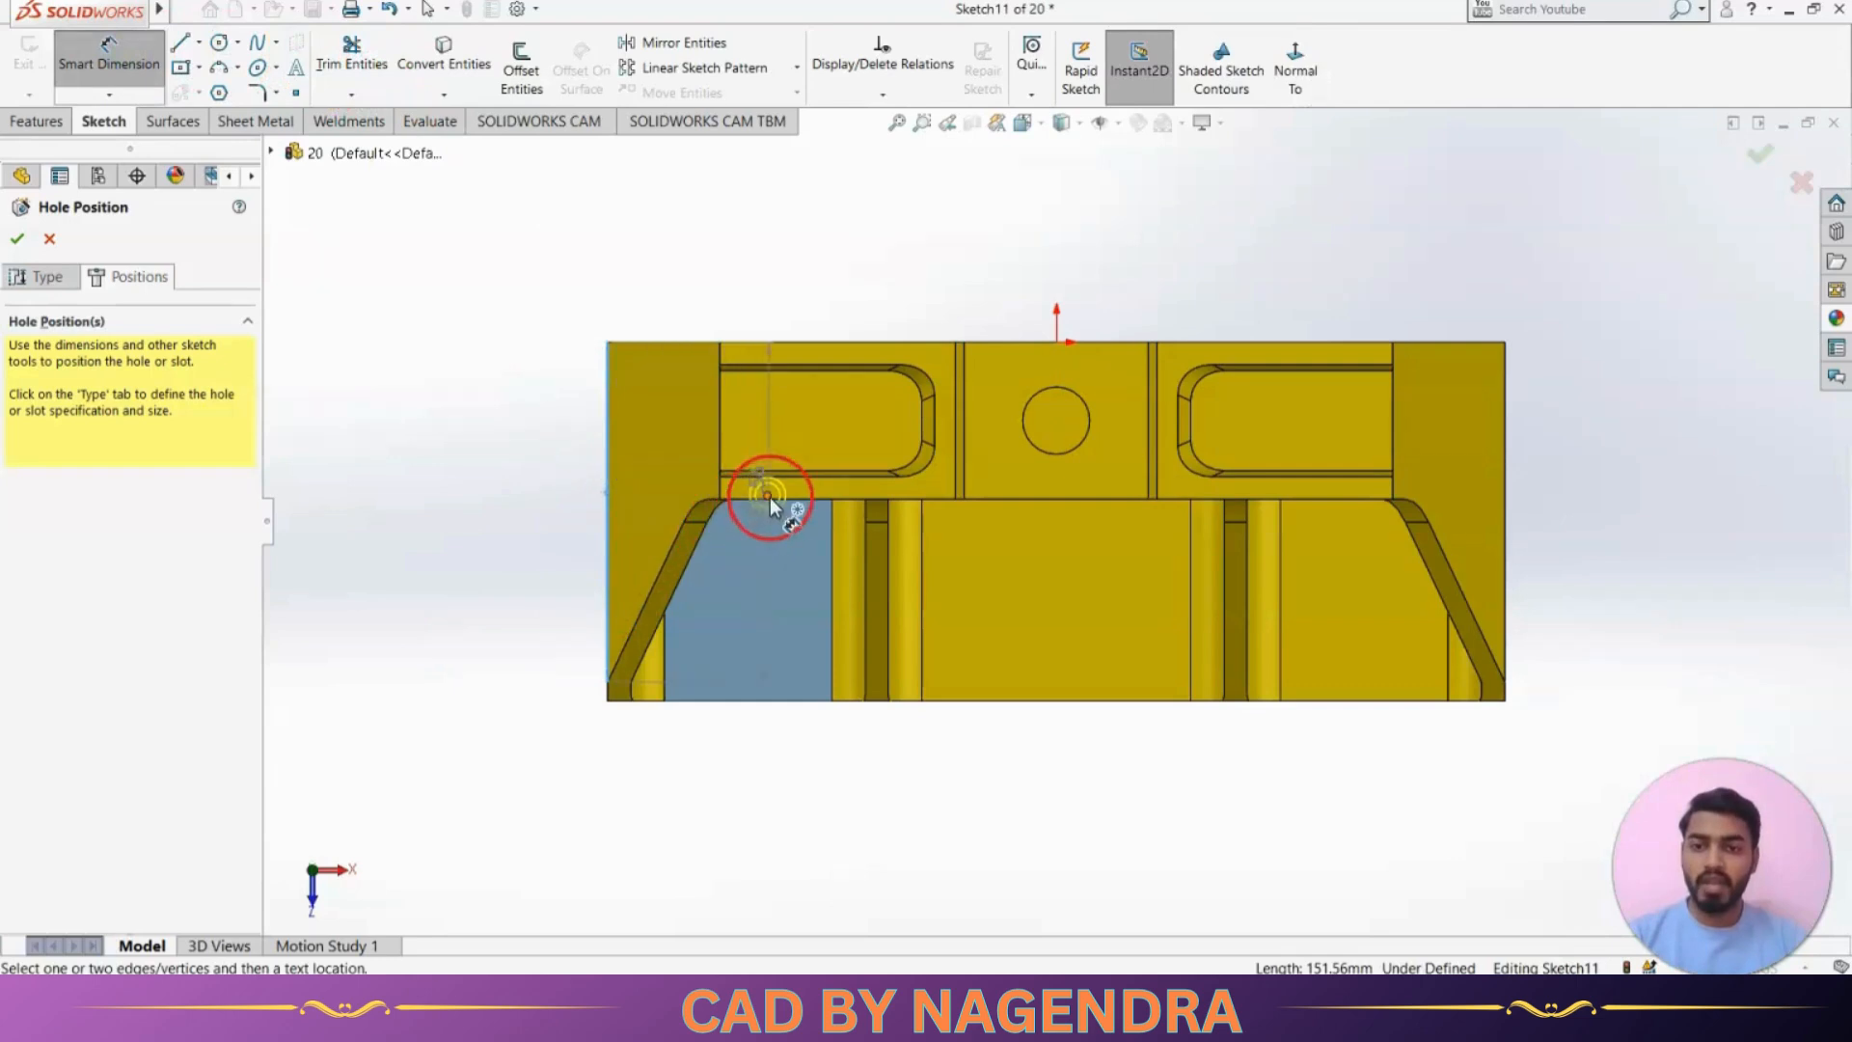
pyautogui.click(768, 496)
pyautogui.click(665, 274)
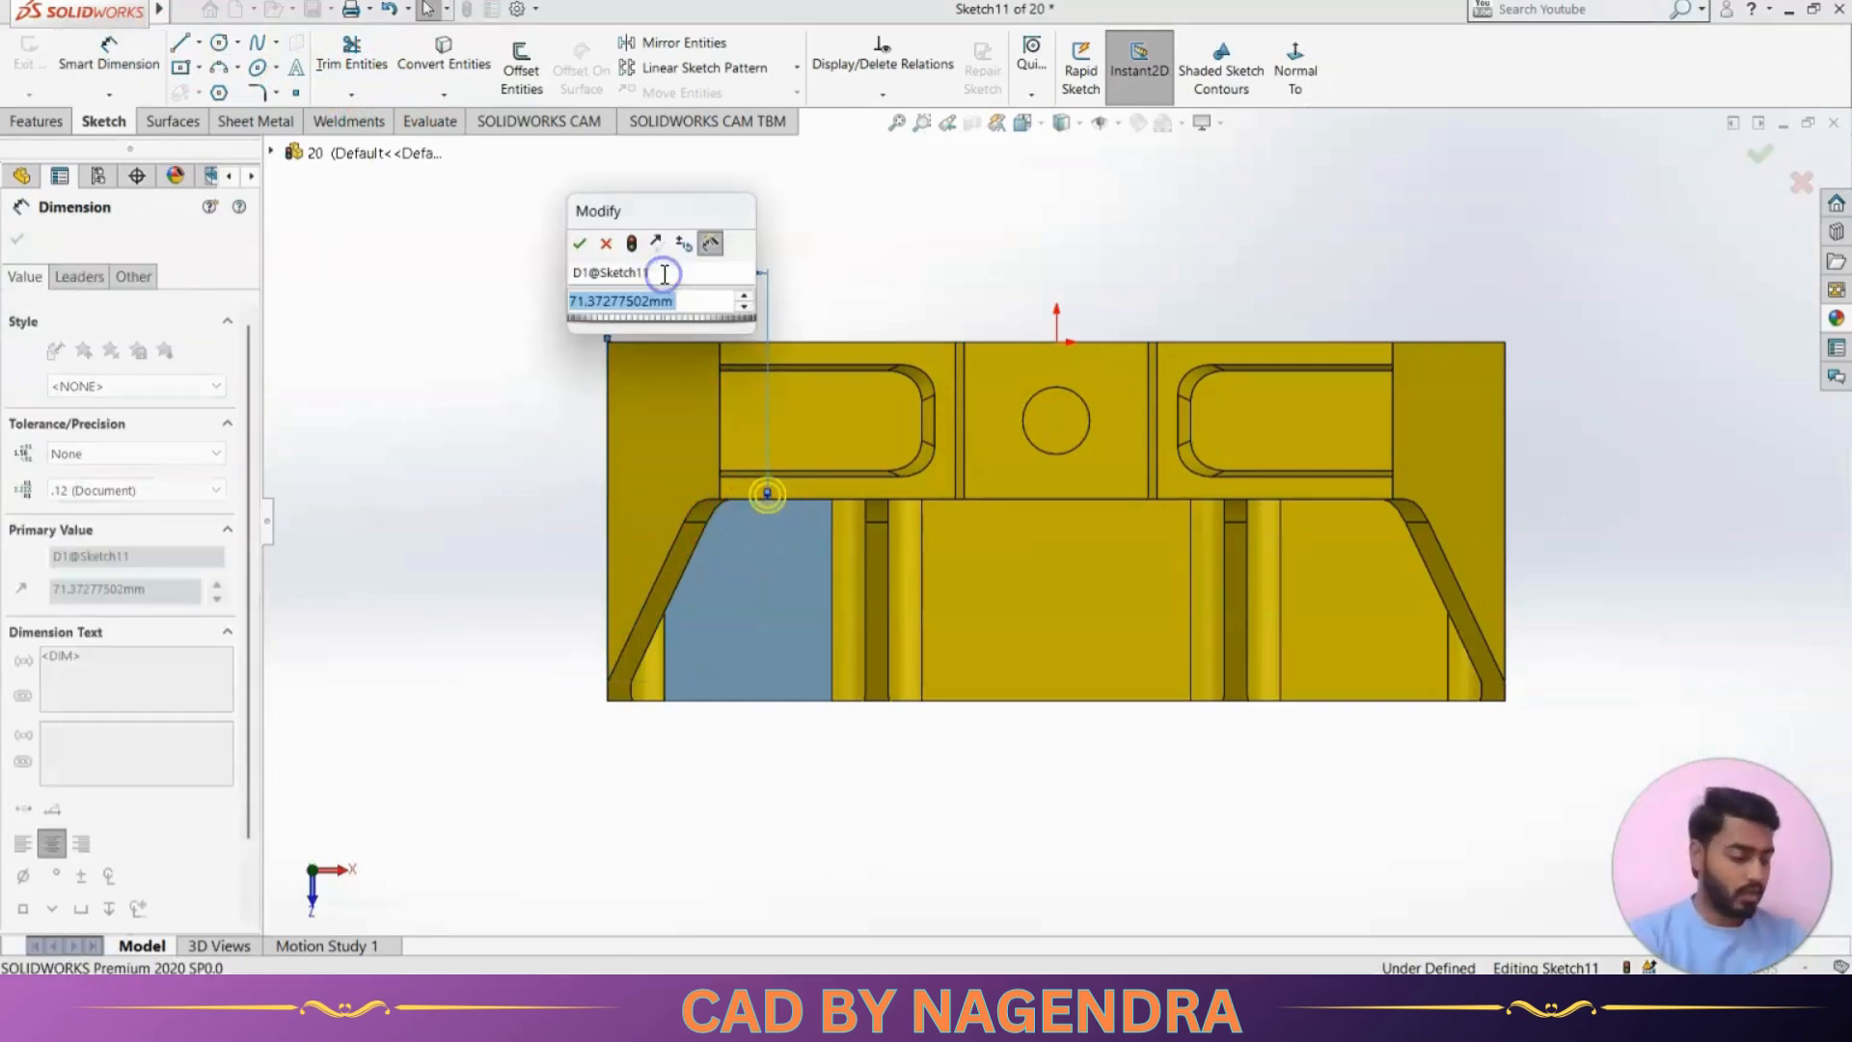
pyautogui.press('Return')
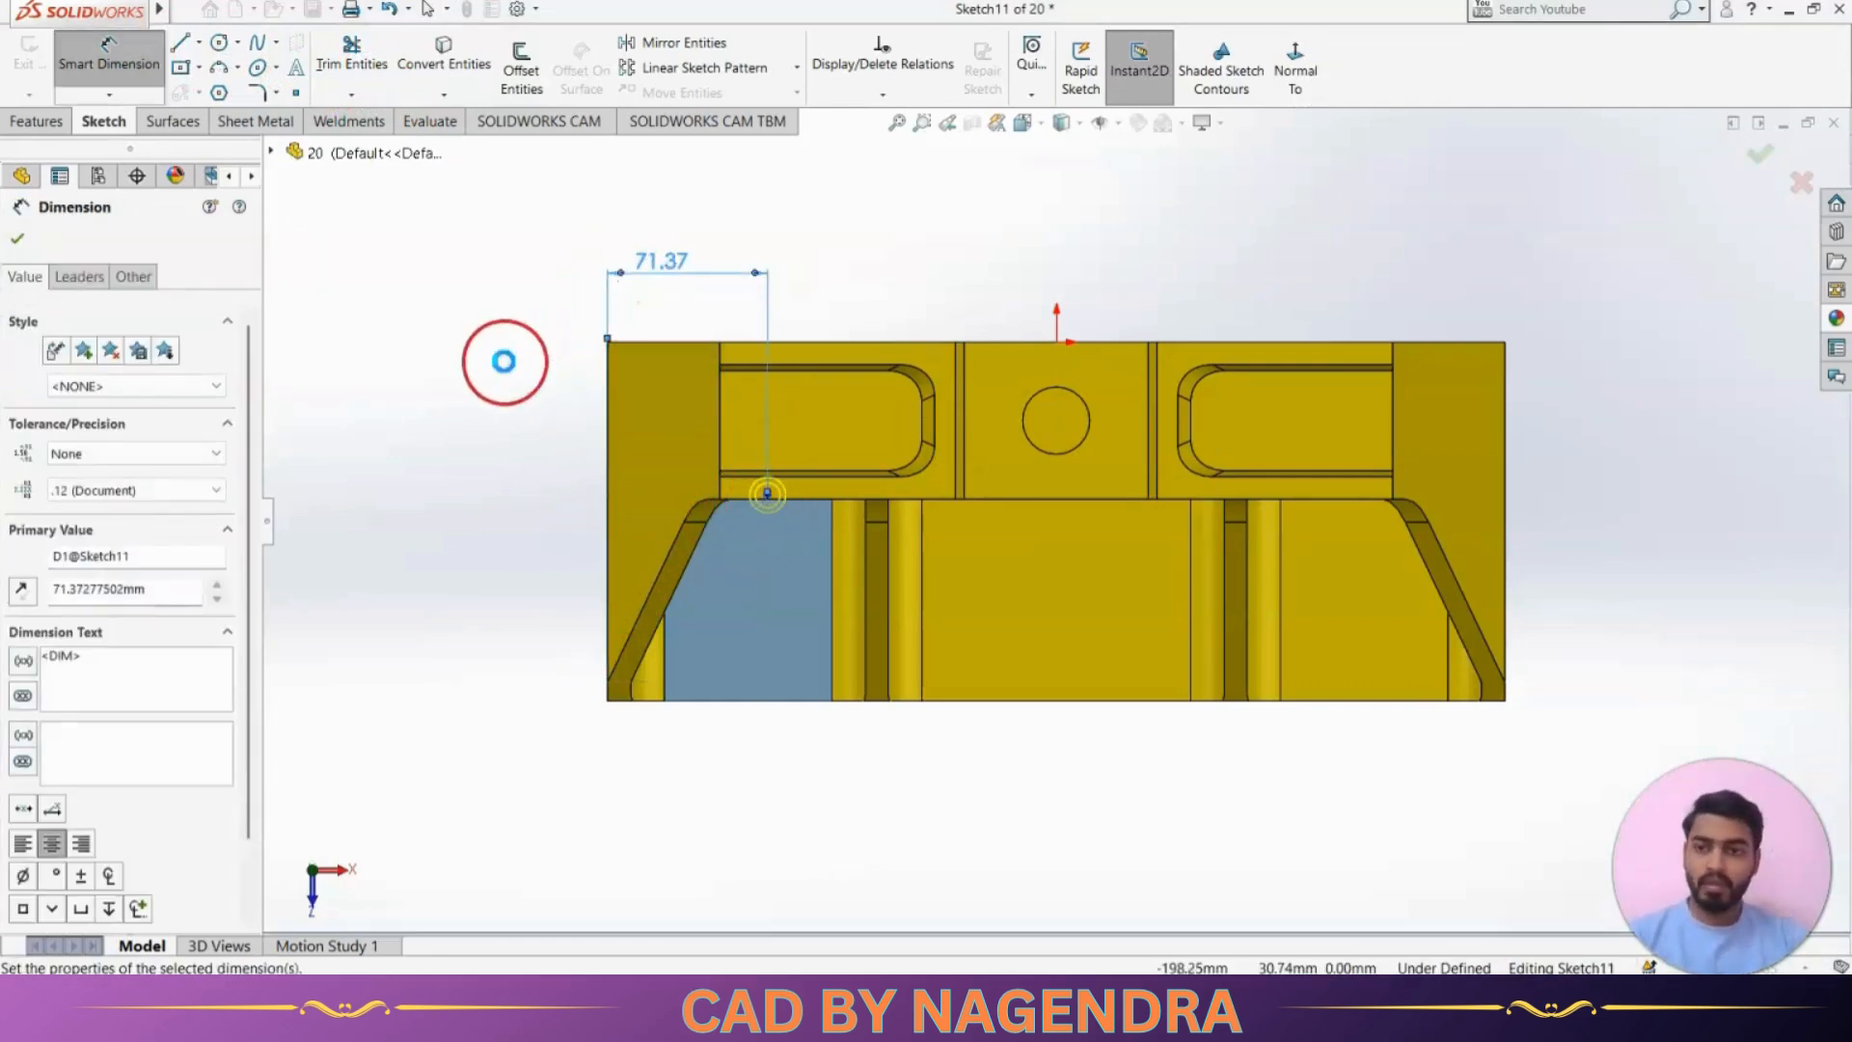
pyautogui.doubleClick(649, 268)
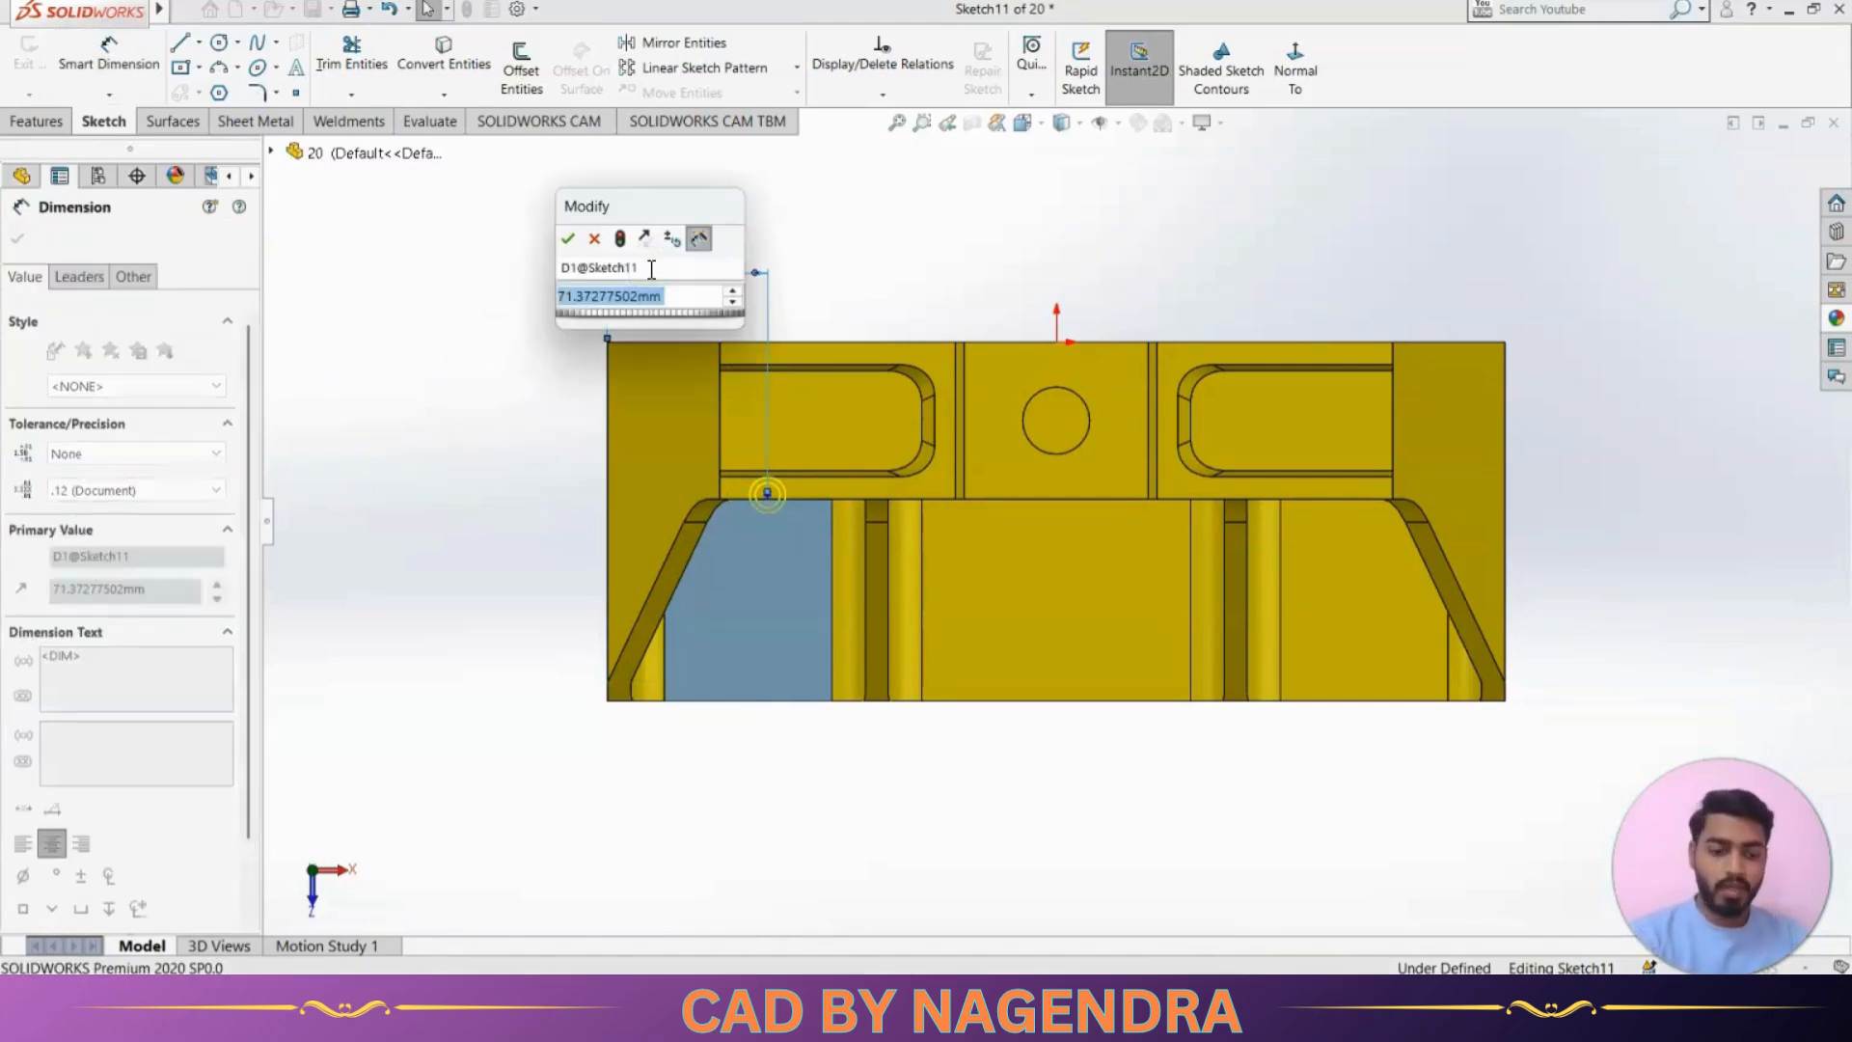
pyautogui.write('60')
pyautogui.press('Return')
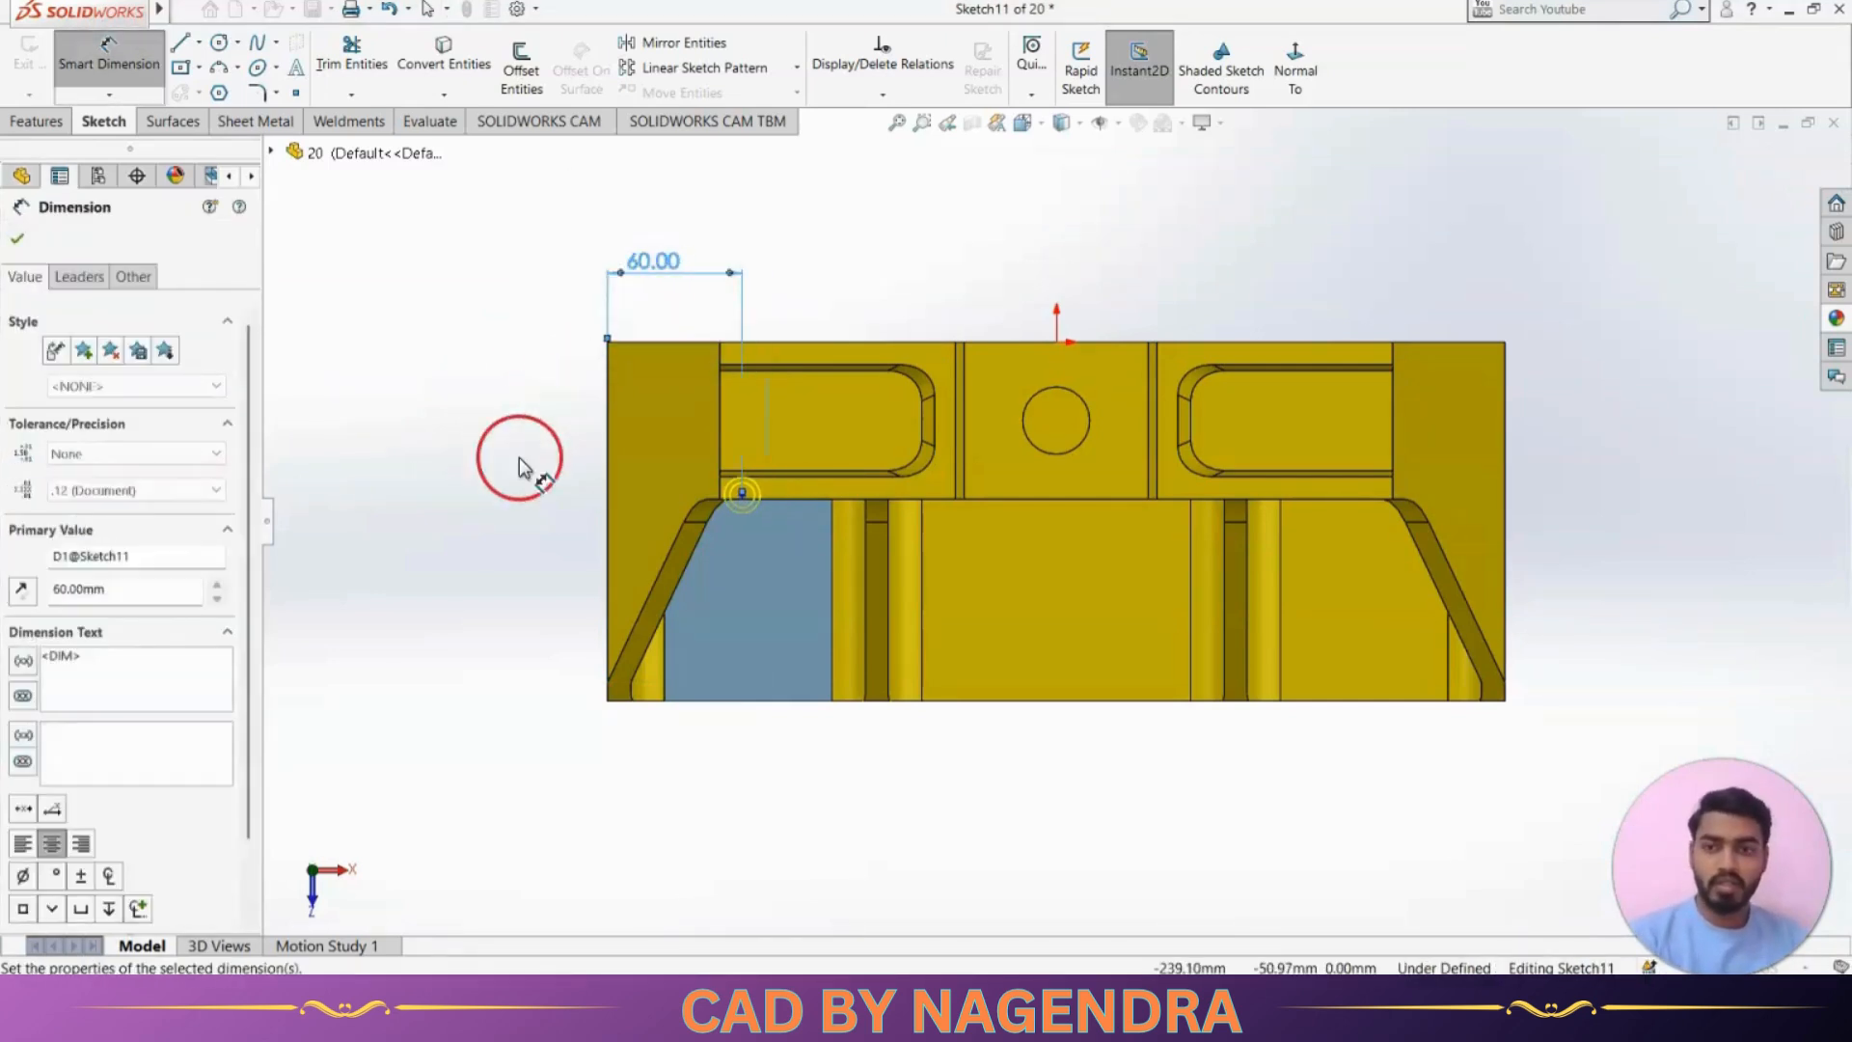
# Check the drawing's depth offset, dimension the hole's centre point 30 mm from the base's back edge and finish the hole
pyautogui.hotkey('alt', 'Tab')
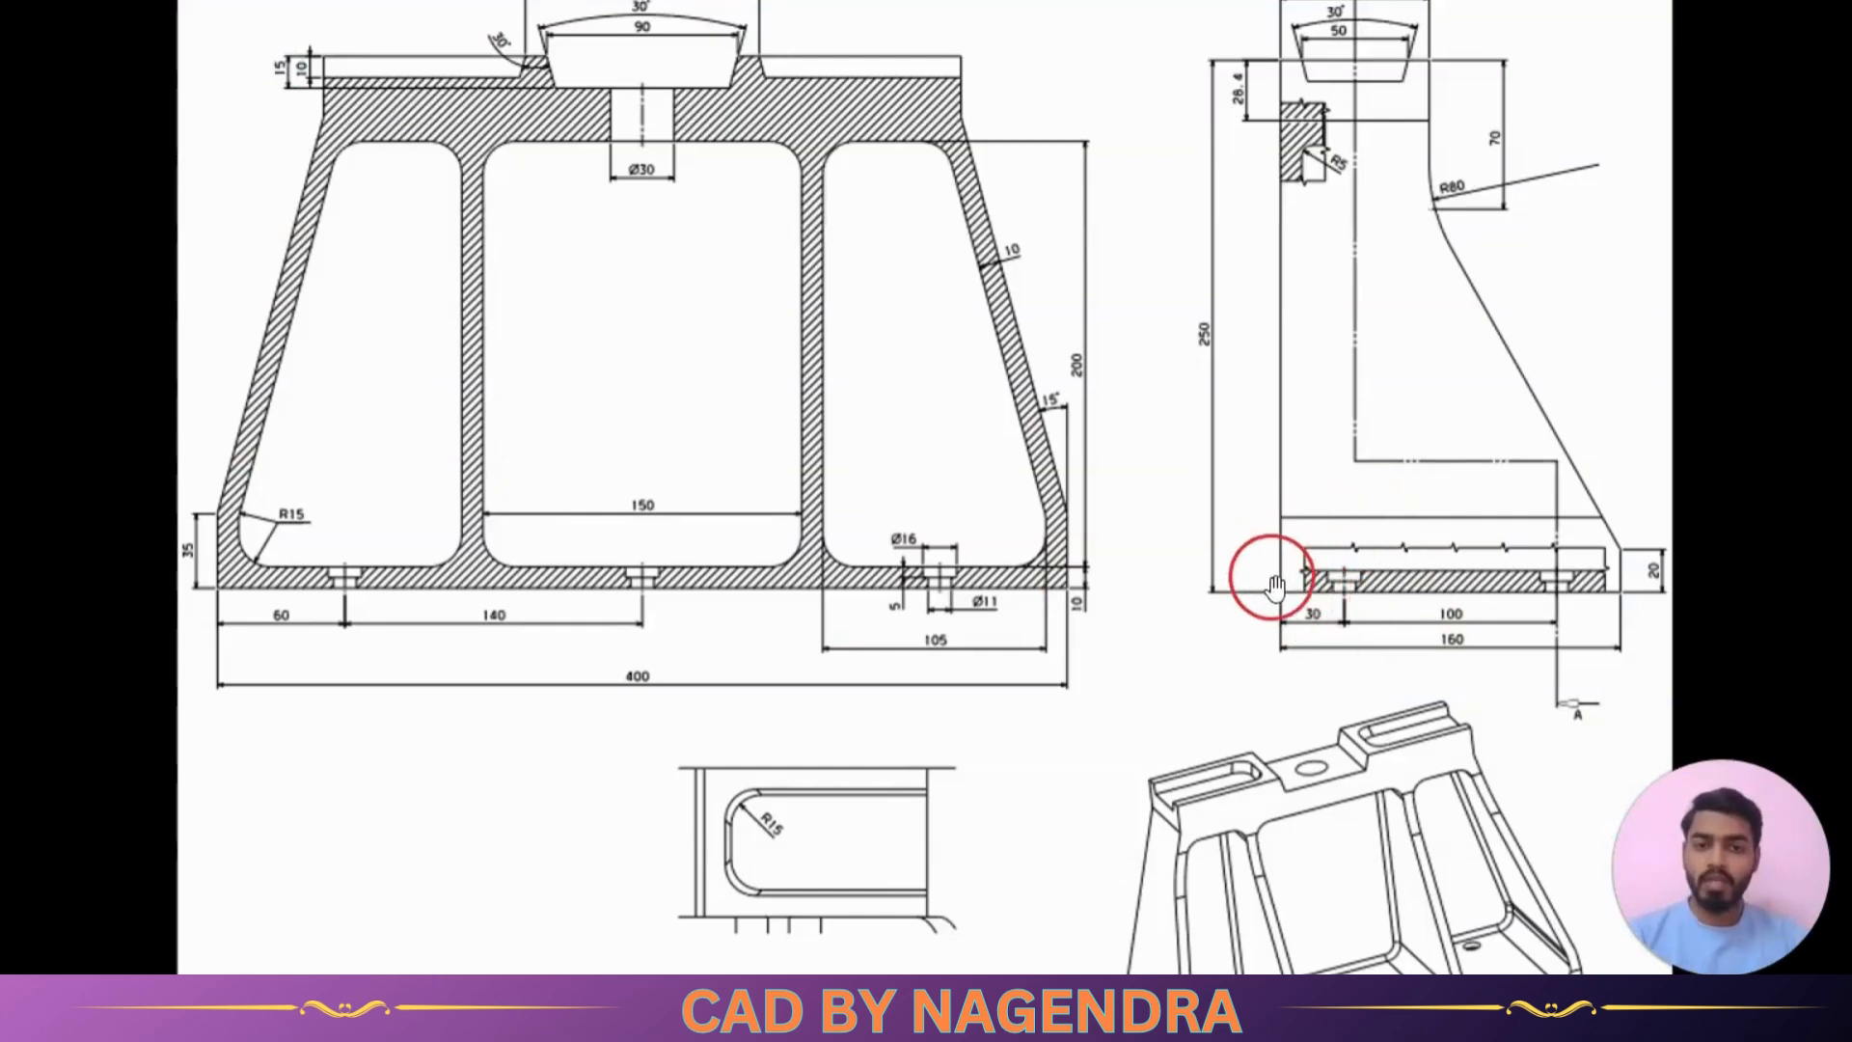
pyautogui.hotkey('alt', 'Tab')
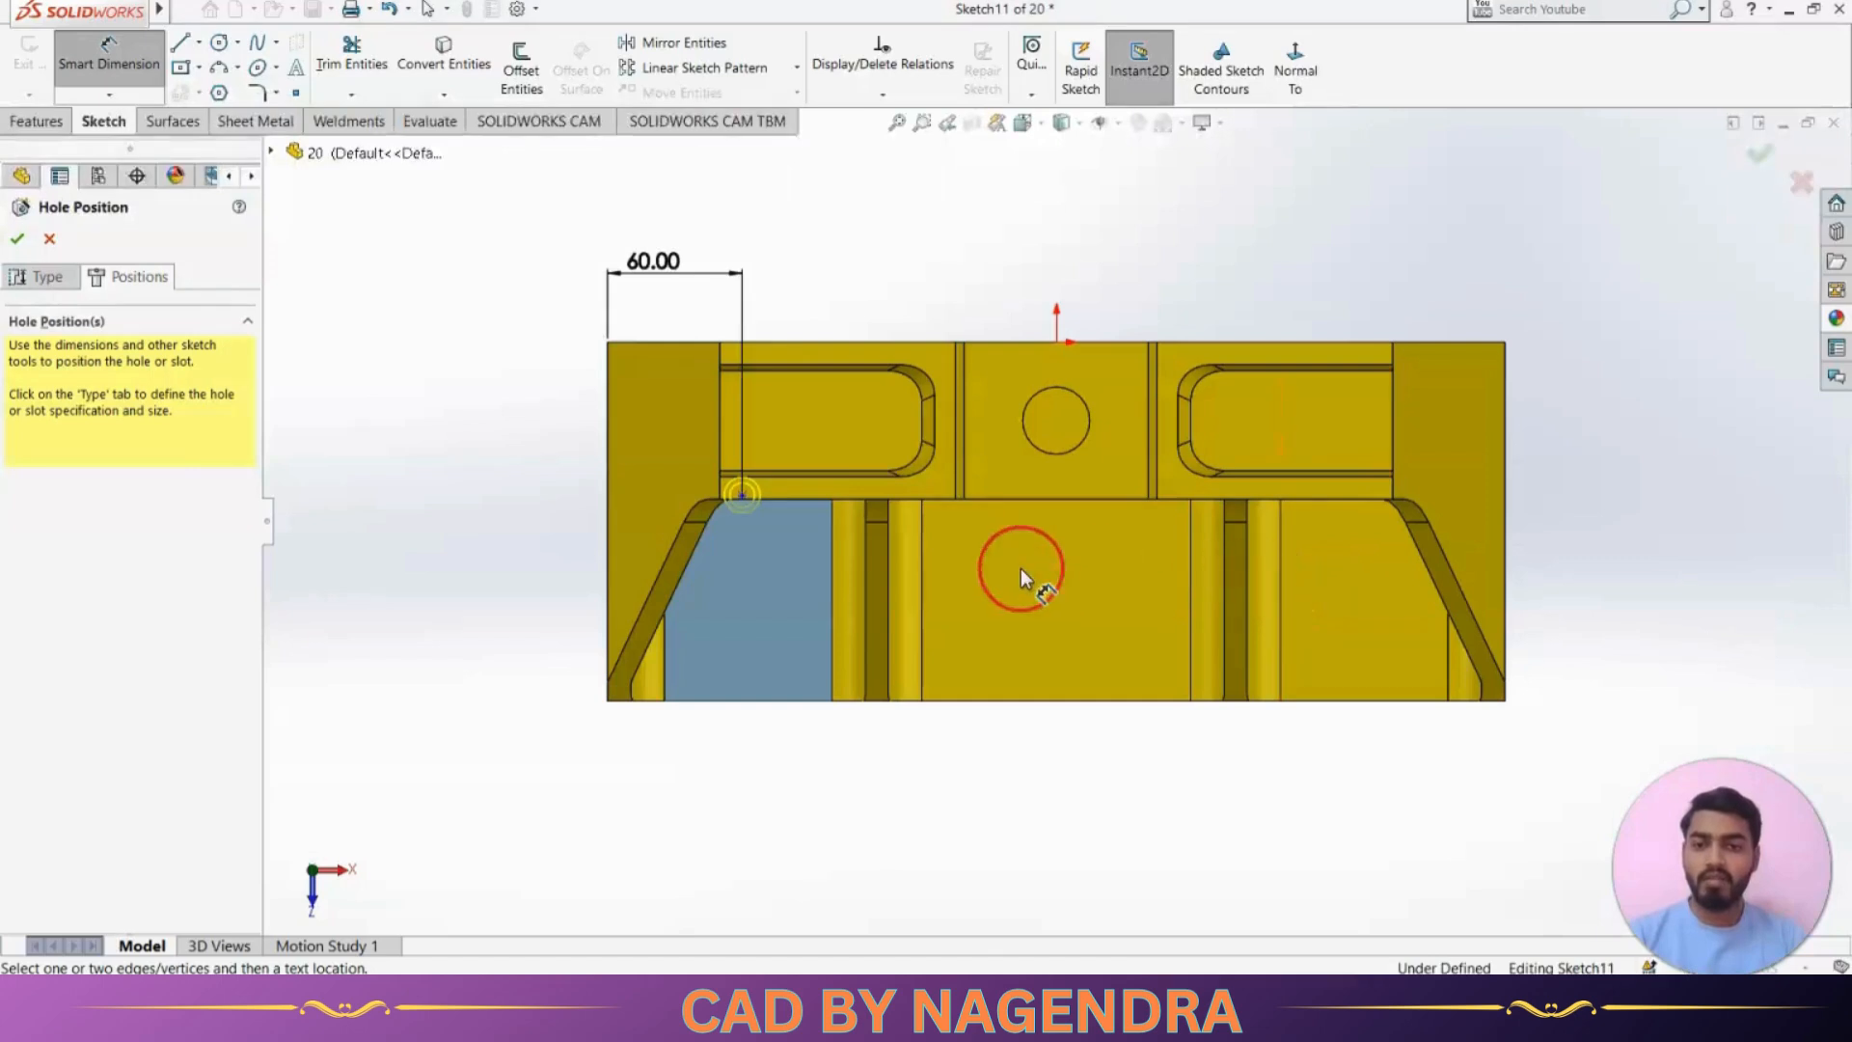
pyautogui.click(687, 343)
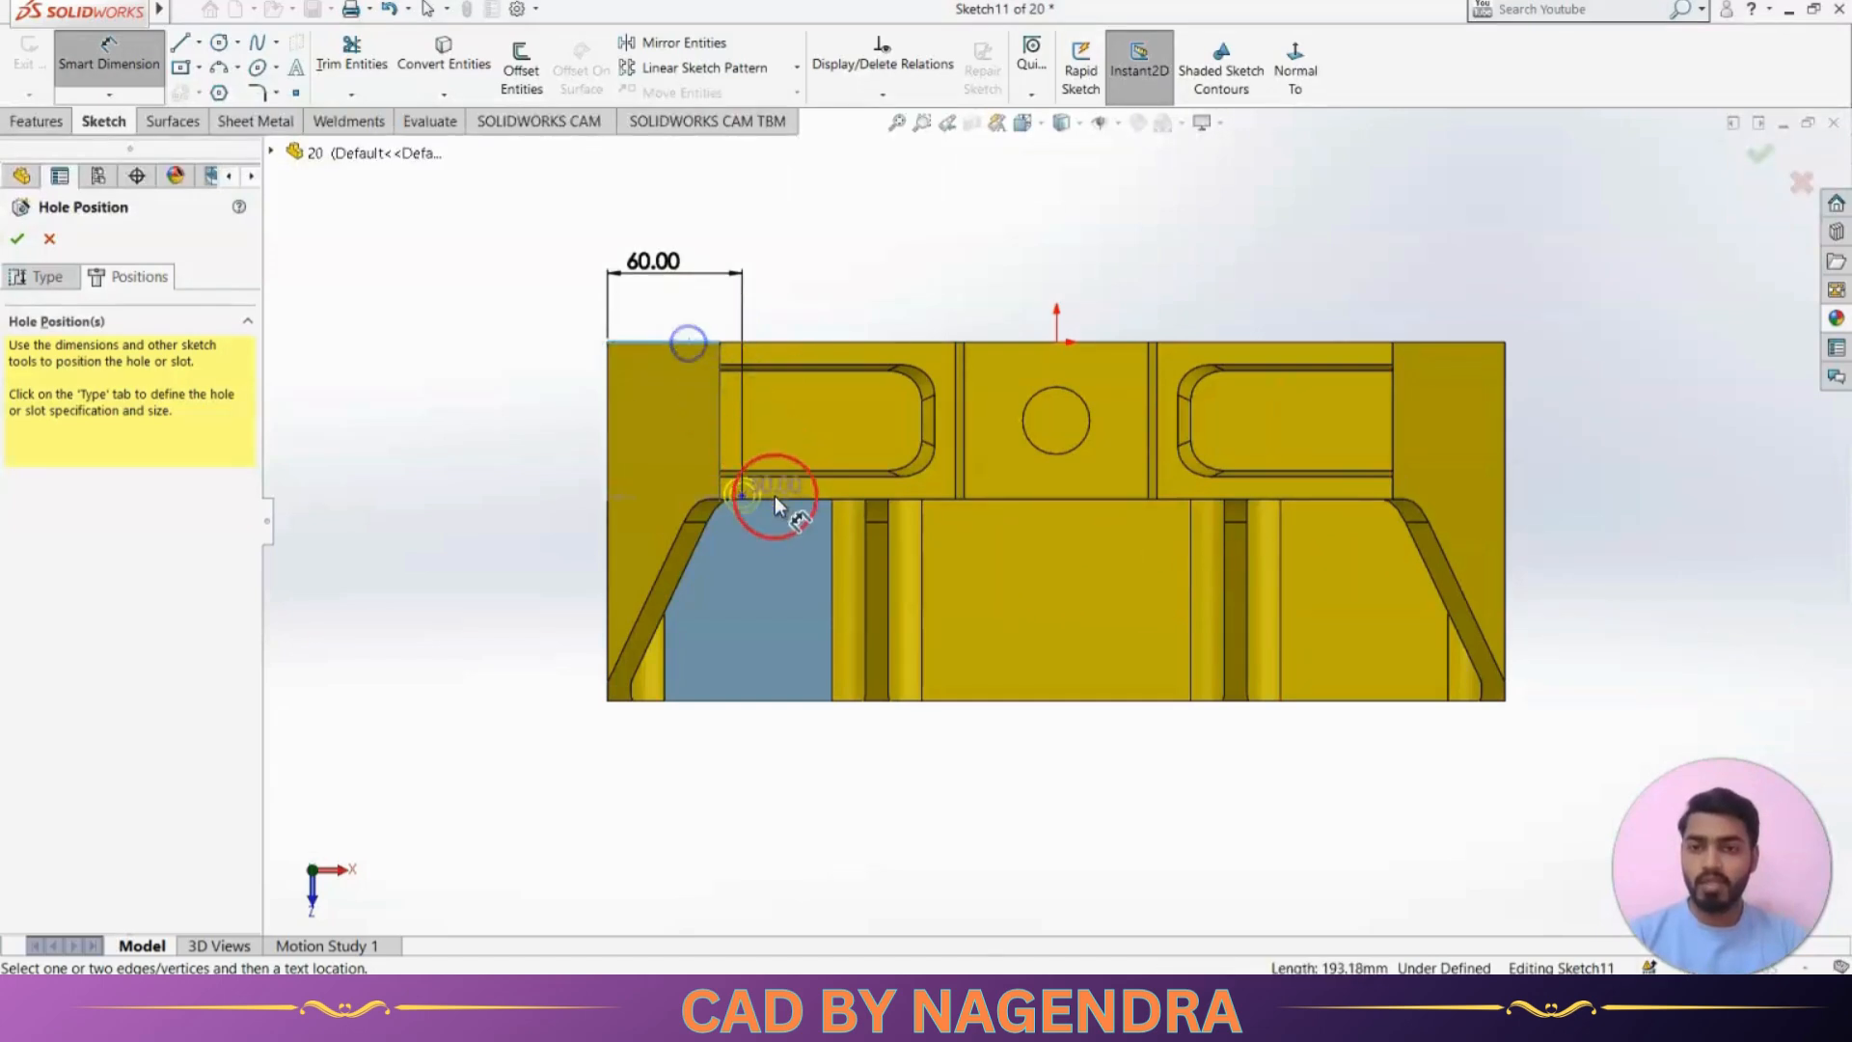
pyautogui.click(743, 495)
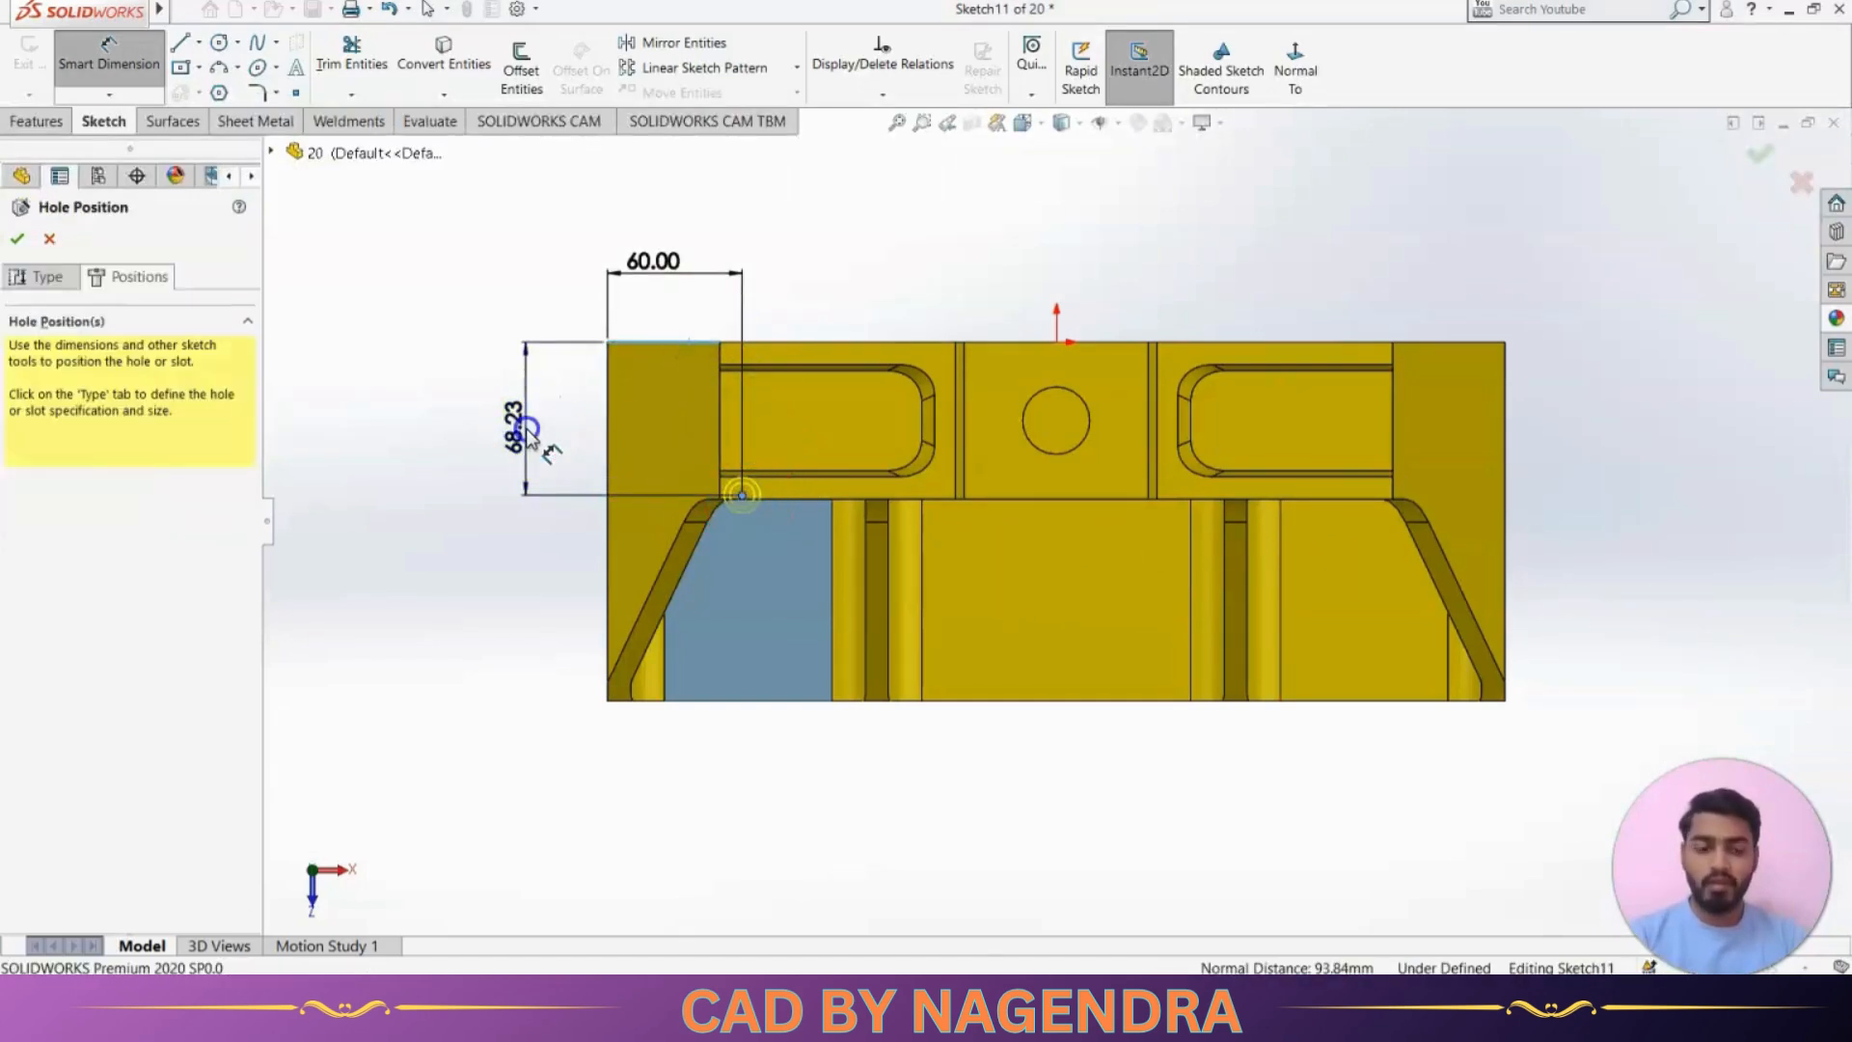
pyautogui.click(521, 429)
pyautogui.write('30')
pyautogui.press('Return')
pyautogui.click(683, 468)
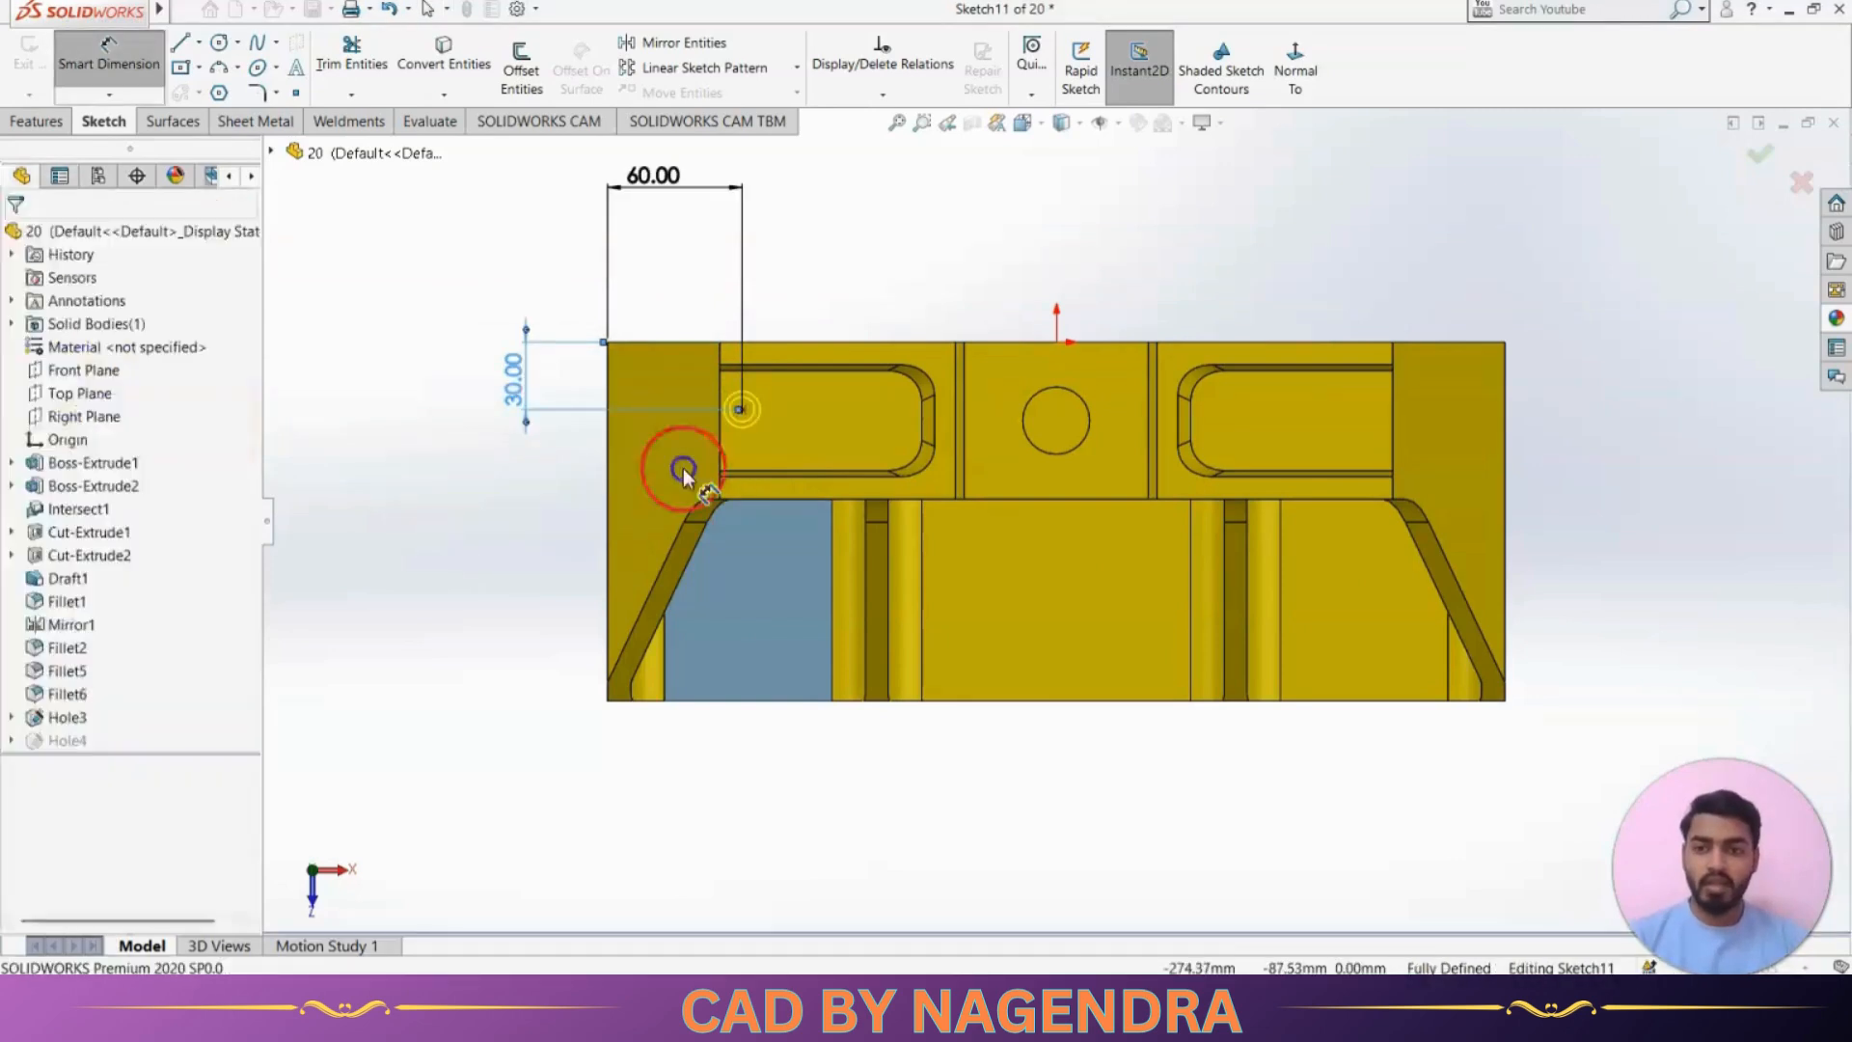
pyautogui.click(1757, 154)
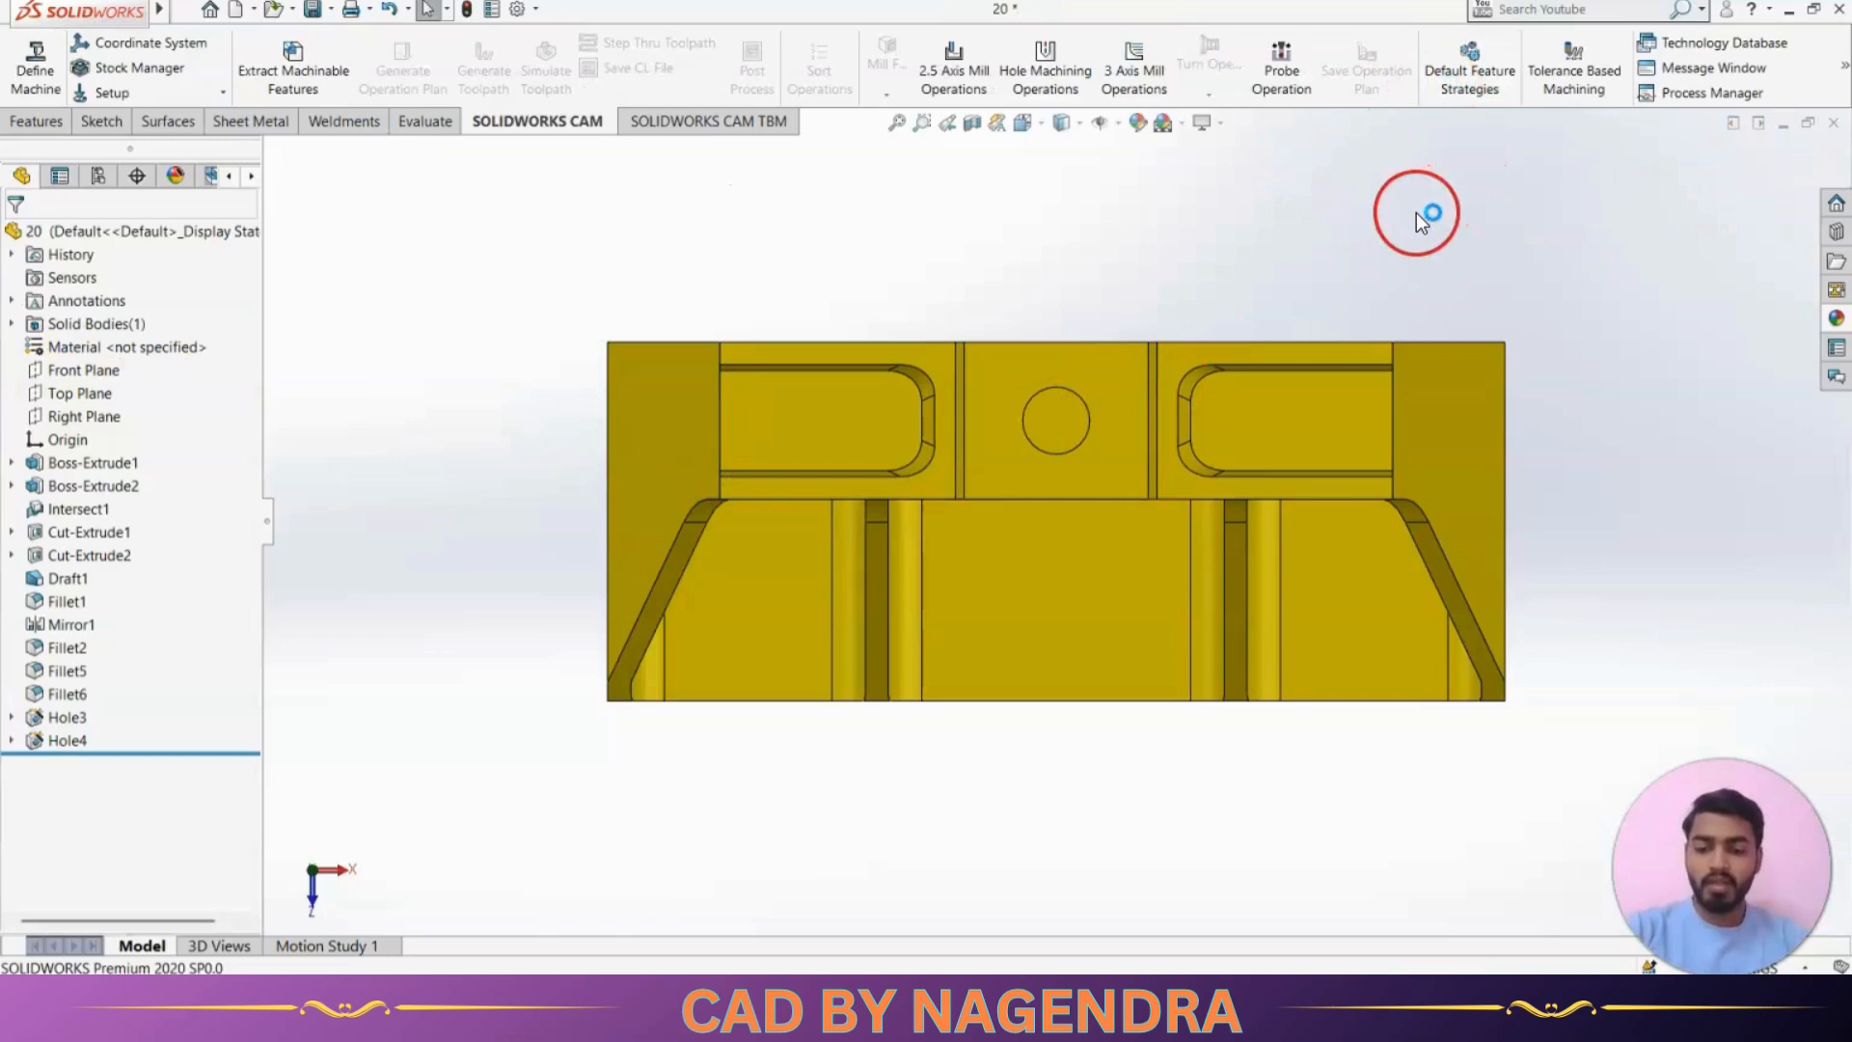
# Set up a linear pattern of the counterbored hole along the base's front bottom edge, with 3 instances at the drawing's 140 mm spacing
pyautogui.hotkey('ctrl', '7')
pyautogui.click(43, 121)
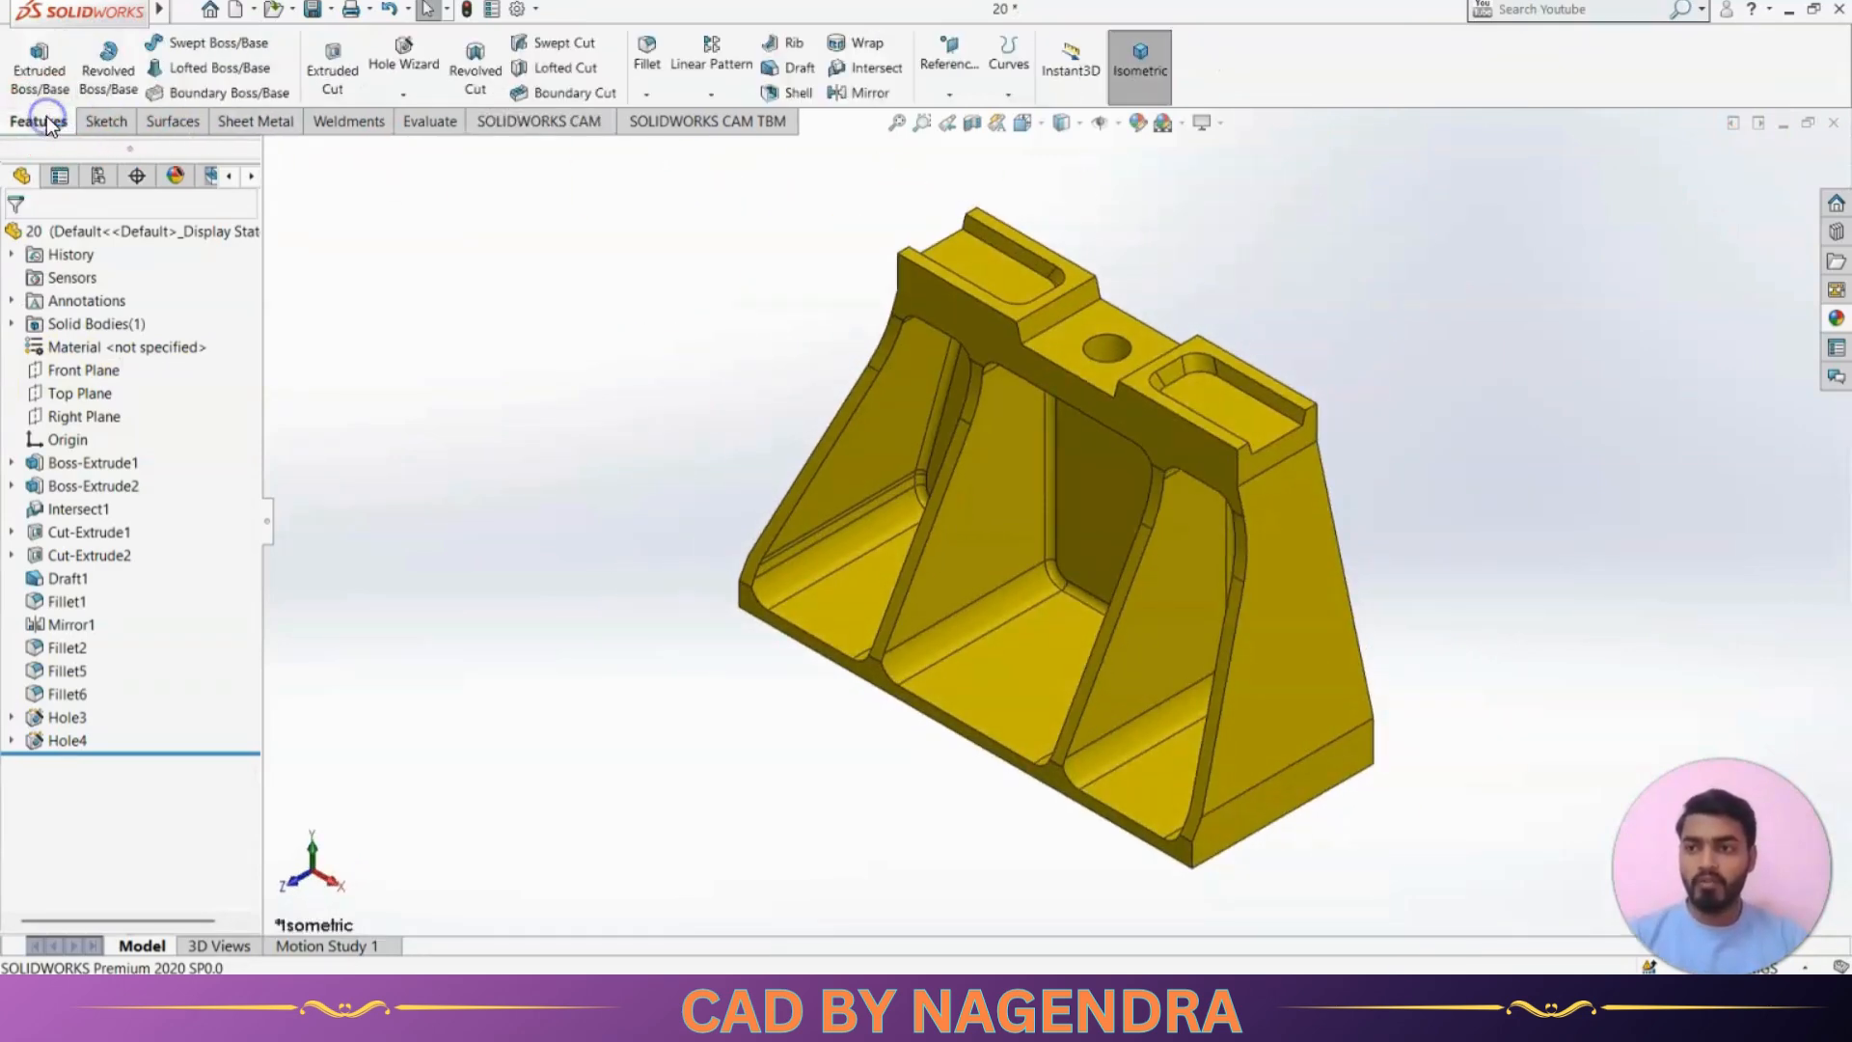
pyautogui.moveTo(969, 651); pyautogui.dragTo(947, 675, button='middle')
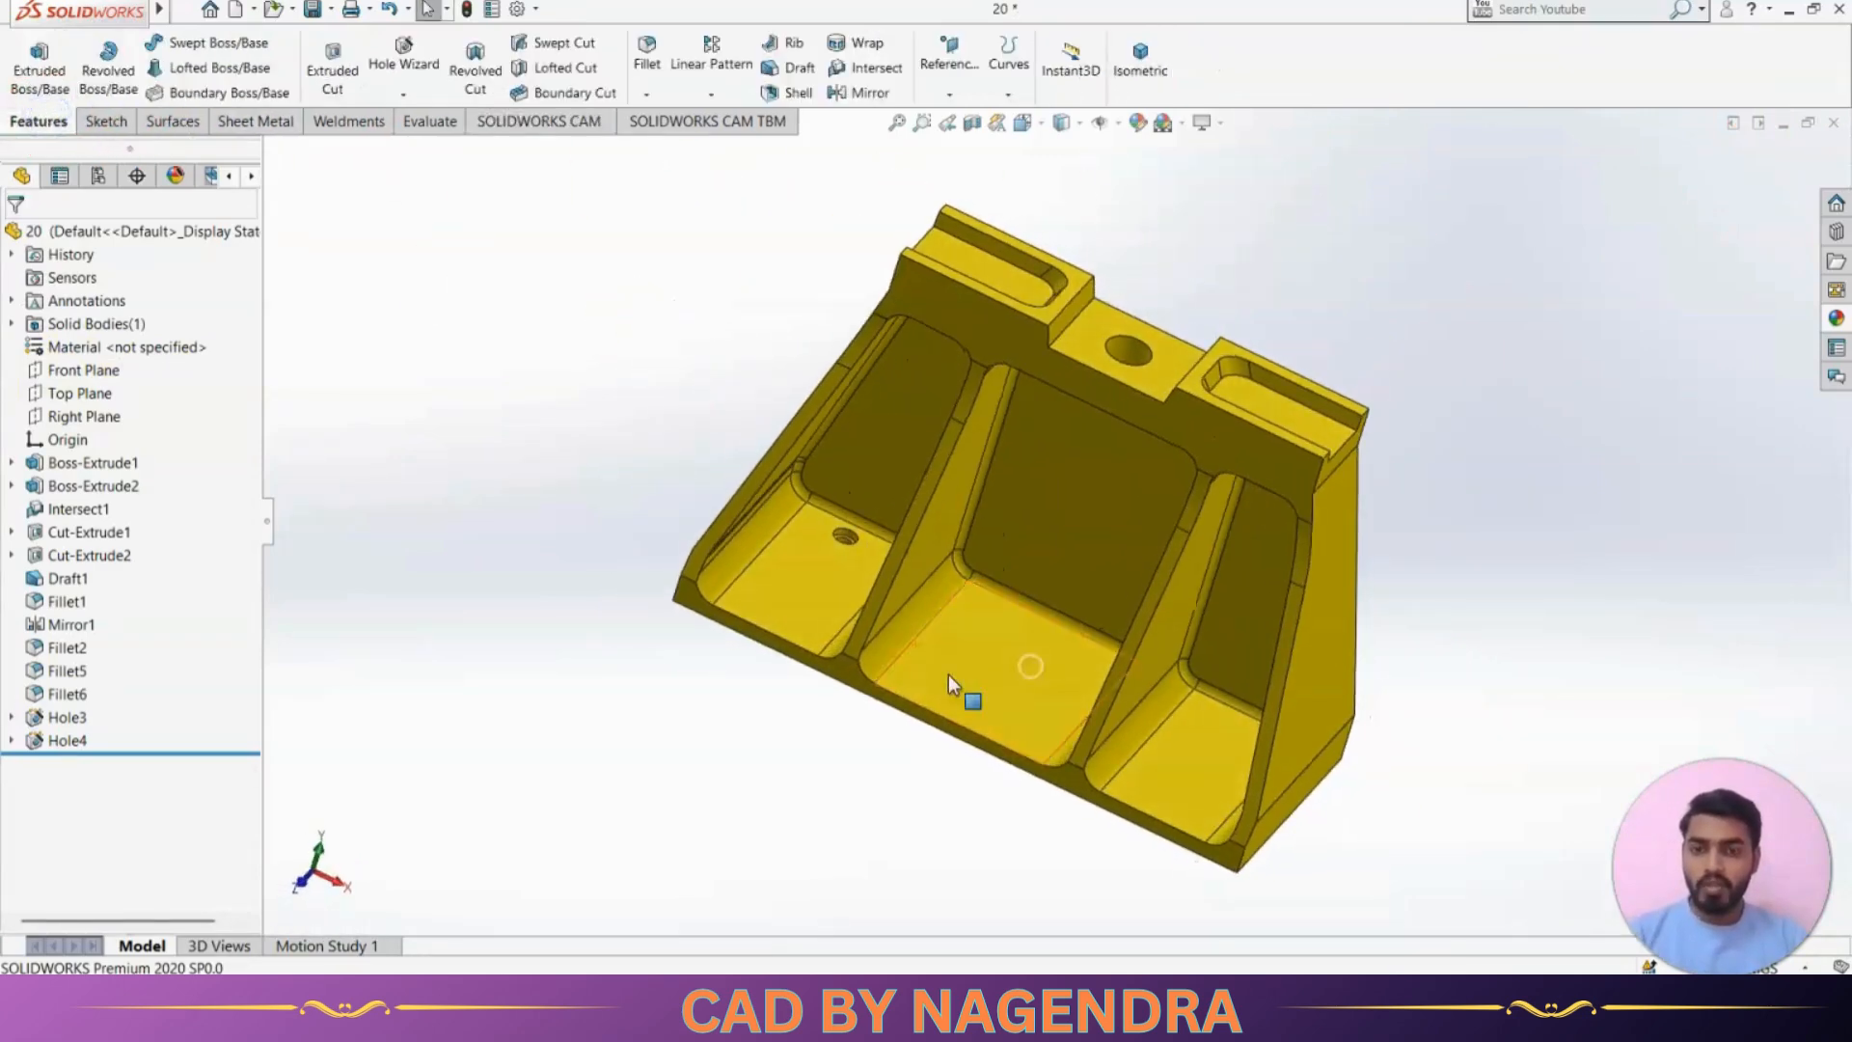
pyautogui.hotkey('alt', 'Tab')
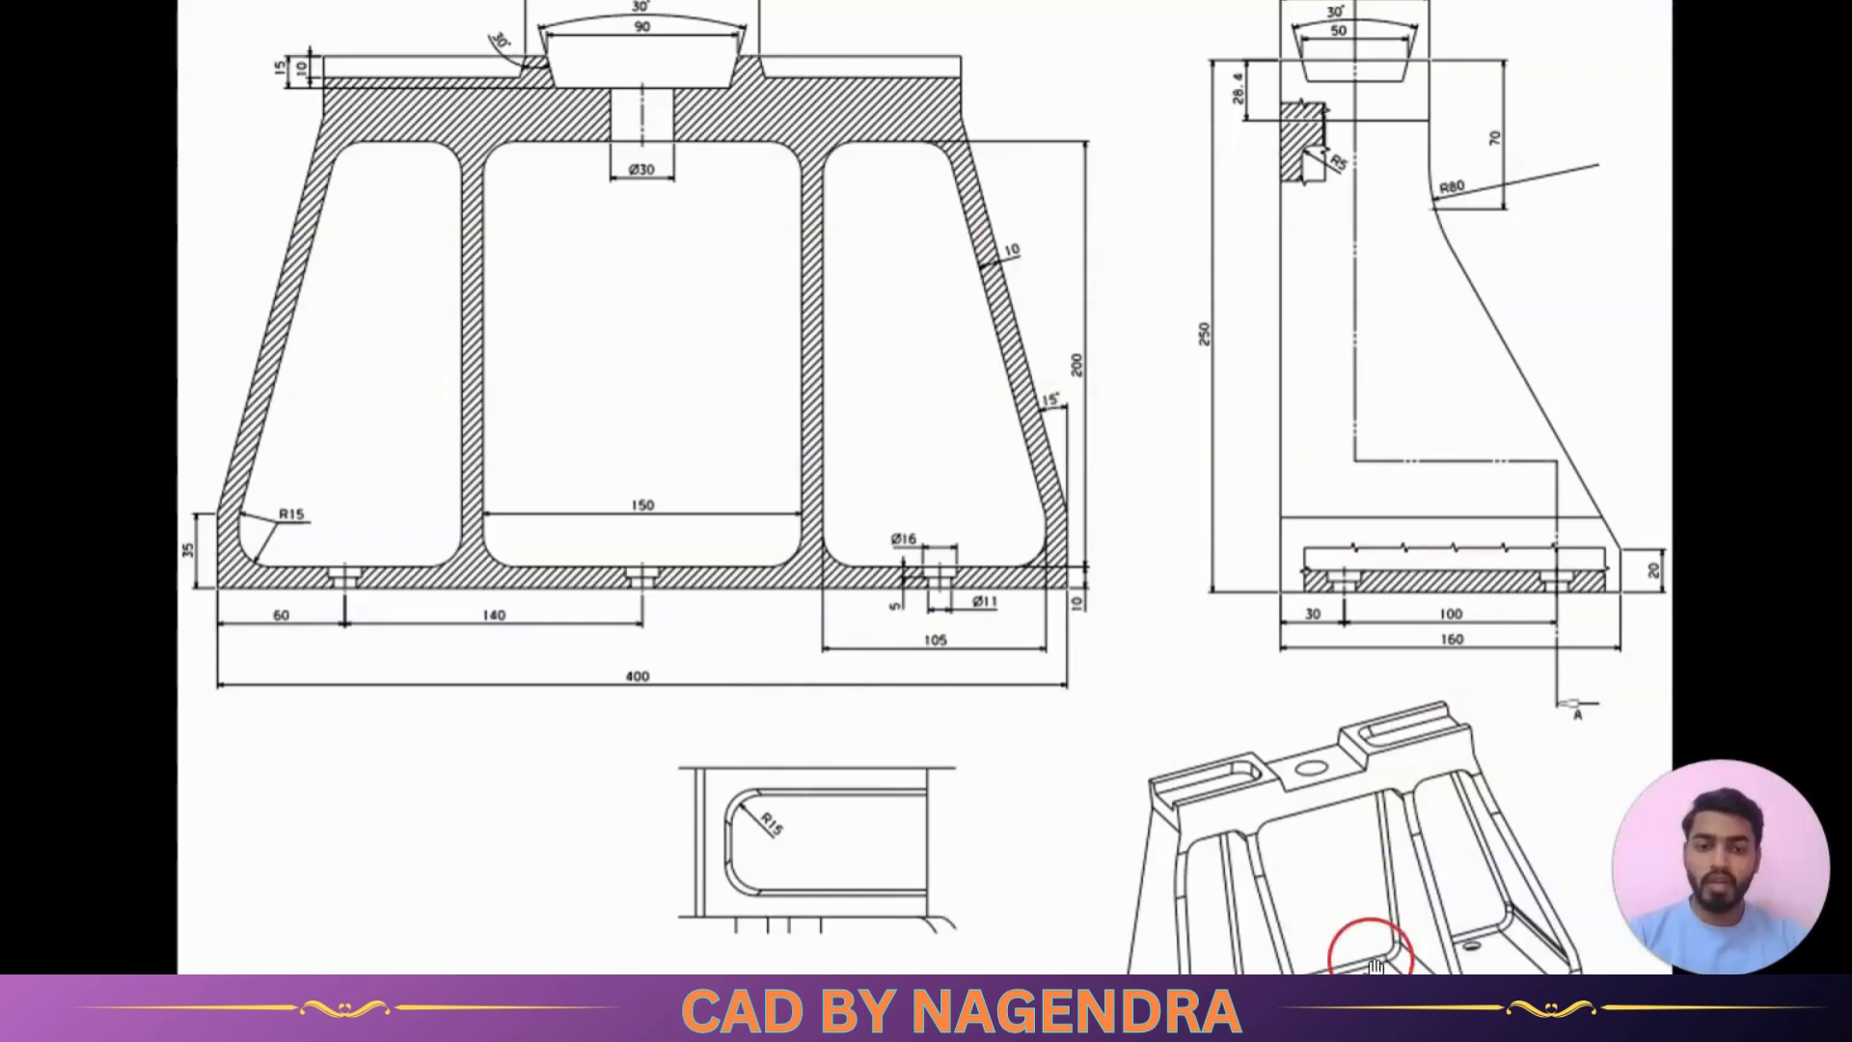
pyautogui.hotkey('alt', 'Tab')
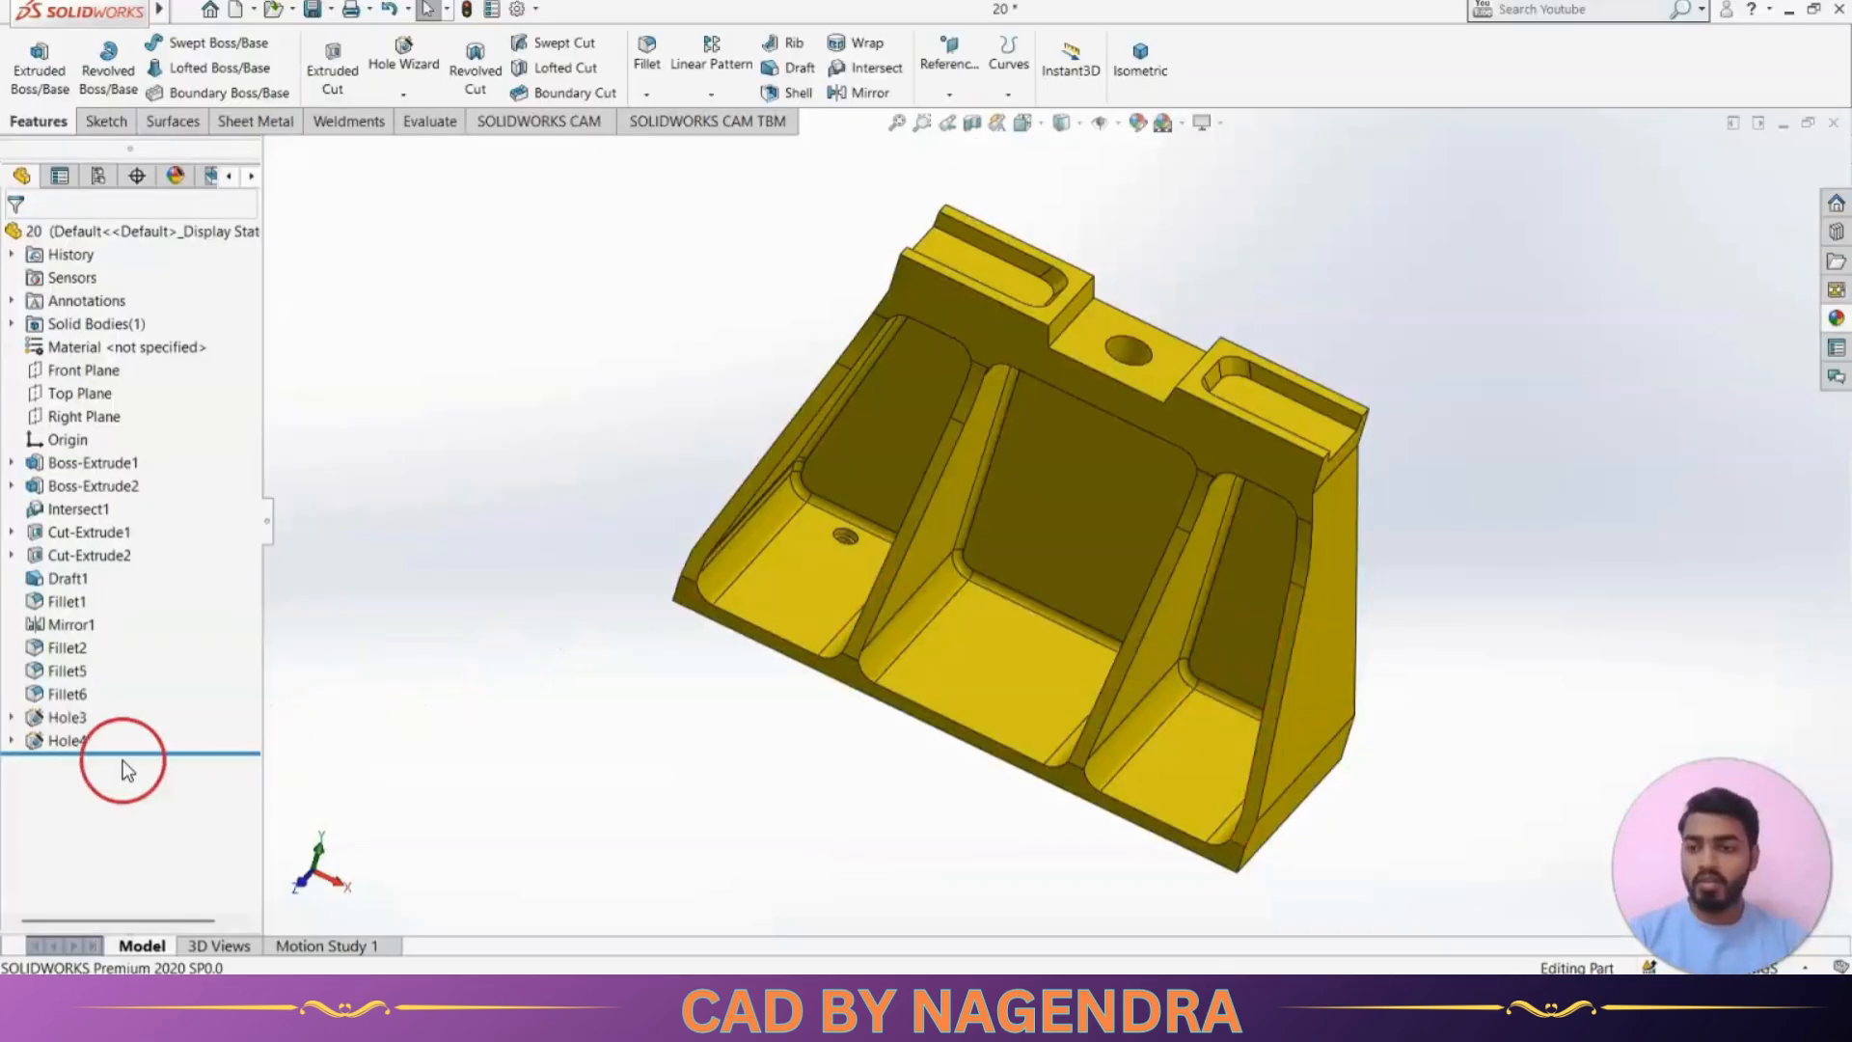
pyautogui.click(63, 739)
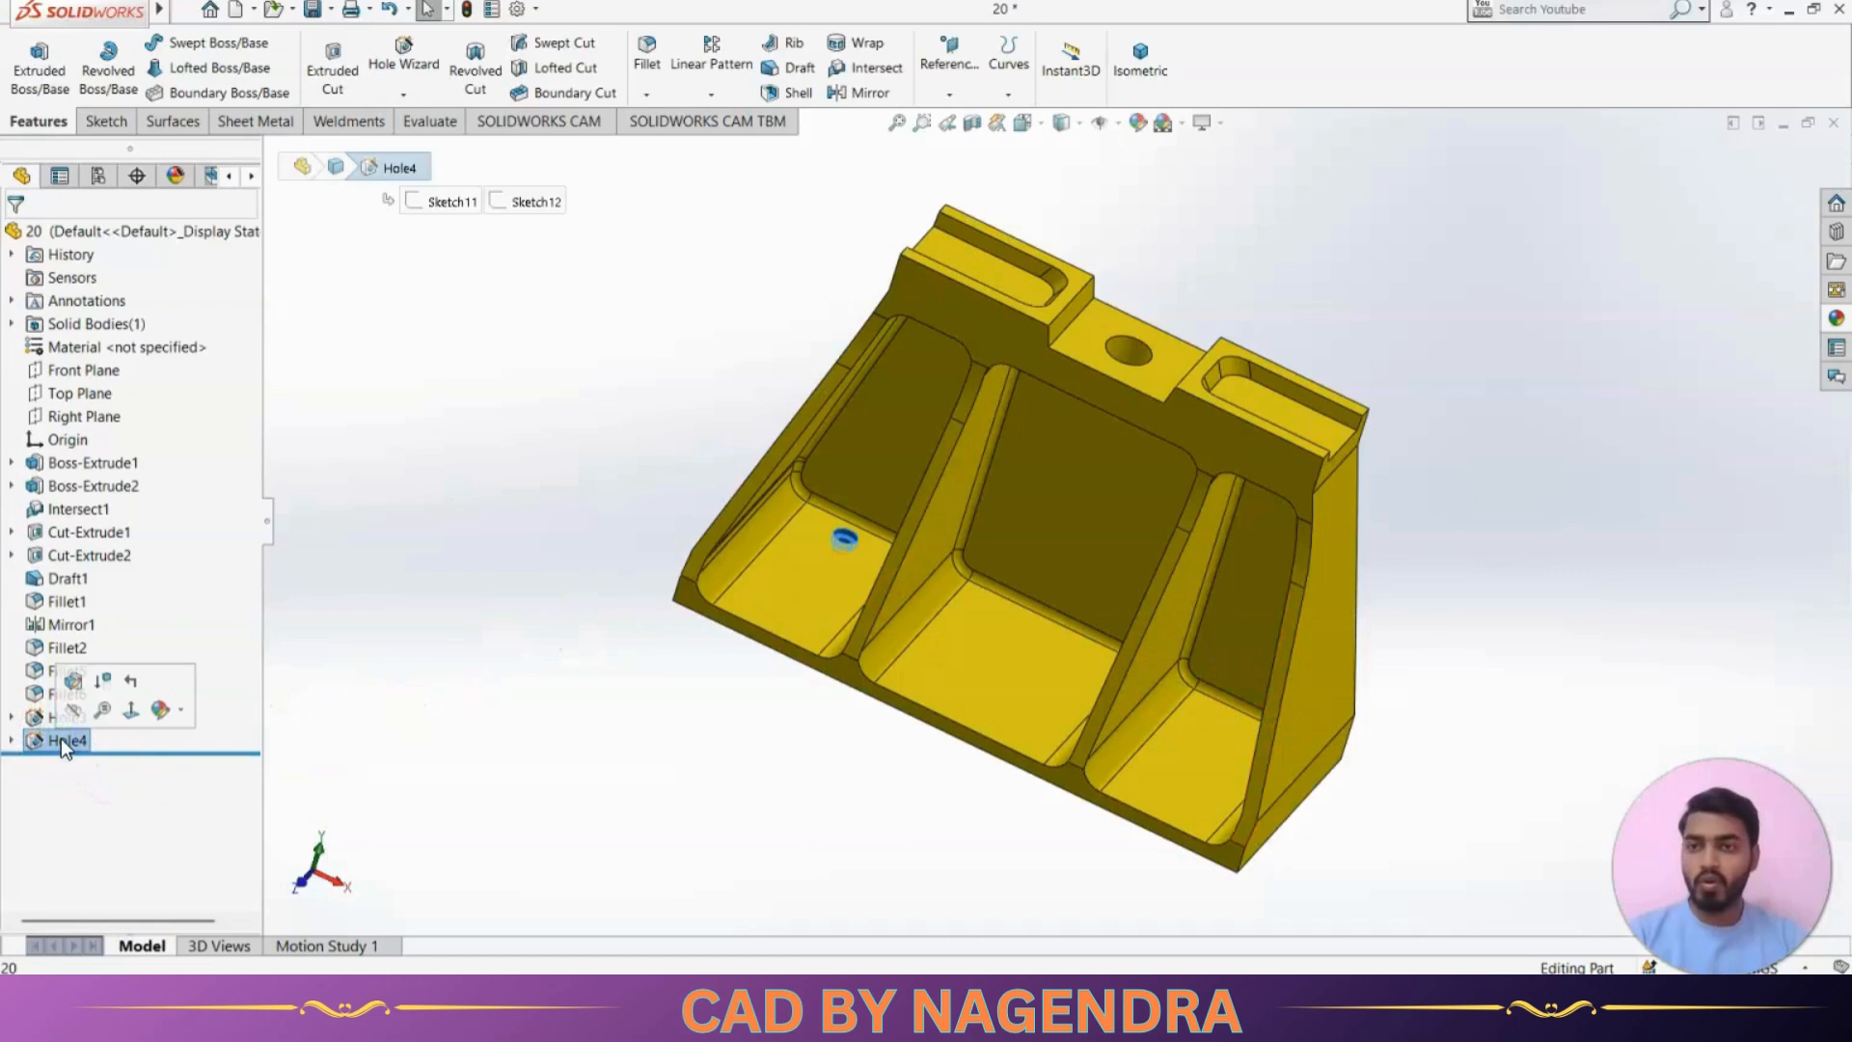
pyautogui.click(720, 57)
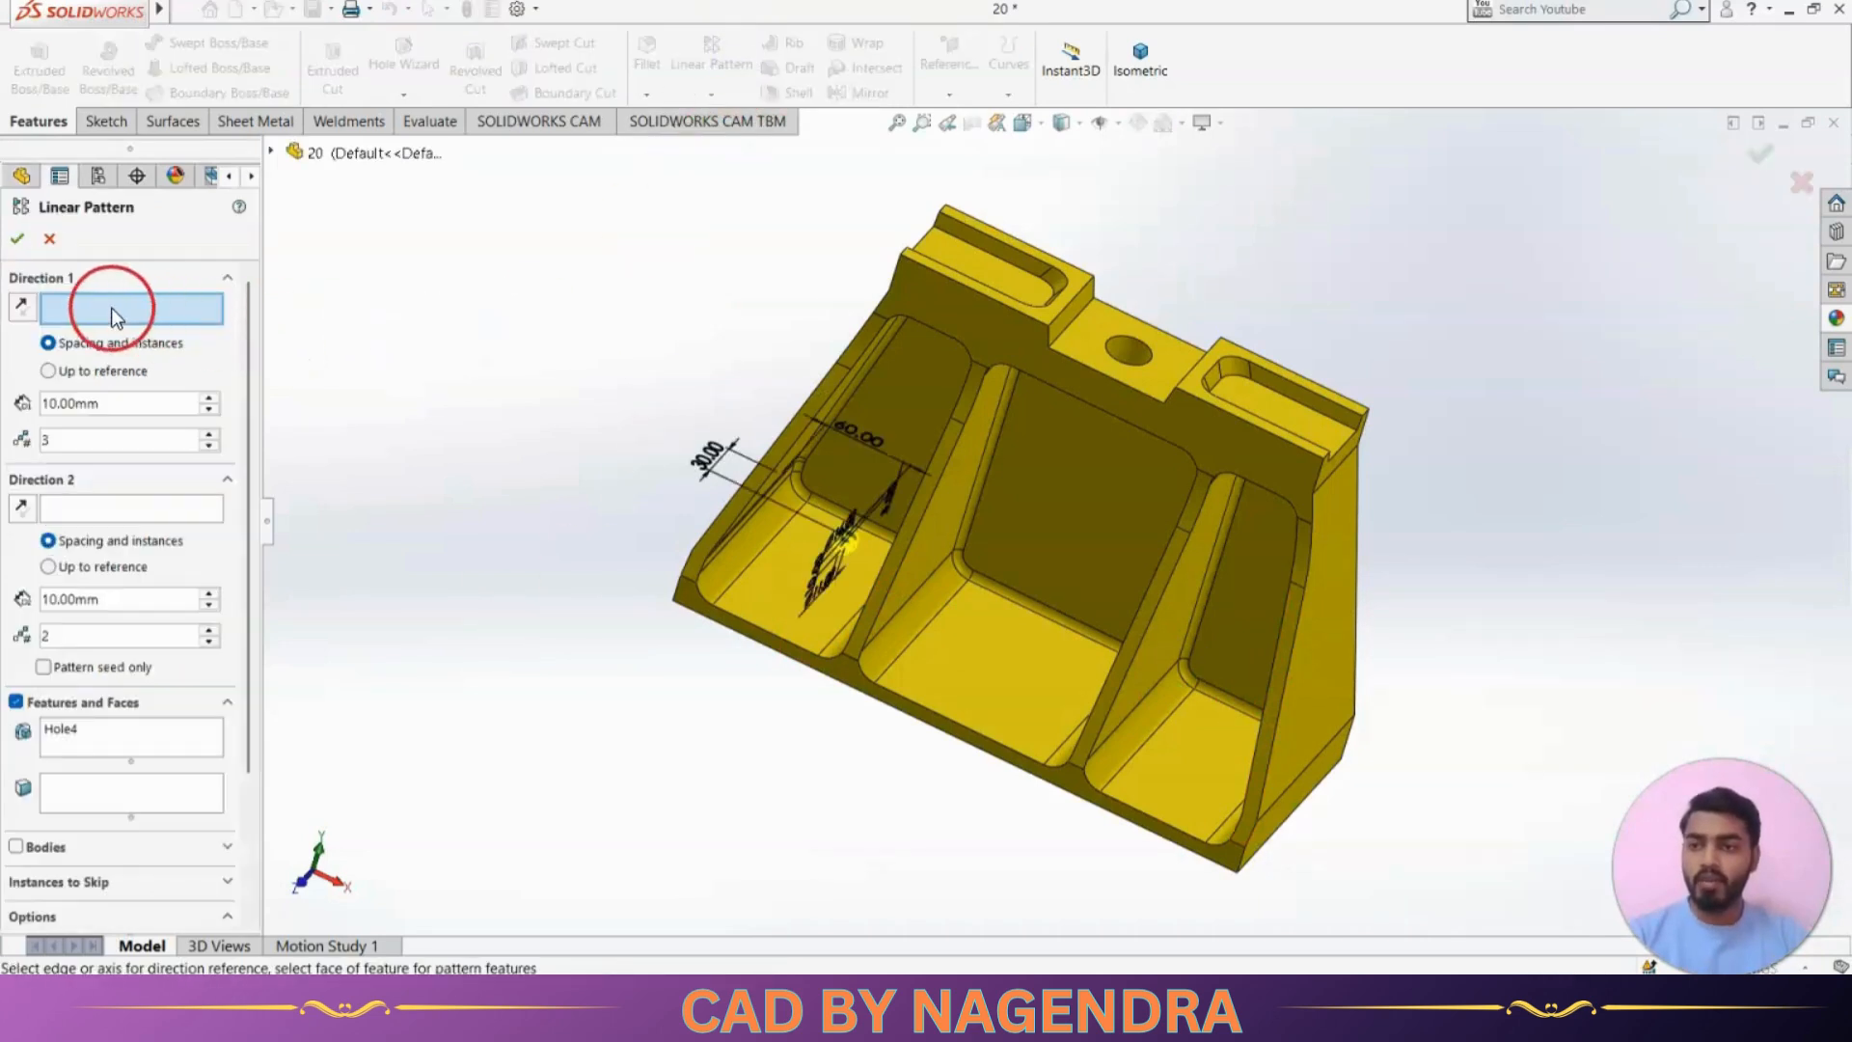
pyautogui.moveTo(691, 637); pyautogui.dragTo(773, 668, button='middle')
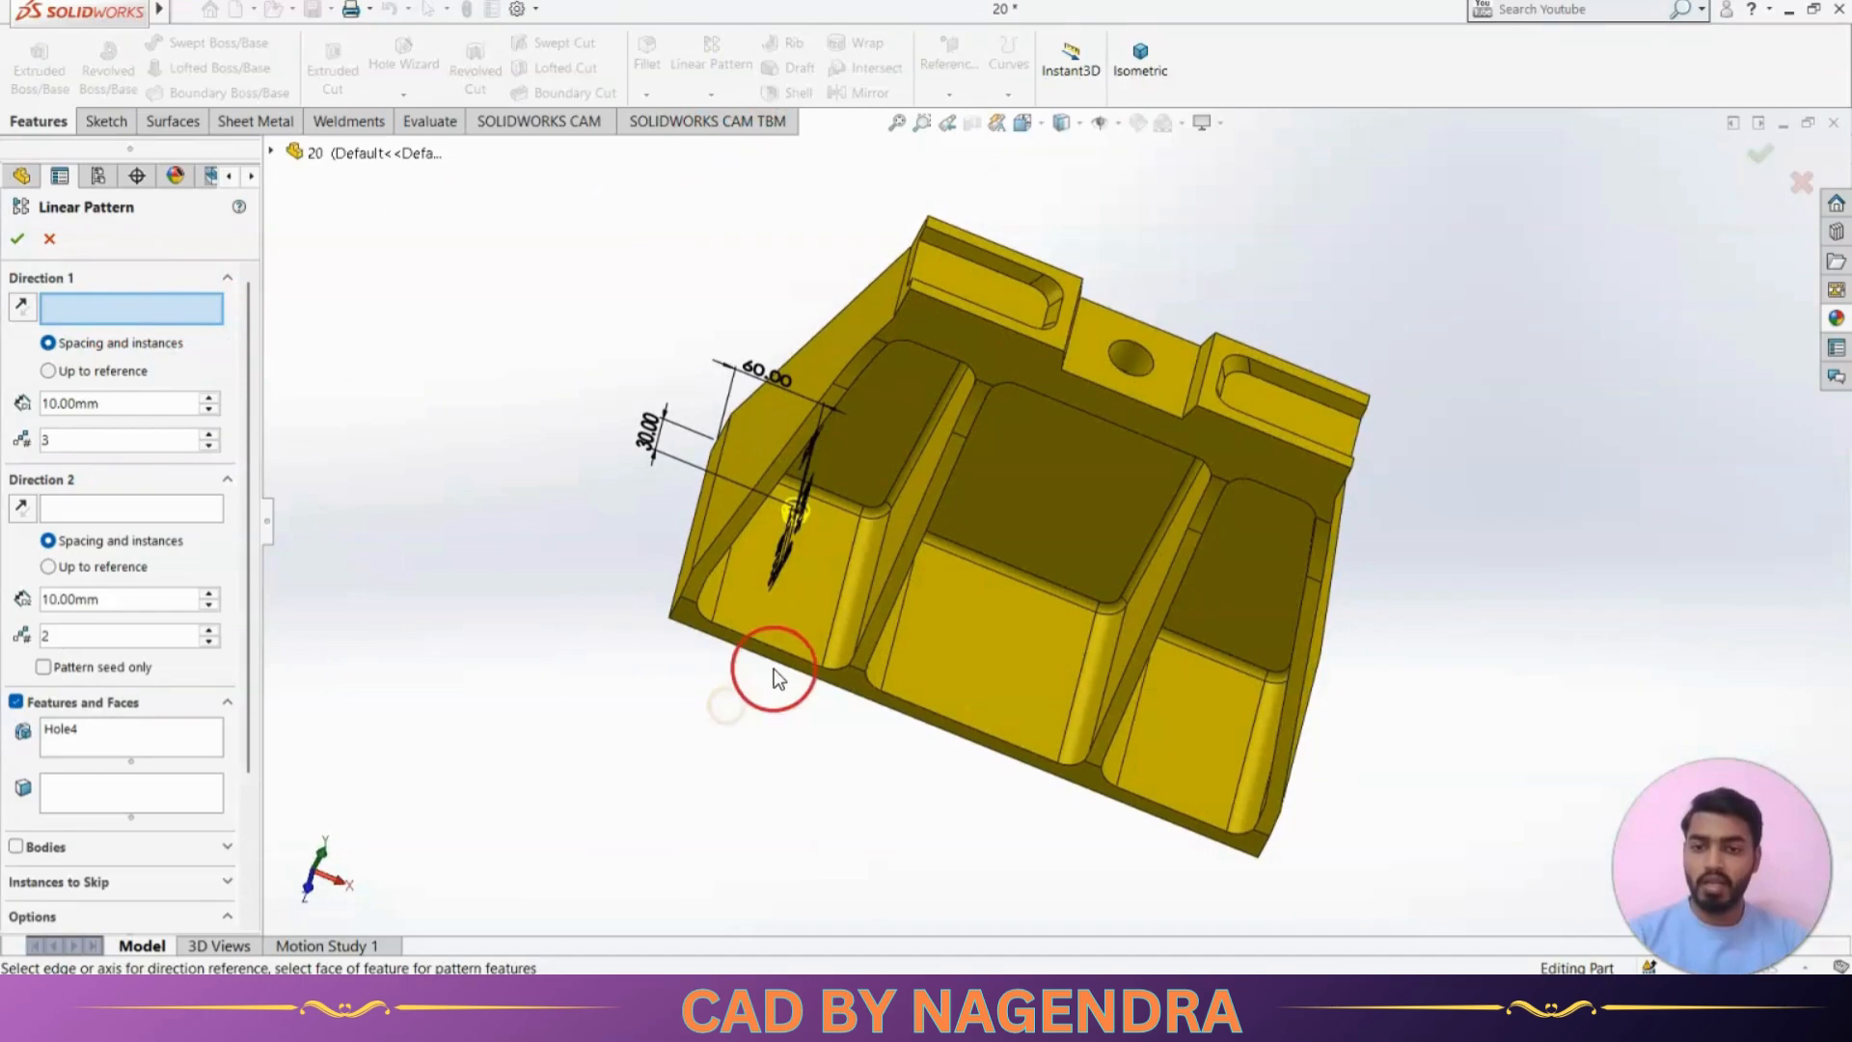
pyautogui.click(773, 665)
pyautogui.hotkey('alt', 'Tab')
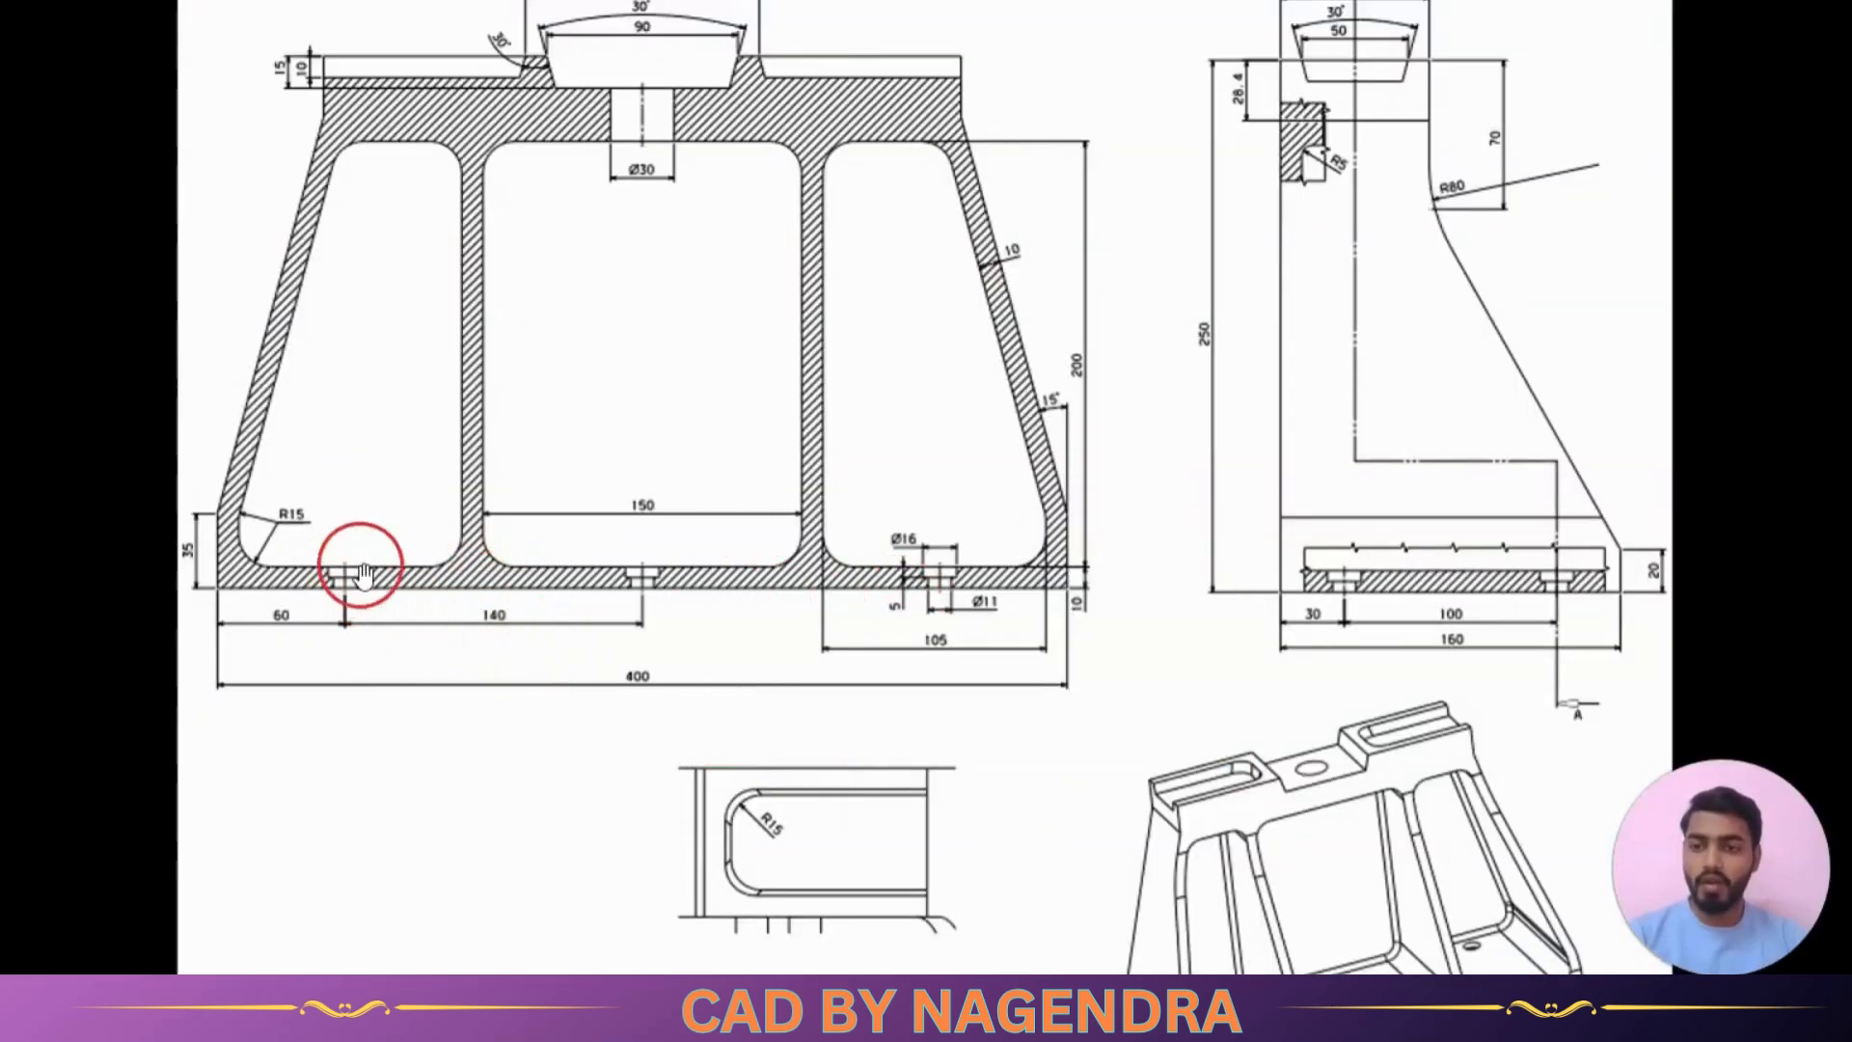
pyautogui.hotkey('alt', 'Tab')
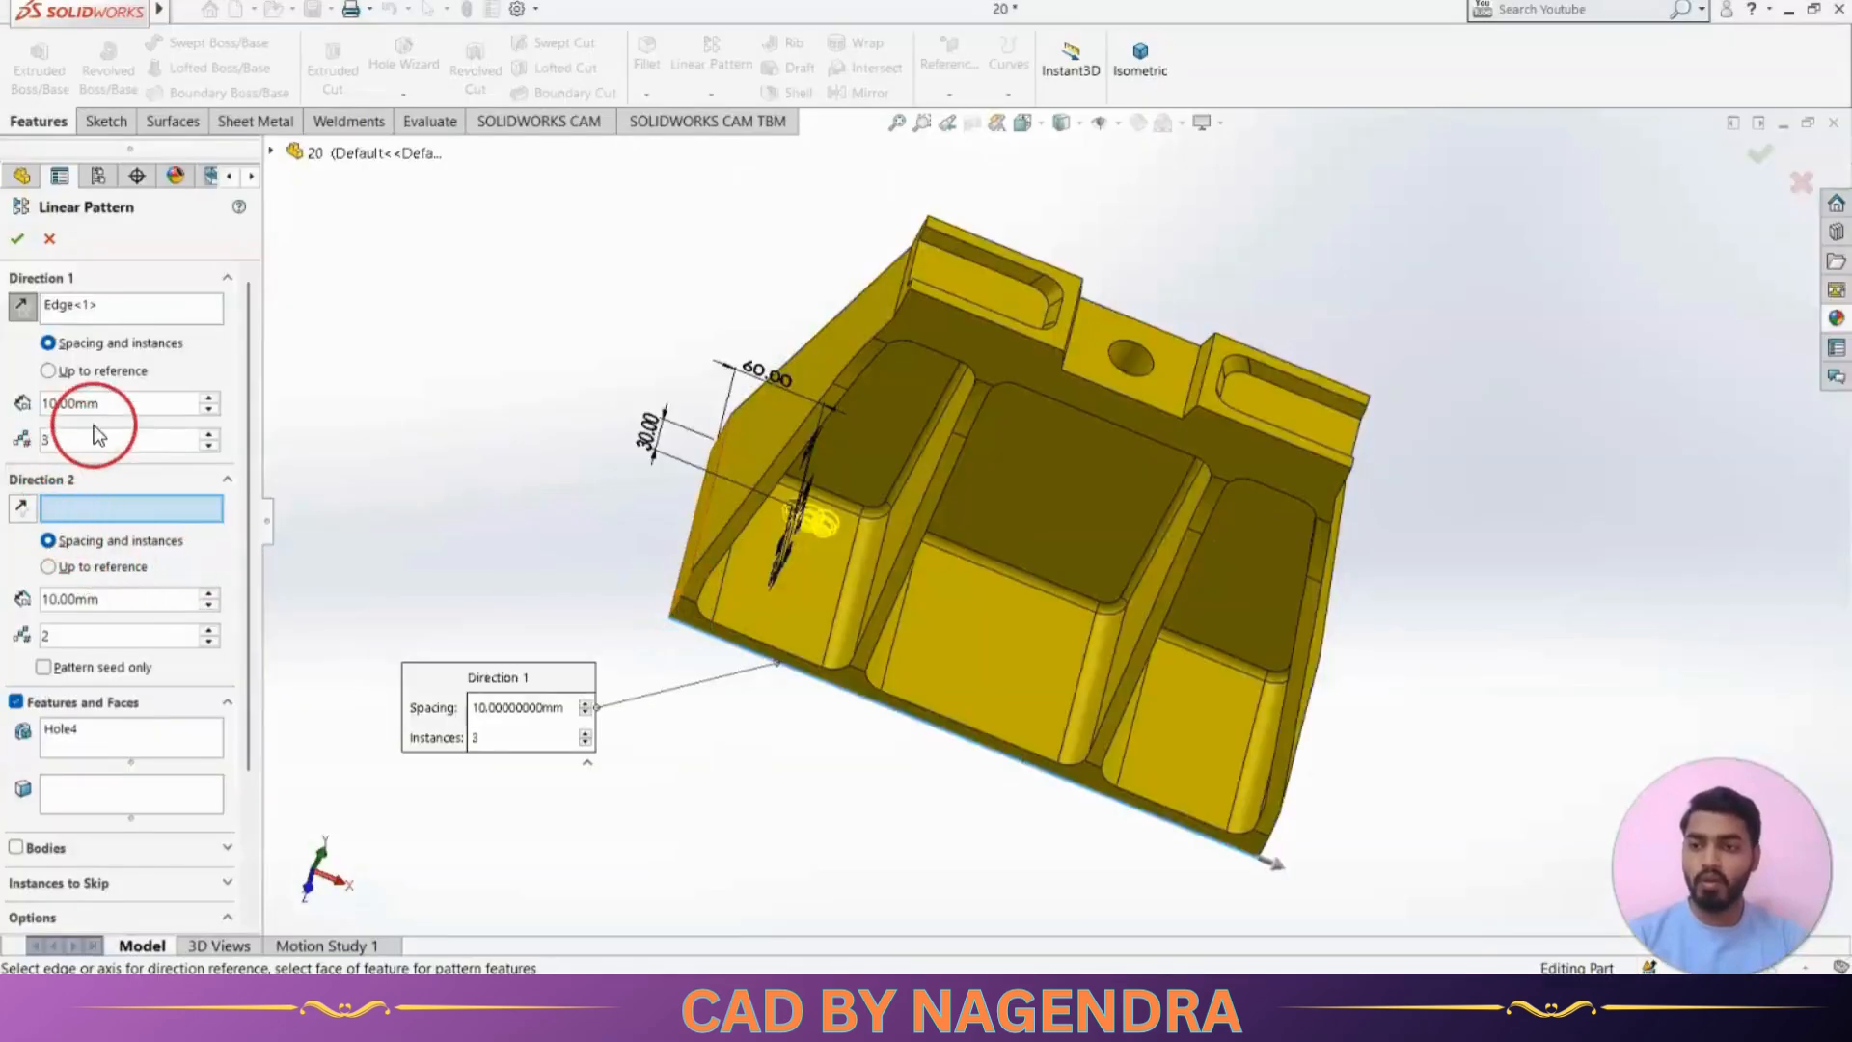
pyautogui.write('140')
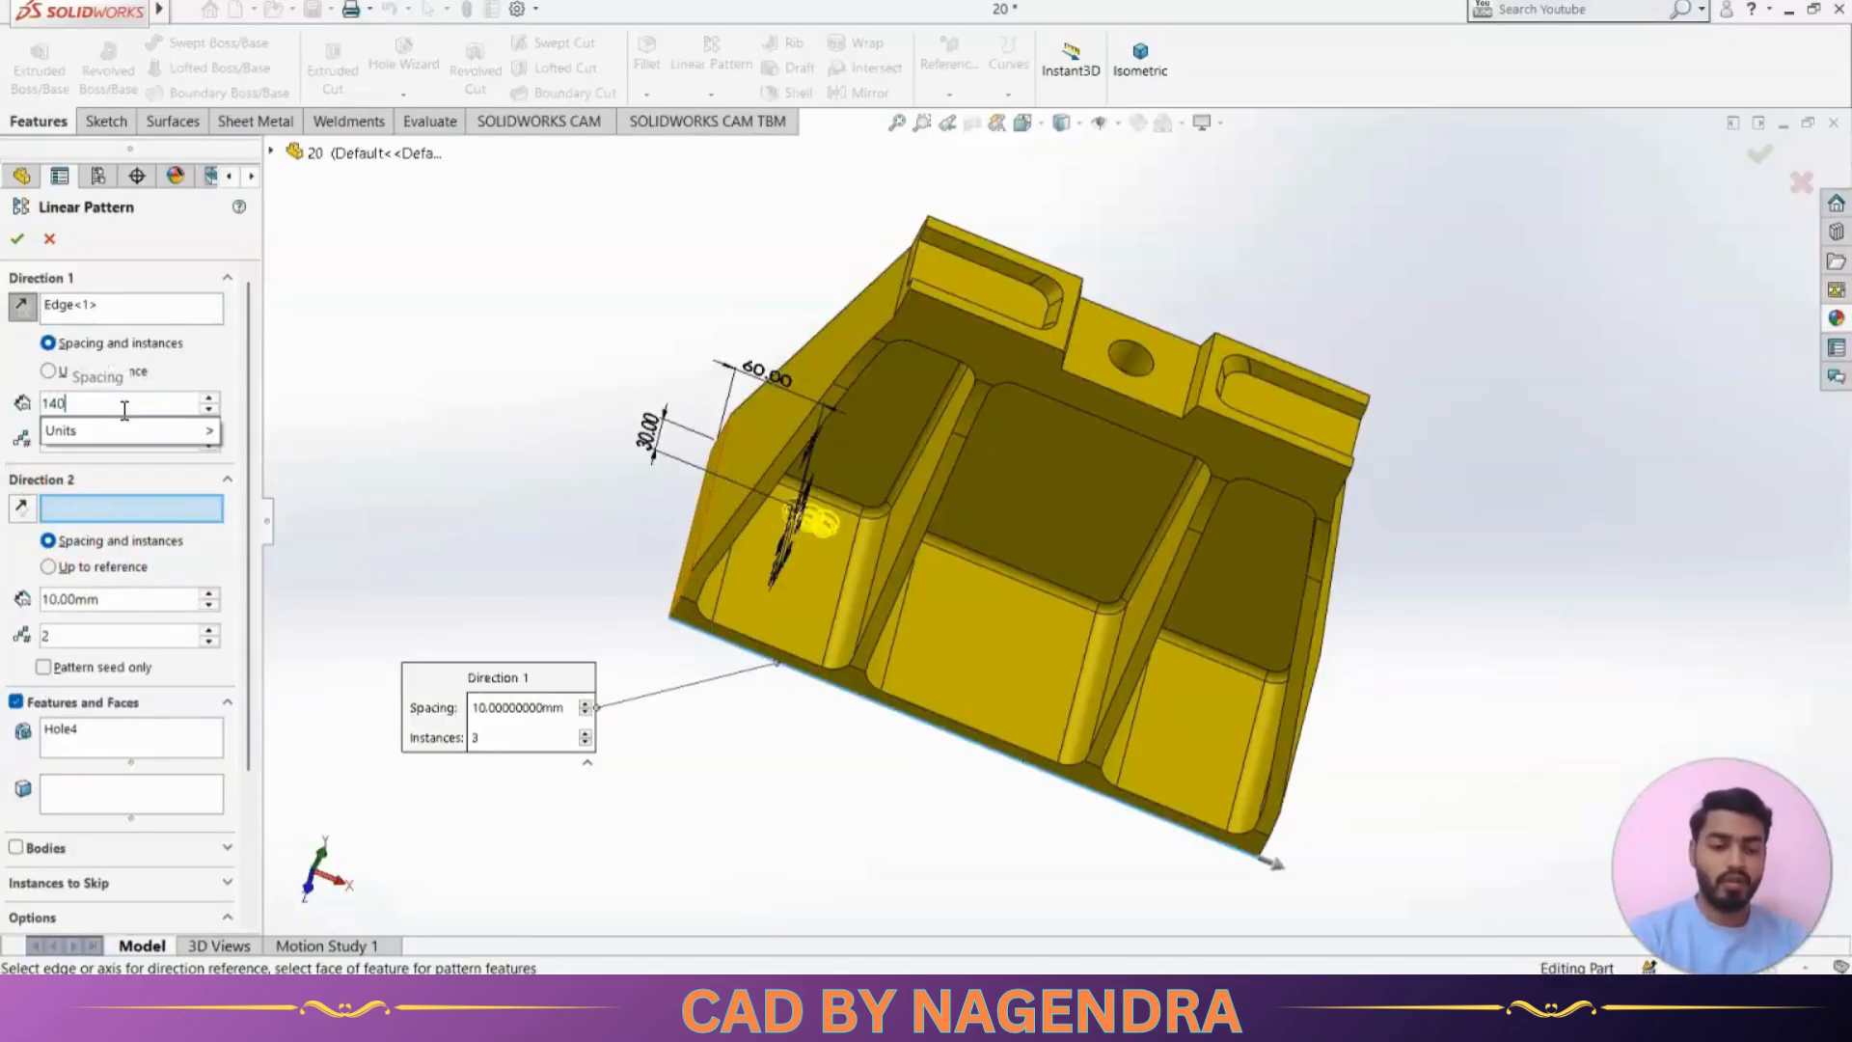
pyautogui.press('Return')
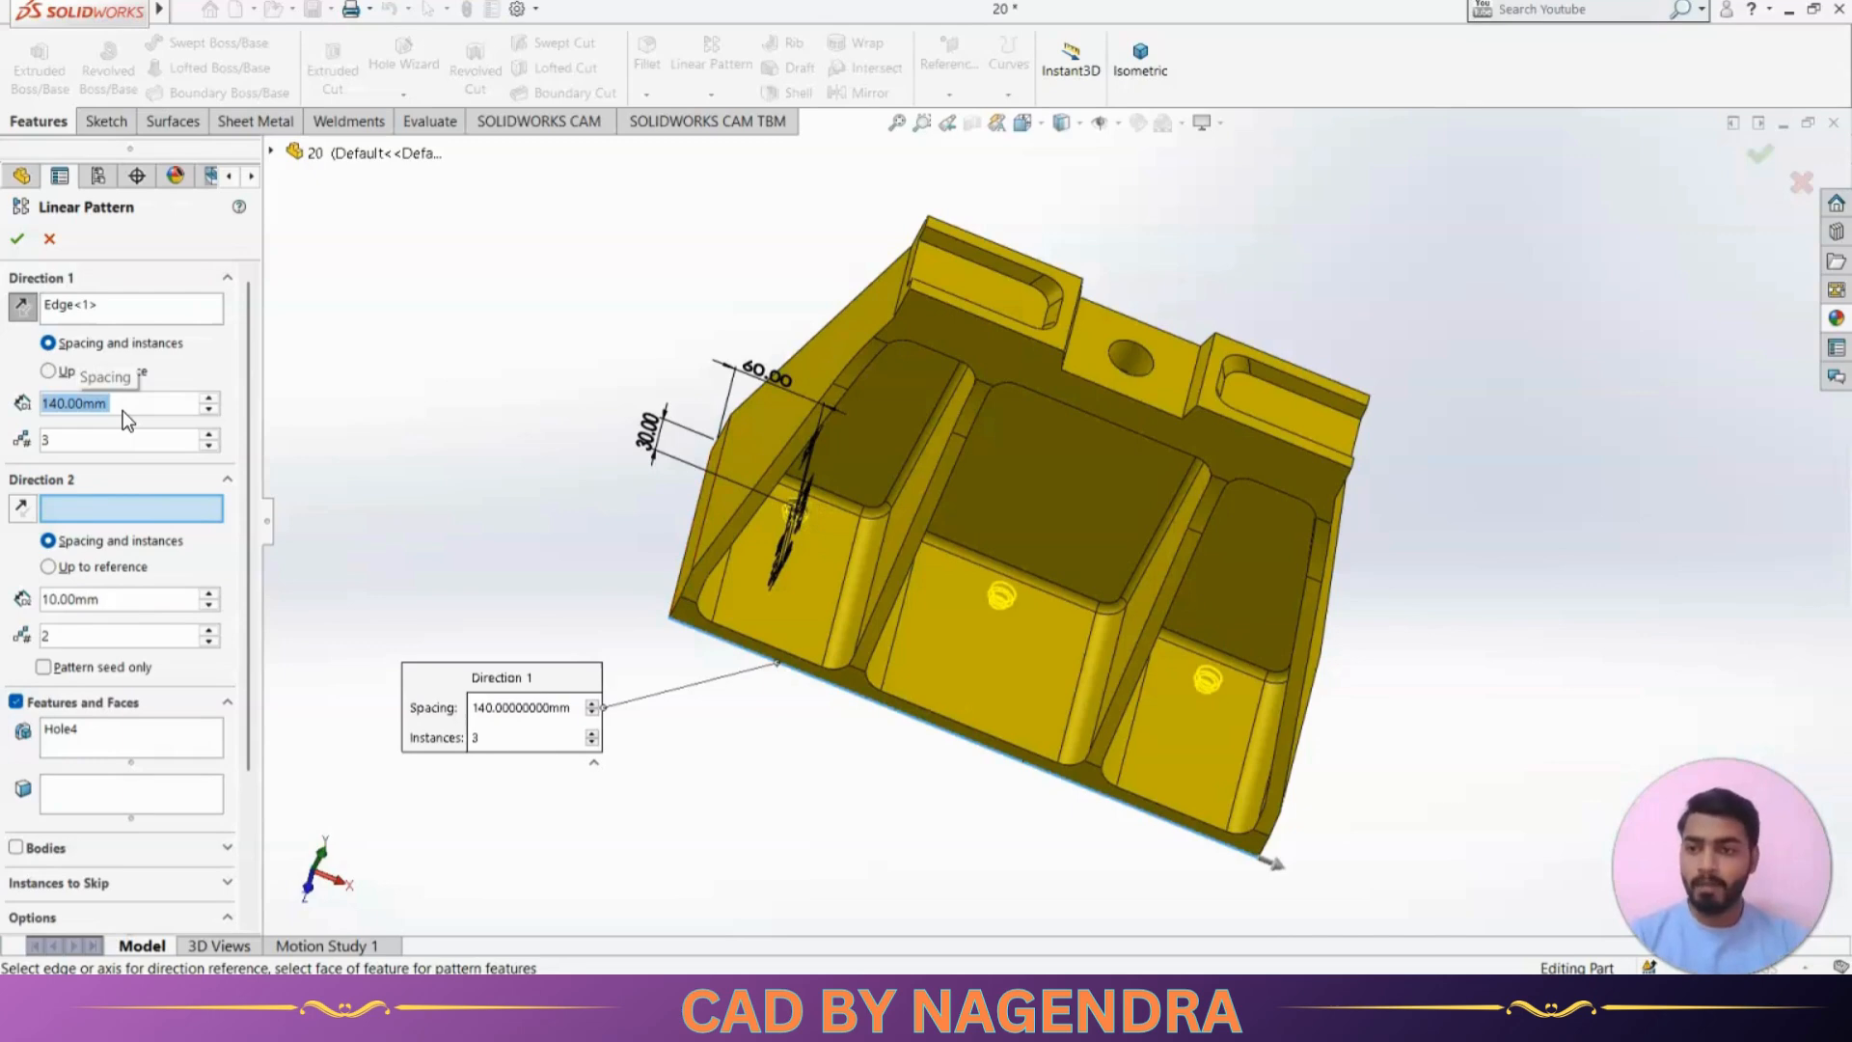
pyautogui.moveTo(658, 716); pyautogui.dragTo(973, 885, button='middle')
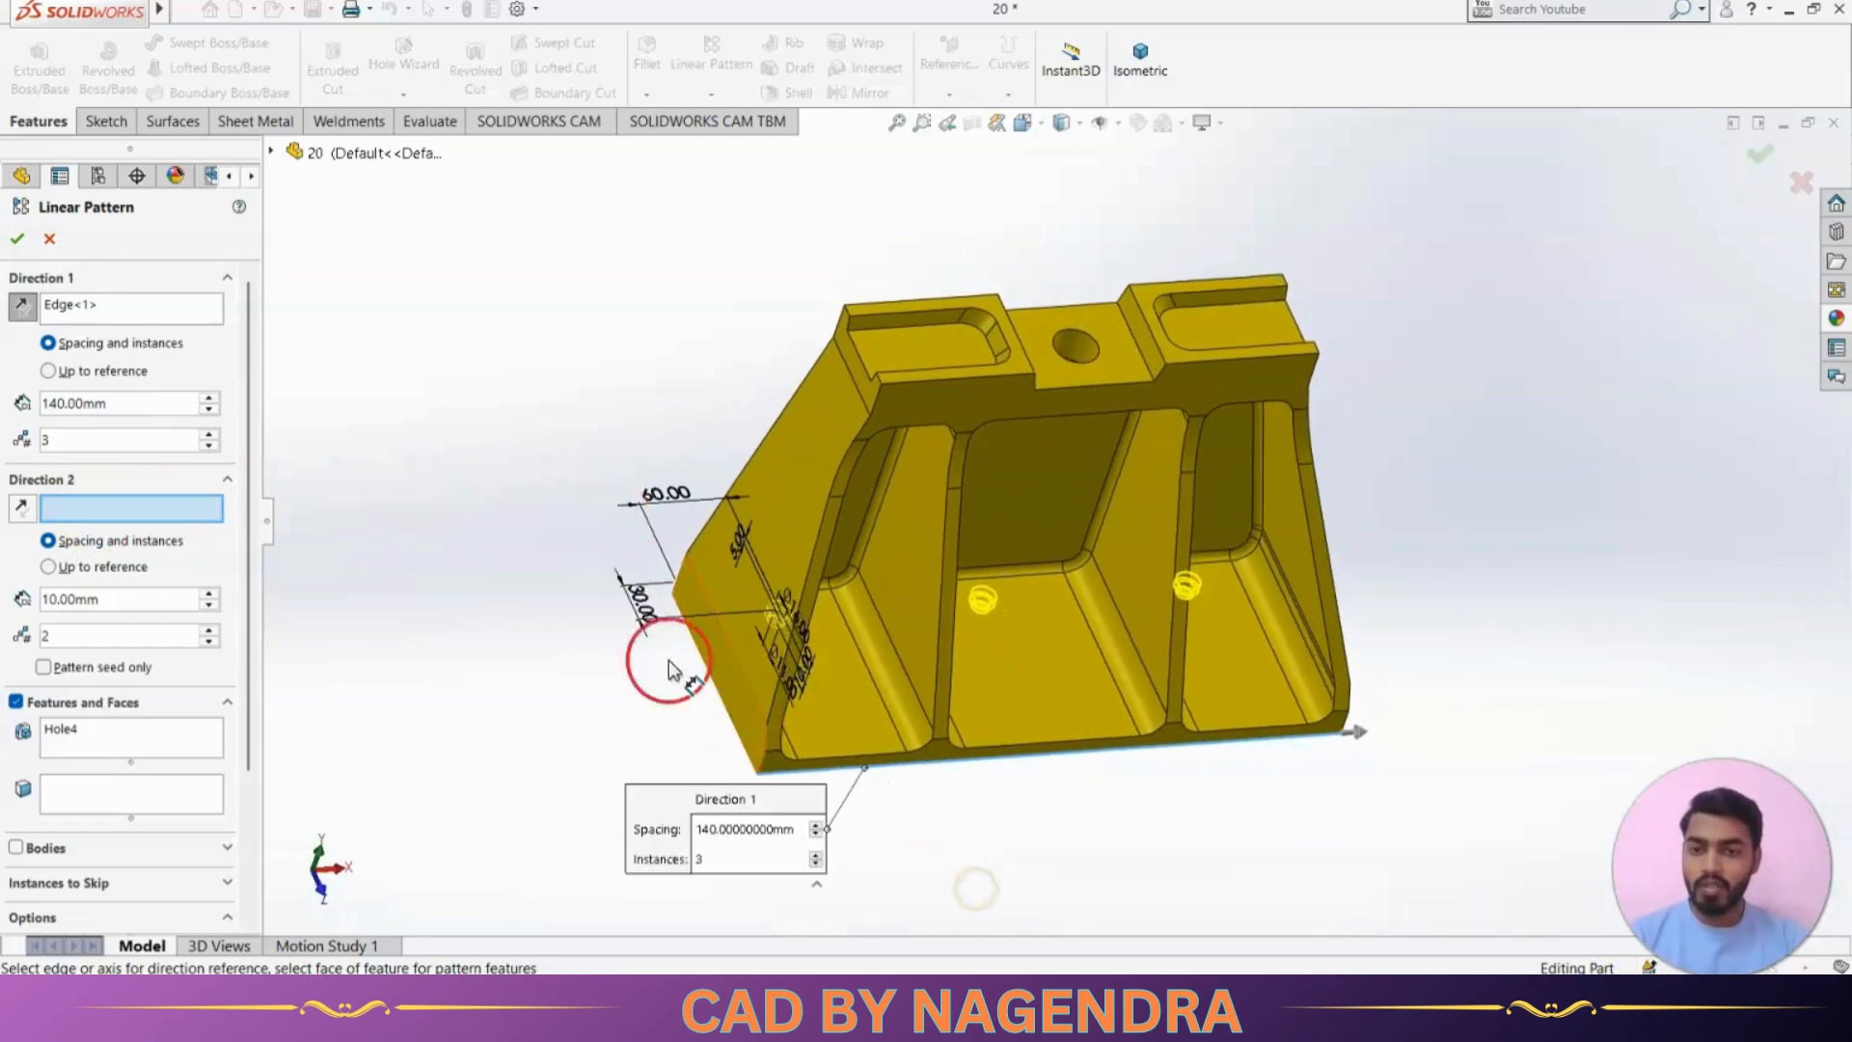
# Add a second pattern direction along the base's left bottom edge with 2 instances at the drawing's 100 mm spacing and finish the pattern
pyautogui.click(714, 682)
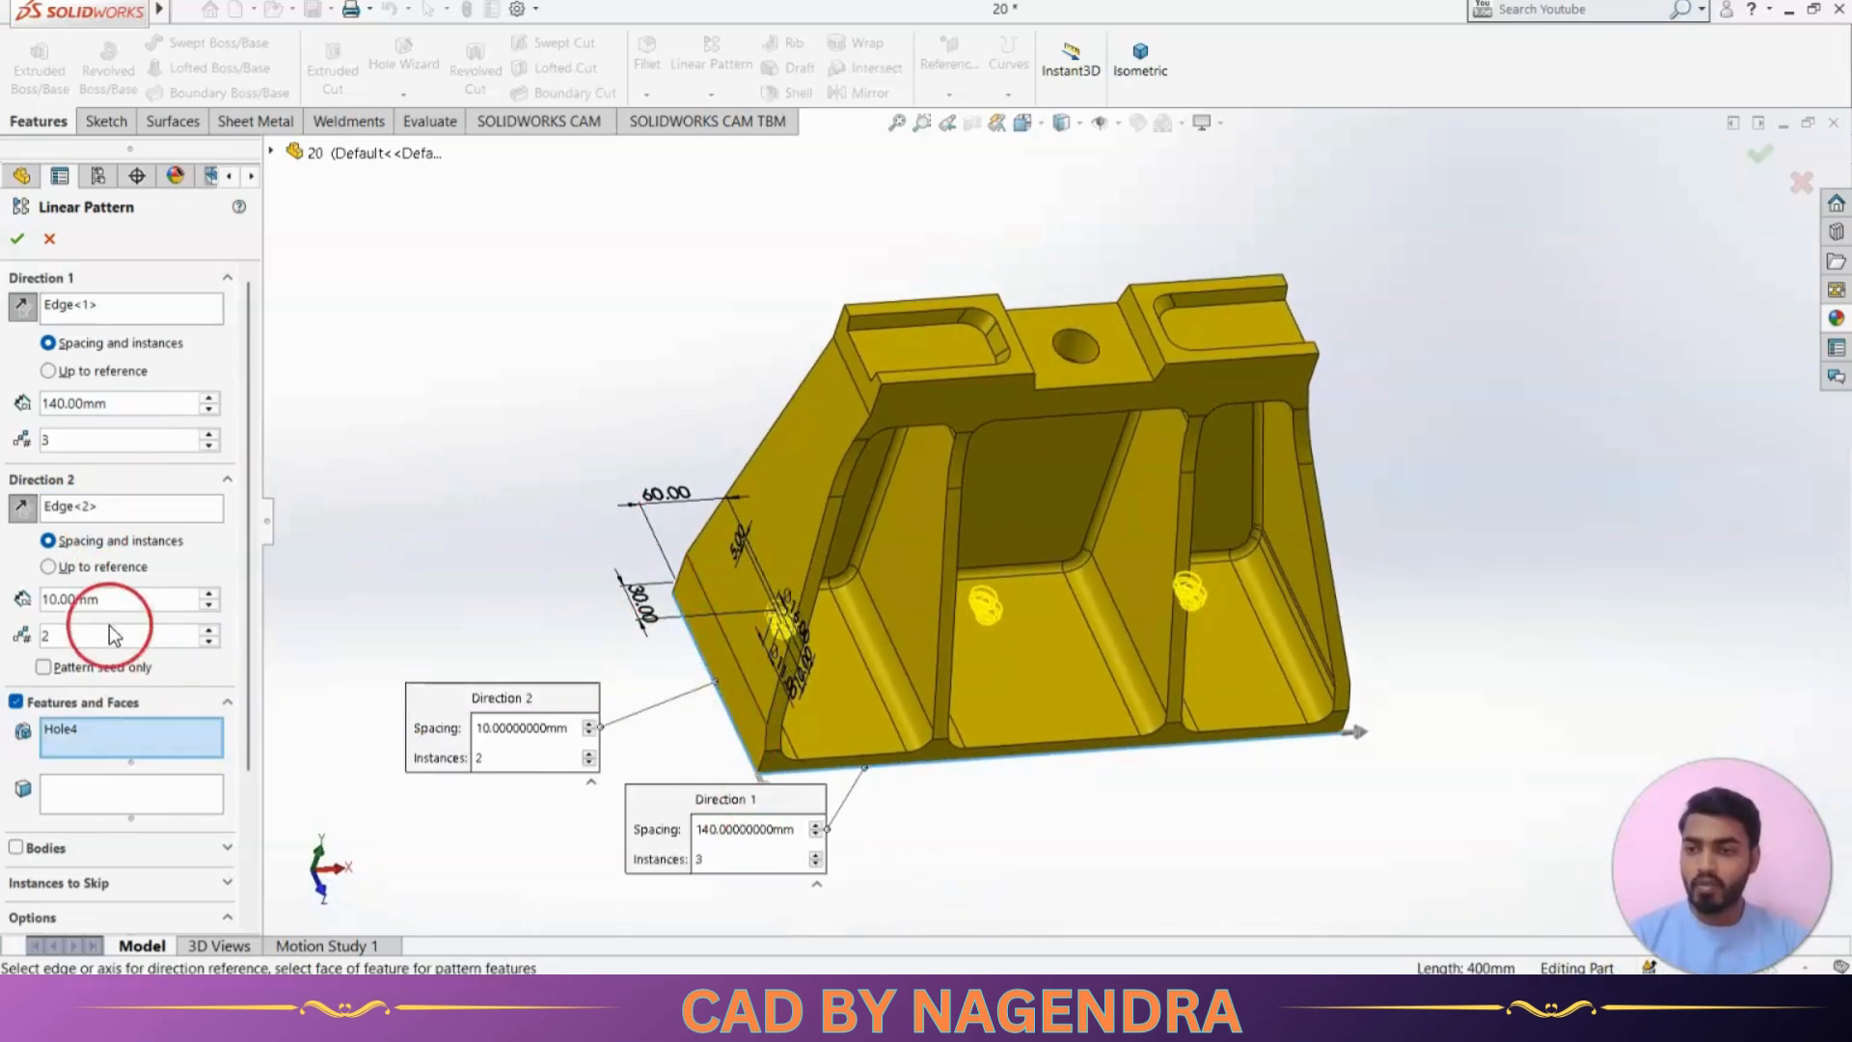
pyautogui.click(72, 636)
pyautogui.hotkey('alt', 'Tab')
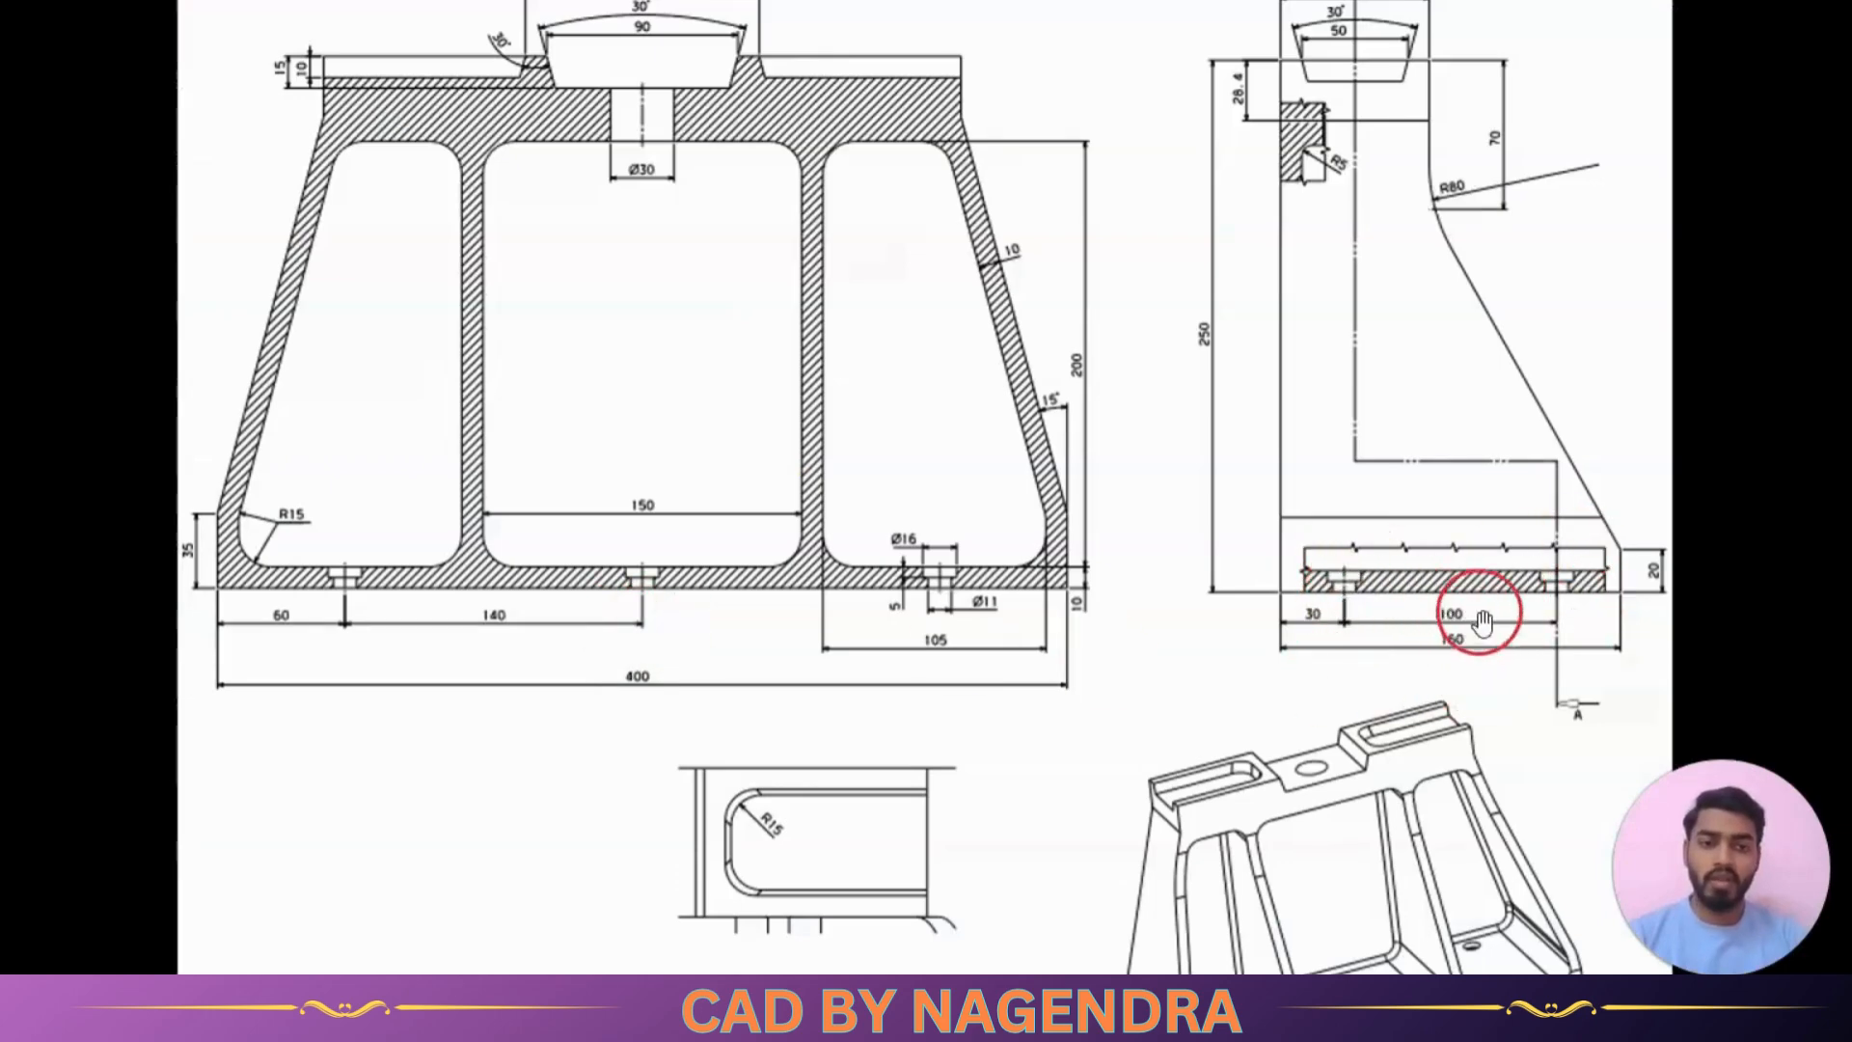
pyautogui.hotkey('alt', 'Tab')
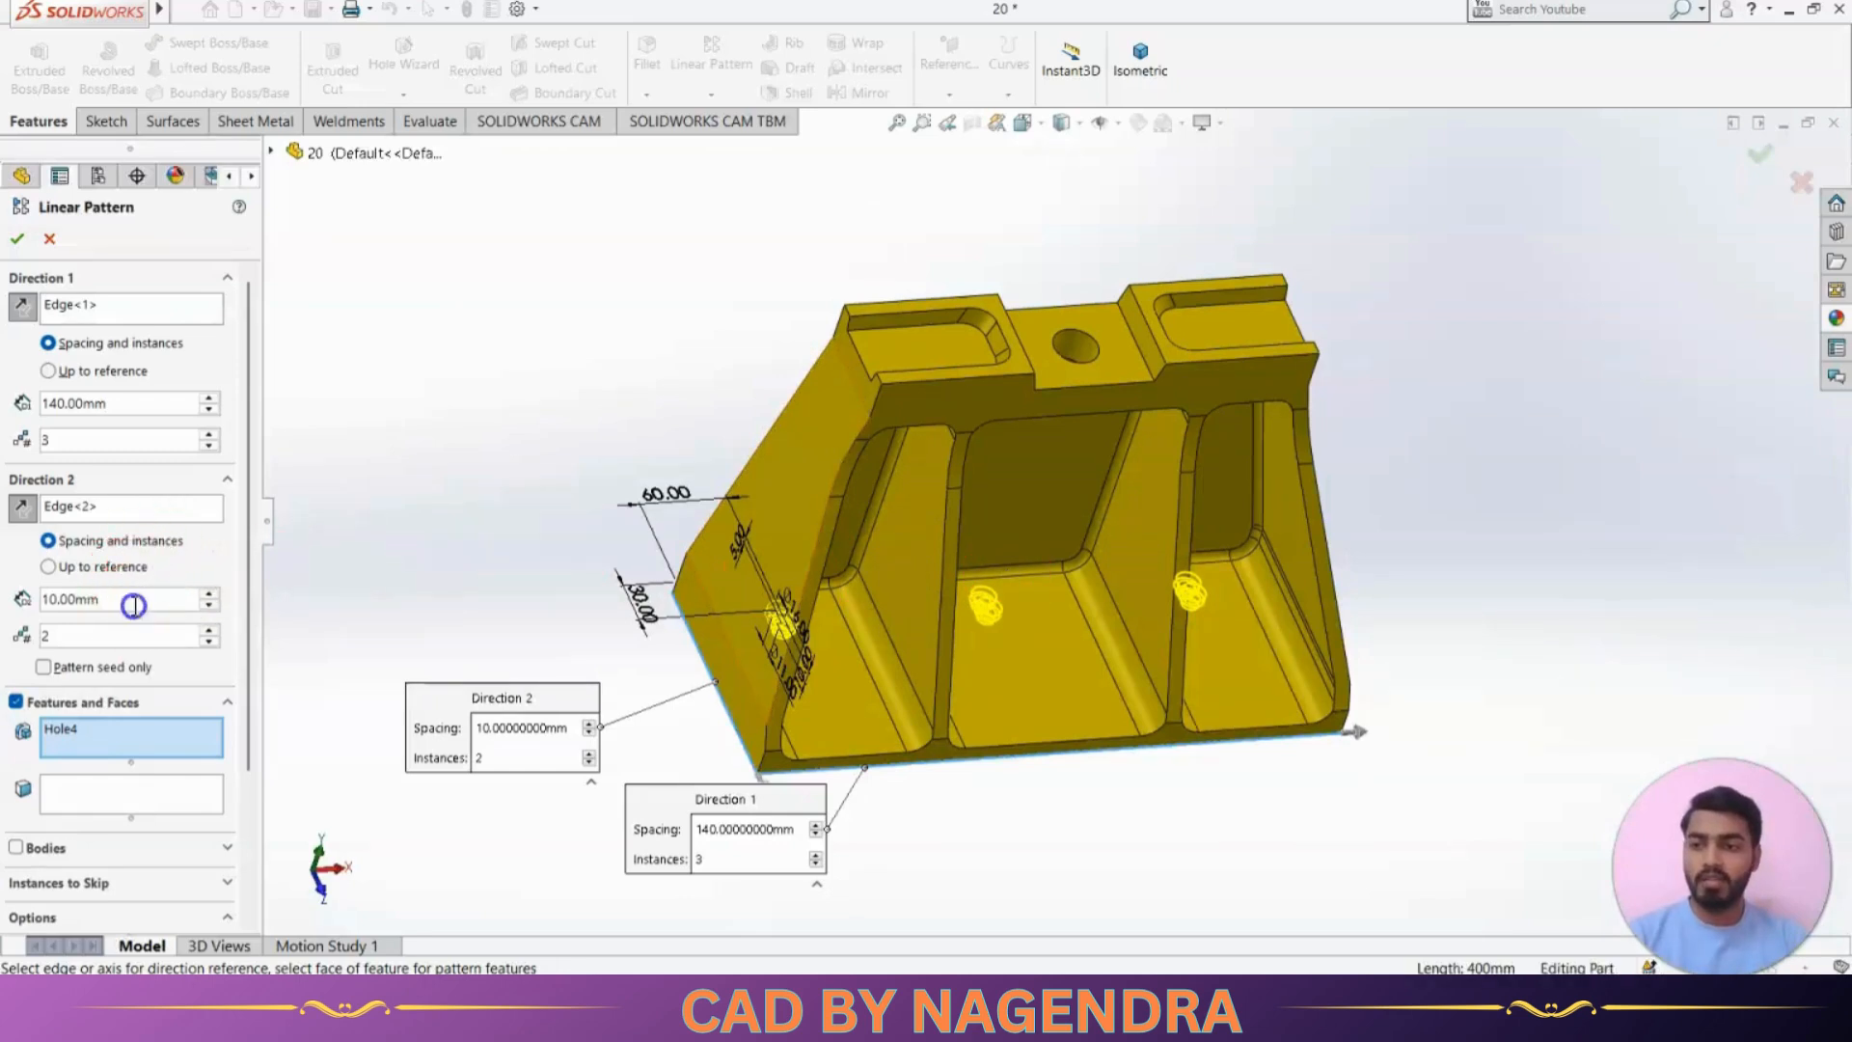
pyautogui.write('100')
pyautogui.press('Return')
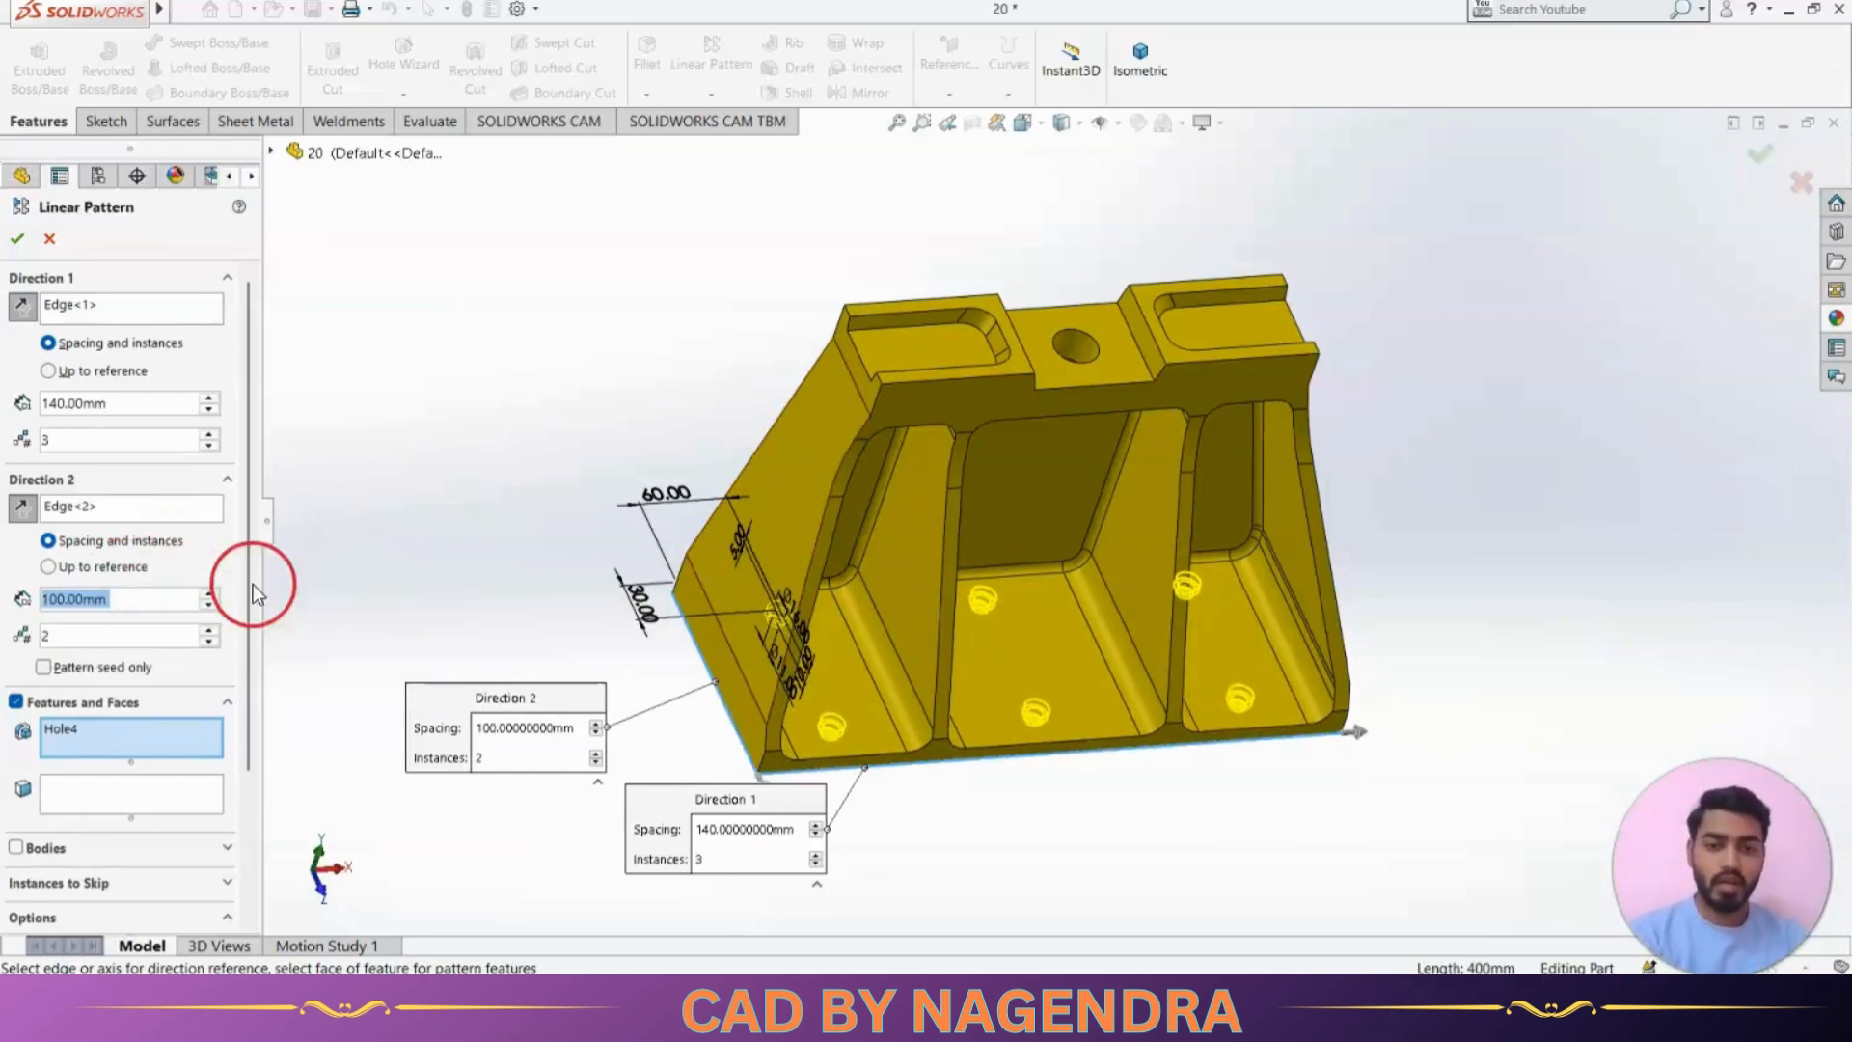
pyautogui.click(16, 238)
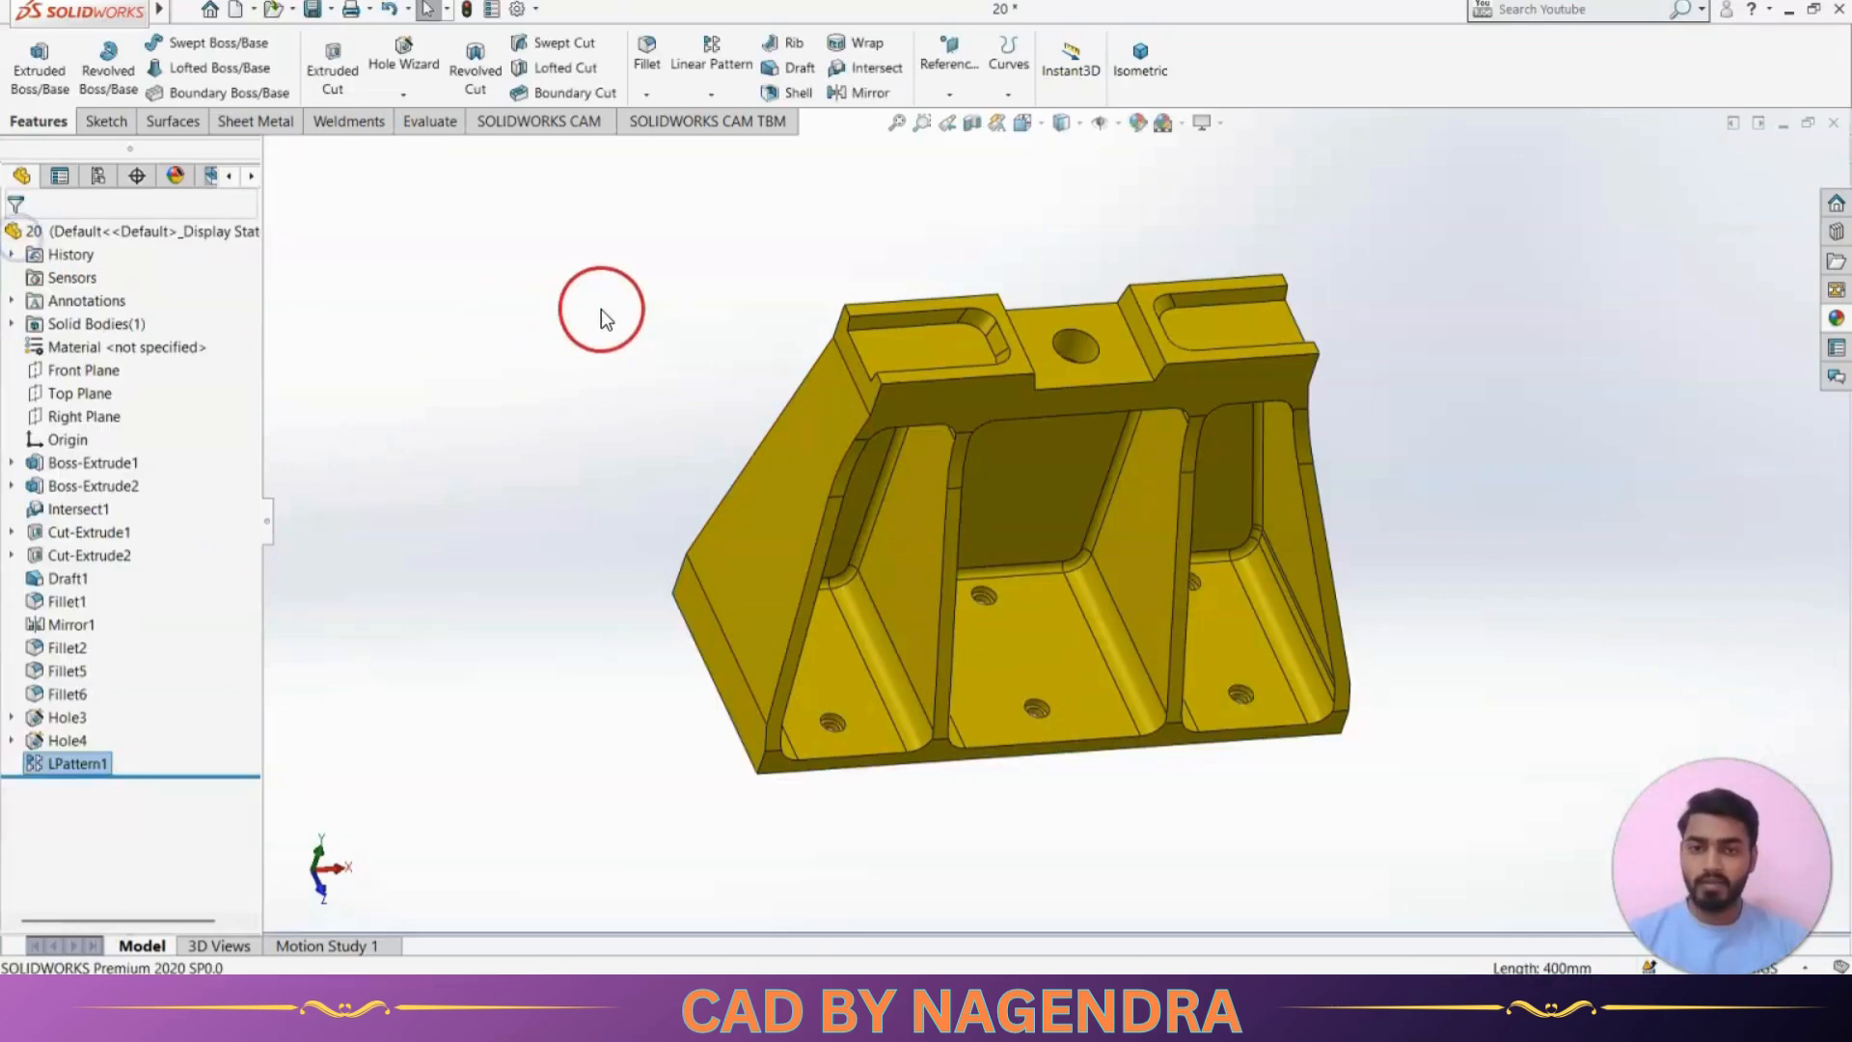
# Inspect the patterned counterbored holes on the pocket floors and return the bracket to the isometric view
pyautogui.click(1157, 60)
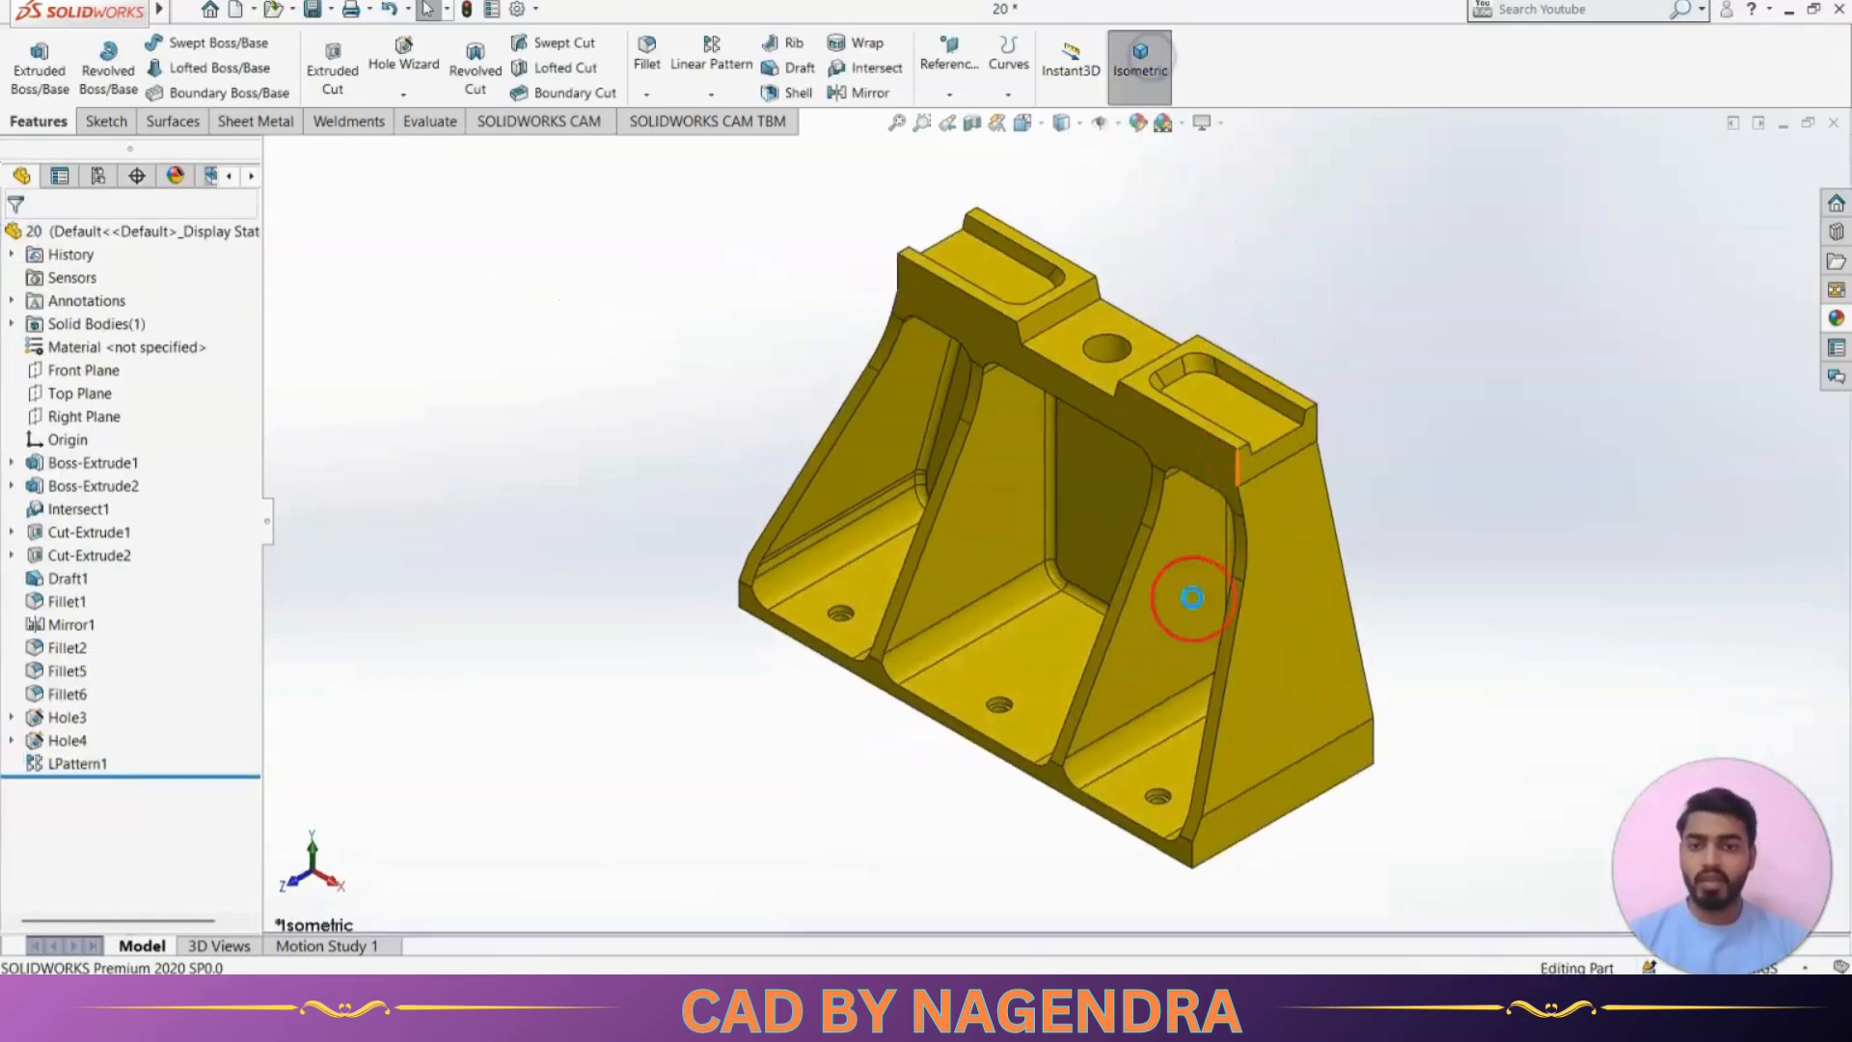
pyautogui.moveTo(1010, 713); pyautogui.dragTo(1050, 721, button='middle')
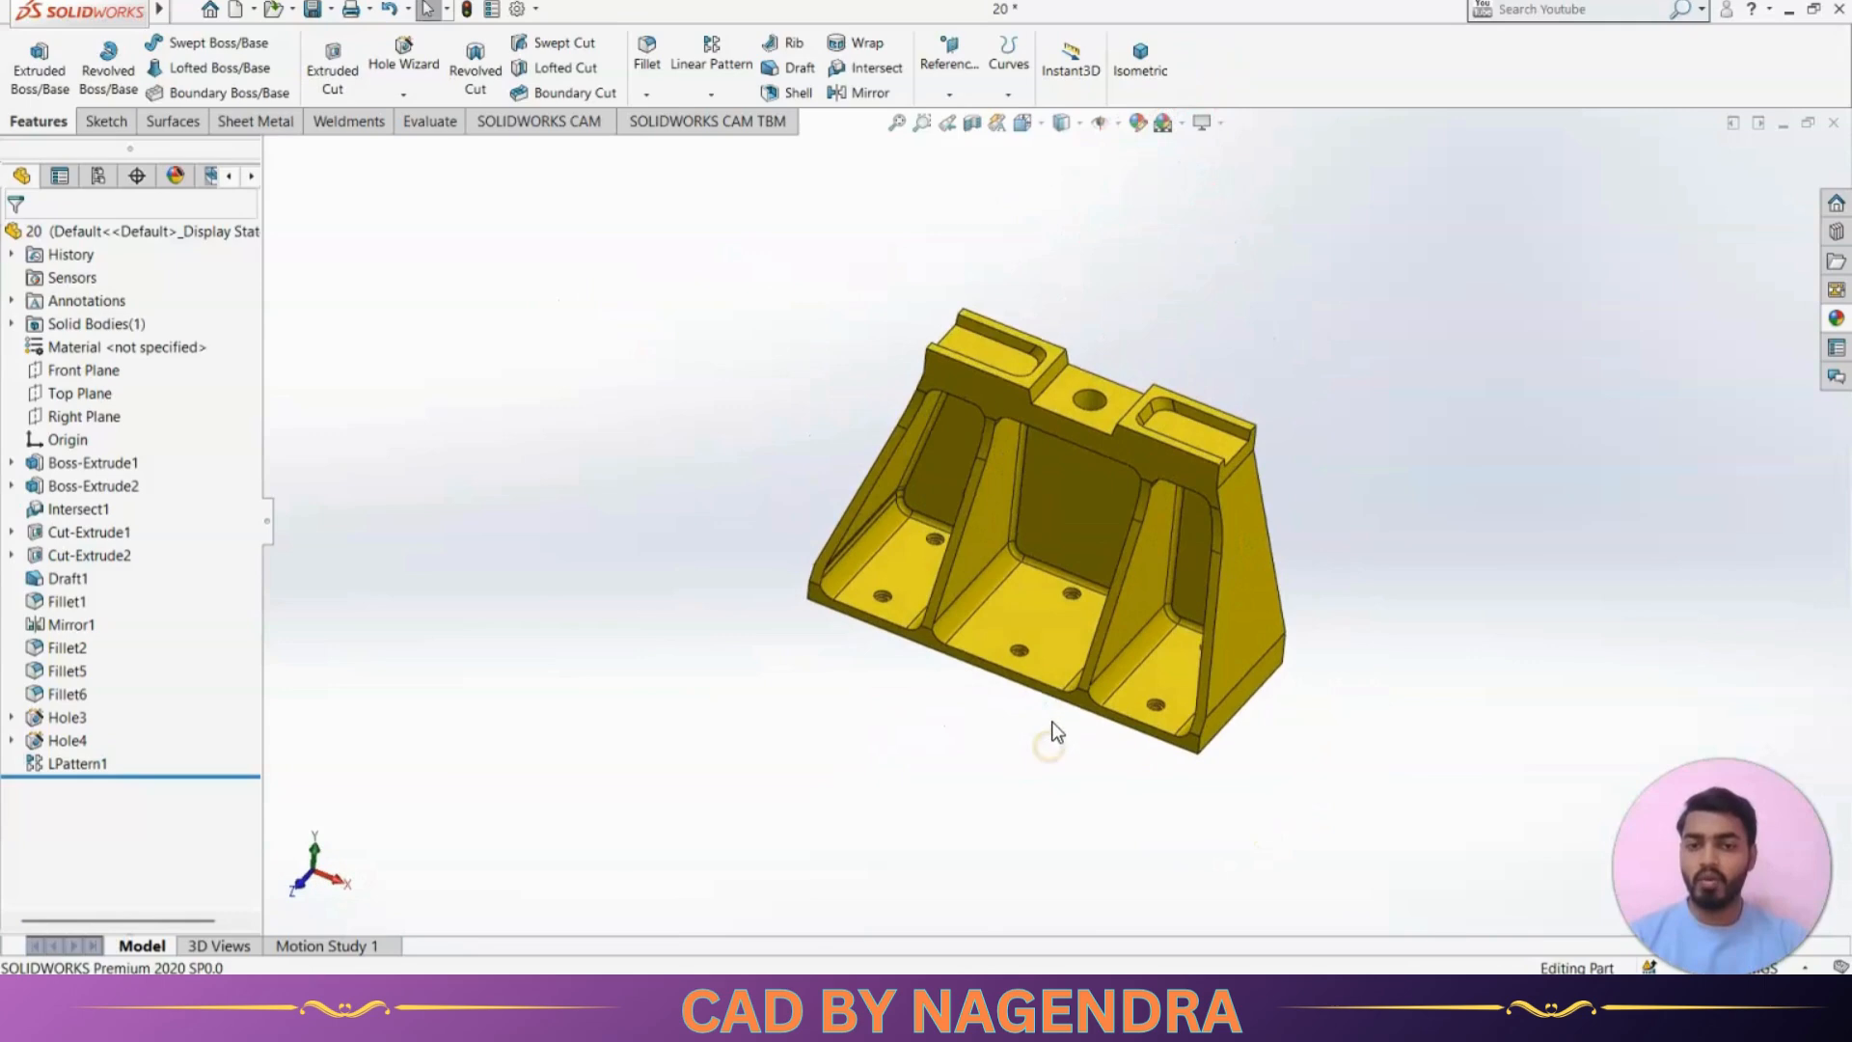
pyautogui.scroll(-1, 1050, 721)
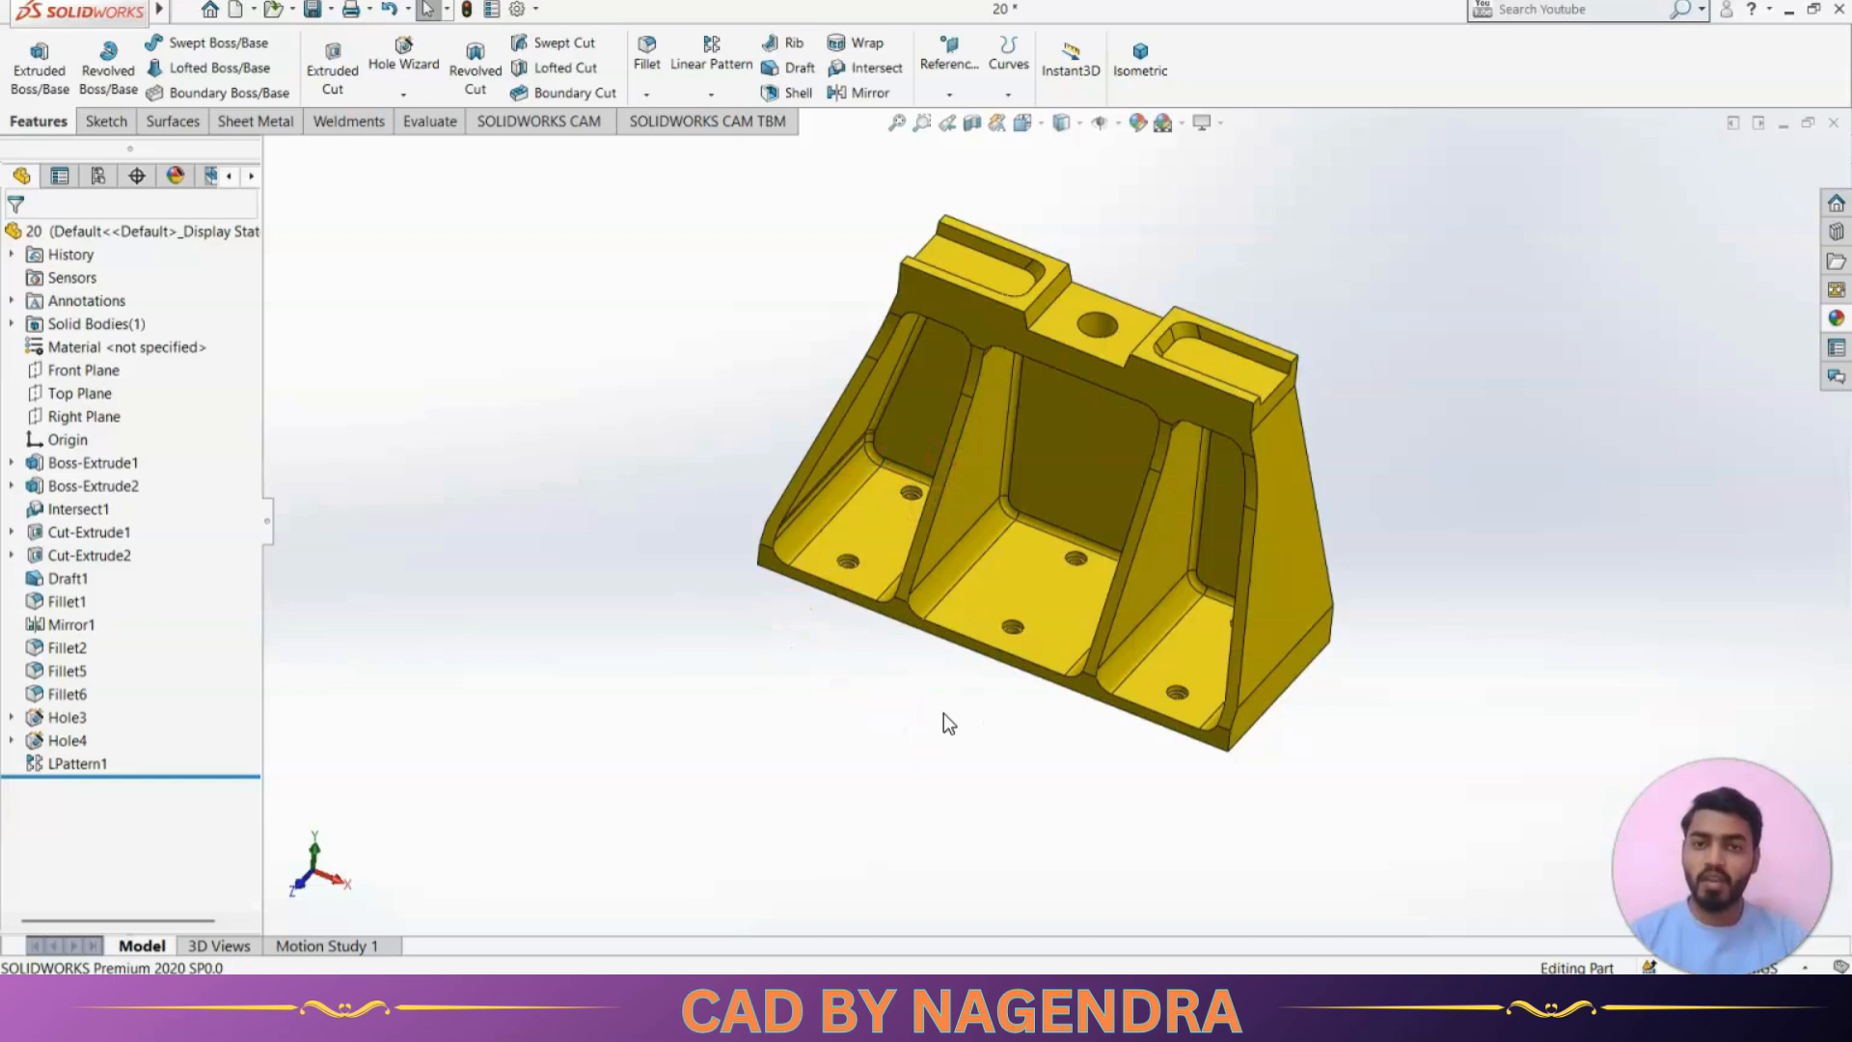
pyautogui.click(1140, 60)
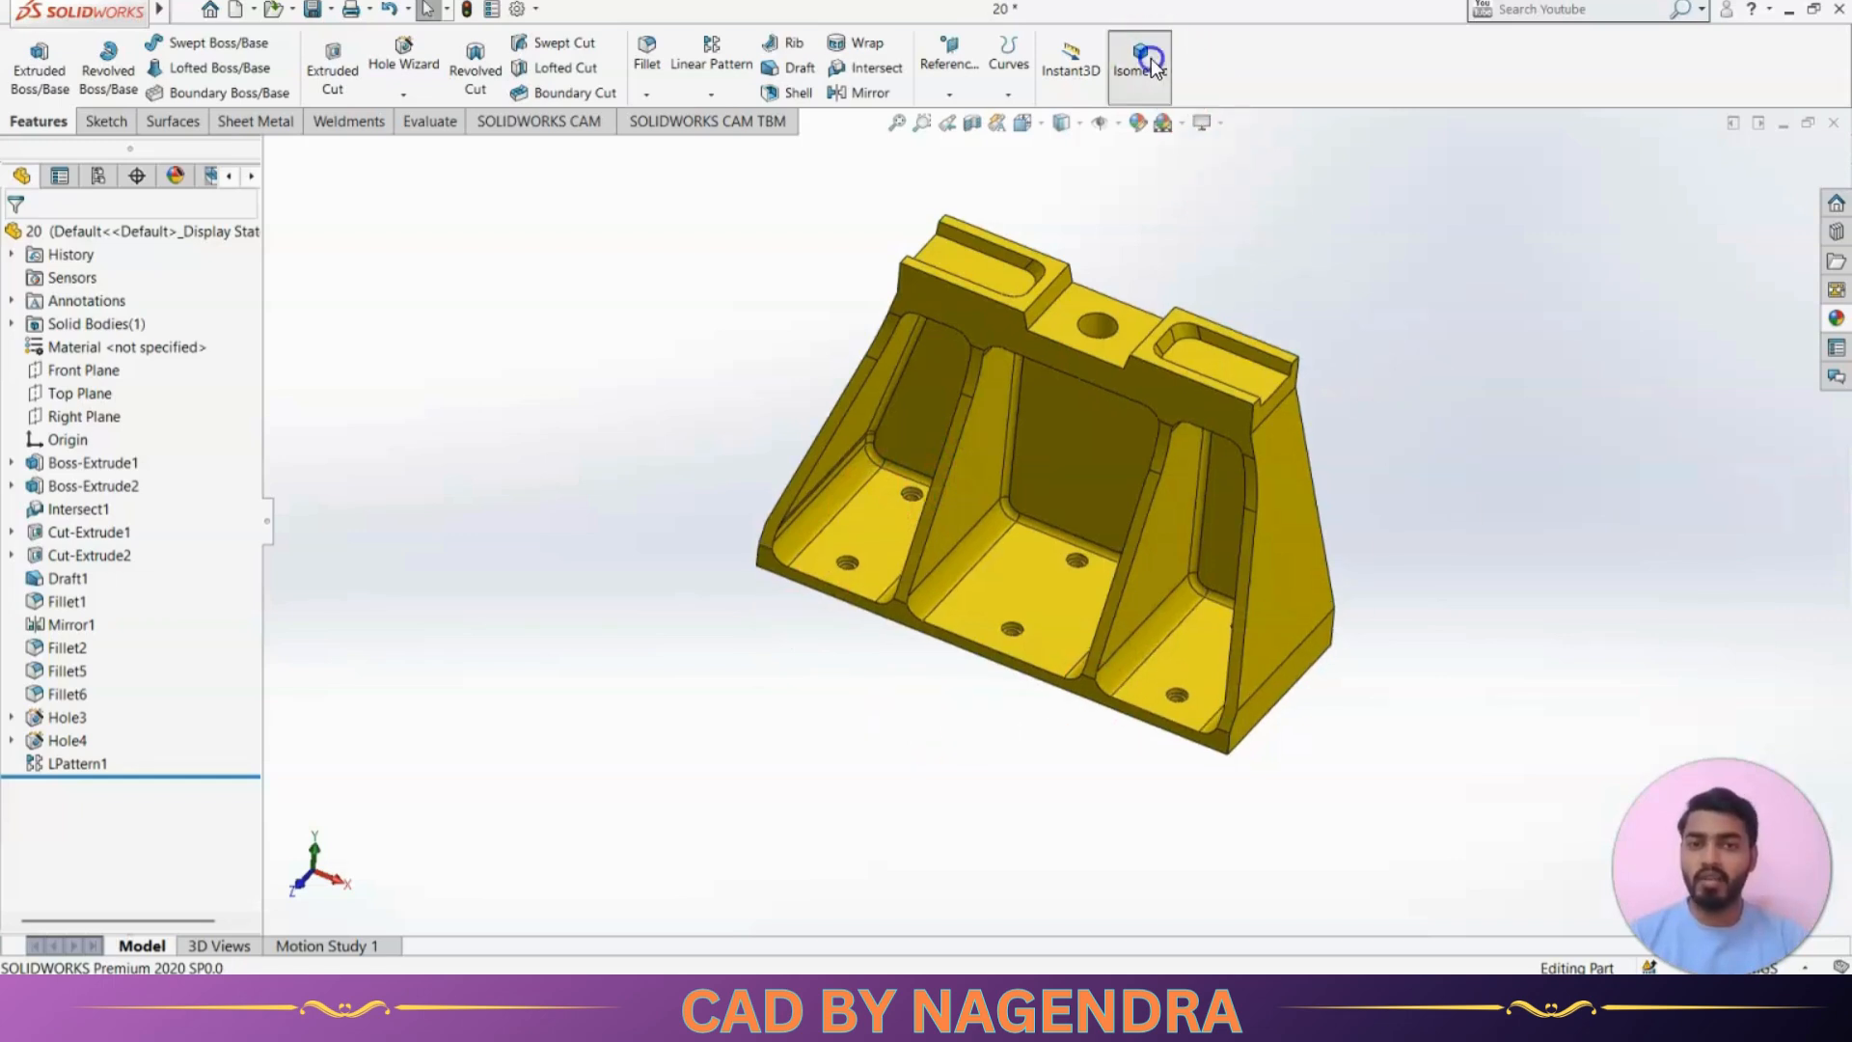